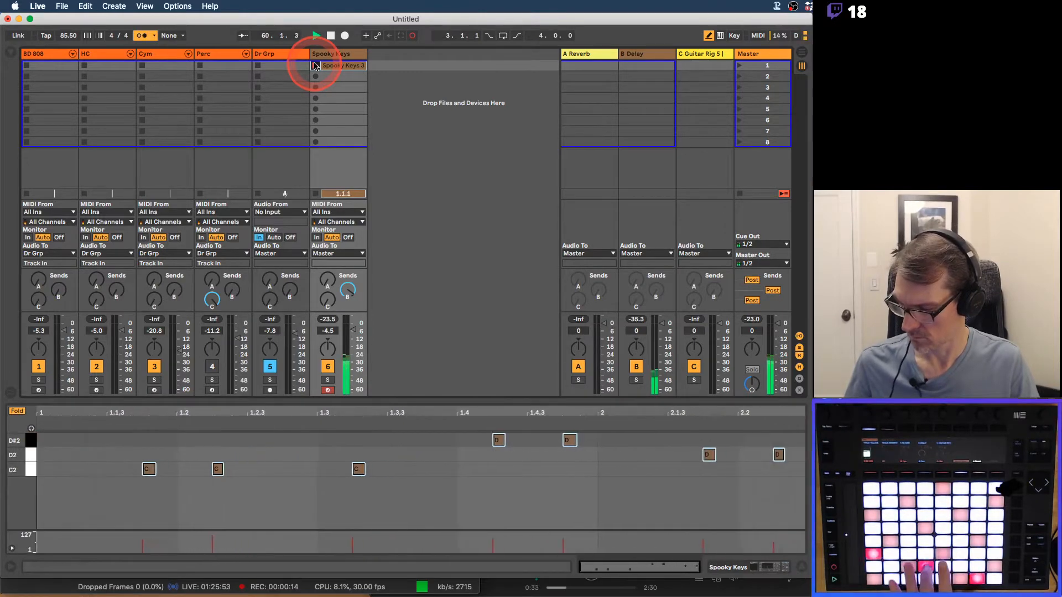
Finish recording the Spooky Keys take, set the global quantization to 1 Bar and delete the take.
{"action": "left_click", "coordinate": [315, 66]}
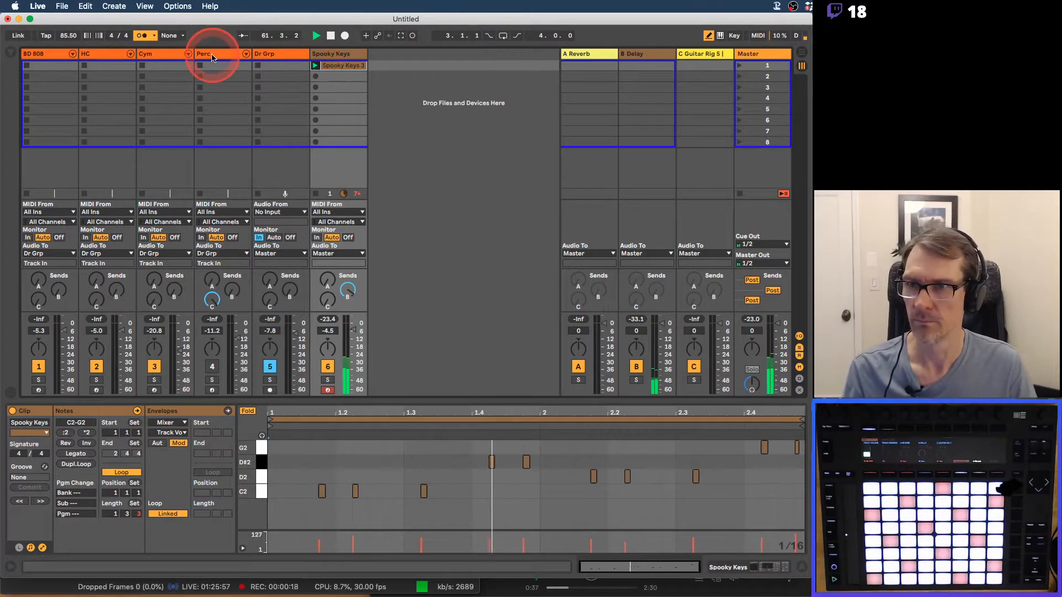
{"action": "left_click", "coordinate": [172, 36]}
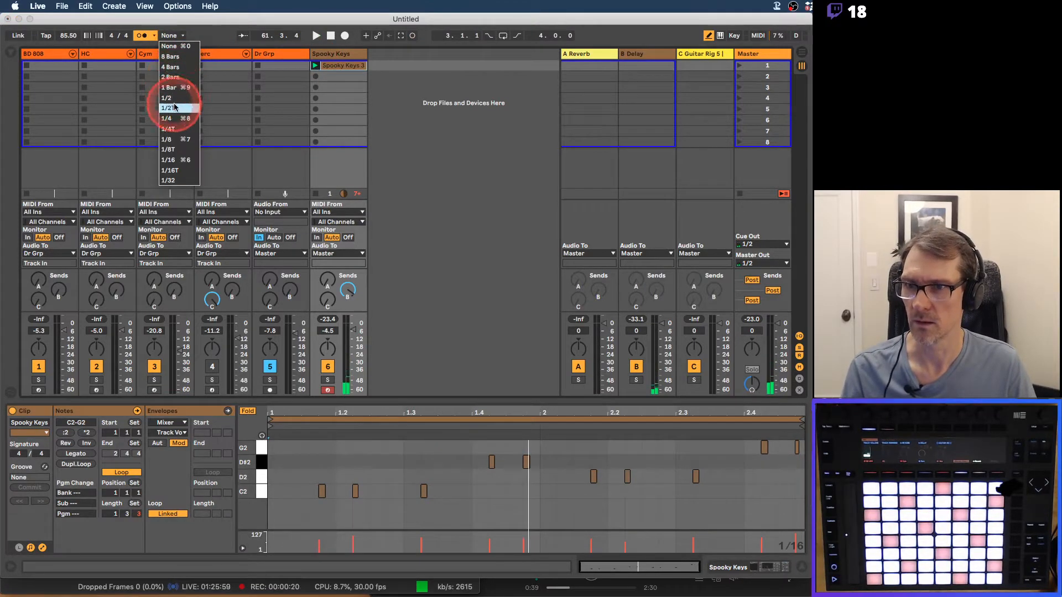
{"action": "left_click", "coordinate": [169, 88]}
{"action": "key", "text": "Delete"}
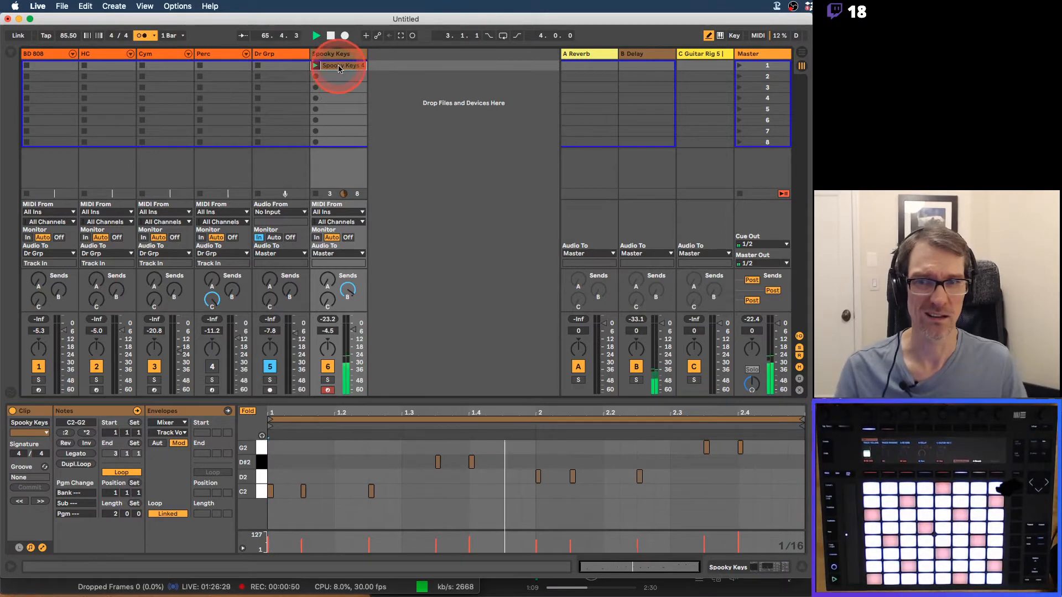
Stop playback, set the metronome count-in to 1 Bar and delete the current Spooky Keys clip.
{"action": "key", "text": "space"}
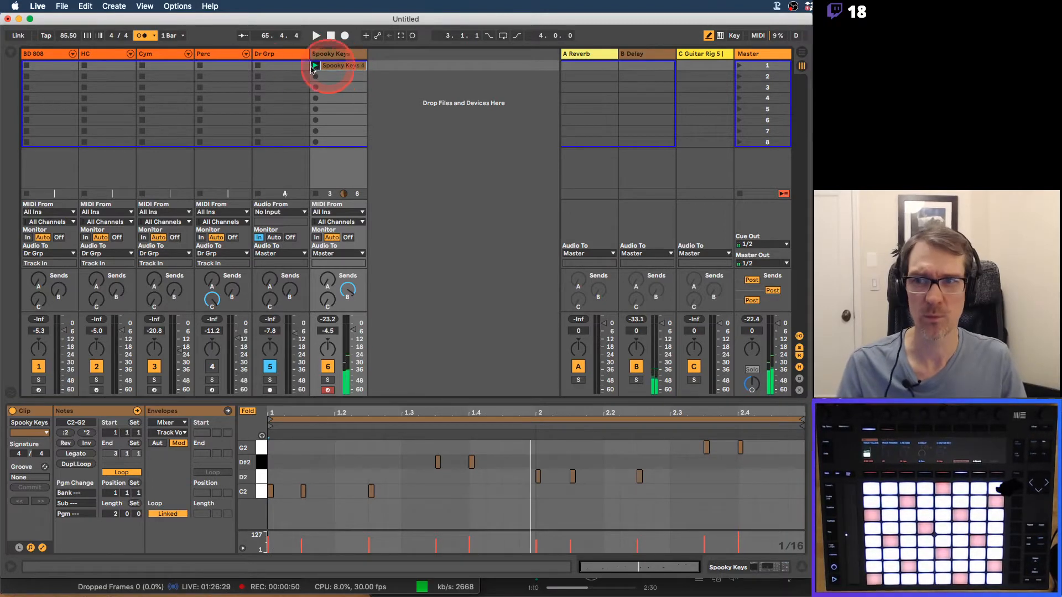
{"action": "left_click", "coordinate": [156, 36]}
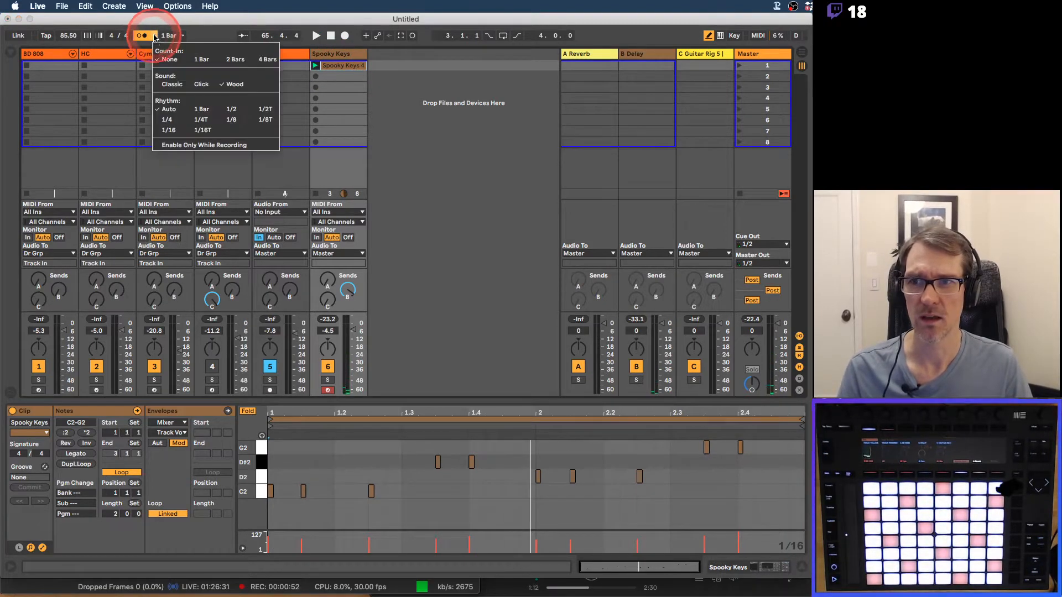
{"action": "left_click", "coordinate": [202, 60]}
{"action": "key", "text": "Delete"}
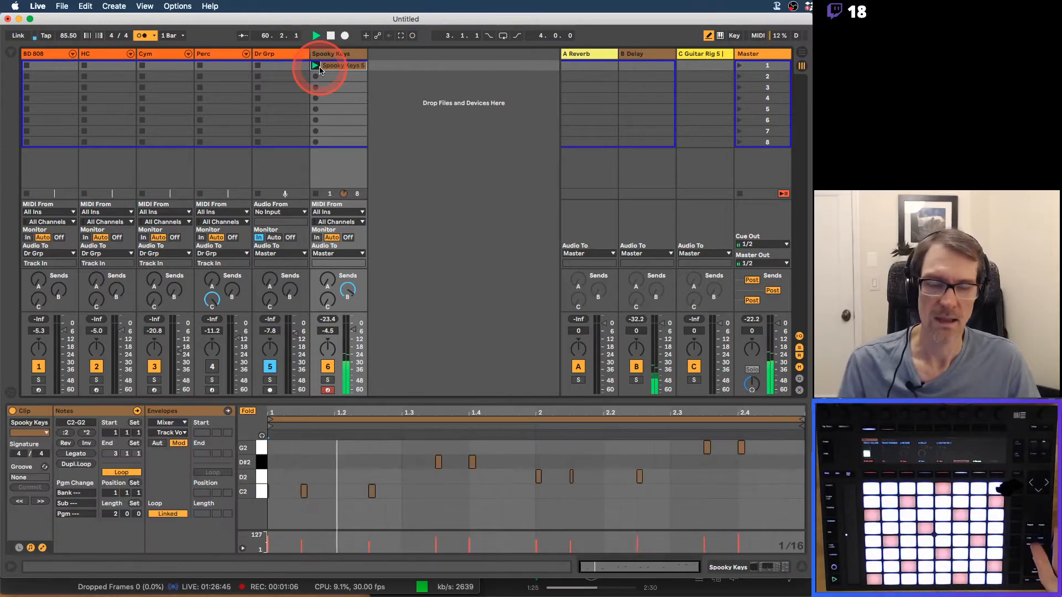
Set the metronome count-in to None and enable the Auto Filter on the Spooky Keys track.
{"action": "left_click", "coordinate": [155, 36]}
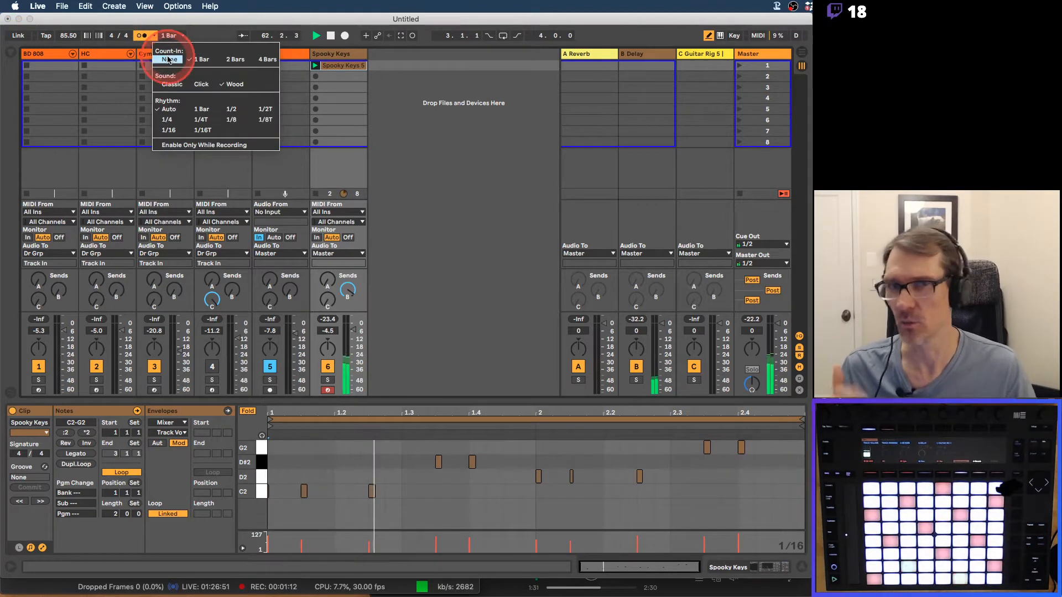
{"action": "left_click", "coordinate": [169, 59]}
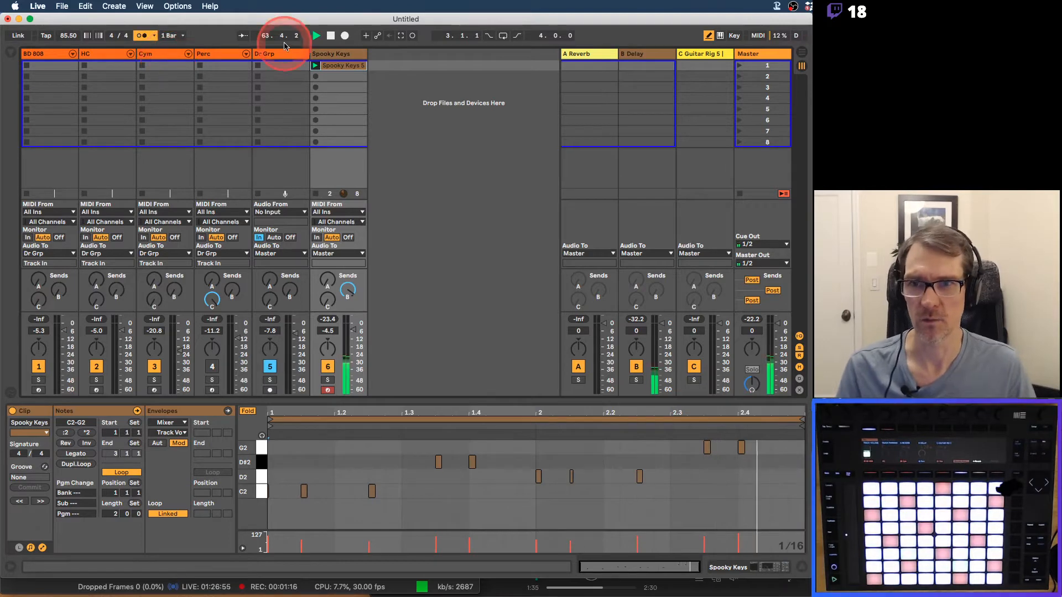
{"action": "left_click", "coordinate": [333, 57]}
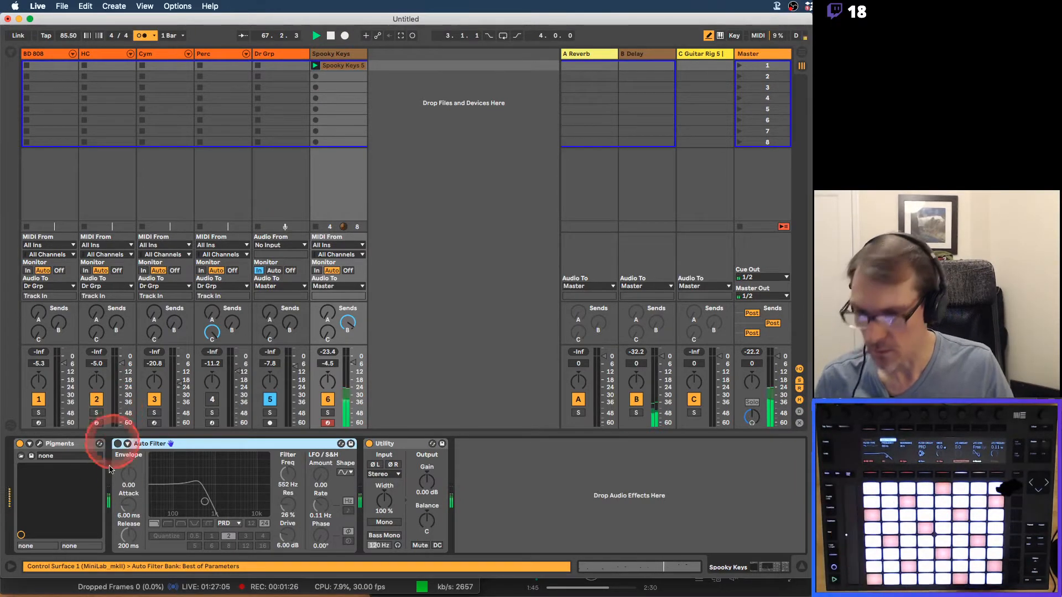
{"action": "left_click", "coordinate": [117, 443]}
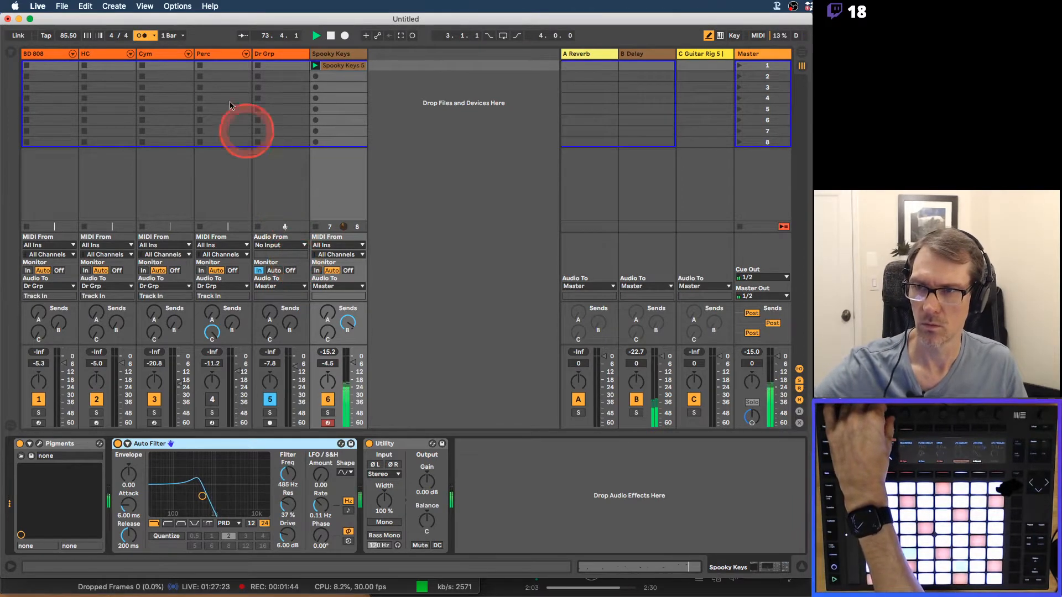
Insert a new MIDI track after Spooky Keys and load the Farfisa V plug-in instrument onto it.
{"action": "left_click", "coordinate": [352, 58]}
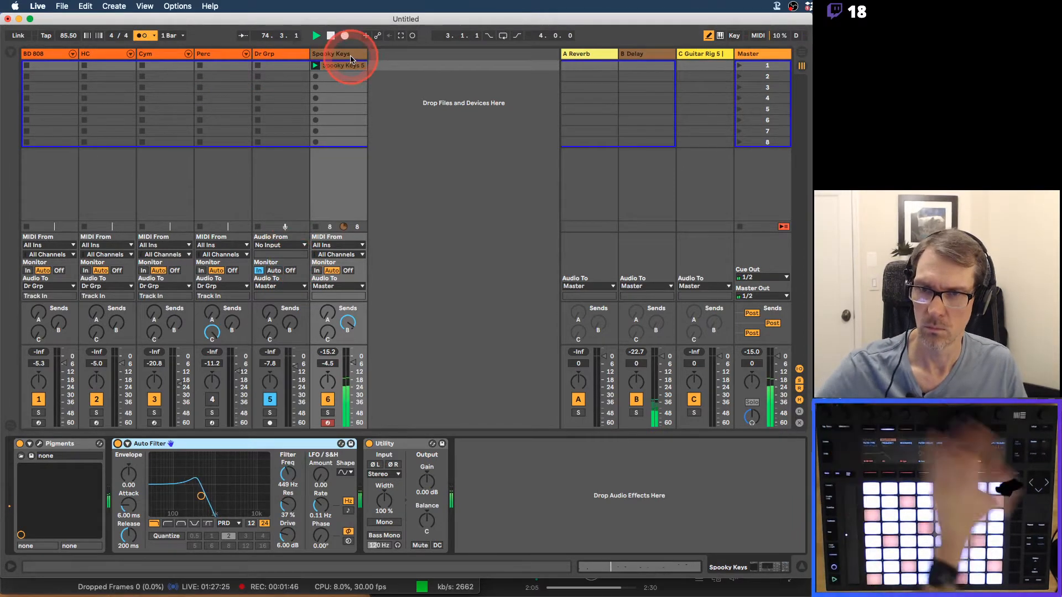
{"action": "key", "text": "super+shift+t"}
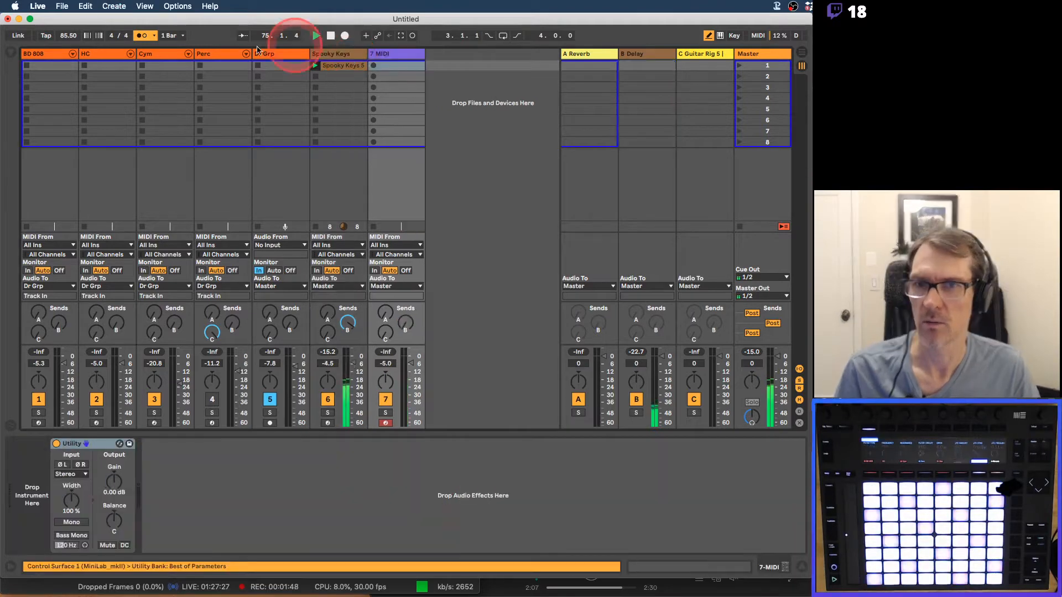
{"action": "left_click", "coordinate": [10, 51]}
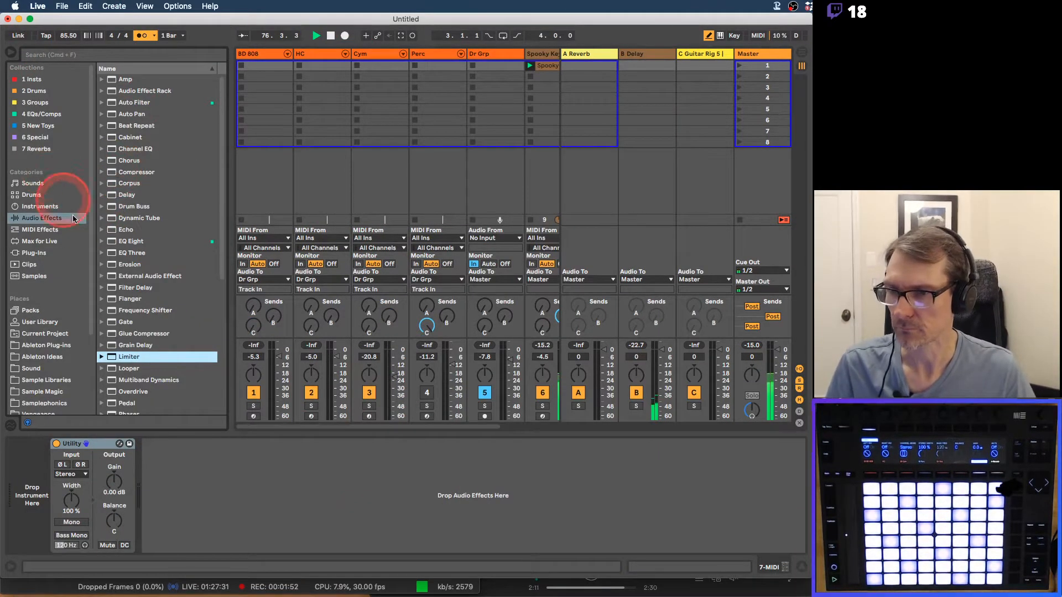
{"action": "left_click", "coordinate": [35, 252]}
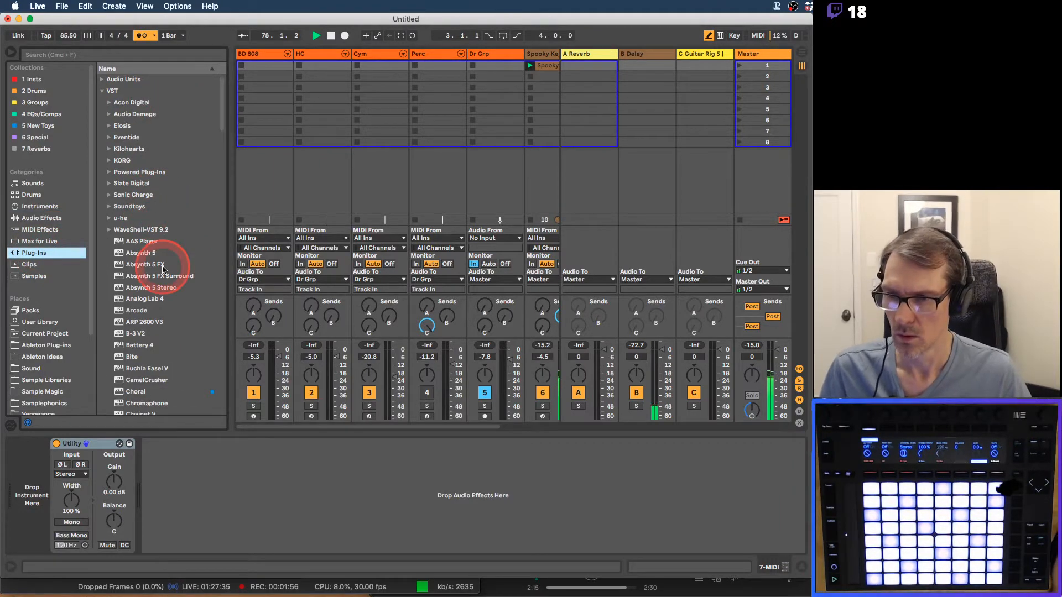
{"action": "scroll", "coordinate": [163, 269], "scroll_direction": "down", "scroll_amount": 2}
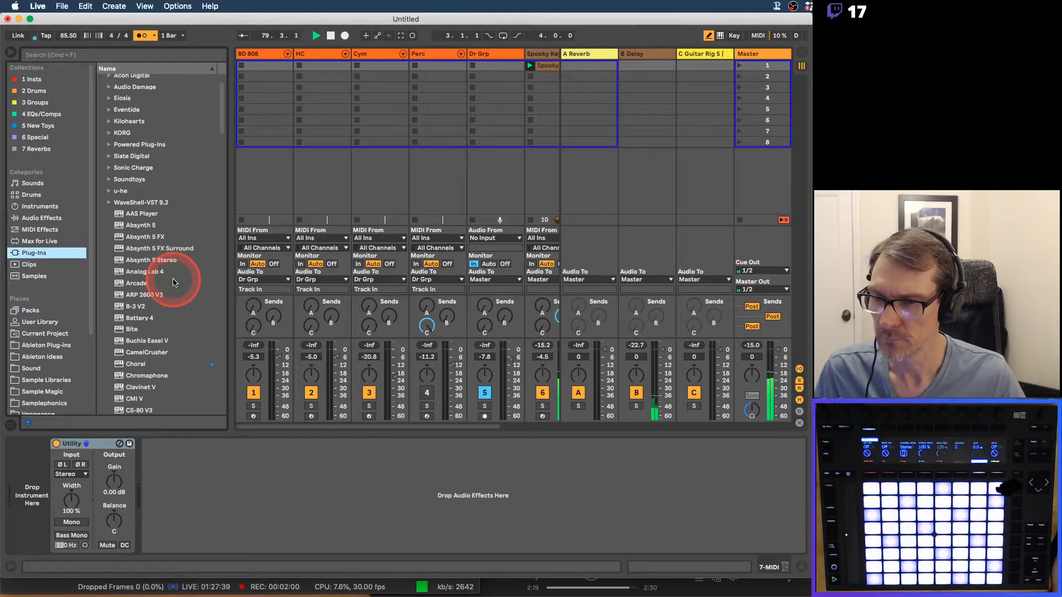
{"action": "scroll", "coordinate": [173, 283], "scroll_direction": "down", "scroll_amount": 9}
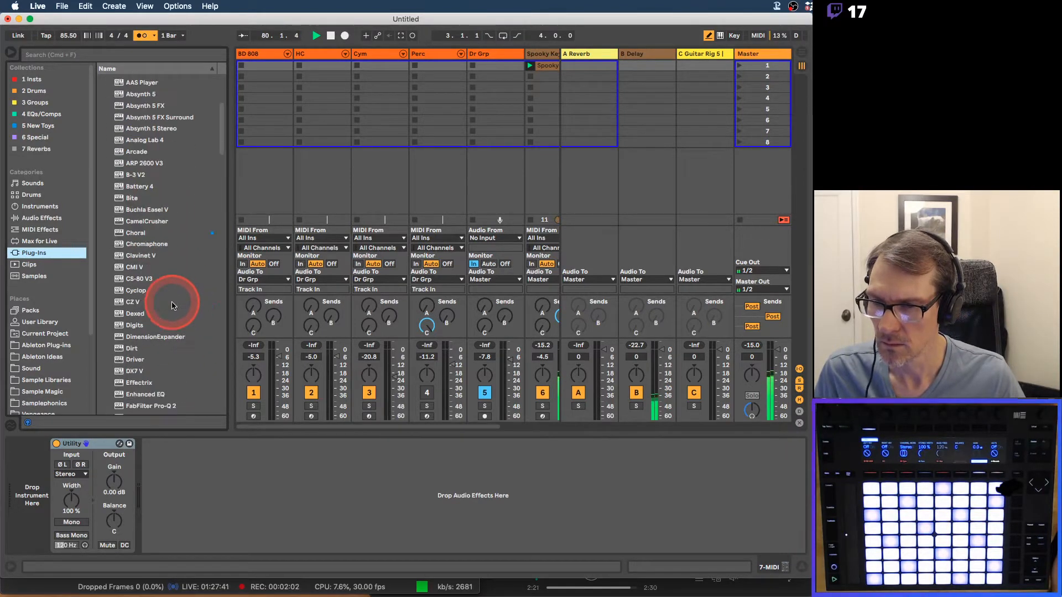
{"action": "scroll", "coordinate": [173, 305], "scroll_direction": "down", "scroll_amount": 20}
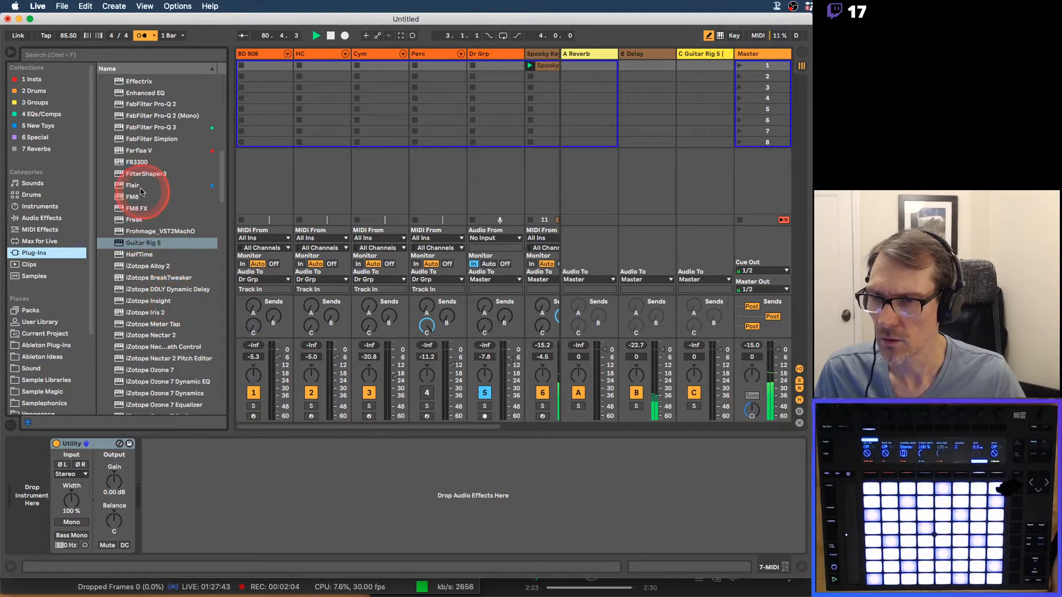
{"action": "left_click_drag", "start_coordinate": [133, 150], "coordinate": [517, 94]}
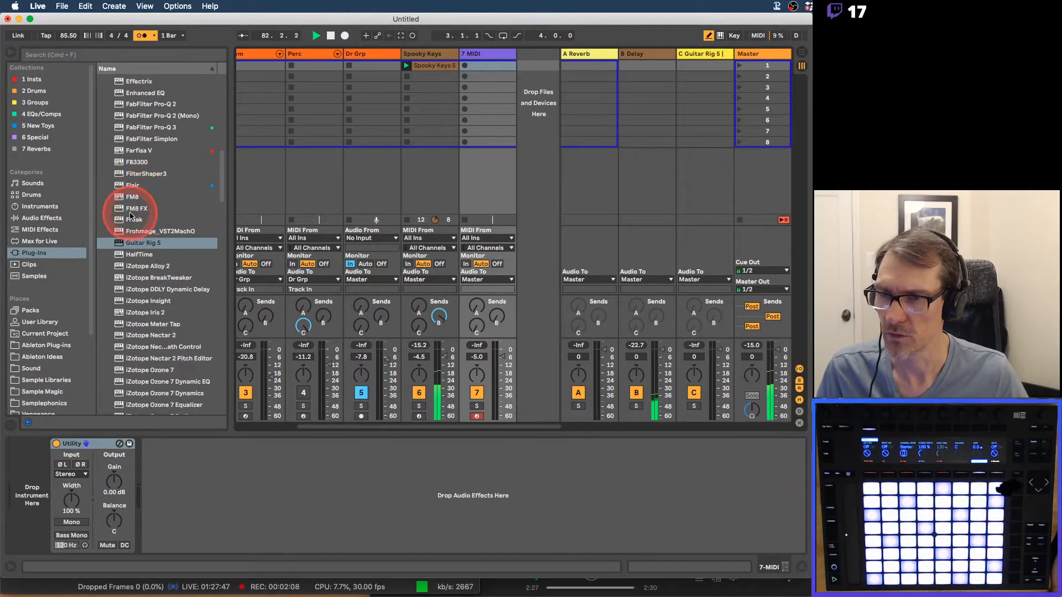
{"action": "left_click_drag", "start_coordinate": [135, 151], "coordinate": [494, 86]}
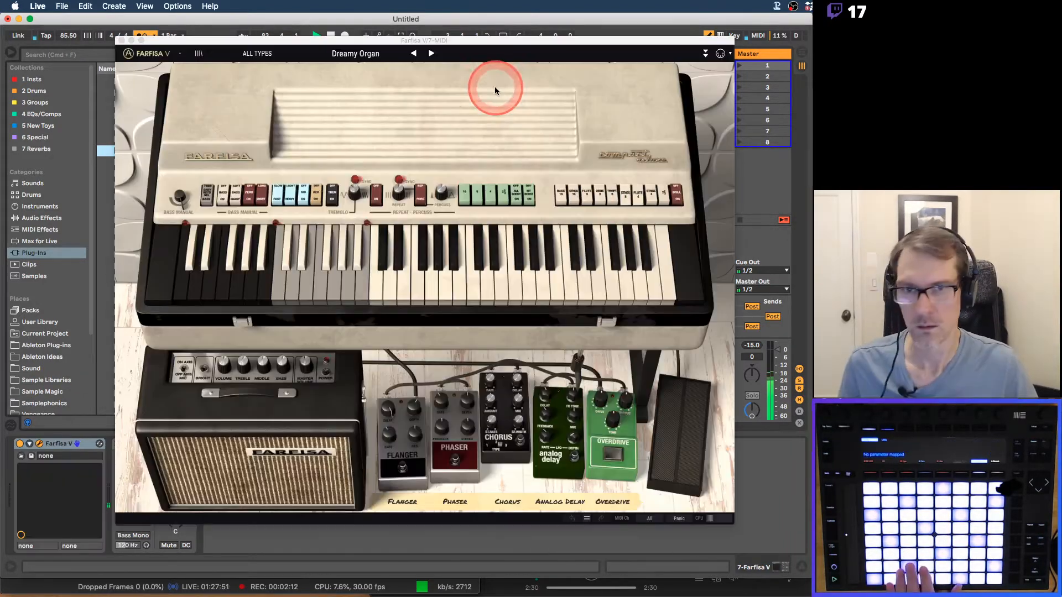
Lower the Farfisa V track's volume to -11.0 dB and load the Concert Organ preset in the instrument.
{"action": "left_click_drag", "start_coordinate": [388, 43], "coordinate": [825, 29]}
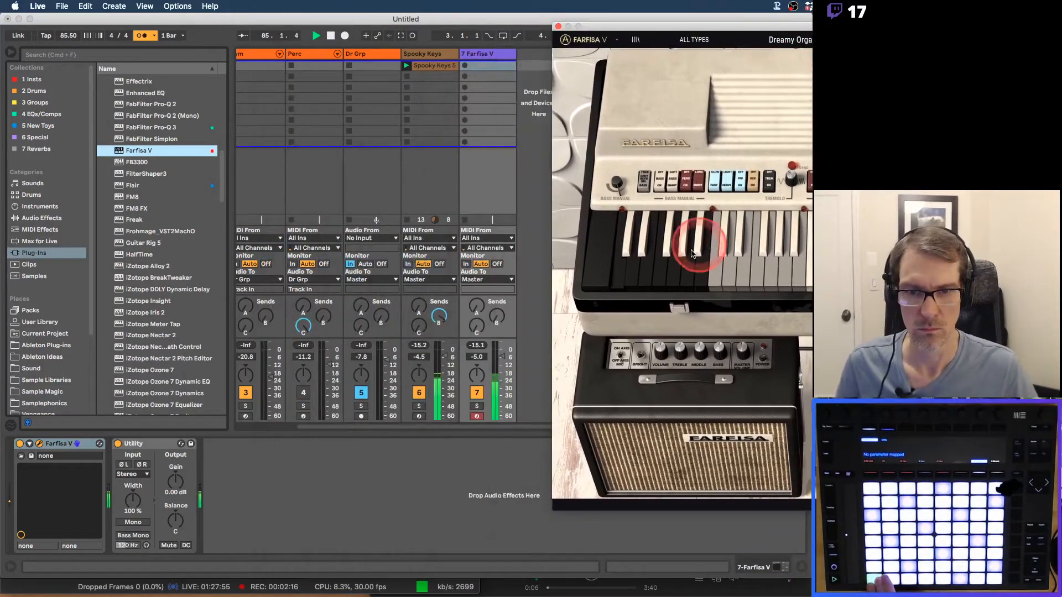
{"action": "left_click_drag", "start_coordinate": [503, 353], "coordinate": [502, 360]}
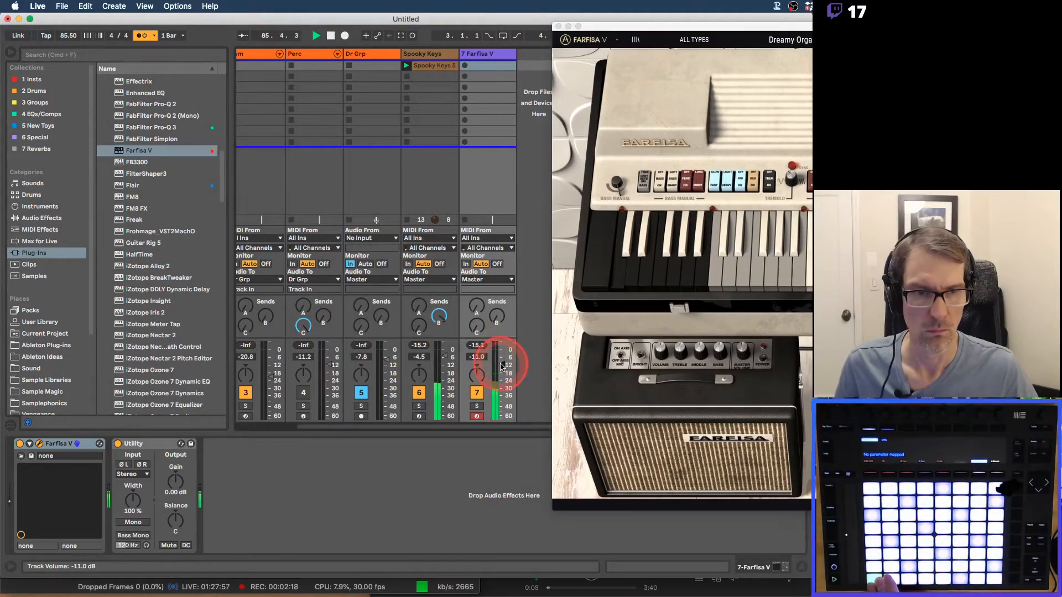
{"action": "left_click_drag", "start_coordinate": [655, 26], "coordinate": [426, 17]}
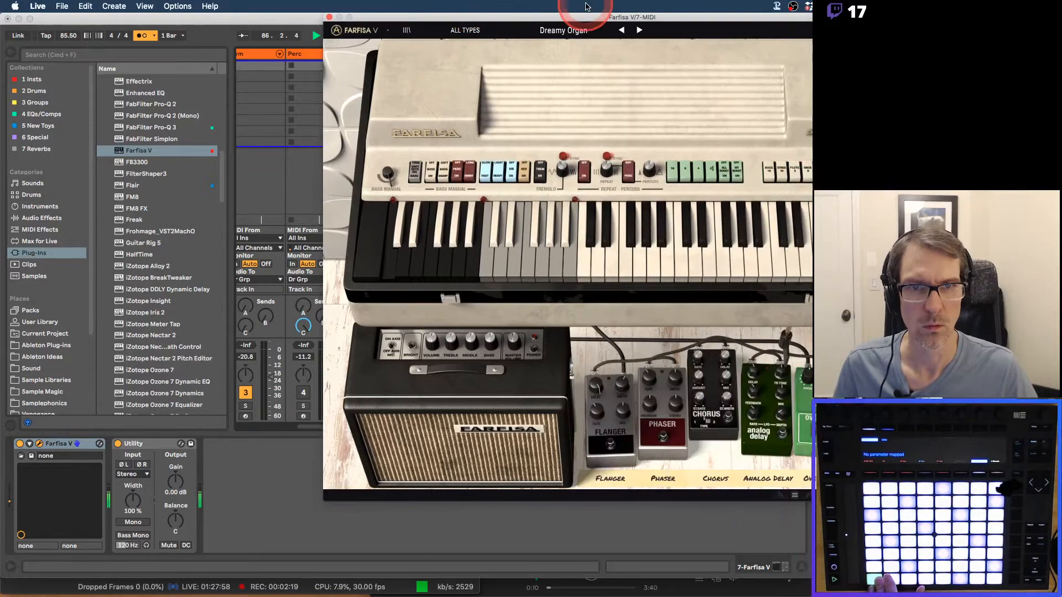
{"action": "left_click", "coordinate": [557, 30]}
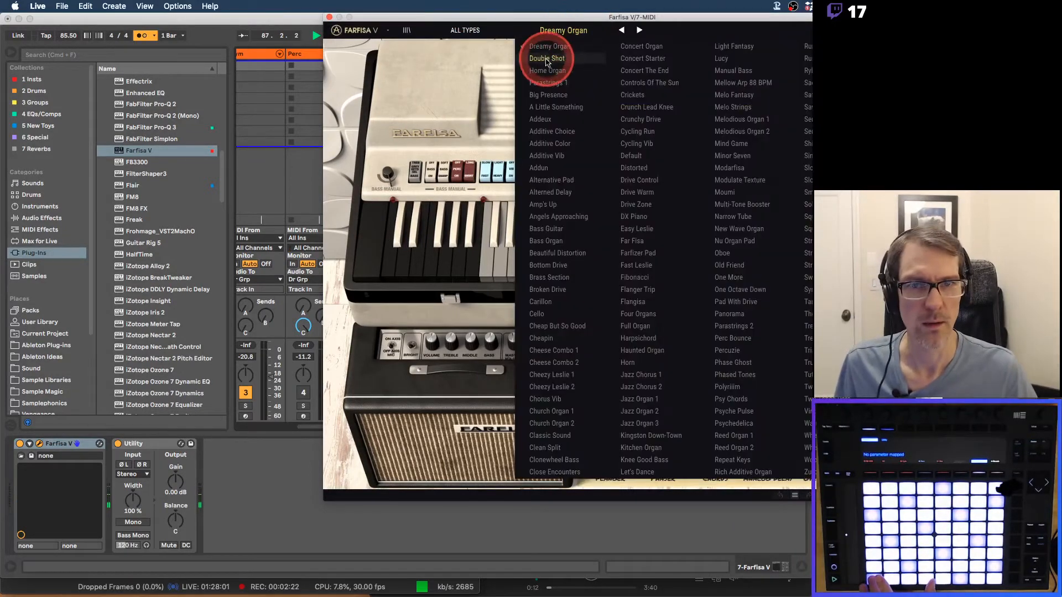
{"action": "left_click", "coordinate": [649, 49]}
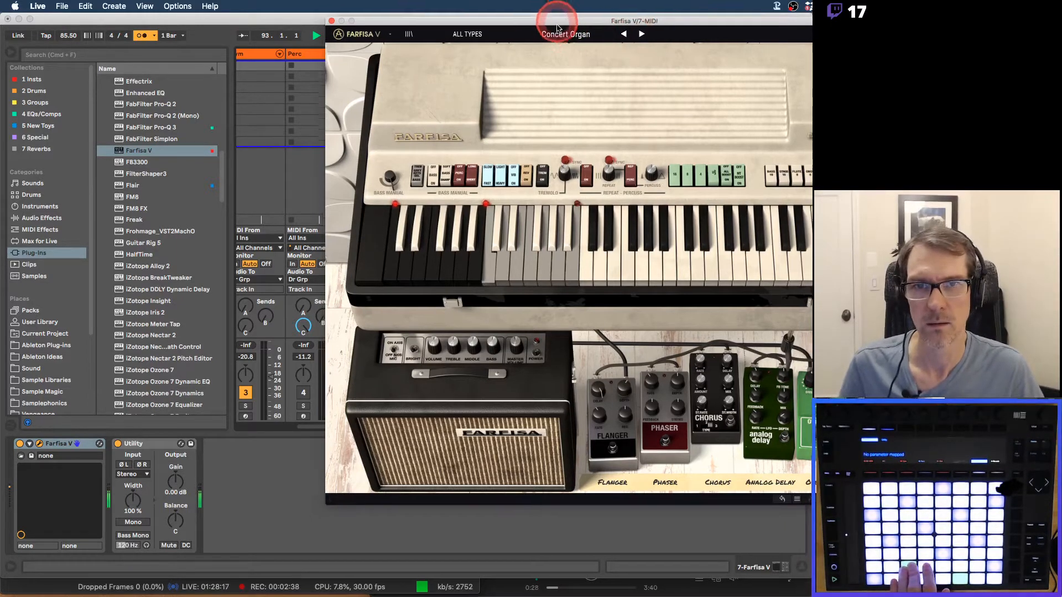
Record an organ part into the first clip slot of the Farfisa V track and close the instrument's window.
{"action": "left_click_drag", "start_coordinate": [540, 18], "coordinate": [577, 126]}
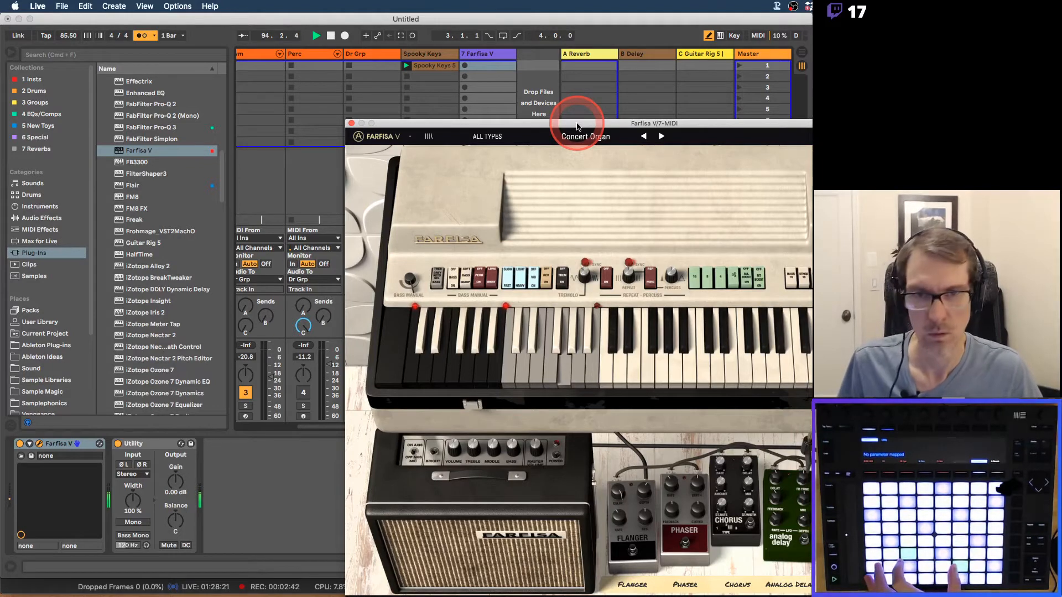
{"action": "left_click_drag", "start_coordinate": [576, 126], "coordinate": [584, 151]}
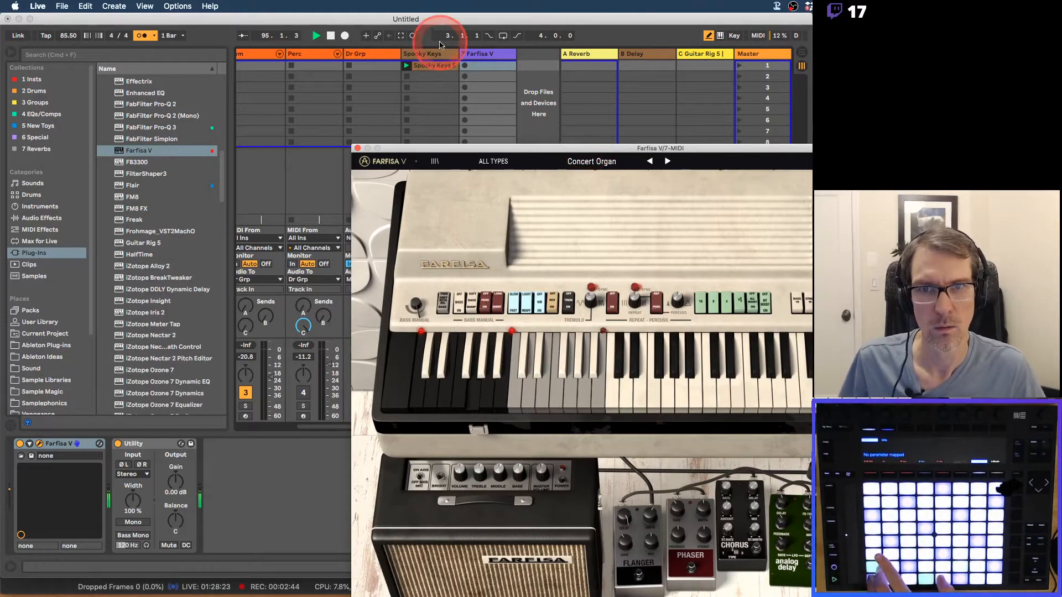
{"action": "left_click", "coordinate": [465, 67]}
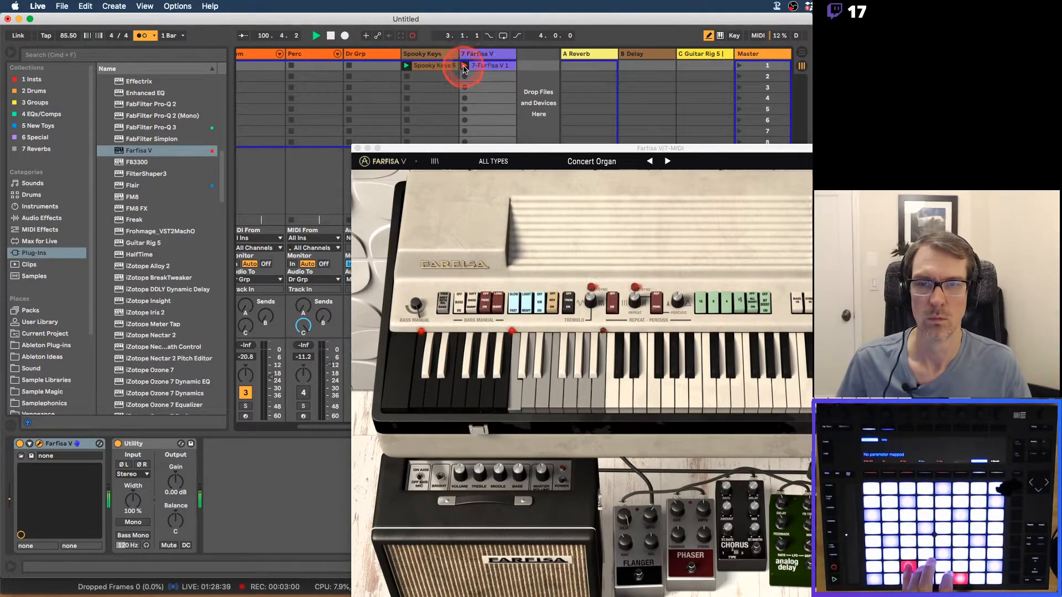
{"action": "left_click", "coordinate": [357, 148]}
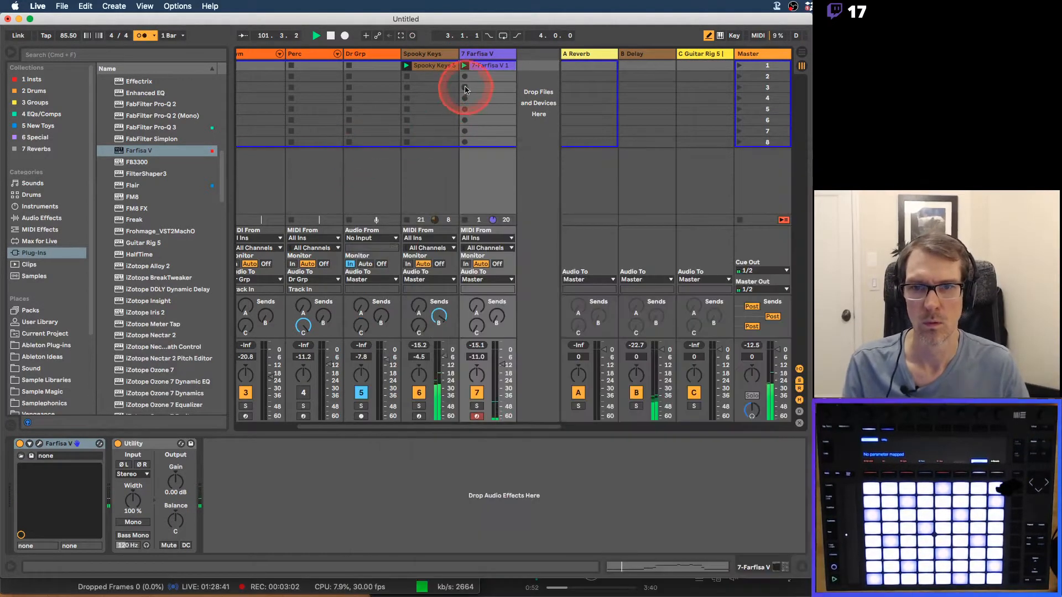
Open and relaunch the recorded Farfisa V clip and set its loop length to 4 bars.
{"action": "left_click", "coordinate": [479, 68]}
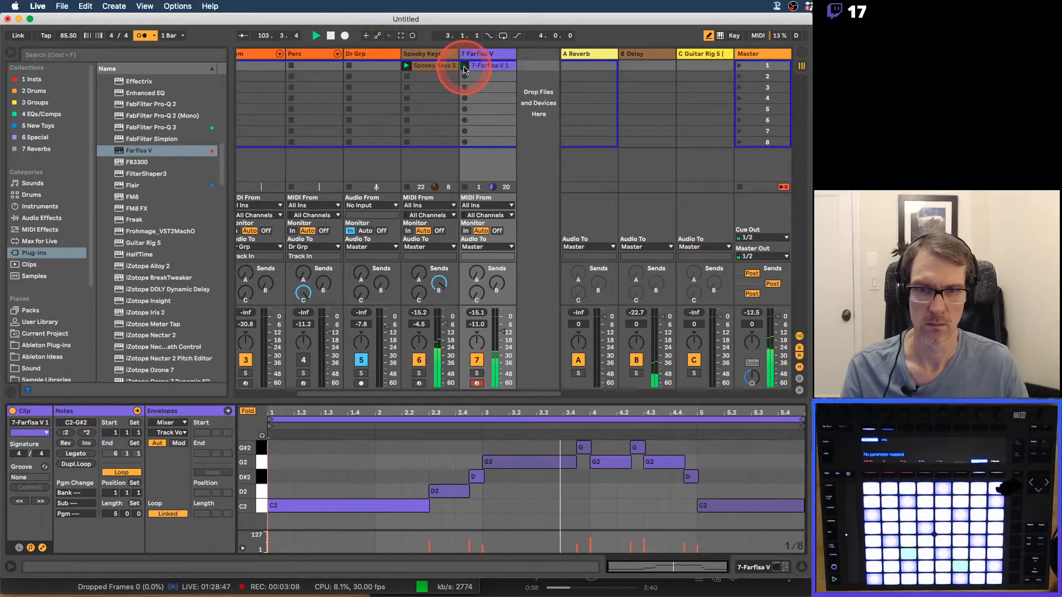
{"action": "left_click", "coordinate": [464, 66]}
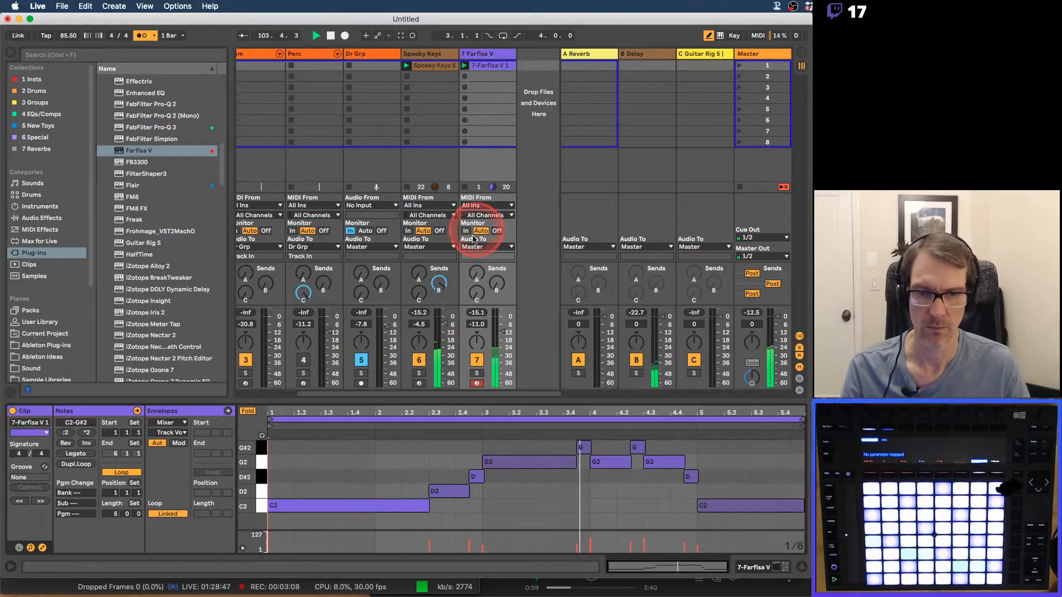
{"action": "left_click", "coordinate": [115, 514]}
{"action": "type", "text": "4"}
{"action": "key", "text": "Return"}
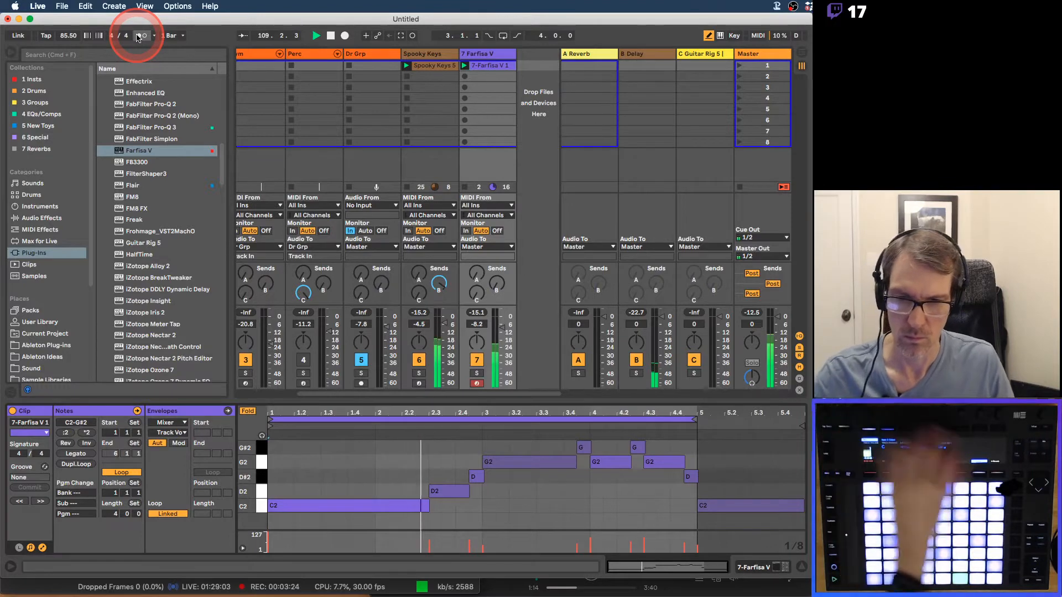
Delete the C2 note at bar 5, past the loop end, and duplicate the Farfisa V clip's loop.
{"action": "left_click", "coordinate": [733, 506]}
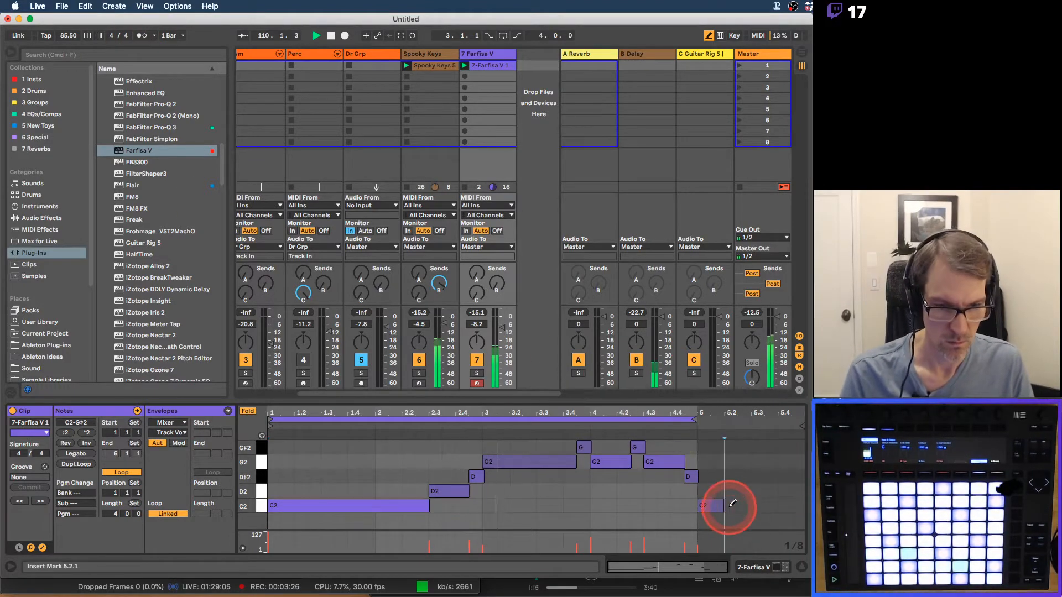
{"action": "left_click", "coordinate": [712, 506]}
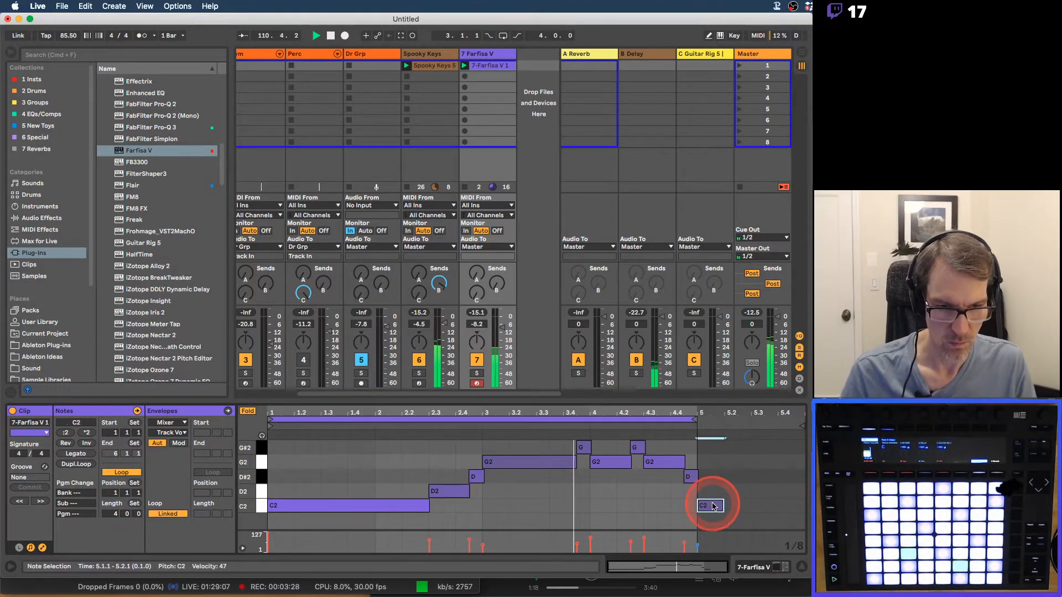
{"action": "key", "text": "Delete"}
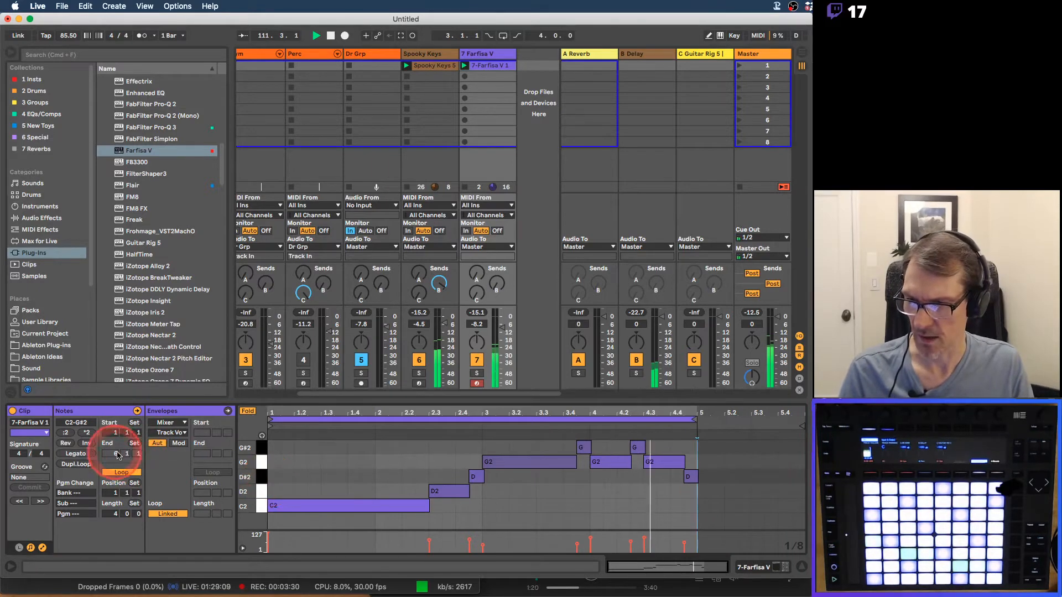
{"action": "left_click", "coordinate": [76, 464]}
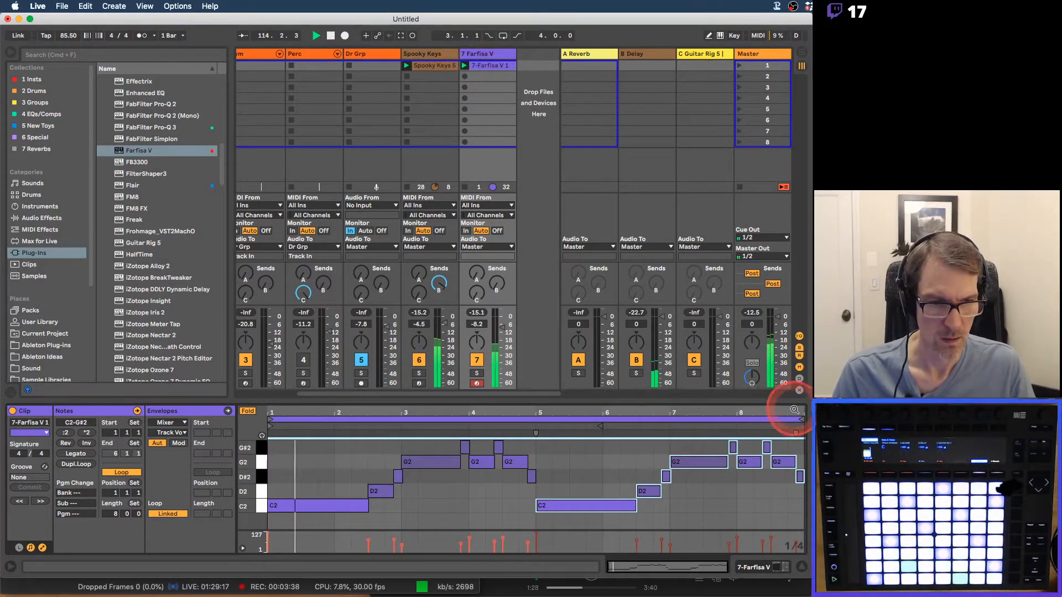
Delete the Farfisa V clip's notes in bars 7 and 8 and fill the gap with a duplicate of the notes from bars 5 and 6.
{"action": "left_click_drag", "start_coordinate": [800, 419], "coordinate": [789, 491]}
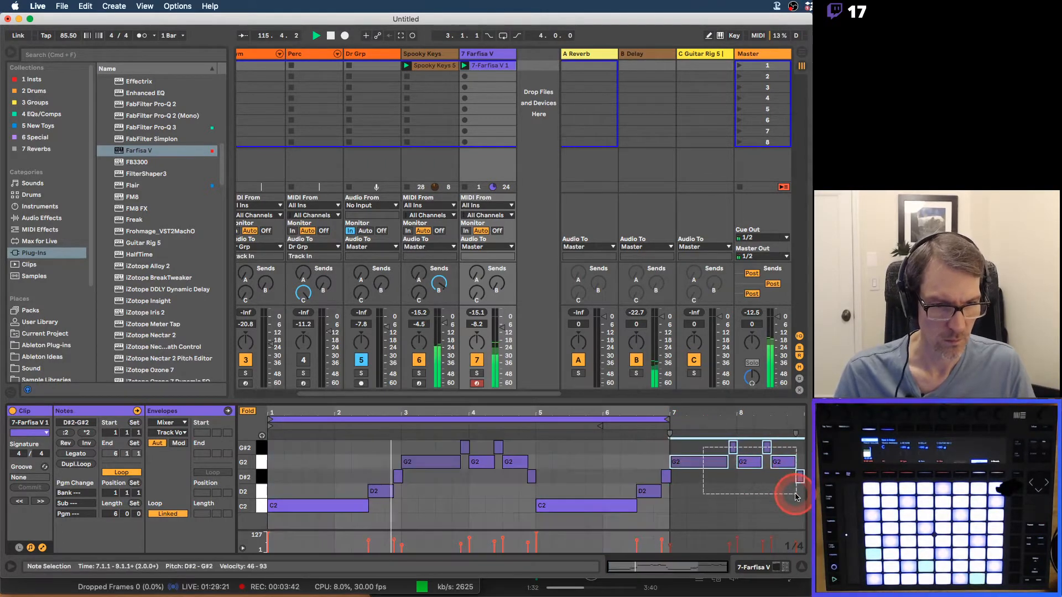
{"action": "key", "text": "Delete"}
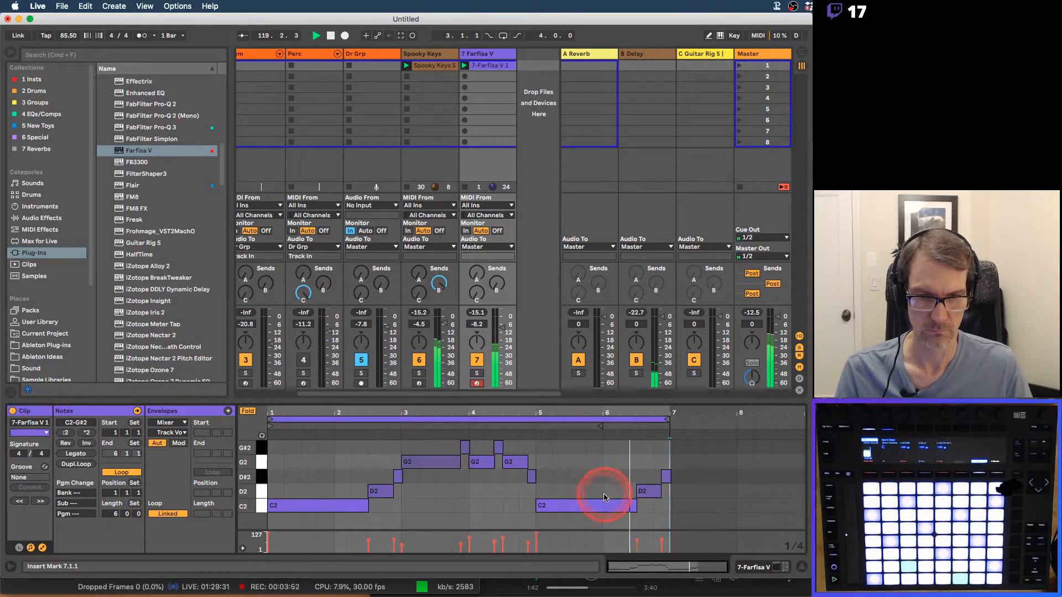
{"action": "left_click_drag", "start_coordinate": [543, 478], "coordinate": [666, 519]}
{"action": "key", "text": "super+d"}
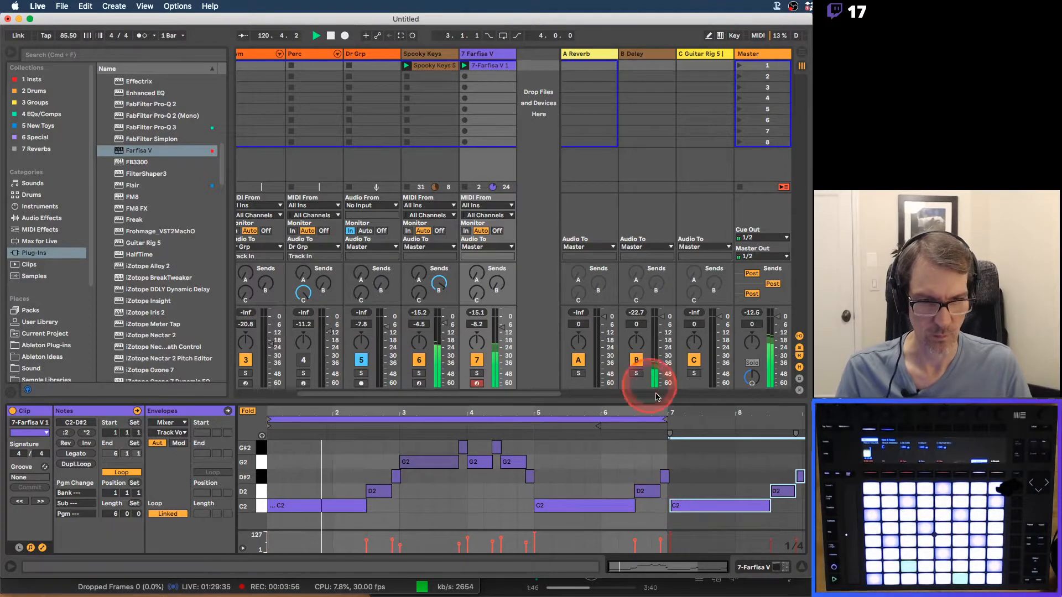
Set the Farfisa V clip's loop length to 8 bars and select the duplicated notes in bars 7 and 8.
{"action": "left_click", "coordinate": [111, 517]}
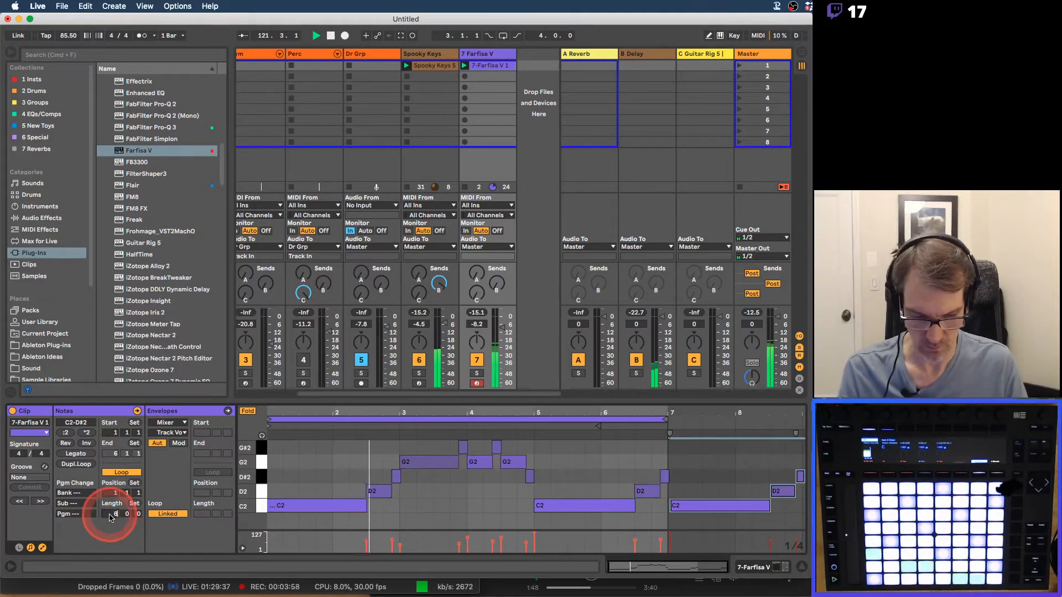
{"action": "type", "text": "8"}
{"action": "key", "text": "Return"}
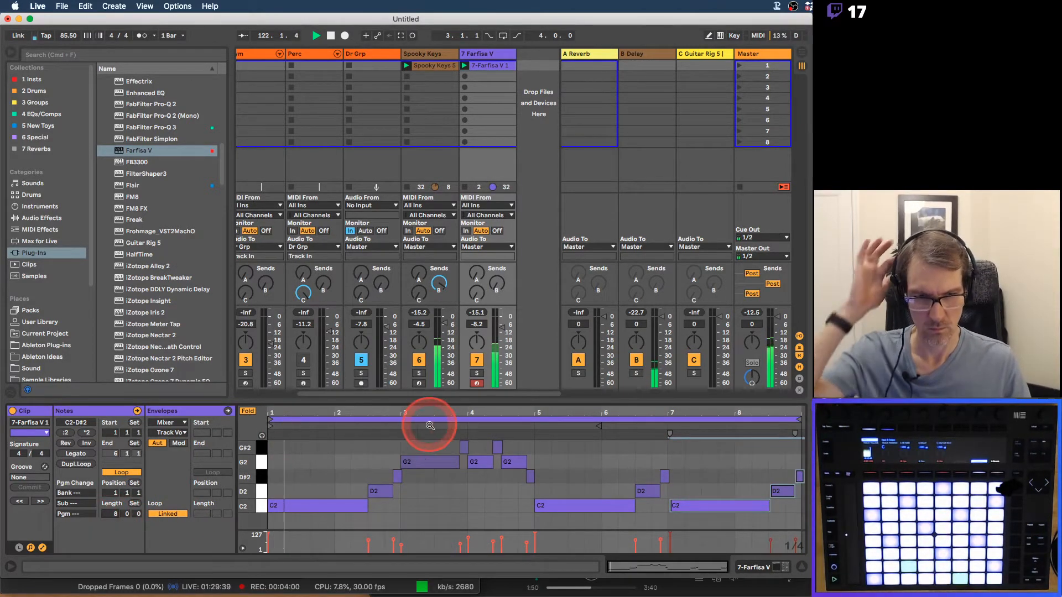
{"action": "left_click_drag", "start_coordinate": [710, 472], "coordinate": [797, 511]}
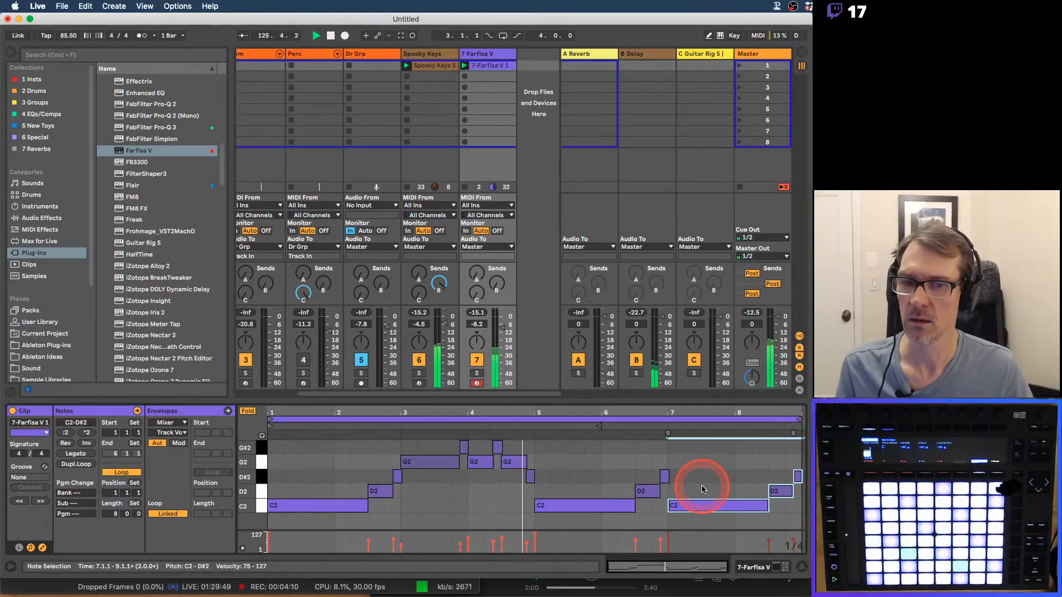
Record a two-bar Kick 808 pattern into the first clip slot of the BD 808 track with the metronome on.
{"action": "scroll", "coordinate": [332, 91], "scroll_direction": "left", "scroll_amount": 3}
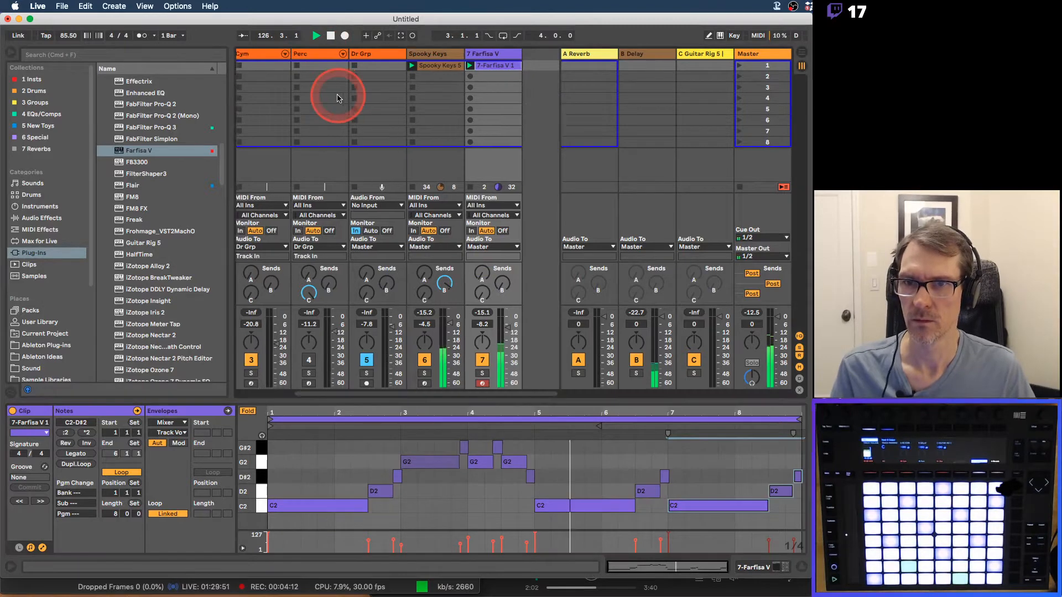
{"action": "left_click", "coordinate": [266, 57]}
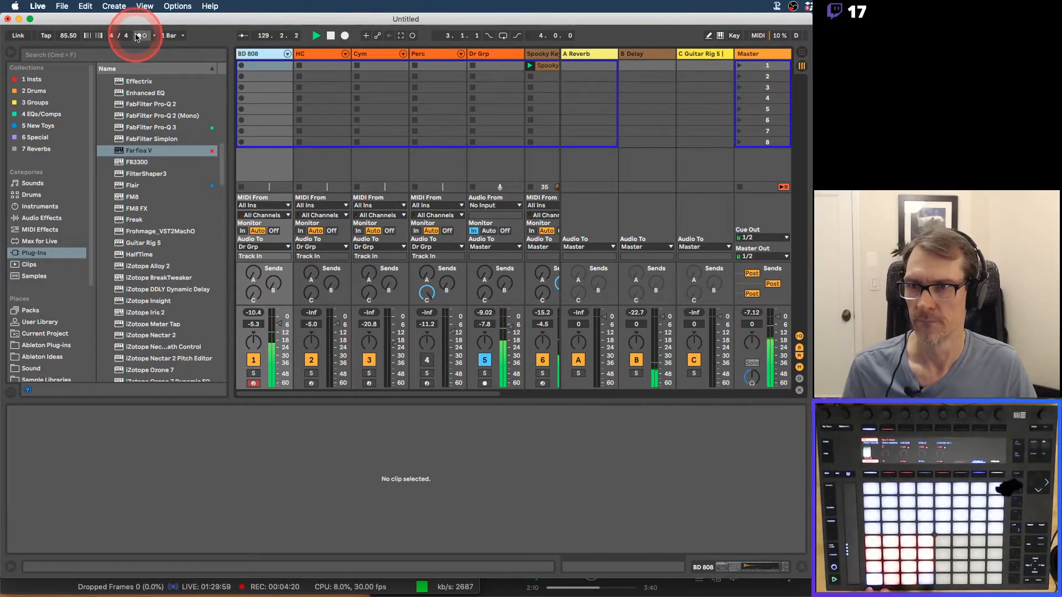
{"action": "left_click", "coordinate": [241, 66]}
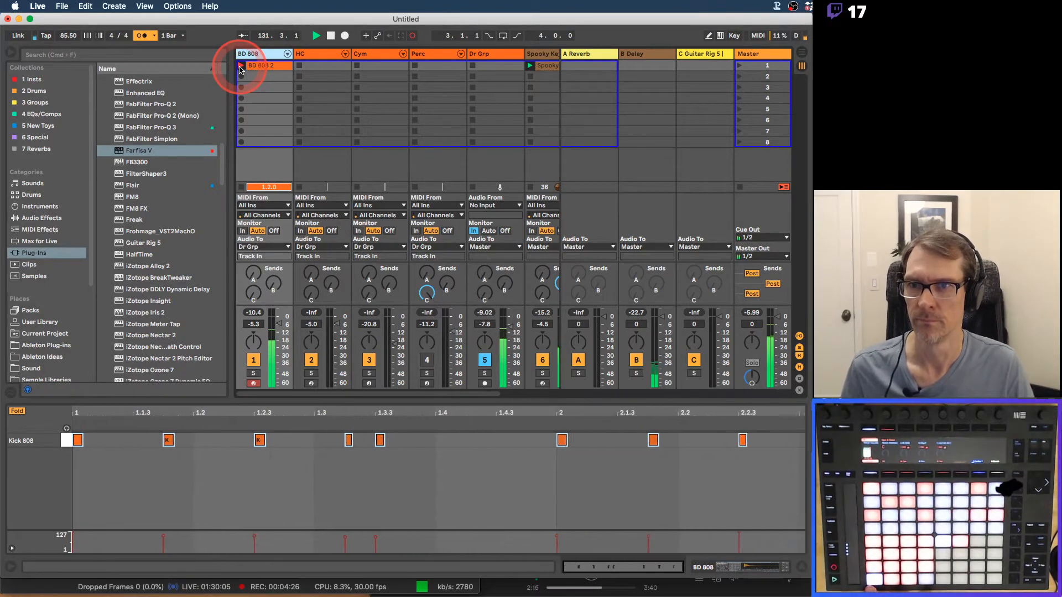
{"action": "left_click", "coordinate": [241, 67]}
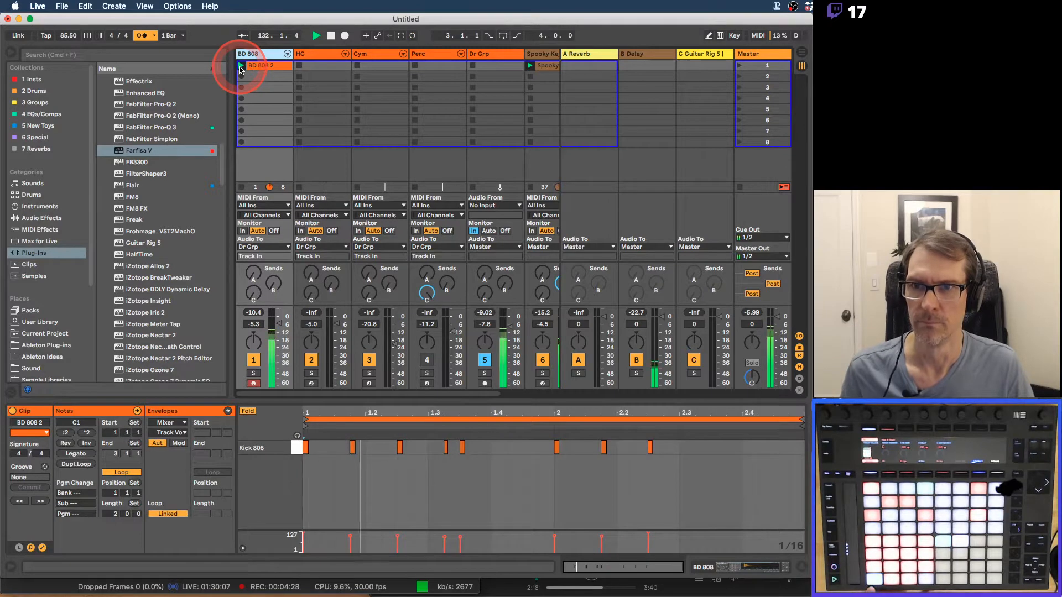
Audition the drum sounds of the HC and Cym tracks.
{"action": "left_click", "coordinate": [311, 54]}
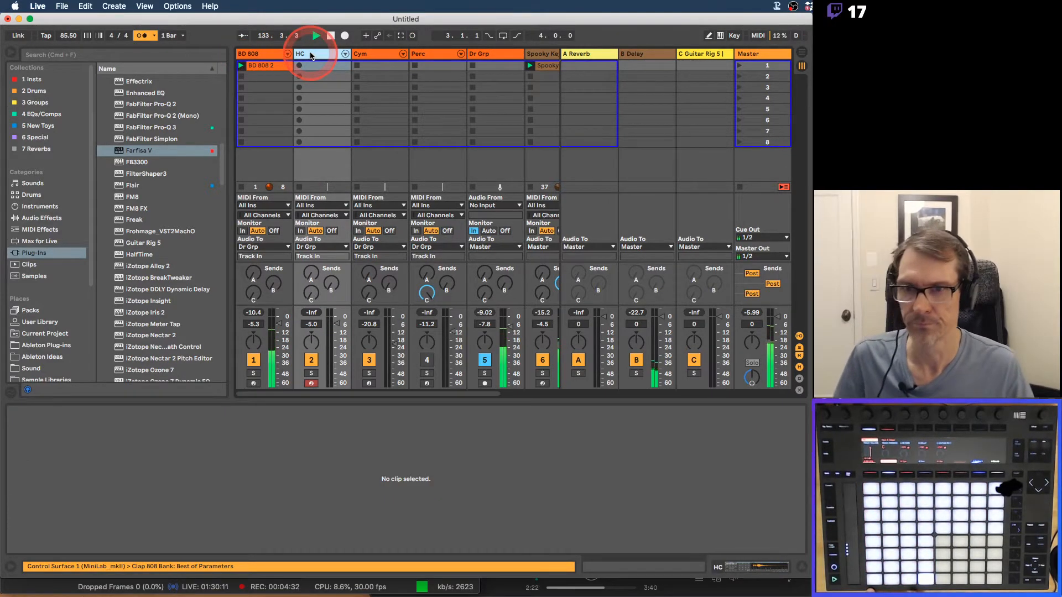
{"action": "left_click", "coordinate": [376, 52]}
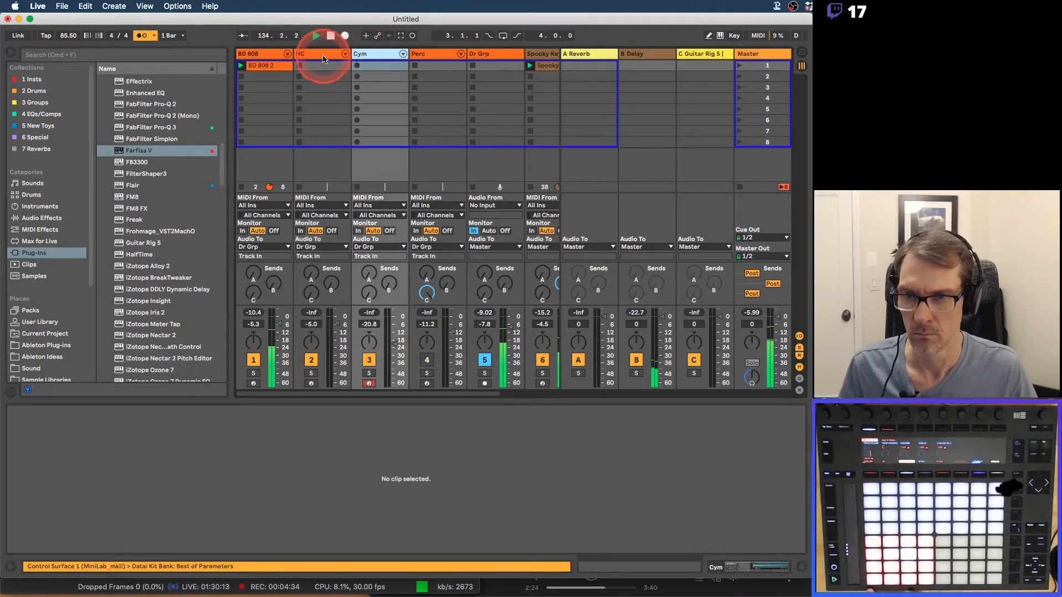
{"action": "left_click", "coordinate": [322, 55]}
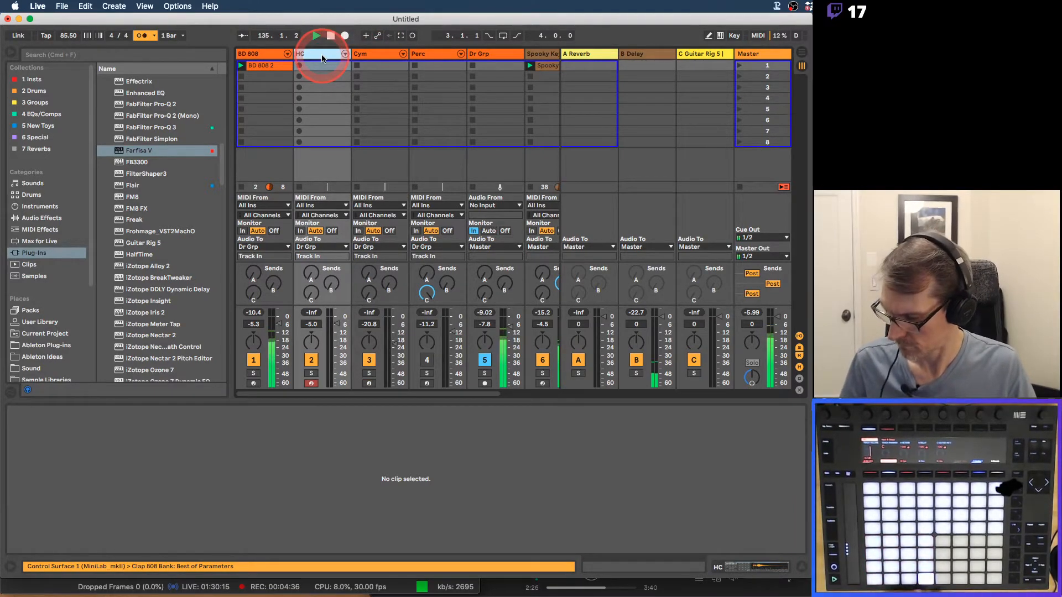
Arm and activate the Perc track and turn its send C all the way down.
{"action": "left_click", "coordinate": [446, 55]}
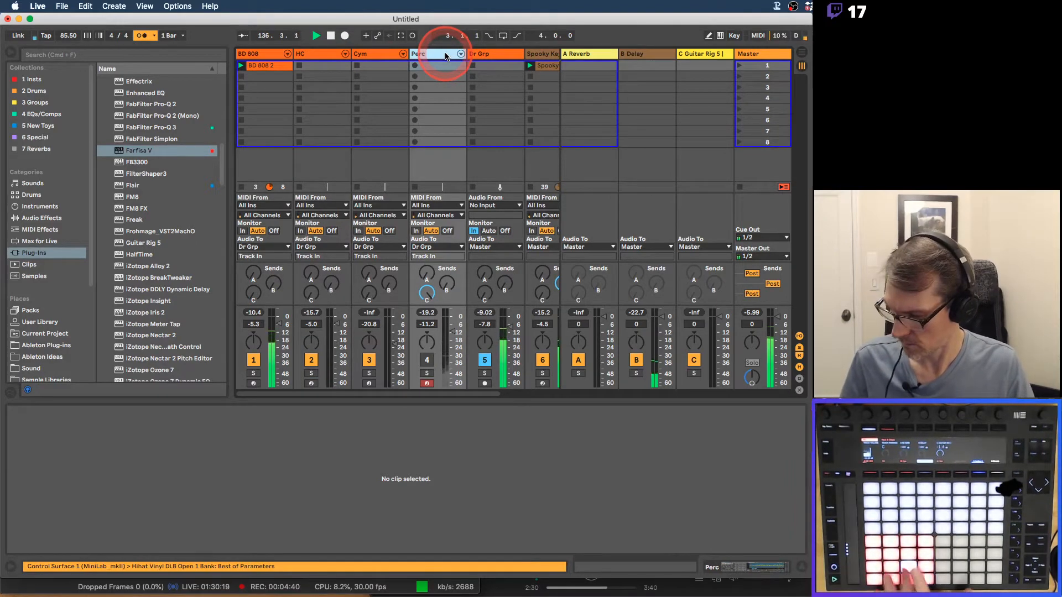
{"action": "left_click", "coordinate": [426, 360]}
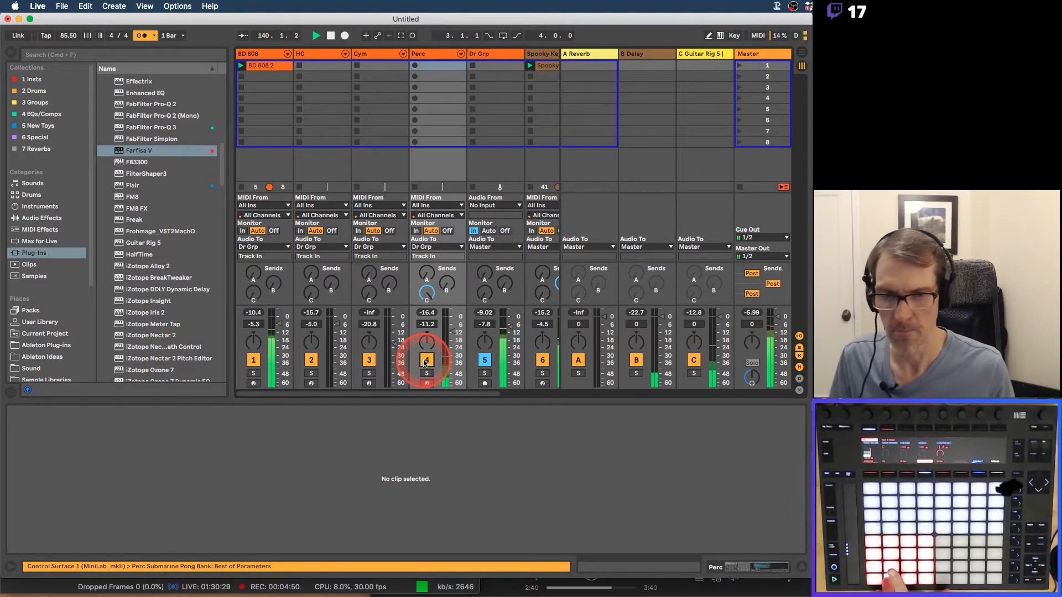
{"action": "left_click_drag", "start_coordinate": [431, 292], "coordinate": [431, 294]}
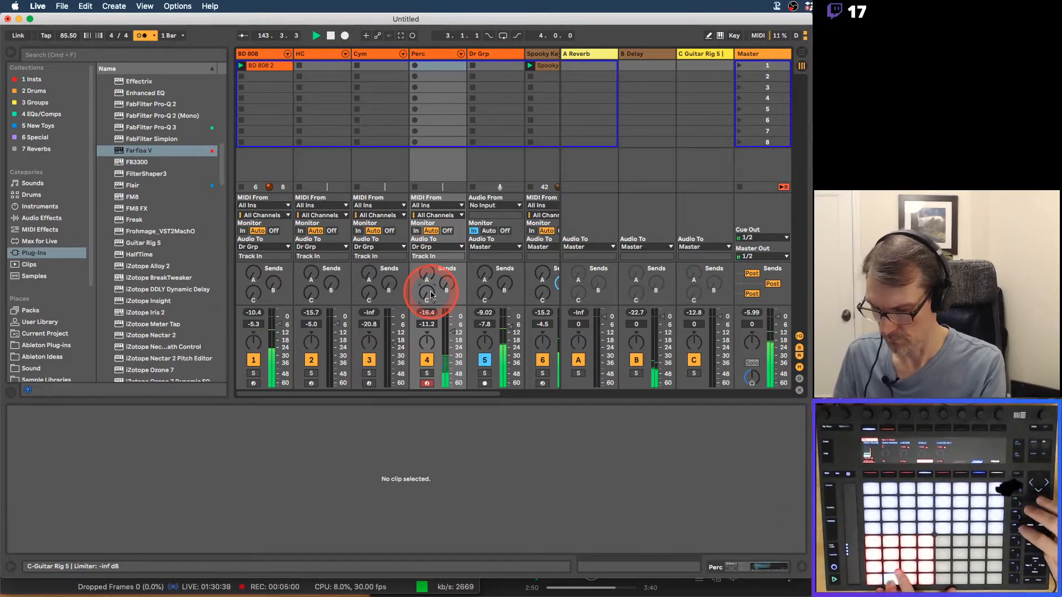
{"action": "left_click", "coordinate": [458, 160]}
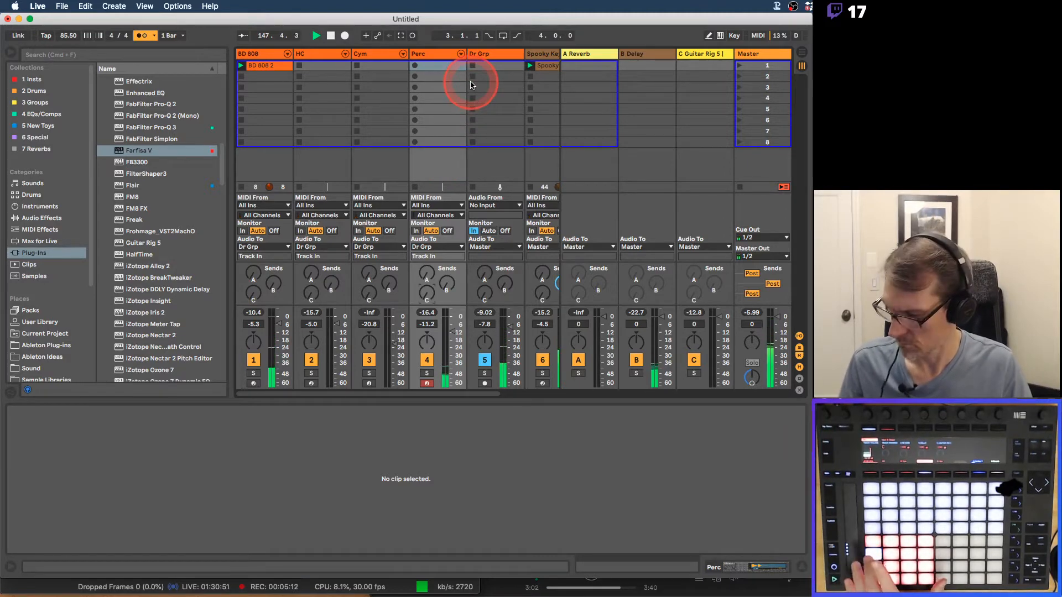
Record a two-bar Shake Delay pattern into the Perc track's first slot and adjust its last two notes' velocities, setting the 2.3.2 note to 66.
{"action": "left_click", "coordinate": [416, 66]}
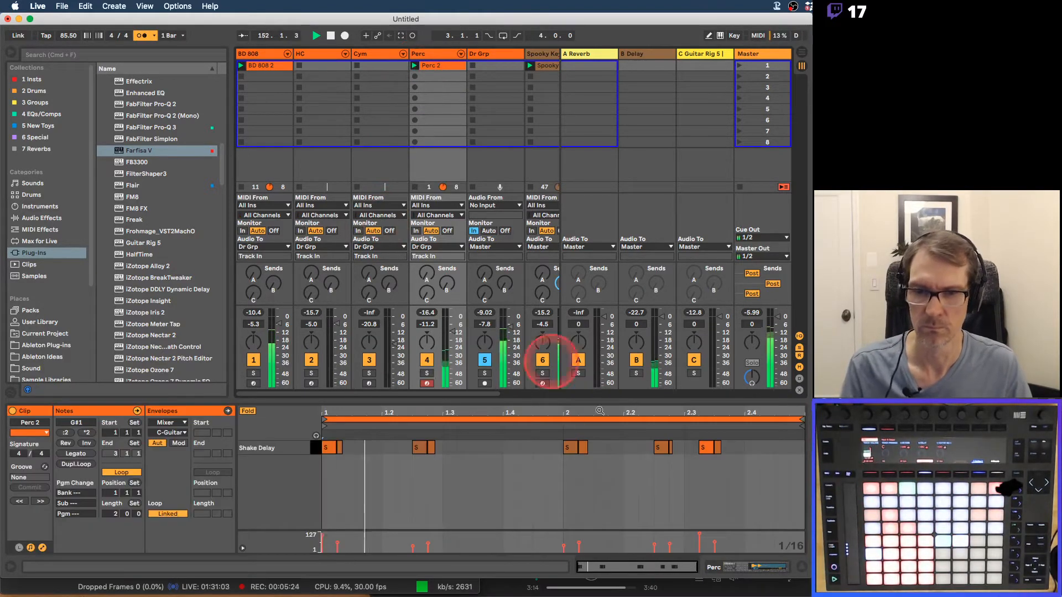
{"action": "left_click_drag", "start_coordinate": [708, 451], "coordinate": [709, 451]}
{"action": "left_click", "coordinate": [330, 448]}
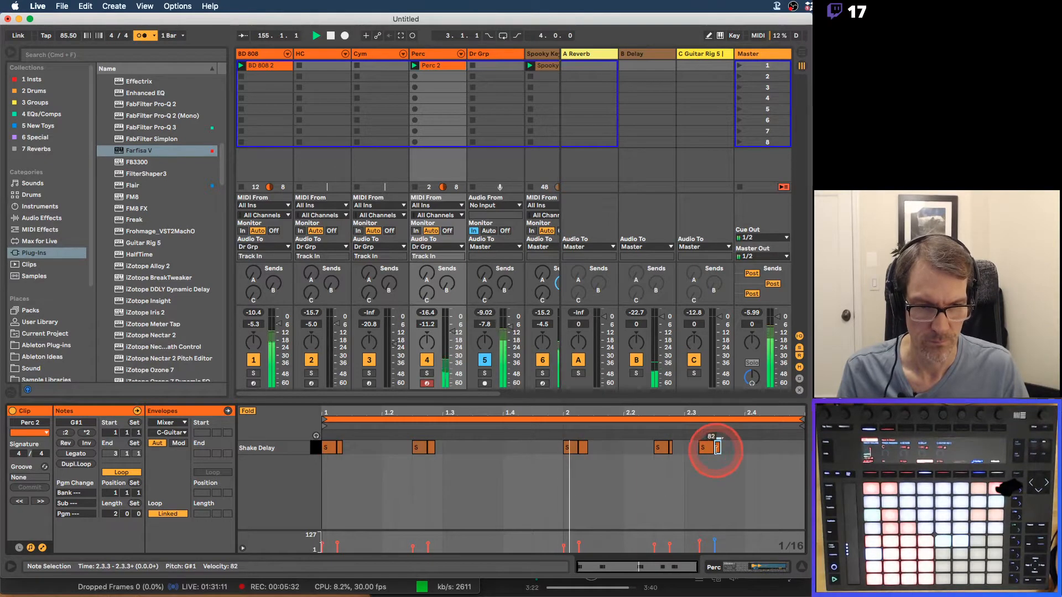
{"action": "left_click", "coordinate": [706, 447]}
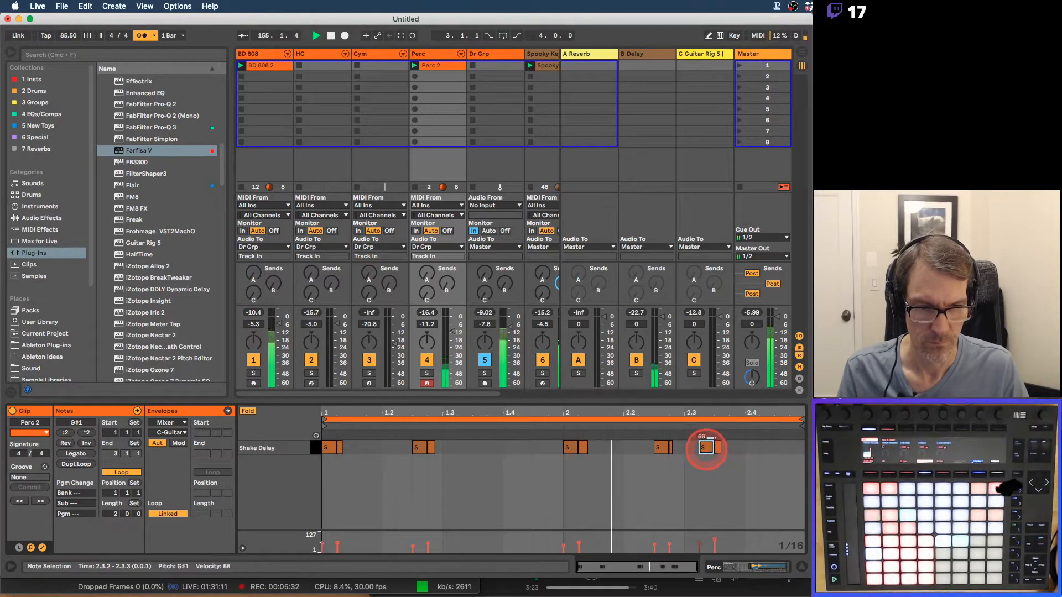
{"action": "left_click", "coordinate": [716, 448]}
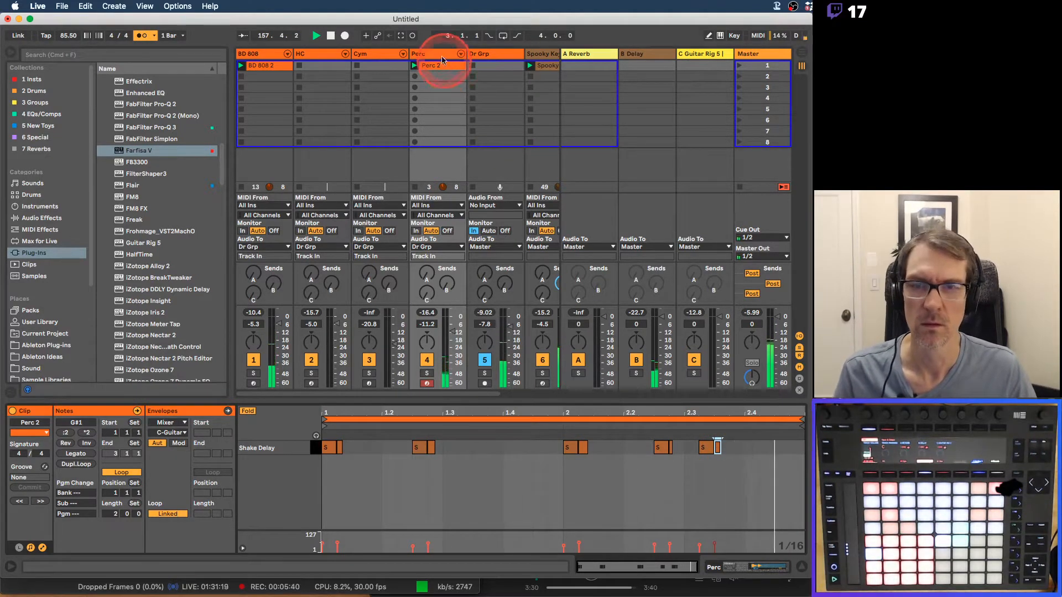
Record a two-bar Hihat Long Shore clip with a hit on every beat on the Cym track, with sends A and C raised and volume at -21.9 dB.
{"action": "left_click", "coordinate": [145, 36]}
{"action": "left_click", "coordinate": [500, 35]}
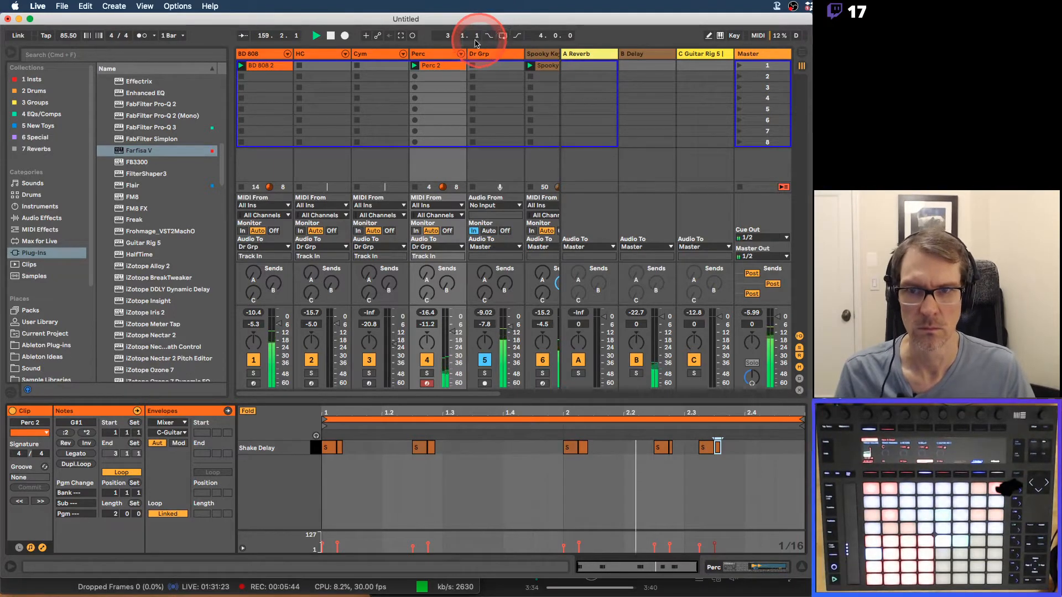
{"action": "left_click", "coordinate": [368, 56]}
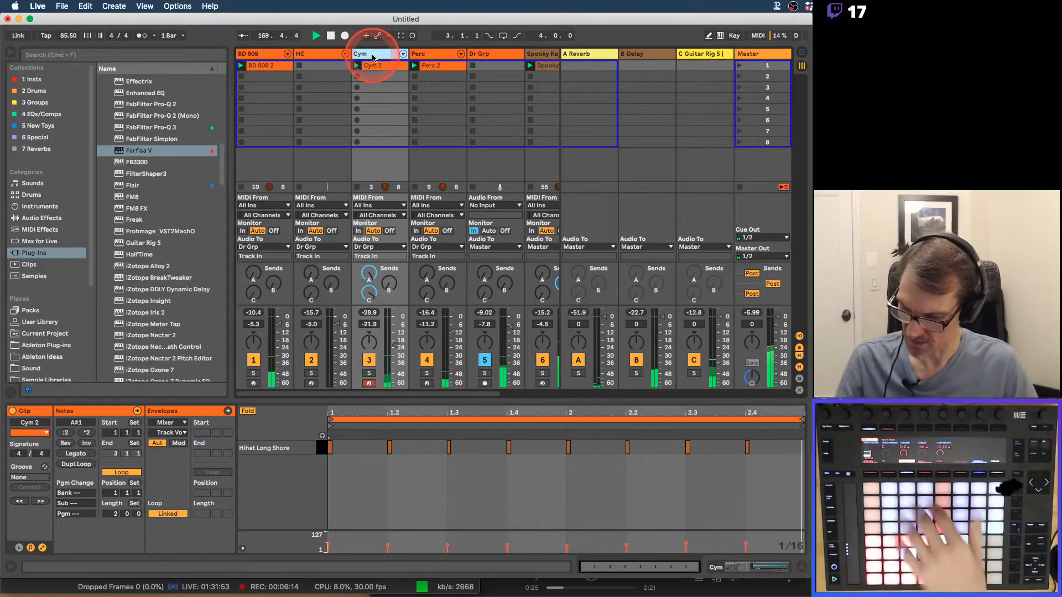
Raise the HC track's sends A and B, lower its volume to -16.9 dB and record a two-bar Clap 808 pattern into its first slot.
{"action": "left_click", "coordinate": [332, 54]}
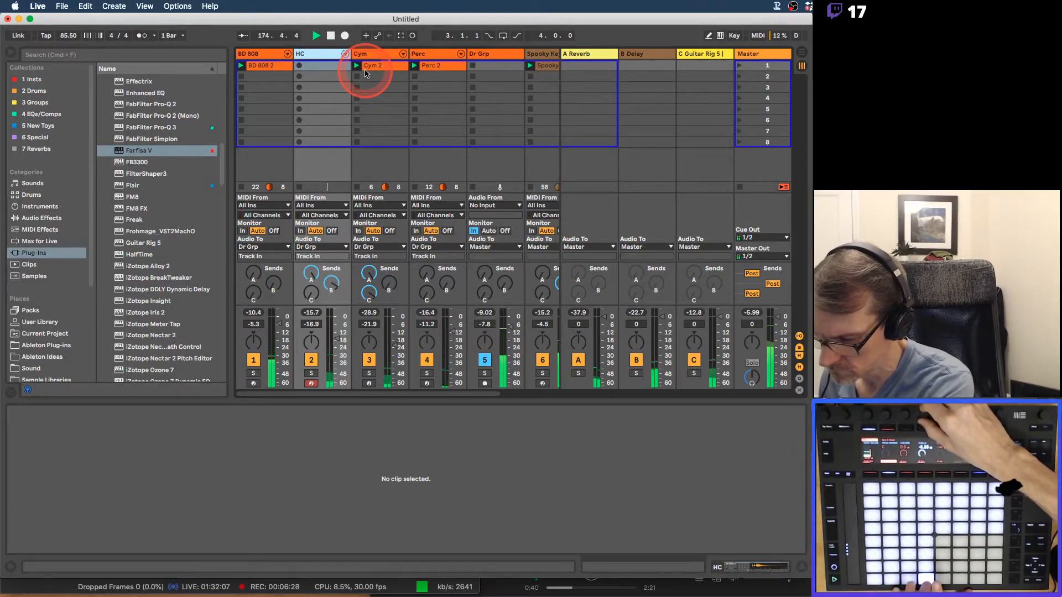
{"action": "left_click", "coordinate": [299, 66]}
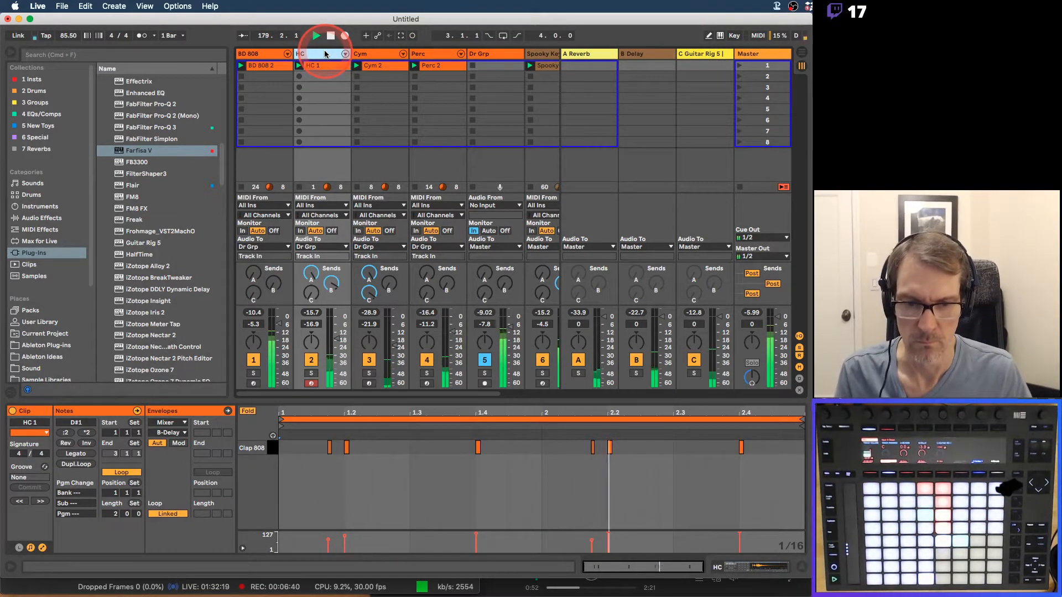
Add an Auto Filter to the HC track with frequency 587 Hz, resonance 33% and drive 16.6 dB.
{"action": "left_click", "coordinate": [325, 53]}
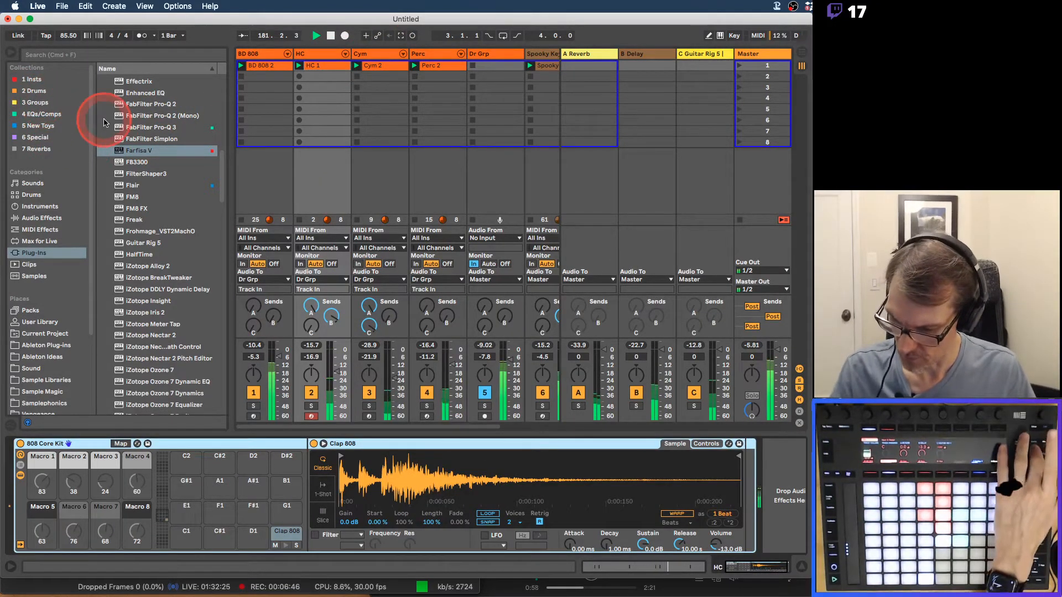
{"action": "key", "text": "q"}
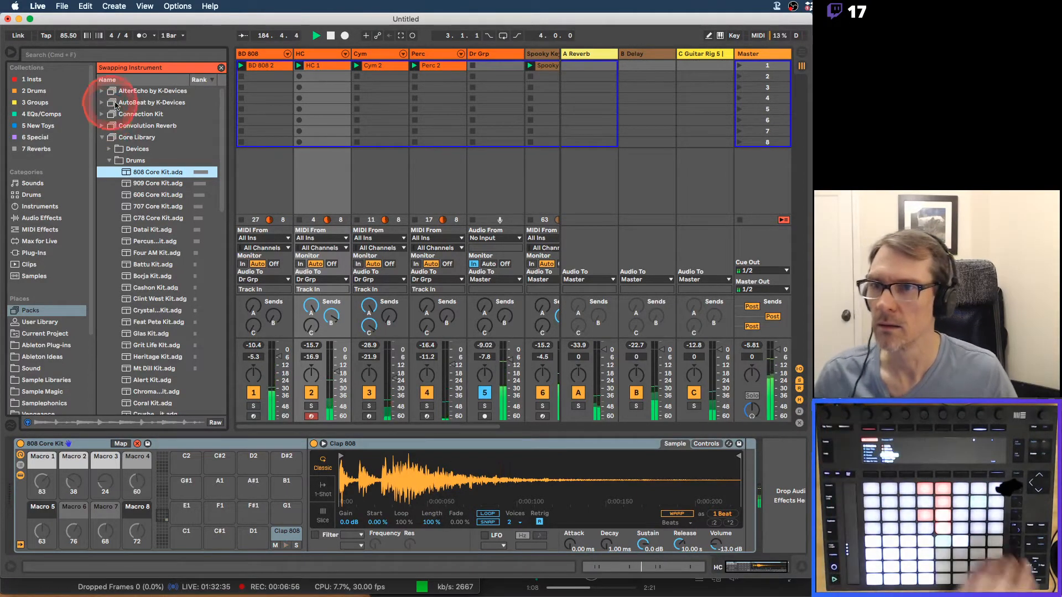
{"action": "left_click", "coordinate": [221, 68]}
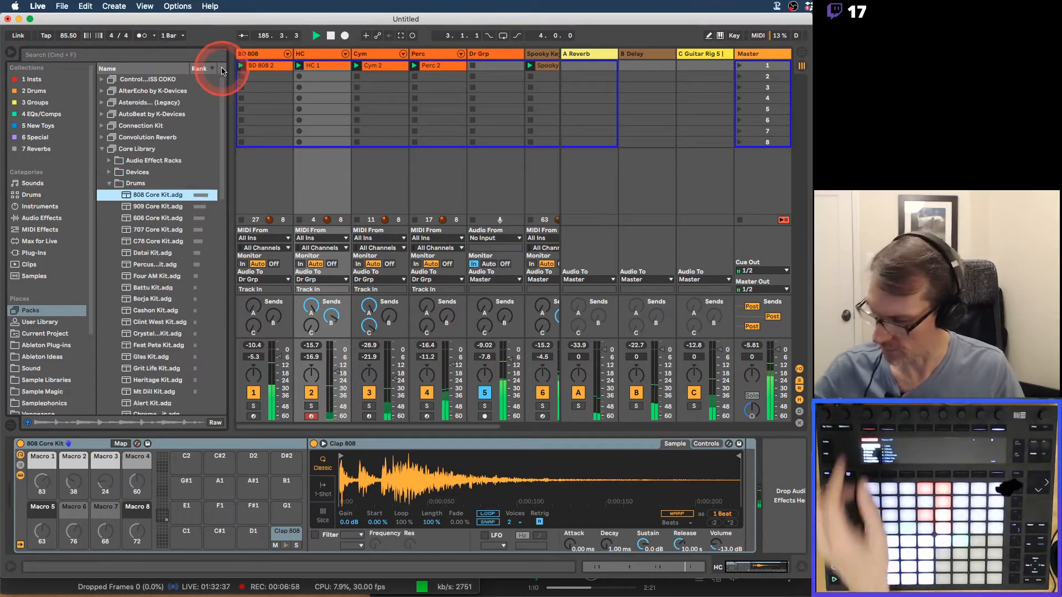
{"action": "left_click", "coordinate": [318, 54]}
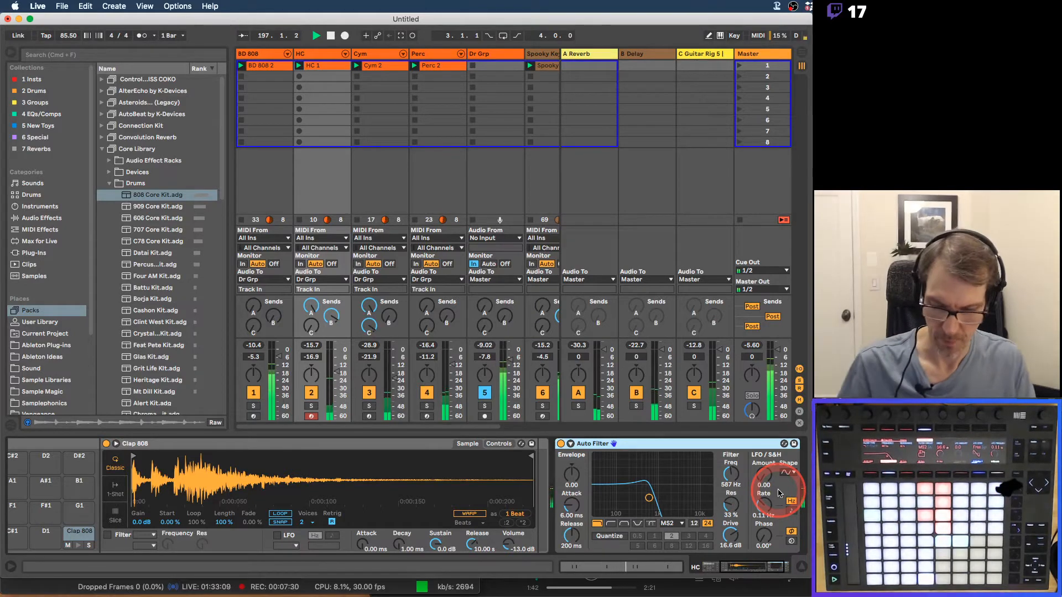
Hide the browser and insert a new MIDI track after the Farfisa V track.
{"action": "left_click", "coordinate": [13, 54]}
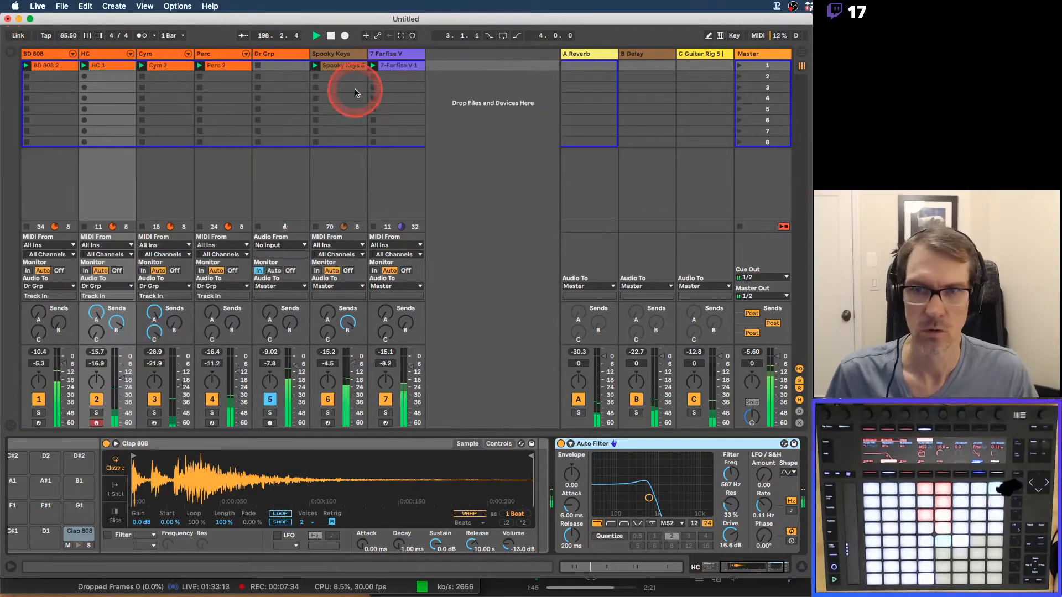
{"action": "left_click", "coordinate": [391, 55]}
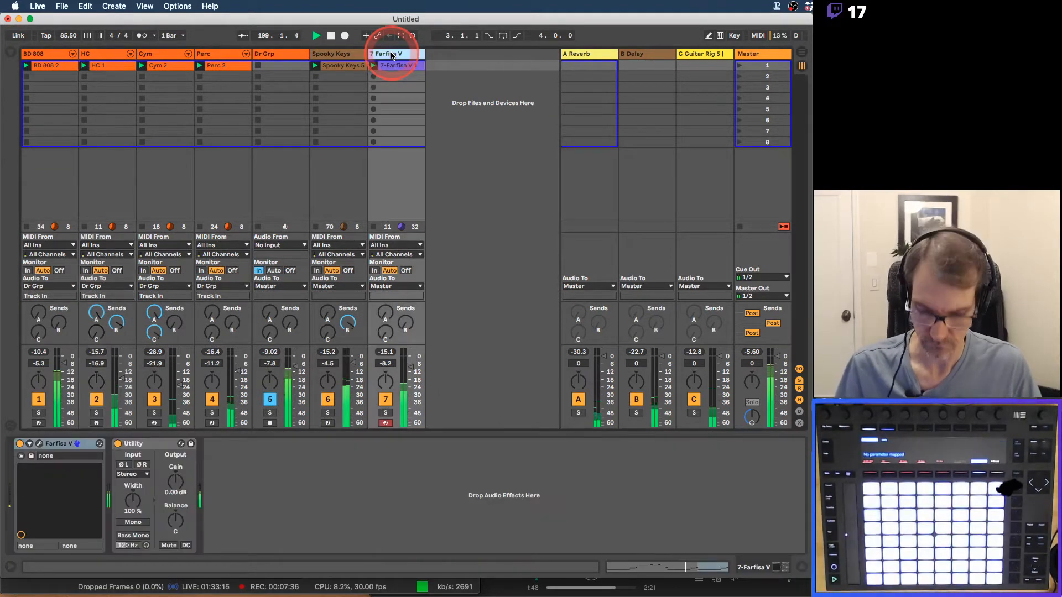
{"action": "key", "text": "super+shift+t"}
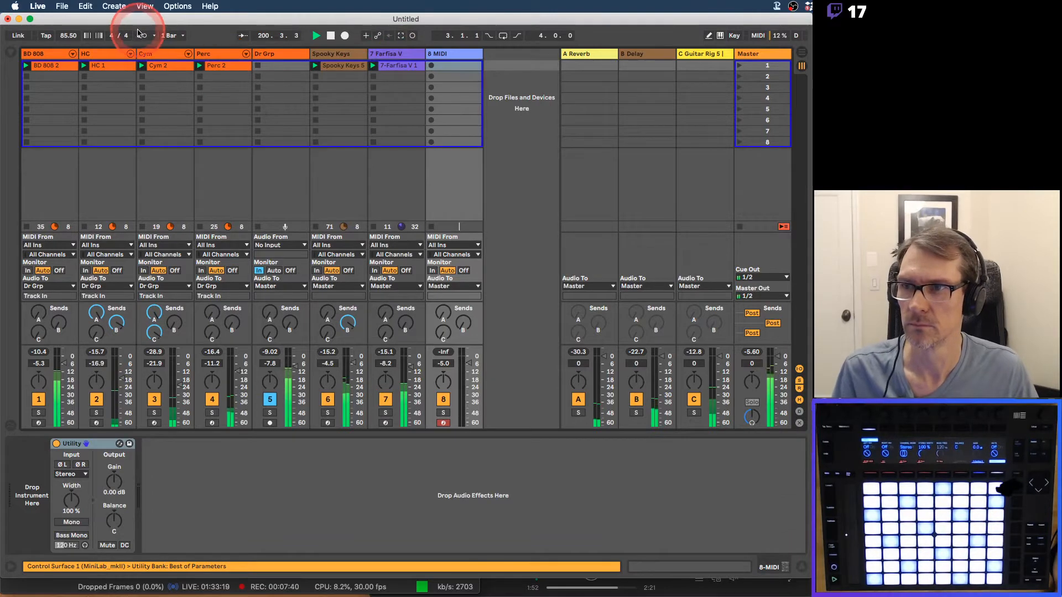
Show the browser and look through the audio effects and plug-ins for an instrument.
{"action": "left_click", "coordinate": [11, 53]}
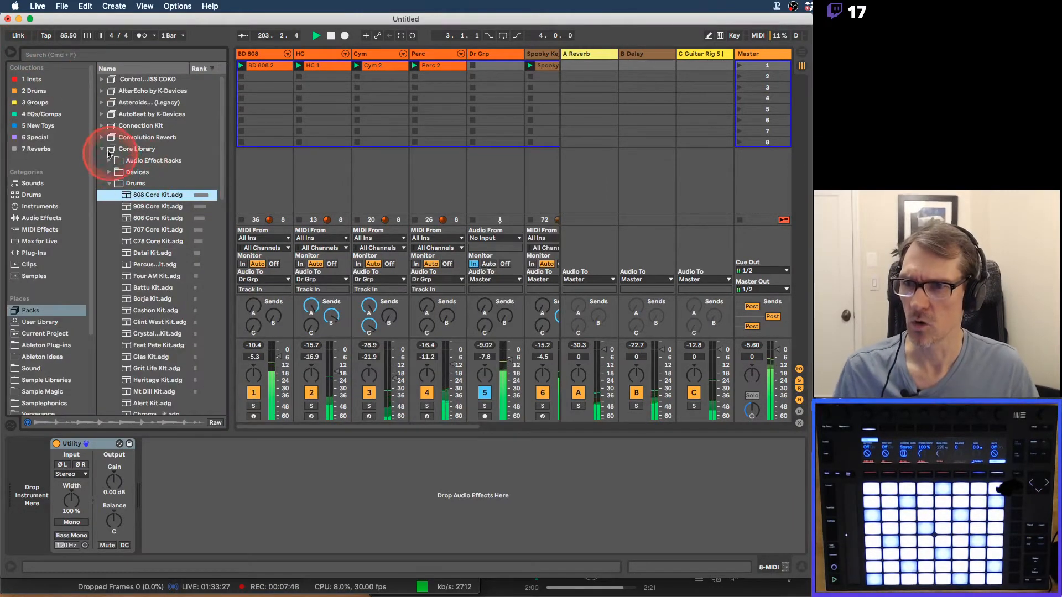
{"action": "left_click", "coordinate": [102, 150]}
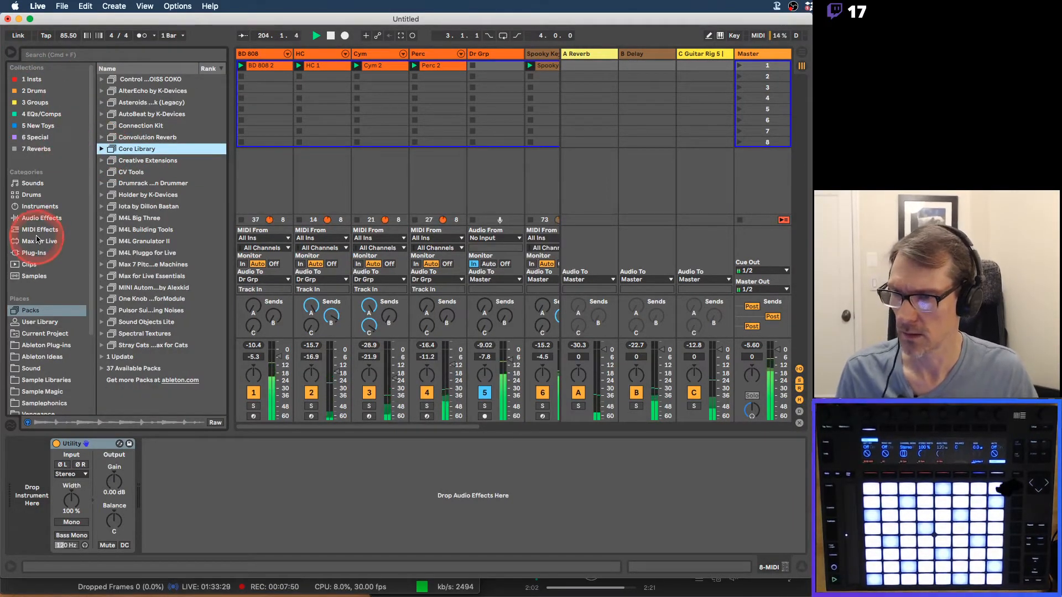
{"action": "left_click", "coordinate": [33, 220]}
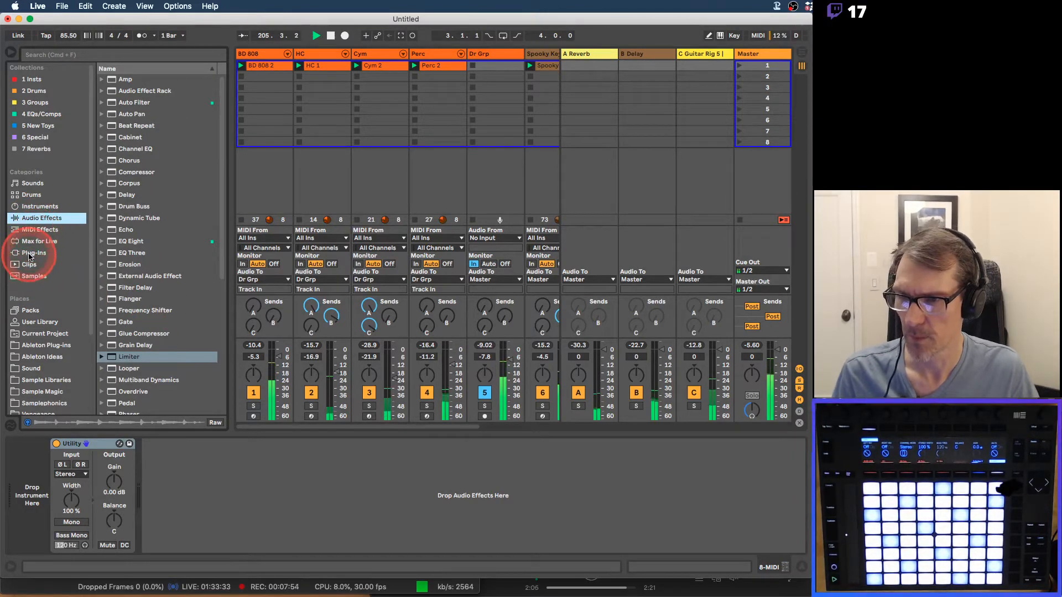
{"action": "left_click", "coordinate": [33, 253]}
{"action": "scroll", "coordinate": [155, 225], "scroll_direction": "down", "scroll_amount": 15}
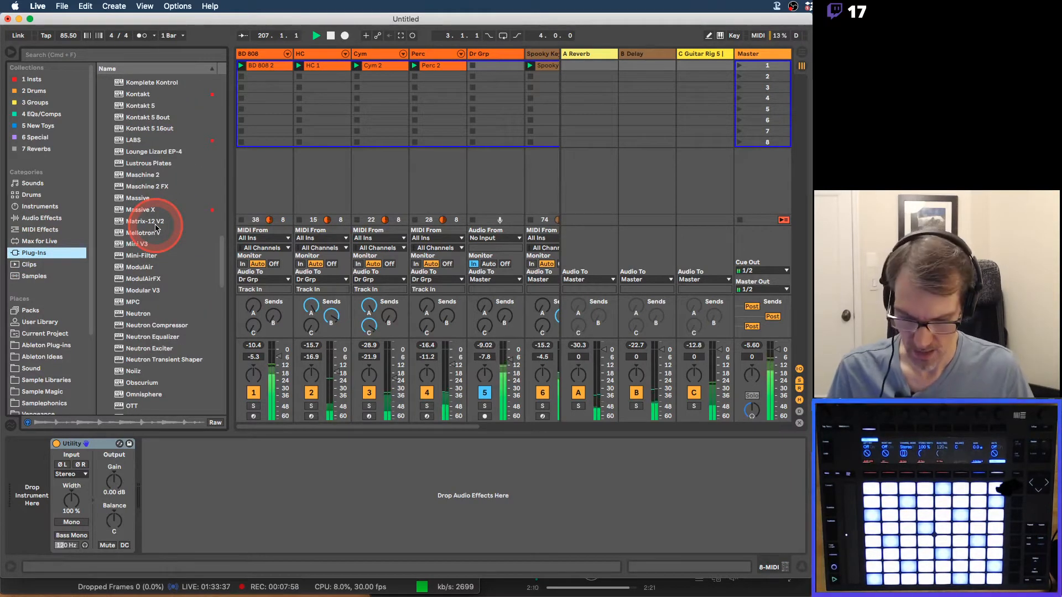
{"action": "scroll", "coordinate": [161, 226], "scroll_direction": "up", "scroll_amount": 5}
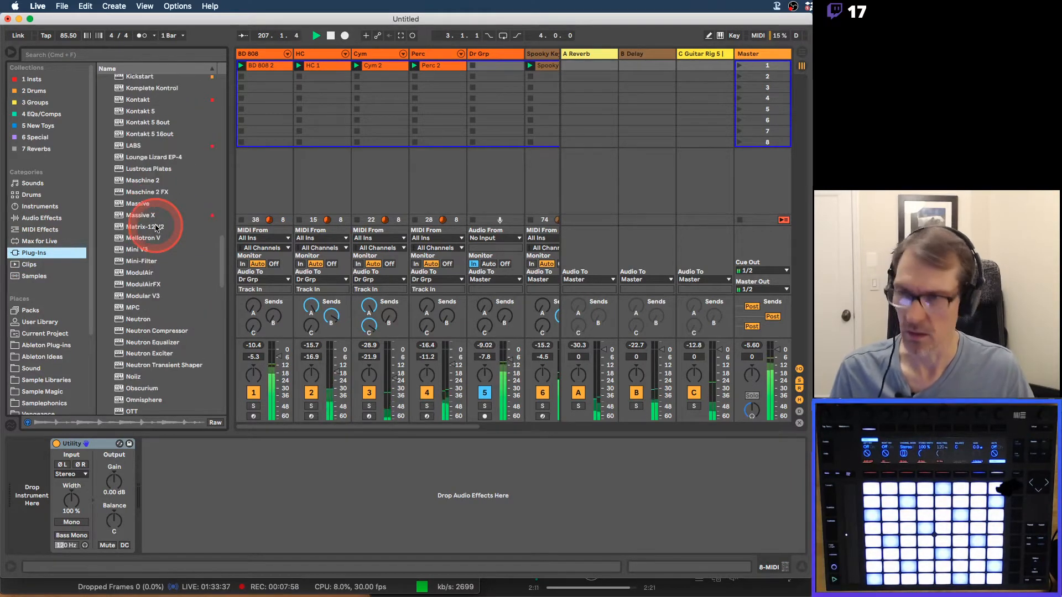
Load Reaktor 6 from the Insts collection onto a new MIDI track after the empty 8 MIDI track.
{"action": "left_click", "coordinate": [35, 80]}
{"action": "left_click", "coordinate": [131, 185]}
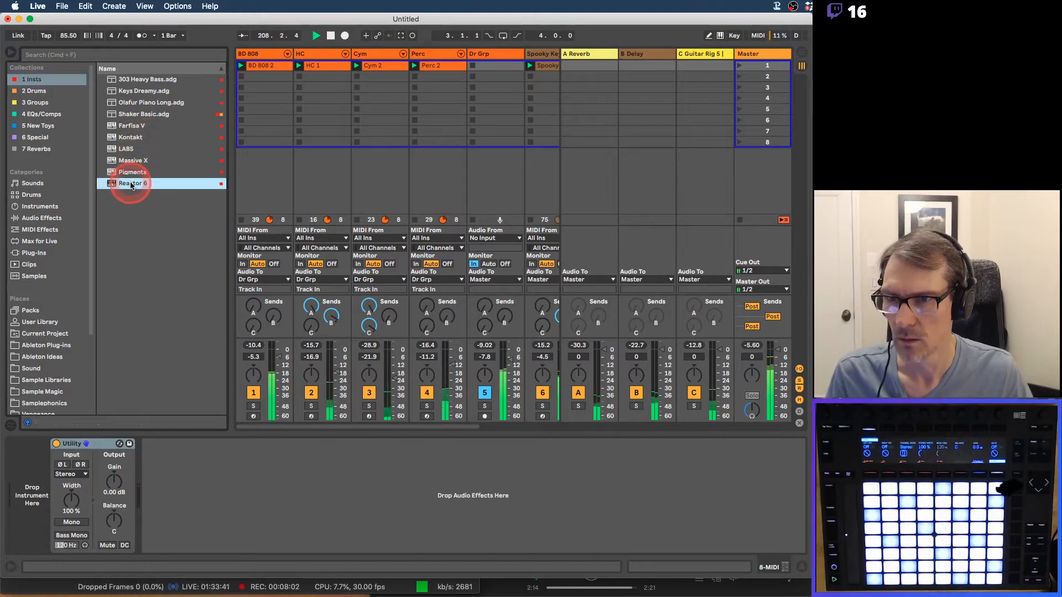
{"action": "scroll", "coordinate": [370, 95], "scroll_direction": "right", "scroll_amount": 5}
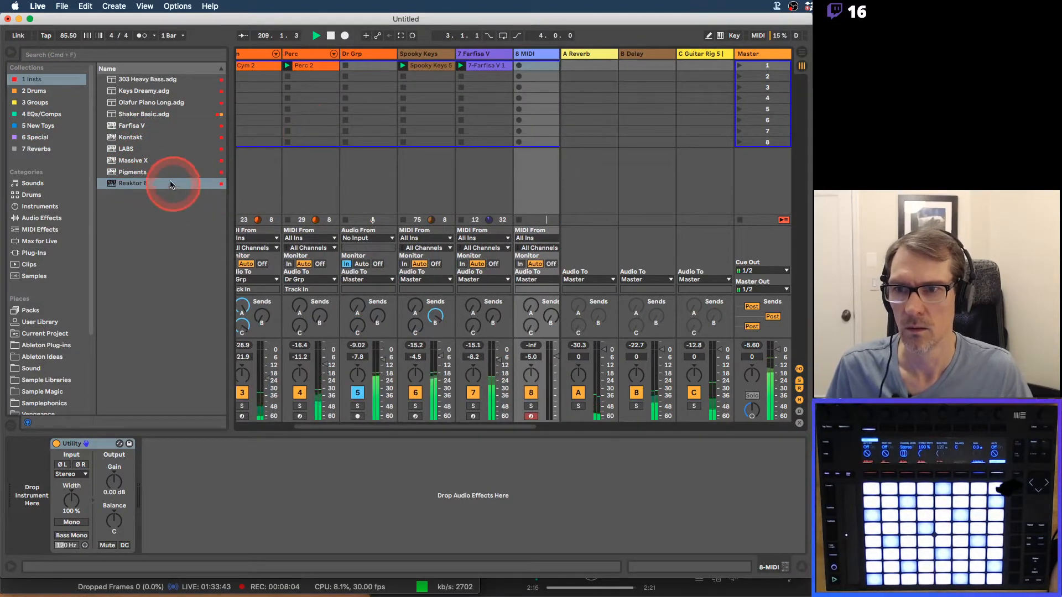
{"action": "left_click", "coordinate": [134, 188]}
{"action": "left_click_drag", "start_coordinate": [134, 188], "coordinate": [507, 122]}
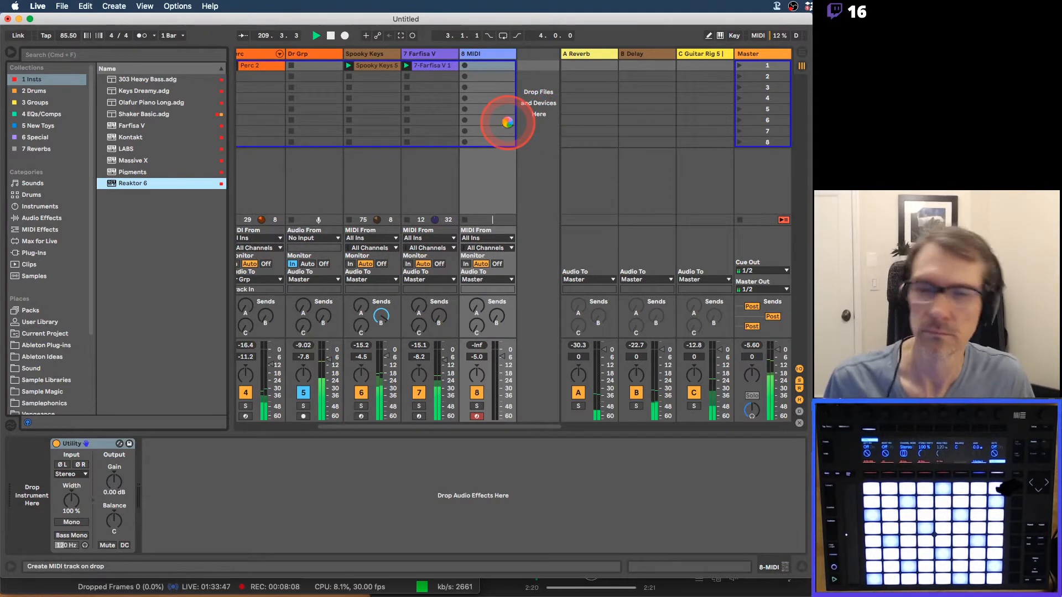
{"action": "left_click_drag", "start_coordinate": [508, 123], "coordinate": [508, 123]}
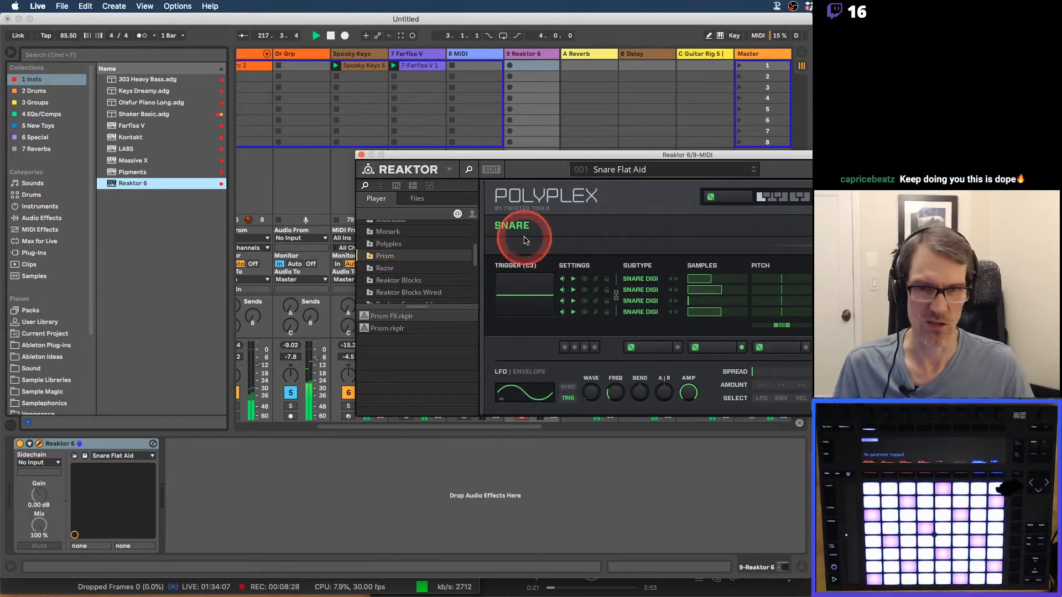
Move the Reaktor window clear of the track headers and delete the empty 8 MIDI track.
{"action": "left_click_drag", "start_coordinate": [545, 159], "coordinate": [321, 176]}
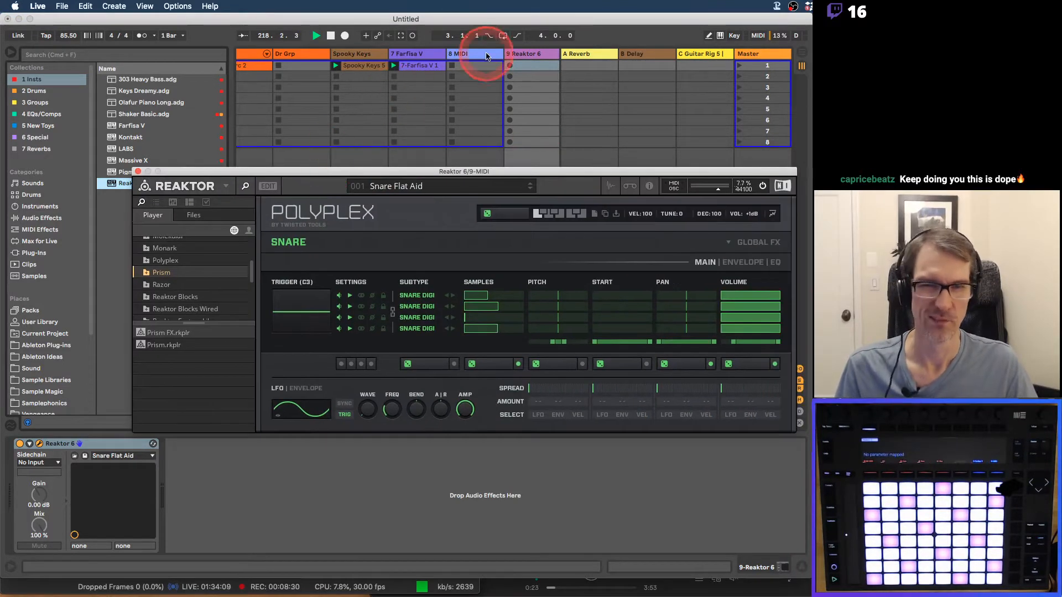
{"action": "left_click", "coordinate": [487, 52]}
{"action": "key", "text": "Delete"}
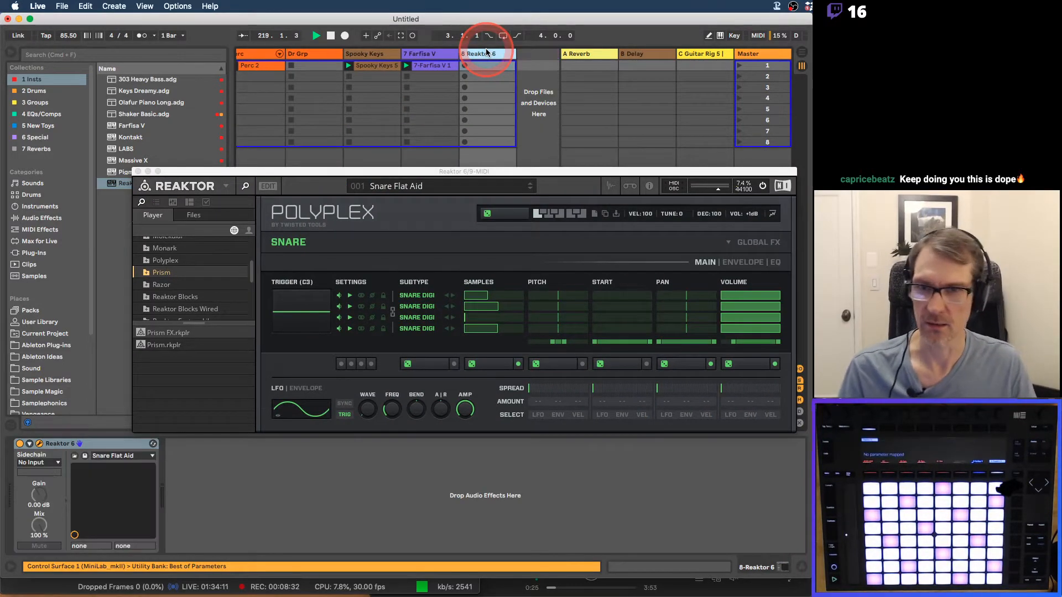
Open the Reaktor Factory Library among Reaktor's Native Instruments player content.
{"action": "left_click_drag", "start_coordinate": [209, 175], "coordinate": [197, 130]}
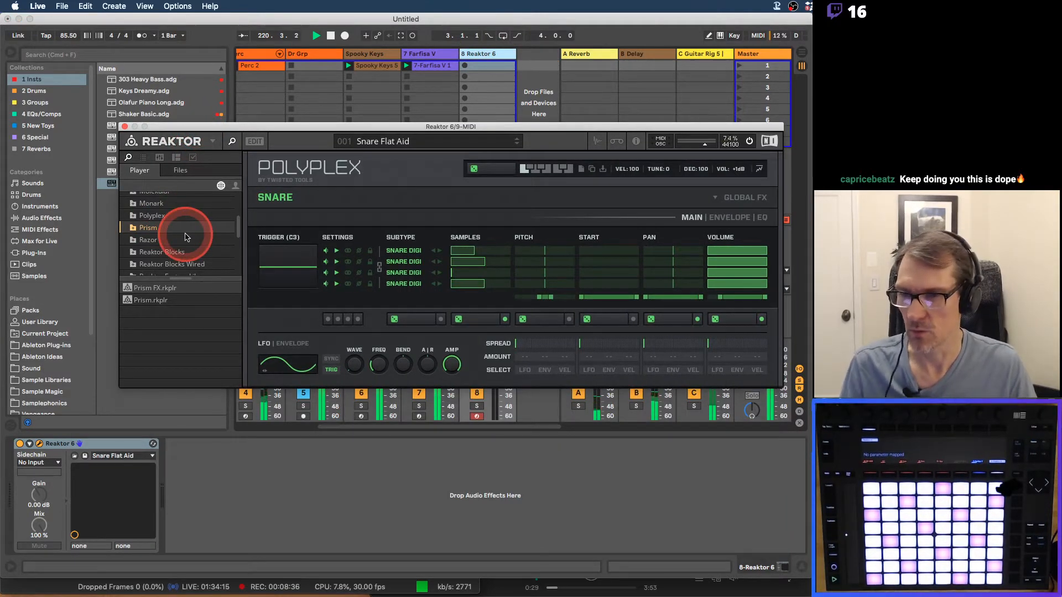
{"action": "scroll", "coordinate": [193, 248], "scroll_direction": "up", "scroll_amount": 3}
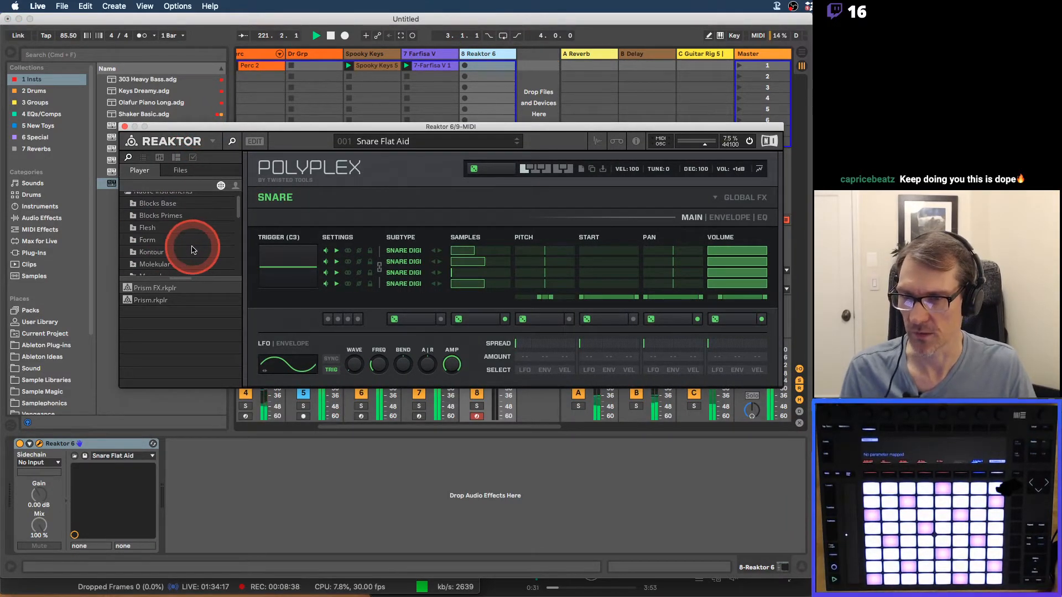
{"action": "scroll", "coordinate": [192, 250], "scroll_direction": "up", "scroll_amount": 1}
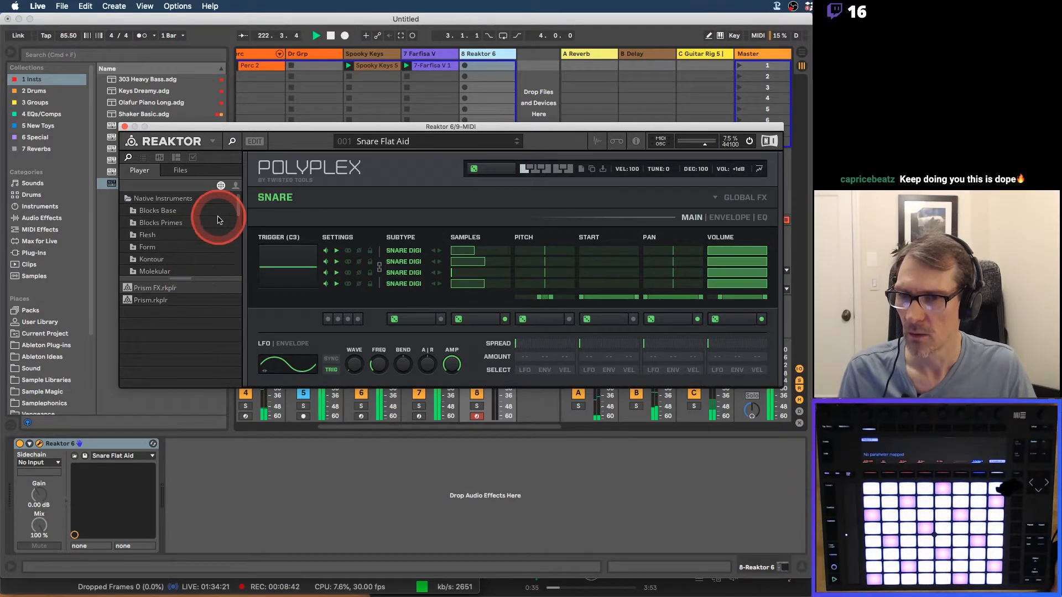
{"action": "left_click_drag", "start_coordinate": [236, 208], "coordinate": [230, 237]}
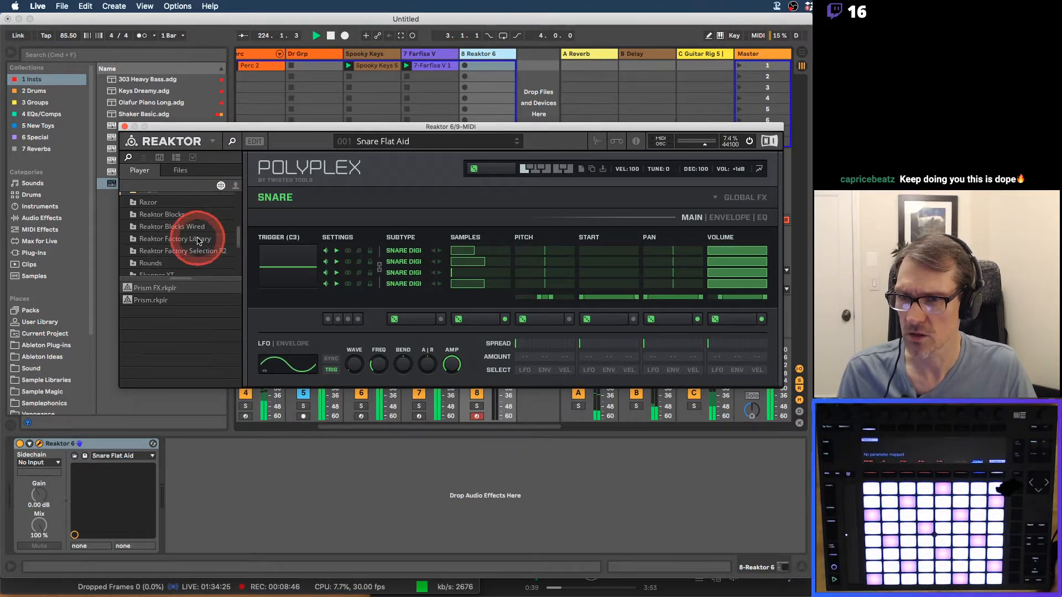
{"action": "left_click", "coordinate": [199, 240]}
{"action": "left_click", "coordinate": [145, 242]}
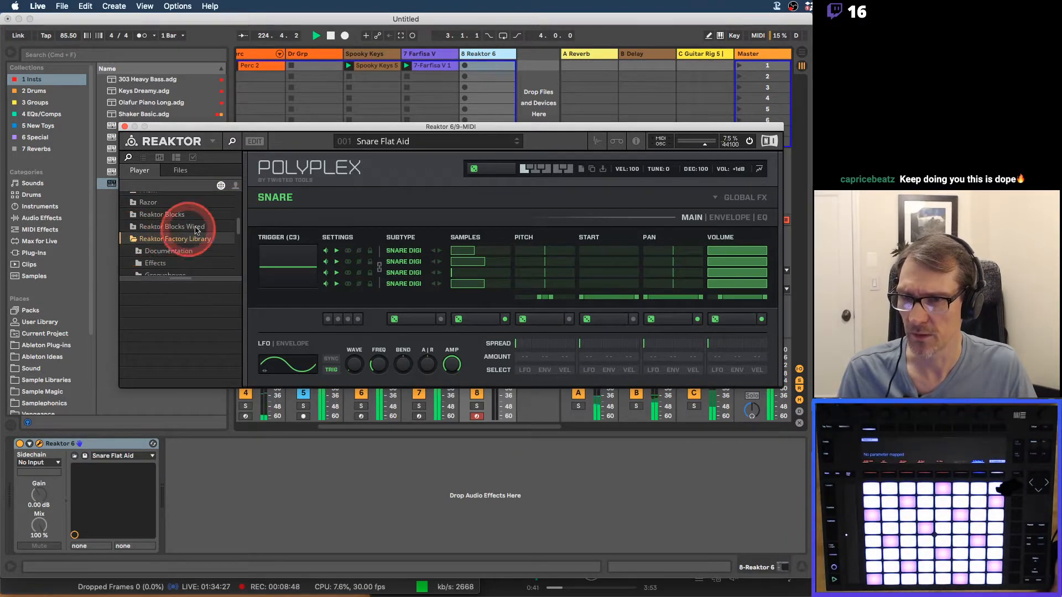
Load the Sine Beats 2 ensemble from the factory library's Grooveboxes folder.
{"action": "left_click", "coordinate": [240, 232]}
{"action": "left_click_drag", "start_coordinate": [240, 232], "coordinate": [238, 236]}
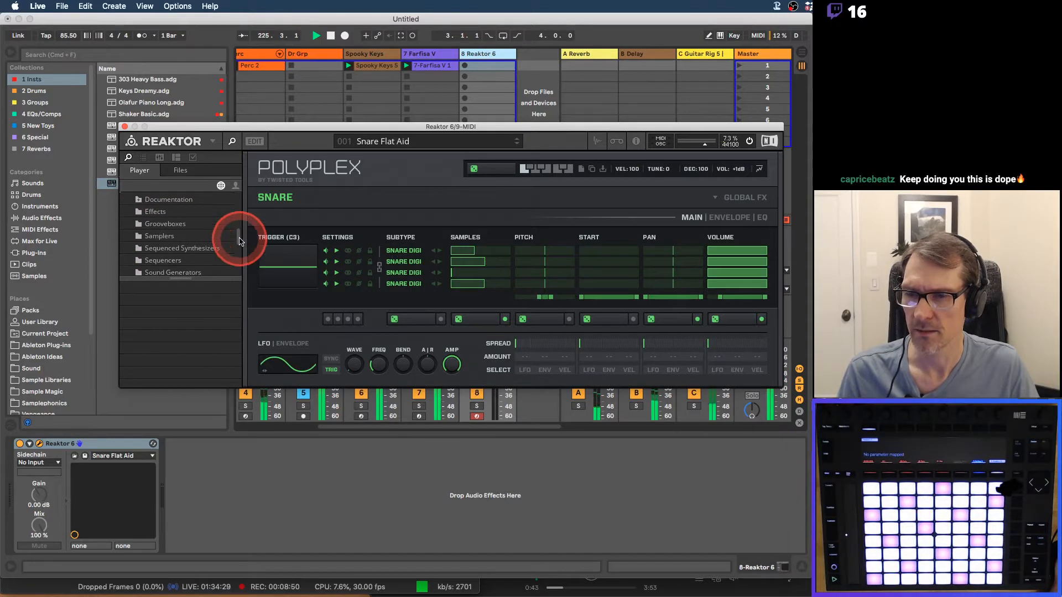
{"action": "left_click", "coordinate": [162, 239]}
{"action": "left_click", "coordinate": [155, 224]}
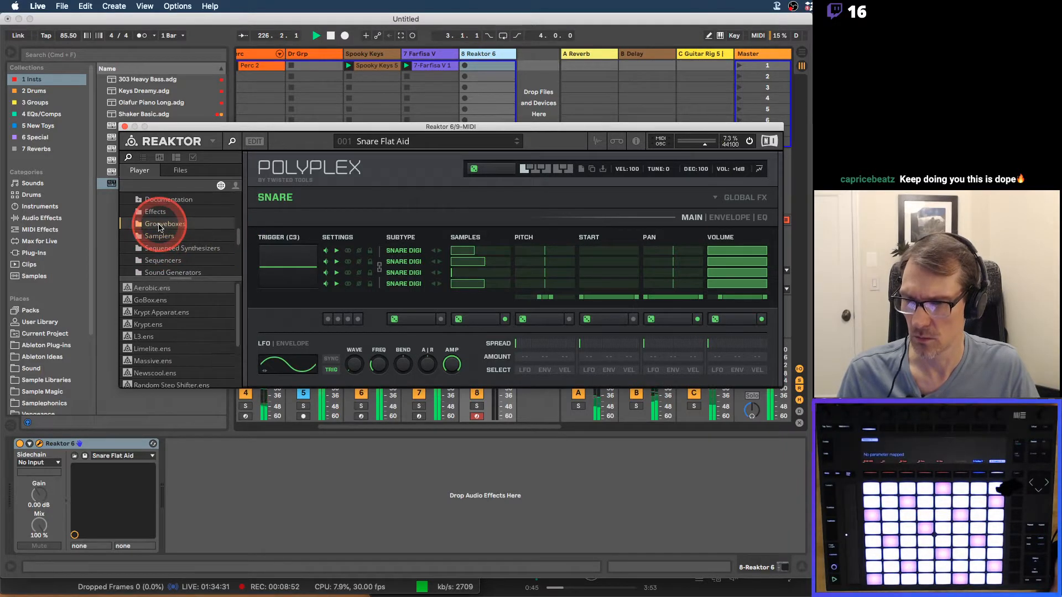
{"action": "scroll", "coordinate": [210, 376], "scroll_direction": "down", "scroll_amount": 5}
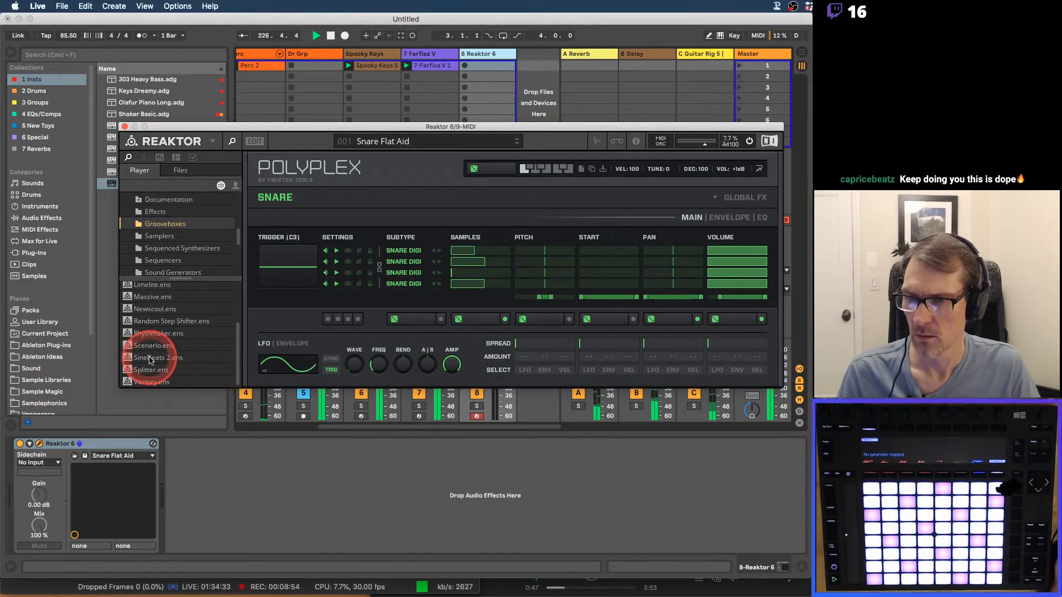
{"action": "double_click", "coordinate": [150, 358]}
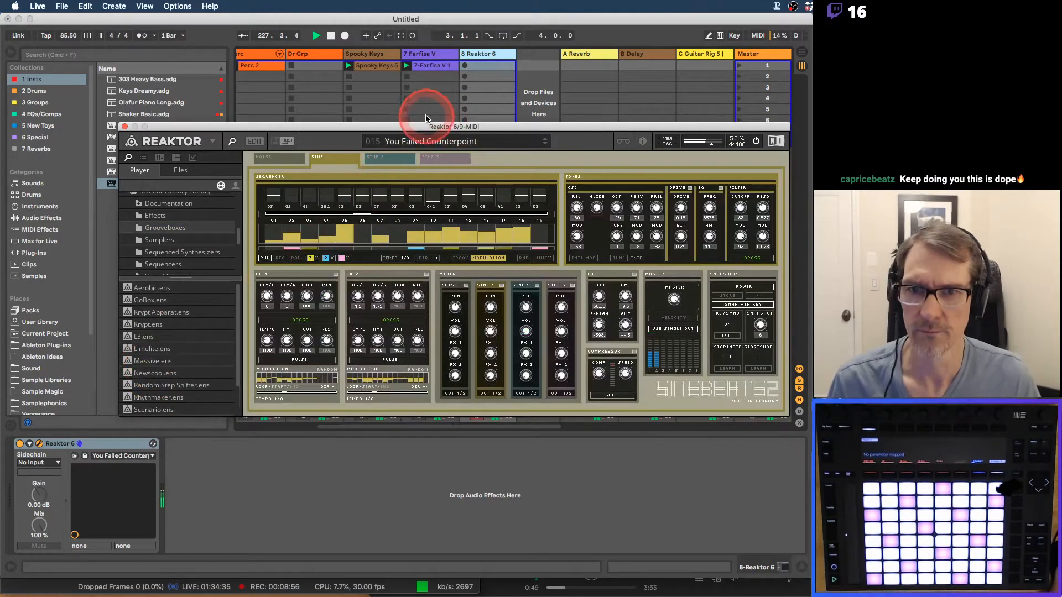
Audition Sine Beats 2 snapshots such as Many Threads, Feed, Basic House, Understate and Cold Compress, and load Tempura Bass Drops.
{"action": "left_click_drag", "start_coordinate": [415, 126], "coordinate": [669, 125]}
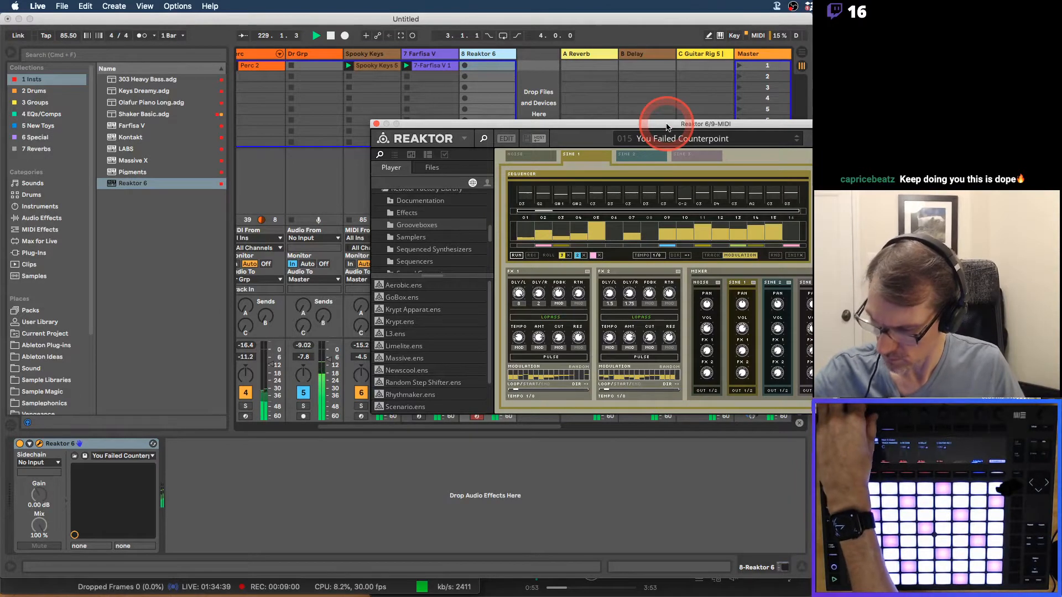
{"action": "left_click_drag", "start_coordinate": [667, 126], "coordinate": [465, 125]}
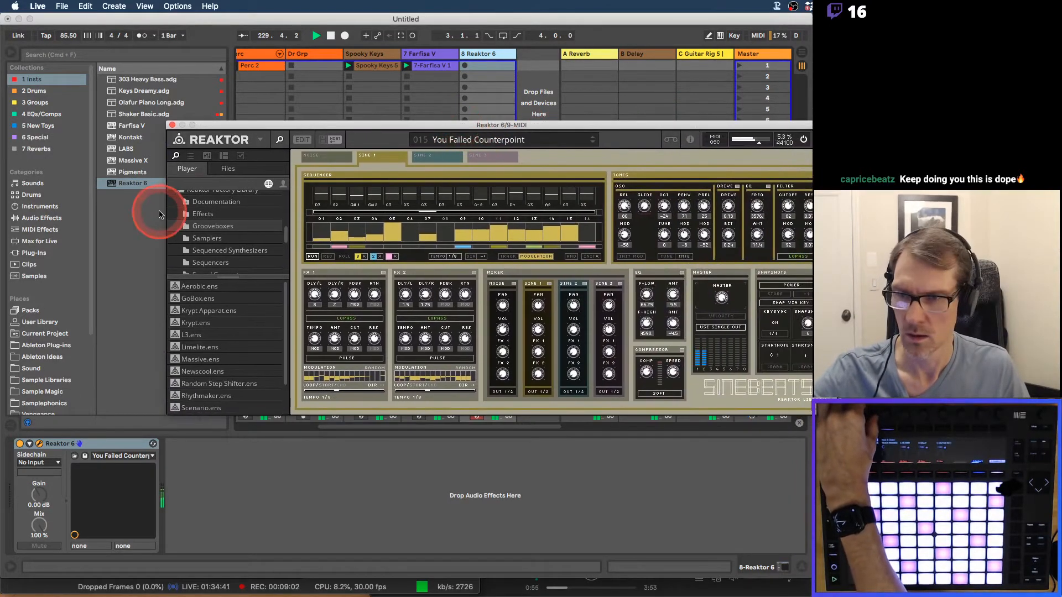
{"action": "left_click", "coordinate": [190, 155]}
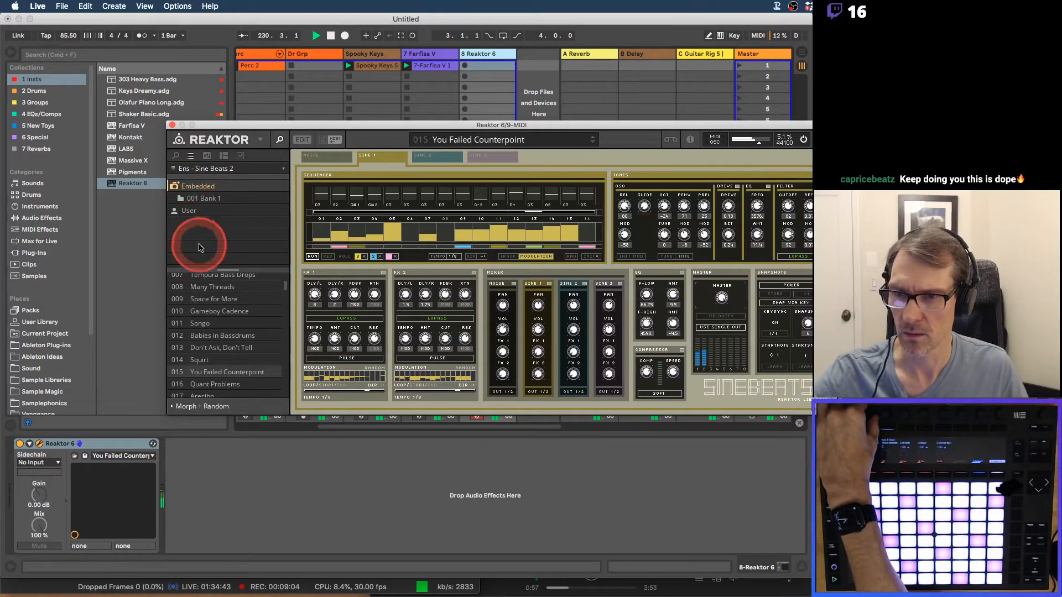
{"action": "left_click", "coordinate": [198, 287]}
{"action": "scroll", "coordinate": [208, 288], "scroll_direction": "up", "scroll_amount": 3}
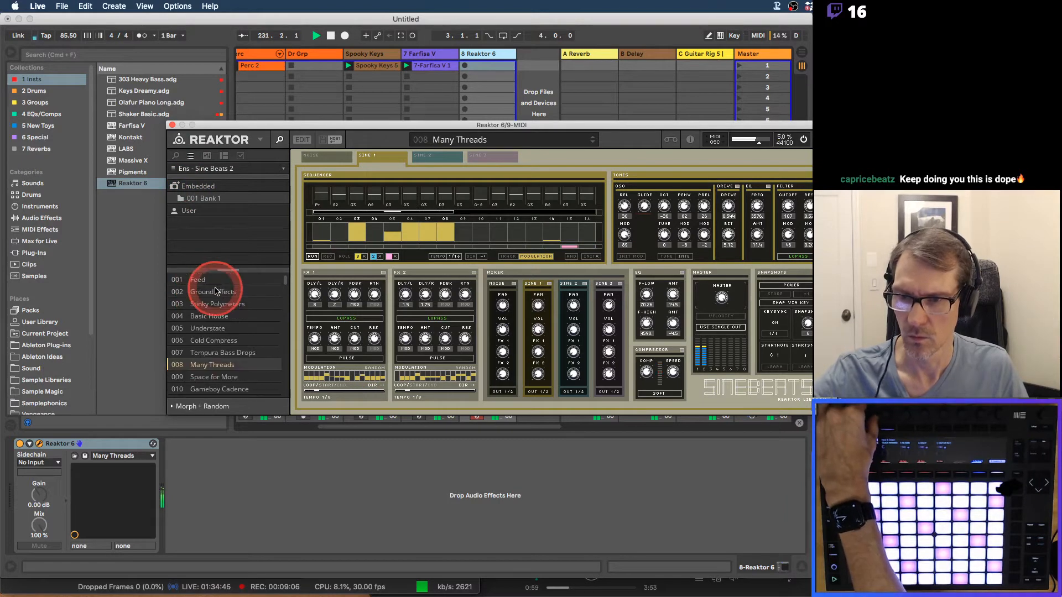
{"action": "left_click", "coordinate": [216, 291]}
{"action": "left_click", "coordinate": [200, 282]}
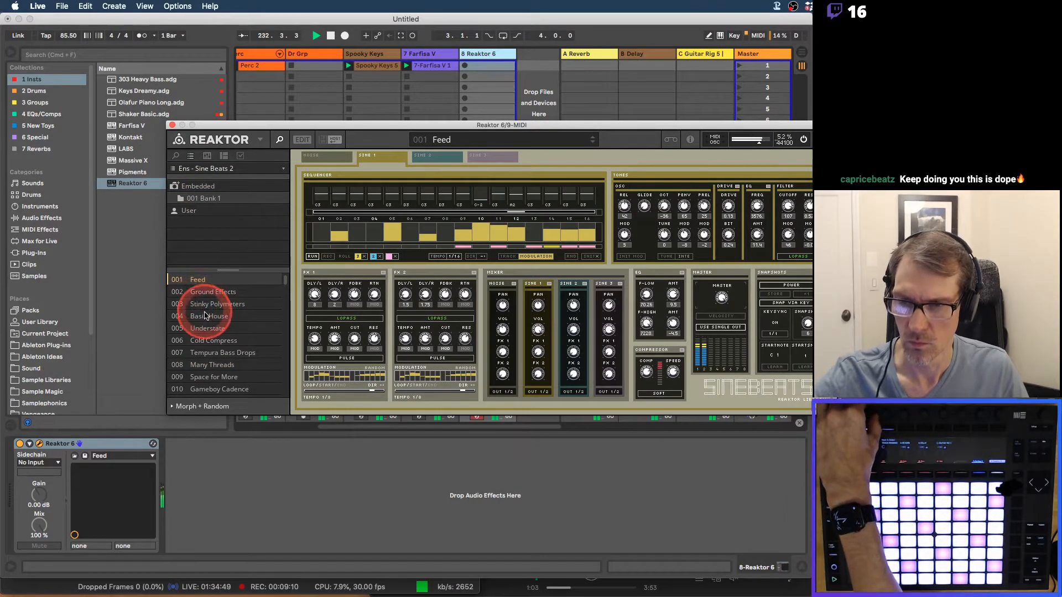
{"action": "left_click", "coordinate": [206, 317]}
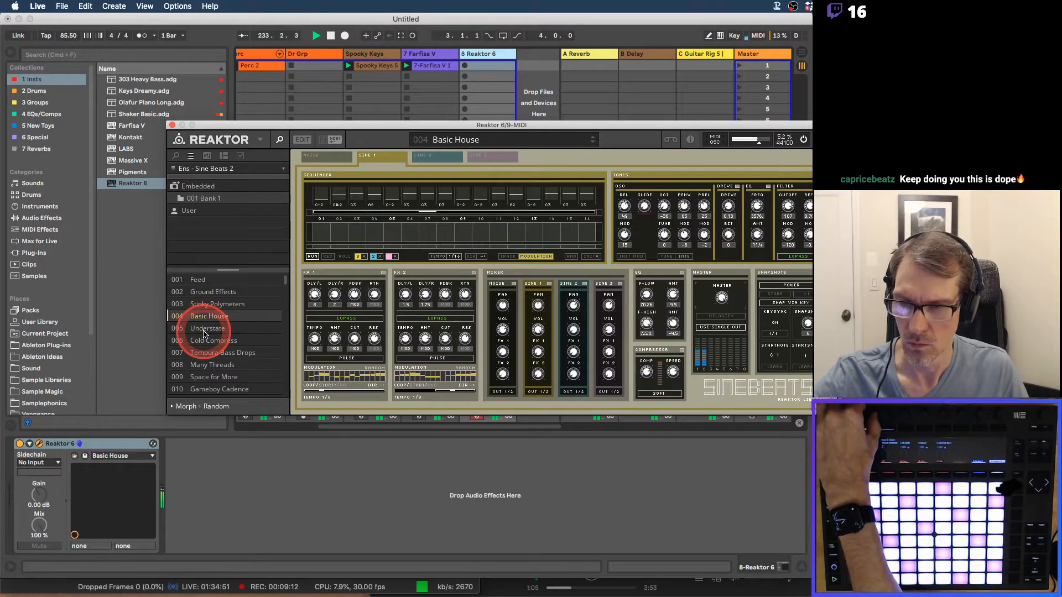
{"action": "left_click", "coordinate": [205, 329]}
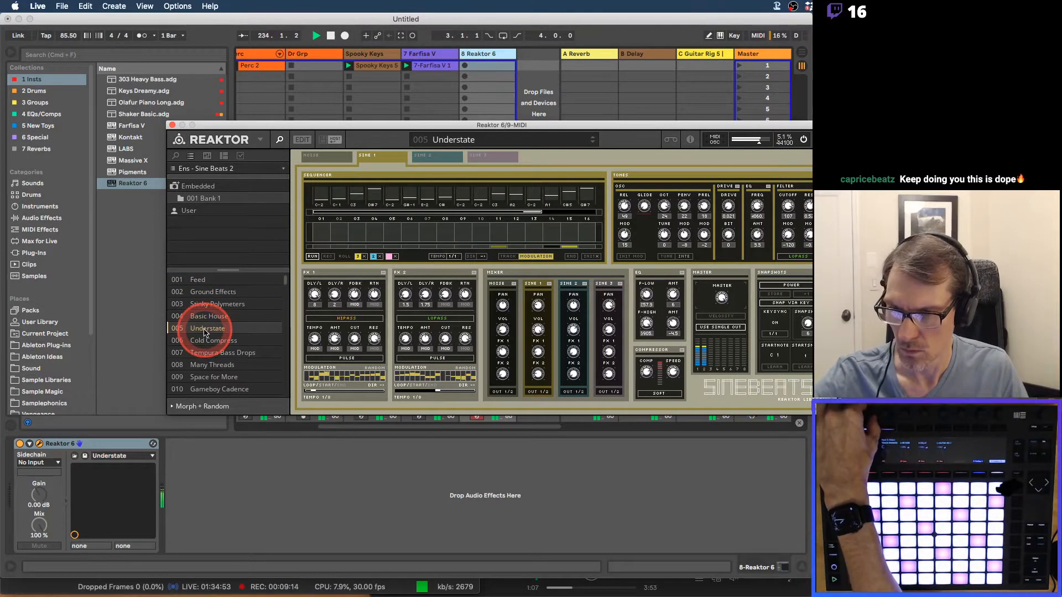
{"action": "left_click", "coordinate": [208, 340]}
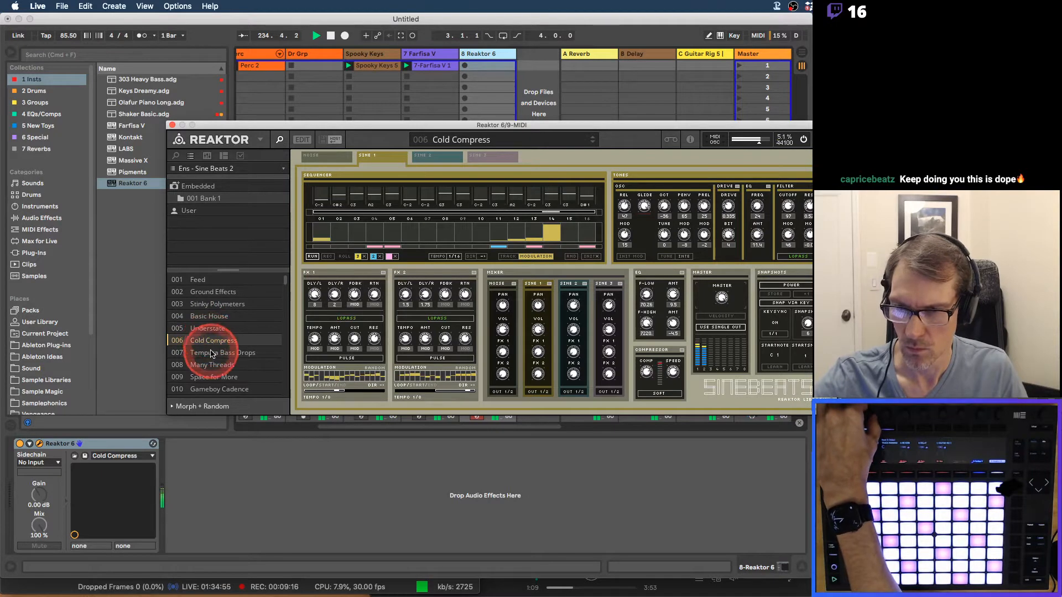
{"action": "left_click", "coordinate": [212, 354]}
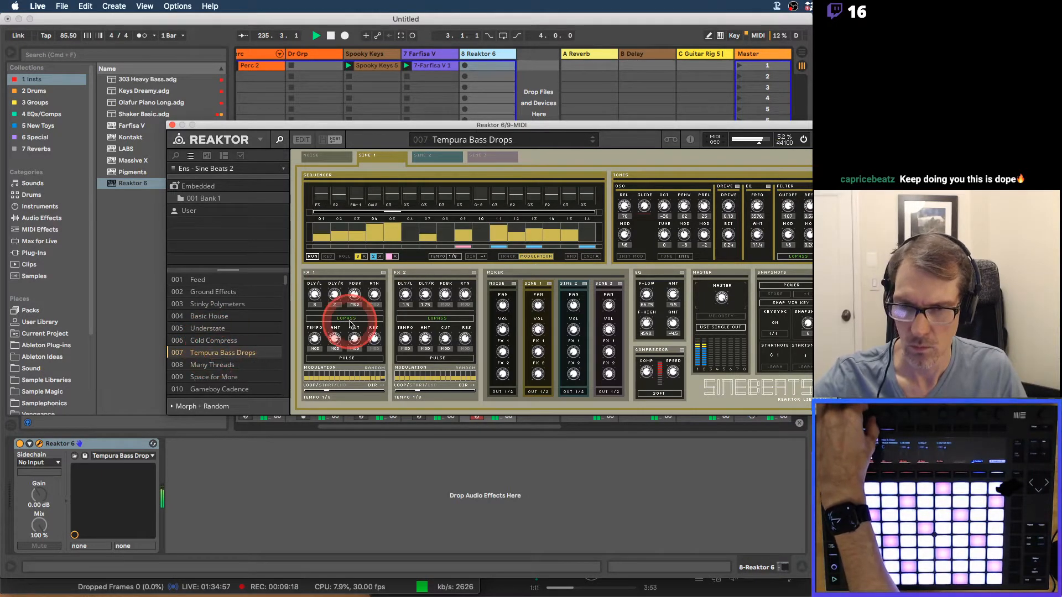
Switch off the Noise, Sine 2 and Sine 3 mixer channels in Sine Beats 2, keeping only Sine 1 on.
{"action": "left_click", "coordinate": [513, 284]}
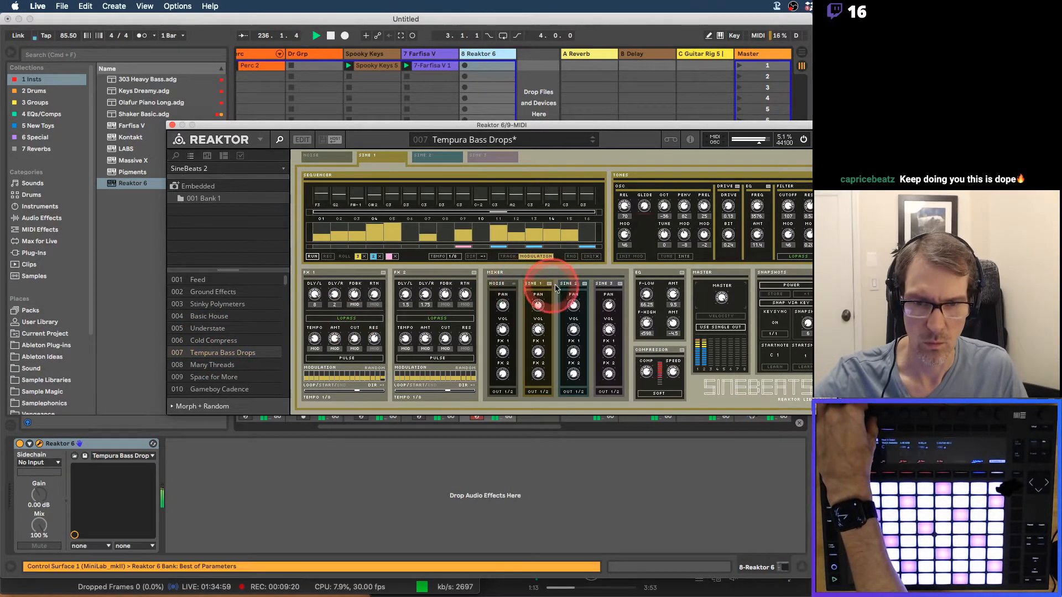
{"action": "left_click", "coordinate": [585, 284]}
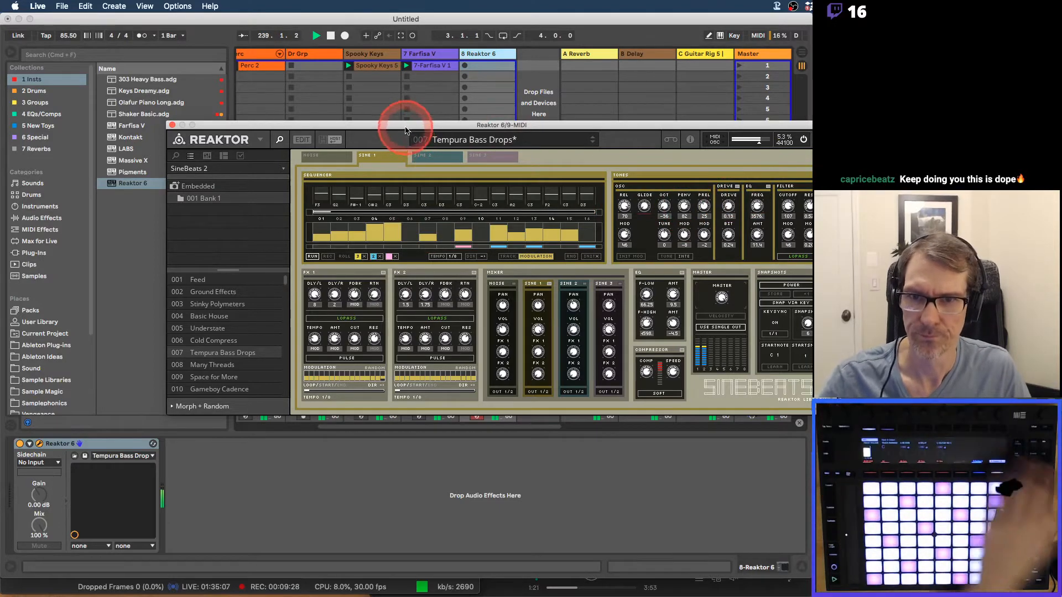
{"action": "left_click_drag", "start_coordinate": [405, 126], "coordinate": [513, 159]}
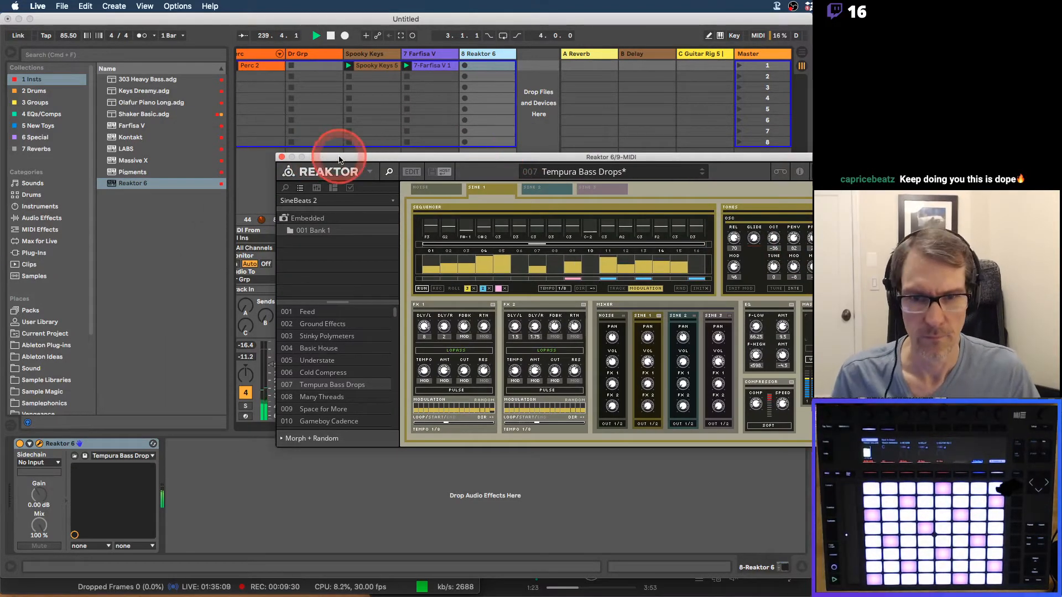
Edit the Sine 1 trigger sequence so only steps 01, 03, 09 and 12 are active, and close the Reaktor window.
{"action": "left_click", "coordinate": [614, 289]}
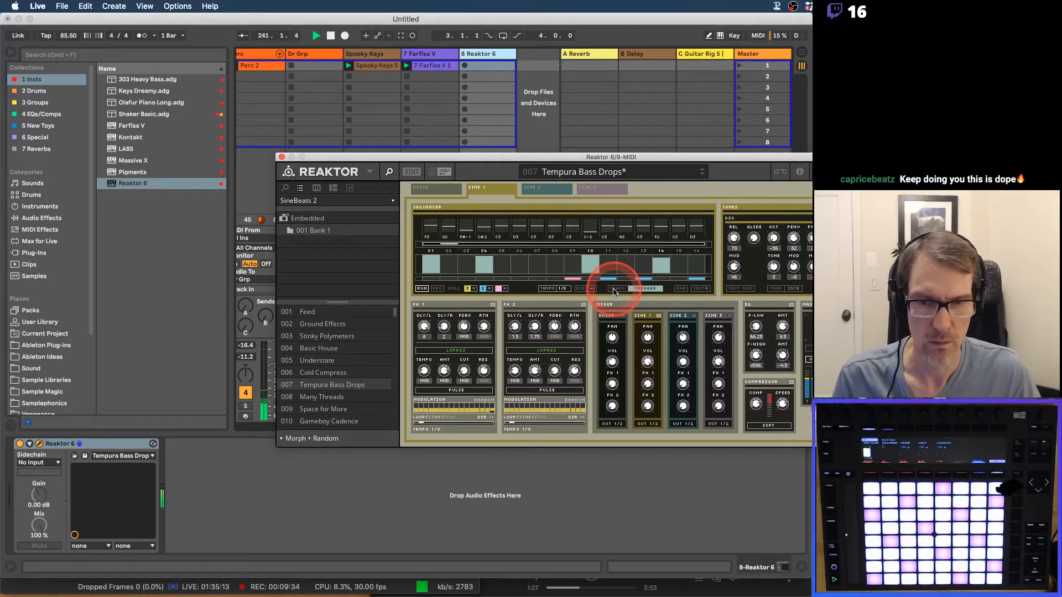
{"action": "left_click", "coordinate": [485, 265]}
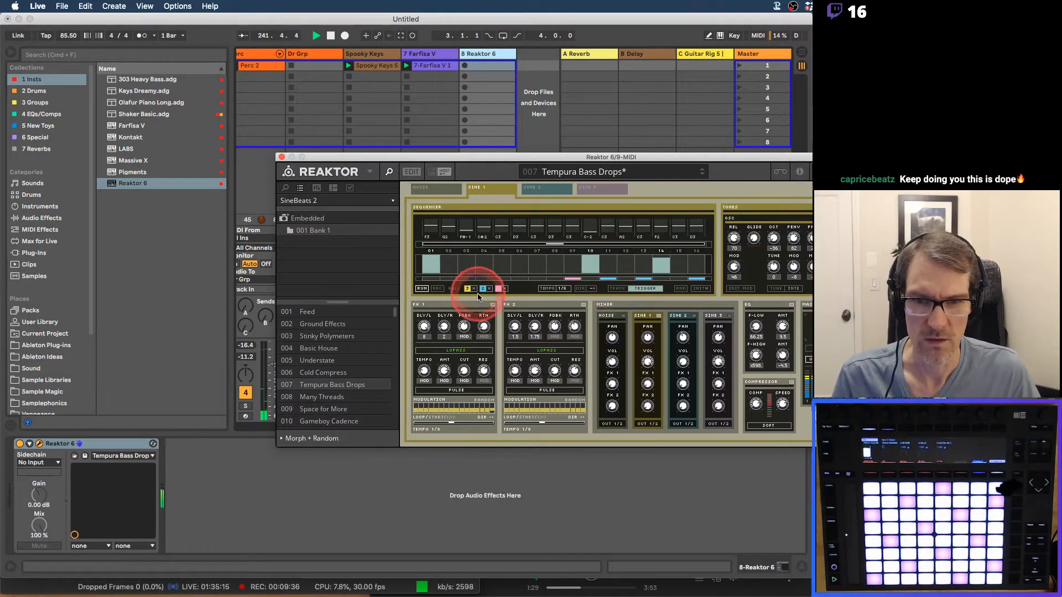
{"action": "left_click_drag", "start_coordinate": [431, 265], "coordinate": [462, 221]}
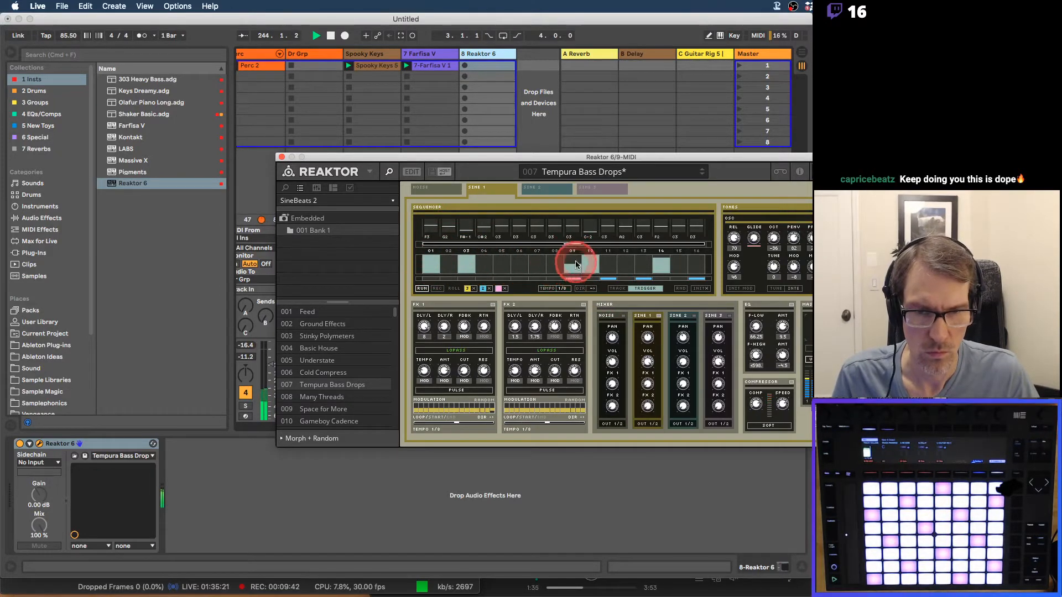
{"action": "left_click_drag", "start_coordinate": [574, 263], "coordinate": [605, 289]}
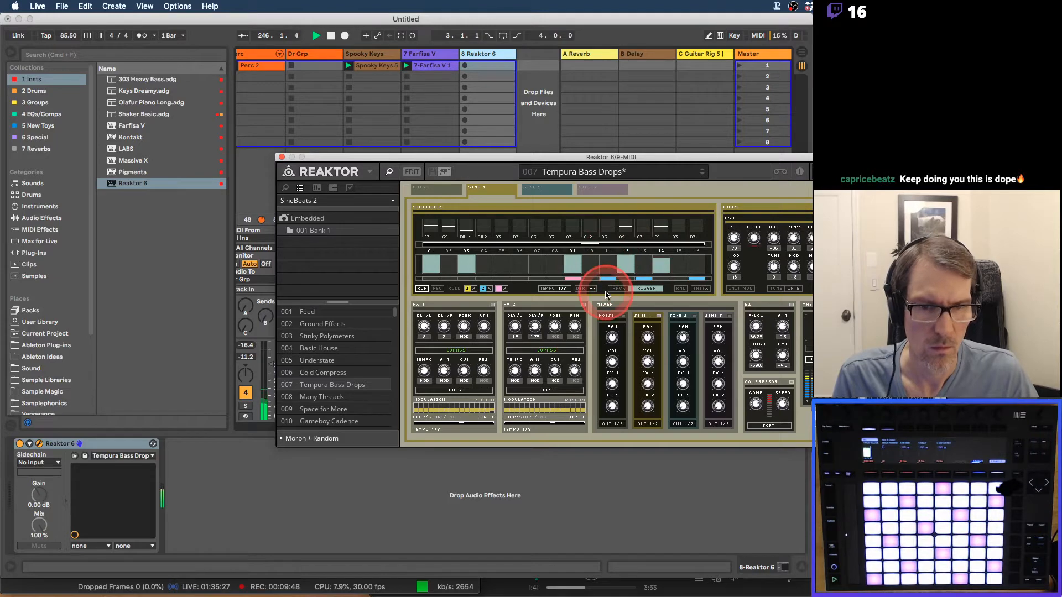
{"action": "left_click_drag", "start_coordinate": [667, 263], "coordinate": [664, 279]}
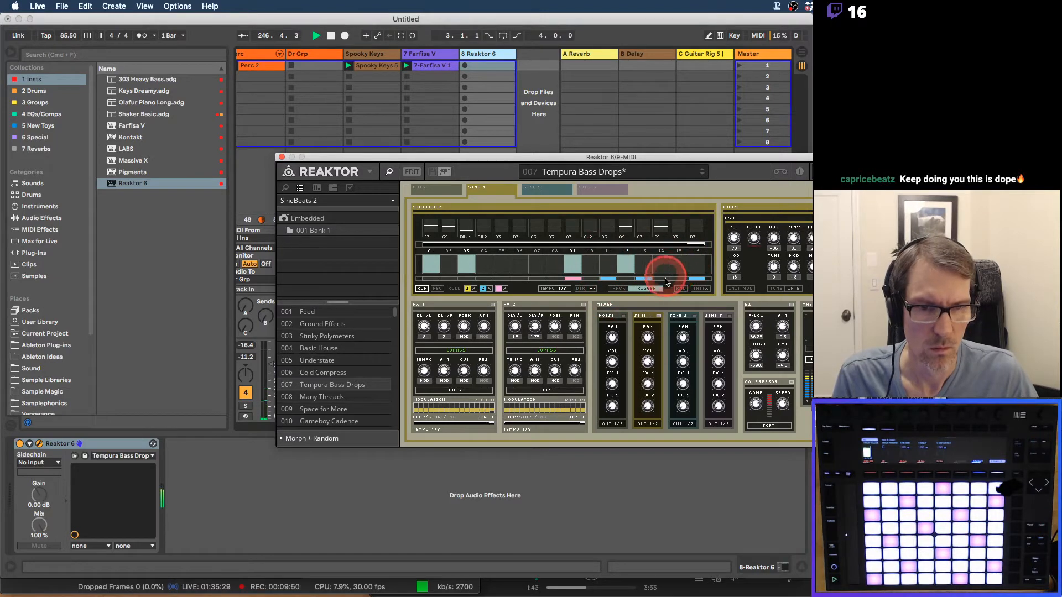
{"action": "left_click", "coordinate": [619, 289]}
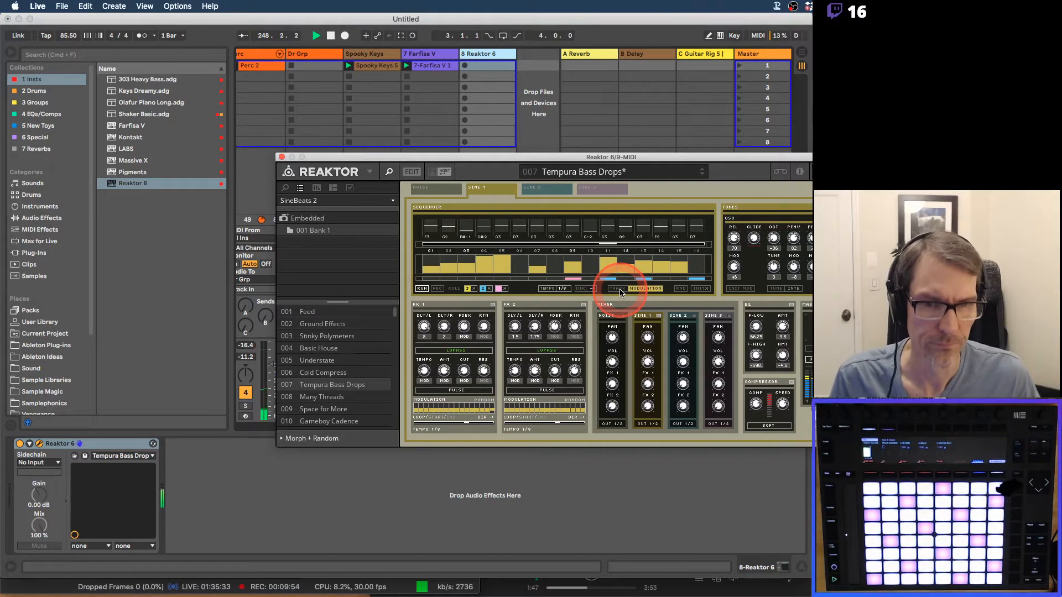
{"action": "left_click", "coordinate": [620, 290]}
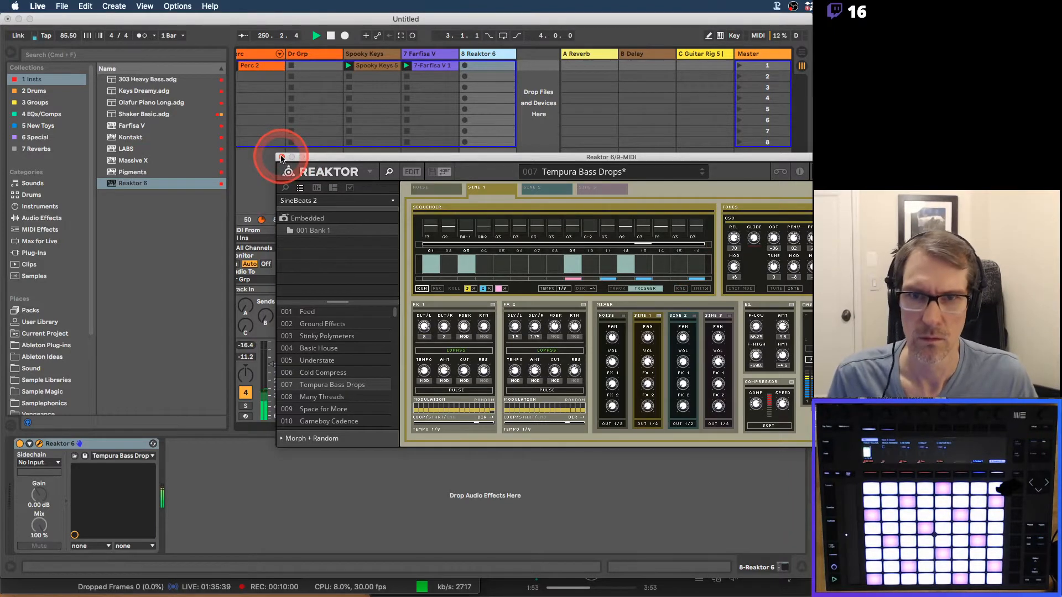
{"action": "left_click", "coordinate": [281, 159]}
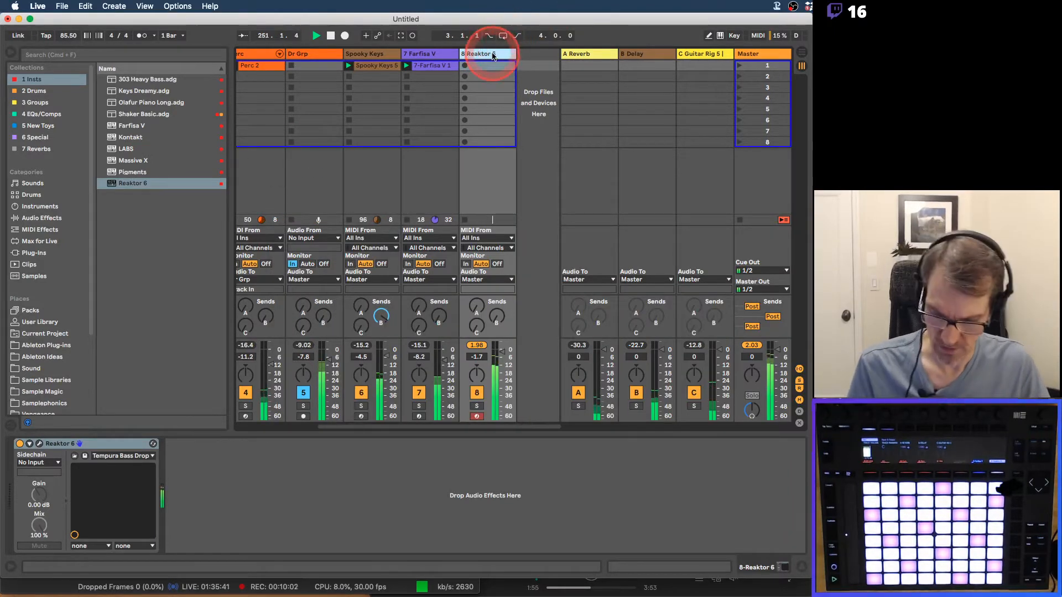
Insert an audio track after the Reaktor 6 track and name it Fuzz Bass Bnc.
{"action": "key", "text": "super+t"}
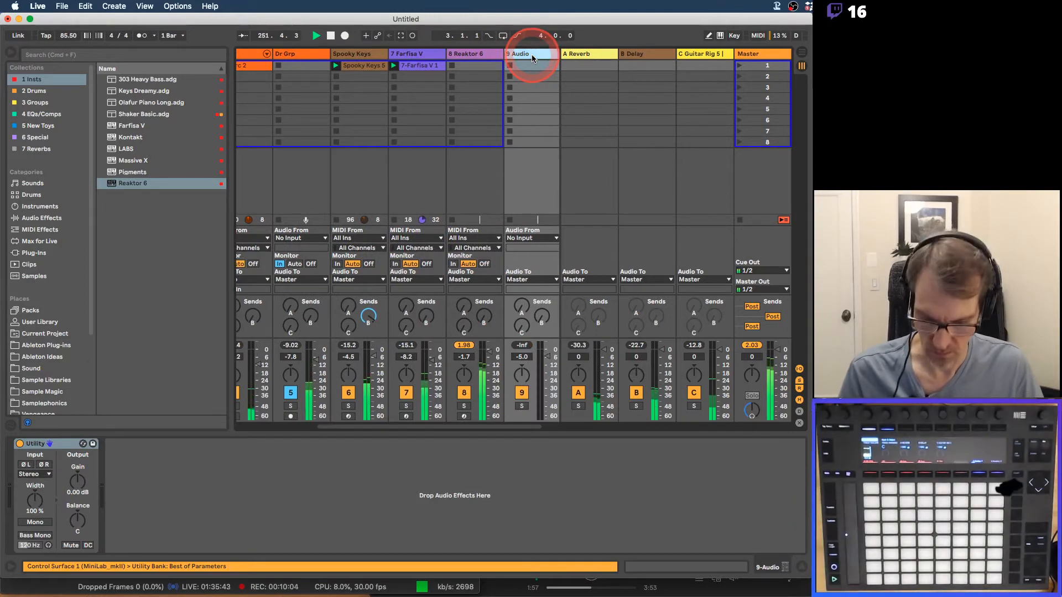
{"action": "key", "text": "super+r"}
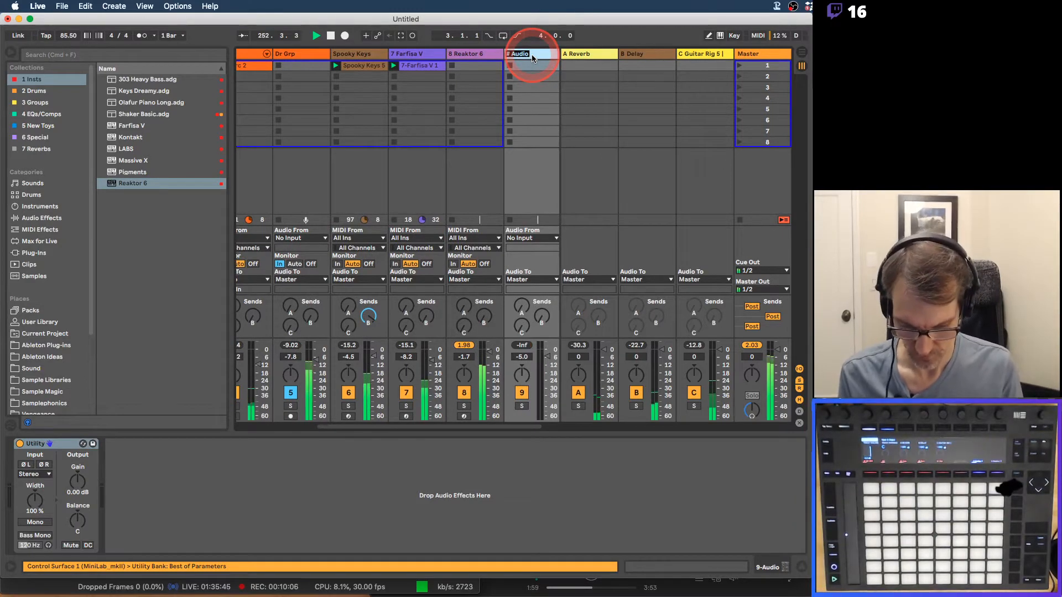
{"action": "type", "text": "Fuzz Ba"}
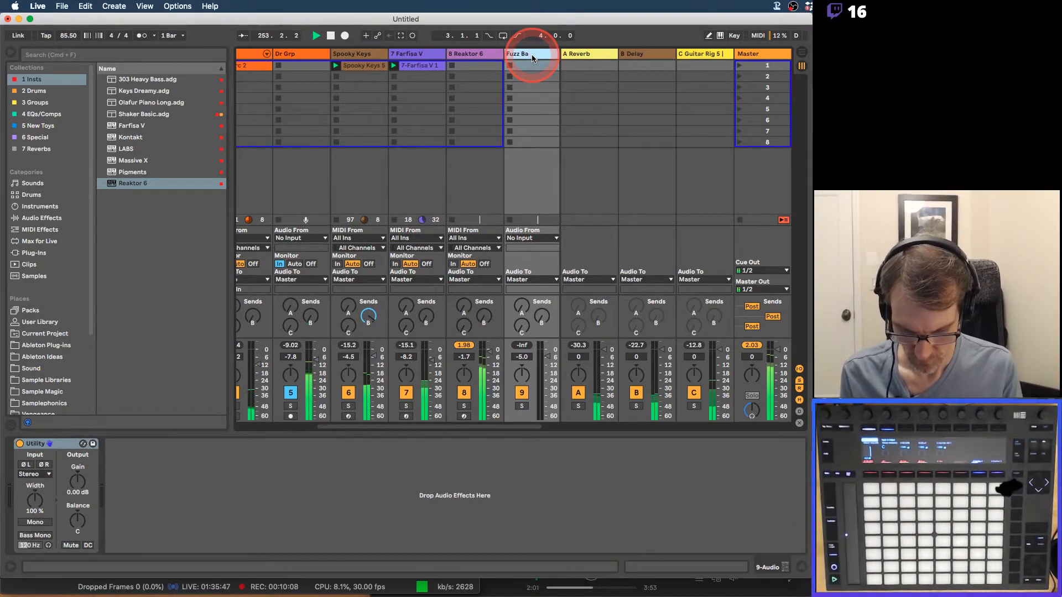
{"action": "type", "text": "ss Bnc"}
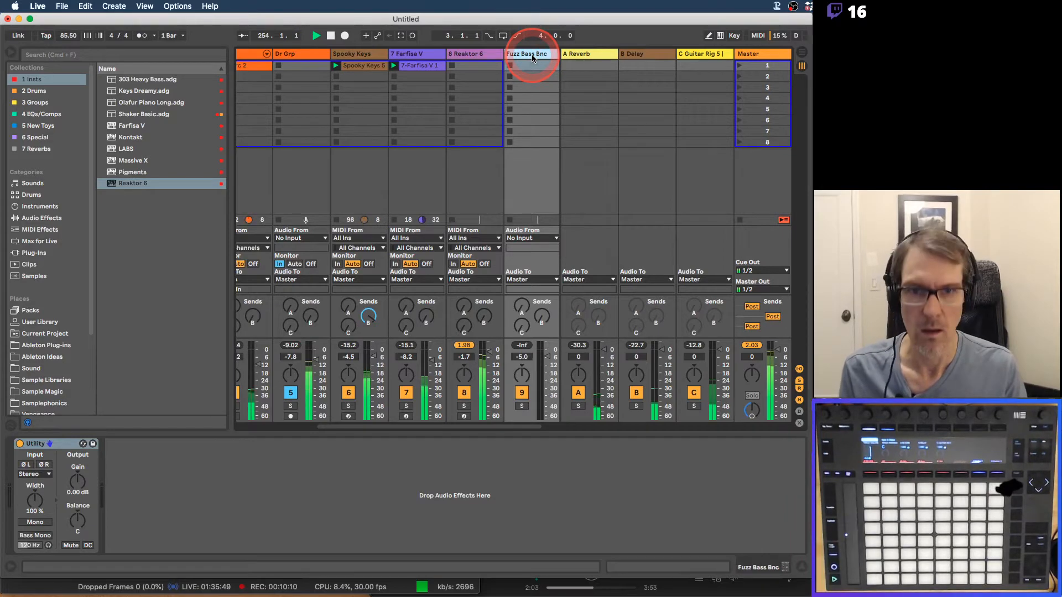
{"action": "key", "text": "Return"}
Set the Fuzz Bass Bnc track's audio input to 8-Reaktor 6, Post FX, and arm the track for recording.
{"action": "left_click", "coordinate": [537, 237]}
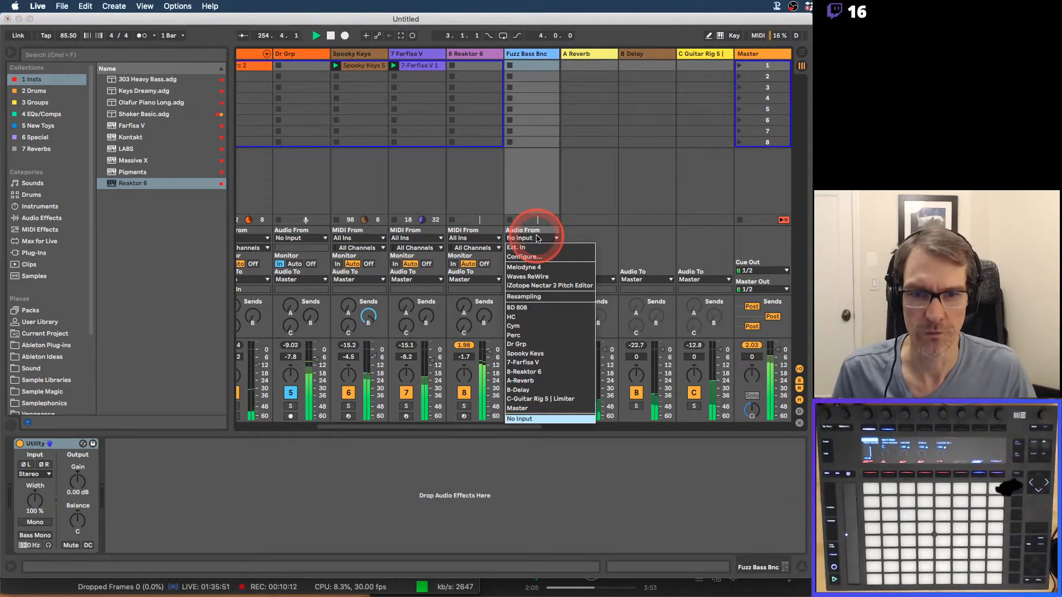
{"action": "left_click", "coordinate": [540, 372]}
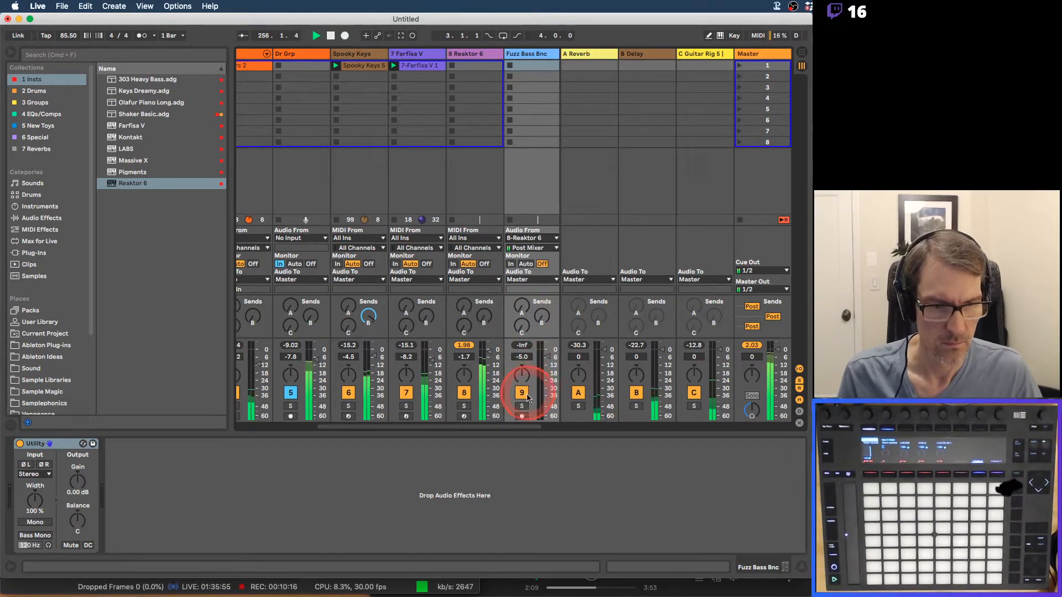
{"action": "left_click", "coordinate": [522, 416]}
{"action": "left_click", "coordinate": [528, 247]}
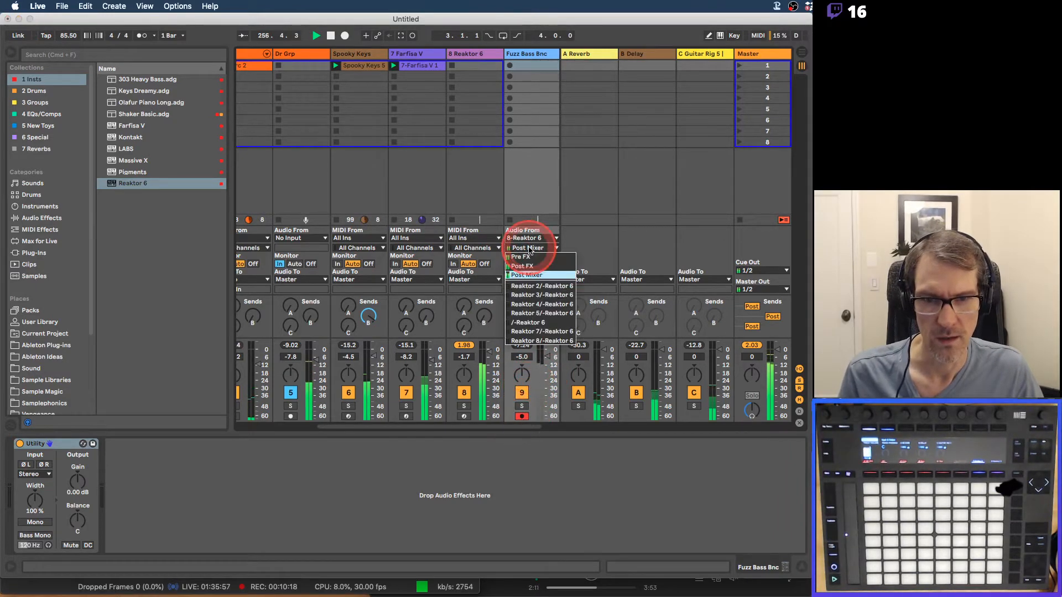
{"action": "left_click", "coordinate": [522, 266]}
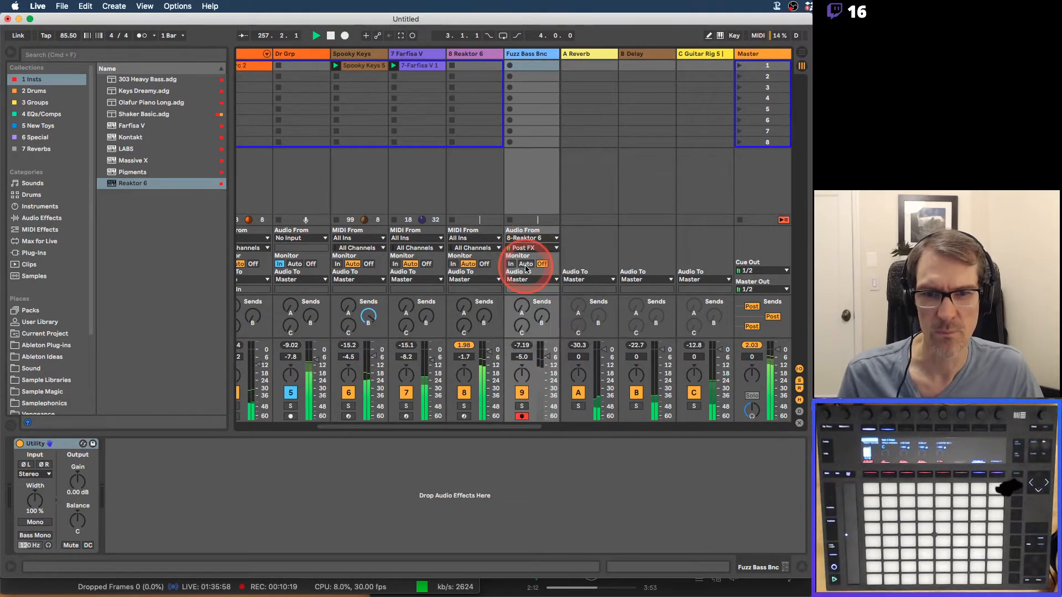
Record a six-bar clip of the Reaktor bass into the first Fuzz Bass Bnc slot and switch it to loop playback.
{"action": "left_click", "coordinate": [509, 66]}
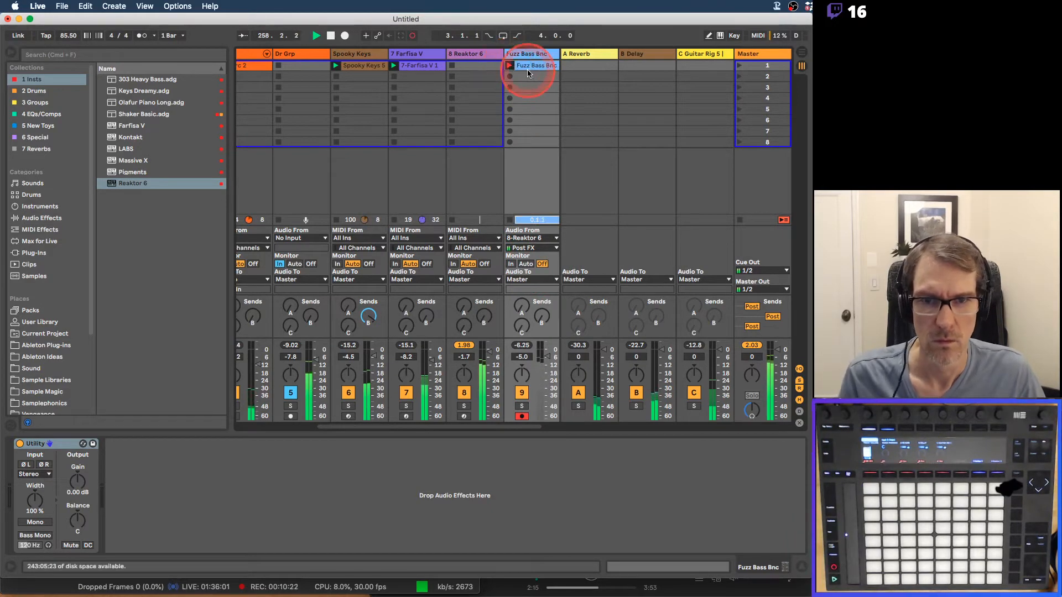
{"action": "left_click", "coordinate": [531, 68]}
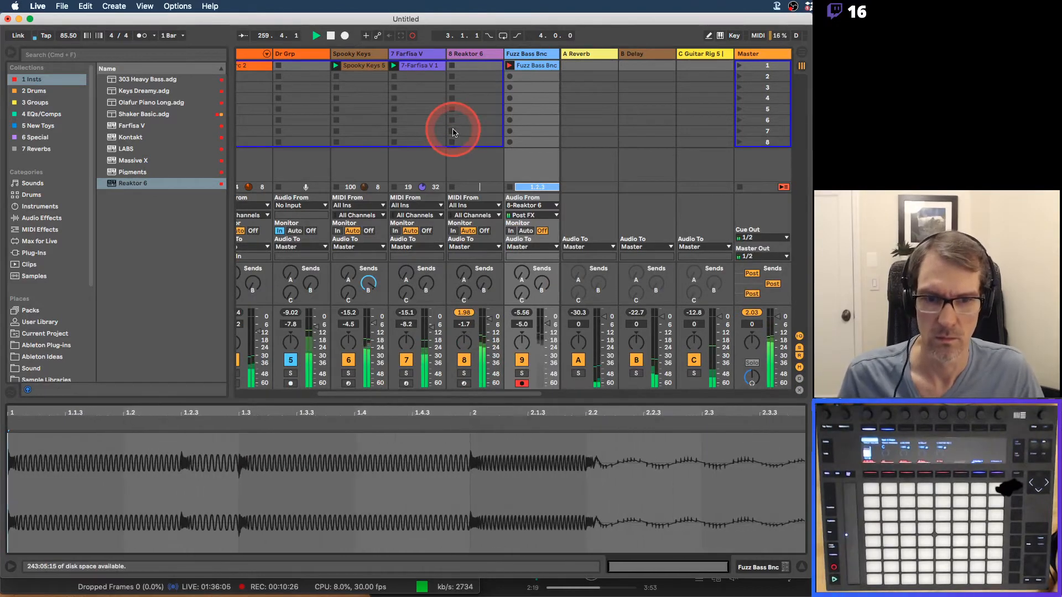
{"action": "left_click", "coordinate": [513, 67]}
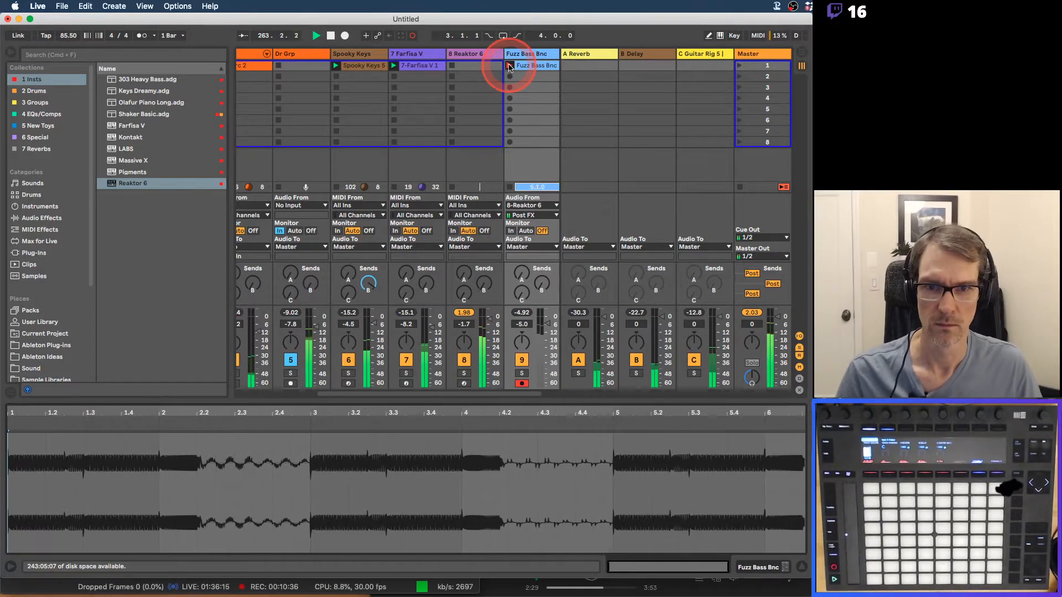
Deactivate the Reaktor 6 track and reset the Fuzz Bass Bnc track volume to 0 dB.
{"action": "left_click", "coordinate": [469, 359]}
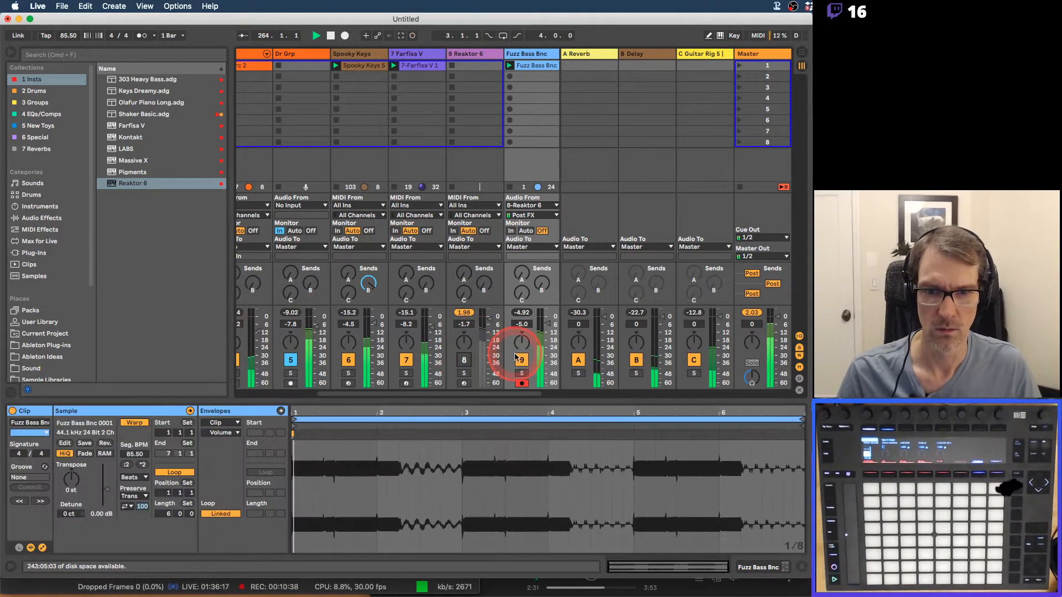
{"action": "key", "text": "Delete"}
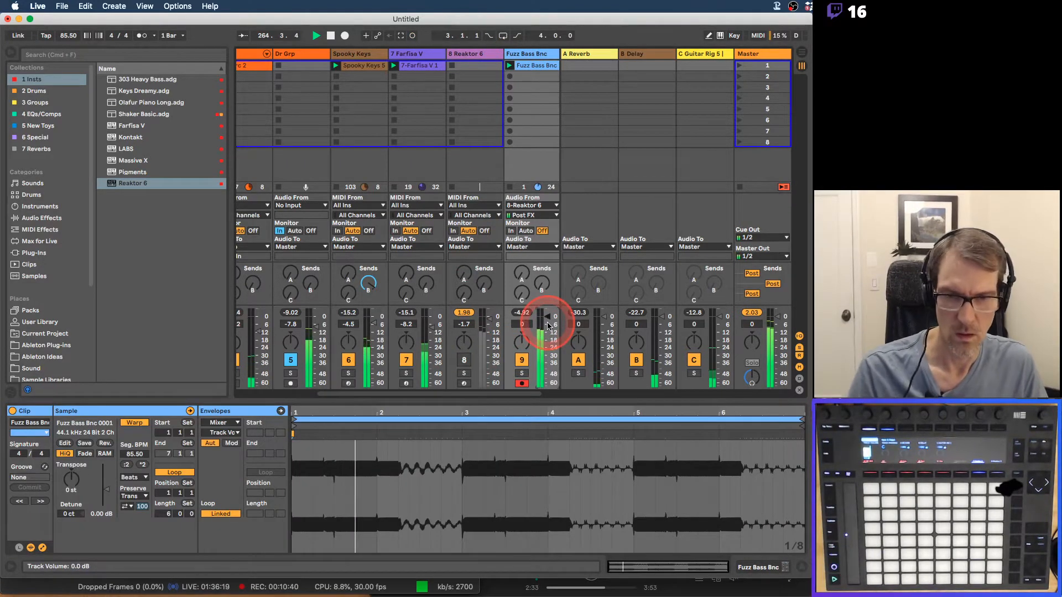
Find the Driver VST plug-in, add it to the Fuzz Bass Bnc track, and delete that track's Utility device.
{"action": "left_click", "coordinate": [529, 54]}
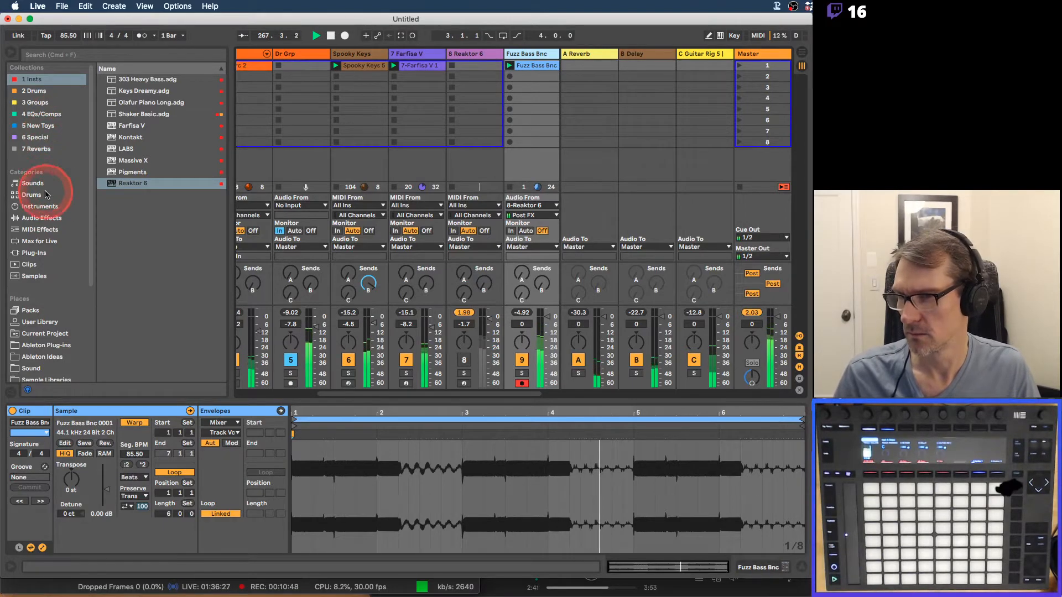
{"action": "left_click", "coordinate": [67, 55]}
{"action": "type", "text": "driver"}
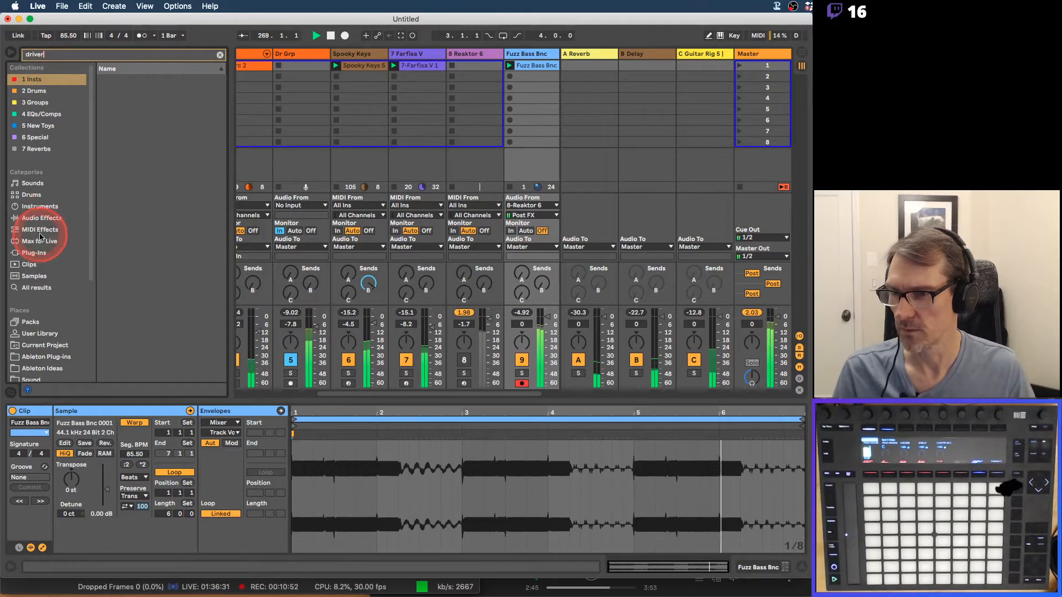
{"action": "left_click", "coordinate": [35, 253]}
{"action": "left_click_drag", "start_coordinate": [135, 113], "coordinate": [525, 55]}
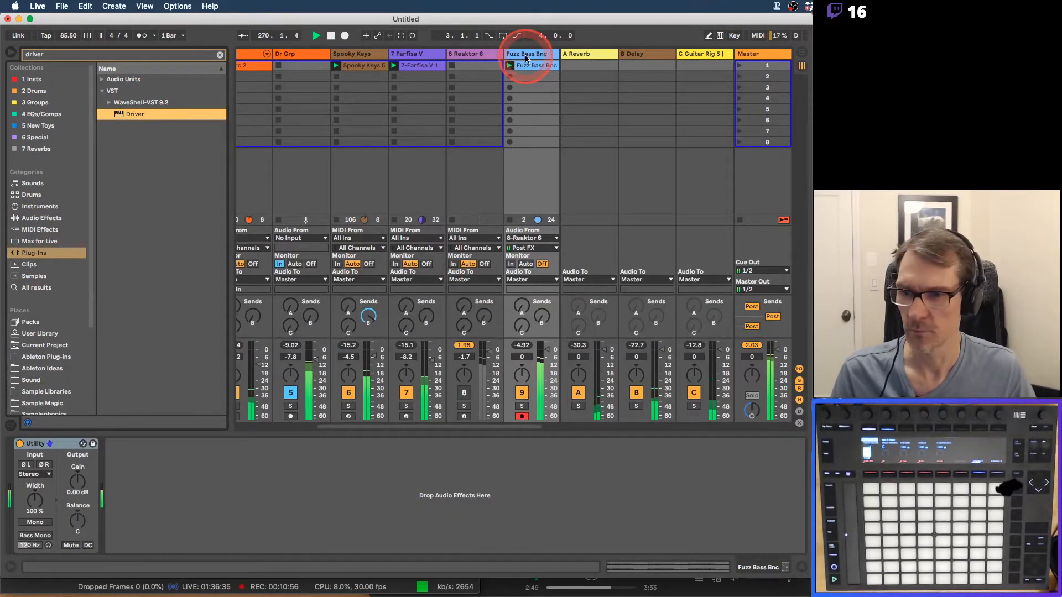
{"action": "left_click", "coordinate": [67, 445]}
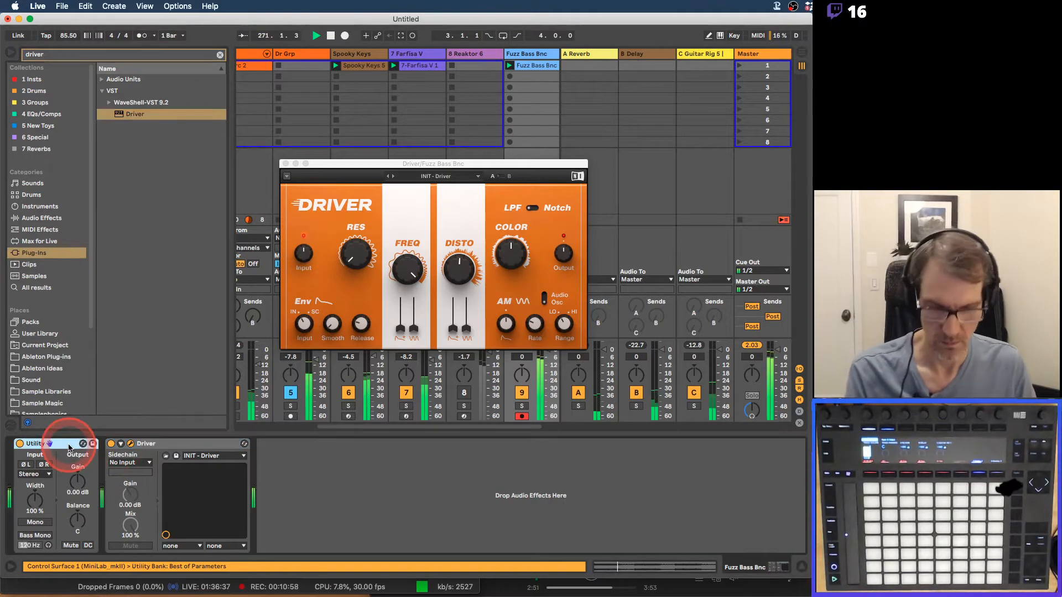
{"action": "key", "text": "Delete"}
Shape the bass in Driver by lowering the filter frequency, raising distortion and envelope modulation of the frequency, and adjusting the resonance.
{"action": "left_click_drag", "start_coordinate": [405, 272], "coordinate": [407, 268]}
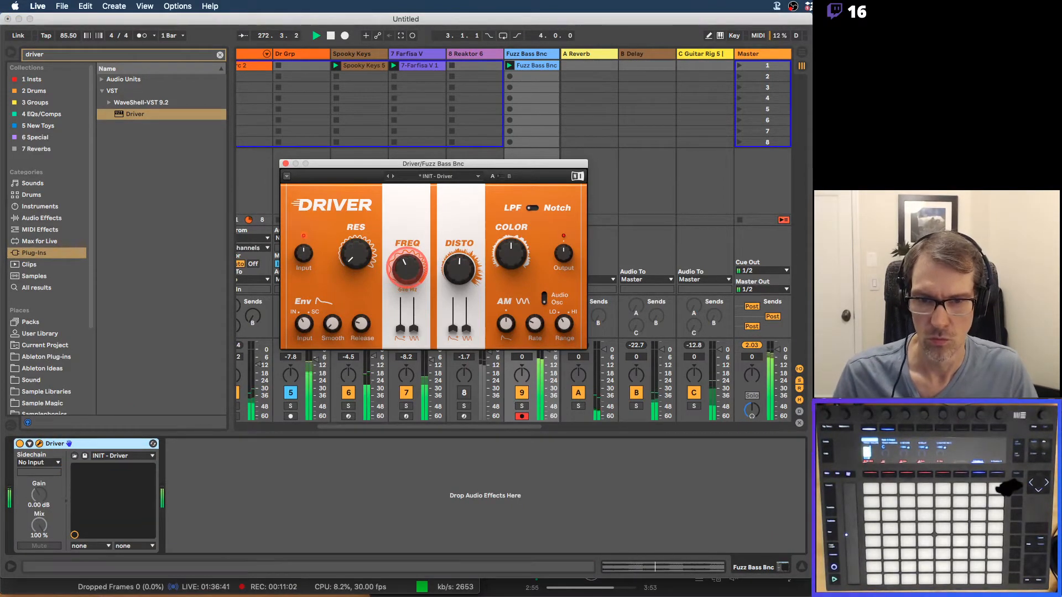
{"action": "left_click_drag", "start_coordinate": [408, 165], "coordinate": [213, 241]}
{"action": "left_click", "coordinate": [255, 341]}
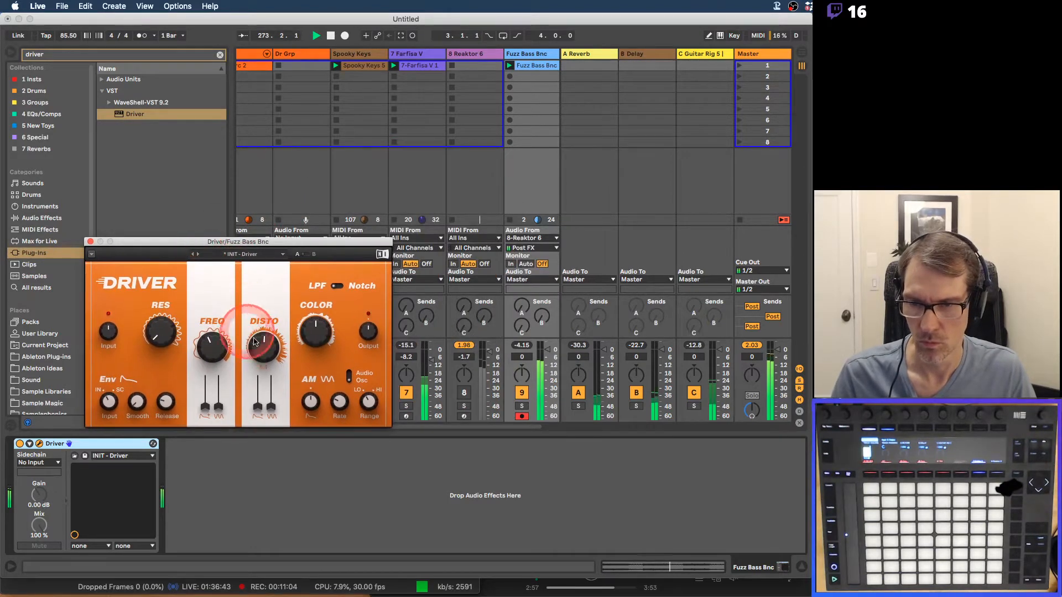
{"action": "left_click_drag", "start_coordinate": [255, 341], "coordinate": [211, 346]}
{"action": "left_click_drag", "start_coordinate": [204, 408], "coordinate": [205, 401]}
{"action": "left_click_drag", "start_coordinate": [214, 353], "coordinate": [214, 358]}
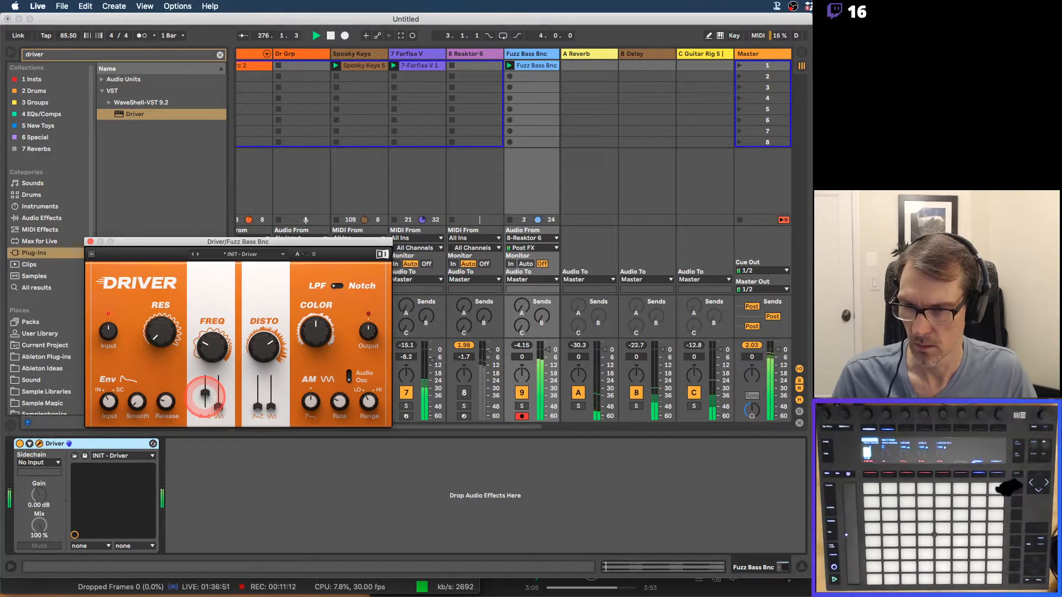
{"action": "left_click_drag", "start_coordinate": [204, 396], "coordinate": [204, 393]}
{"action": "mouse_move", "coordinate": [160, 331]}
{"action": "left_mouse_down"}
{"action": "mouse_move", "coordinate": [161, 321]}
{"action": "mouse_move", "coordinate": [163, 330]}
{"action": "left_mouse_up"}
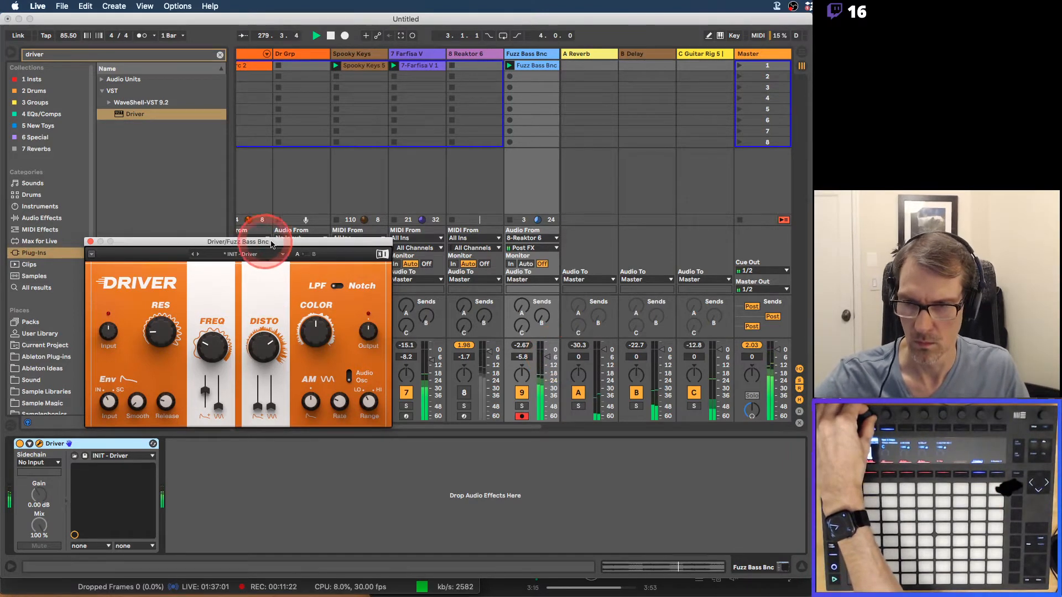
{"action": "left_click_drag", "start_coordinate": [275, 244], "coordinate": [286, 220]}
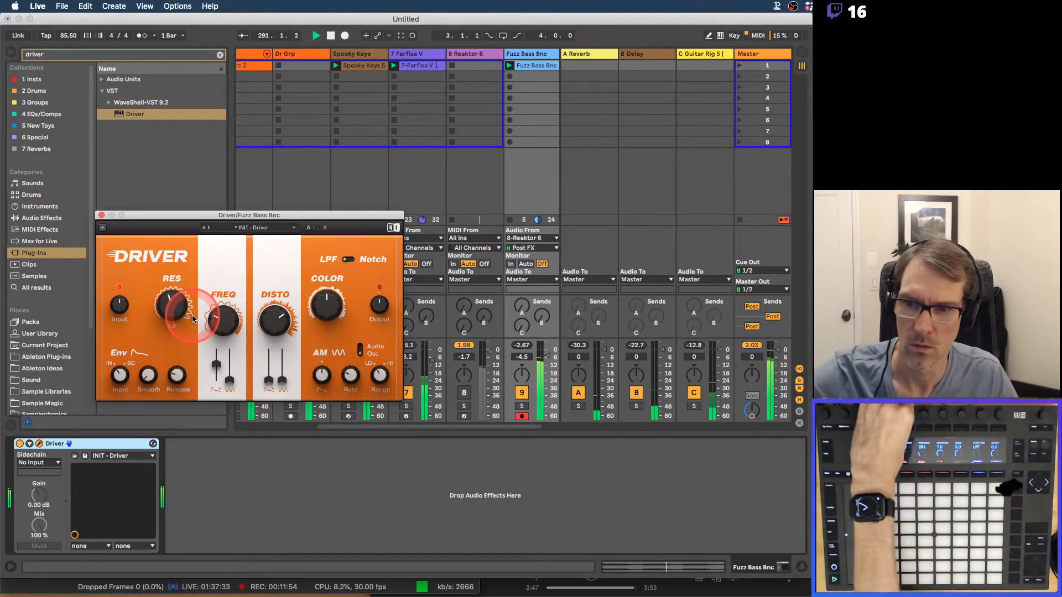
Record Driver resonance automation into the playing Fuzz Bass Bnc clip with automation arm on and the track disarmed, and close the Driver window.
{"action": "left_click", "coordinate": [413, 37]}
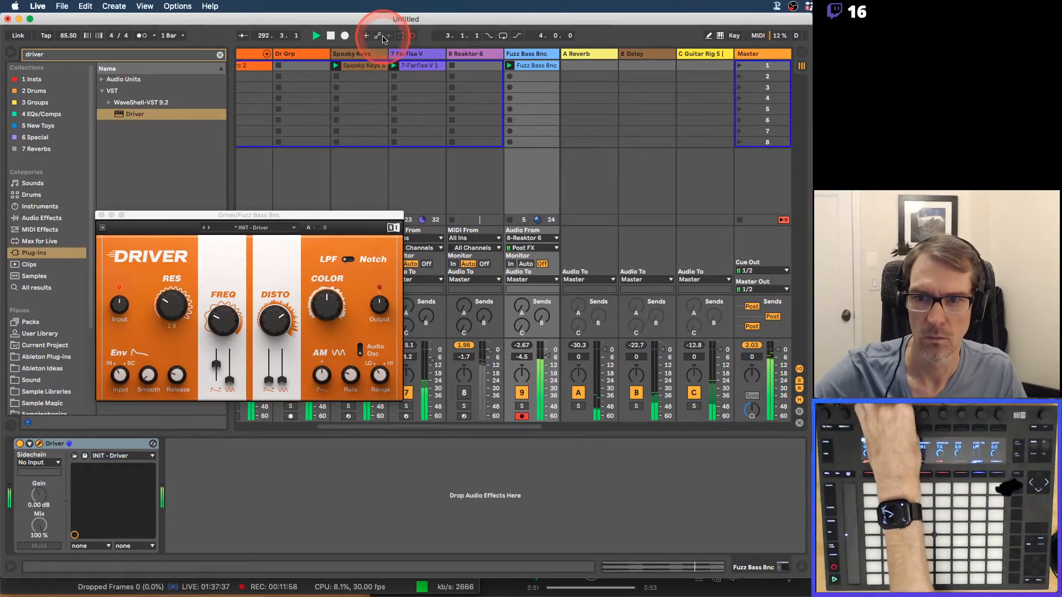
{"action": "left_click", "coordinate": [521, 415]}
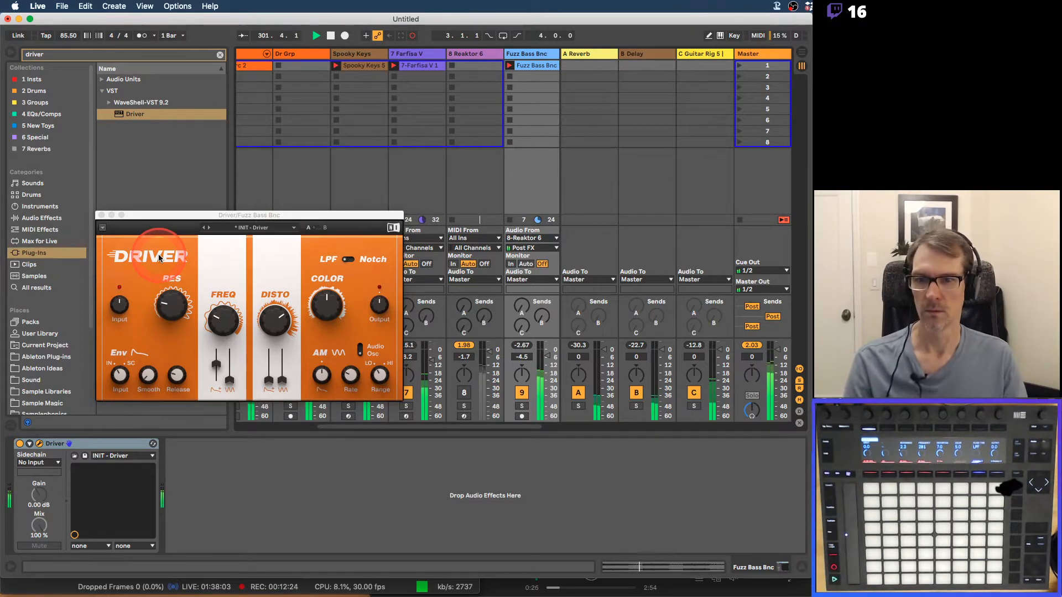
{"action": "left_click", "coordinate": [101, 216]}
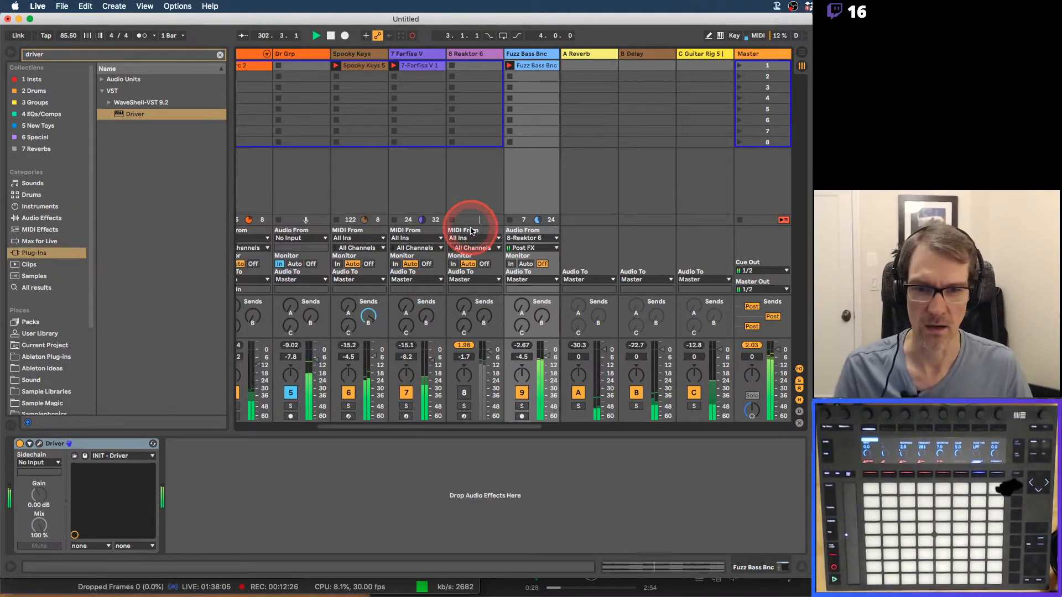
{"action": "left_click", "coordinate": [412, 35]}
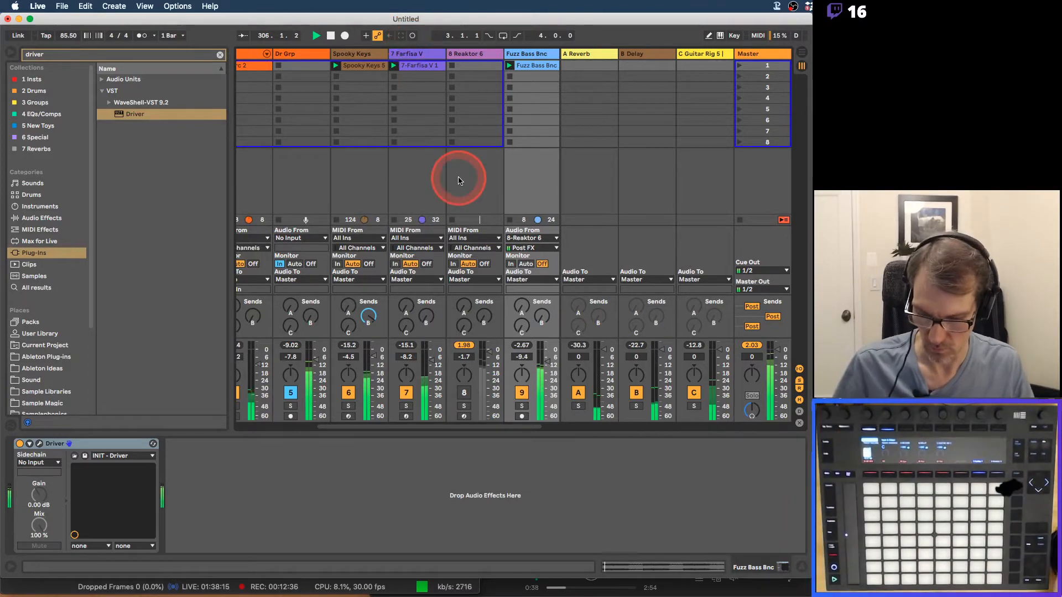
{"action": "scroll", "coordinate": [490, 135], "scroll_direction": "left", "scroll_amount": 5}
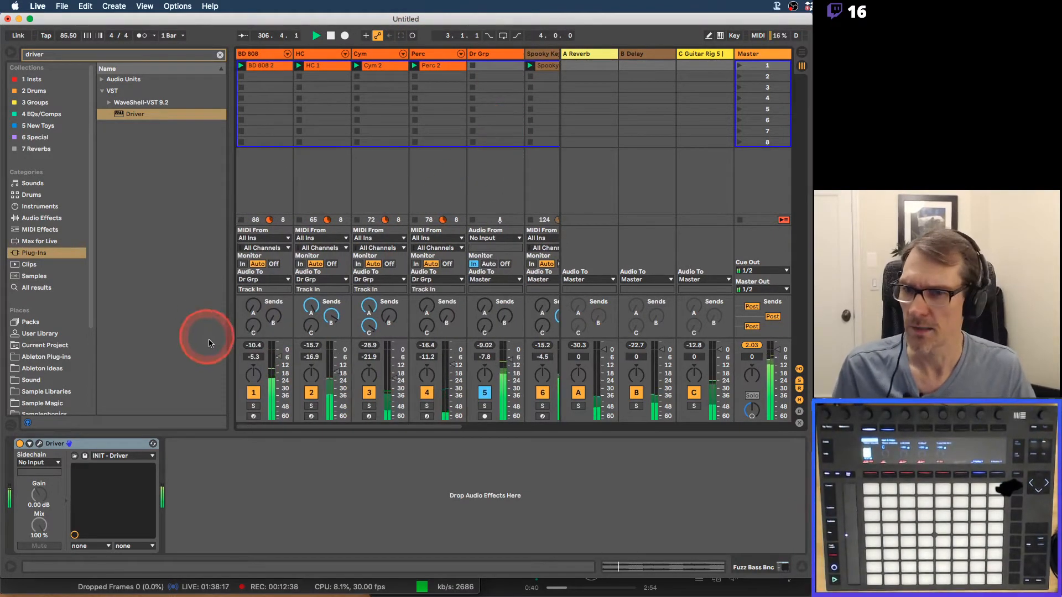
Clear the browser search and delete the deactivated Reaktor 6 track.
{"action": "left_click", "coordinate": [220, 55]}
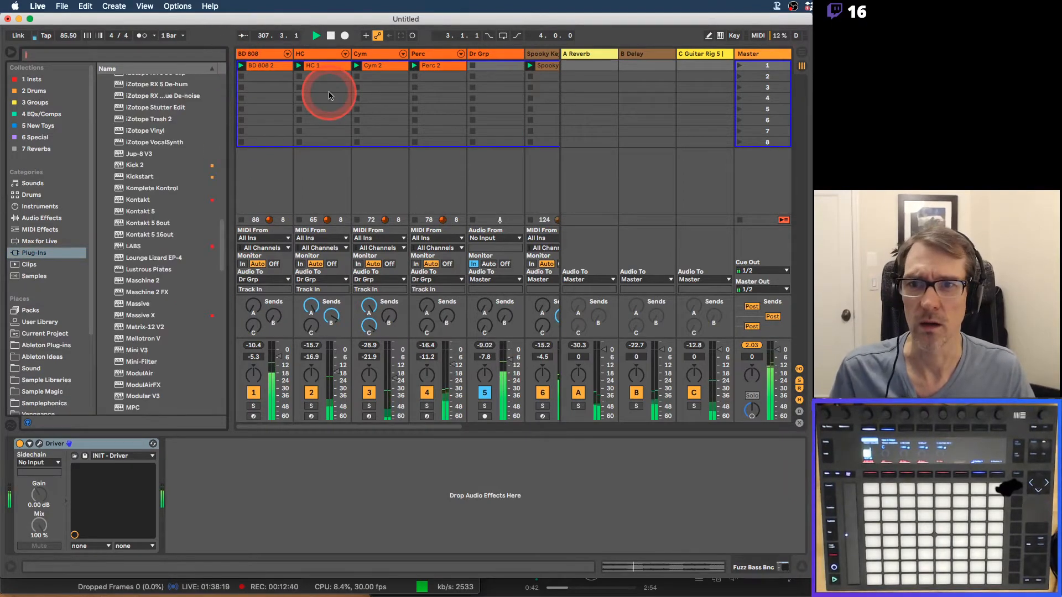
{"action": "scroll", "coordinate": [327, 95], "scroll_direction": "right", "scroll_amount": 5}
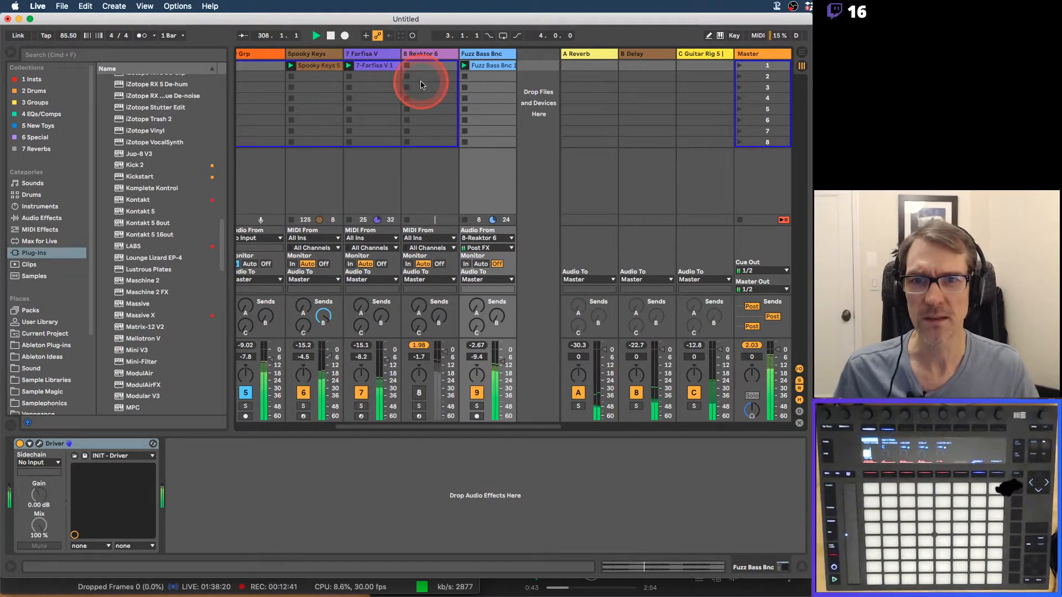
{"action": "left_click", "coordinate": [440, 59]}
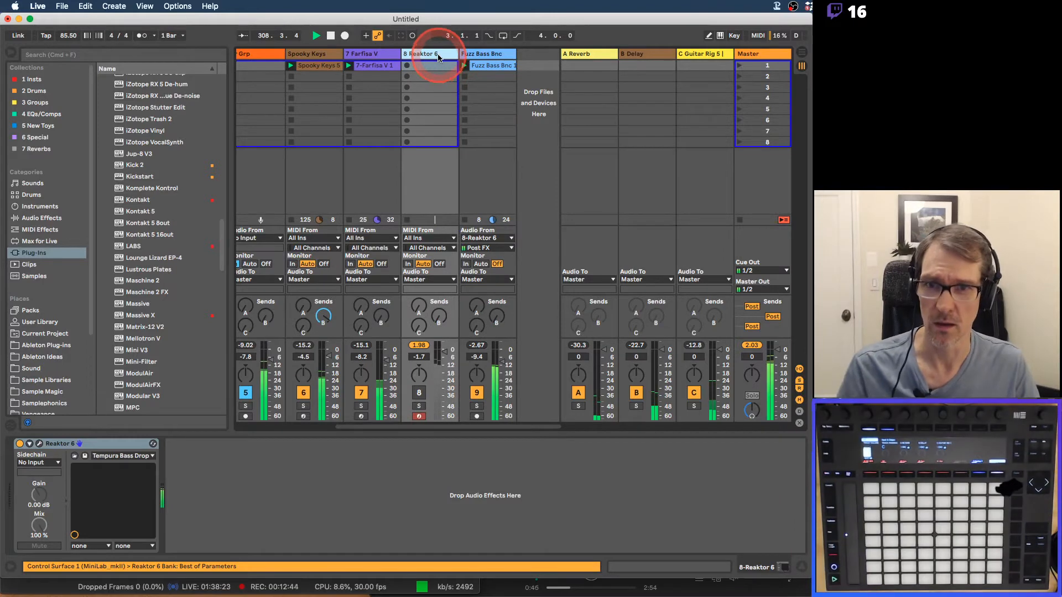
{"action": "key", "text": "Delete"}
Save the Live Set as "Dreraming of Food" in the Ableton Teaching Projects folder and delete the temporary project files.
{"action": "key", "text": "super+s"}
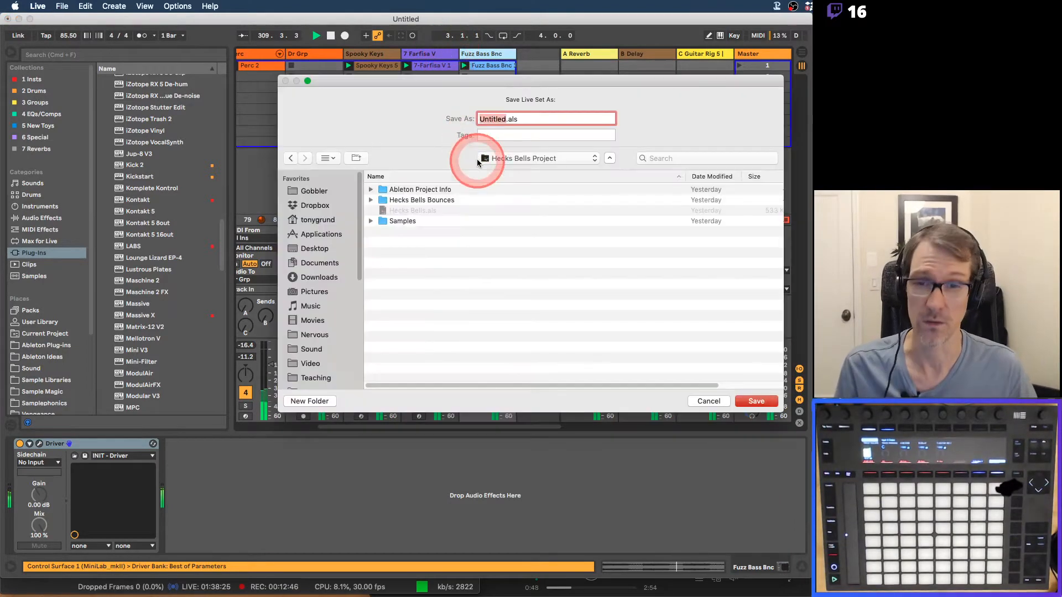
{"action": "left_click", "coordinate": [517, 159]}
{"action": "left_click", "coordinate": [515, 173]}
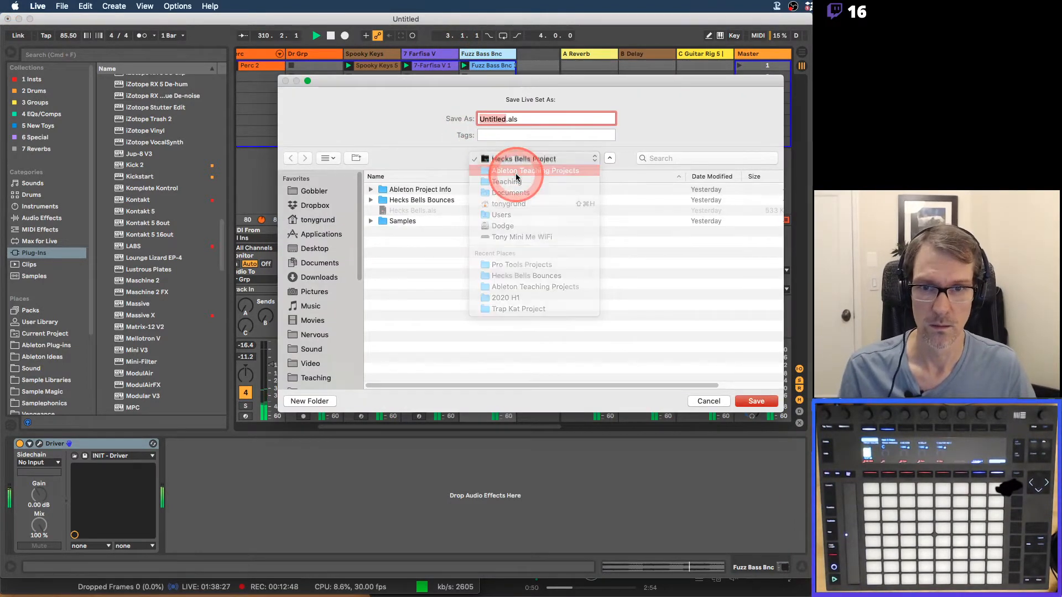
{"action": "double_click", "coordinate": [494, 118]}
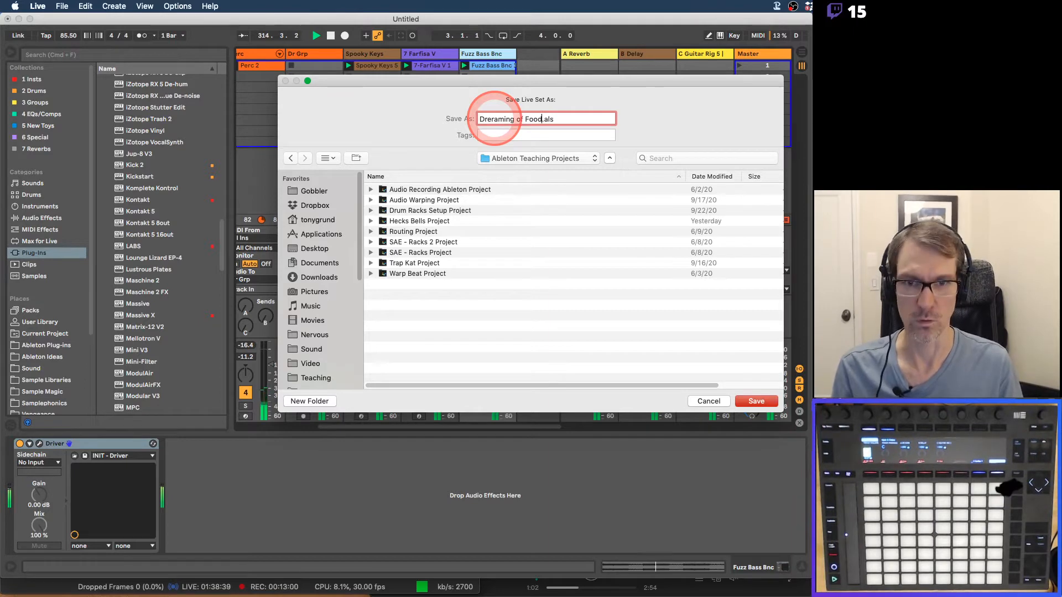
{"action": "key", "text": "Return"}
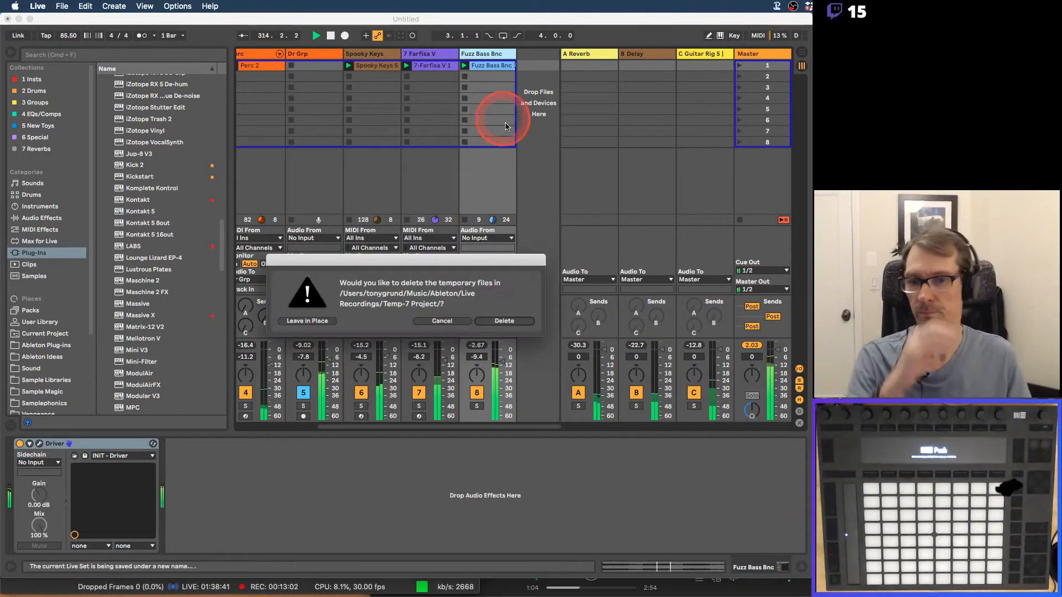
{"action": "left_click", "coordinate": [513, 322]}
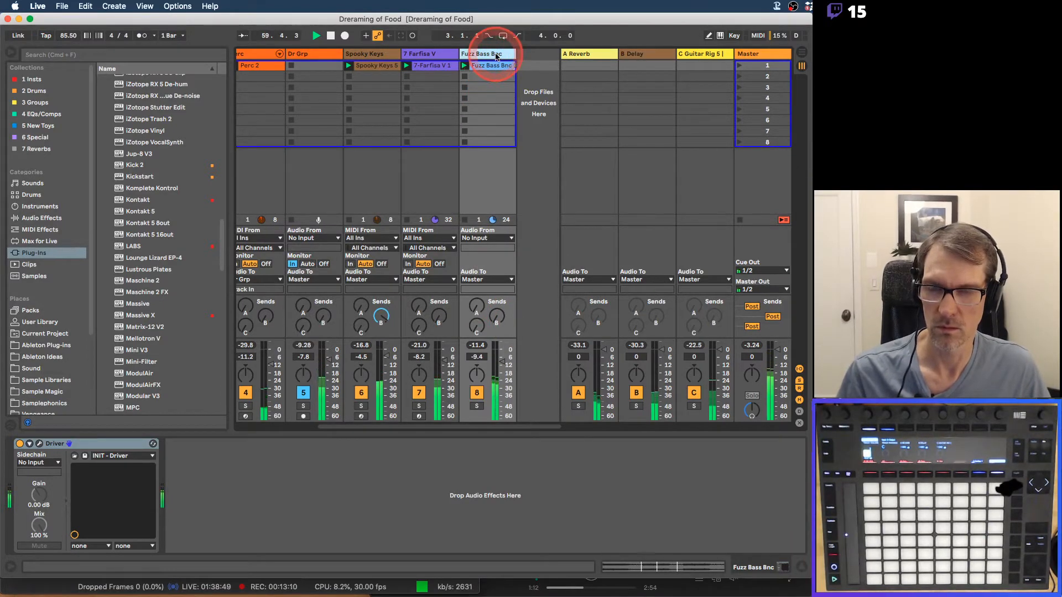
Insert a new MIDI track after Fuzz Bass Bnc and browse the contents of the Sound place.
{"action": "key", "text": "super+shift+t"}
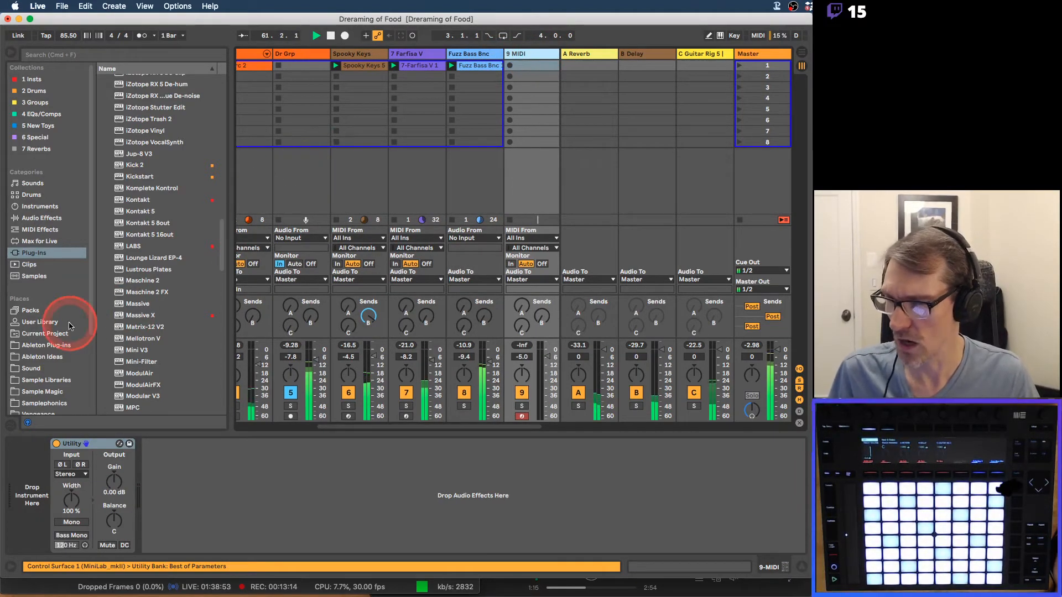
{"action": "scroll", "coordinate": [75, 323], "scroll_direction": "down", "scroll_amount": 2}
{"action": "scroll", "coordinate": [69, 326], "scroll_direction": "down", "scroll_amount": 6}
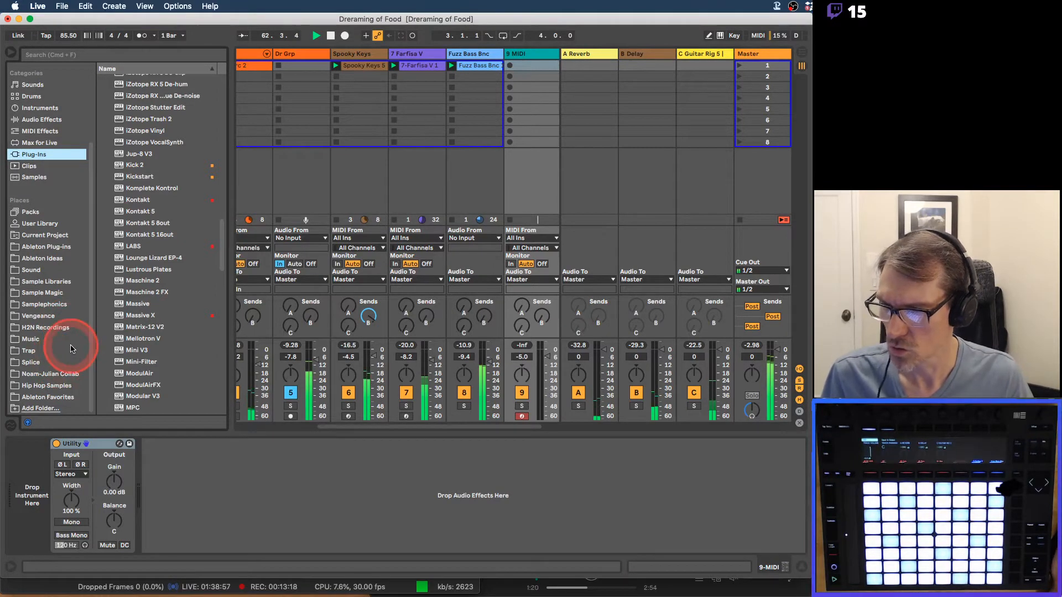
{"action": "left_click", "coordinate": [30, 270]}
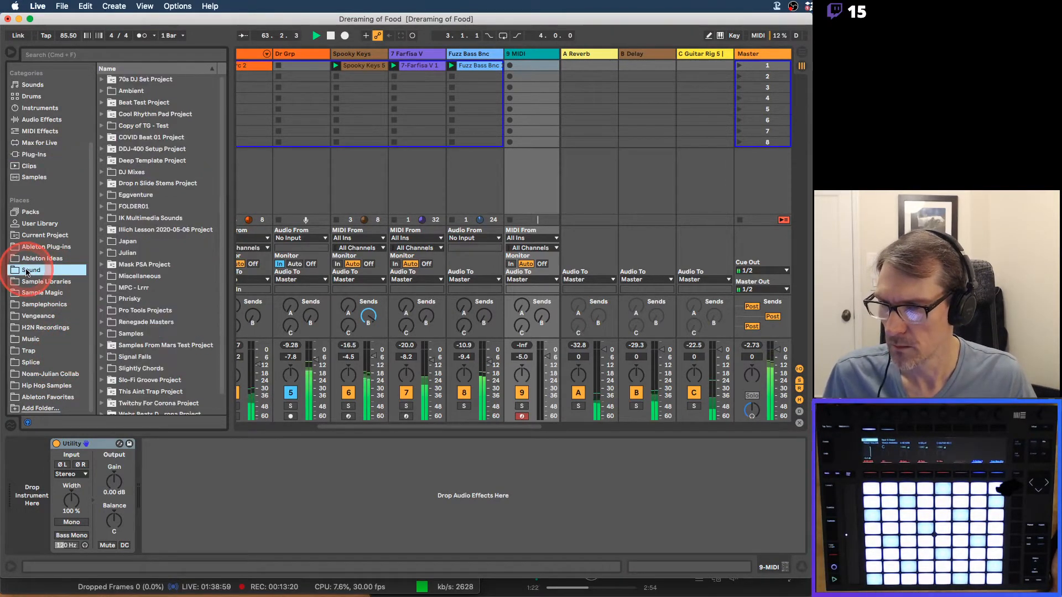
Switch to Finder, look through the Teaching folder in a new window, and close that window.
{"action": "key", "text": "super+Tab"}
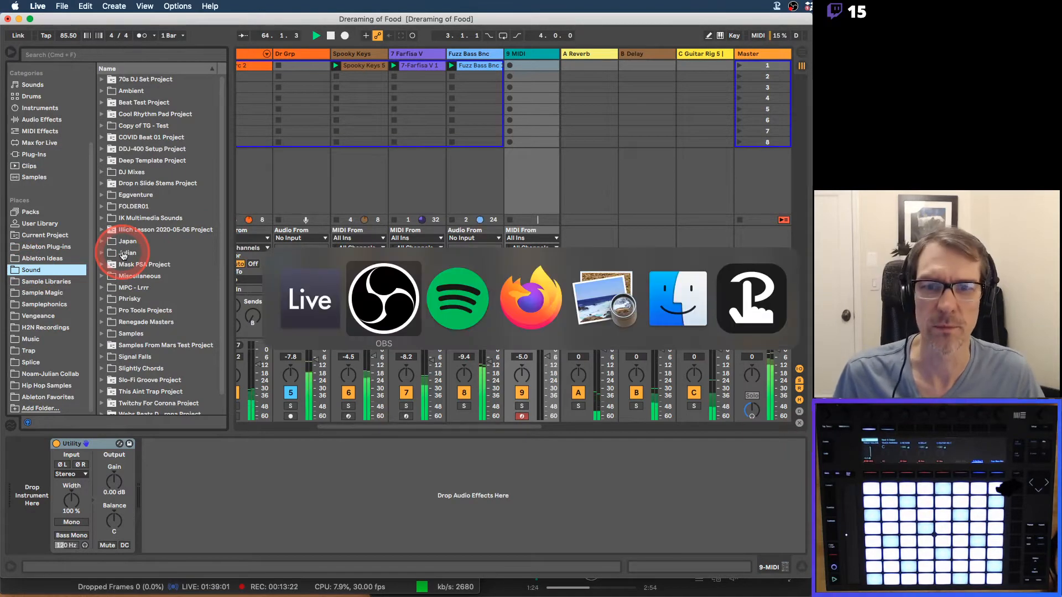
{"action": "key", "text": "super+Tab"}
{"action": "key", "text": "super+Tab"}
{"action": "key", "text": "super+Tab"}
{"action": "key", "text": "super+Tab"}
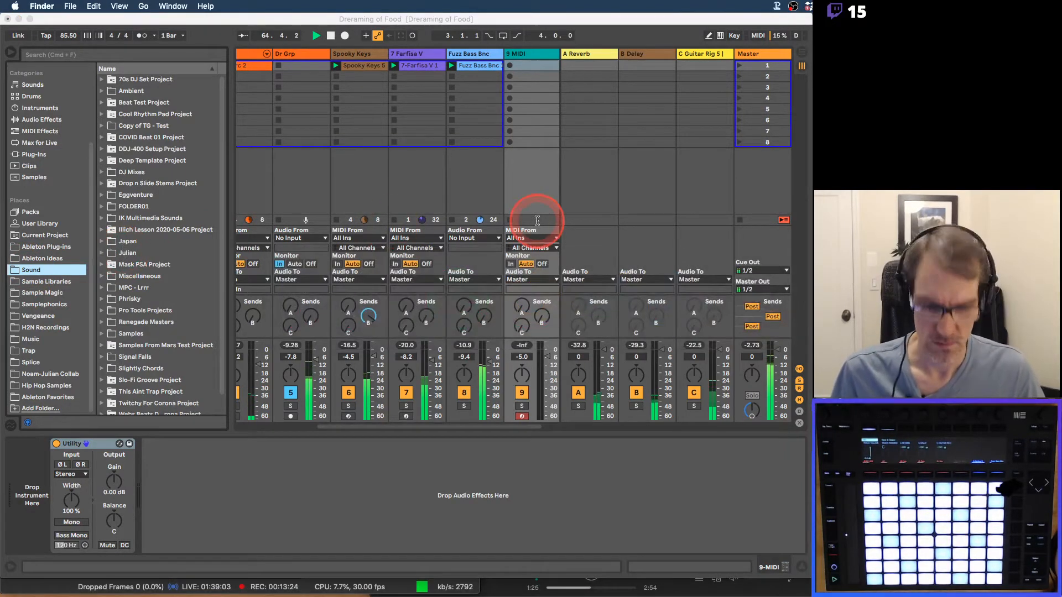
{"action": "key", "text": "super+n"}
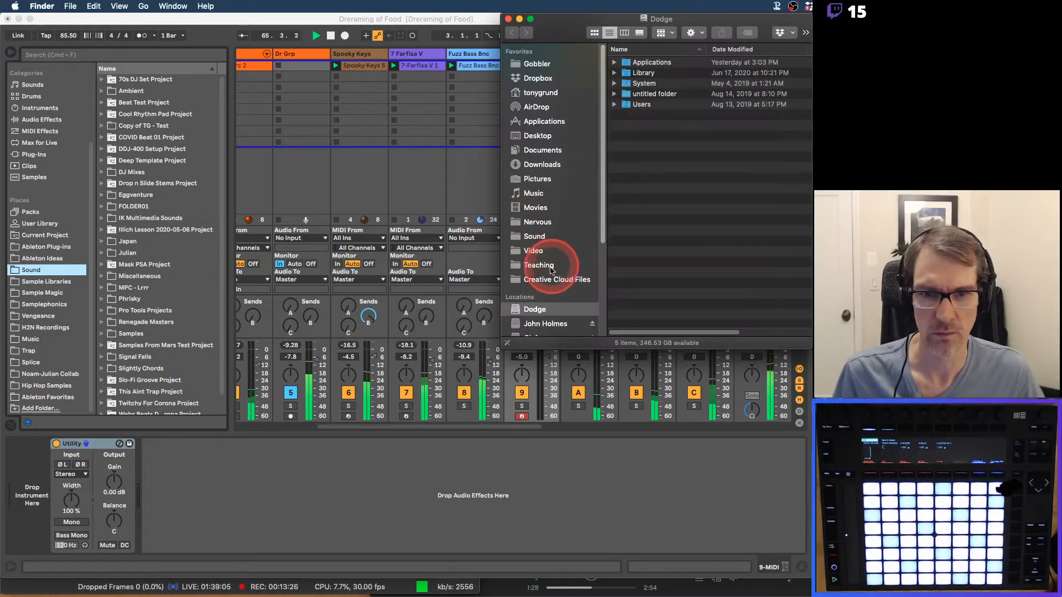
{"action": "left_click", "coordinate": [544, 266]}
{"action": "left_click_drag", "start_coordinate": [576, 19], "coordinate": [257, 115]}
{"action": "scroll", "coordinate": [332, 205], "scroll_direction": "up", "scroll_amount": 5}
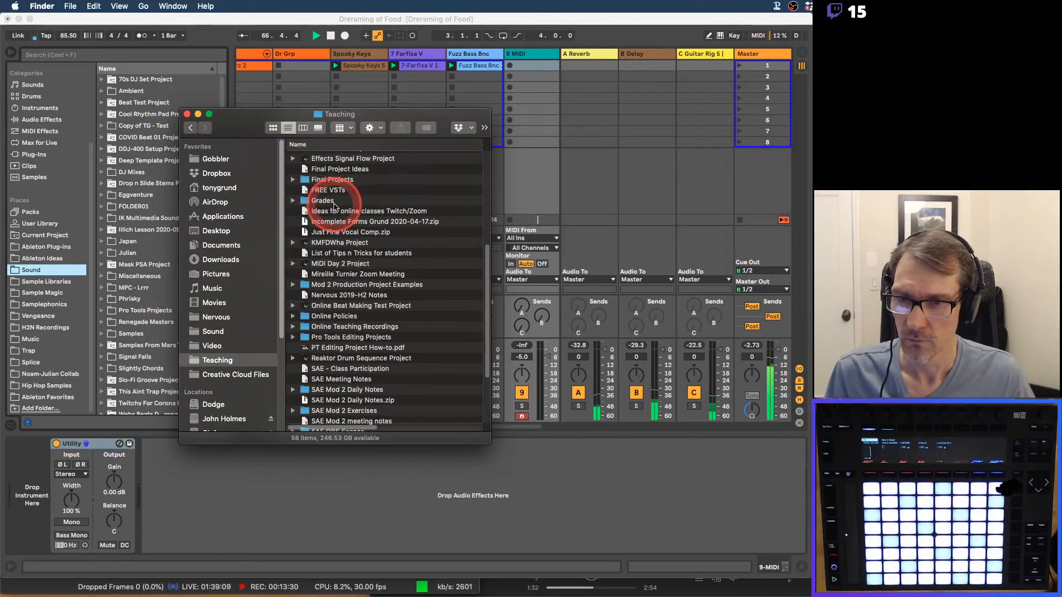
{"action": "left_click", "coordinate": [186, 114]}
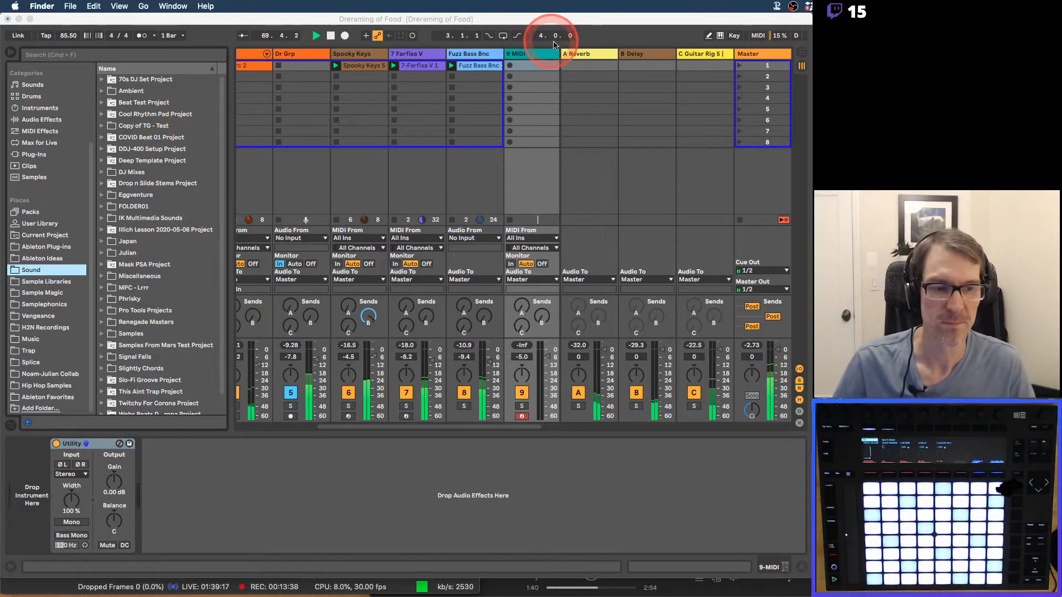
Insert a new audio track after the empty MIDI track and name it with the performer's first name followed by Voc.
{"action": "left_click", "coordinate": [543, 54]}
{"action": "key", "text": "super+t"}
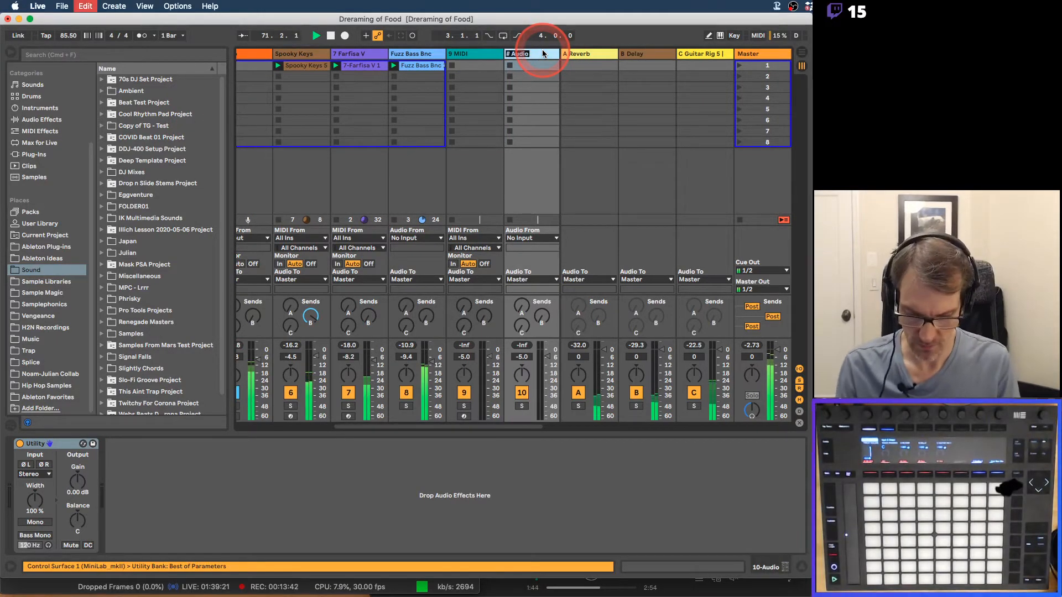
{"action": "type", "text": "Voc"}
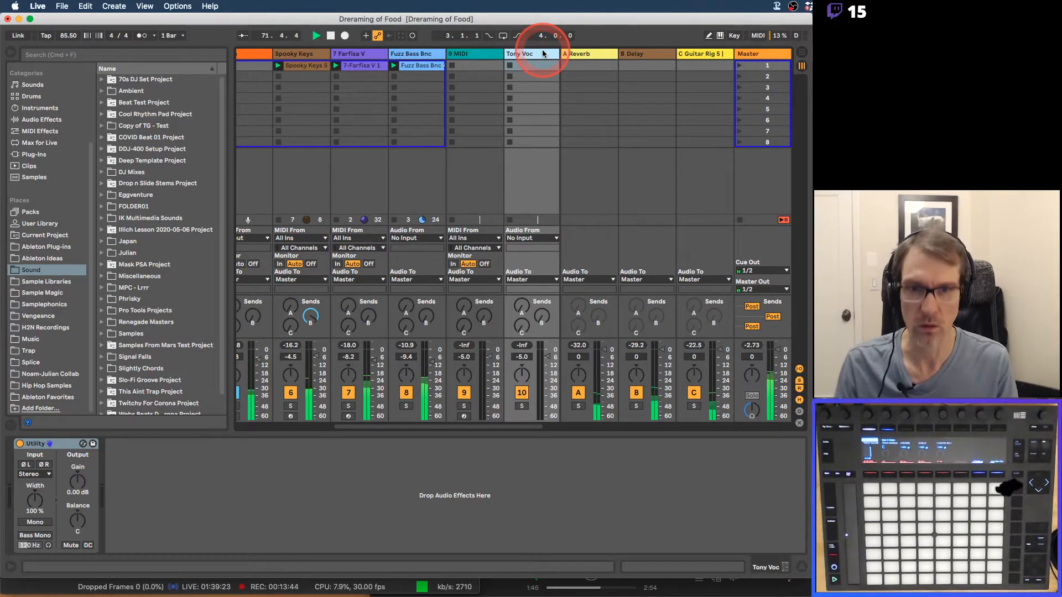
{"action": "key", "text": "Return"}
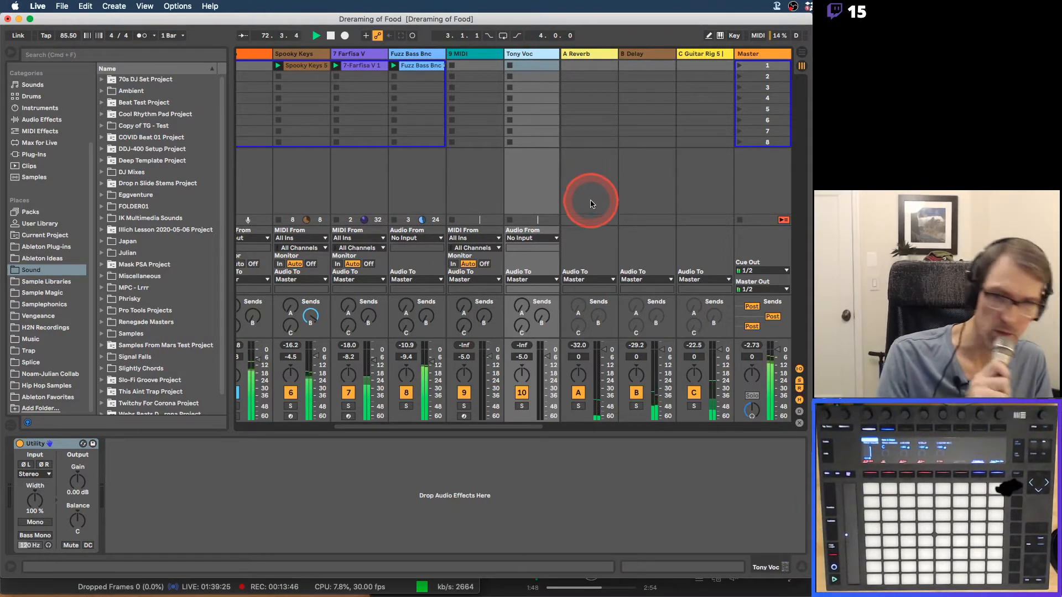
Set the audio input device to Universal Audio Thunderbolt (8 In, 8 Out) in the audio preferences and close them.
{"action": "left_click", "coordinate": [541, 238]}
{"action": "left_click", "coordinate": [534, 250]}
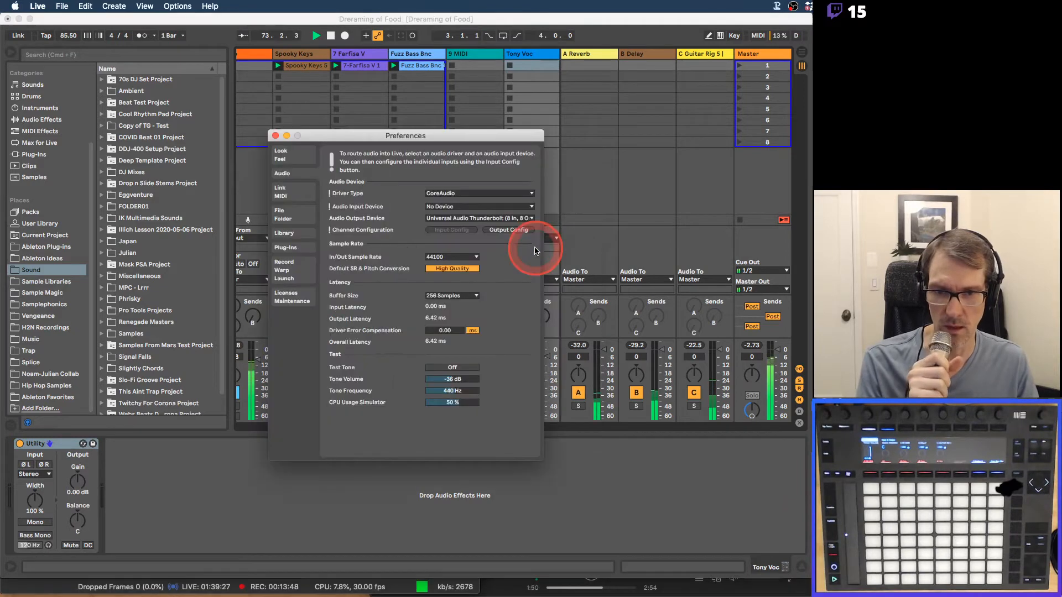
{"action": "left_click", "coordinate": [467, 207]}
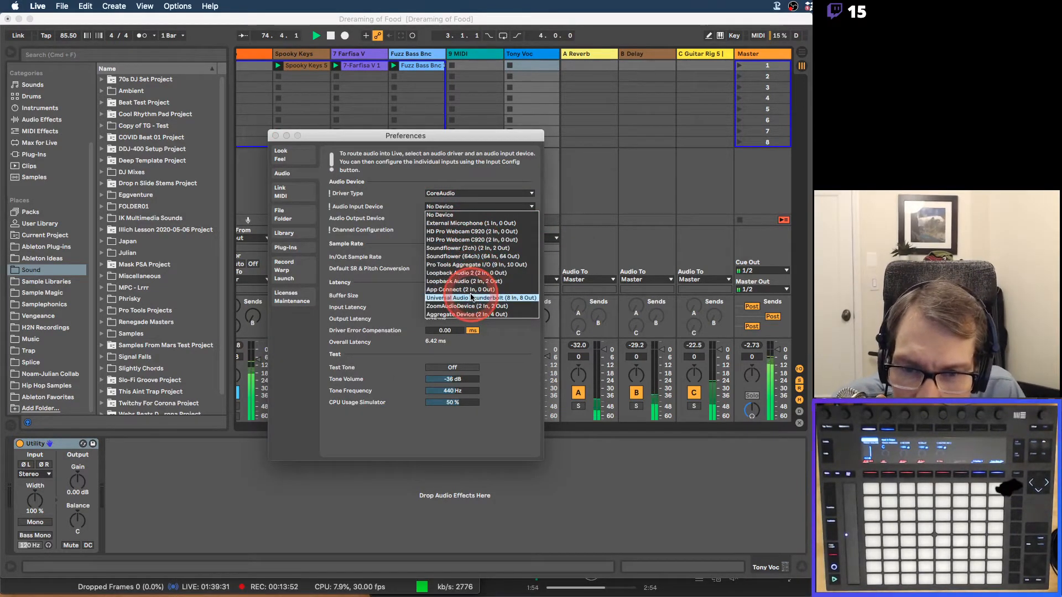
{"action": "left_click", "coordinate": [471, 298]}
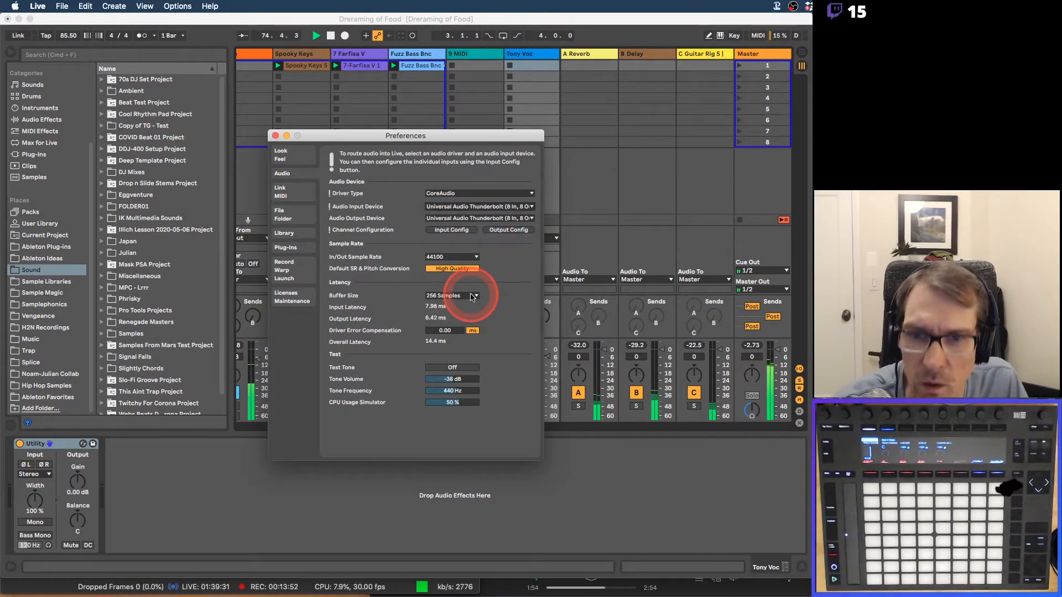
{"action": "left_click", "coordinate": [274, 135]}
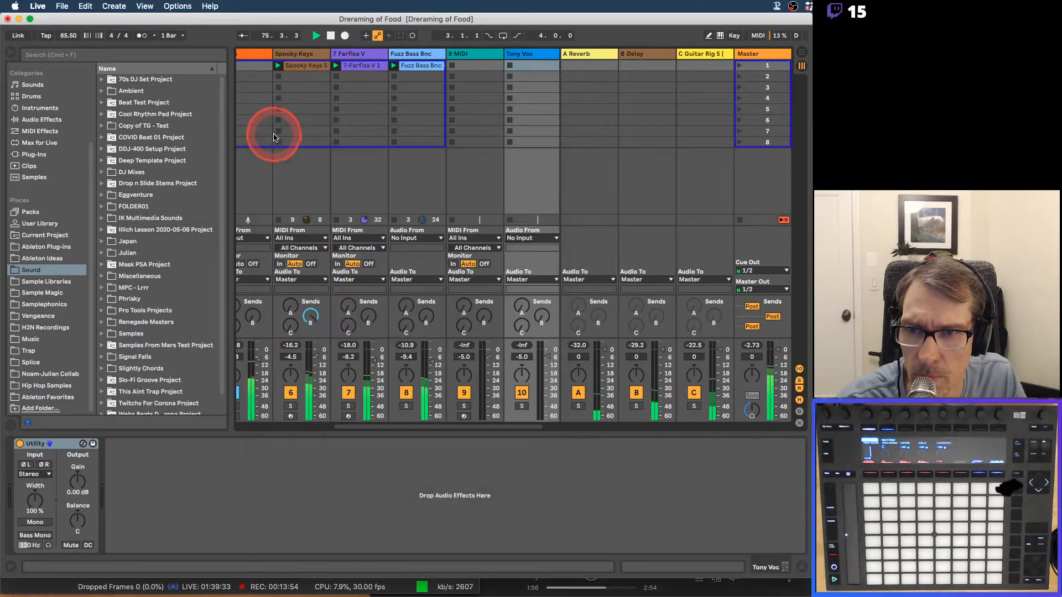
Route external input 1 Mic 1 into the new vocal track.
{"action": "left_click", "coordinate": [536, 240]}
{"action": "left_click", "coordinate": [535, 249]}
{"action": "left_click", "coordinate": [536, 249]}
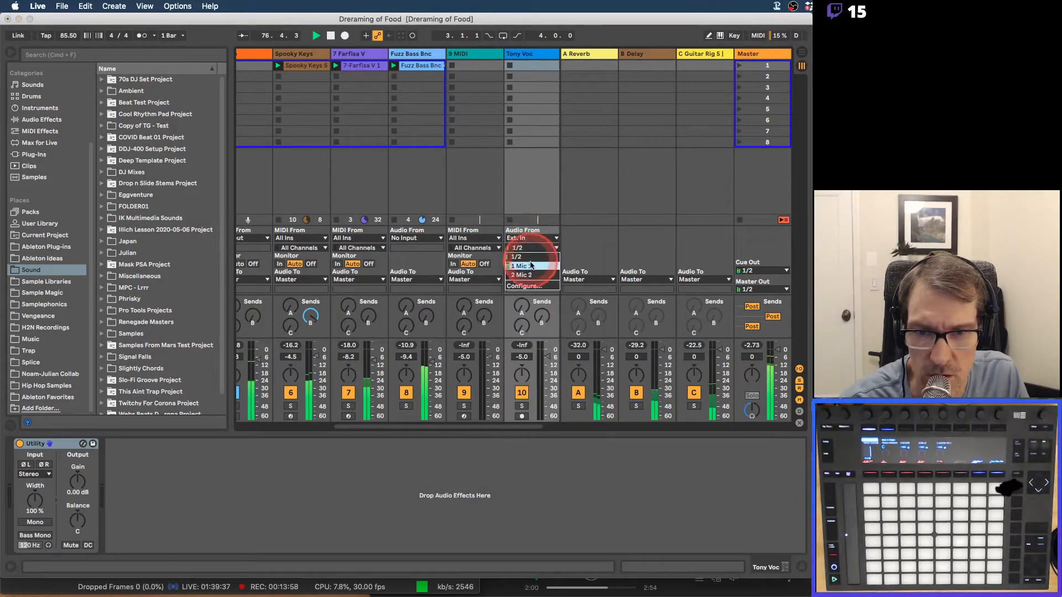
{"action": "left_click", "coordinate": [530, 267]}
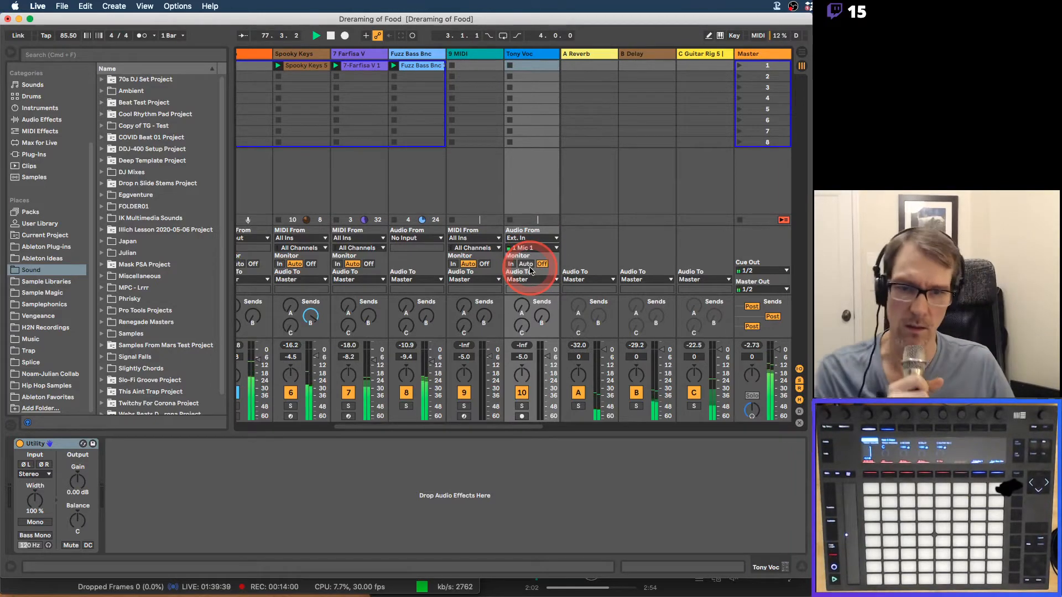
Arm the vocal track, record a two-bar vocal clip in its first slot, and set the track volume to 0 dB.
{"action": "left_click", "coordinate": [522, 416]}
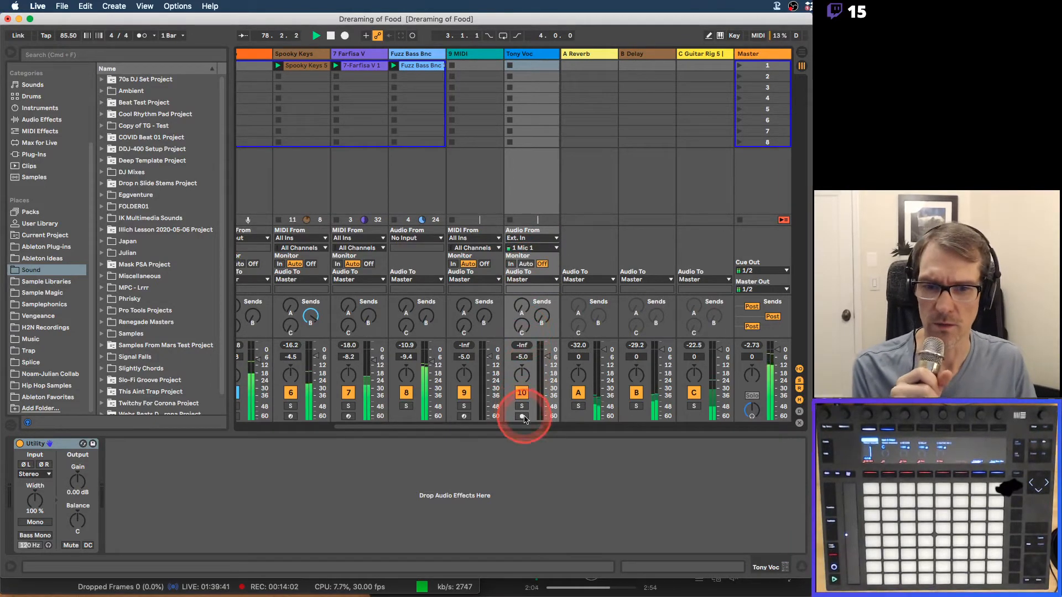
{"action": "left_click", "coordinate": [509, 66]}
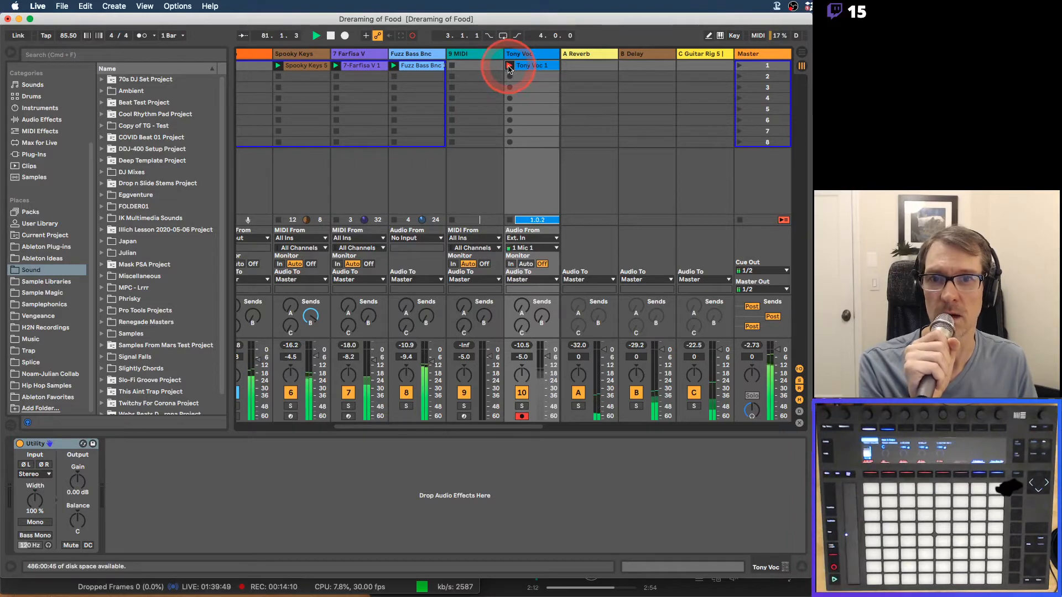
{"action": "left_click", "coordinate": [519, 67]}
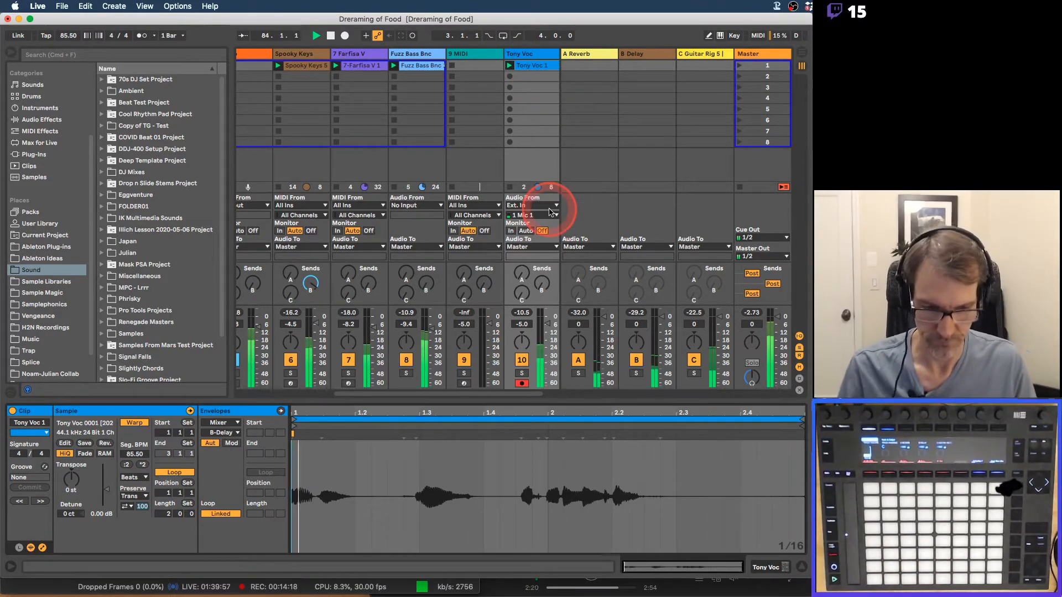
{"action": "left_click", "coordinate": [557, 323]}
{"action": "left_click", "coordinate": [551, 325]}
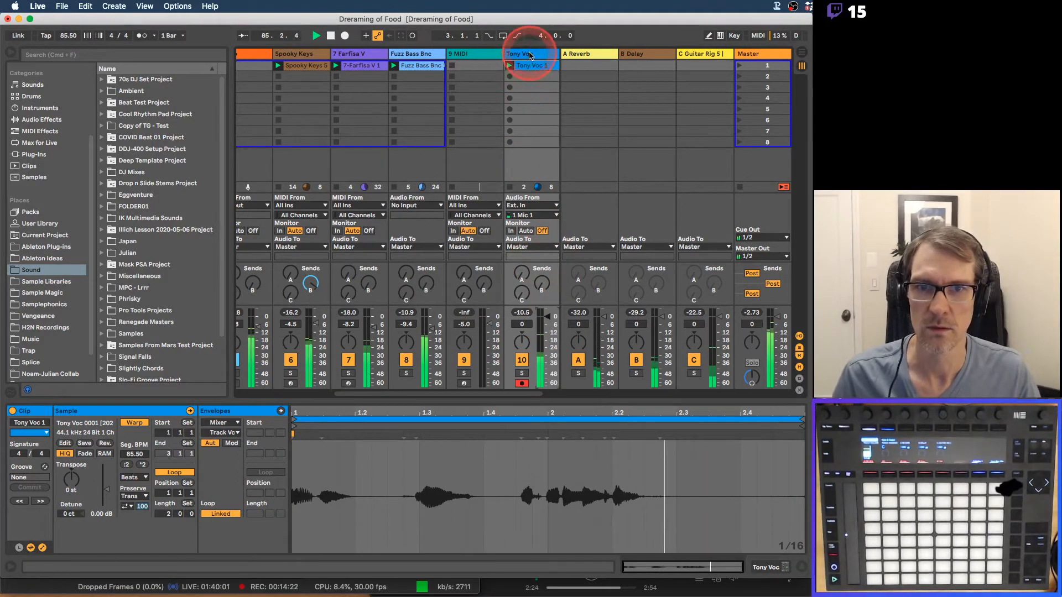
Set the vocal clip's warp mode to Complex Pro, its envelope to 48 and its transposition to -7 st.
{"action": "left_click", "coordinate": [137, 478]}
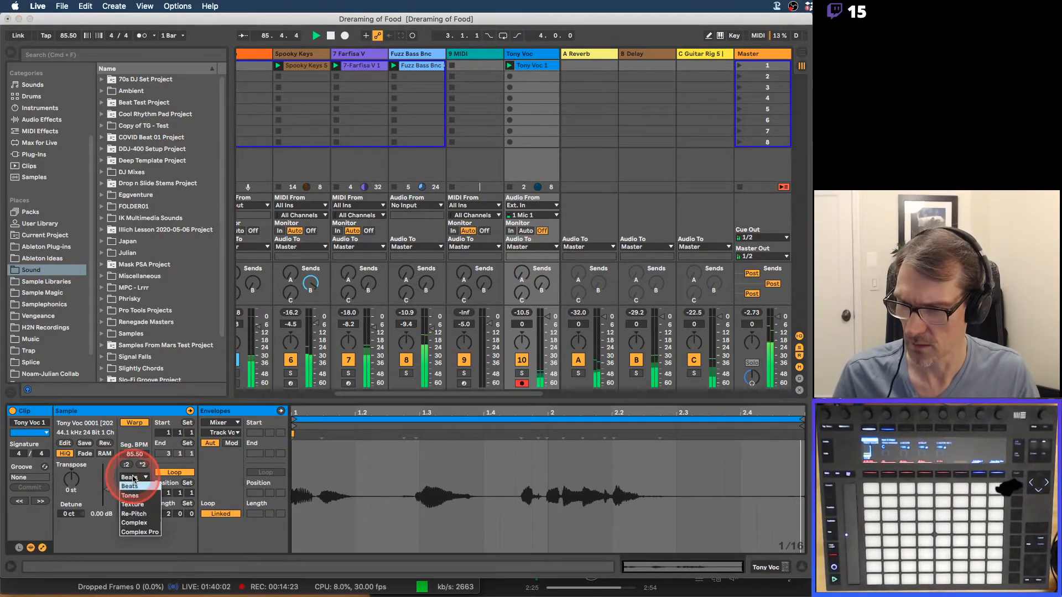
{"action": "left_click", "coordinate": [131, 510]}
{"action": "left_click", "coordinate": [72, 480]}
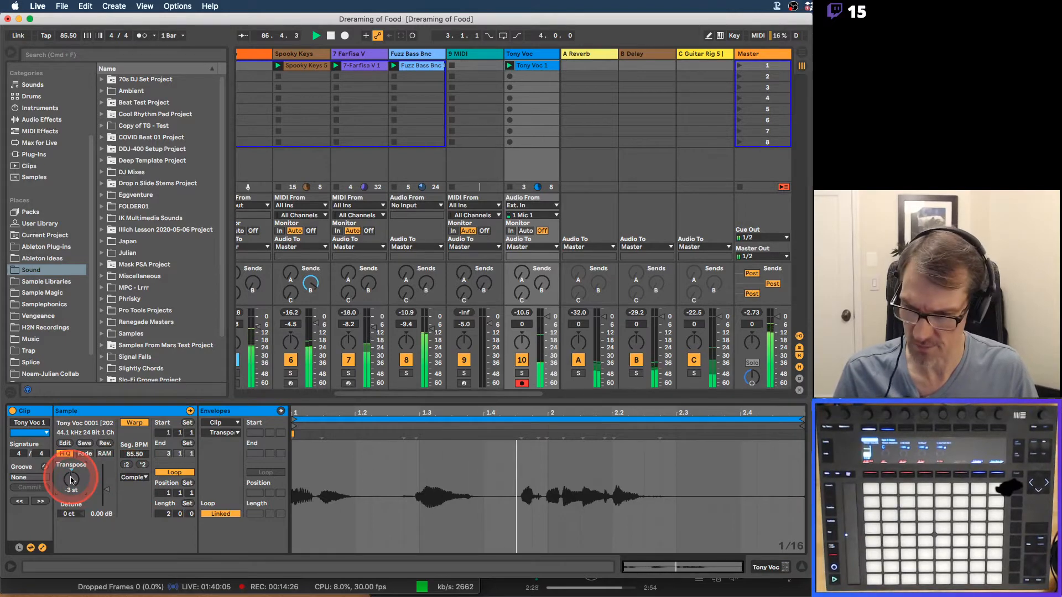
{"action": "left_click", "coordinate": [136, 478]}
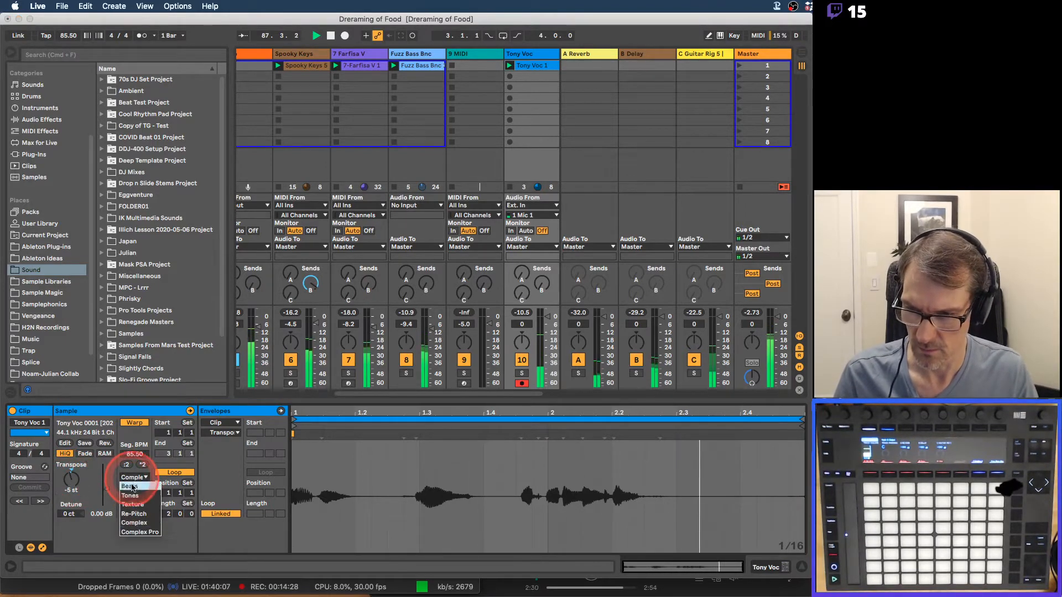
{"action": "left_click", "coordinate": [122, 532]}
{"action": "left_click", "coordinate": [137, 477]}
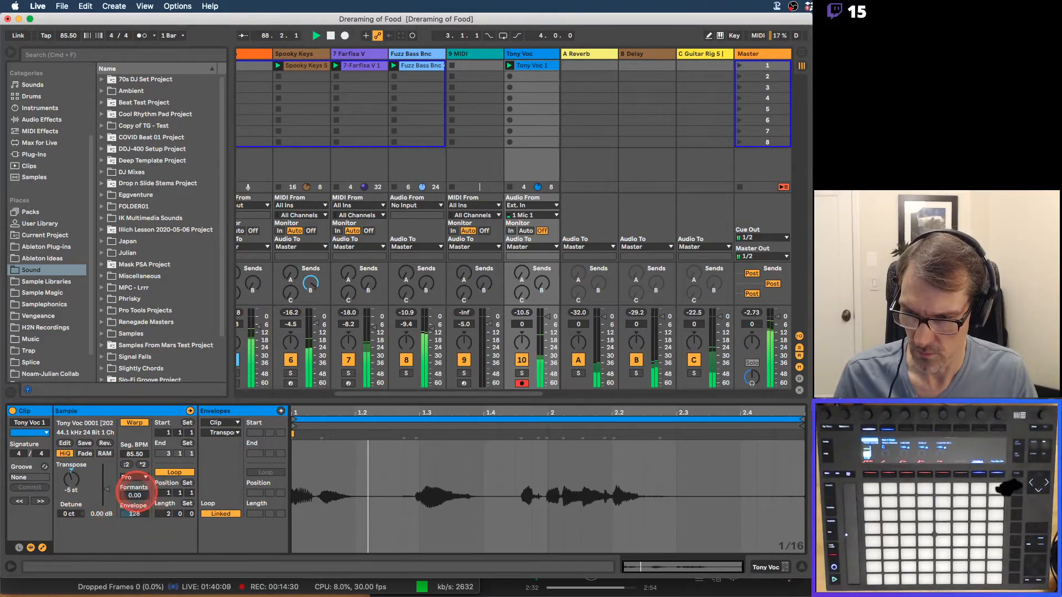
{"action": "left_click", "coordinate": [138, 513]}
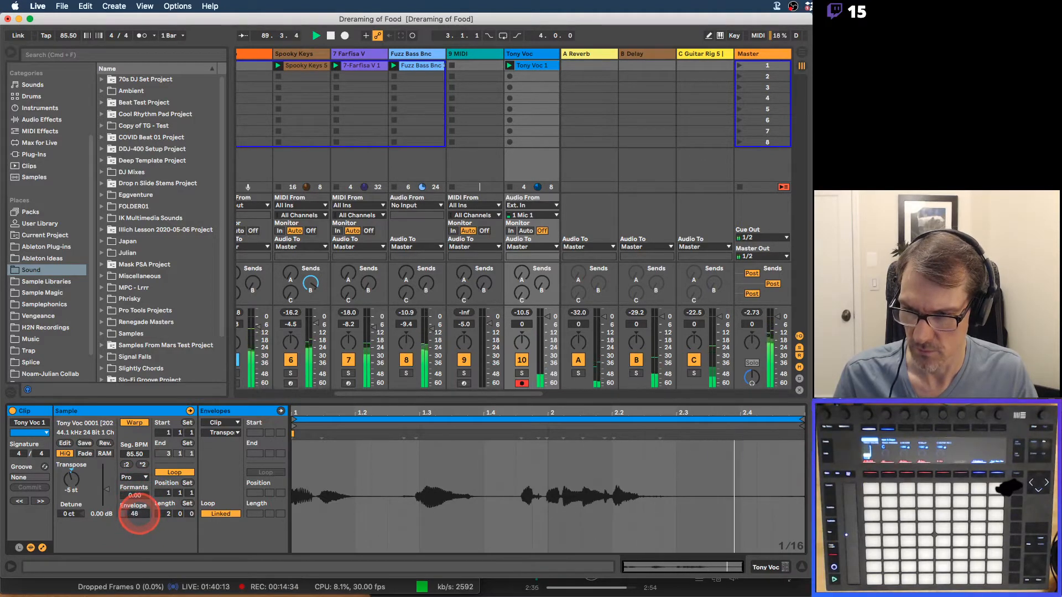
{"action": "left_click_drag", "start_coordinate": [76, 486], "coordinate": [134, 516]}
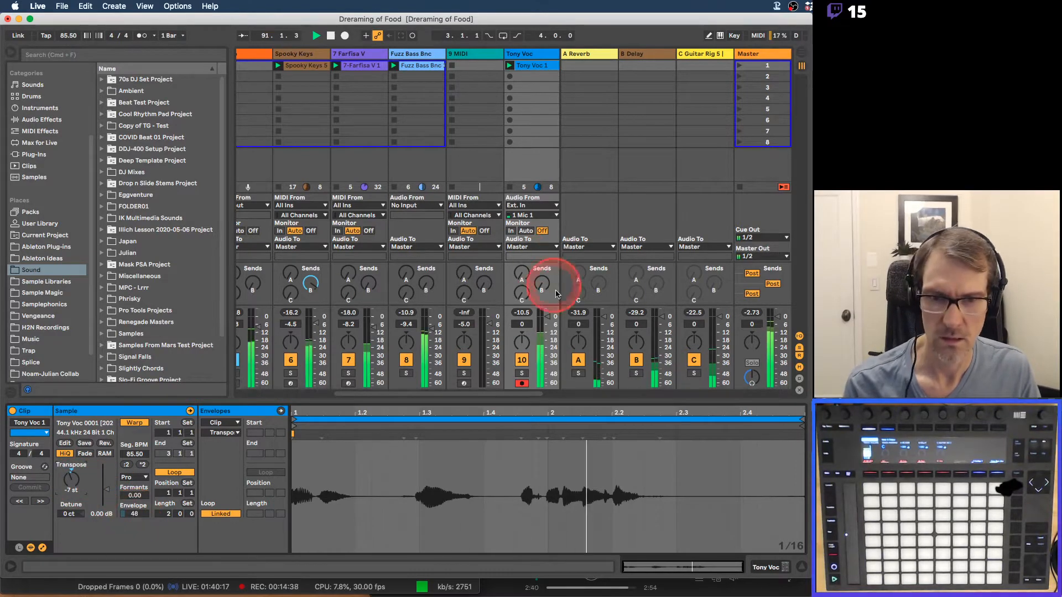
Add the iZotope Stutter Edit plug-in to the vocal track from the plug-in library.
{"action": "left_click", "coordinate": [522, 52]}
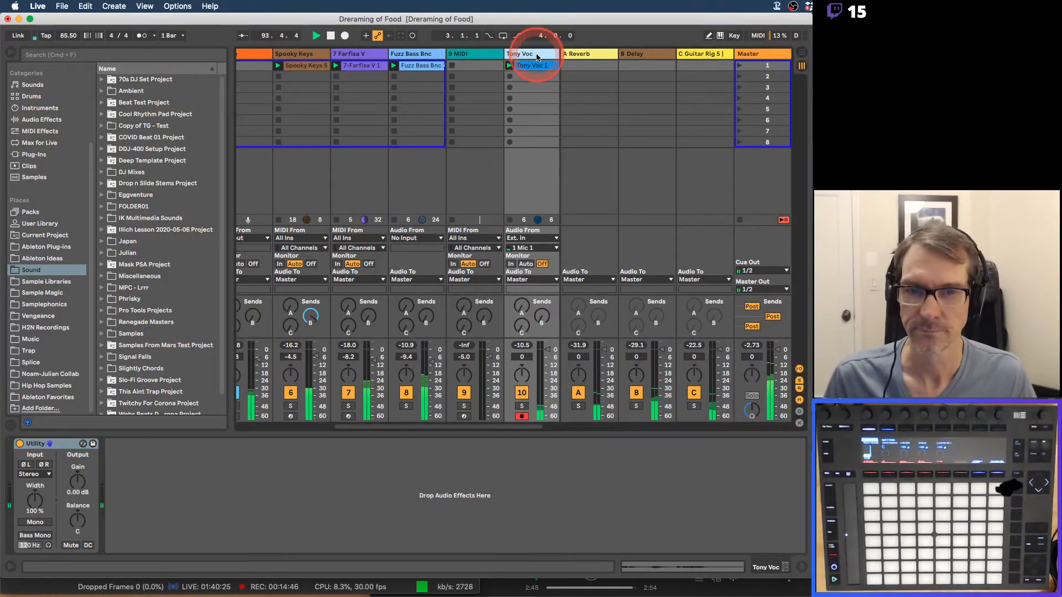
{"action": "key", "text": "shift+Tab"}
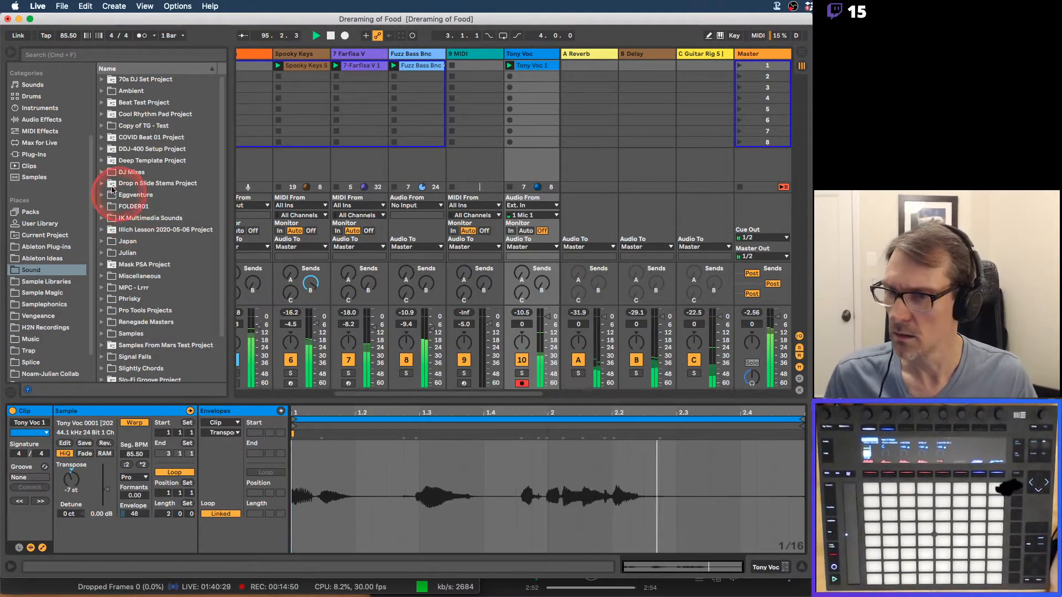
{"action": "scroll", "coordinate": [59, 167], "scroll_direction": "up", "scroll_amount": 5}
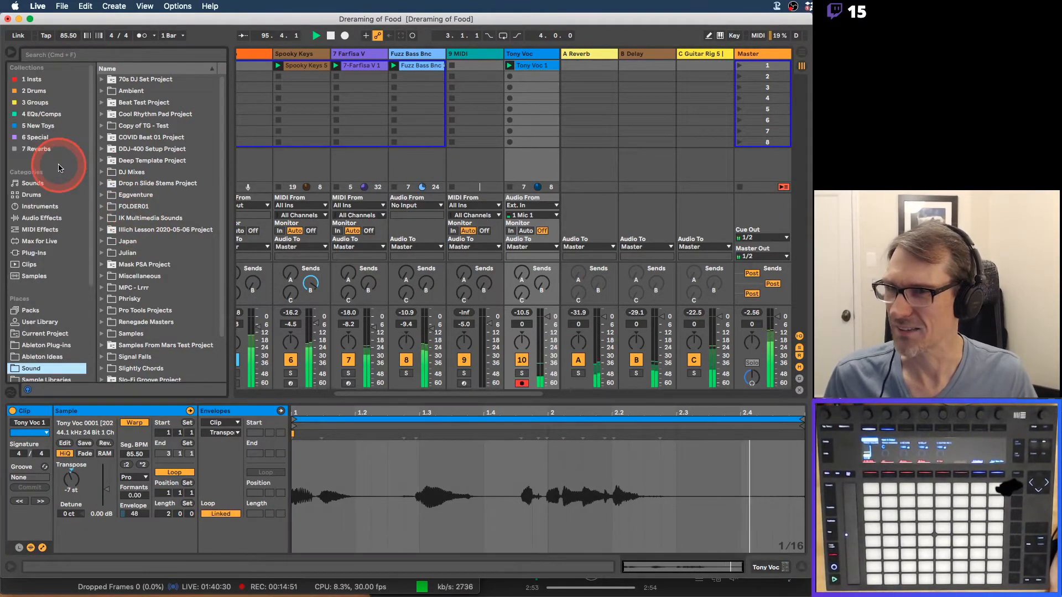
{"action": "left_click", "coordinate": [36, 252]}
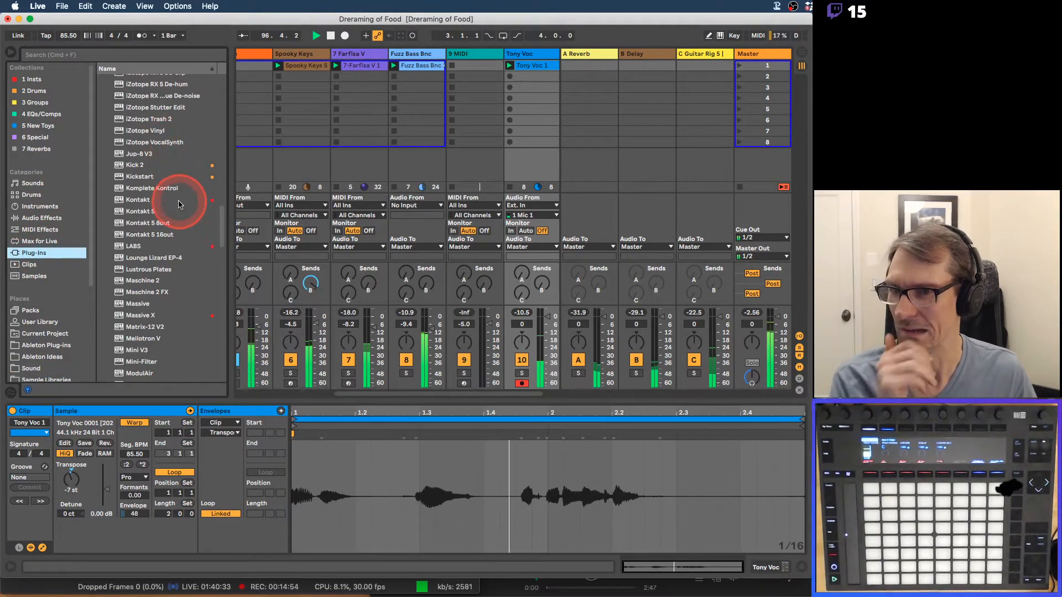
{"action": "scroll", "coordinate": [178, 204], "scroll_direction": "up", "scroll_amount": 8}
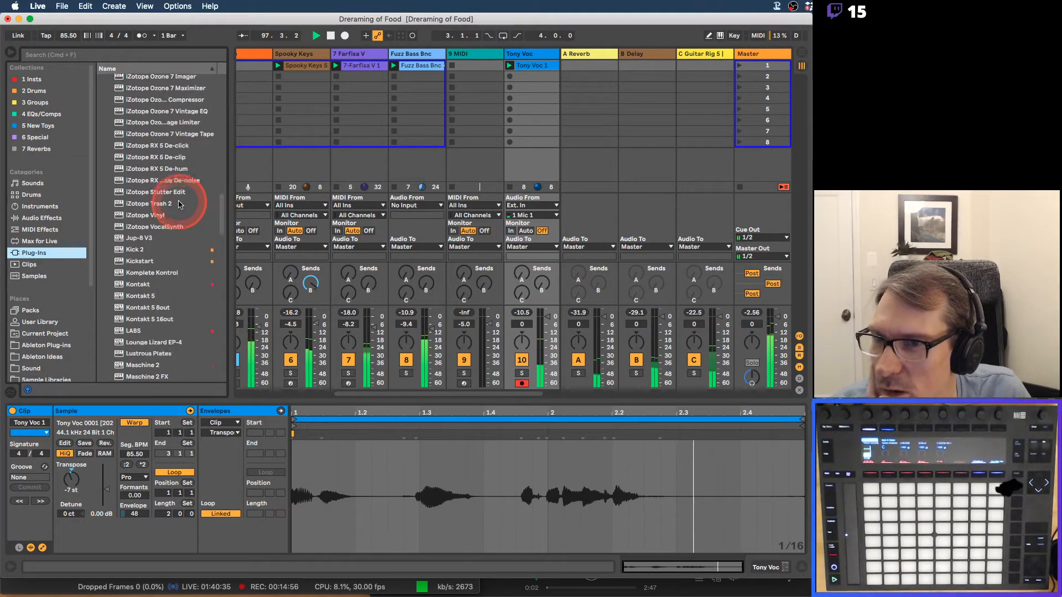
{"action": "scroll", "coordinate": [179, 204], "scroll_direction": "up", "scroll_amount": 5}
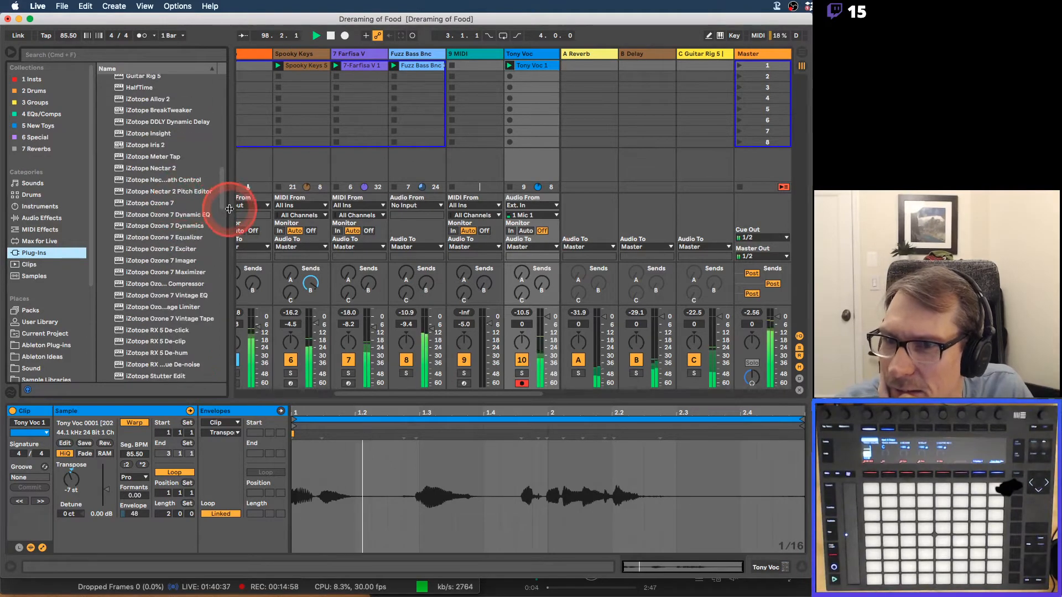
{"action": "left_click_drag", "start_coordinate": [225, 218], "coordinate": [254, 223]}
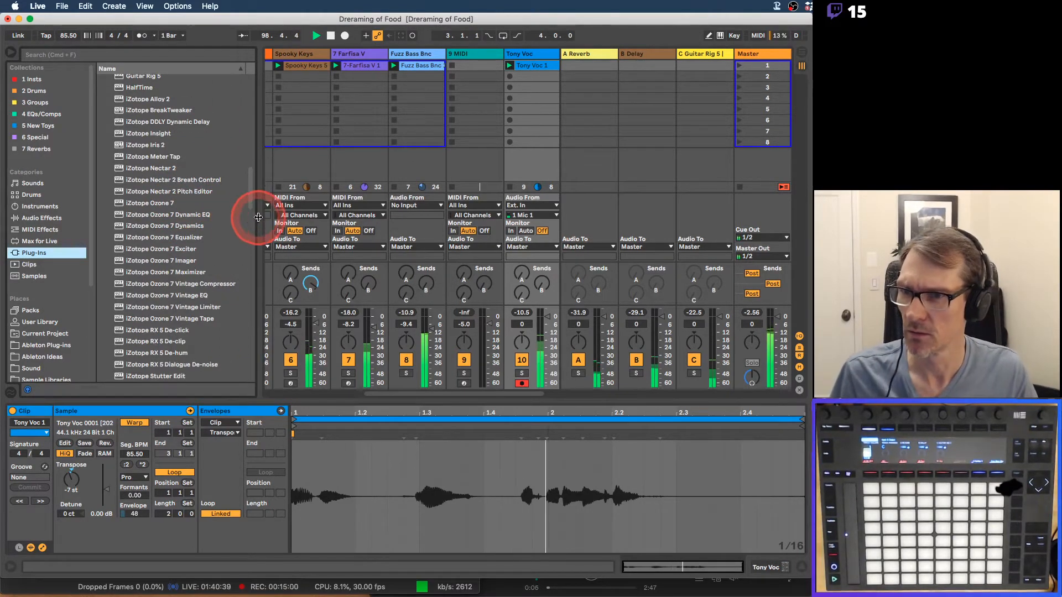
{"action": "scroll", "coordinate": [225, 209], "scroll_direction": "up", "scroll_amount": 2}
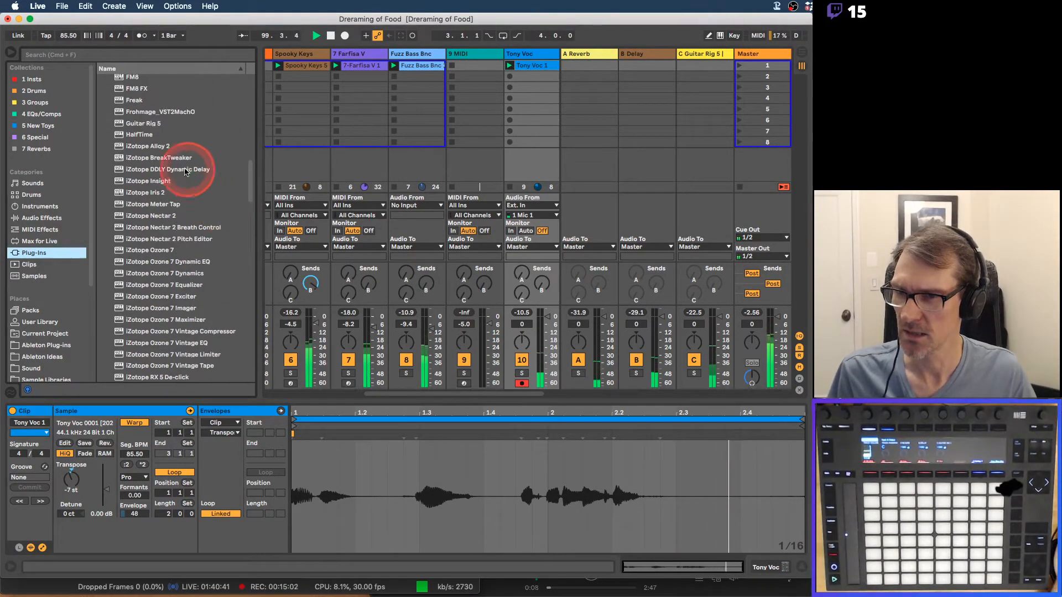
{"action": "left_click_drag", "start_coordinate": [166, 158], "coordinate": [491, 55]}
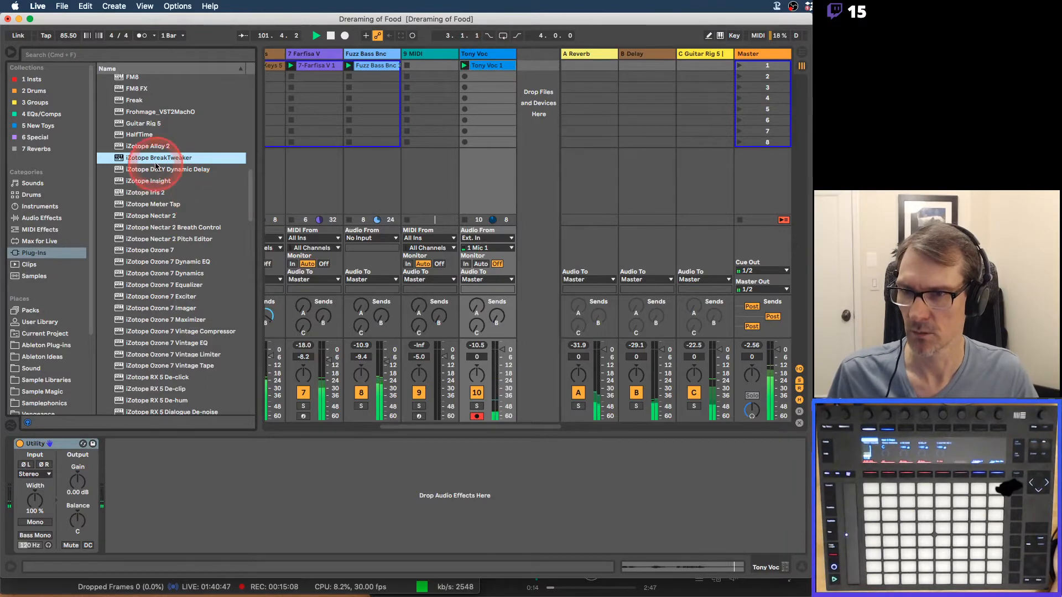
{"action": "left_click_drag", "start_coordinate": [142, 158], "coordinate": [203, 170]}
{"action": "scroll", "coordinate": [206, 178], "scroll_direction": "down", "scroll_amount": 3}
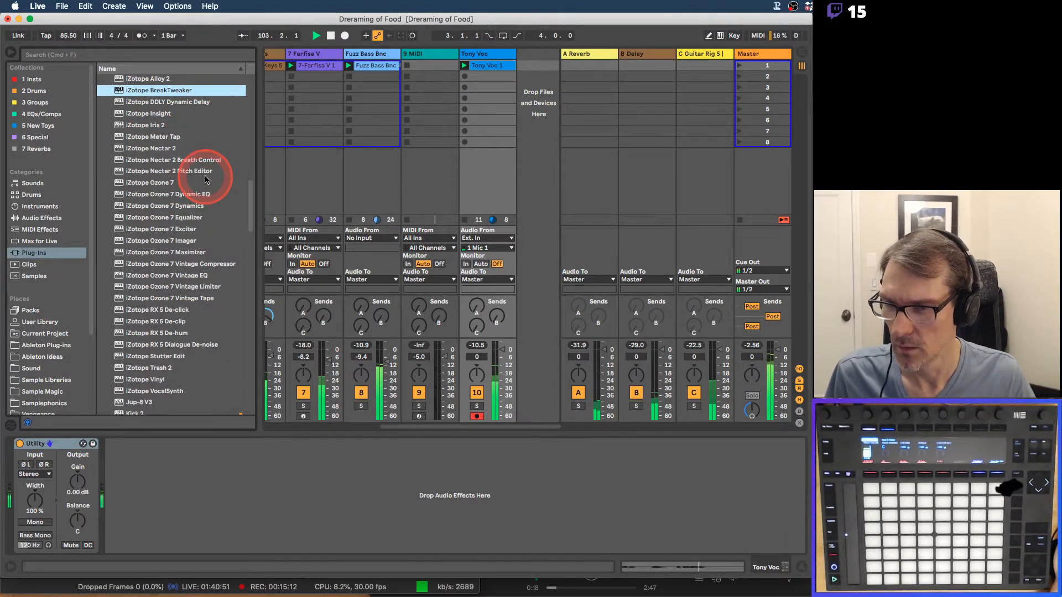
{"action": "left_click_drag", "start_coordinate": [153, 356], "coordinate": [483, 102]}
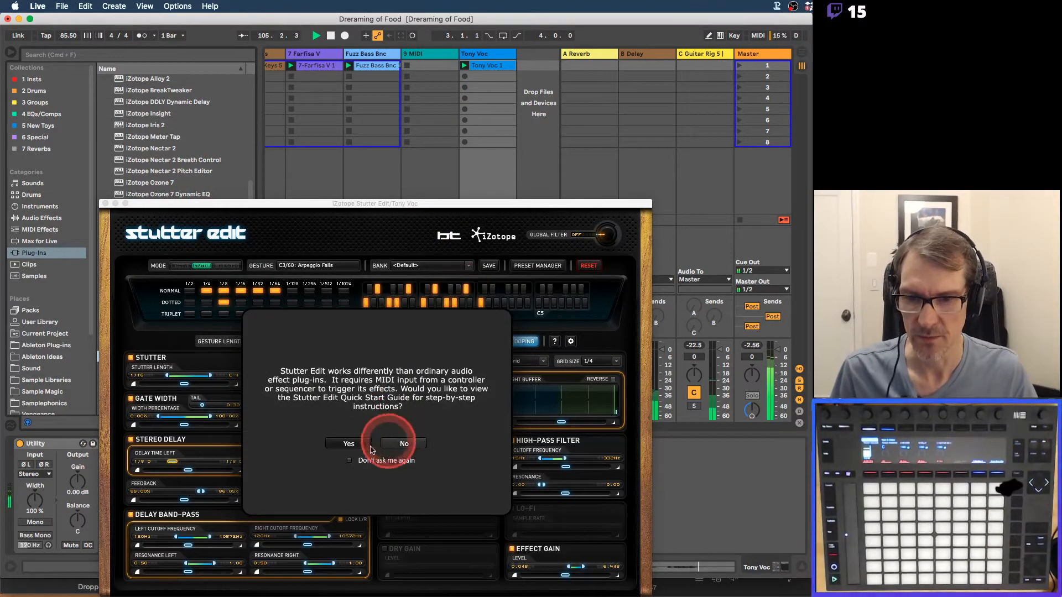
Decline the Stutter Edit quick start guide without being asked again, and move the plug-in window clear of the tracks.
{"action": "left_click", "coordinate": [349, 460]}
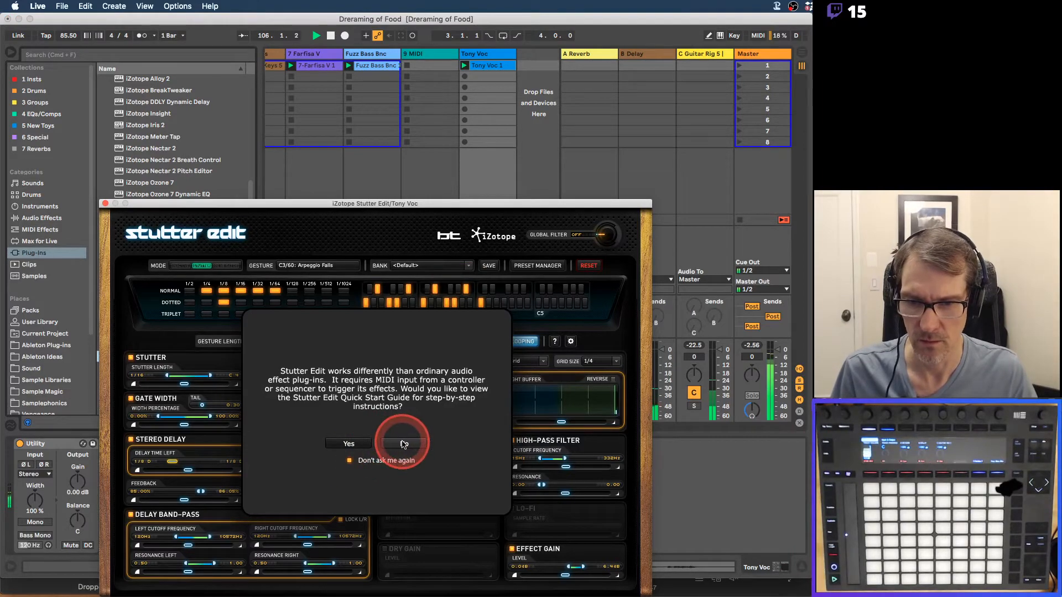
{"action": "left_click", "coordinate": [404, 444]}
{"action": "left_click_drag", "start_coordinate": [333, 204], "coordinate": [811, 54]}
Remove the Utility device from the 9 MIDI track and route its MIDI output to iZotope Stutter Edit on the vocal track.
{"action": "left_click", "coordinate": [429, 54]}
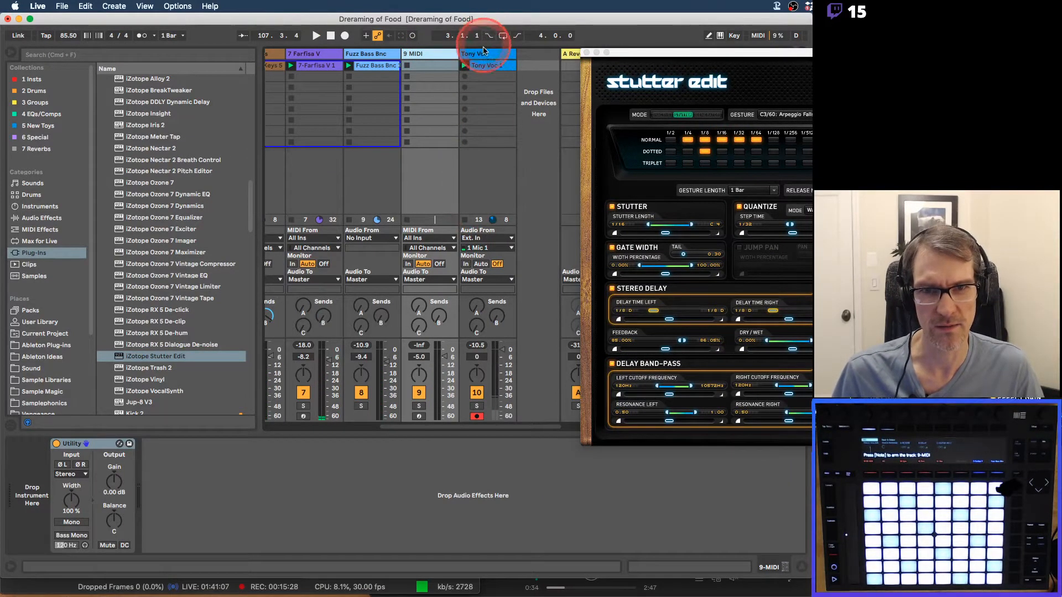
{"action": "left_click", "coordinate": [503, 57]}
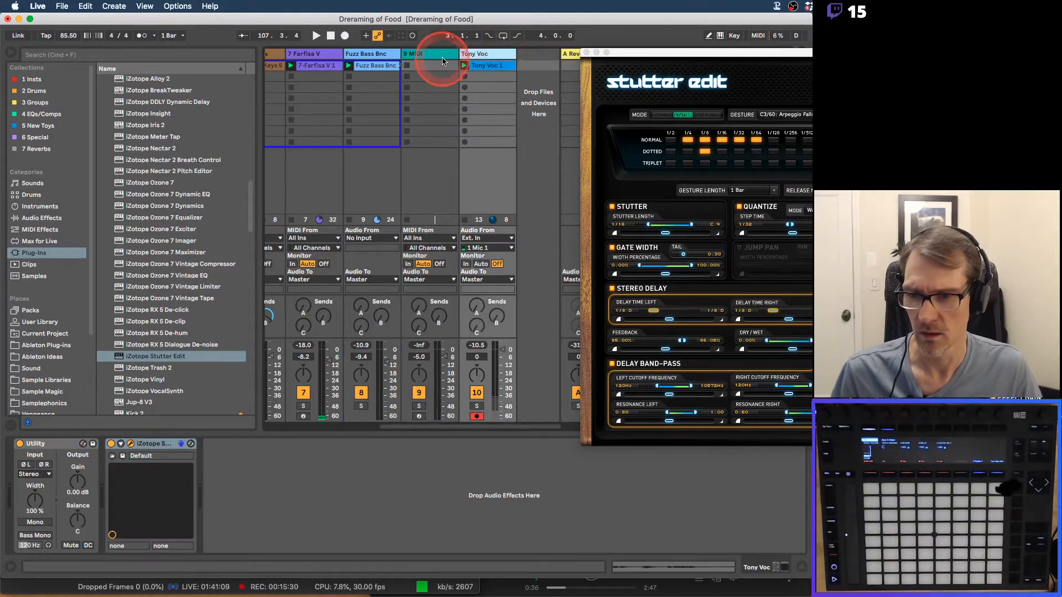
{"action": "left_click", "coordinate": [444, 56]}
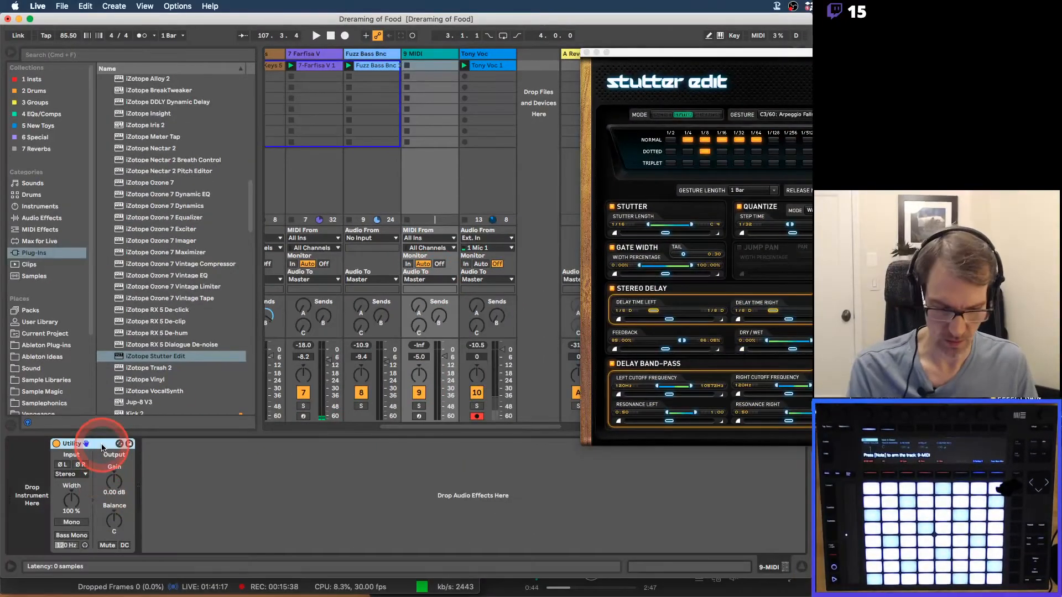
{"action": "key", "text": "Delete"}
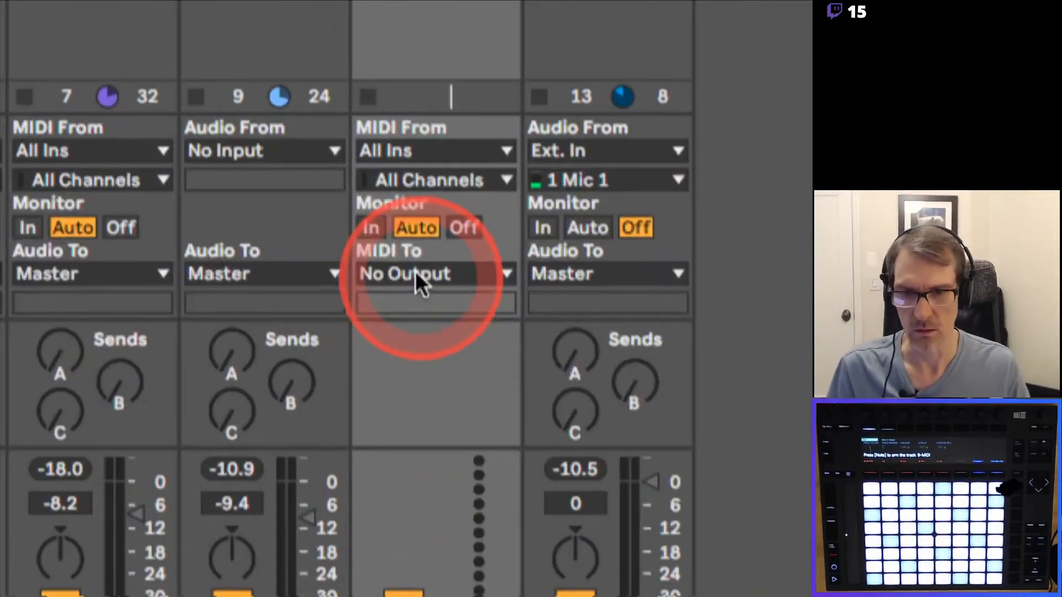
{"action": "left_click", "coordinate": [427, 282]}
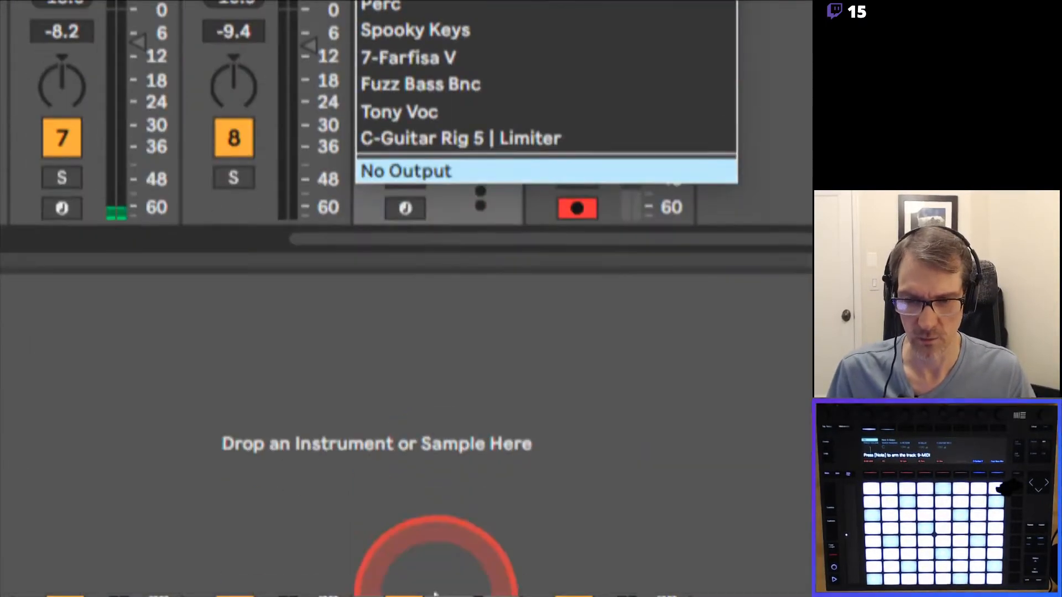
{"action": "left_click", "coordinate": [446, 481]}
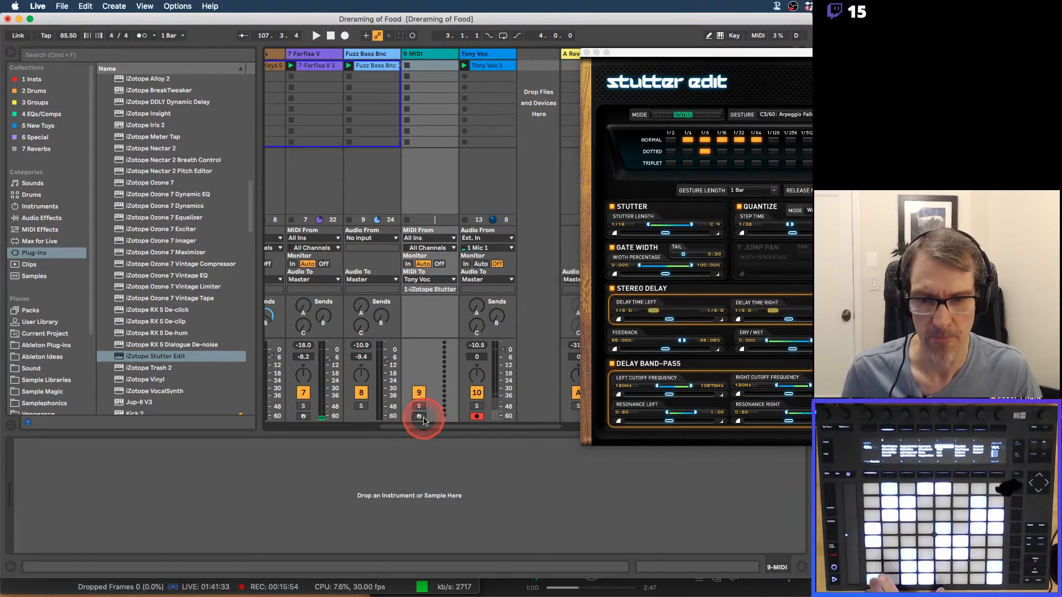
View the default bank's gestures in Stutter Edit's Preset Manager and move both plug-in windows aside.
{"action": "left_click_drag", "start_coordinate": [682, 53], "coordinate": [234, 54]}
{"action": "left_click", "coordinate": [563, 117]}
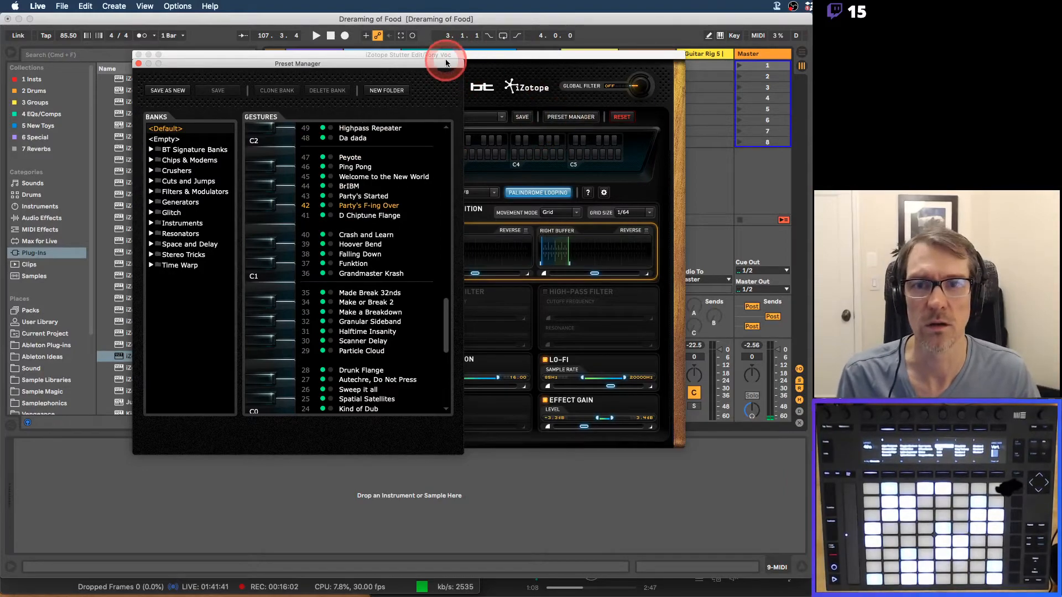
{"action": "left_click_drag", "start_coordinate": [400, 64], "coordinate": [804, 119]}
{"action": "left_click_drag", "start_coordinate": [588, 54], "coordinate": [984, 133]}
Copy the Limiter from the C Guitar Rig 5 return track to the vocal track, after Stutter Edit.
{"action": "left_click", "coordinate": [719, 53]}
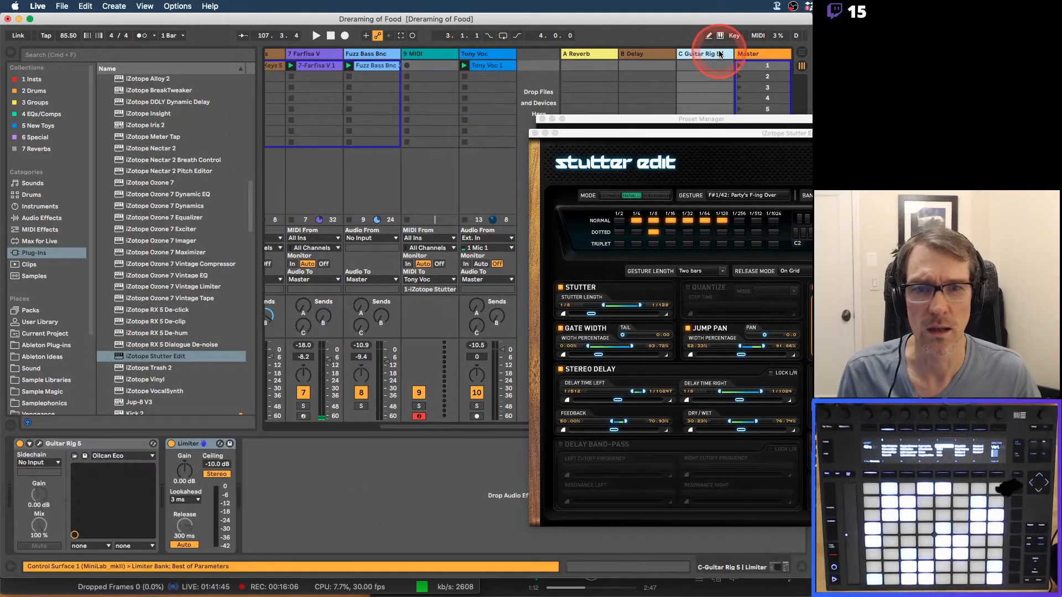
{"action": "left_click", "coordinate": [212, 446]}
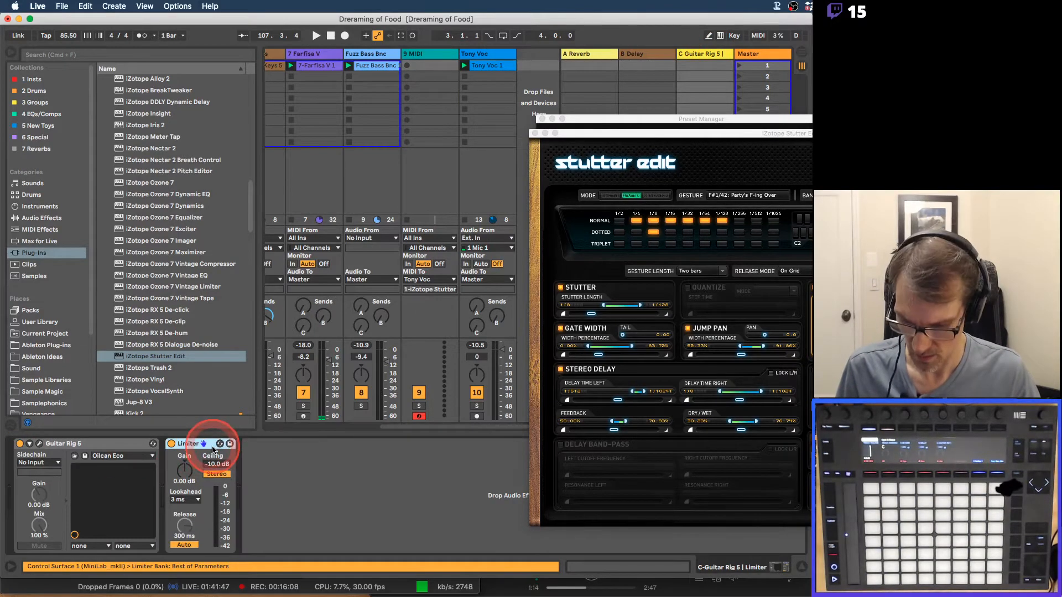
{"action": "left_click", "coordinate": [495, 113]}
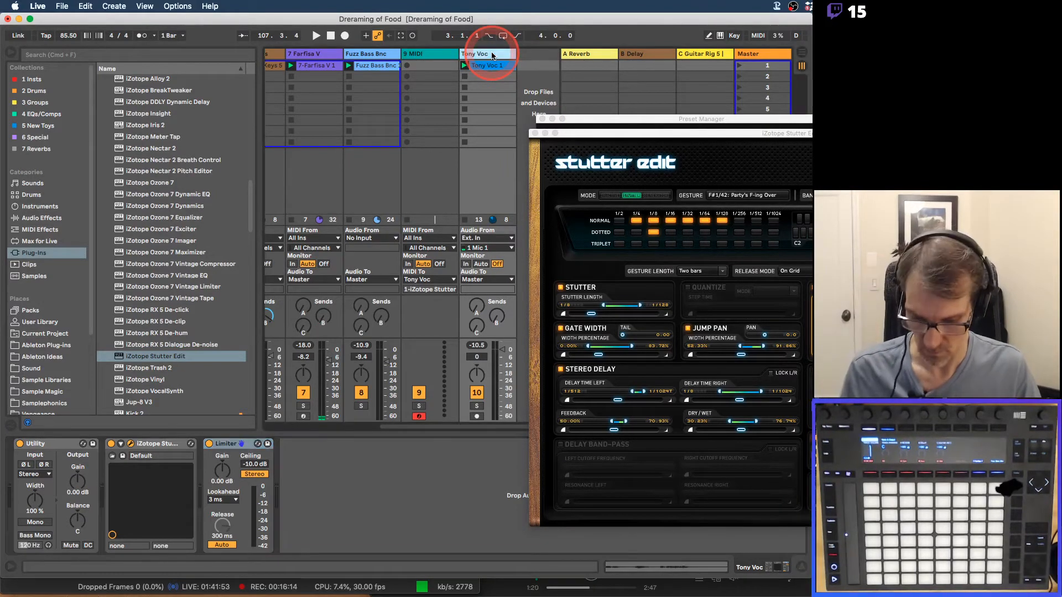
Insert a new audio track after the vocal track and name it Voc FX Bnc.
{"action": "key", "text": "super+t"}
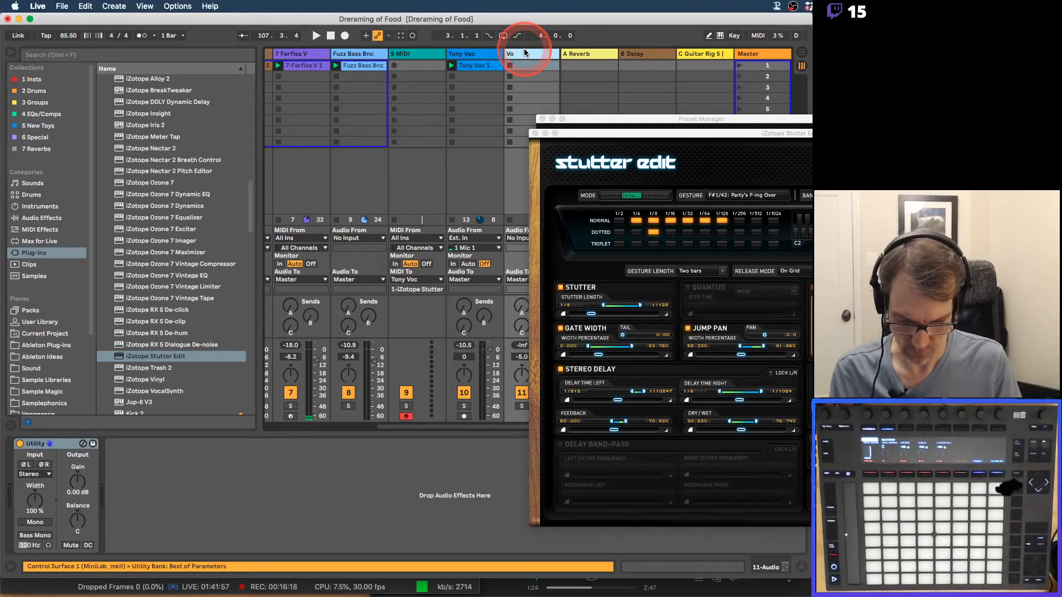
{"action": "type", "text": "c FX Bnc"}
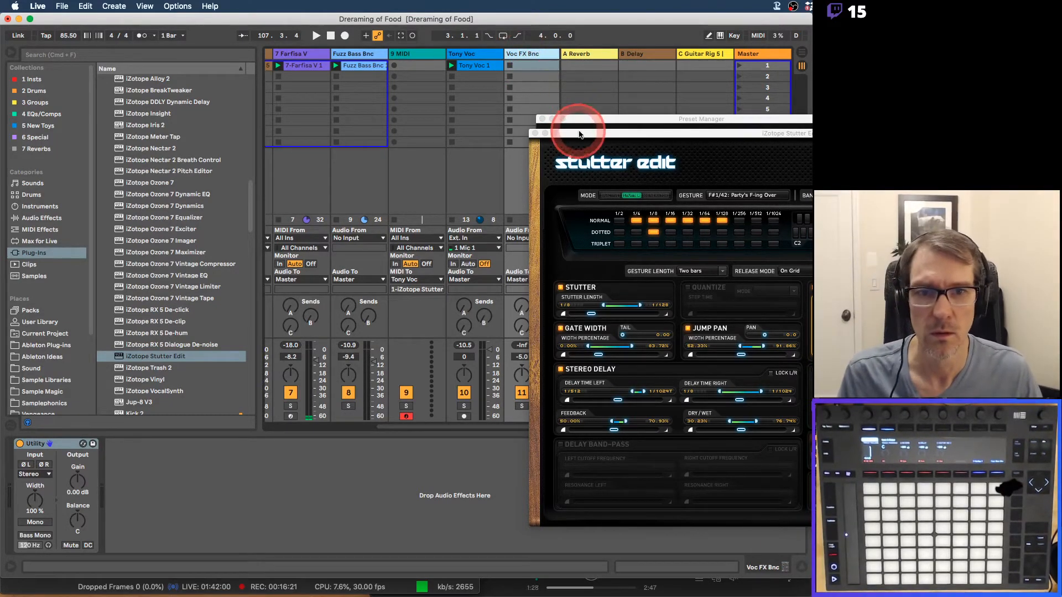
{"action": "left_click_drag", "start_coordinate": [581, 133], "coordinate": [630, 121]}
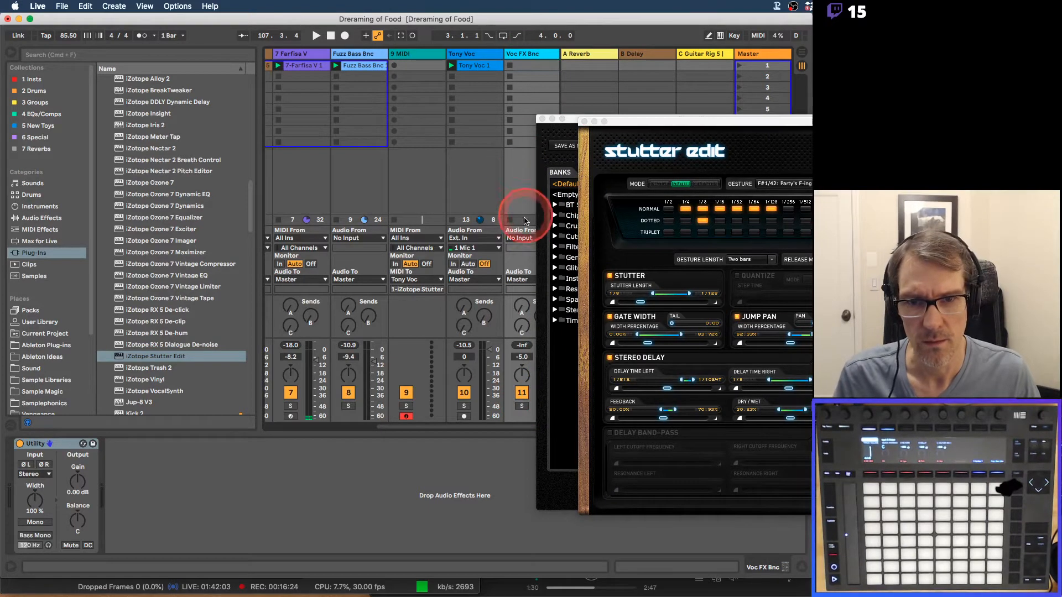
Set the Voc FX Bnc track's audio input to the vocal track, tapped Post FX.
{"action": "left_click", "coordinate": [521, 237]}
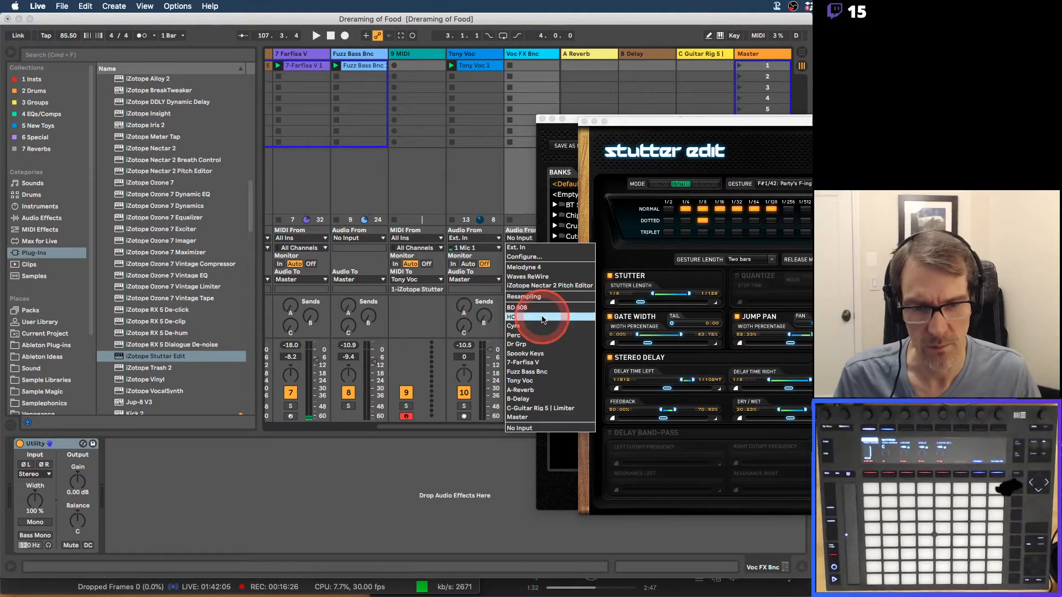
{"action": "left_click", "coordinate": [523, 381]}
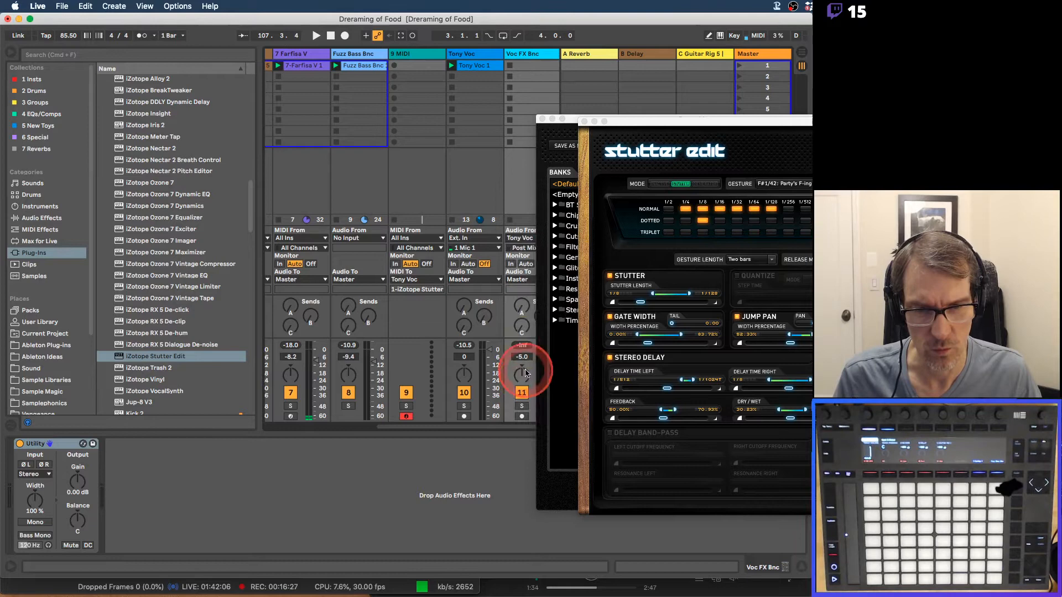
{"action": "left_click", "coordinate": [522, 248]}
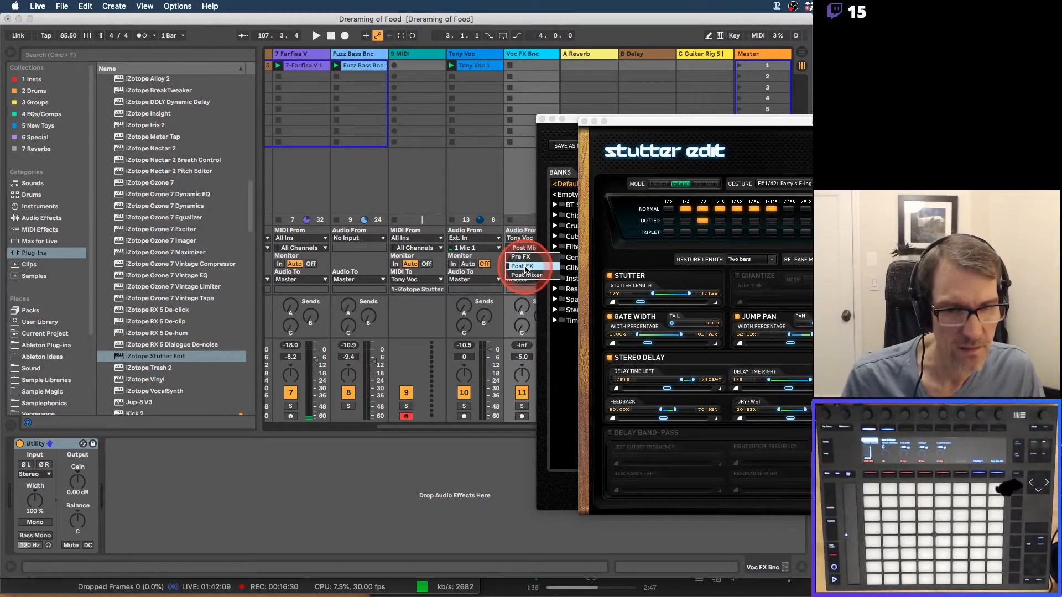
{"action": "left_click", "coordinate": [525, 266]}
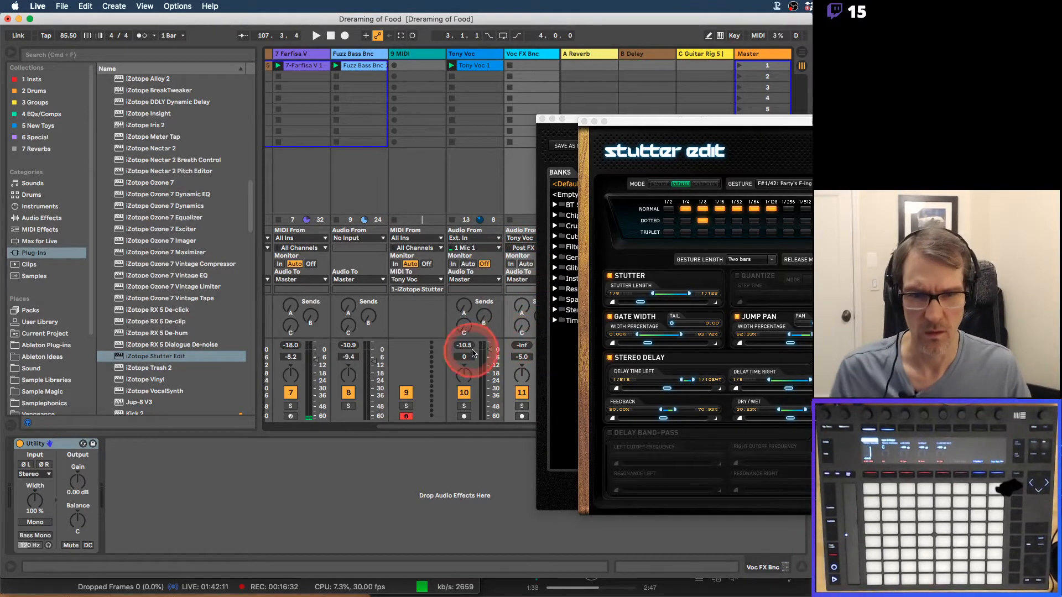
Lower the vocal track's volume to -9.0 dB, then arm Voc FX Bnc and start recording in its first slot.
{"action": "left_click_drag", "start_coordinate": [487, 351], "coordinate": [487, 353]}
{"action": "left_click", "coordinate": [521, 416]}
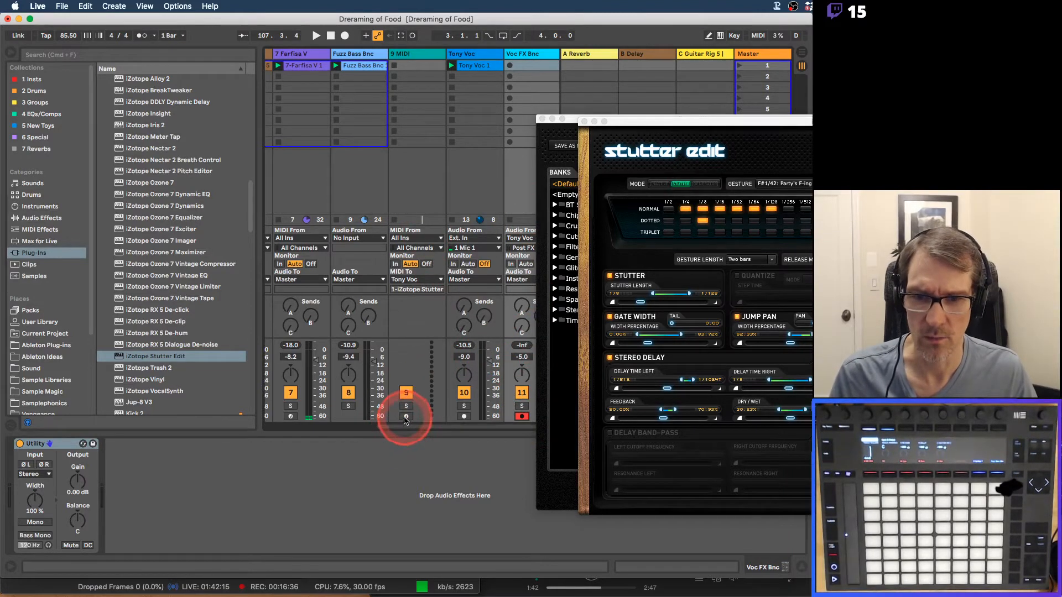
{"action": "left_click", "coordinate": [510, 66]}
Select the 9 MIDI track and trigger Stutter Edit gestures on the vocal during recording, keeping the plug-in window aside.
{"action": "left_click_drag", "start_coordinate": [640, 123], "coordinate": [335, 78]}
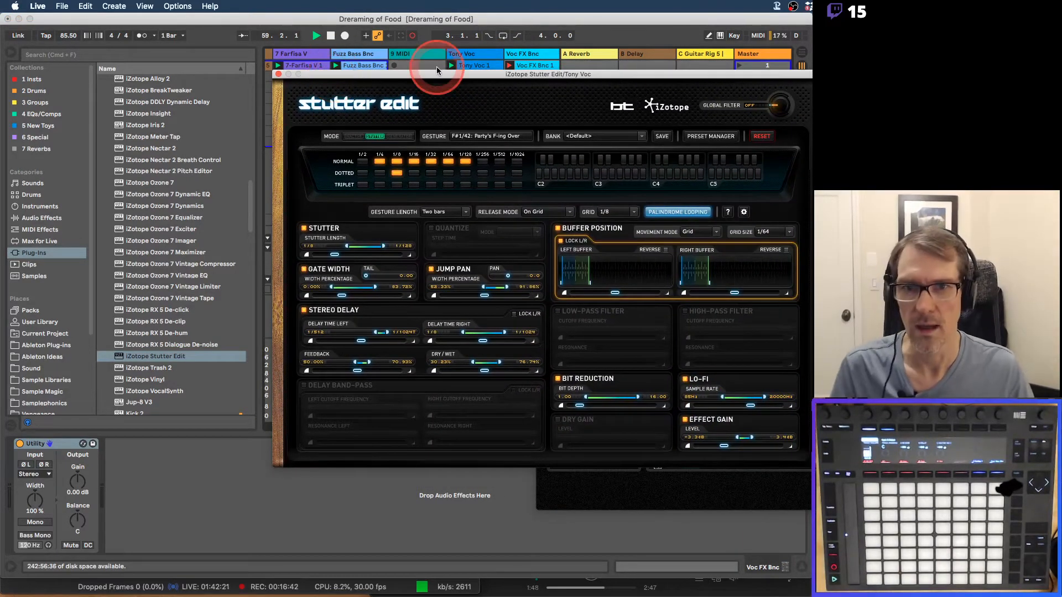
{"action": "left_click", "coordinate": [428, 54]}
{"action": "left_click_drag", "start_coordinate": [459, 73], "coordinate": [667, 48]}
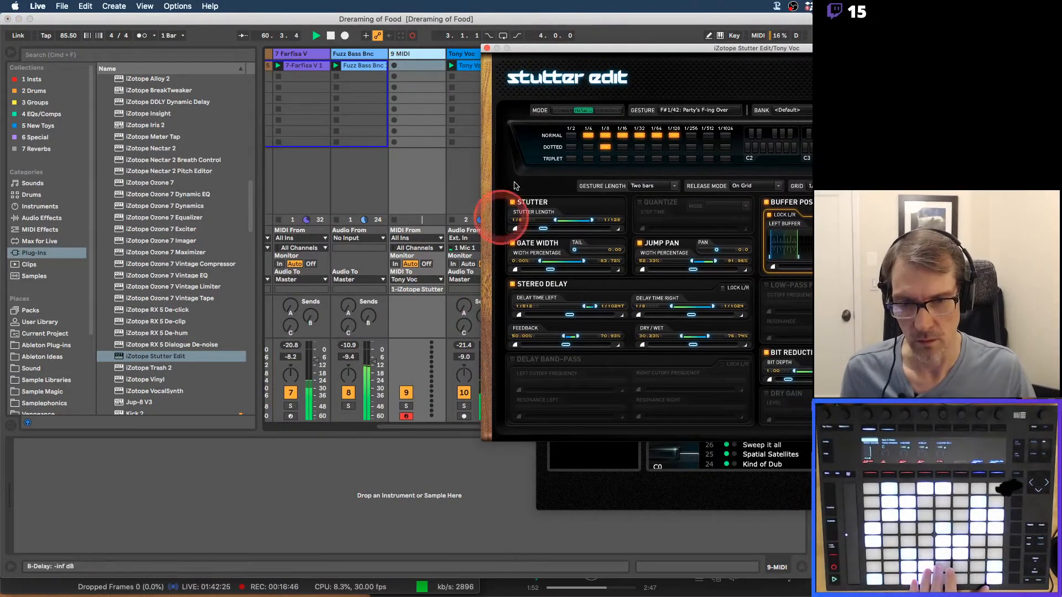
{"action": "left_click_drag", "start_coordinate": [543, 50], "coordinate": [596, 50]}
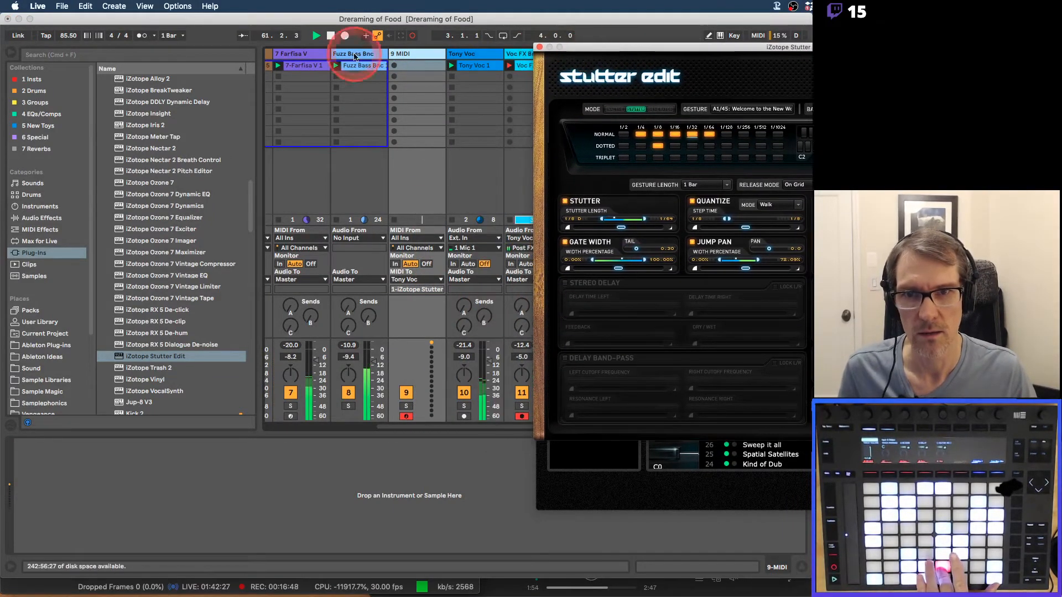
Turn off Automation Arm and raise the vocal track's volume to 0.4 dB.
{"action": "left_click", "coordinate": [378, 37]}
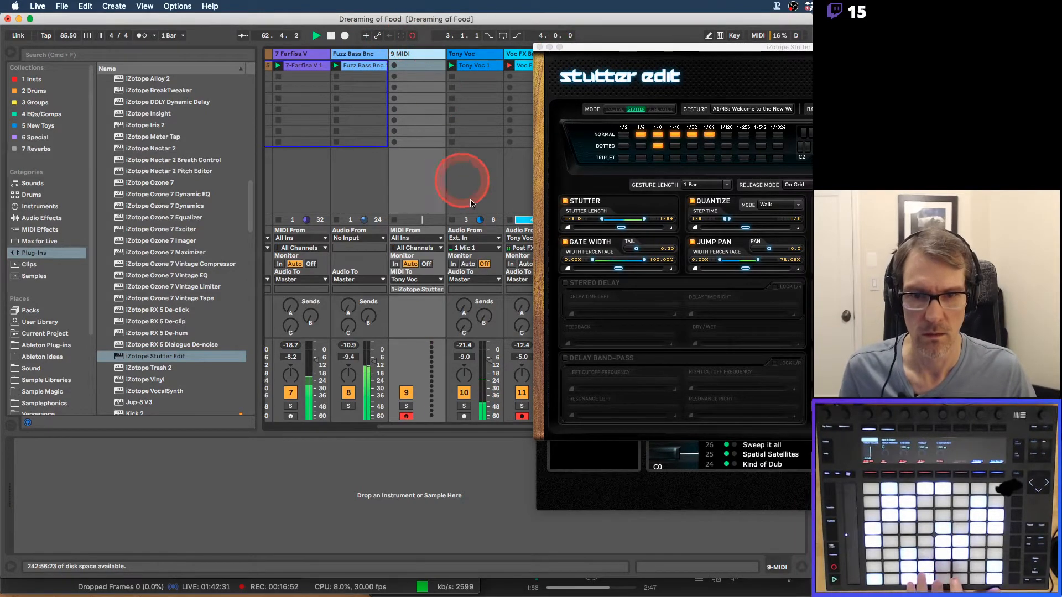
{"action": "left_click_drag", "start_coordinate": [486, 359], "coordinate": [491, 351]}
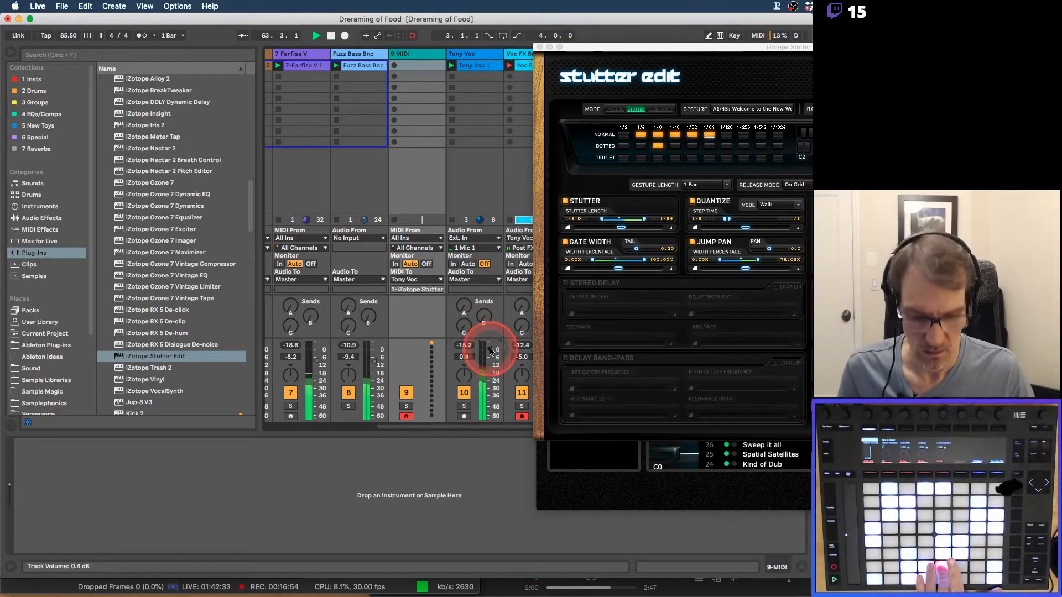
Raise the Limiter's gain on the vocal track to about 4.30 dB while recording continues.
{"action": "left_click", "coordinate": [471, 53]}
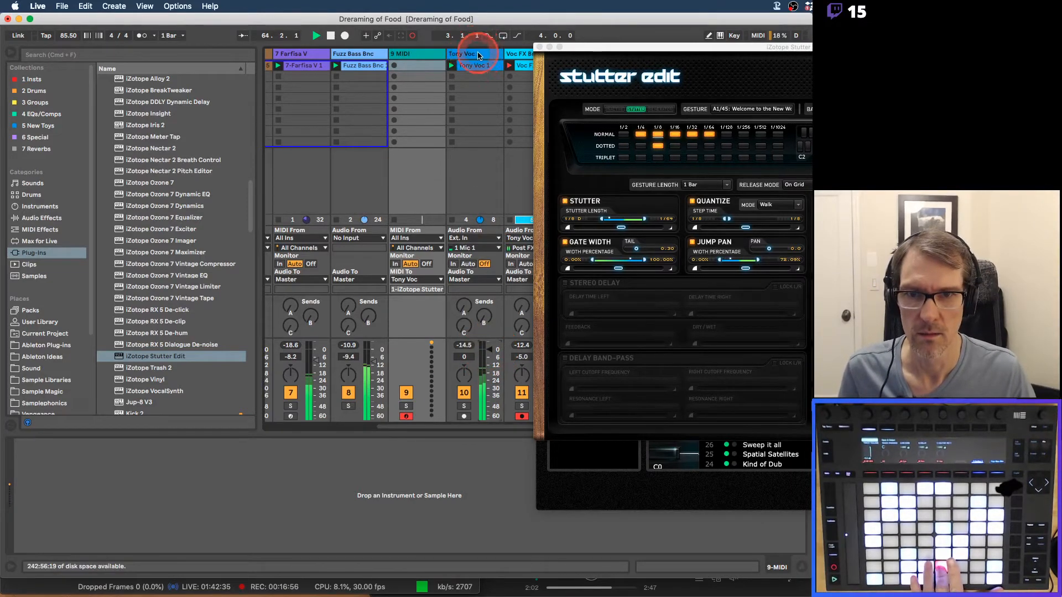
{"action": "left_click_drag", "start_coordinate": [223, 471], "coordinate": [223, 460]}
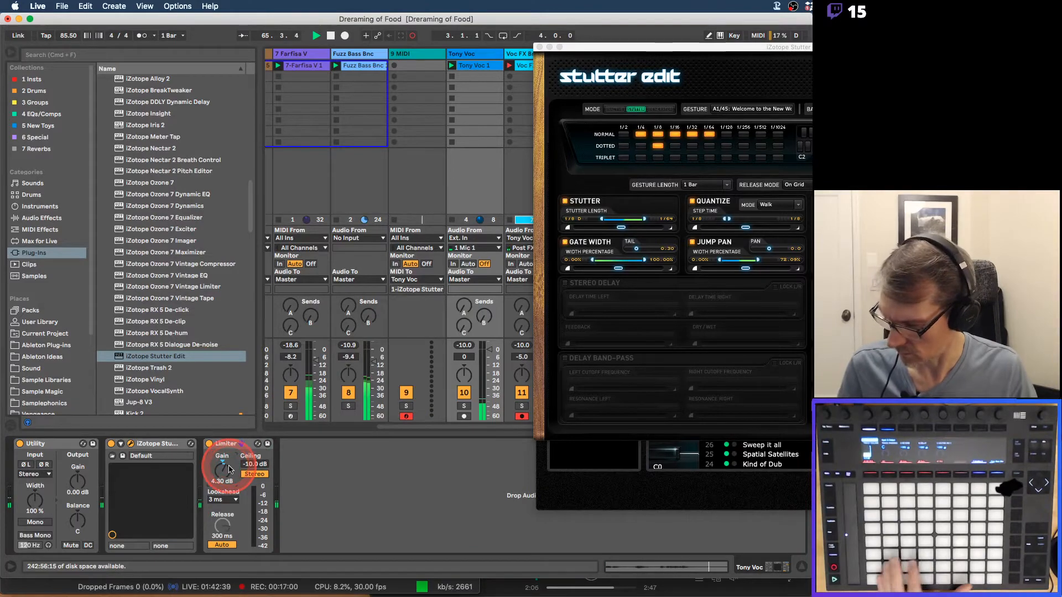
Trigger more gestures from the 9 MIDI track with the whole Stutter Edit window in view, then close the plug-in window.
{"action": "left_click", "coordinate": [424, 54]}
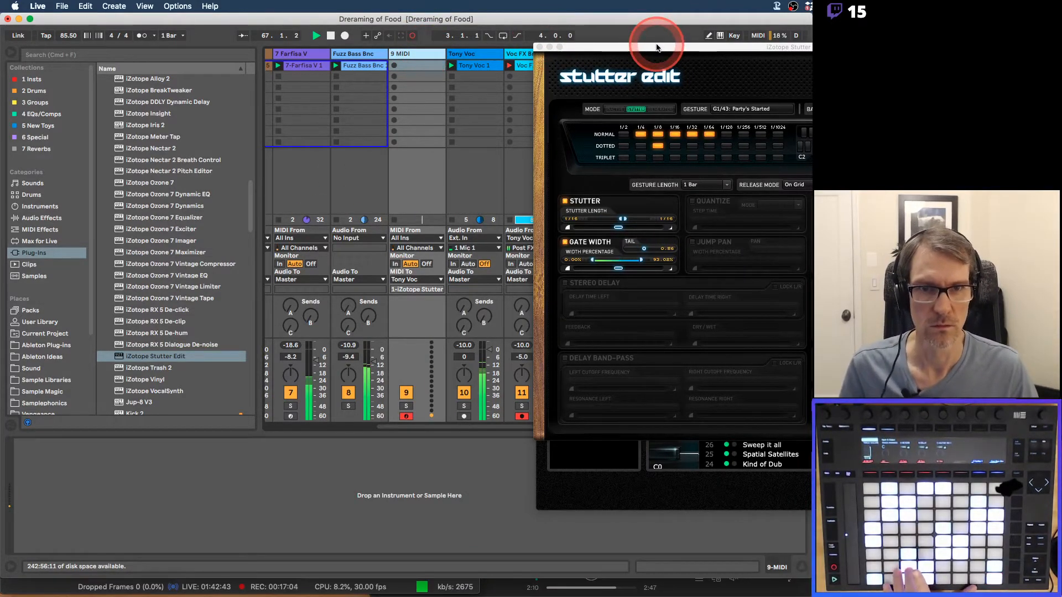
{"action": "left_click_drag", "start_coordinate": [656, 47], "coordinate": [160, 40]}
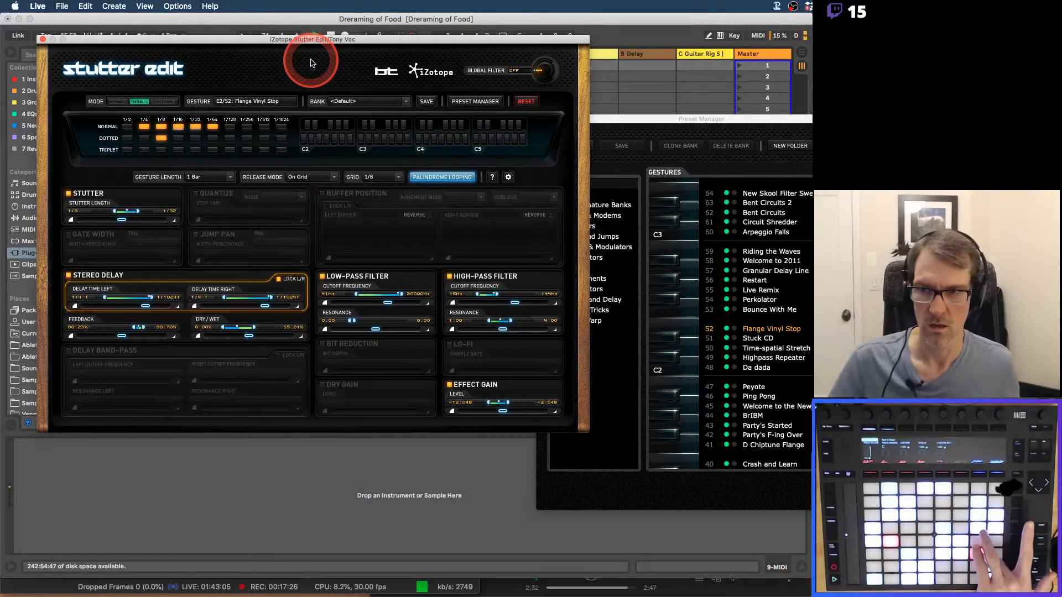
{"action": "left_click", "coordinate": [44, 38]}
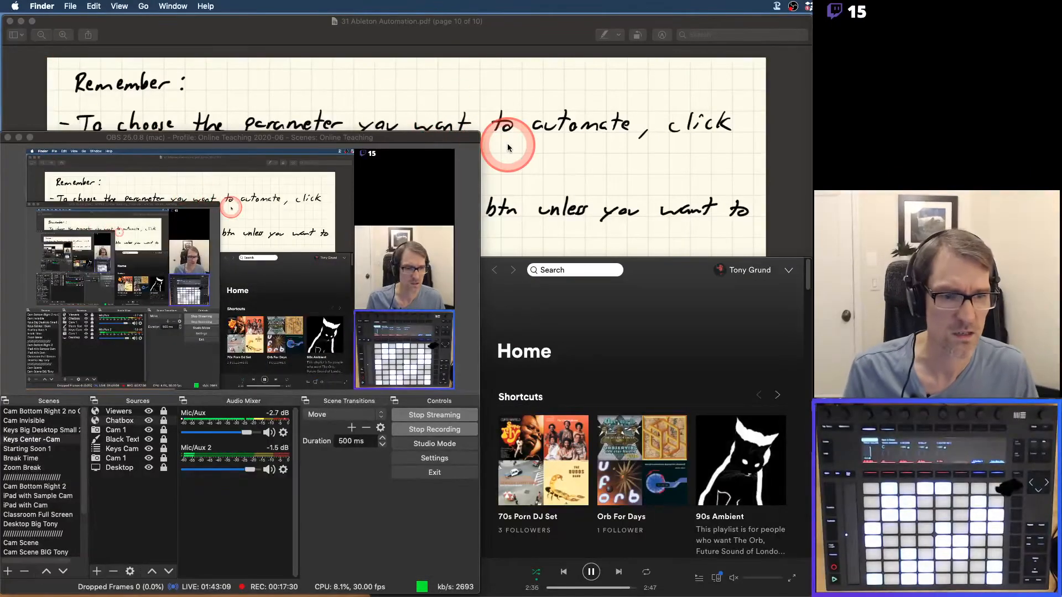
Look through the running applications for Ableton Live.
{"action": "key", "text": "space"}
{"action": "key", "text": "space"}
{"action": "key", "text": "super+Tab"}
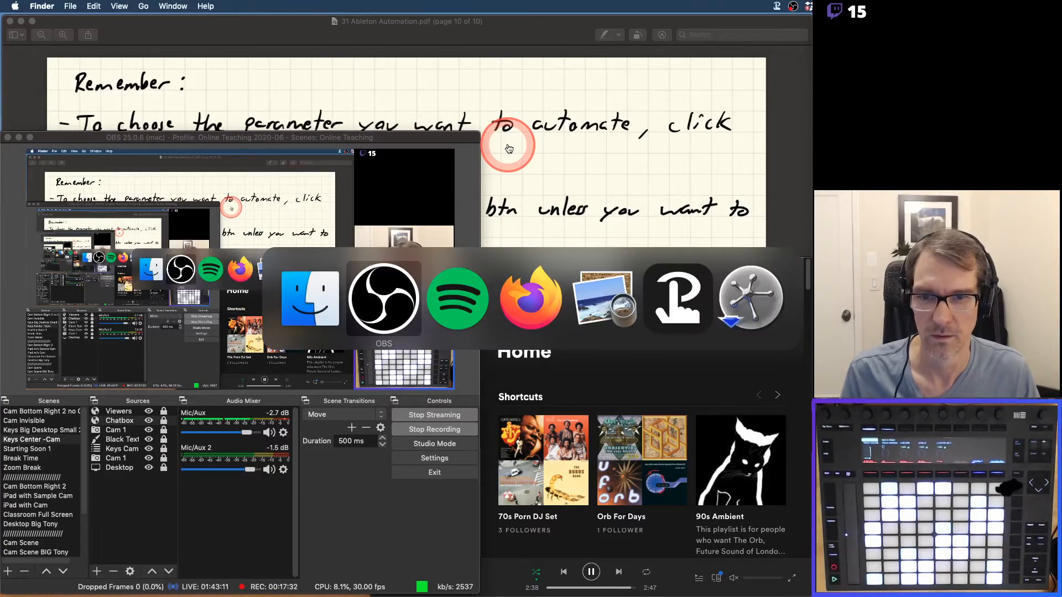
{"action": "key", "text": "super+Tab"}
{"action": "key", "text": "super+Tab"}
{"action": "key", "text": "super+Tab"}
{"action": "key", "text": "super+Tab"}
{"action": "key", "text": "super+Tab"}
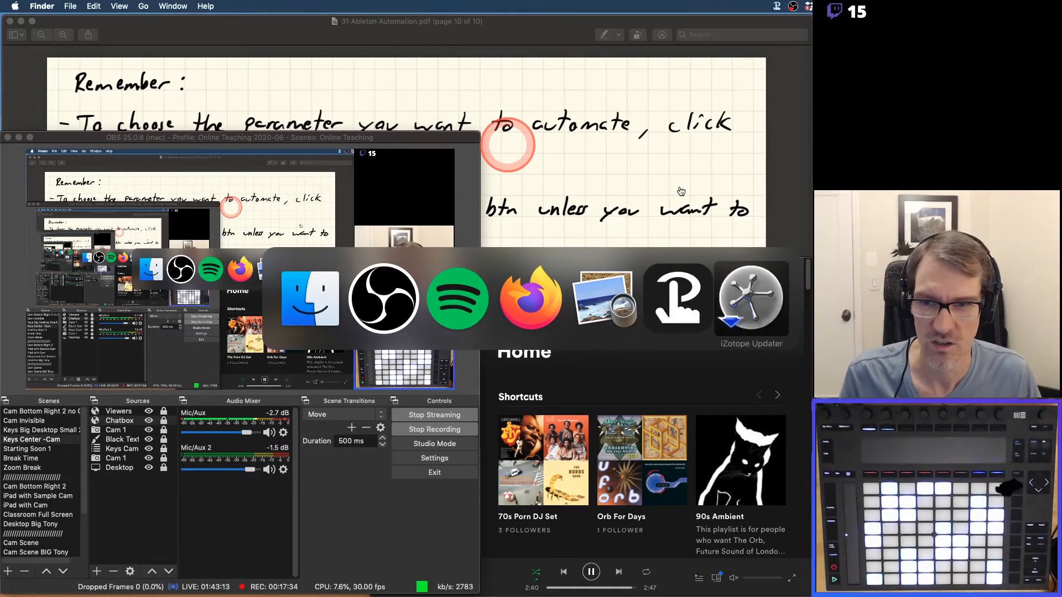
{"action": "key", "text": "super+Tab"}
{"action": "key", "text": "super+Tab"}
{"action": "key", "text": "super+Tab"}
{"action": "key", "text": "super+Tab"}
{"action": "key", "text": "super+Tab"}
{"action": "key", "text": "super+Tab"}
{"action": "key", "text": "super+Tab"}
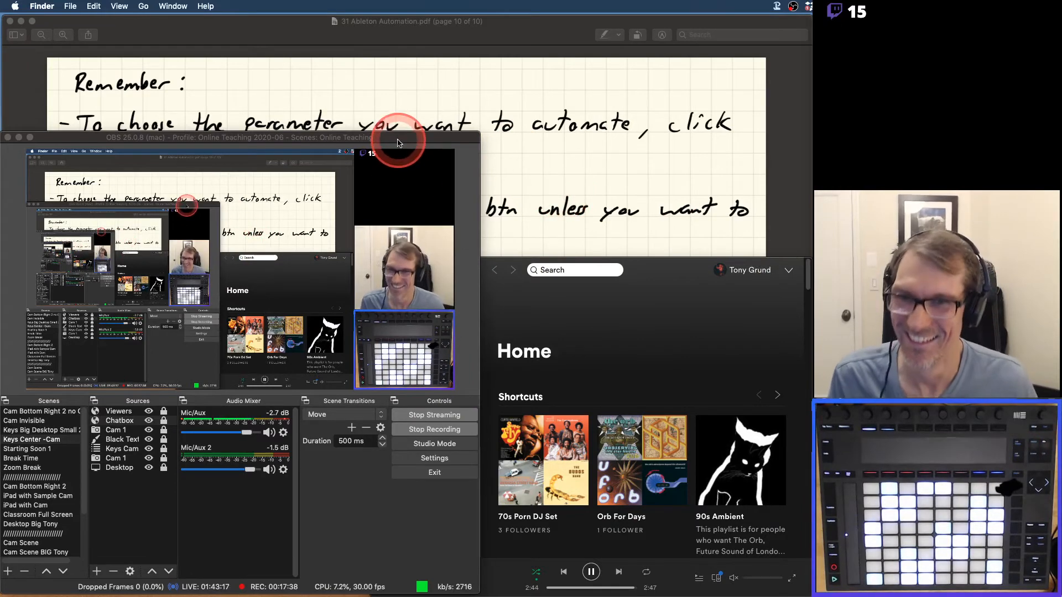
{"action": "left_click", "coordinate": [398, 142]}
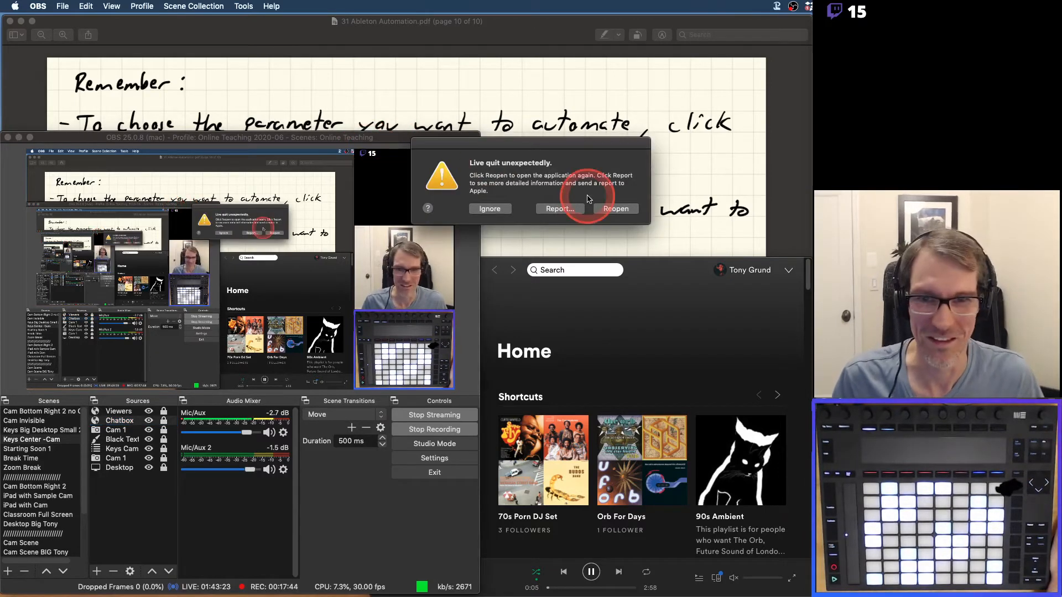
Reopen Live with the recovered Dreraming of Food set, dismissing the unreadable audio file warning and the crash report.
{"action": "left_click", "coordinate": [613, 209]}
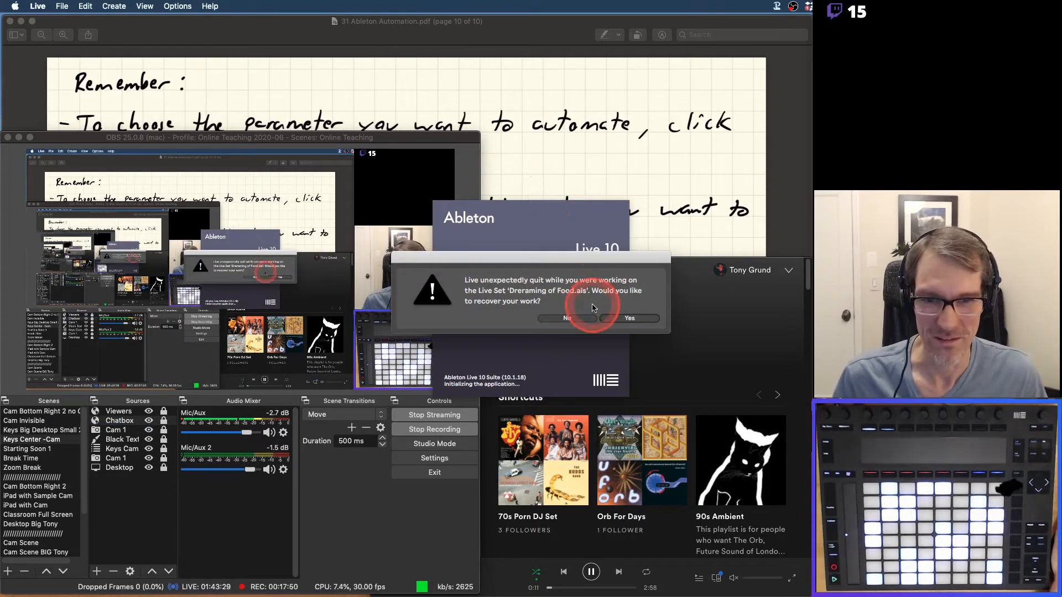
{"action": "left_click", "coordinate": [624, 318]}
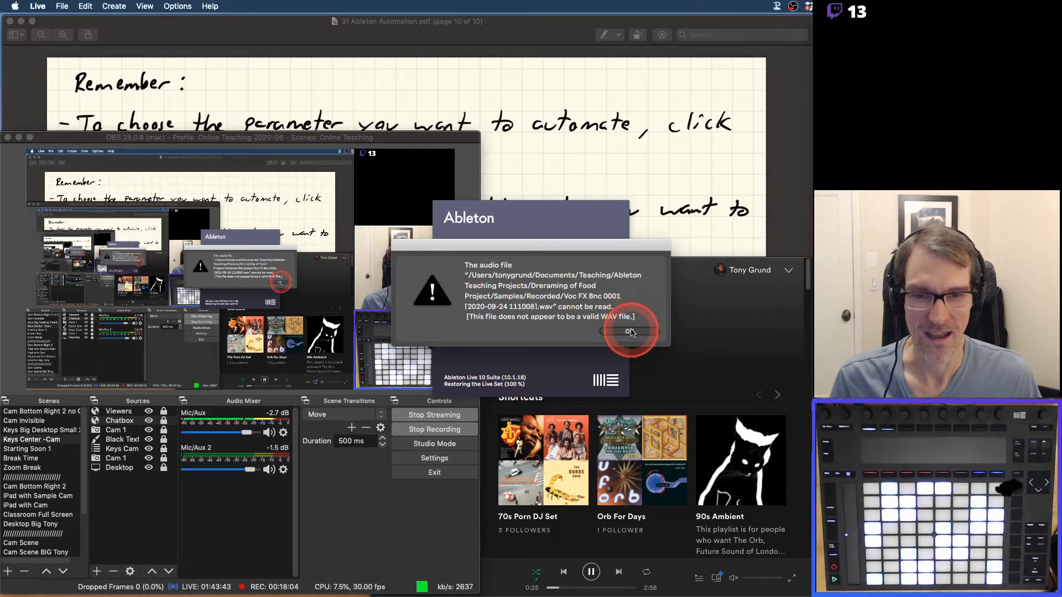
{"action": "left_click", "coordinate": [631, 332]}
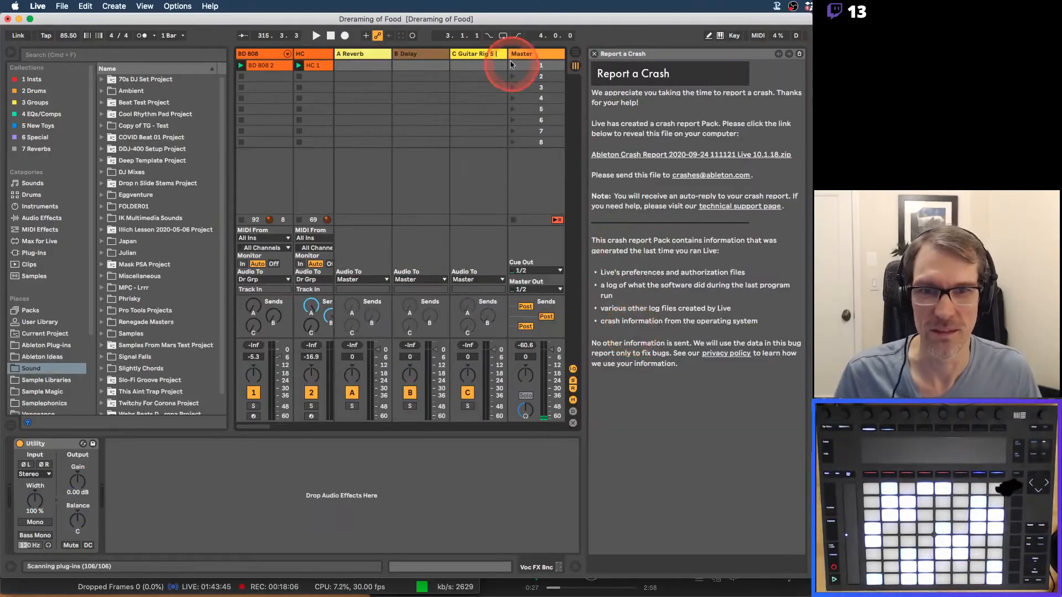
{"action": "left_click", "coordinate": [594, 55]}
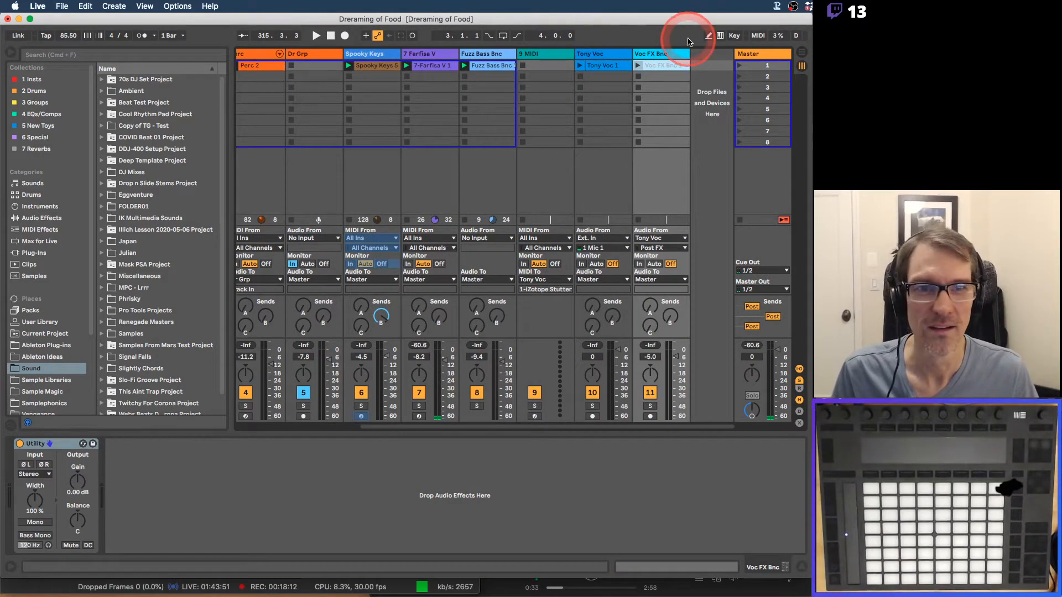
Briefly play the recovered set to check its tracks, and hide the browser.
{"action": "key", "text": "space"}
{"action": "key", "text": "space"}
{"action": "scroll", "coordinate": [608, 56], "scroll_direction": "left", "scroll_amount": 5}
{"action": "left_click", "coordinate": [611, 55]}
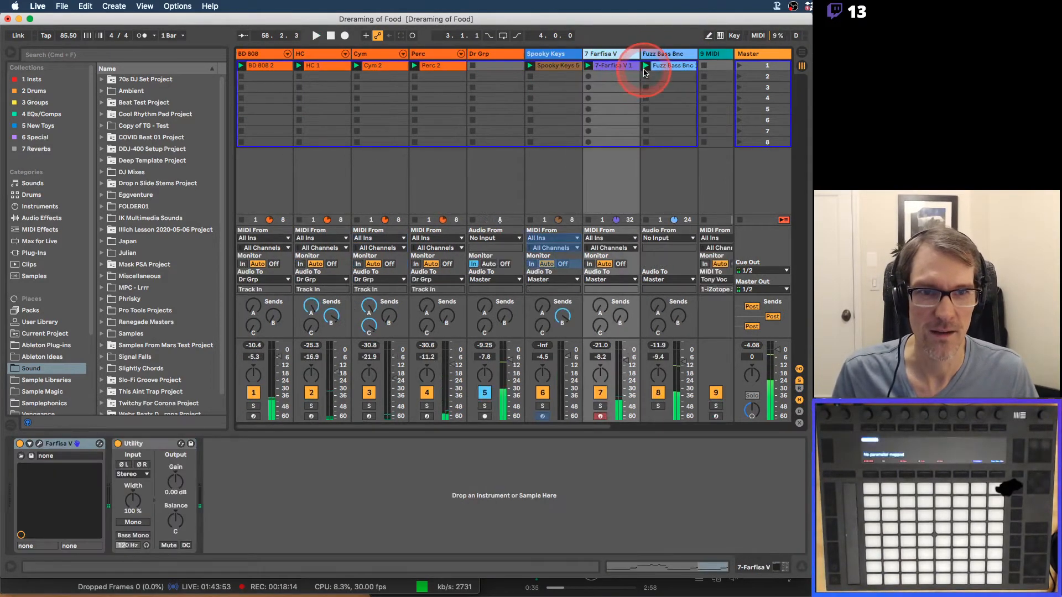
{"action": "scroll", "coordinate": [600, 78], "scroll_direction": "right", "scroll_amount": 5}
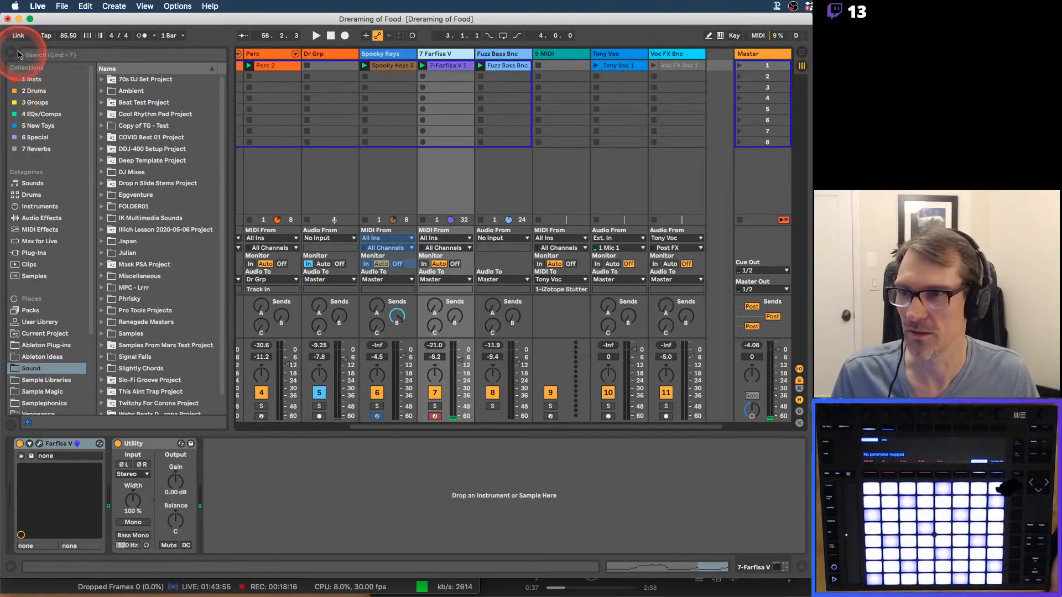
{"action": "left_click", "coordinate": [11, 53]}
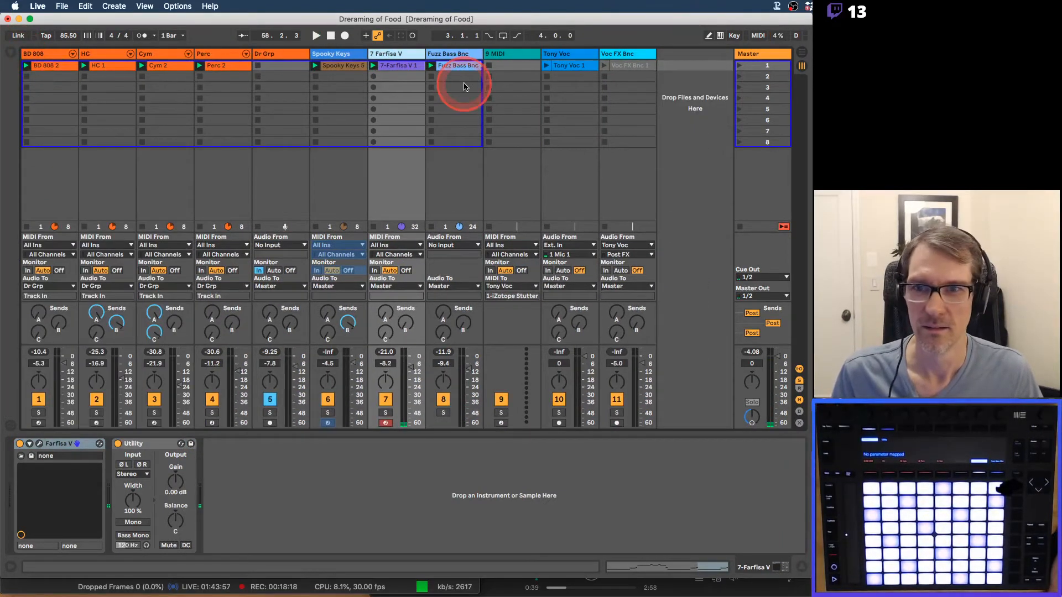
Delete the unreadable clip from the first slot of Voc FX Bnc and arm that track for recording.
{"action": "left_click", "coordinate": [569, 76]}
{"action": "left_click", "coordinate": [639, 67]}
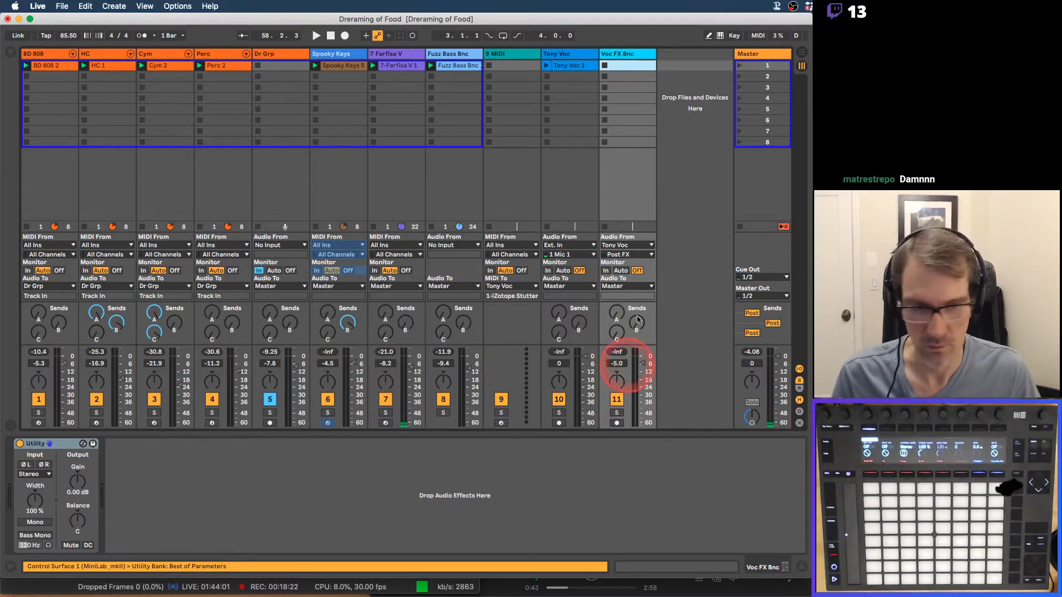
{"action": "left_click", "coordinate": [617, 423]}
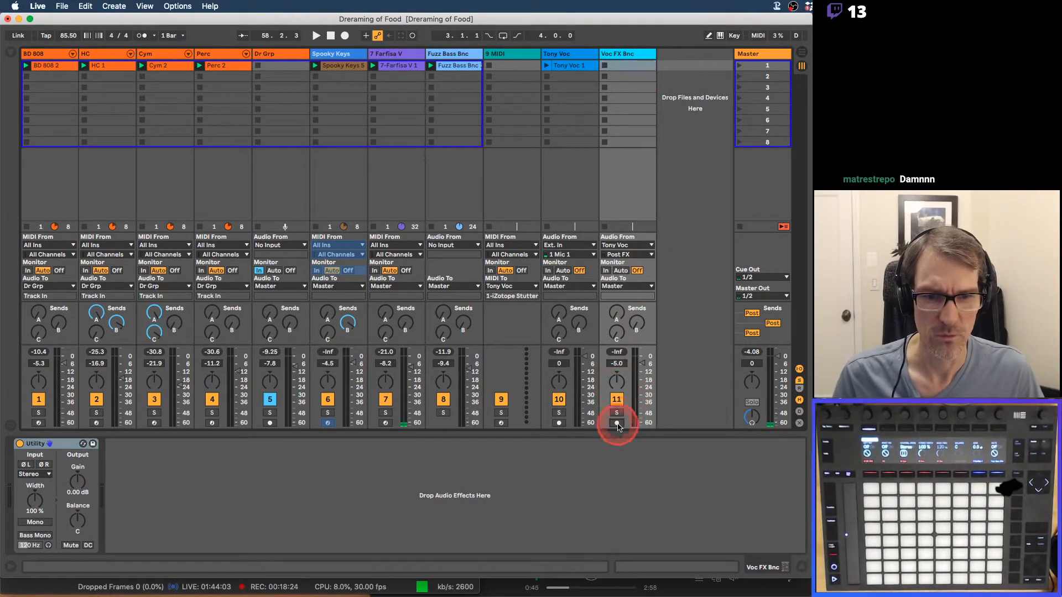
{"action": "left_click", "coordinate": [571, 54]}
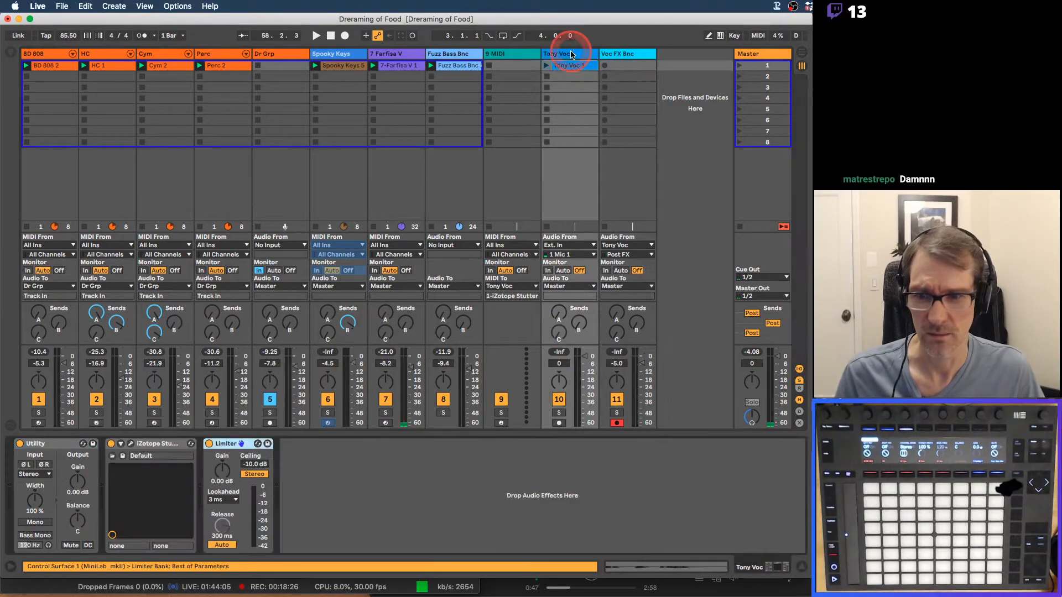
{"action": "left_click", "coordinate": [501, 54]}
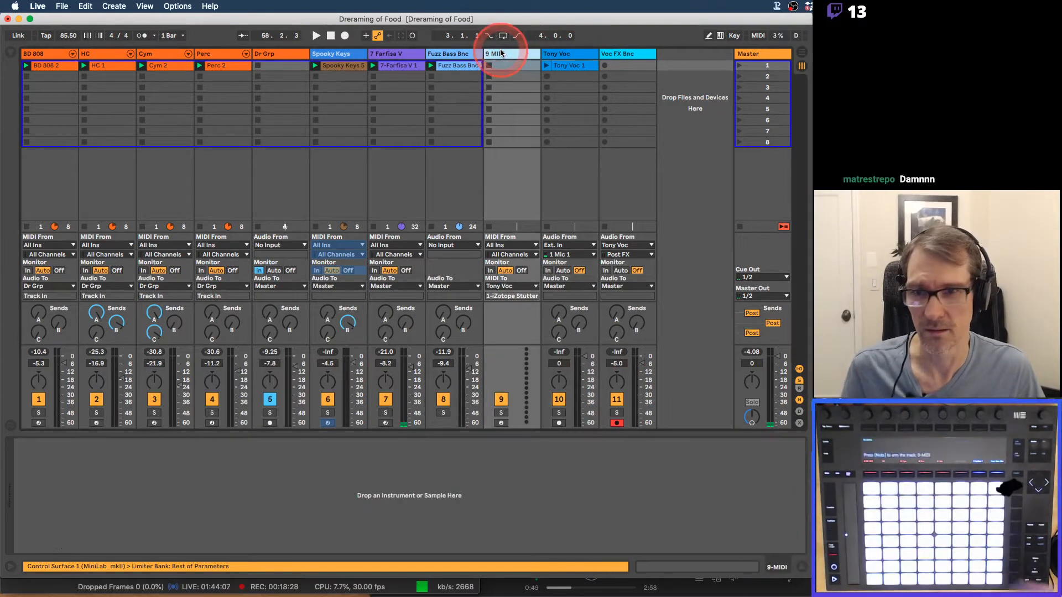
Launch the vocal clip and record it into the first slot of Voc FX Bnc, saving the set.
{"action": "left_click", "coordinate": [621, 55]}
{"action": "left_click", "coordinate": [605, 66]}
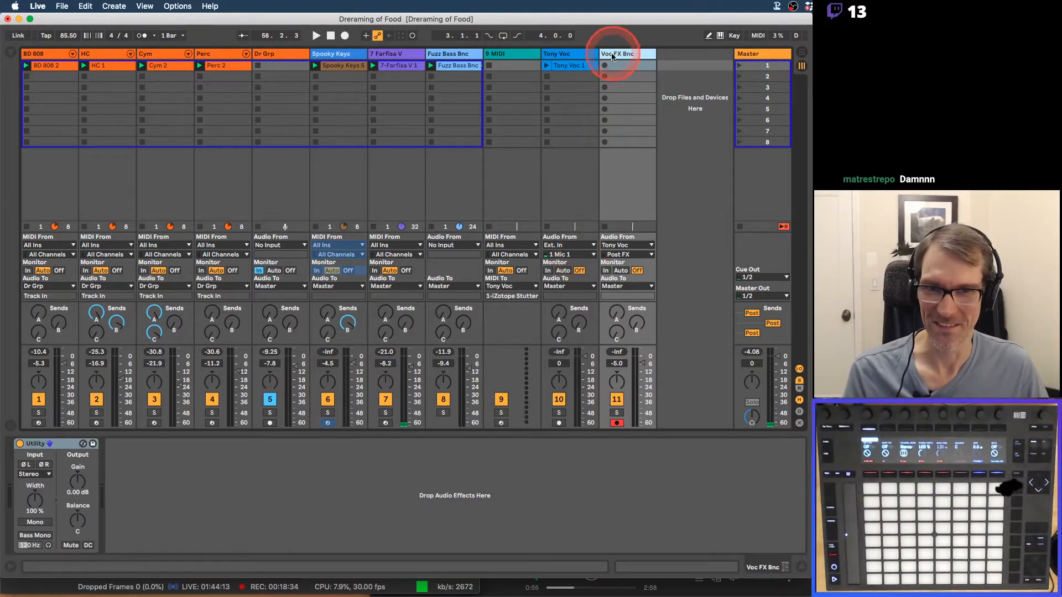
{"action": "left_click", "coordinate": [546, 67]}
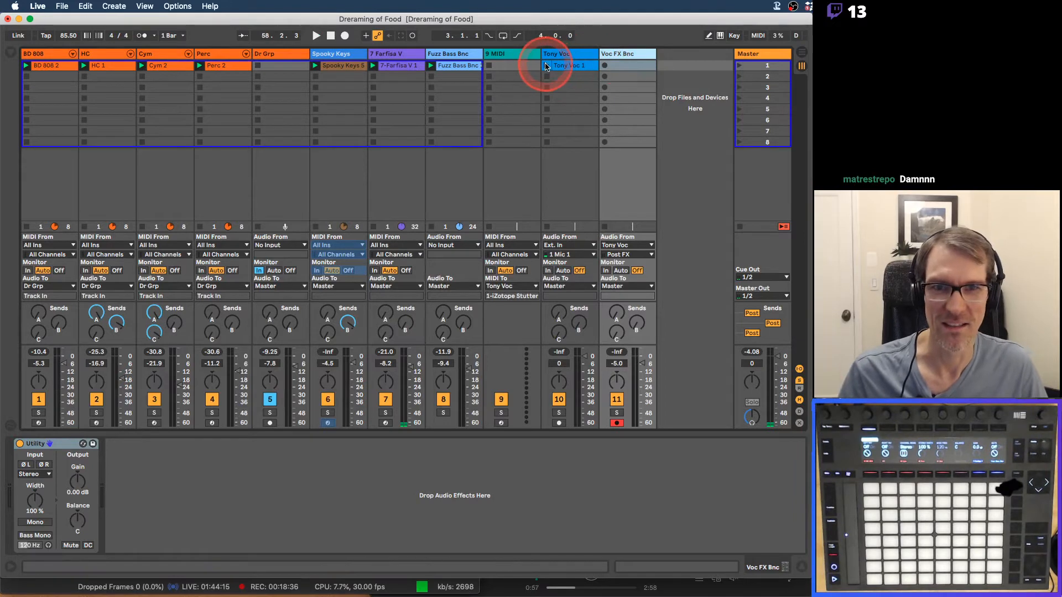
{"action": "left_click", "coordinate": [605, 66]}
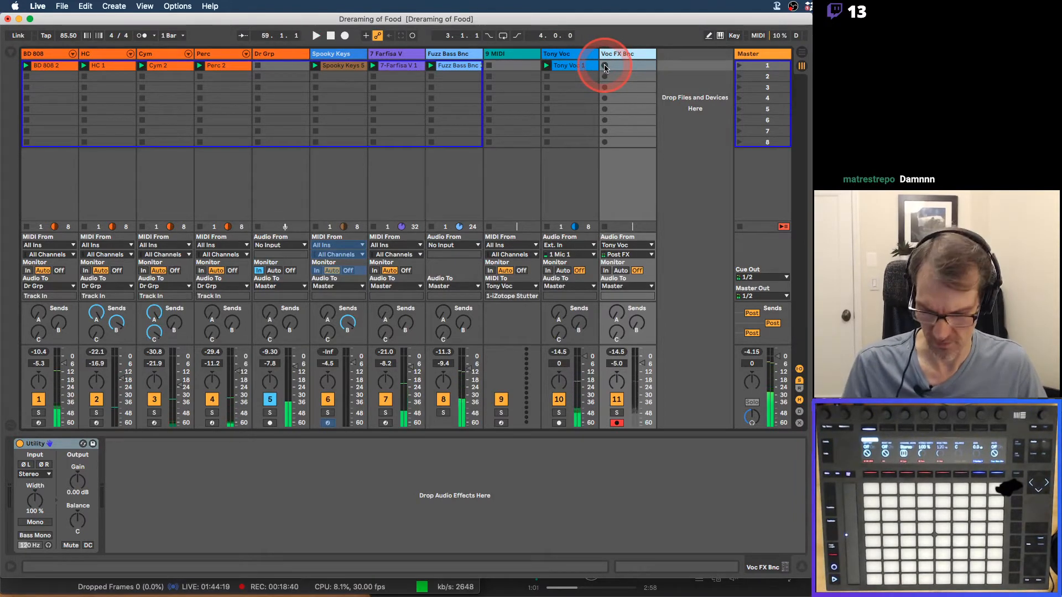
{"action": "key", "text": "super+s"}
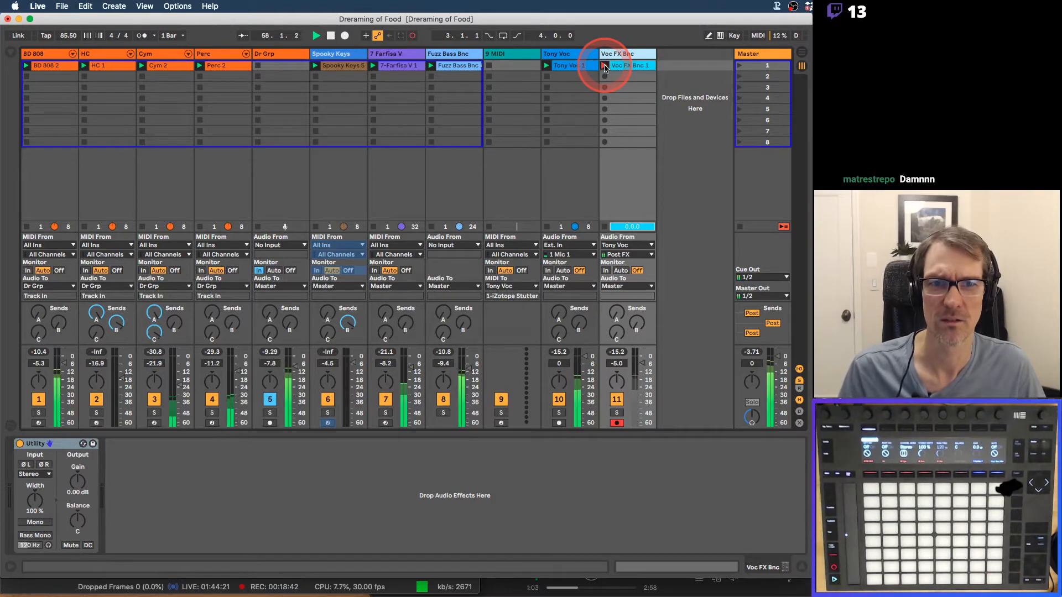
Arm the 9 MIDI track and trigger Stutter Edit gestures on the vocal during the recording.
{"action": "left_click", "coordinate": [506, 55]}
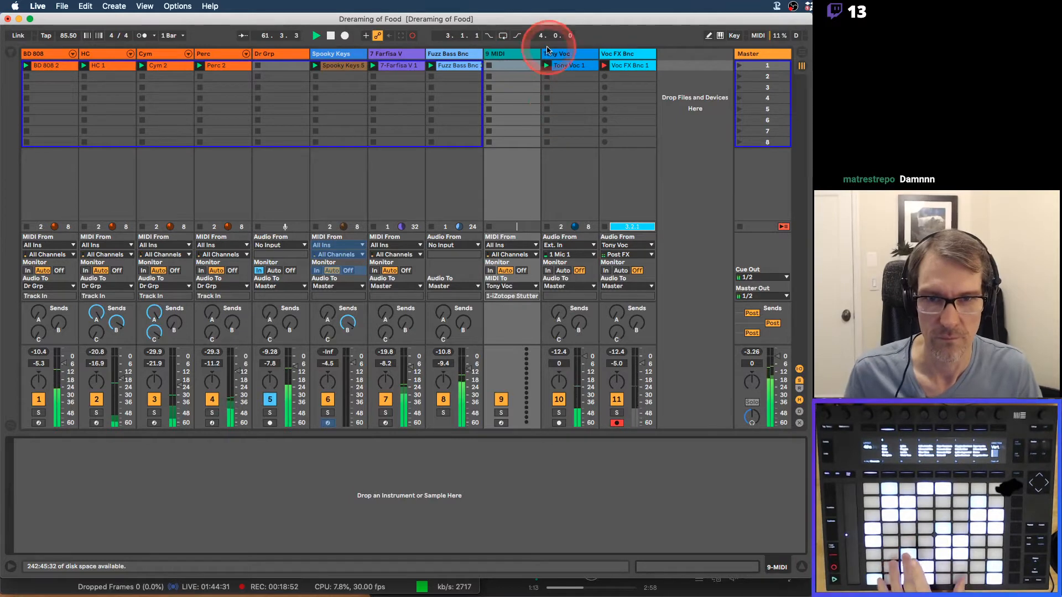
{"action": "left_click", "coordinate": [501, 423]}
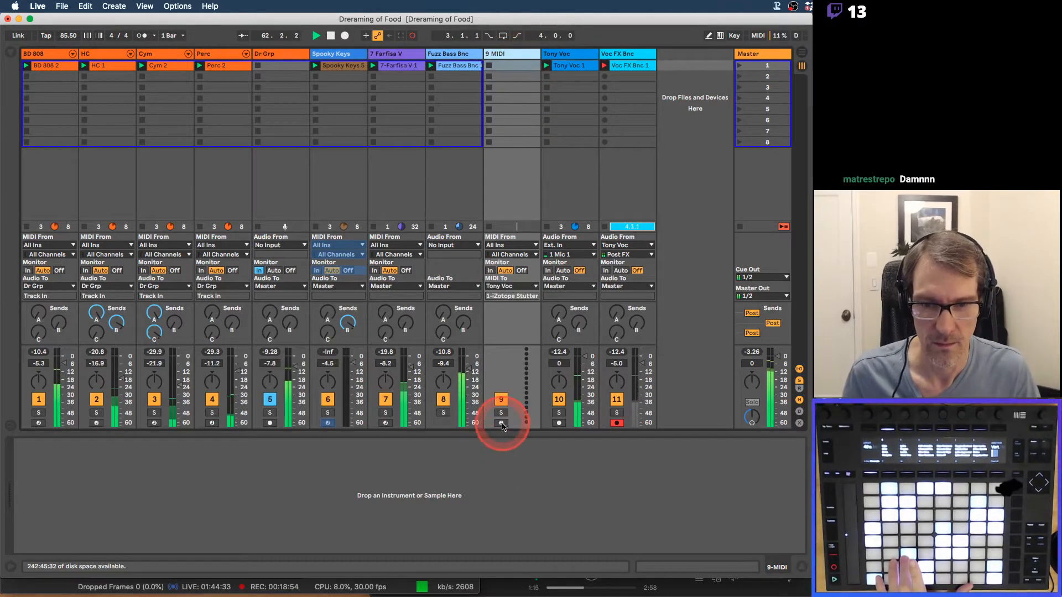
{"action": "left_click", "coordinate": [501, 423]}
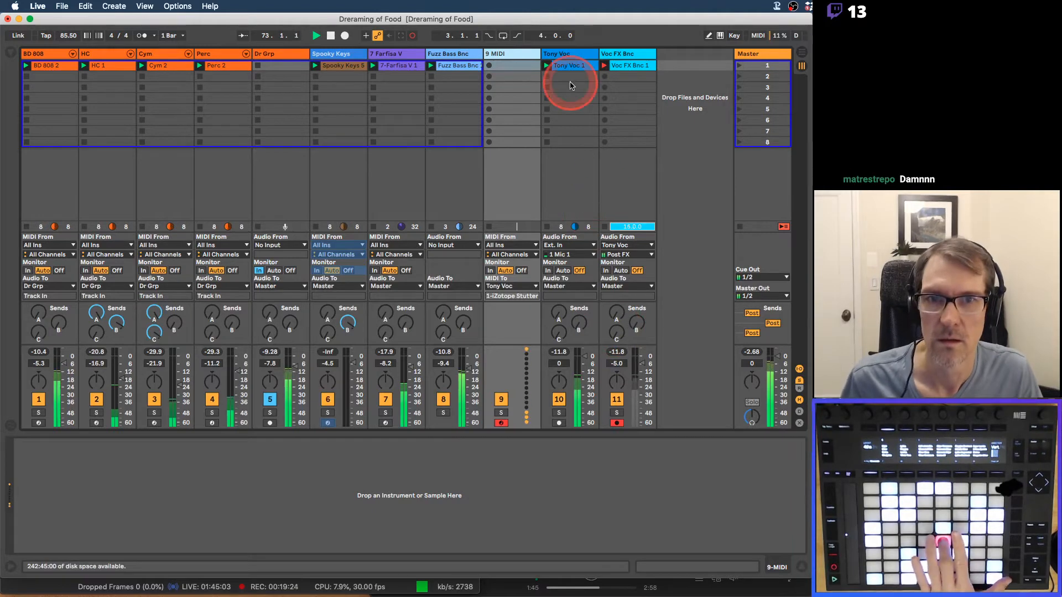
Open Stutter Edit on the vocal track beside its Preset Manager, and keep triggering gestures from the 9 MIDI track.
{"action": "left_click", "coordinate": [568, 53]}
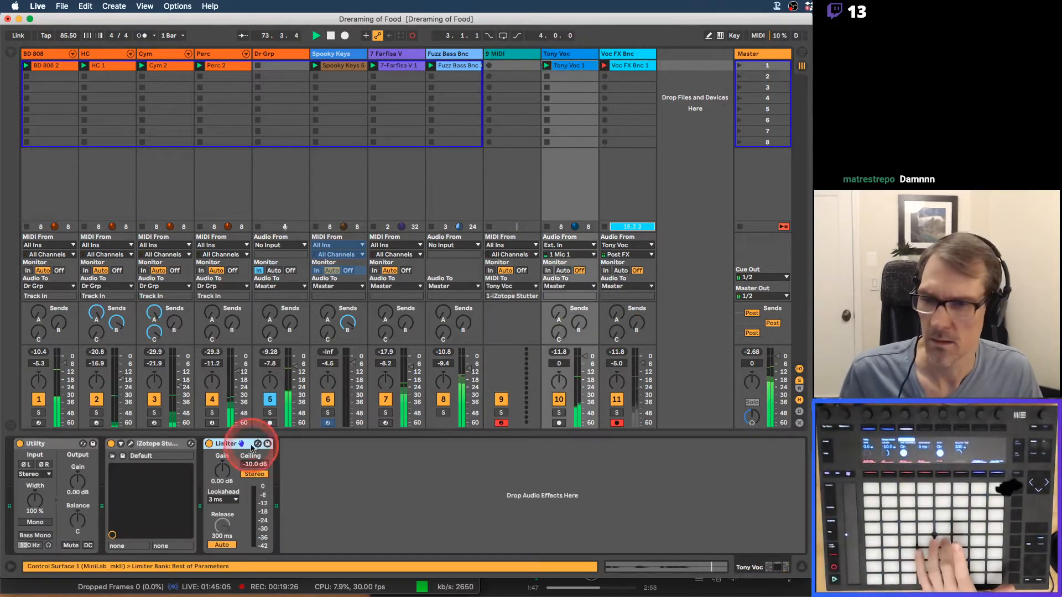
{"action": "left_click", "coordinate": [130, 444]}
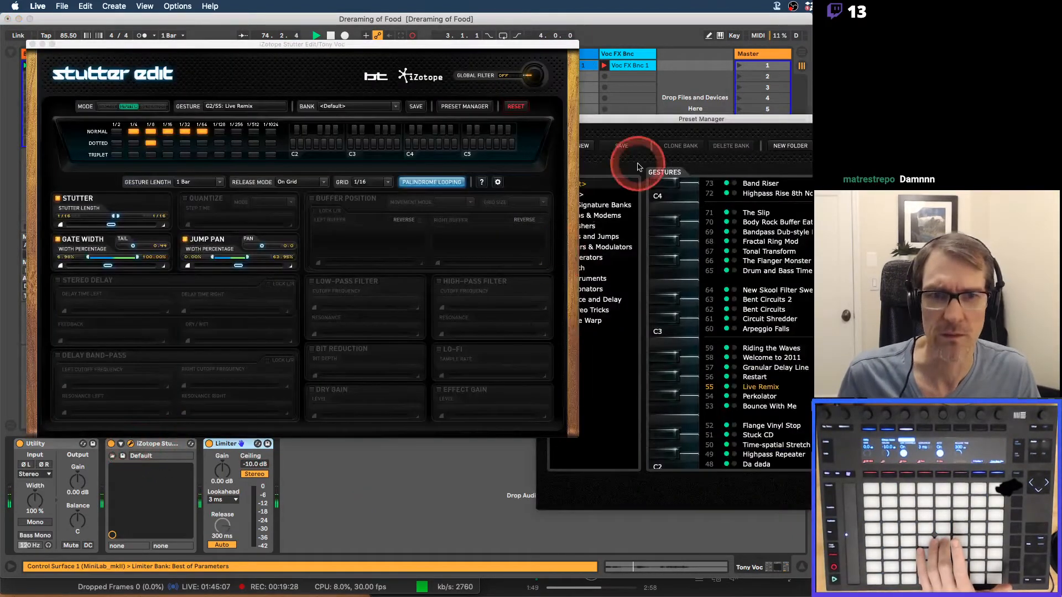
{"action": "left_click_drag", "start_coordinate": [680, 124], "coordinate": [734, 105]}
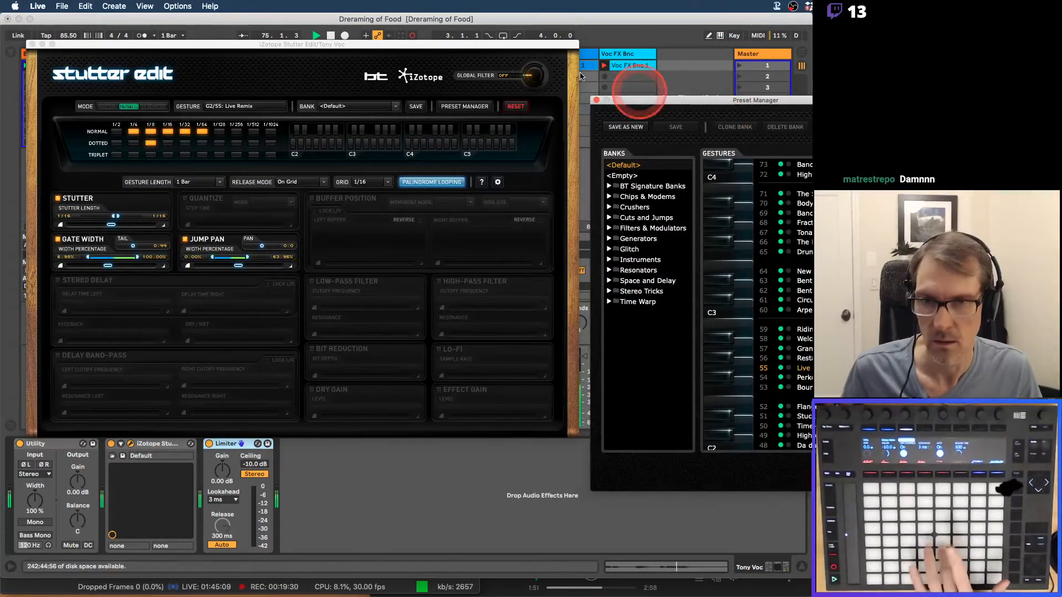
{"action": "left_click_drag", "start_coordinate": [555, 49], "coordinate": [551, 105]}
{"action": "left_click", "coordinate": [529, 54]}
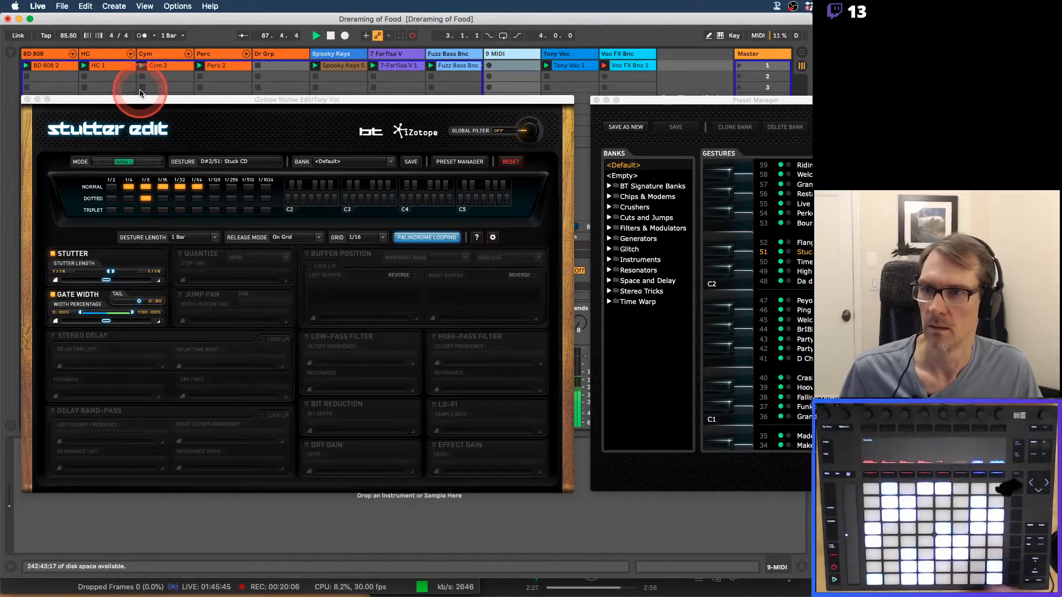
Stop the recording and close the Stutter Edit window.
{"action": "key", "text": "space"}
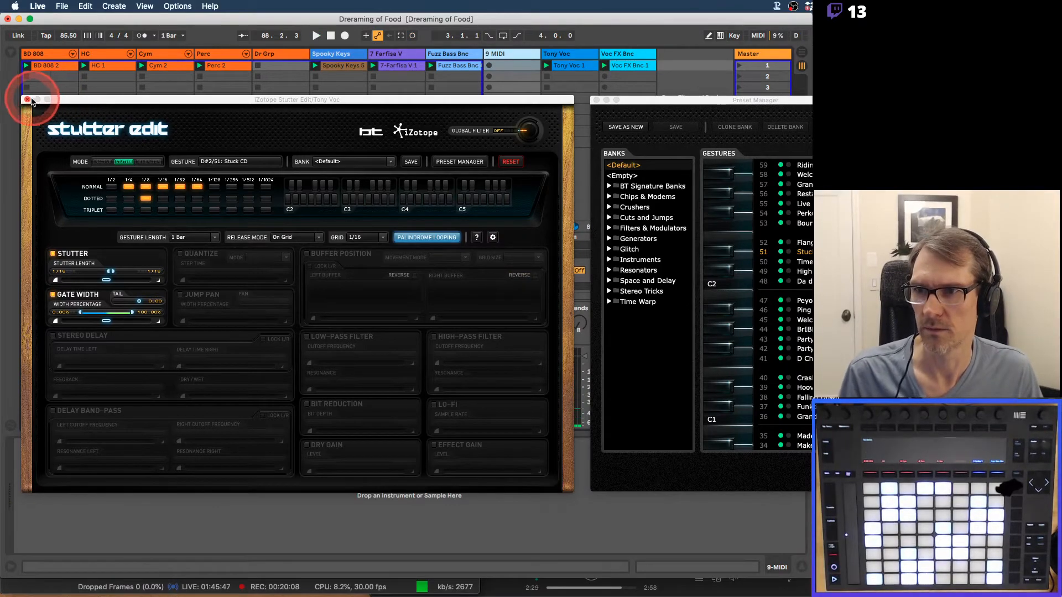
{"action": "left_click", "coordinate": [27, 100]}
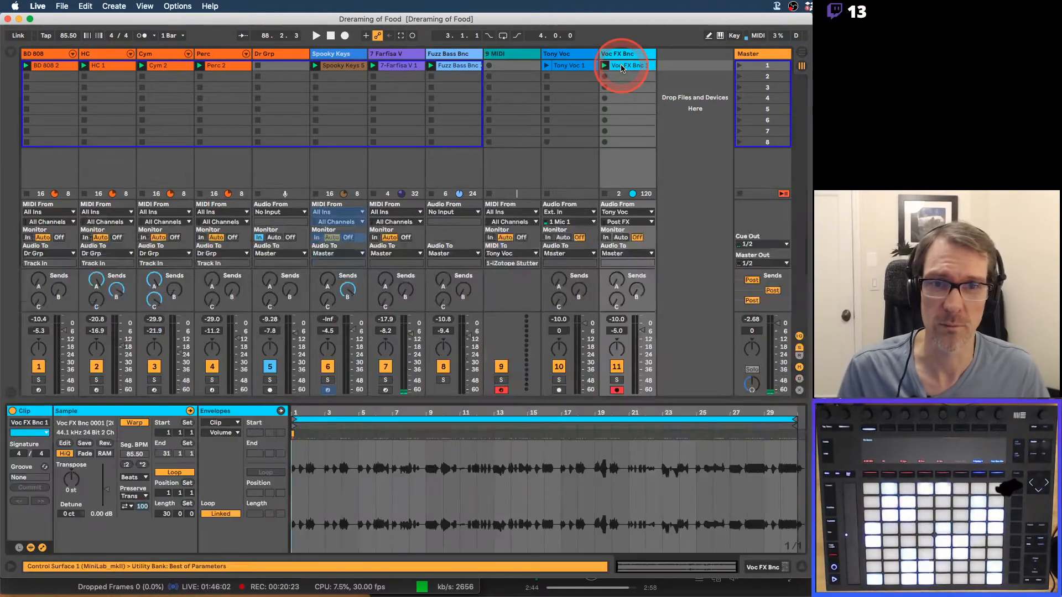
Show the recorded Voc FX Bnc clip's waveform in an enlarged Clip View.
{"action": "left_click", "coordinate": [621, 67]}
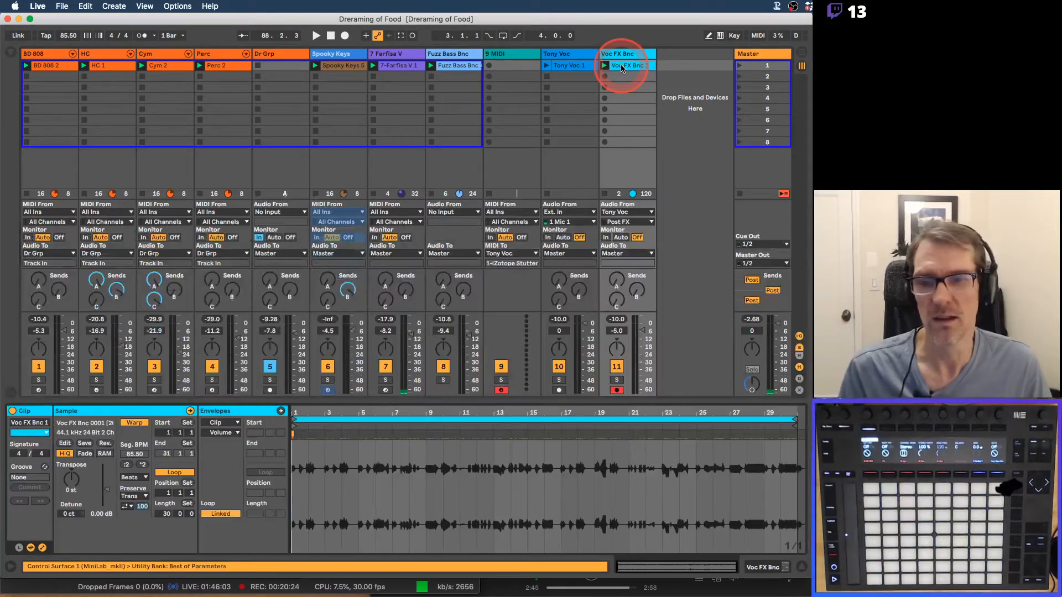
{"action": "left_click_drag", "start_coordinate": [529, 399], "coordinate": [524, 348]}
{"action": "left_click", "coordinate": [626, 66]}
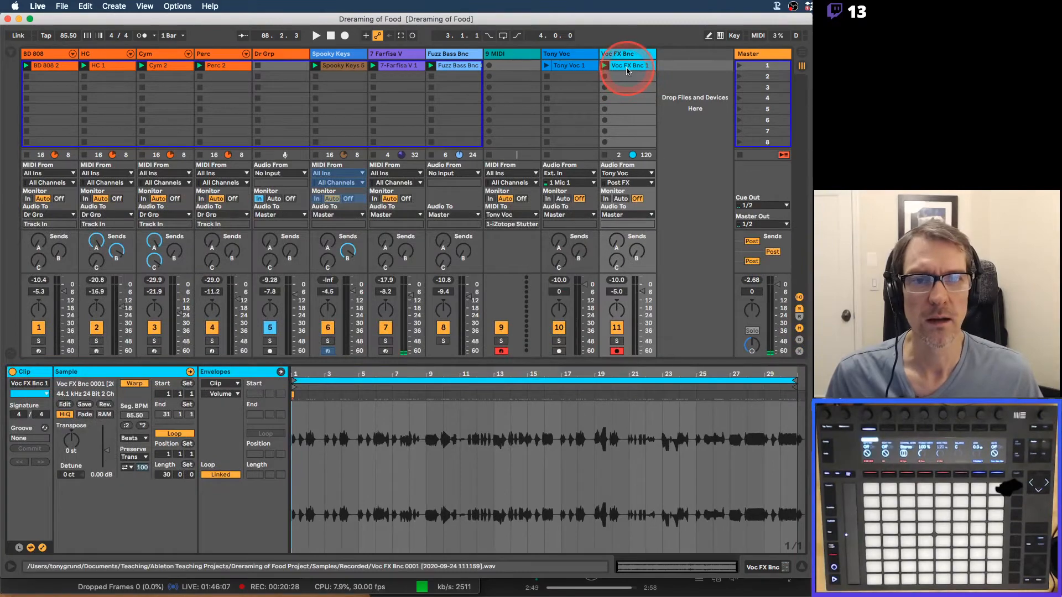
Slice the recorded Voc FX Bnc 1 clip to a new MIDI track, one slice per 1/4 note with the Built-in slicing preset.
{"action": "right_click", "coordinate": [627, 70]}
{"action": "left_click", "coordinate": [658, 208]}
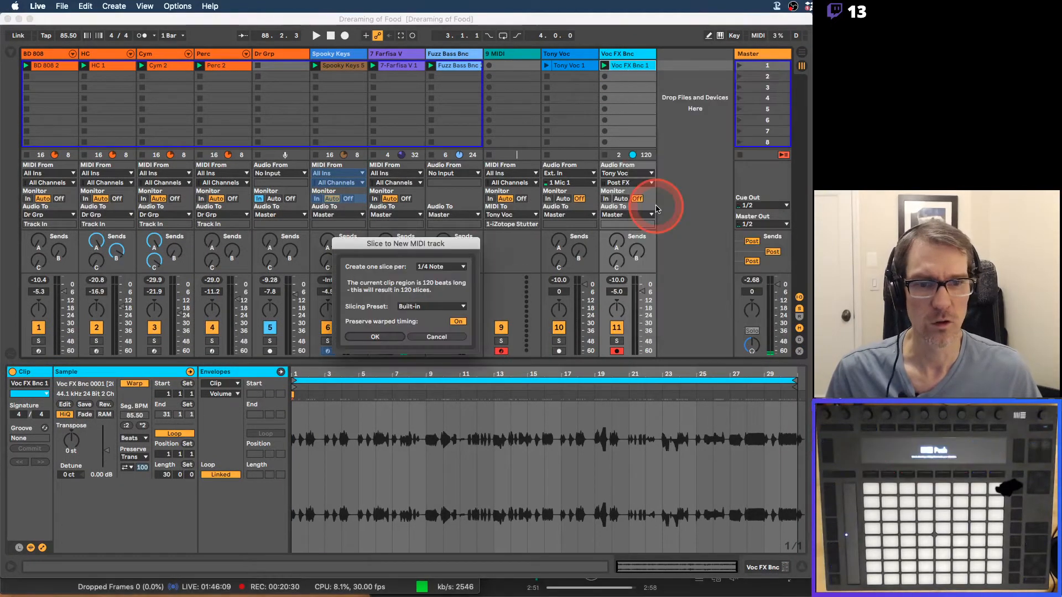
{"action": "left_click", "coordinate": [446, 266]}
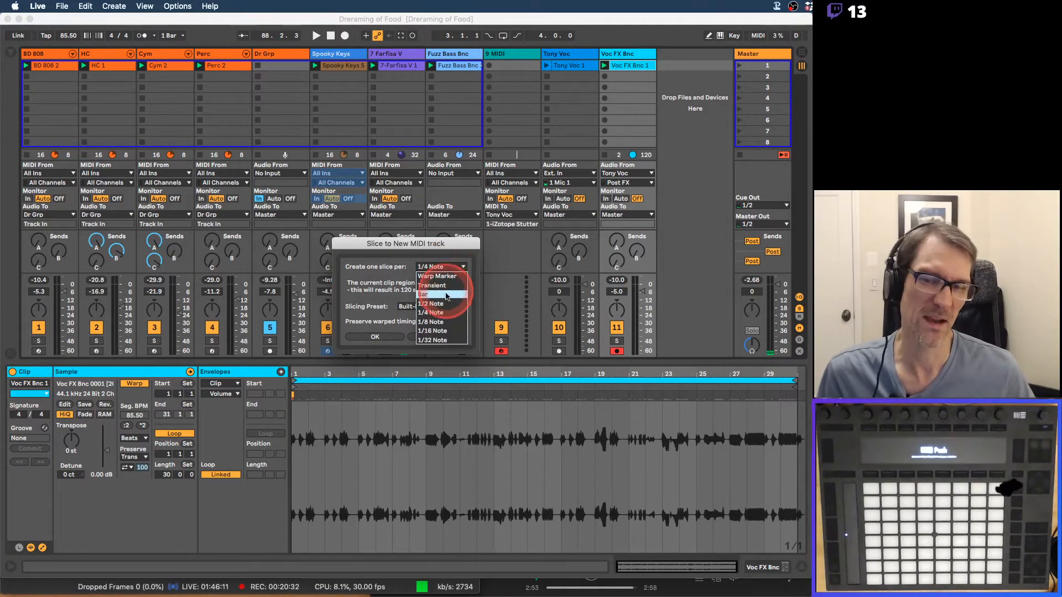
{"action": "left_click", "coordinate": [441, 322]}
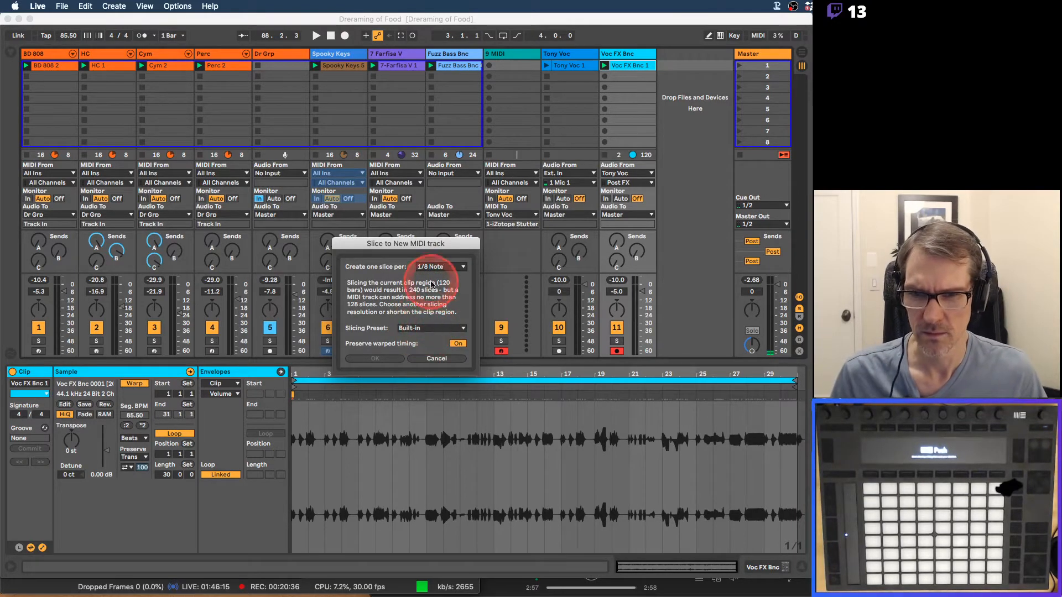
{"action": "left_click", "coordinate": [436, 267]}
{"action": "left_click", "coordinate": [437, 314]}
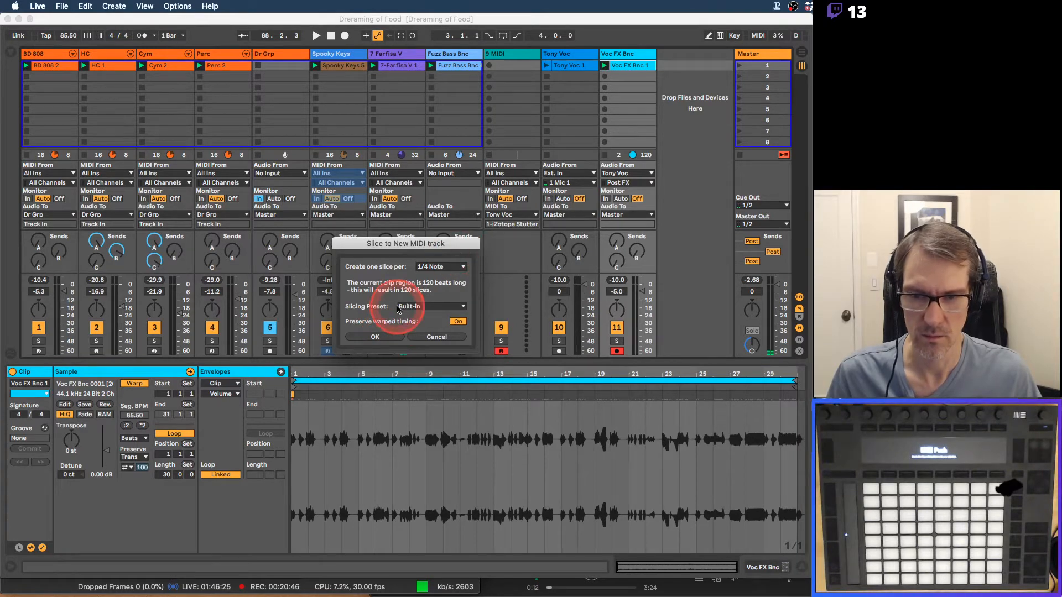
{"action": "left_click", "coordinate": [386, 336]}
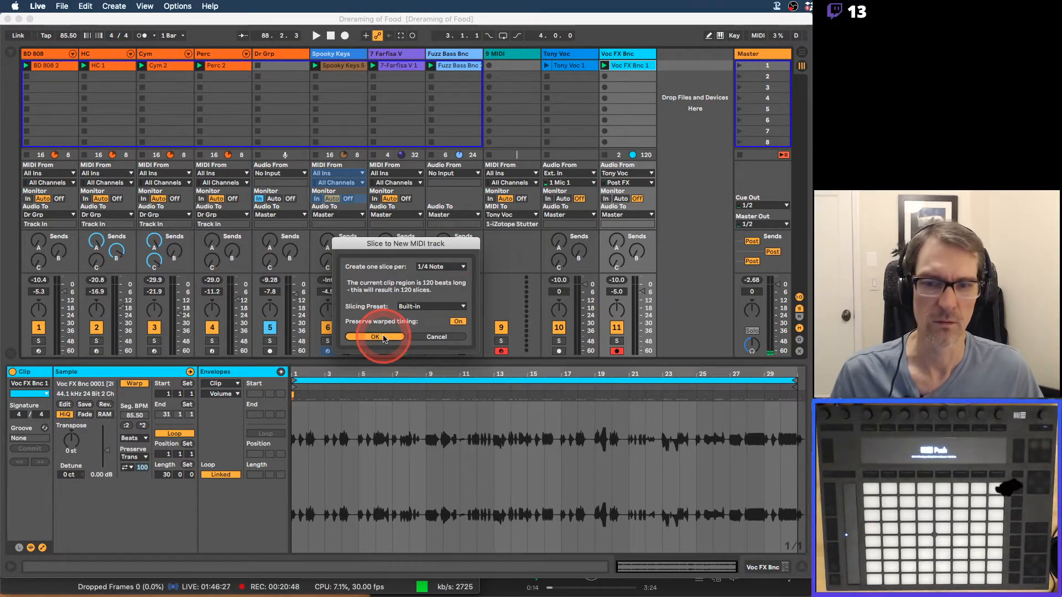
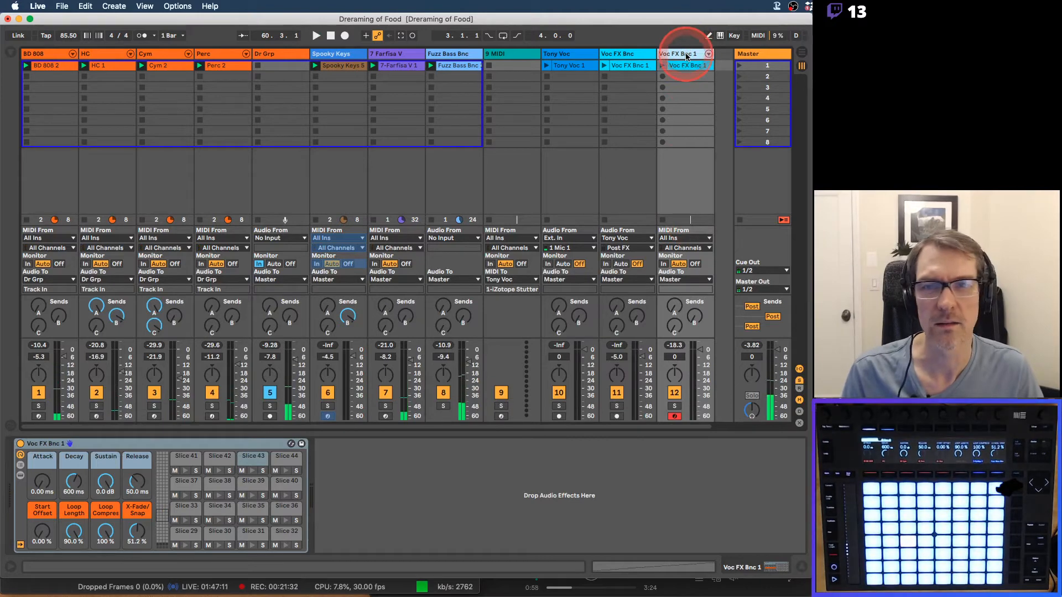
Add a Limiter from the audio effects after the drum rack on the sliced Voc FX Bnc 1 track.
{"action": "left_click", "coordinate": [10, 52]}
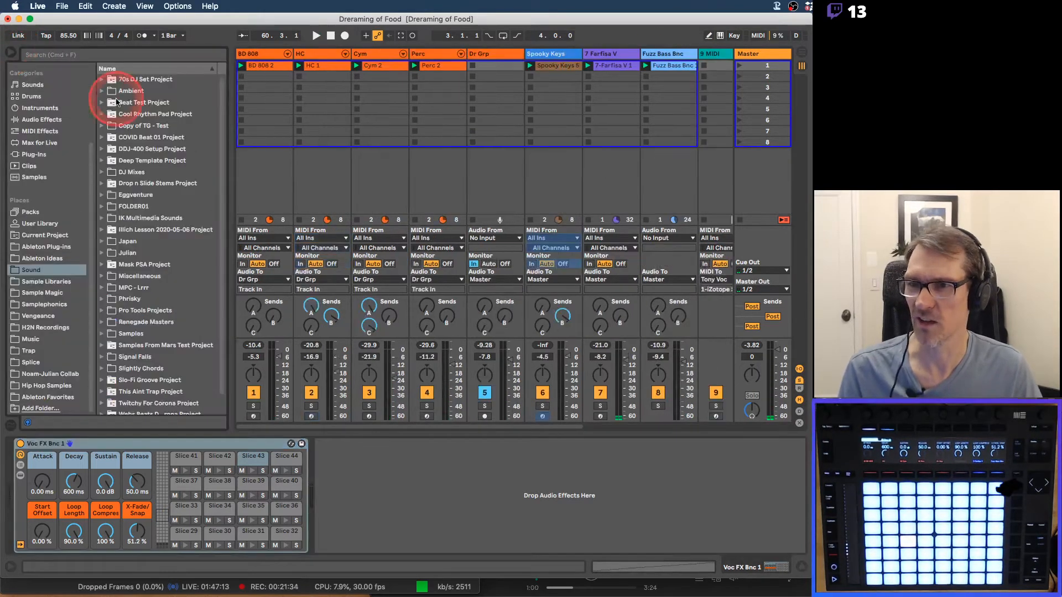
{"action": "left_click", "coordinate": [37, 155]}
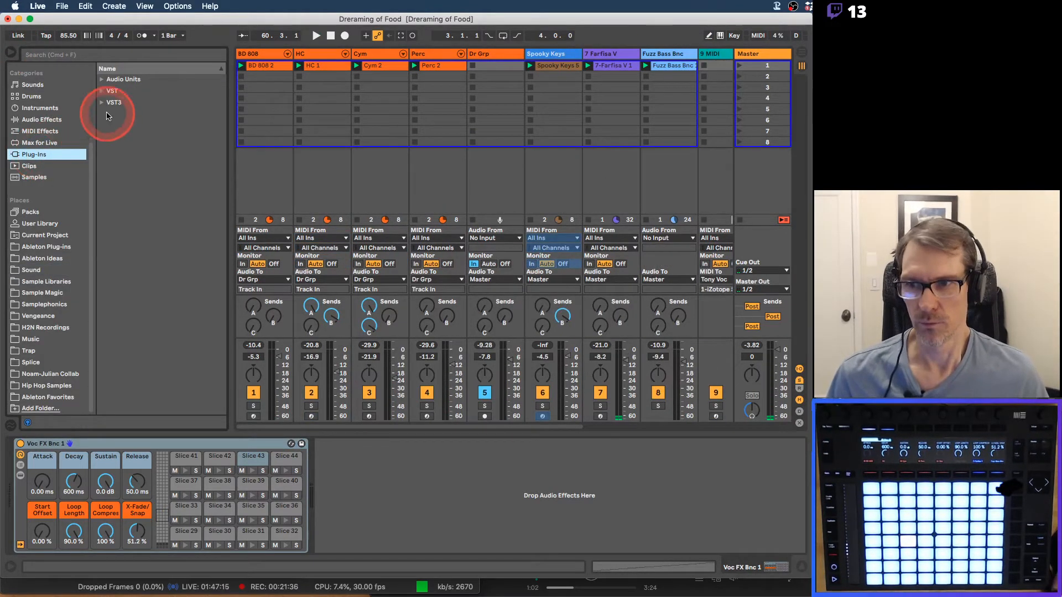
{"action": "left_click", "coordinate": [47, 121]}
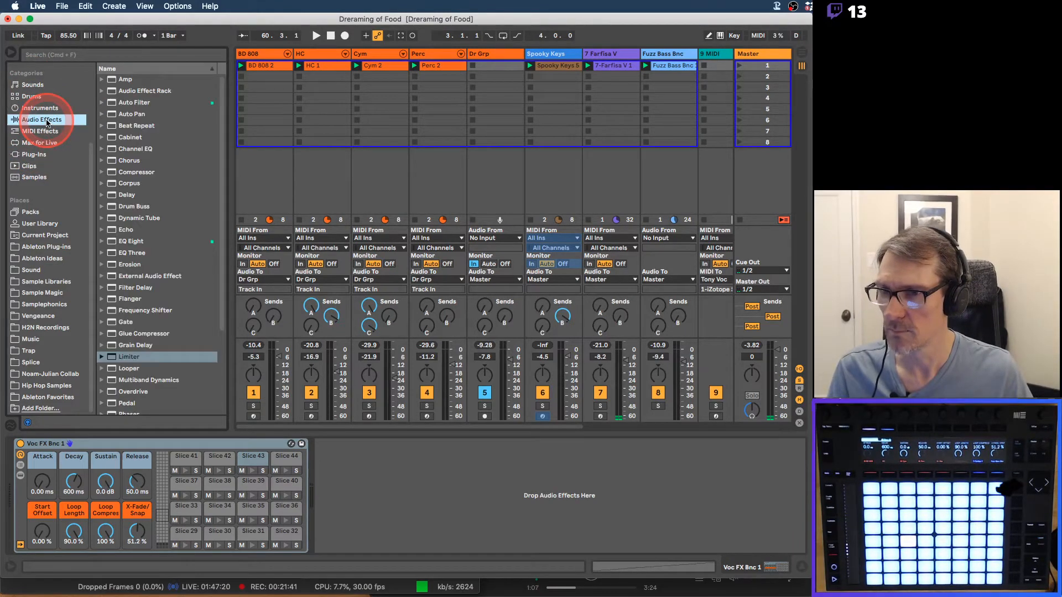
{"action": "left_click", "coordinate": [113, 358]}
{"action": "left_click_drag", "start_coordinate": [113, 358], "coordinate": [361, 466]}
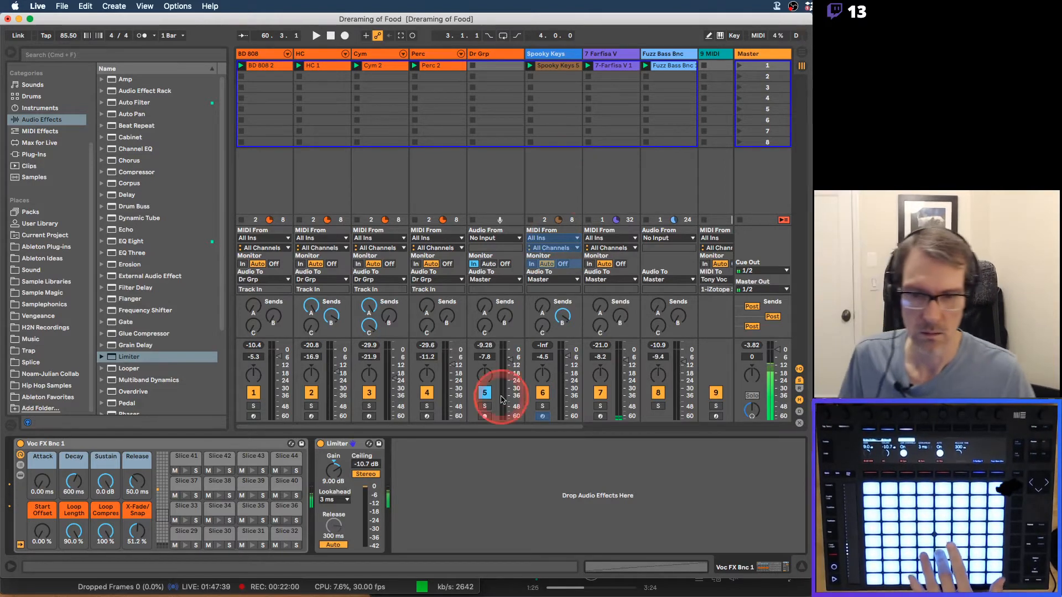
Set the Loop Length macro of the sliced Voc FX Bnc 1 rack to 0 %.
{"action": "left_click_drag", "start_coordinate": [506, 428], "coordinate": [648, 429]}
{"action": "left_click", "coordinate": [676, 53]}
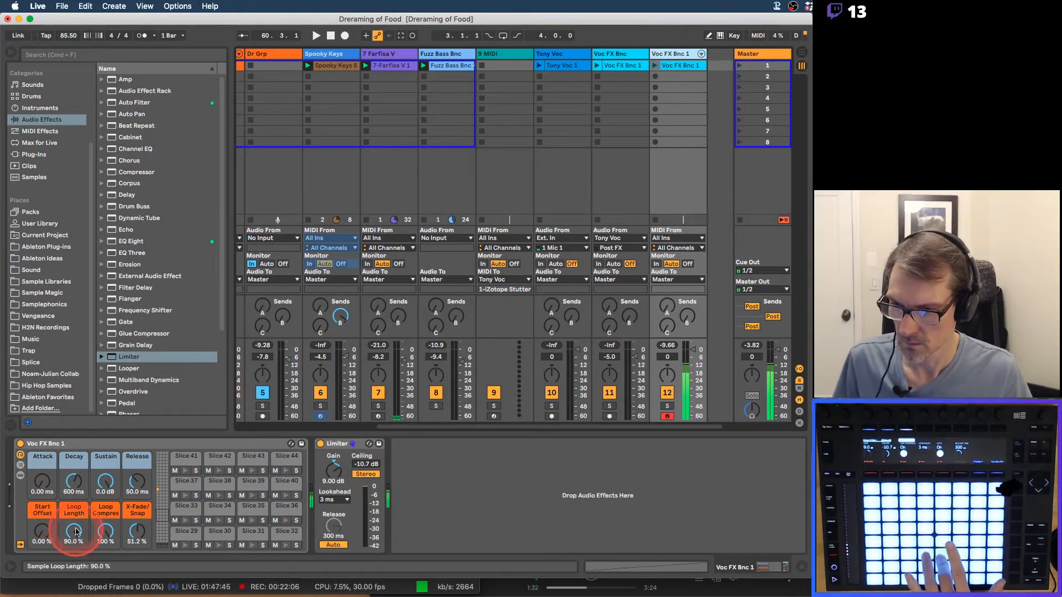
{"action": "left_click_drag", "start_coordinate": [73, 532], "coordinate": [77, 532]}
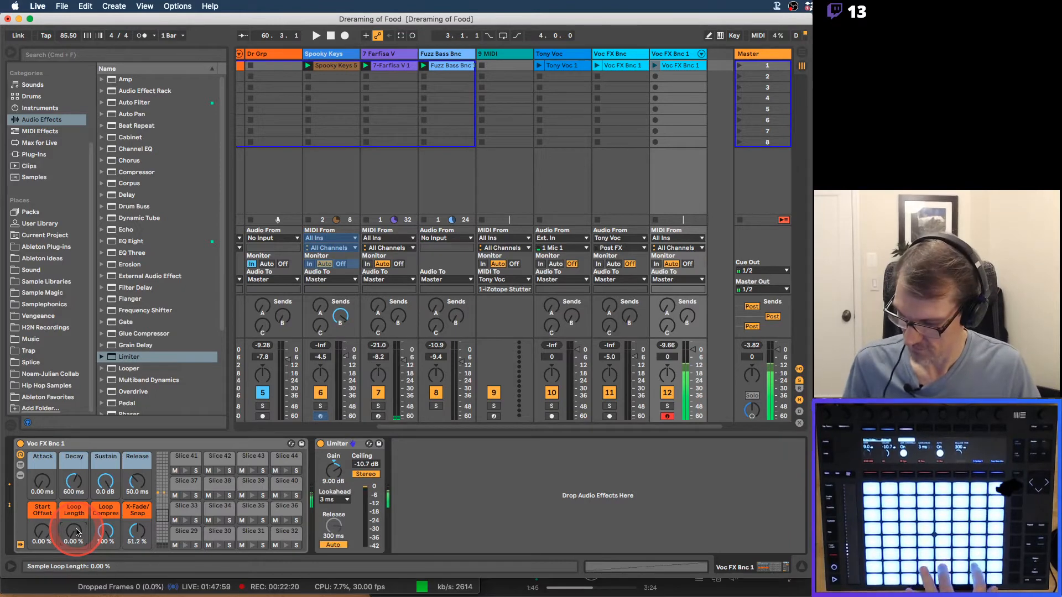
Record a slice performance into the second clip slot of the Voc FX Bnc 1 track and restart playback.
{"action": "left_click", "coordinate": [655, 77]}
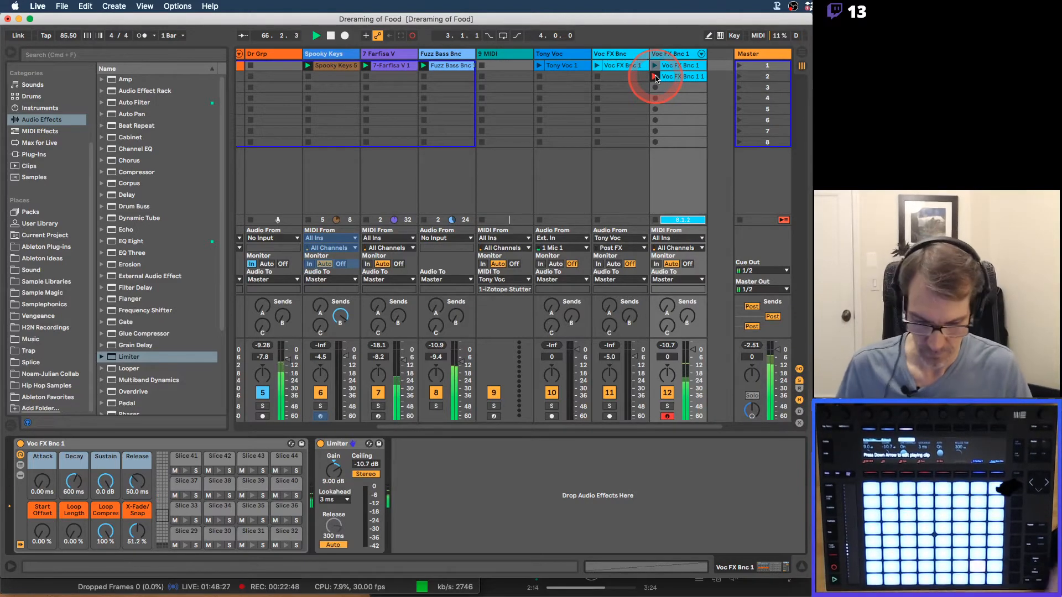
{"action": "key", "text": "space"}
{"action": "key", "text": "space"}
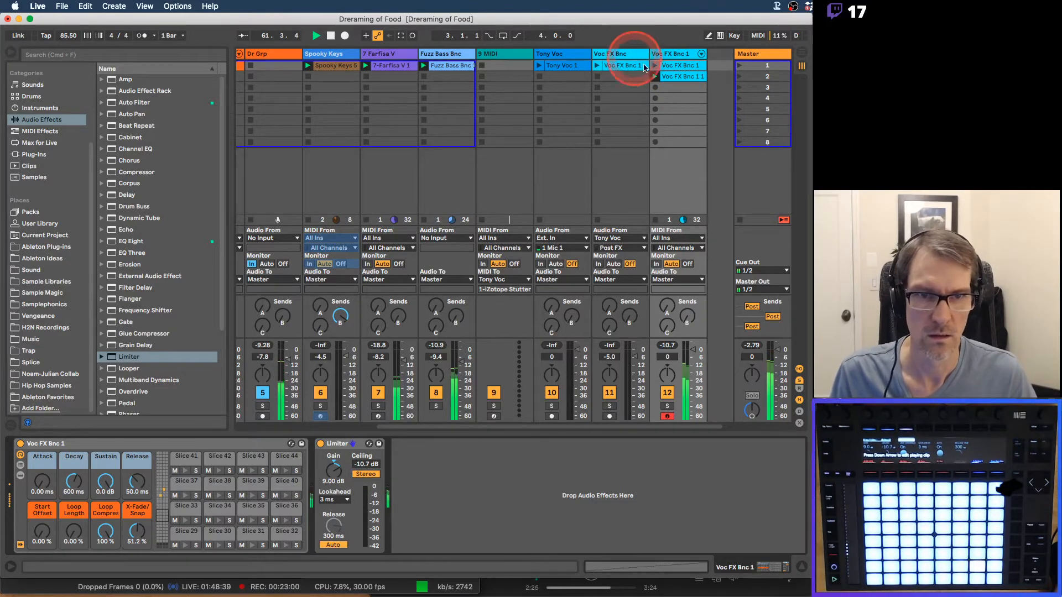
Open the newly recorded slice clip, move its long Slice 62 note in bar 5 earlier to 4.4.1, and resume playback.
{"action": "left_click", "coordinate": [679, 75]}
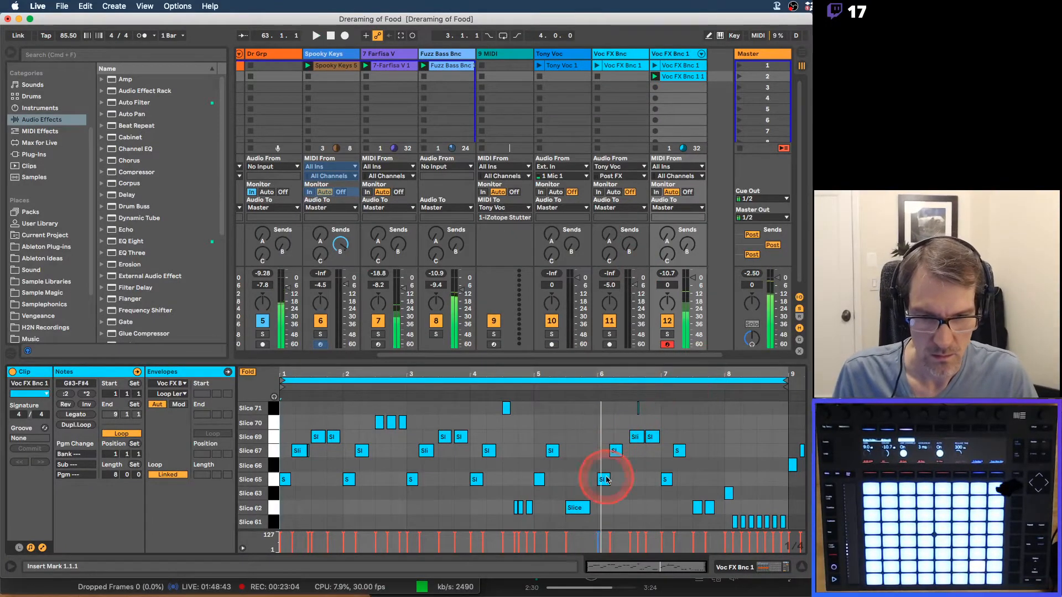
{"action": "key", "text": "space"}
{"action": "left_click_drag", "start_coordinate": [575, 507], "coordinate": [533, 511]}
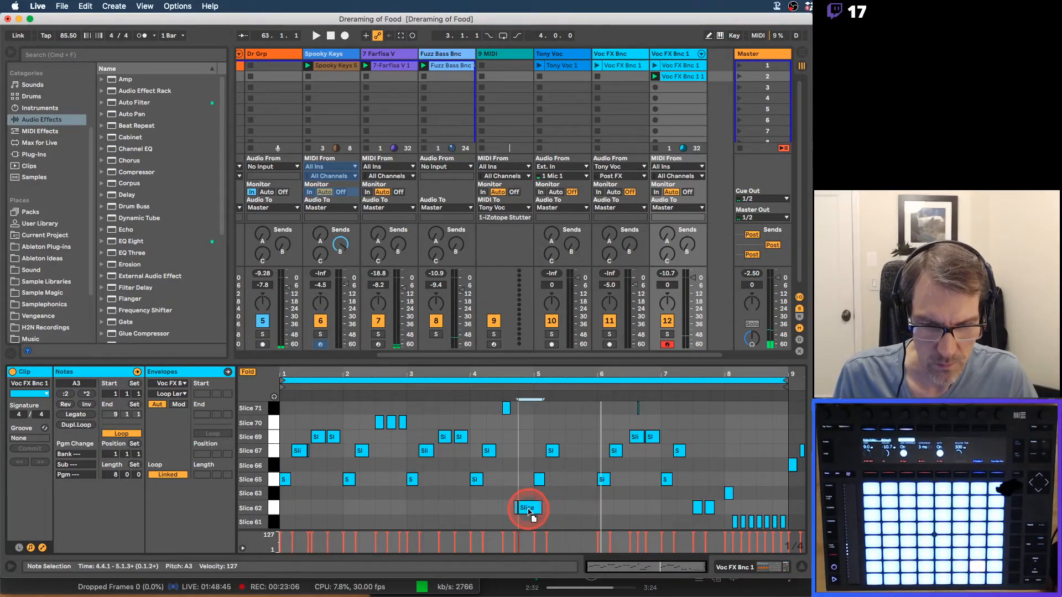
{"action": "key", "text": "space"}
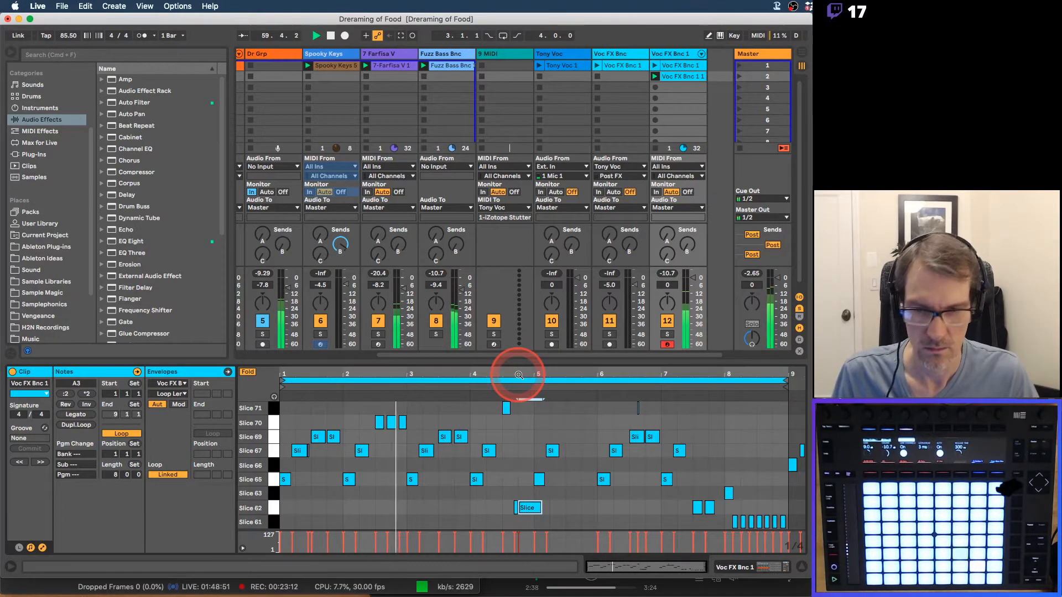
Raise the sliced vocal track's reverb send A to about -4.8 dB and set its volume to -3.0 dB.
{"action": "left_click_drag", "start_coordinate": [666, 239], "coordinate": [667, 234]}
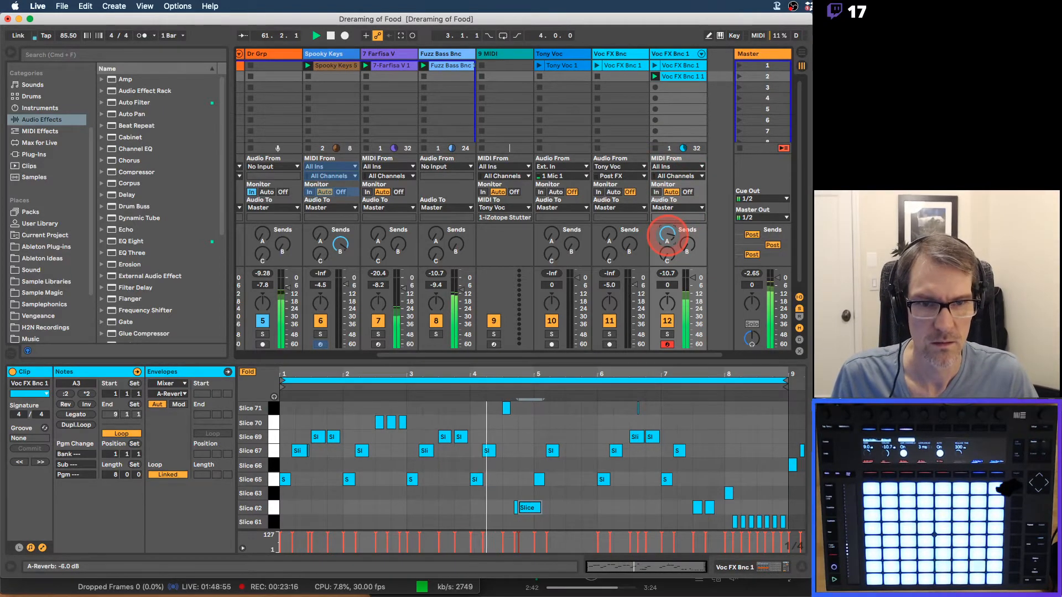
{"action": "left_click", "coordinate": [693, 277]}
{"action": "left_click_drag", "start_coordinate": [692, 278], "coordinate": [692, 281]}
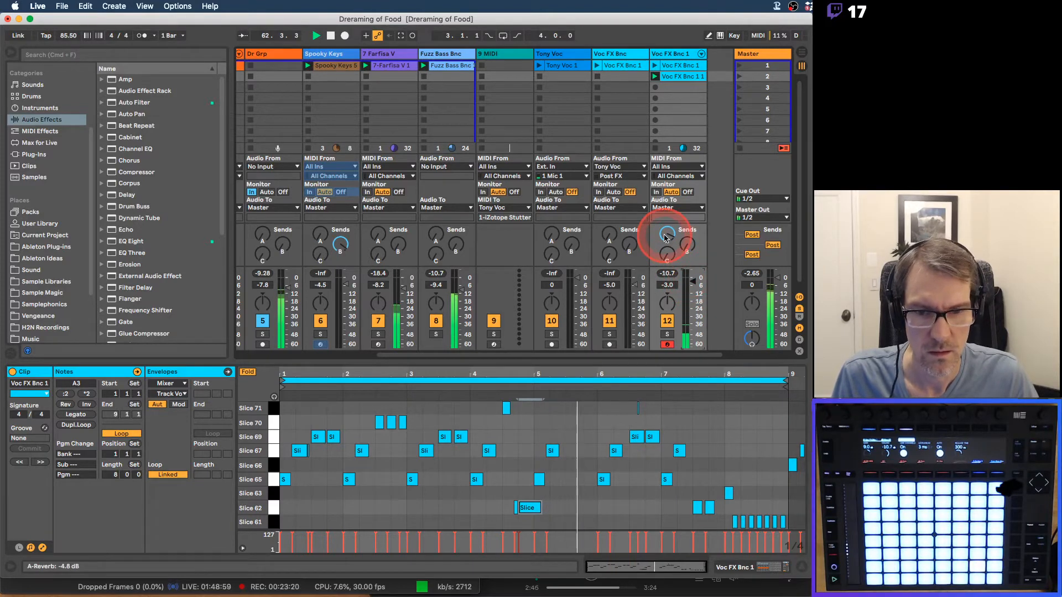
Delete the very short Slice 71 note in bar 6 of the slice clip.
{"action": "left_click", "coordinate": [630, 408]}
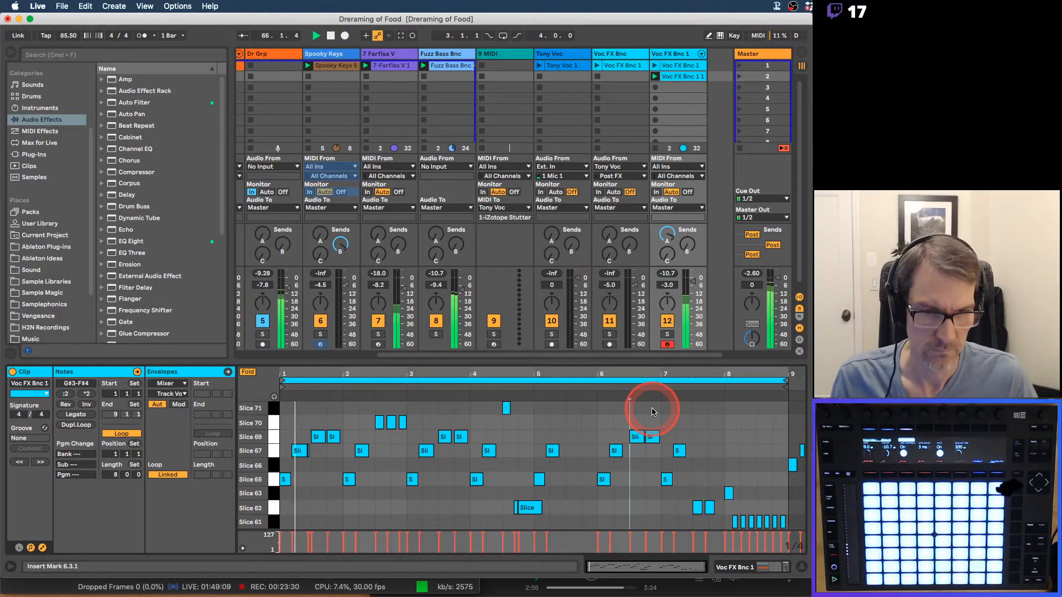
Search the plug-ins for "pan" and add the Soundtoys PanMan VST to the sliced Voc FX Bnc 1 track.
{"action": "left_click", "coordinate": [682, 53]}
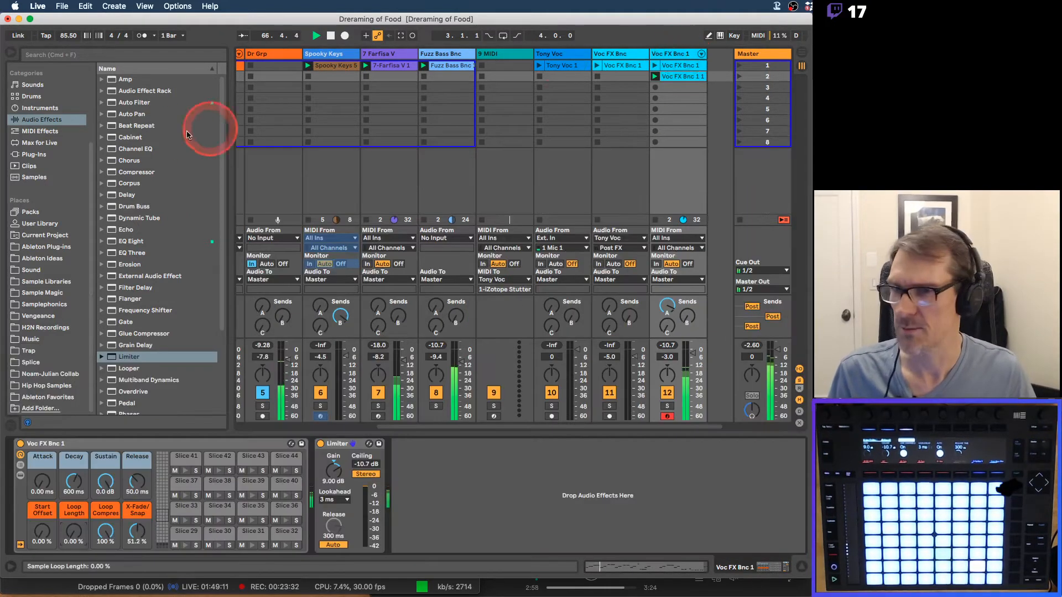
{"action": "left_click", "coordinate": [52, 154]}
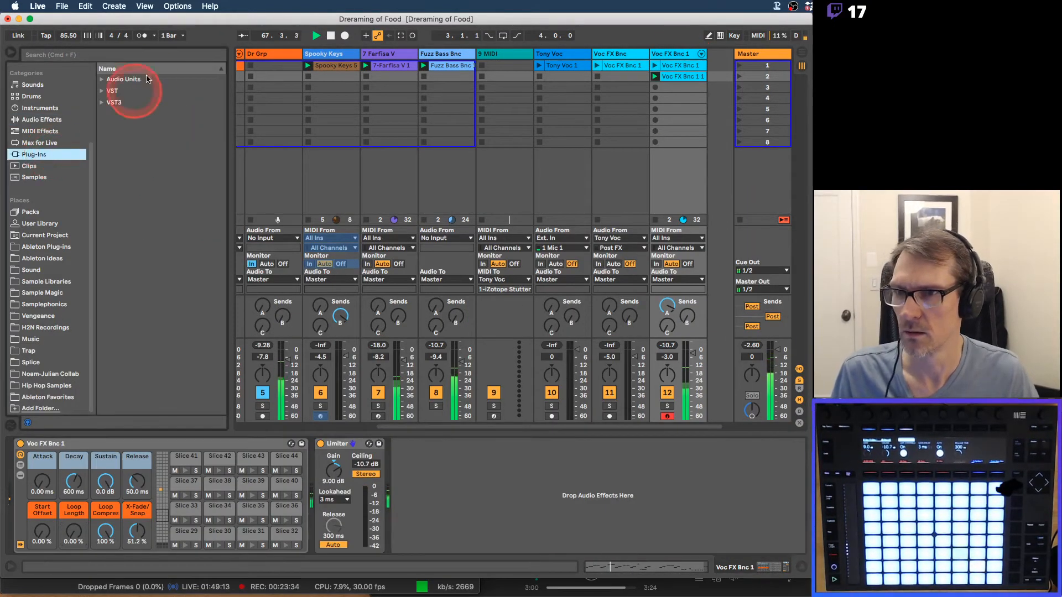
{"action": "left_click", "coordinate": [110, 58]}
{"action": "type", "text": "pan"}
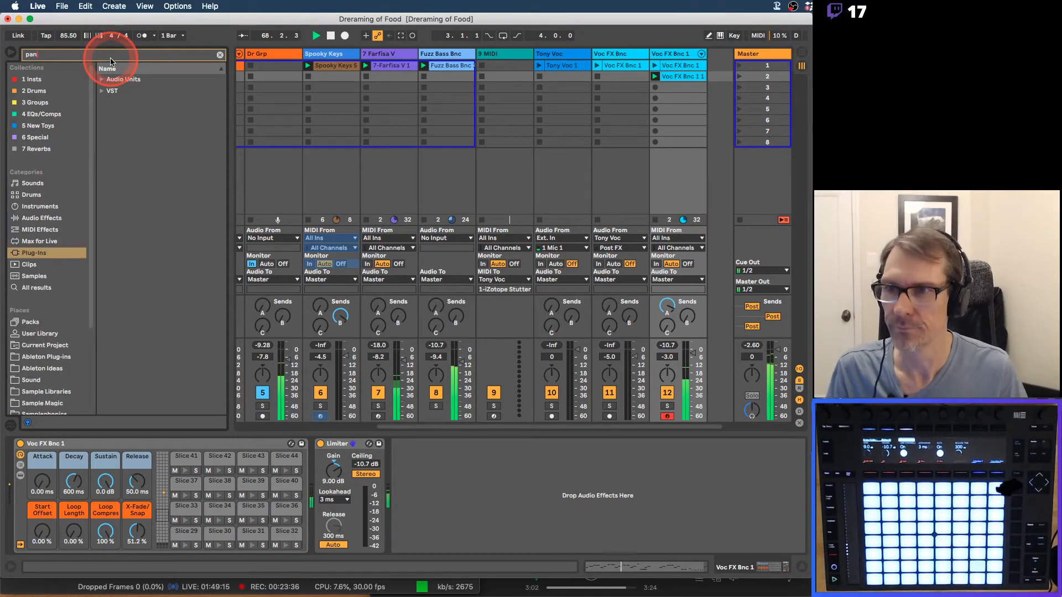
{"action": "left_click", "coordinate": [103, 91]}
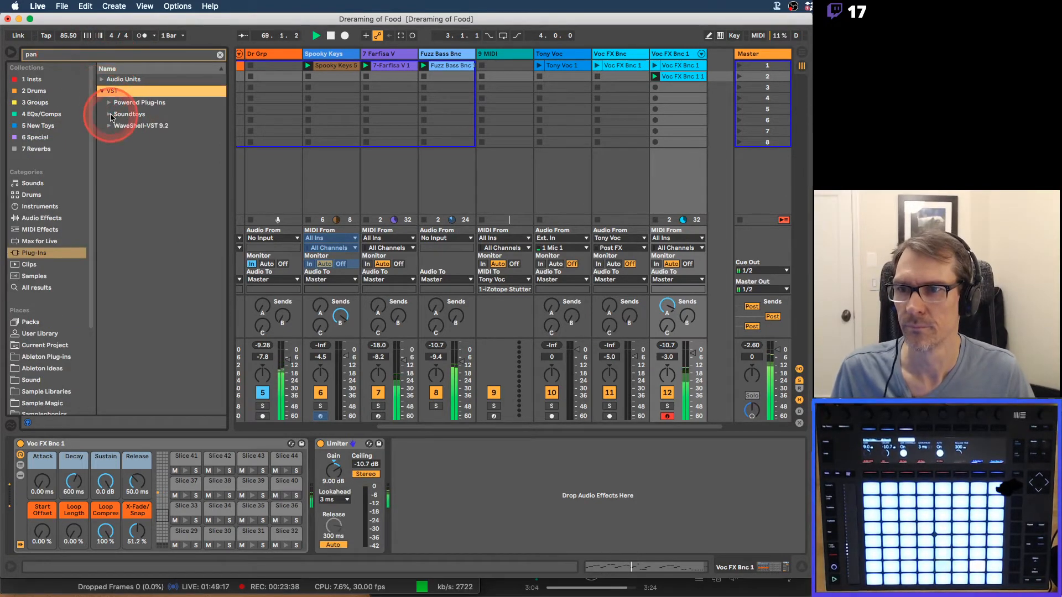
{"action": "left_click", "coordinate": [110, 114]}
{"action": "left_click_drag", "start_coordinate": [131, 126], "coordinate": [681, 55]}
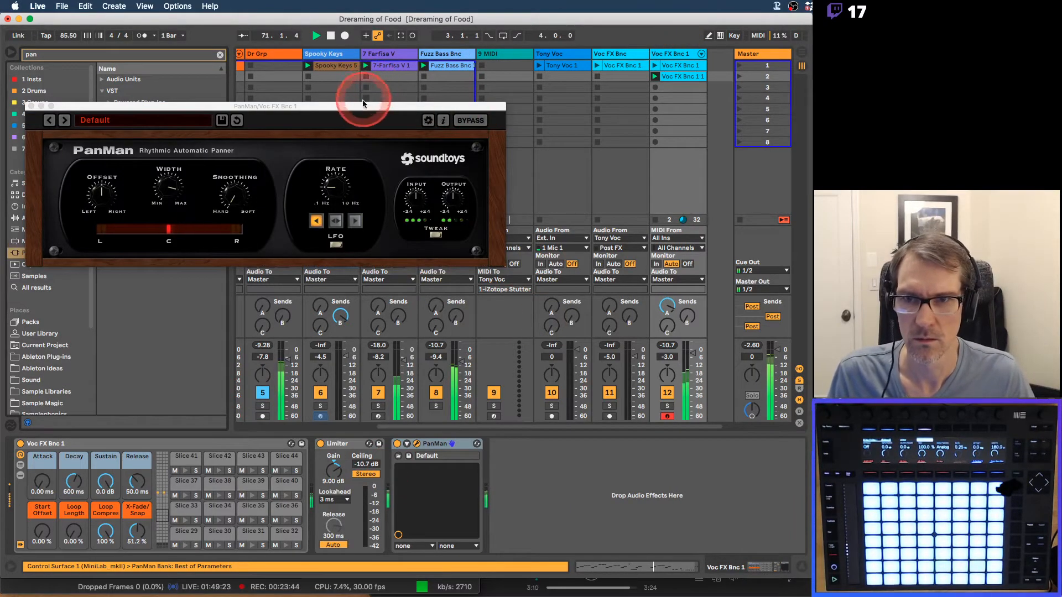
Audition PanMan's TickTock Pan preset from the Rhythmic Pans and step forward through the presets that follow it.
{"action": "left_click_drag", "start_coordinate": [360, 106], "coordinate": [447, 119]}
{"action": "left_click", "coordinate": [178, 134]}
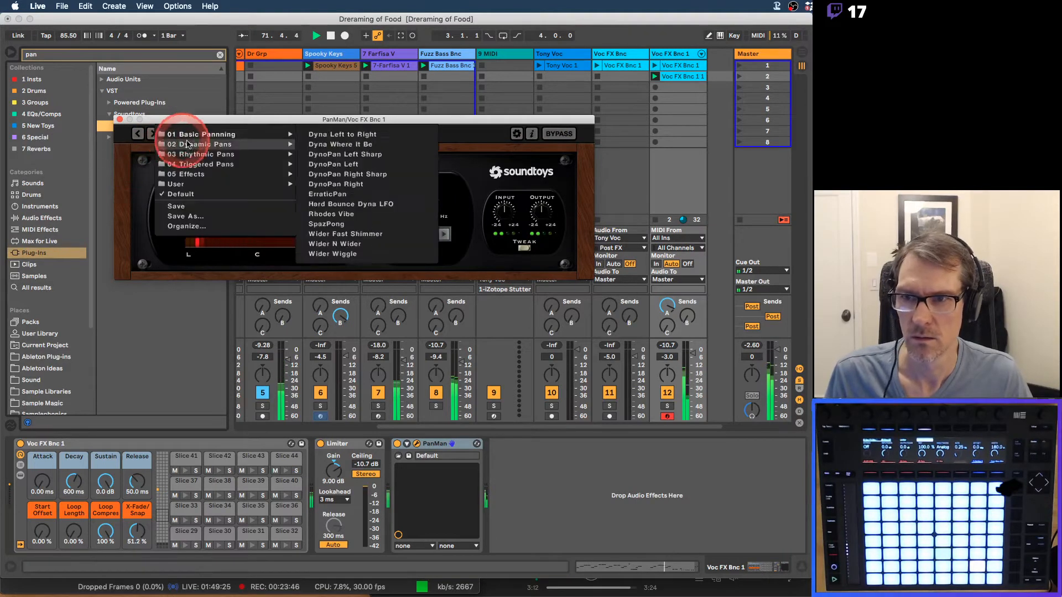
{"action": "mouse_move", "coordinate": [200, 156]}
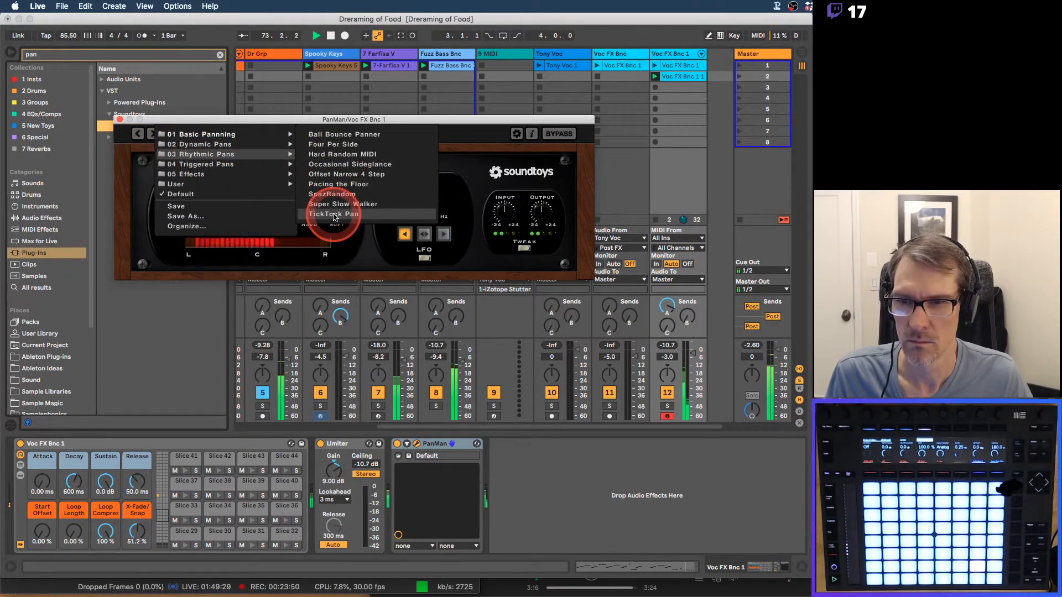
{"action": "left_click", "coordinate": [335, 215]}
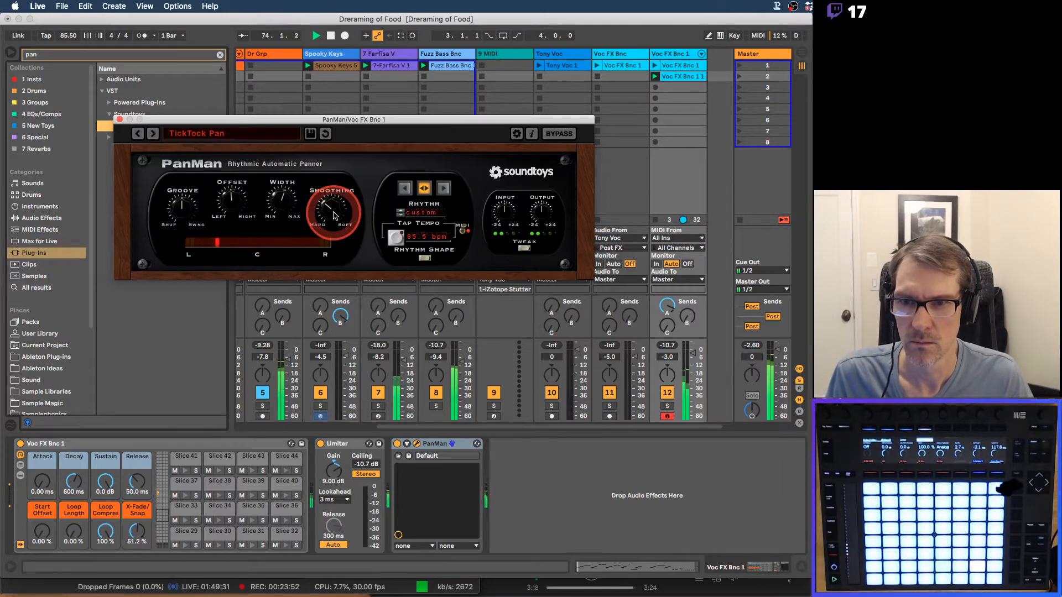
{"action": "left_click", "coordinate": [154, 134]}
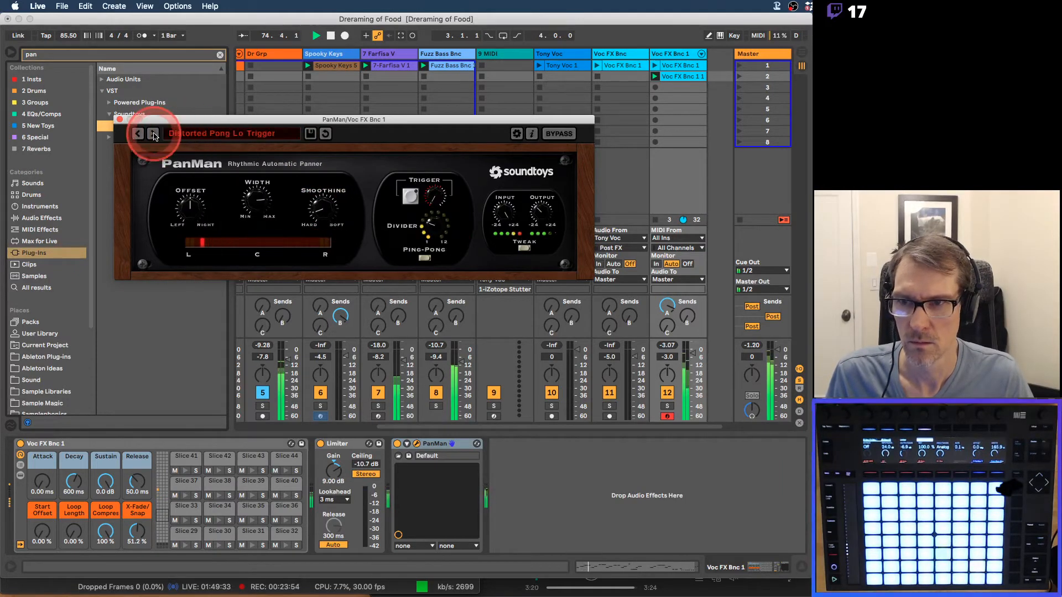
{"action": "left_click", "coordinate": [153, 134]}
{"action": "left_click", "coordinate": [154, 134]}
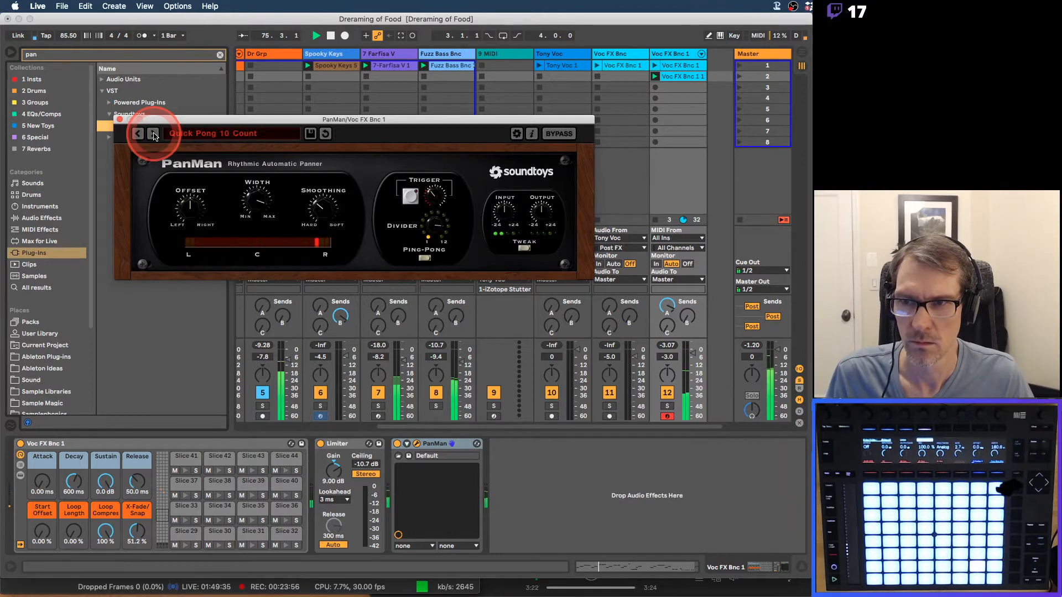
{"action": "left_click", "coordinate": [153, 134]}
Load PanMan's Hard Random MIDI preset from the Rhythmic Pans and reveal the Tweak section with the Analog Style options.
{"action": "left_click", "coordinate": [195, 133]}
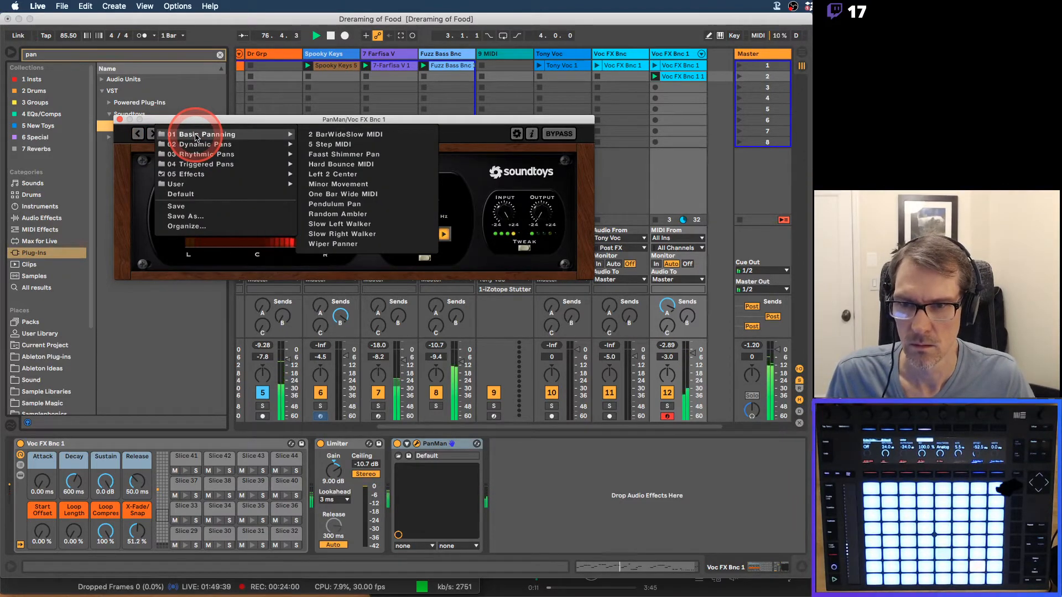
{"action": "mouse_move", "coordinate": [202, 146]}
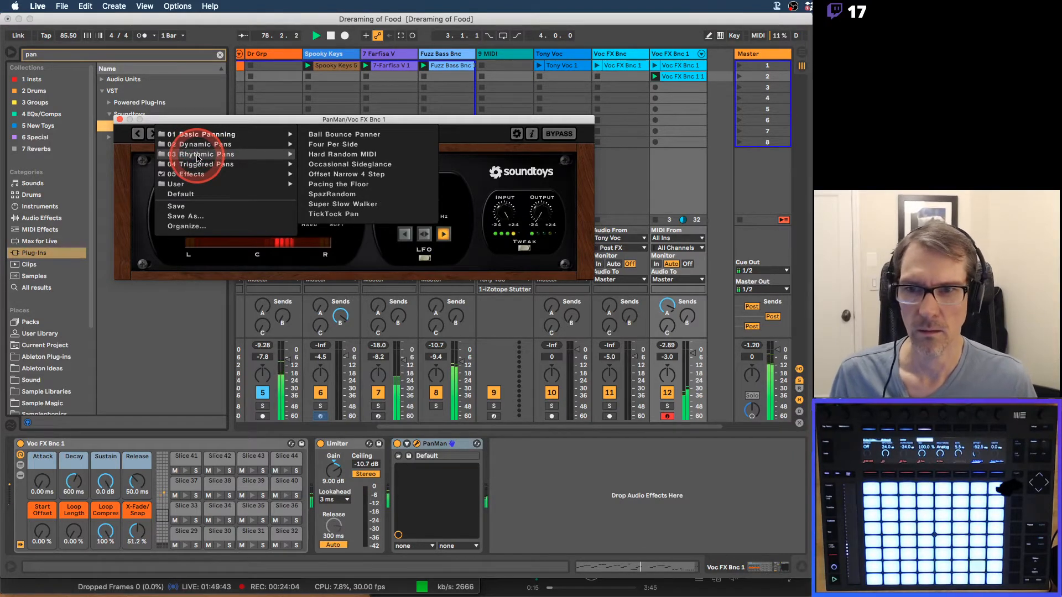
{"action": "left_click", "coordinate": [346, 155]}
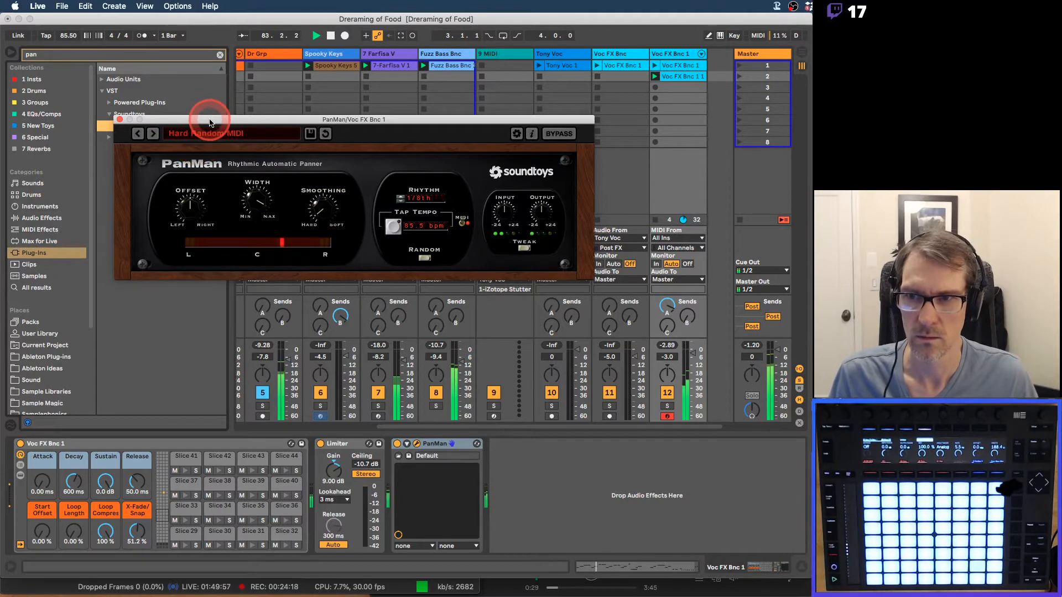
{"action": "left_click_drag", "start_coordinate": [211, 115], "coordinate": [201, 77]}
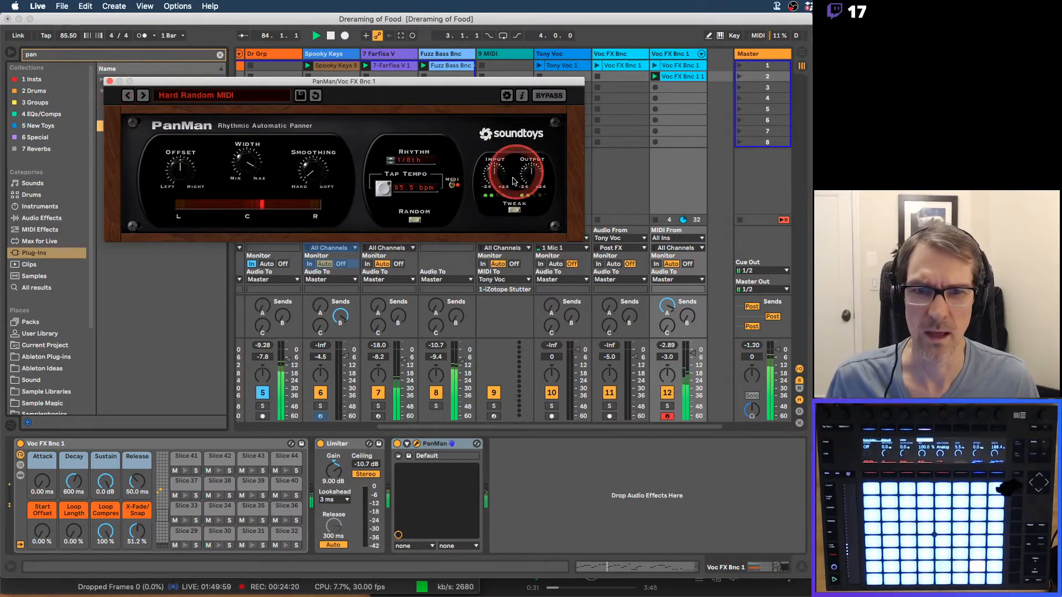
{"action": "left_click", "coordinate": [514, 210]}
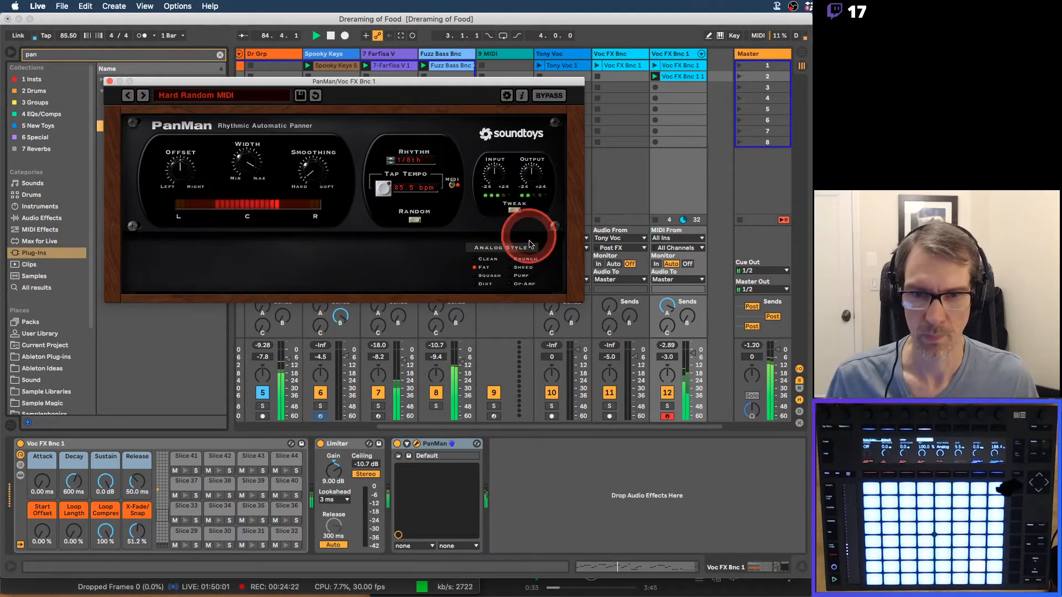
Set PanMan's Analog Style to Crunch, adjust its input level slightly and close the plug-in window.
{"action": "left_click", "coordinate": [511, 260]}
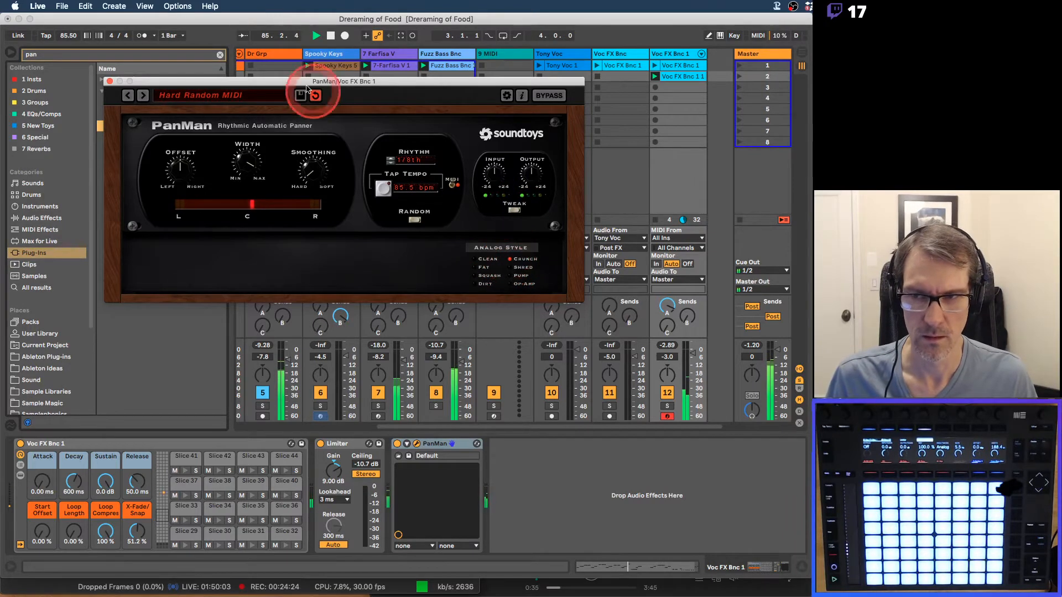
{"action": "left_click_drag", "start_coordinate": [180, 81], "coordinate": [235, 71]}
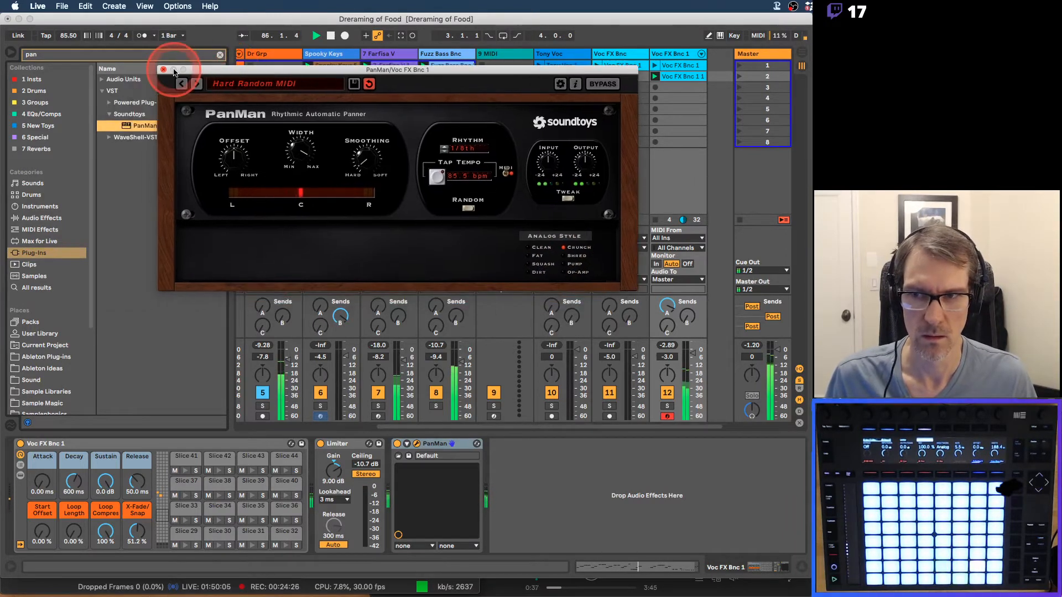
{"action": "mouse_move", "coordinate": [549, 162]}
{"action": "left_mouse_down"}
{"action": "mouse_move", "coordinate": [546, 138]}
{"action": "mouse_move", "coordinate": [546, 148]}
{"action": "left_mouse_up"}
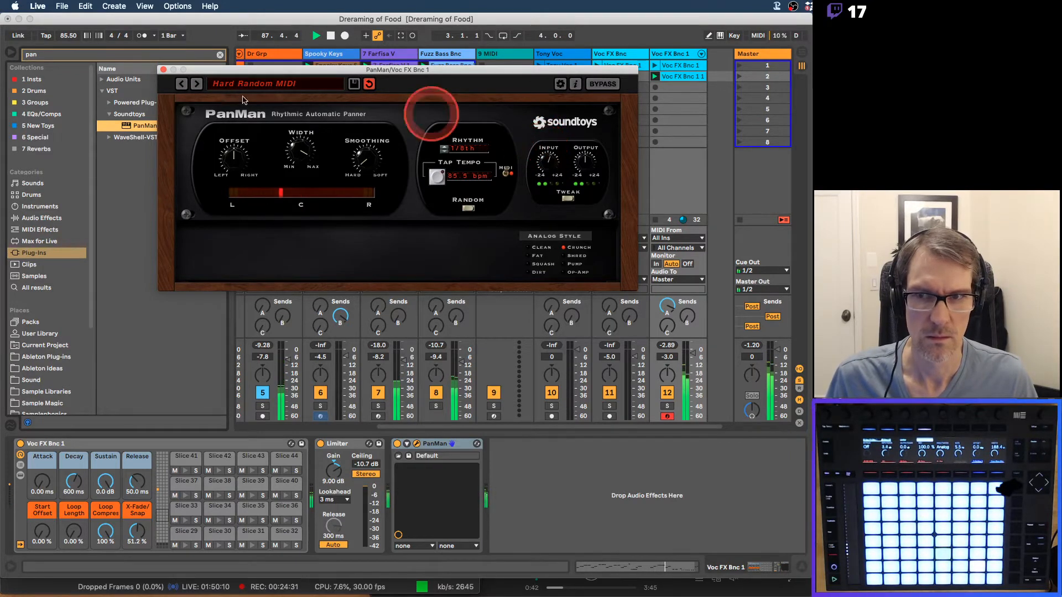
{"action": "left_click", "coordinate": [164, 70]}
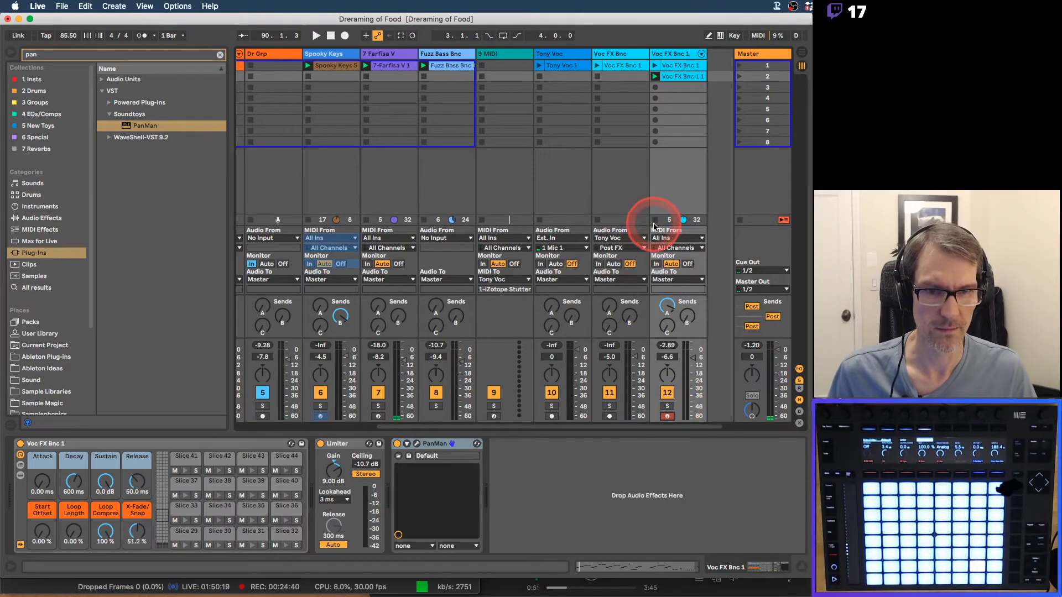
Rename the 7 Farfisa V track as Organ and play the set with the organ and fuzz bass clips stopped.
{"action": "scroll", "coordinate": [578, 92], "scroll_direction": "left", "scroll_amount": 5}
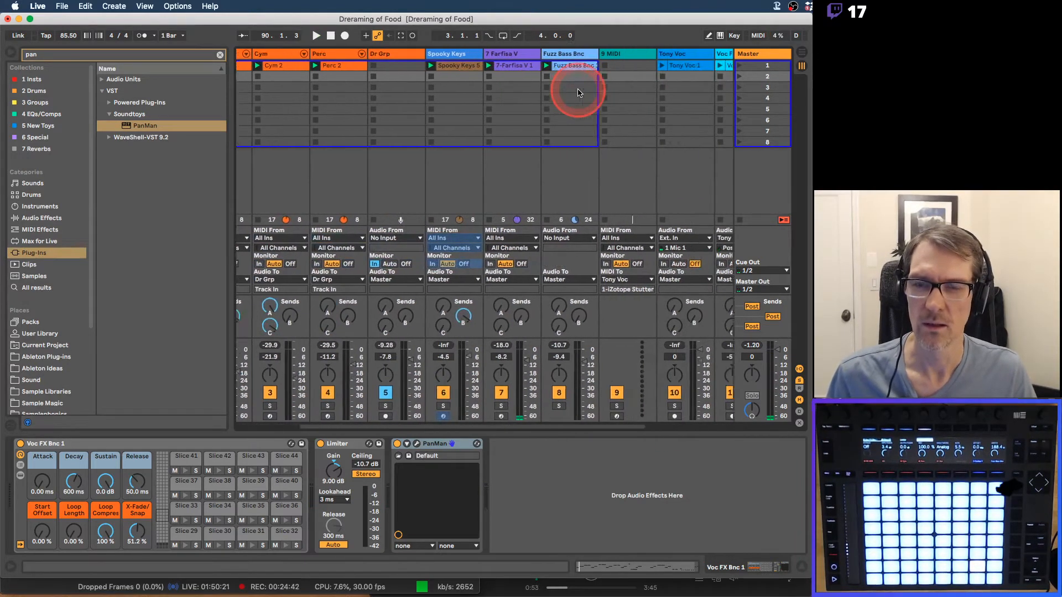
{"action": "scroll", "coordinate": [578, 93], "scroll_direction": "left", "scroll_amount": 1}
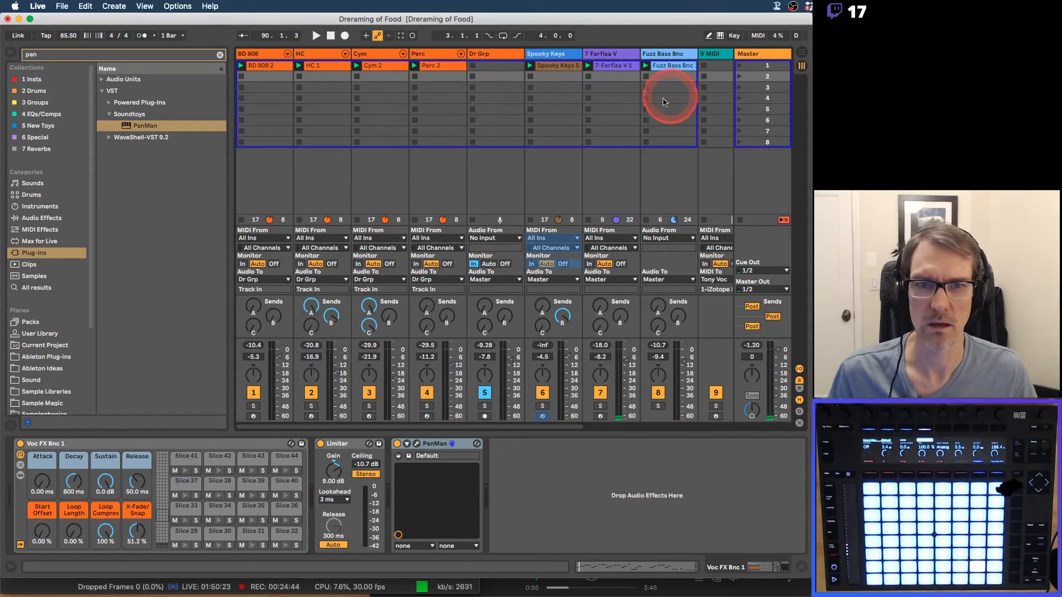
{"action": "scroll", "coordinate": [612, 78], "scroll_direction": "right", "scroll_amount": 4}
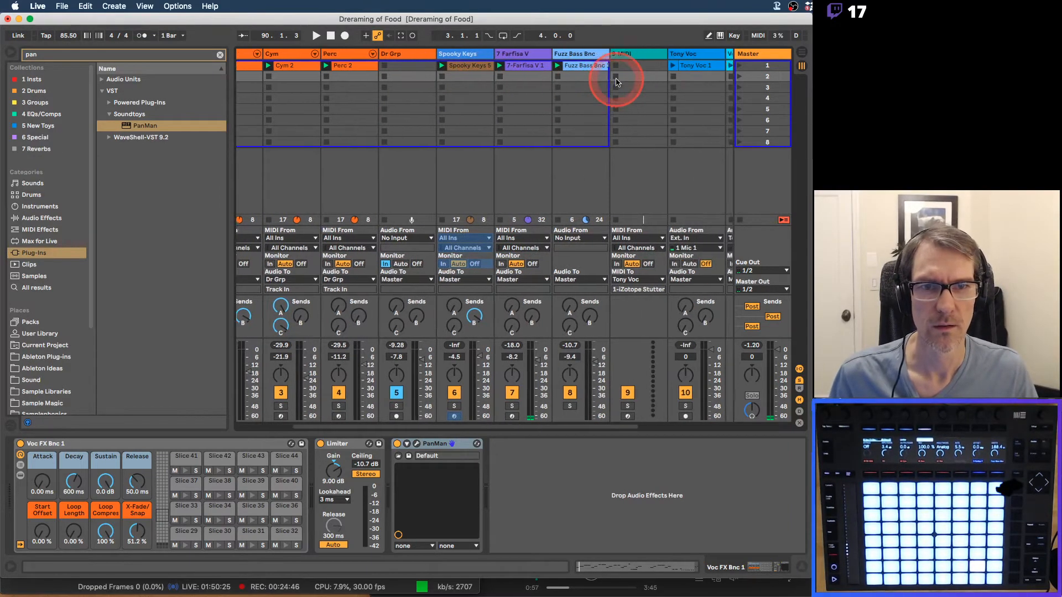
{"action": "left_click", "coordinate": [504, 53]}
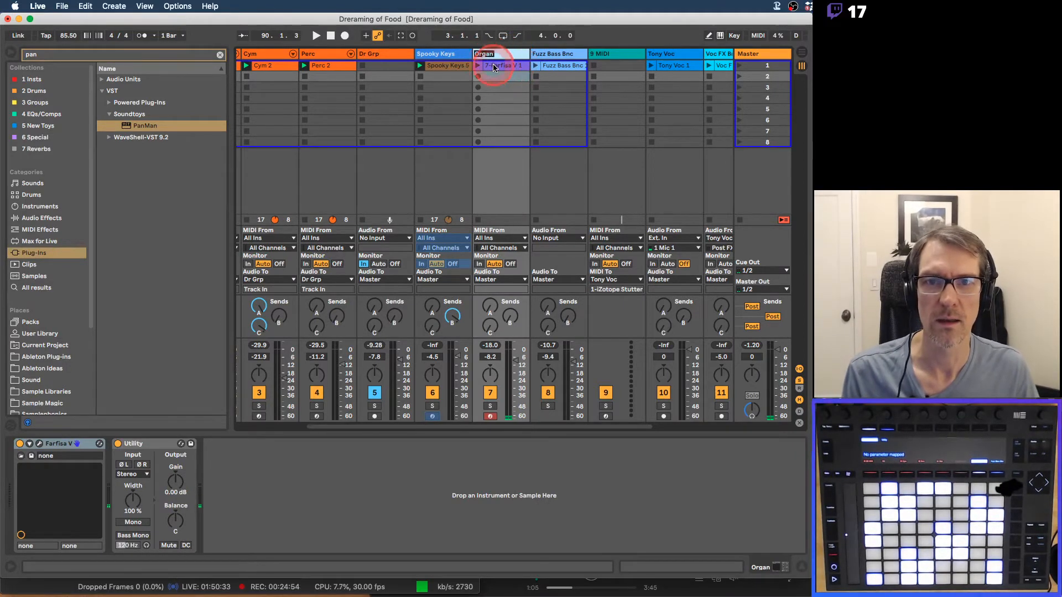
{"action": "left_click", "coordinate": [501, 63]}
{"action": "left_click", "coordinate": [551, 55]}
{"action": "left_click", "coordinate": [555, 54]}
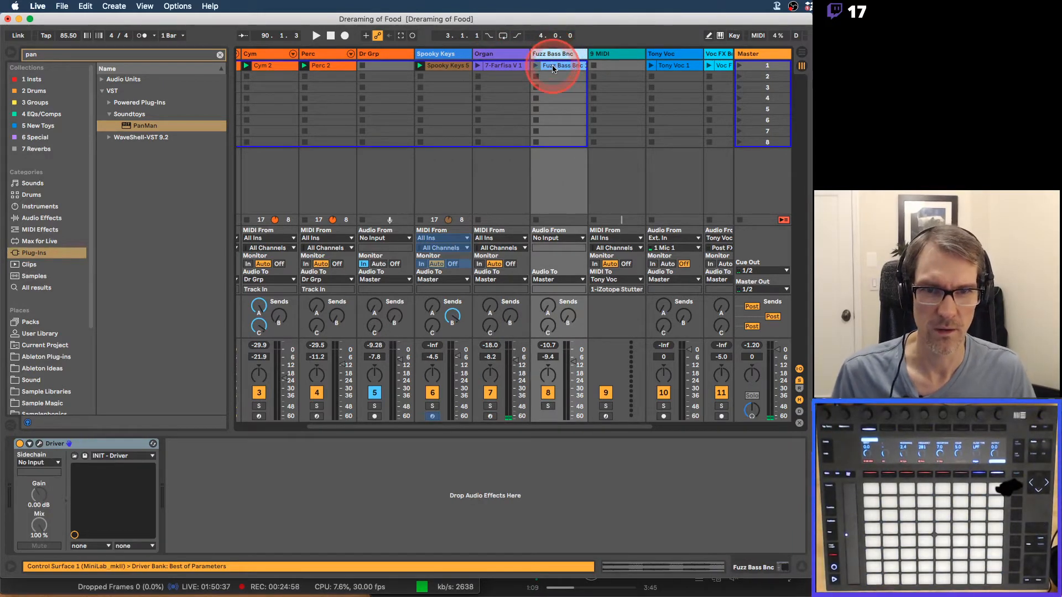
{"action": "left_click", "coordinate": [620, 67]}
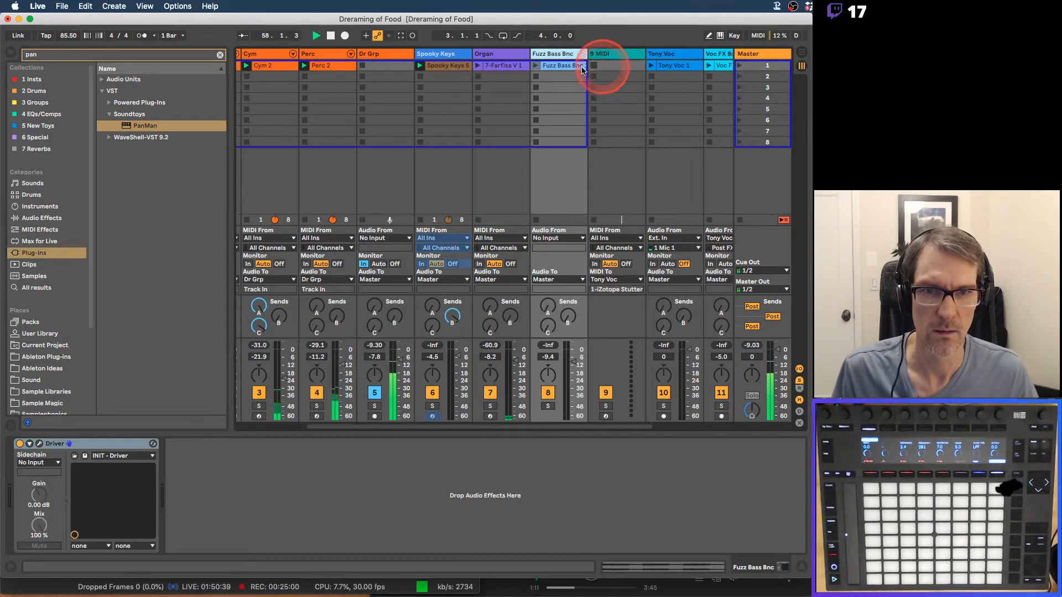
{"action": "left_click", "coordinate": [518, 66]}
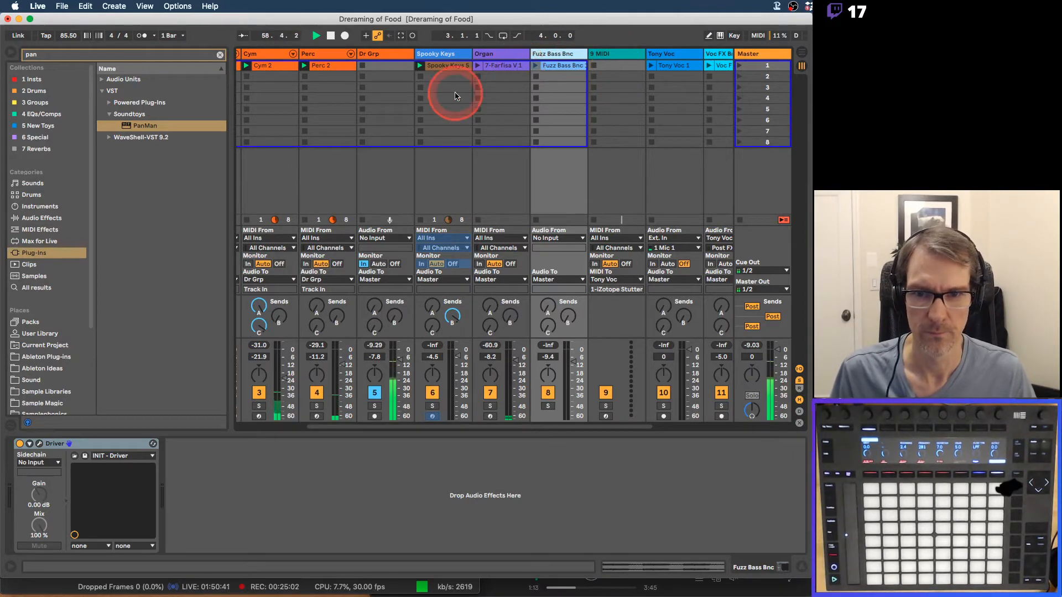
Unfreeze the Spooky Keys track.
{"action": "left_click", "coordinate": [437, 54]}
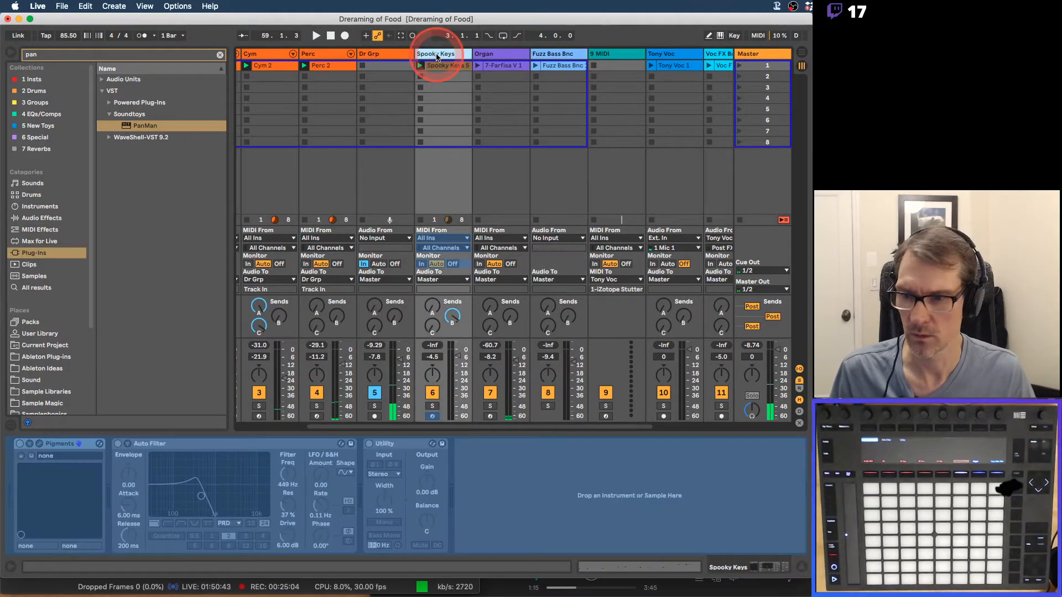
{"action": "right_click", "coordinate": [437, 56]}
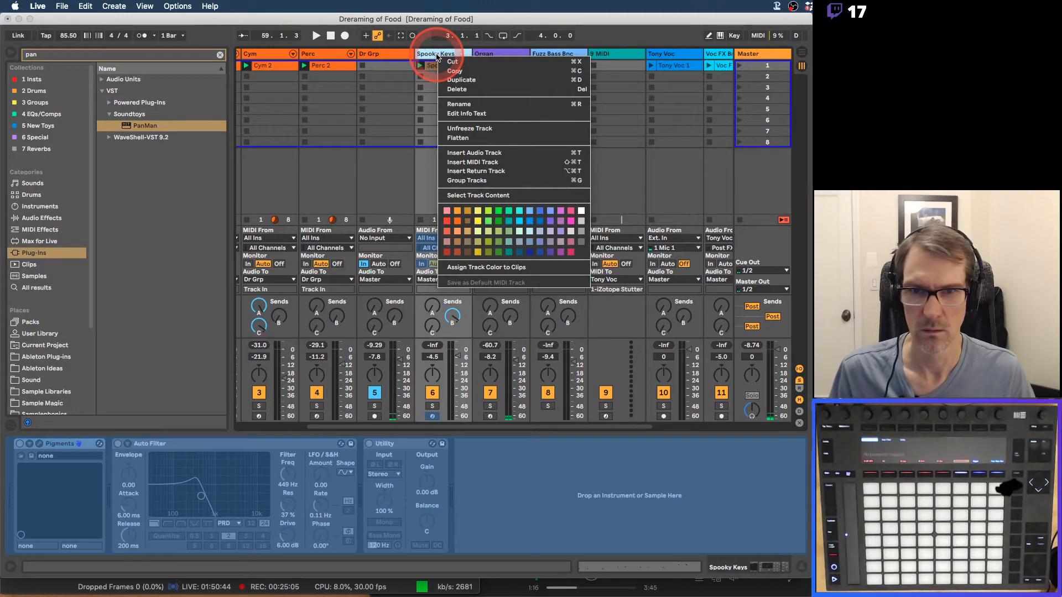
{"action": "left_click", "coordinate": [466, 129]}
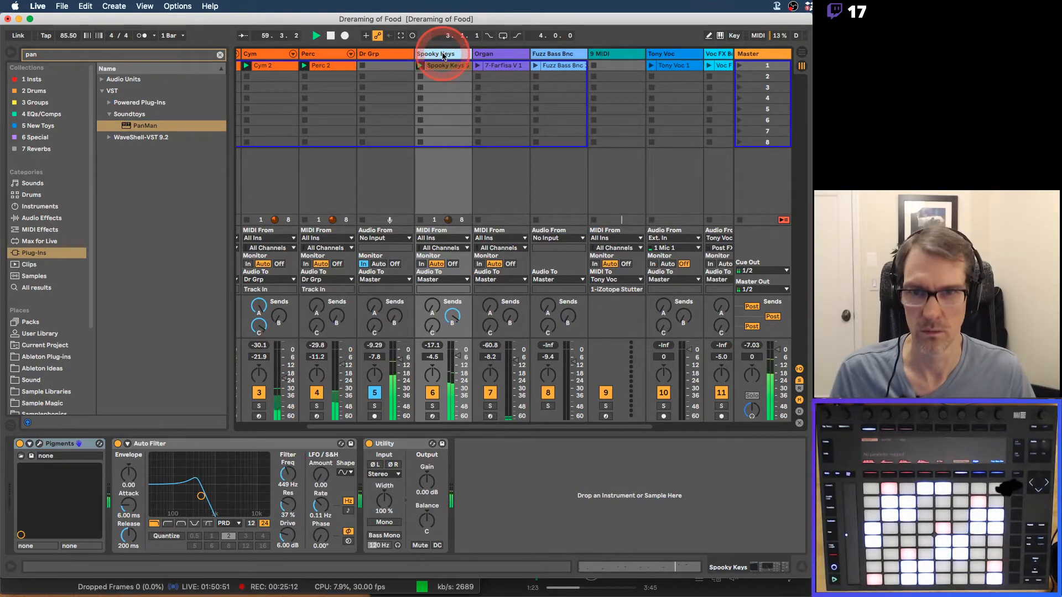
Recolour the Organ track golden orange and the Fuzz Bass Bnc track red.
{"action": "right_click", "coordinate": [501, 54]}
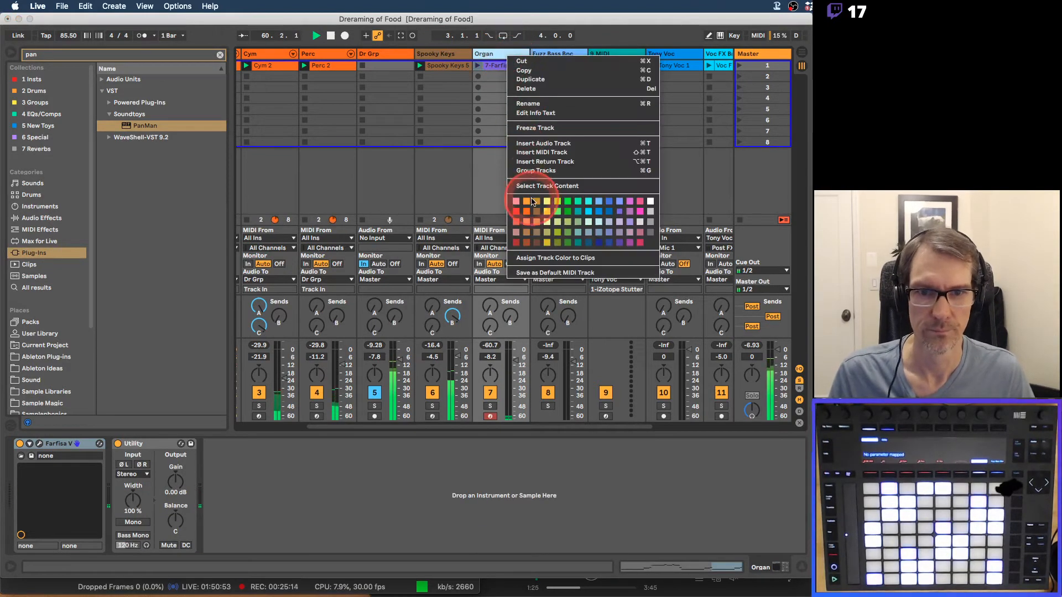
{"action": "left_click", "coordinate": [533, 202]}
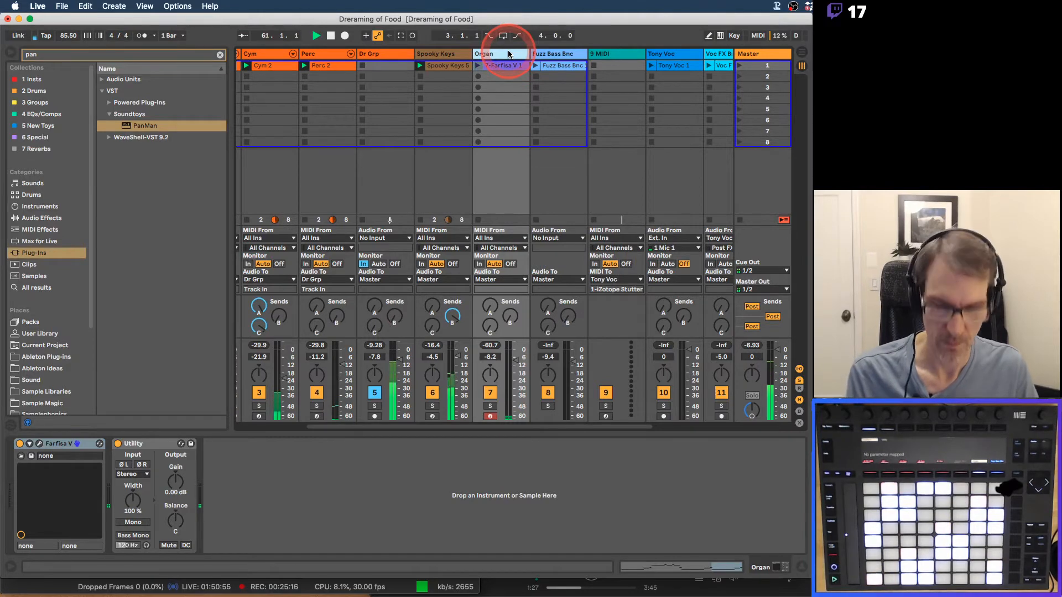
{"action": "right_click", "coordinate": [554, 55]}
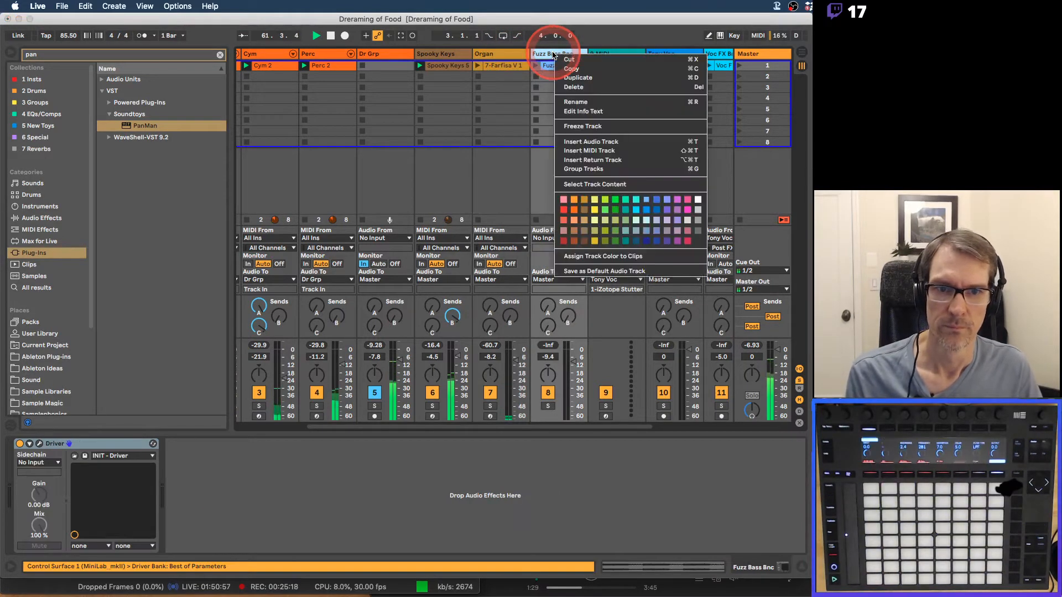
{"action": "left_click", "coordinate": [572, 209]}
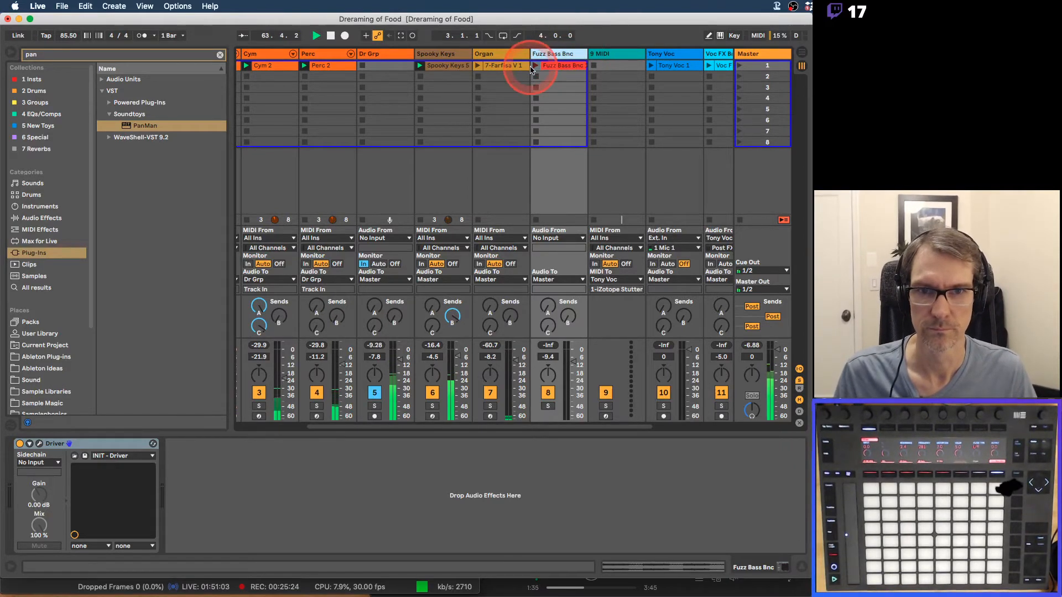
Capture the playing drum and Spooky Keys clips into a new scene below scene 4 and duplicate that scene.
{"action": "left_click", "coordinate": [760, 99]}
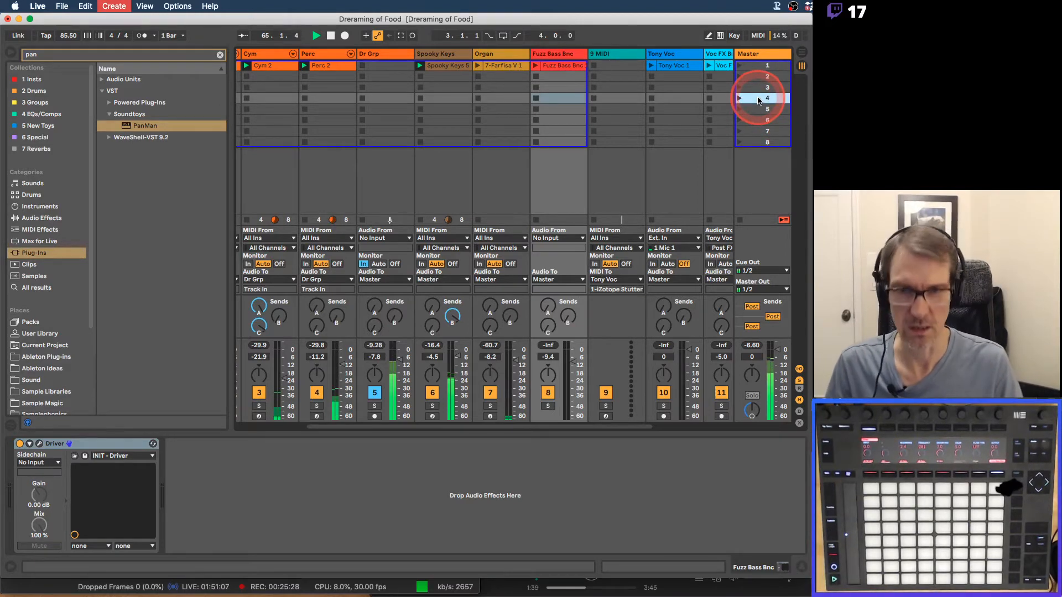
{"action": "key", "text": "super+d"}
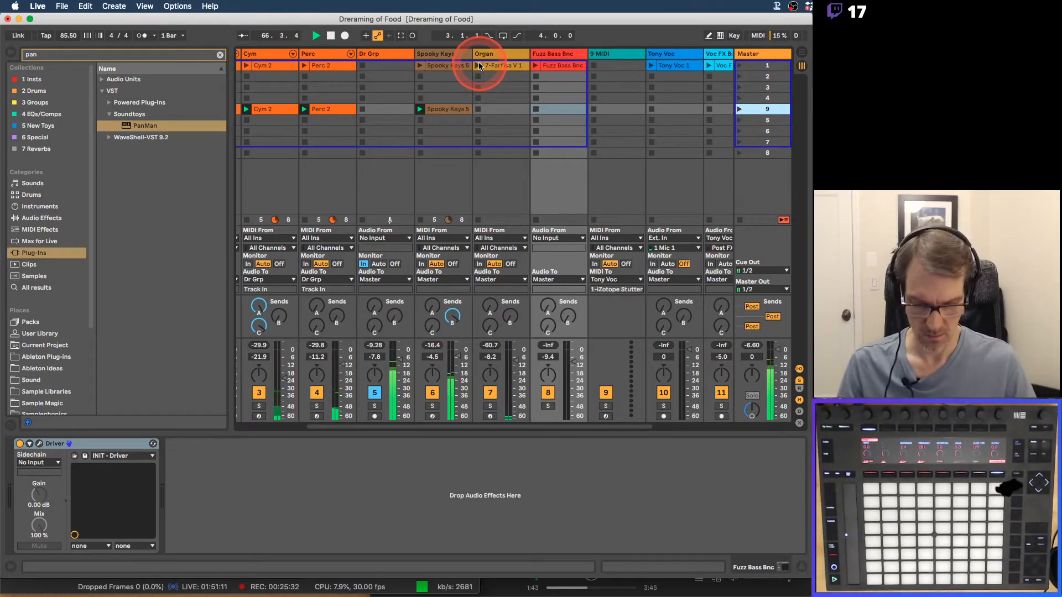
{"action": "key", "text": "super+d"}
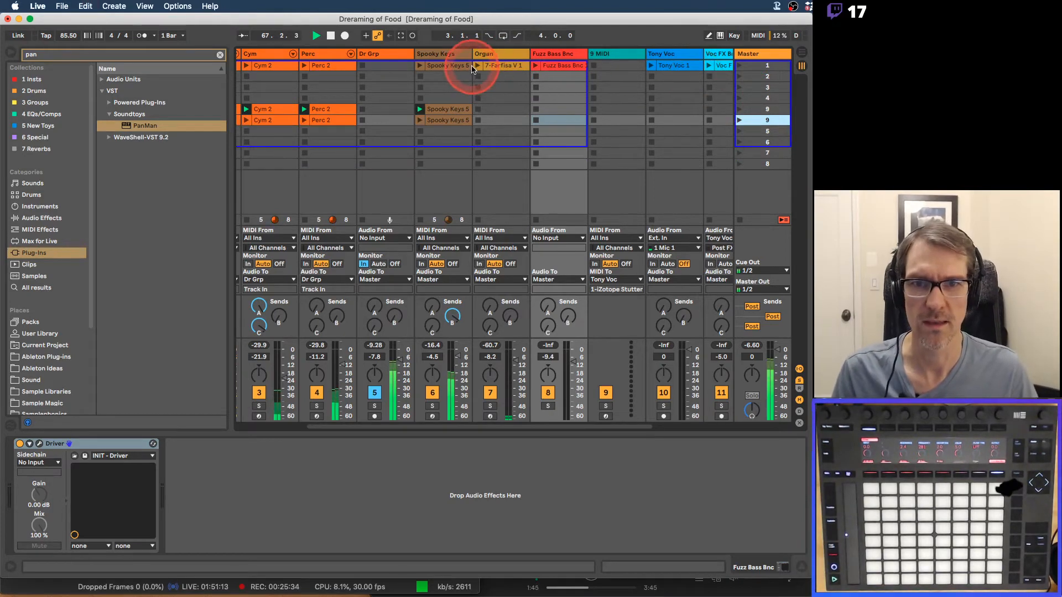
Audition the 7-Farfisa V 1 organ clip, copy it into the duplicated scene and launch that scene.
{"action": "left_click", "coordinate": [476, 65]}
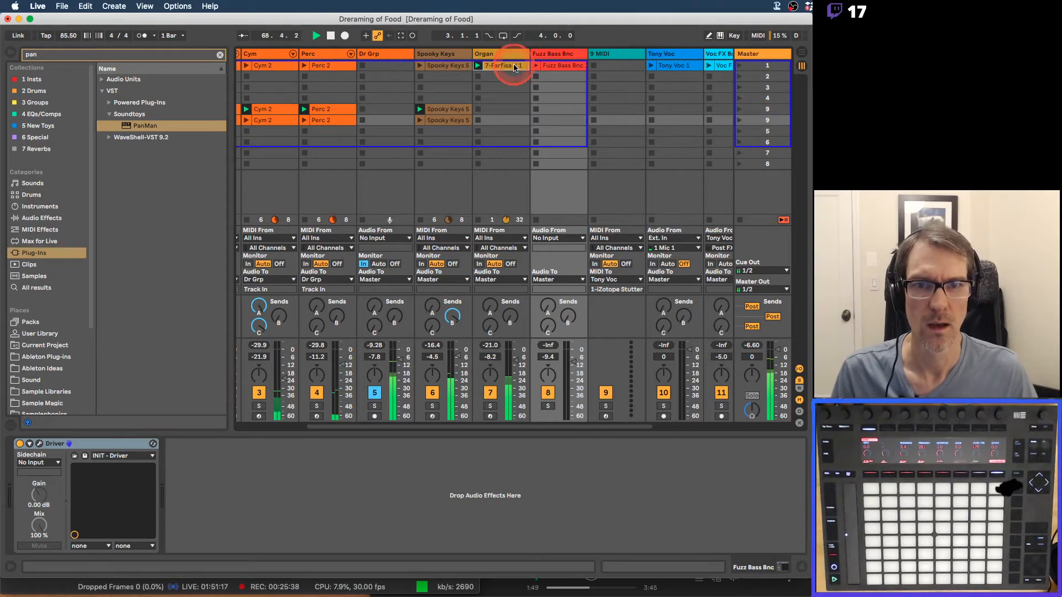
{"action": "left_click_drag", "start_coordinate": [504, 65], "coordinate": [502, 119]}
{"action": "left_click", "coordinate": [739, 120]}
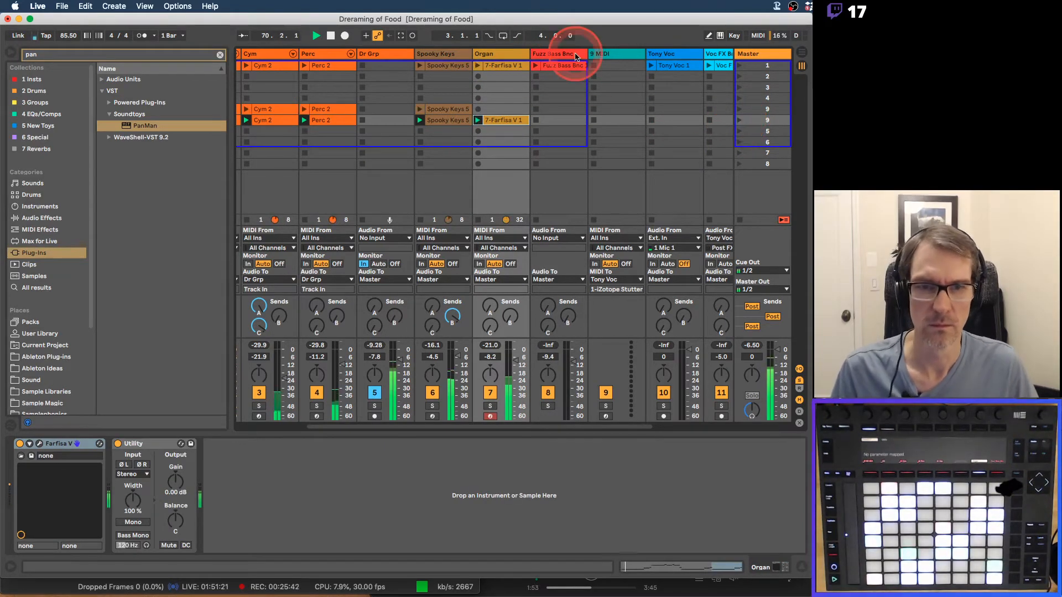
Launch the Fuzz Bass Bnc clip and capture all playing clips into a new scene below the organ scene.
{"action": "left_click", "coordinate": [562, 67]}
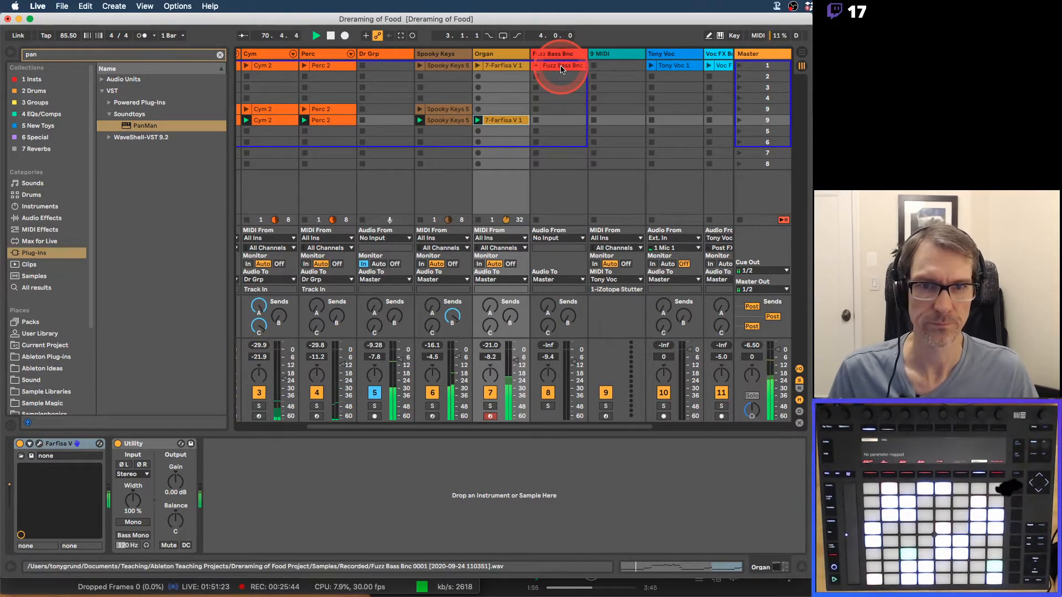
{"action": "left_click", "coordinate": [536, 68]}
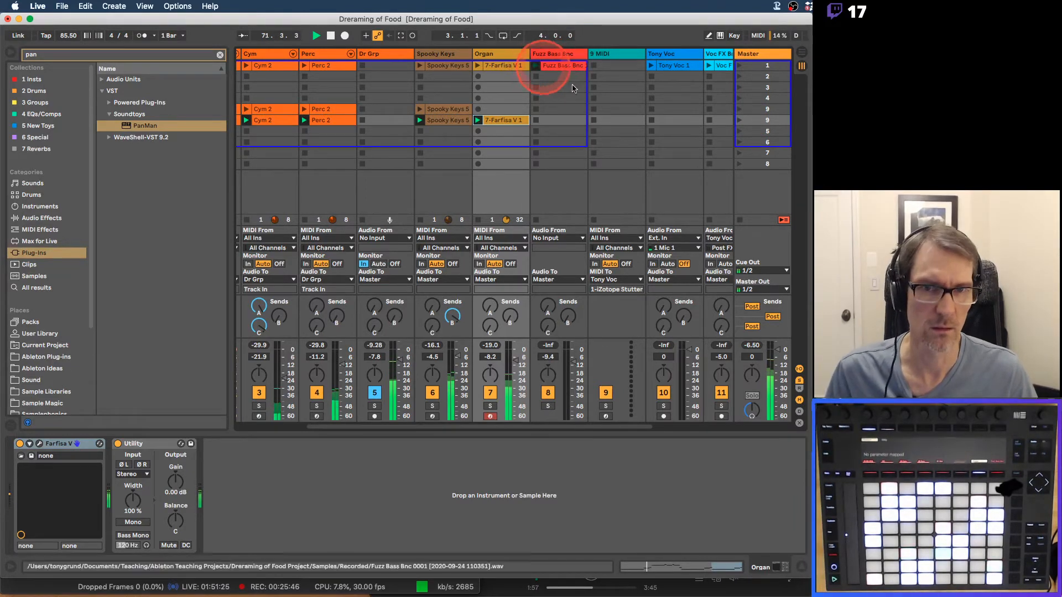
{"action": "left_click", "coordinate": [763, 122]}
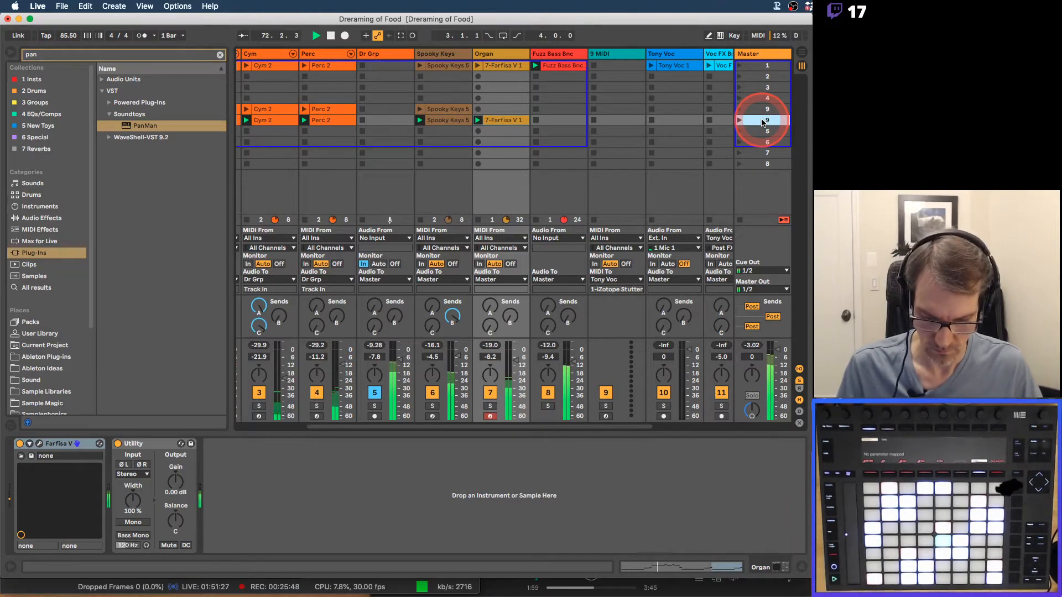
{"action": "key", "text": "super+shift+i"}
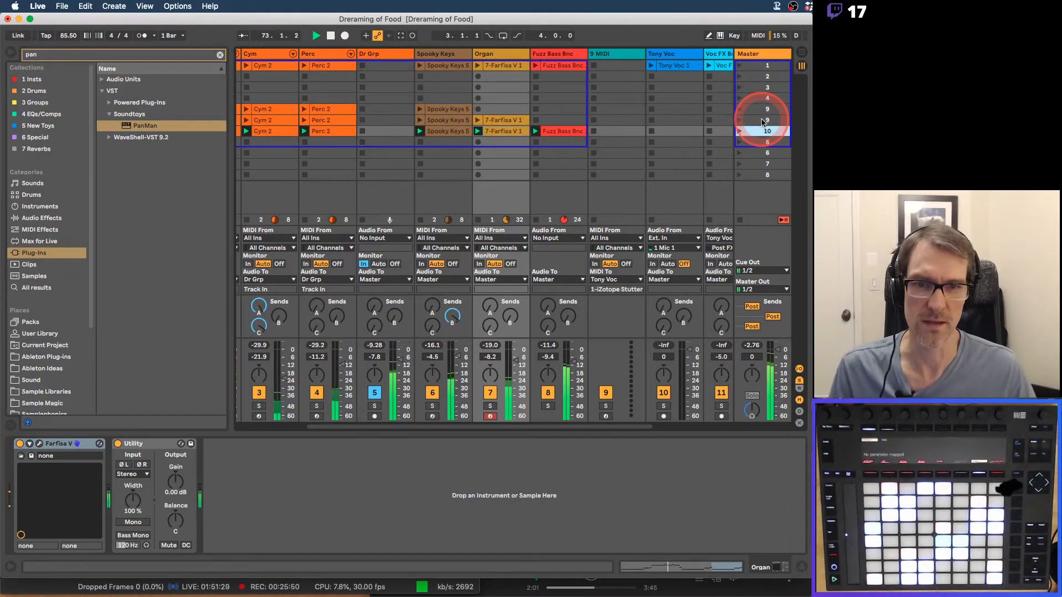
With the keys, organ and bass stopped, capture the playing drum clips into a new scene below scene 10.
{"action": "scroll", "coordinate": [567, 113], "scroll_direction": "left", "scroll_amount": 2}
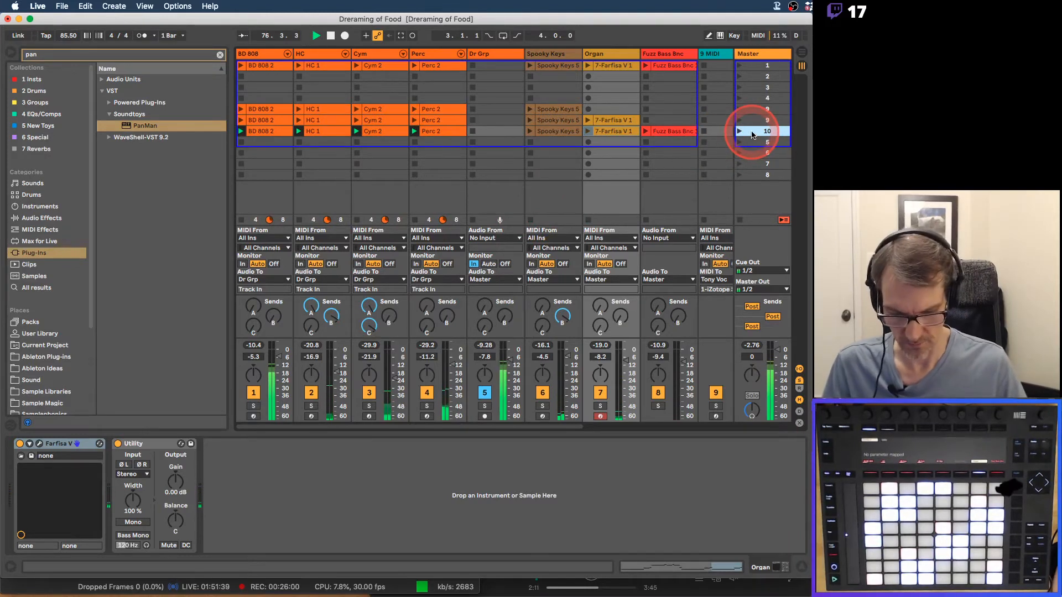
{"action": "key", "text": "super+i"}
{"action": "scroll", "coordinate": [658, 131], "scroll_direction": "right", "scroll_amount": 5}
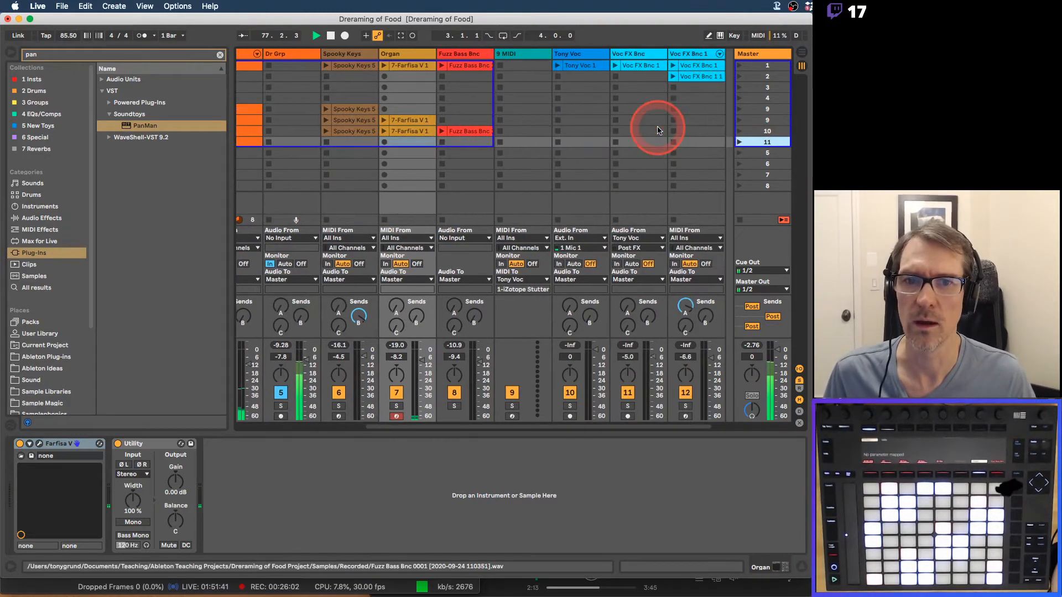
{"action": "scroll", "coordinate": [658, 130], "scroll_direction": "left", "scroll_amount": 3}
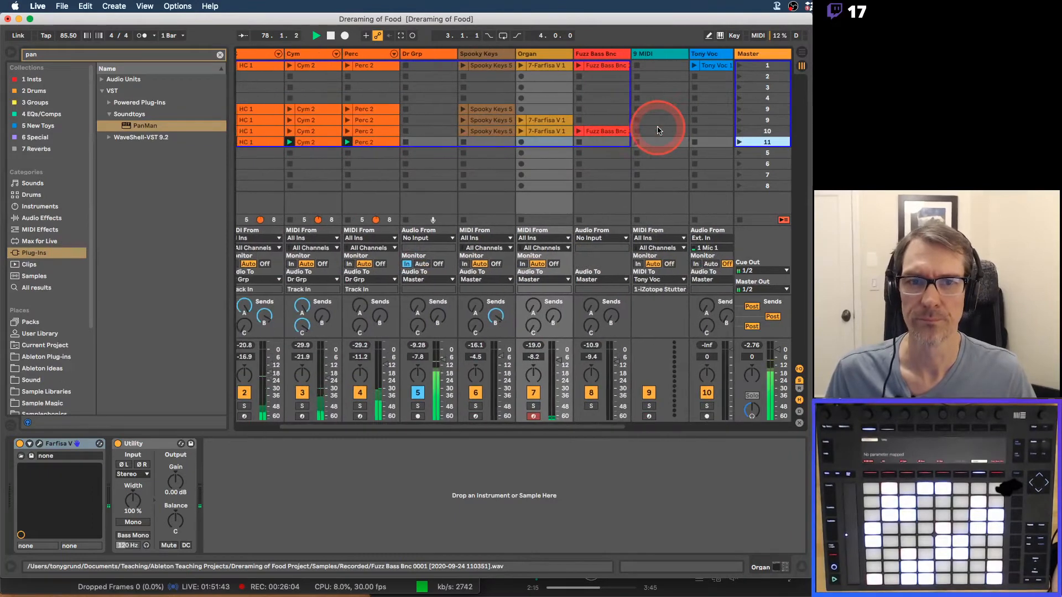
Launch the Voc FX Bnc 1 1 slice clip and capture what is playing into a new scene below scene 11.
{"action": "scroll", "coordinate": [658, 130], "scroll_direction": "right", "scroll_amount": 2}
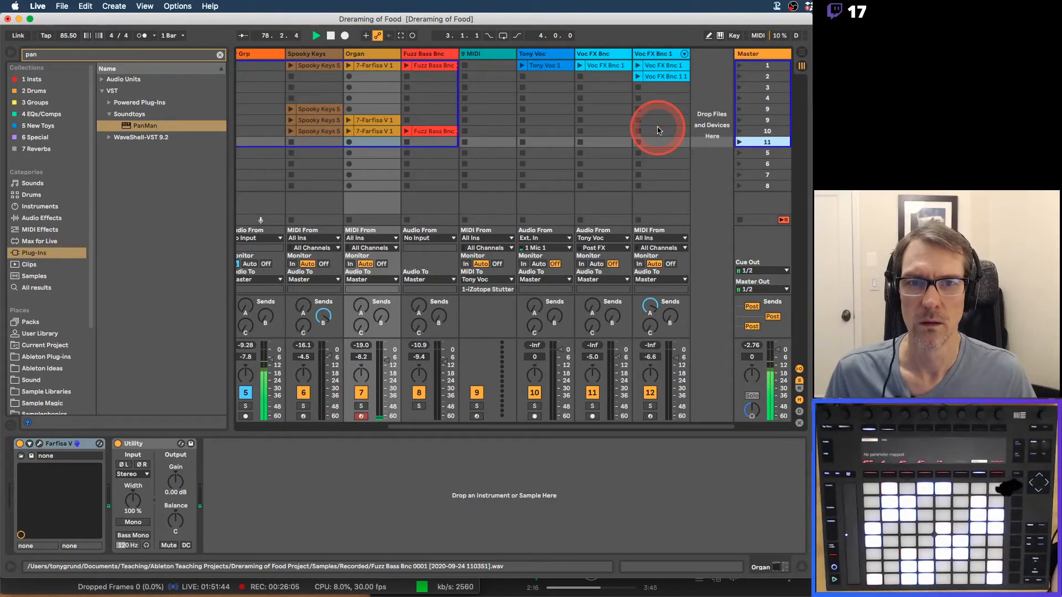
{"action": "left_click", "coordinate": [650, 81]}
{"action": "left_click", "coordinate": [638, 79]}
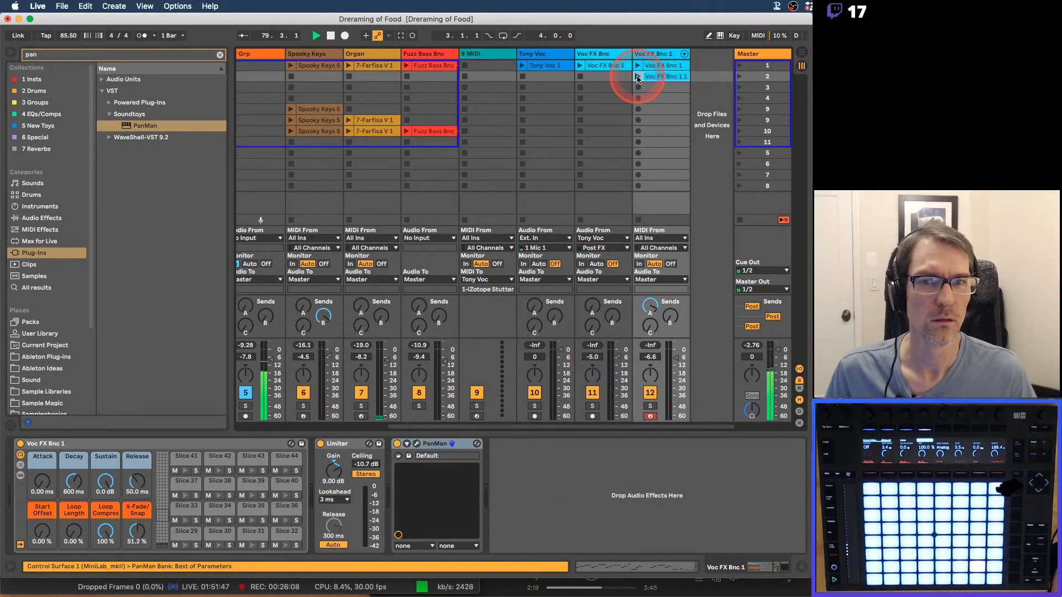
{"action": "left_click", "coordinate": [750, 143]}
{"action": "key", "text": "super+shift+i"}
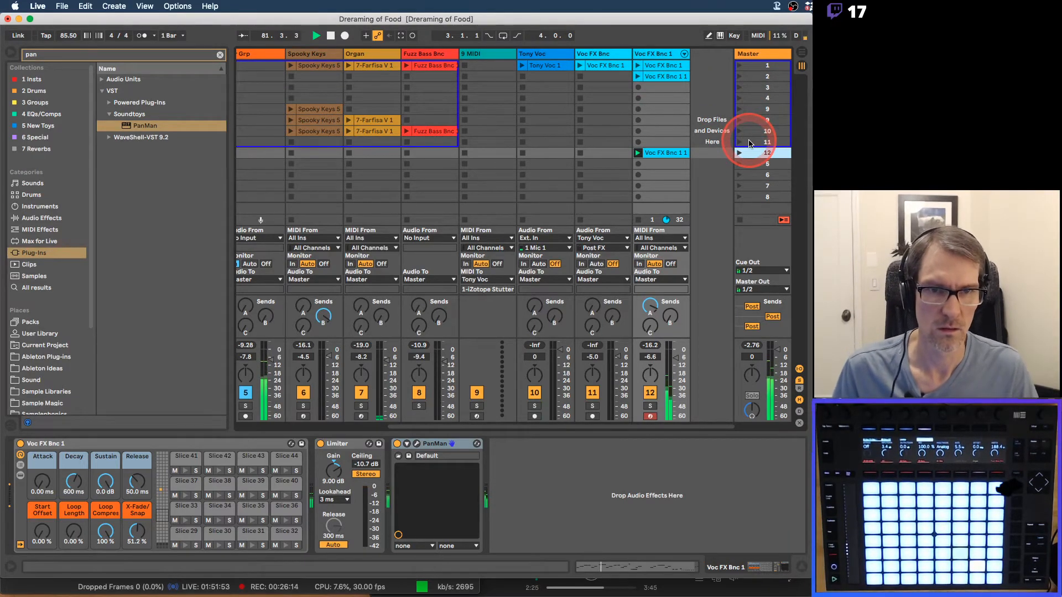
{"action": "left_click", "coordinate": [682, 67]}
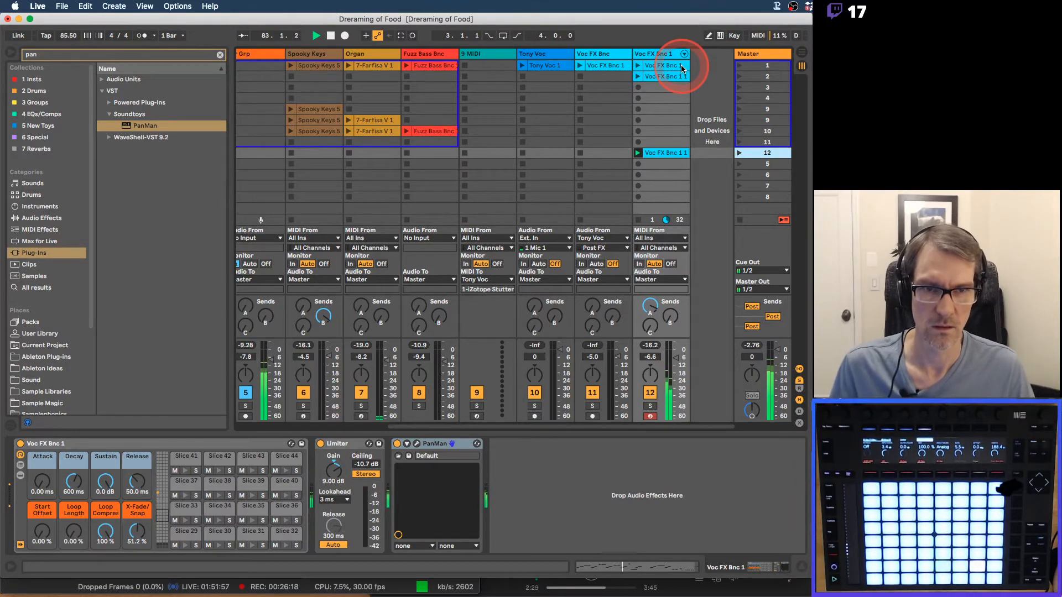
Launch the scene 10 Fuzz Bass clip alongside scene 12 and capture the playing clips as new scene 13.
{"action": "scroll", "coordinate": [664, 135], "scroll_direction": "left", "scroll_amount": 4}
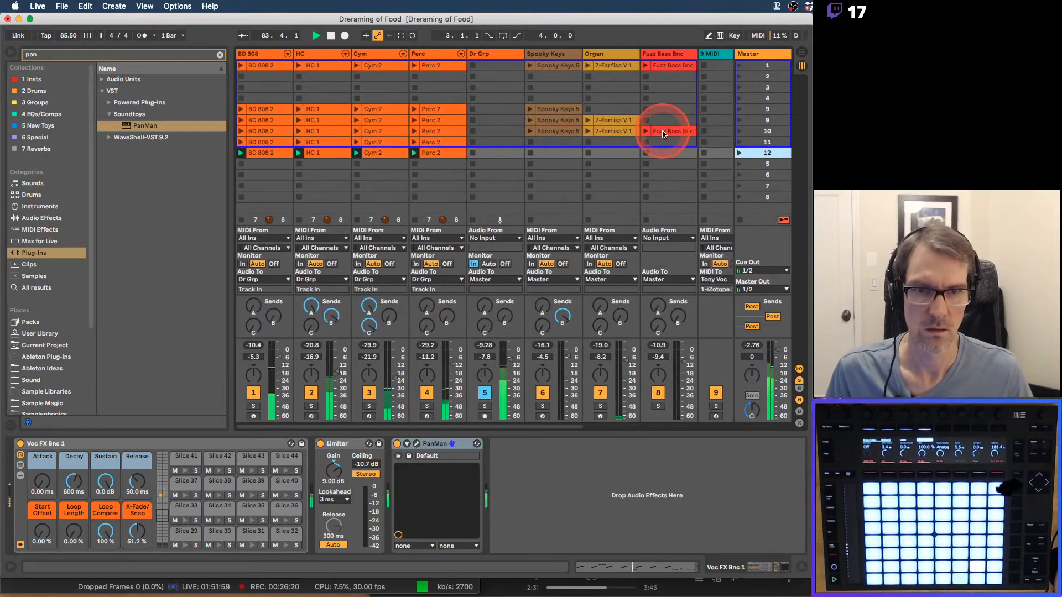
{"action": "scroll", "coordinate": [663, 134], "scroll_direction": "right", "scroll_amount": 4}
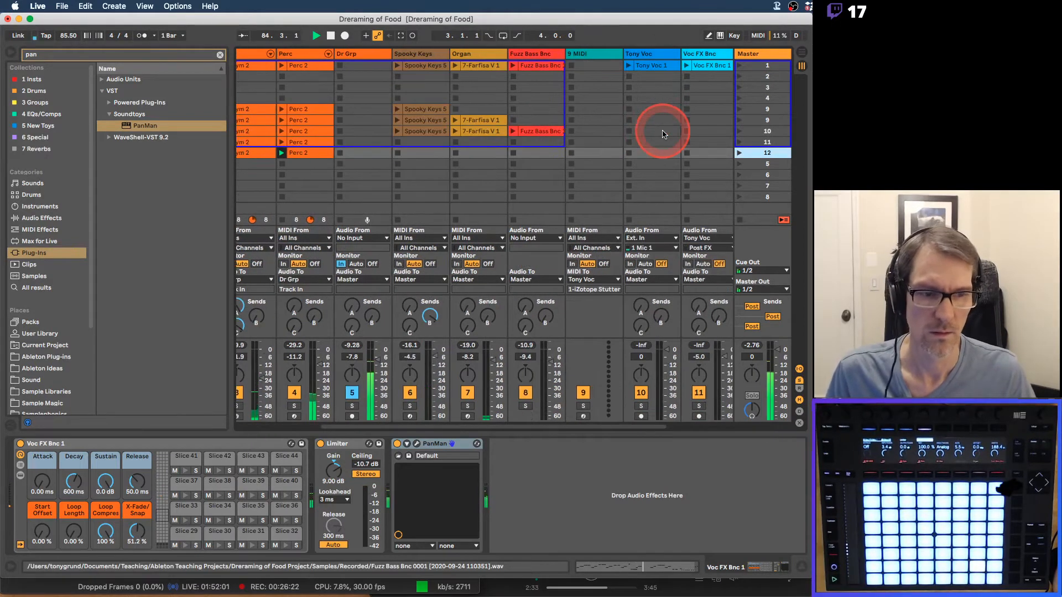
{"action": "scroll", "coordinate": [664, 135], "scroll_direction": "left", "scroll_amount": 4}
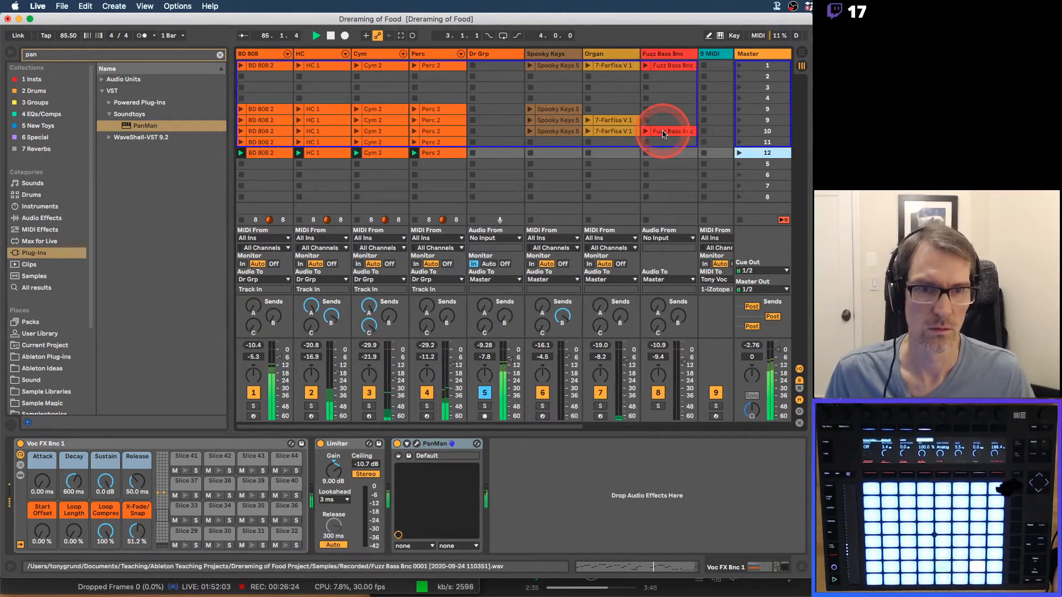
{"action": "left_click", "coordinate": [663, 134]}
{"action": "scroll", "coordinate": [674, 137], "scroll_direction": "right", "scroll_amount": 2}
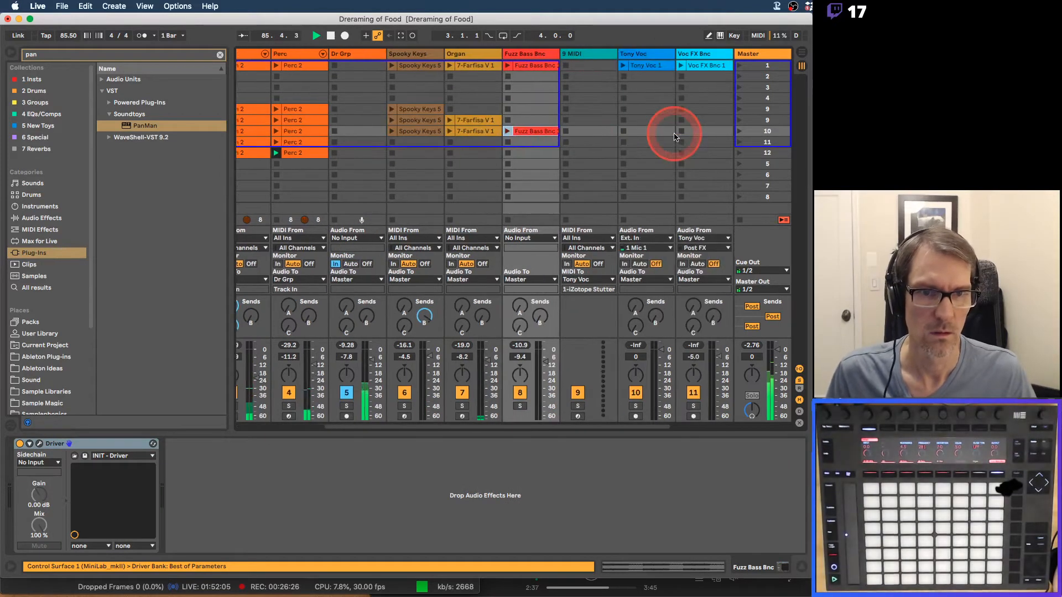
{"action": "scroll", "coordinate": [674, 137], "scroll_direction": "right", "scroll_amount": 2}
{"action": "double_click", "coordinate": [661, 153]}
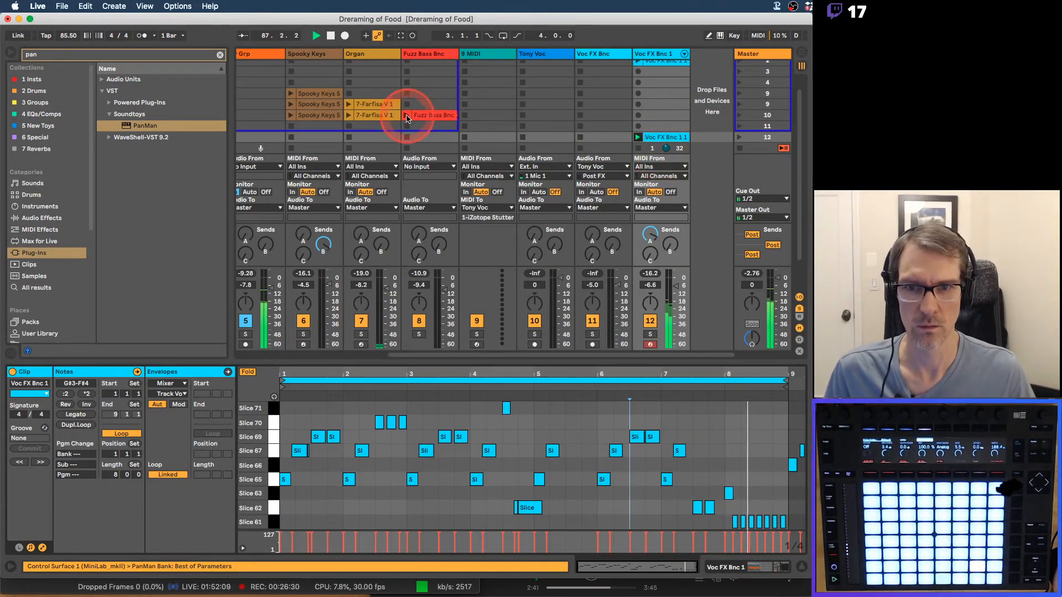
{"action": "left_click", "coordinate": [755, 138]}
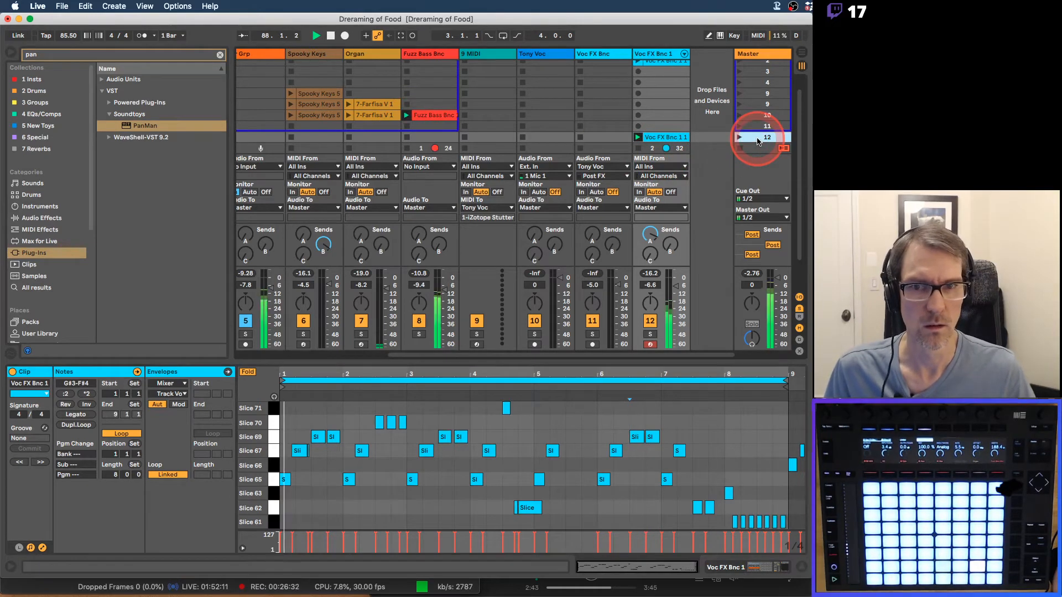
{"action": "scroll", "coordinate": [752, 127], "scroll_direction": "up", "scroll_amount": 2}
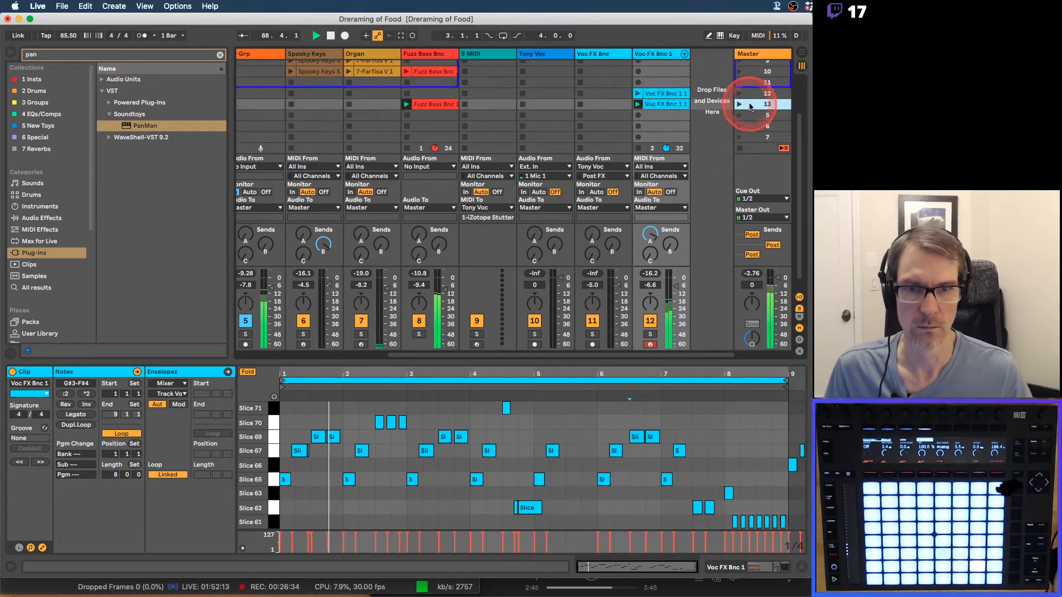
Clear the "pan" search from the browser and hide the browser to make room for all tracks.
{"action": "scroll", "coordinate": [667, 120], "scroll_direction": "left", "scroll_amount": 5}
{"action": "scroll", "coordinate": [668, 122], "scroll_direction": "down", "scroll_amount": 4}
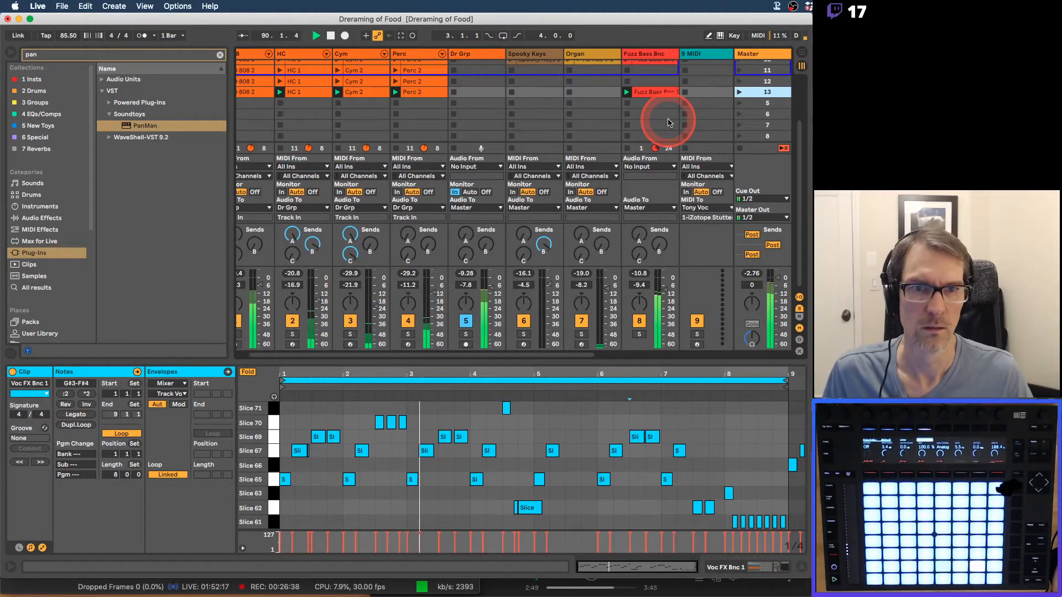
{"action": "scroll", "coordinate": [668, 121], "scroll_direction": "up", "scroll_amount": 2}
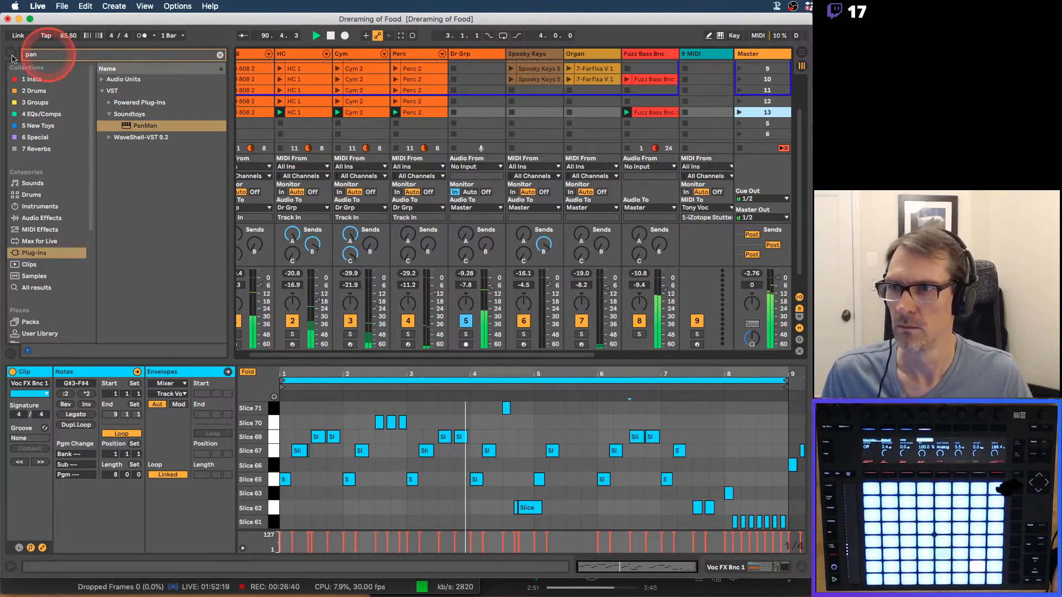
{"action": "left_click", "coordinate": [220, 54]}
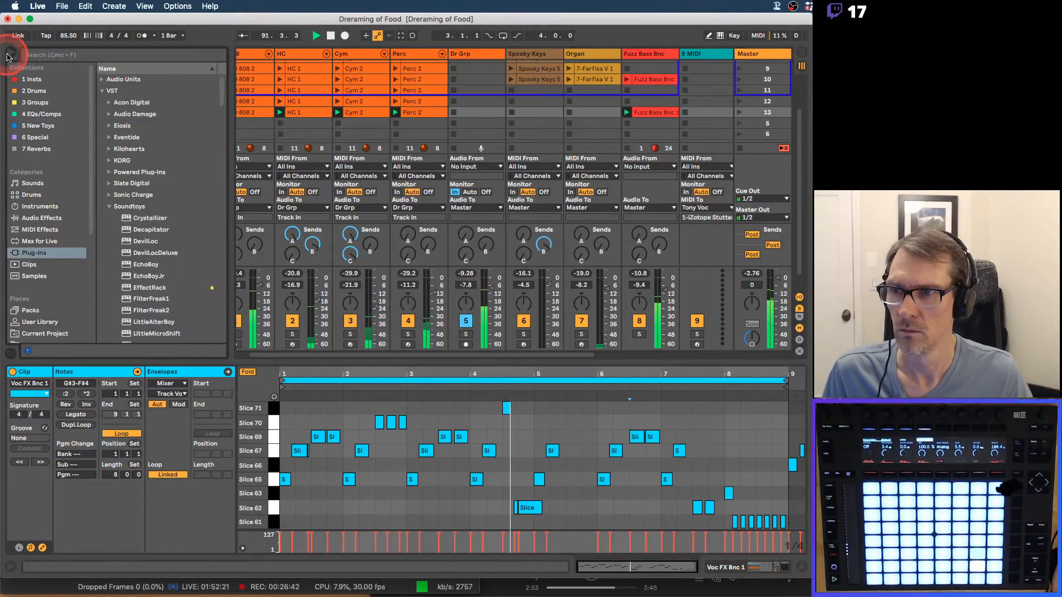
{"action": "left_click", "coordinate": [9, 55]}
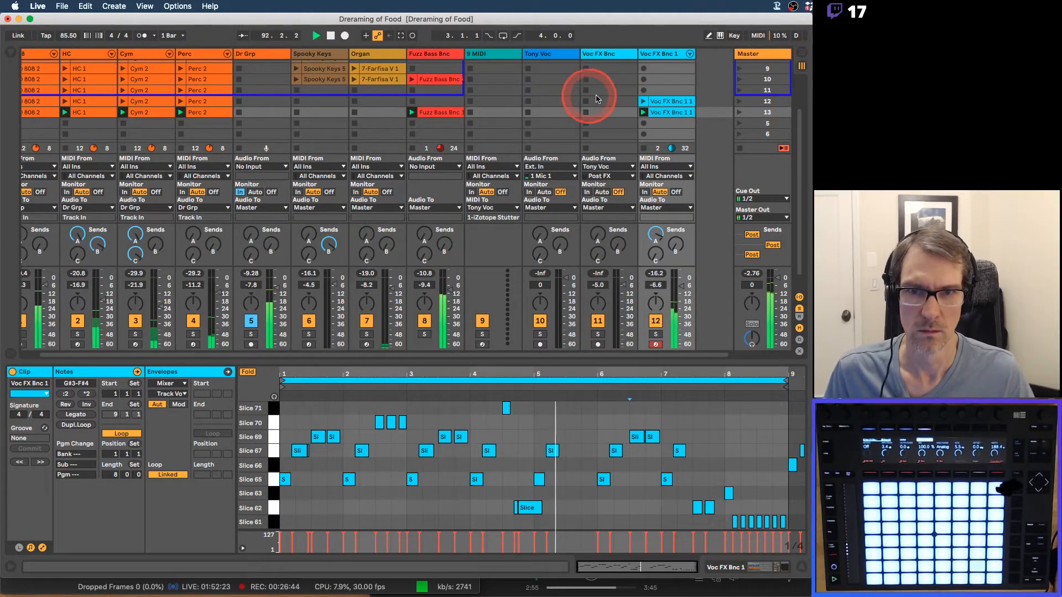
{"action": "scroll", "coordinate": [596, 98], "scroll_direction": "left", "scroll_amount": 1}
{"action": "scroll", "coordinate": [596, 98], "scroll_direction": "up", "scroll_amount": 1}
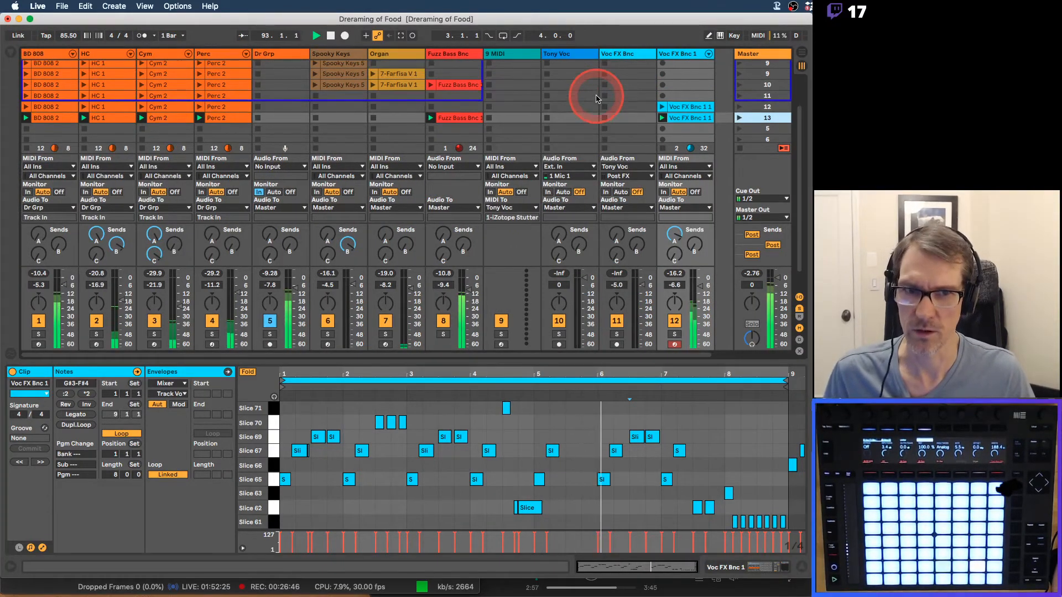
{"action": "scroll", "coordinate": [596, 99], "scroll_direction": "up", "scroll_amount": 2}
{"action": "scroll", "coordinate": [596, 99], "scroll_direction": "down", "scroll_amount": 2}
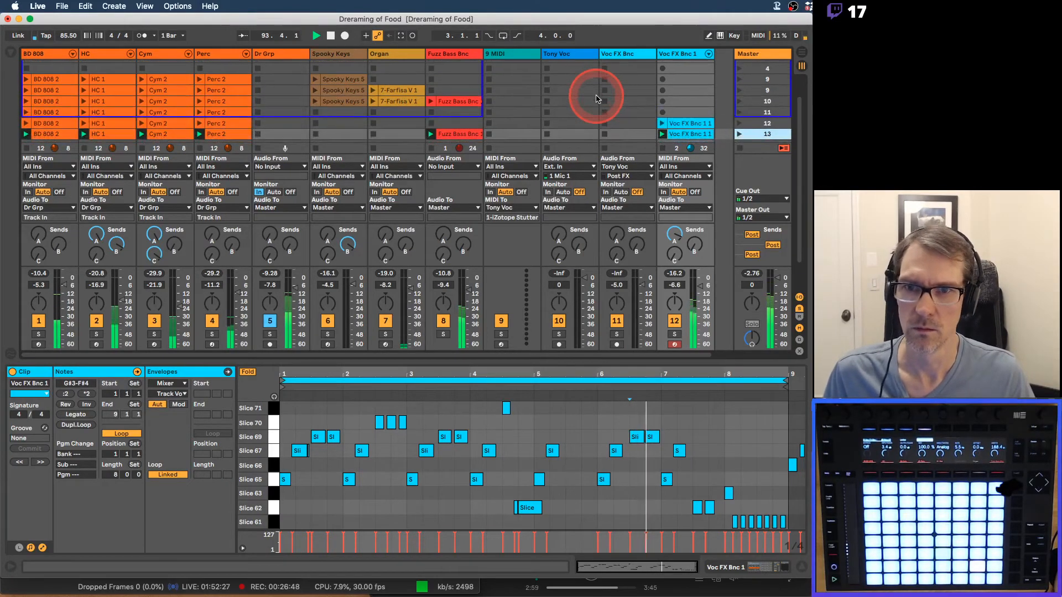
Launch the scene 10 Organ and Spooky Keys clips and capture everything playing as new scene 14.
{"action": "left_click", "coordinate": [392, 86]}
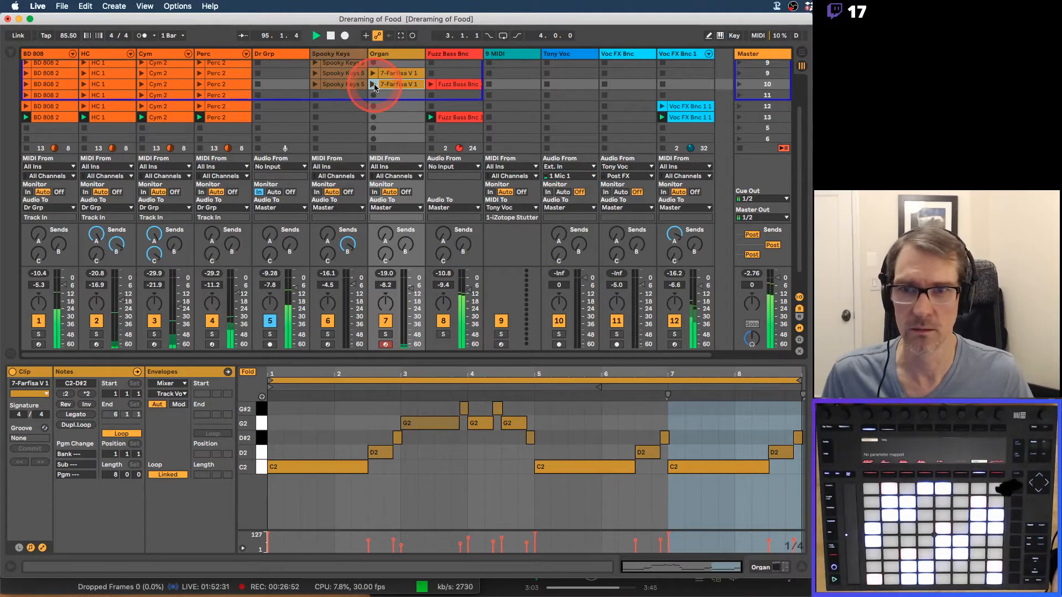
{"action": "left_click", "coordinate": [314, 84]}
{"action": "left_click", "coordinate": [768, 117]}
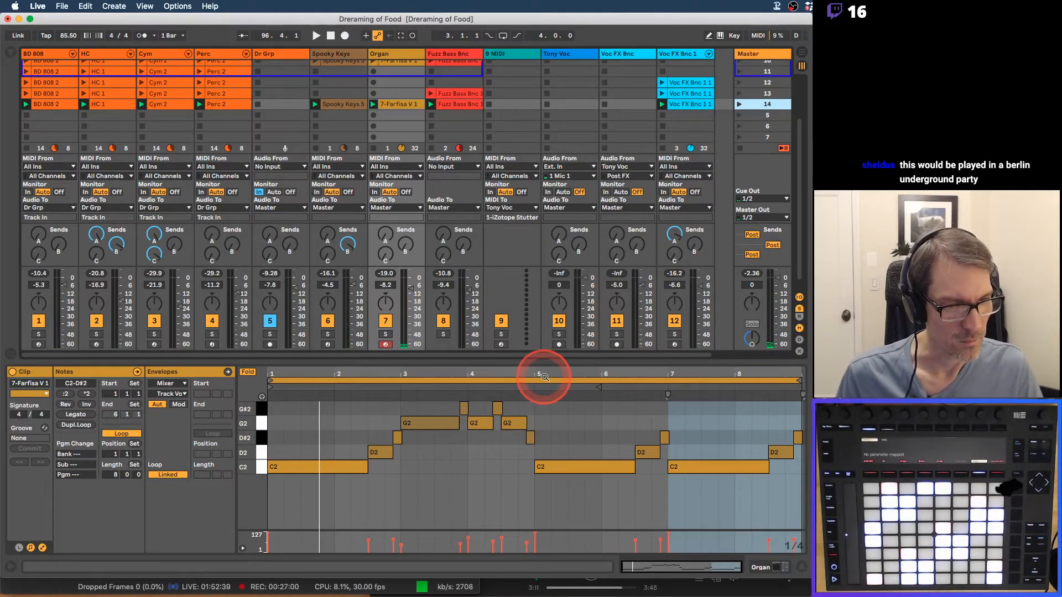
Collapse the clip detail view and select the scene 9 slots from BD 808 through Spooky Keys.
{"action": "left_click_drag", "start_coordinate": [536, 363], "coordinate": [526, 514]}
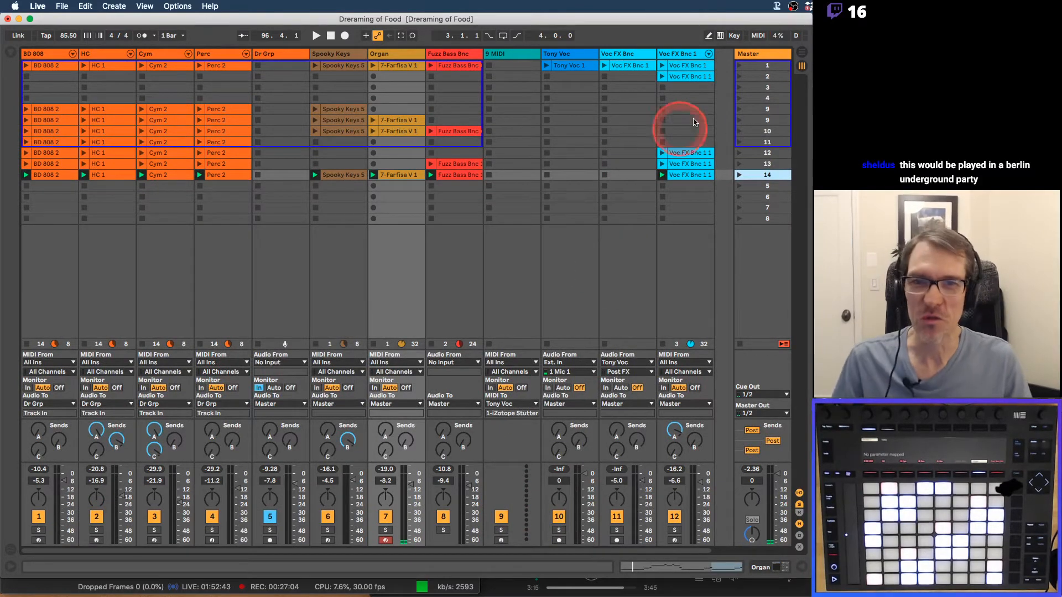
{"action": "left_click", "coordinate": [773, 109]}
{"action": "left_click", "coordinate": [548, 162]}
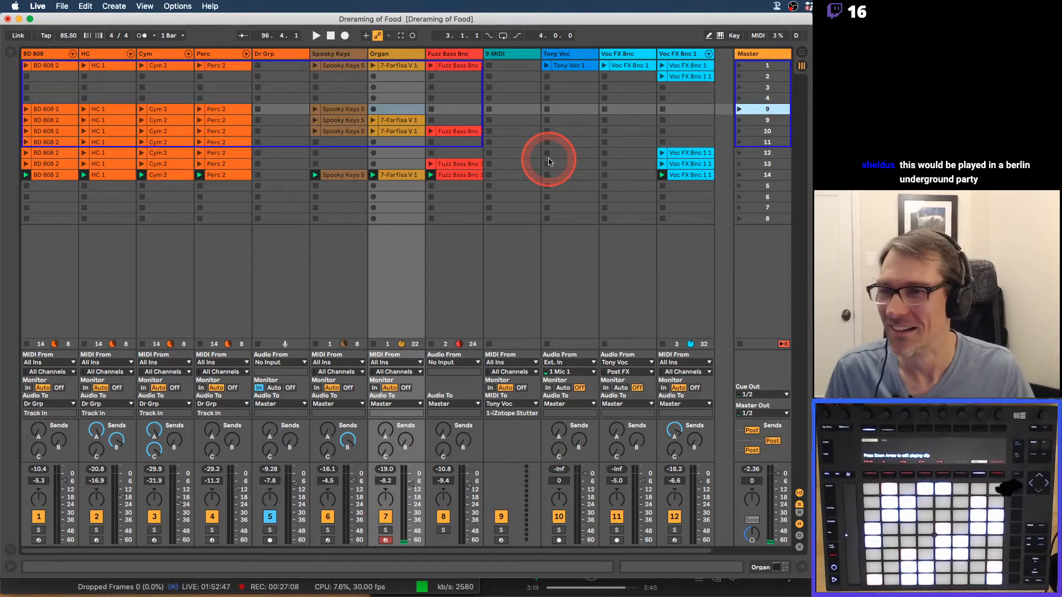
{"action": "left_click", "coordinate": [42, 109]}
{"action": "left_click", "coordinate": [342, 109], "text": "shift"}
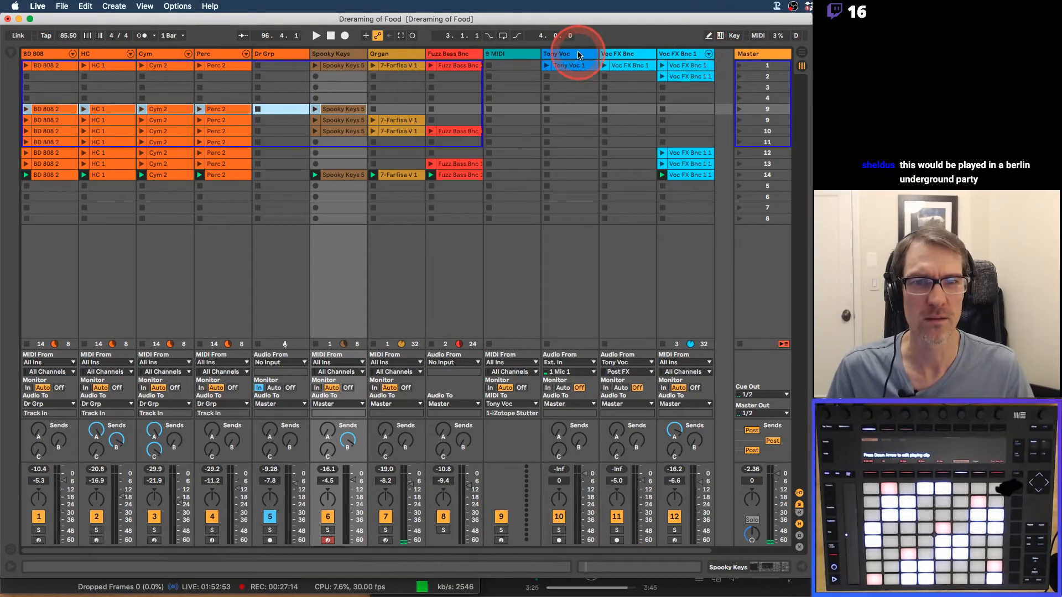
Color the 9 MIDI, Tony Voc, Voc FX Bnc and Voc FX Bnc 1 tracks green.
{"action": "left_click", "coordinate": [579, 55]}
{"action": "left_click", "coordinate": [524, 53]}
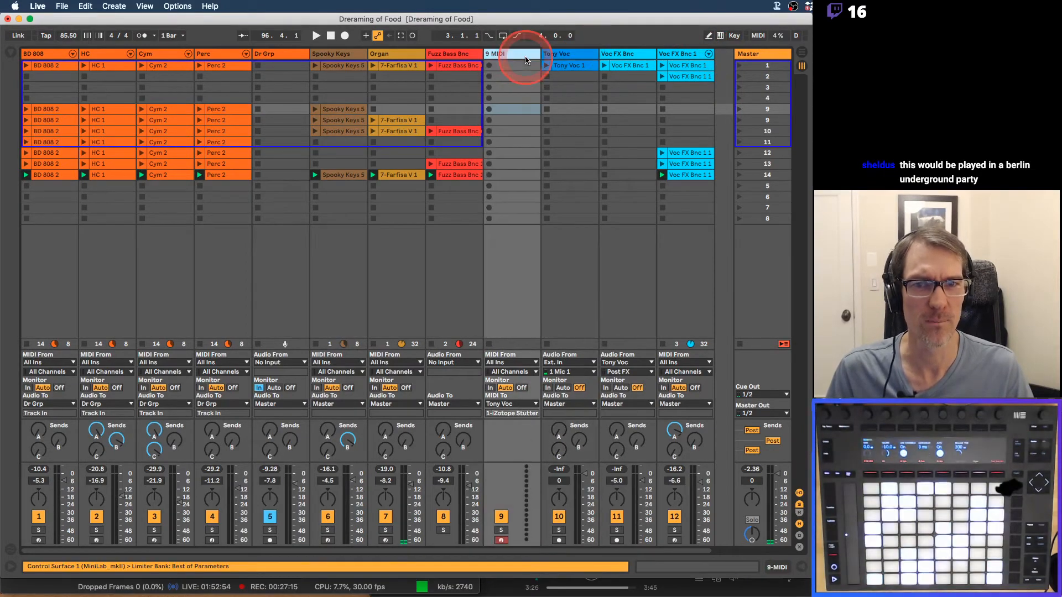
{"action": "right_click", "coordinate": [679, 56]}
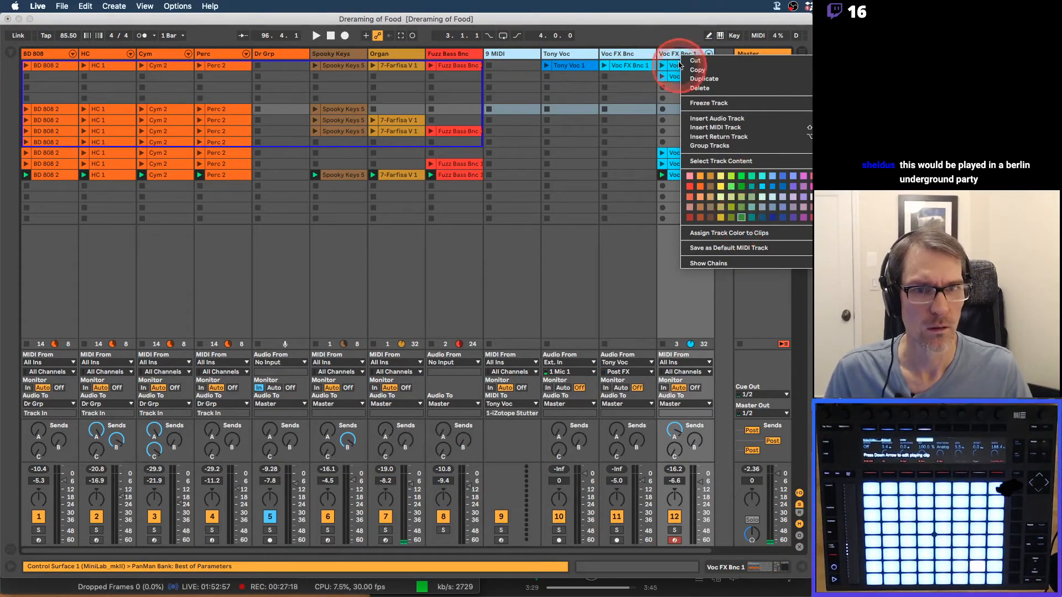
{"action": "left_click", "coordinate": [674, 53]}
Apply the green track color to the clips on the three vocal tracks and move Voc FX Bnc 1 ahead of the MIDI track.
{"action": "left_click", "coordinate": [675, 54]}
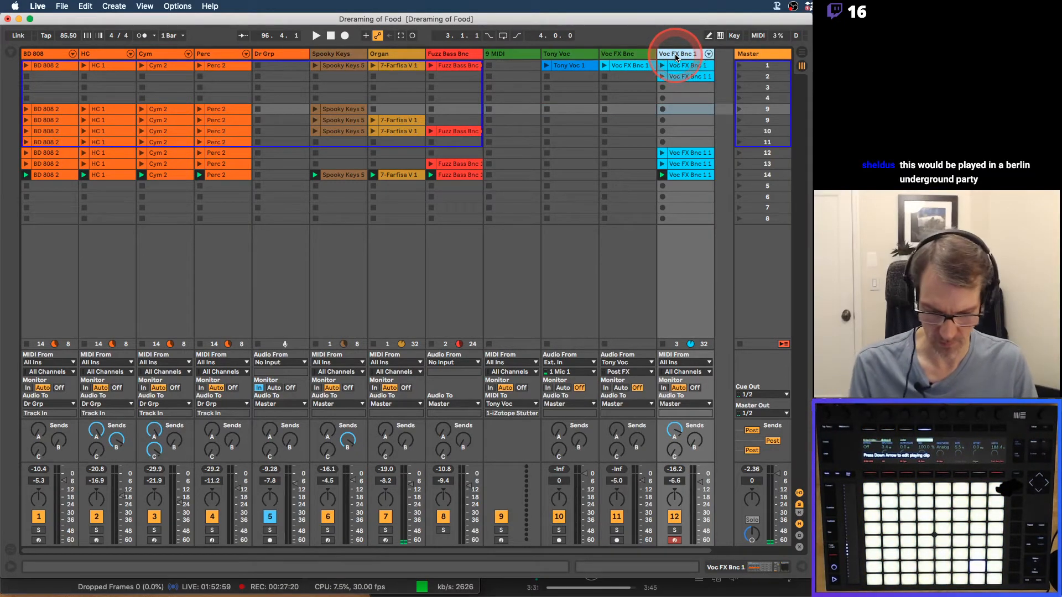
{"action": "left_click", "coordinate": [623, 256]}
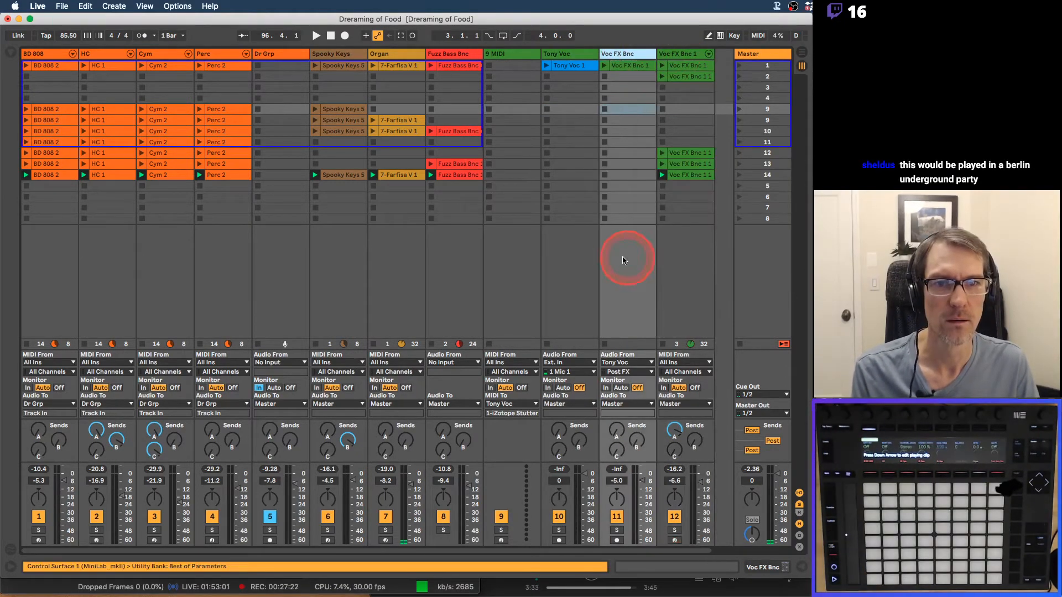
{"action": "left_click", "coordinate": [571, 68]}
{"action": "left_click", "coordinate": [572, 55]}
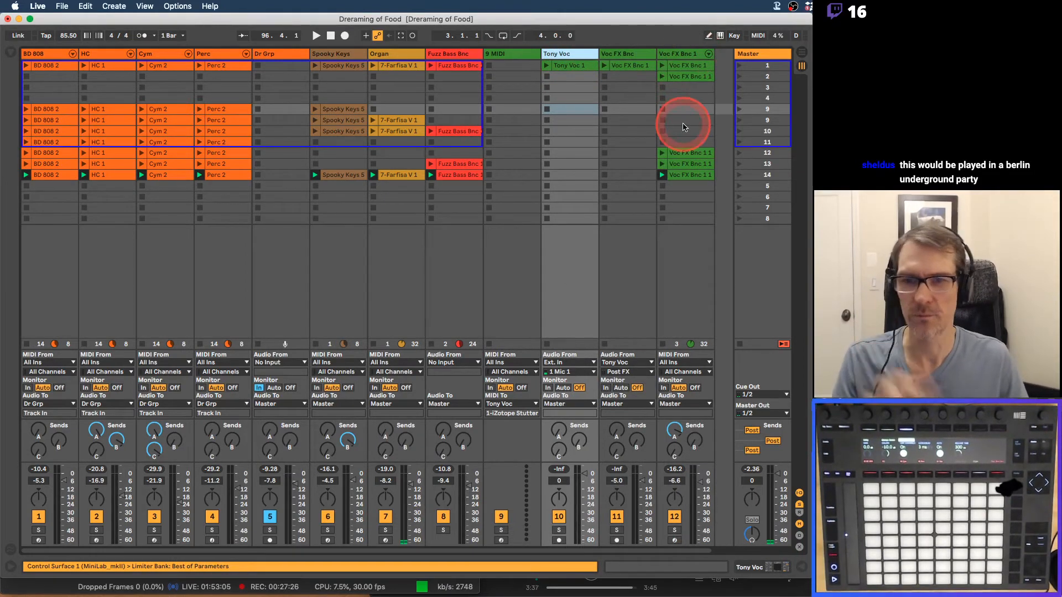
{"action": "left_click_drag", "start_coordinate": [686, 54], "coordinate": [496, 53]}
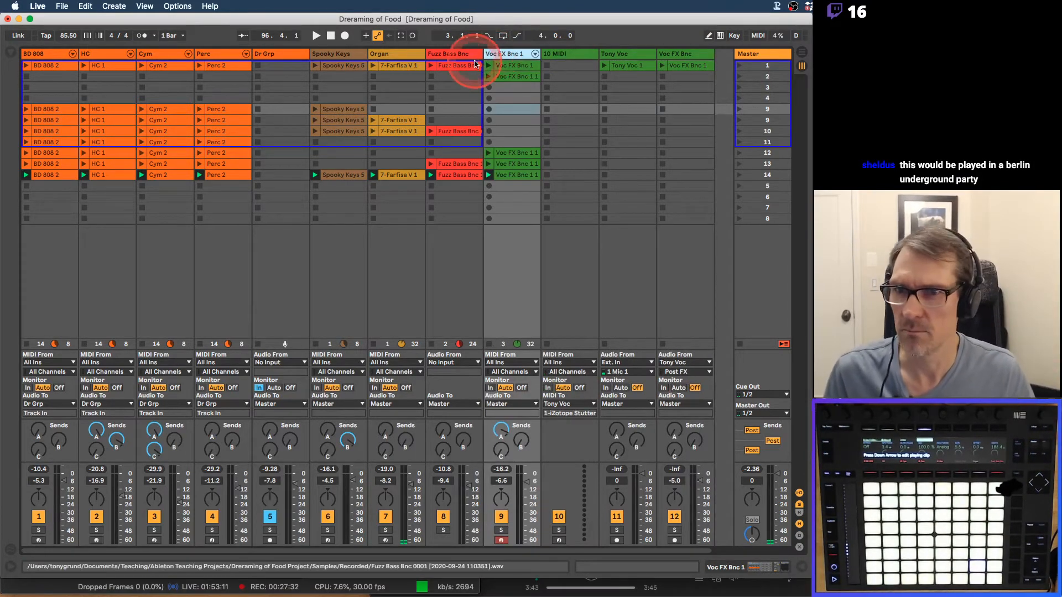
Stop all session clips and turn off automation arm.
{"action": "left_click", "coordinate": [204, 91]}
{"action": "left_click", "coordinate": [50, 109]}
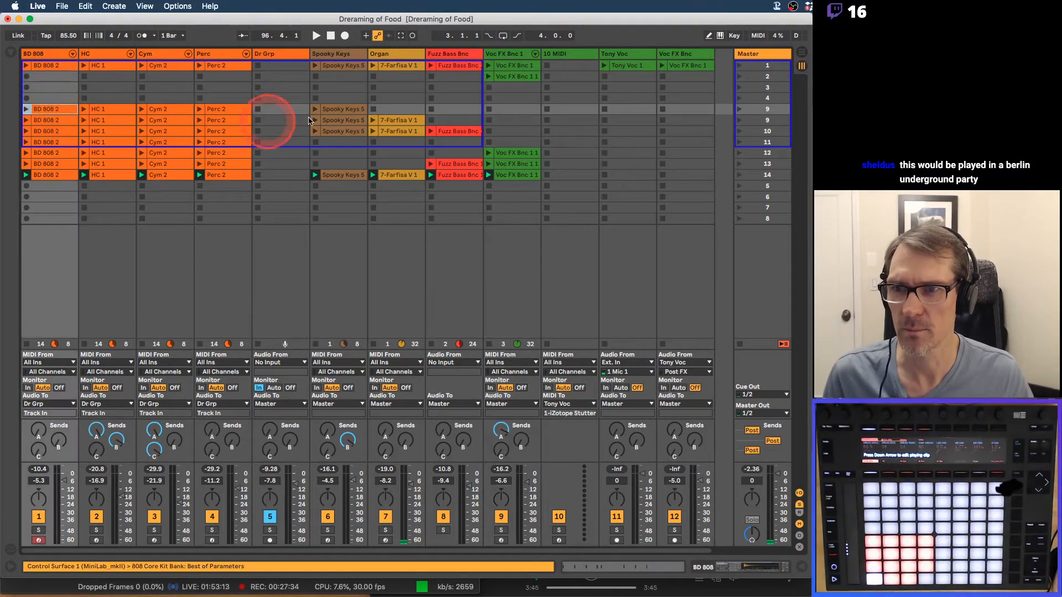
{"action": "left_click", "coordinate": [349, 109]}
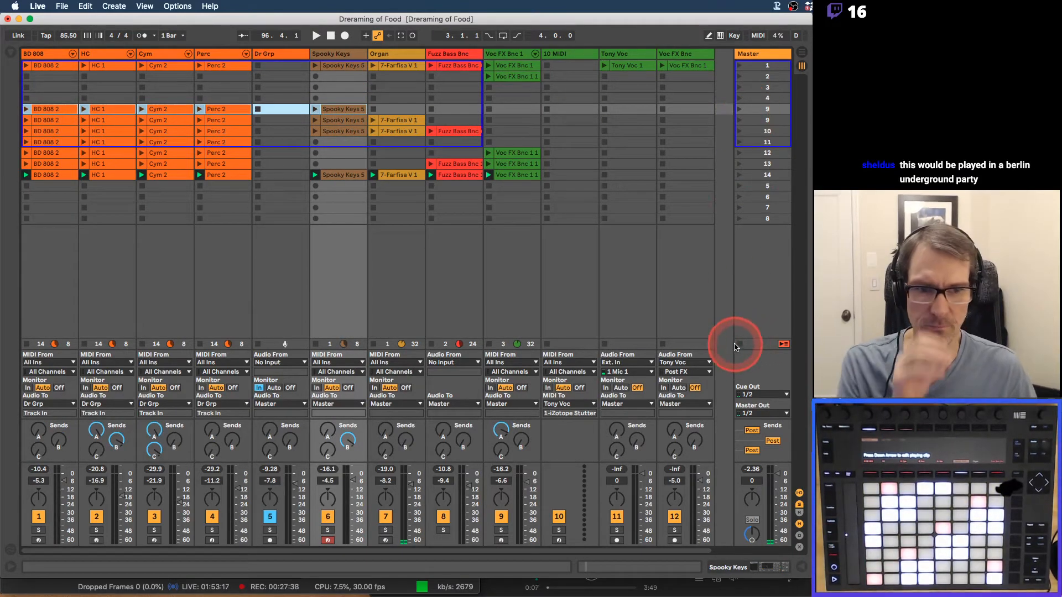
{"action": "left_click", "coordinate": [739, 344]}
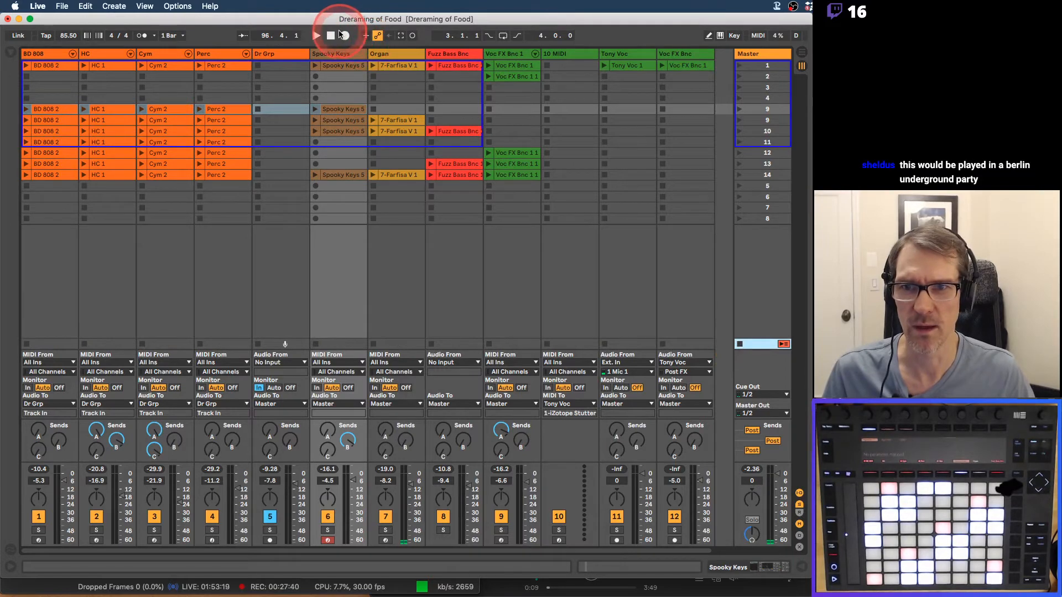
{"action": "left_click", "coordinate": [374, 39]}
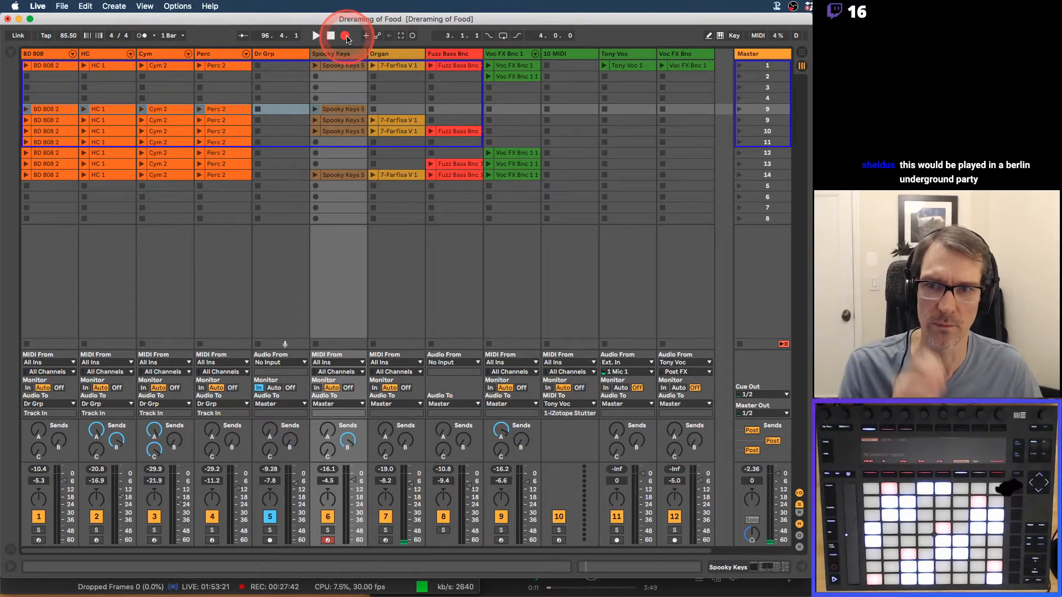
Record the session performance into the arrangement starting from scene 9, and stop the transport when it ends.
{"action": "left_click", "coordinate": [759, 110]}
{"action": "left_click", "coordinate": [739, 110]}
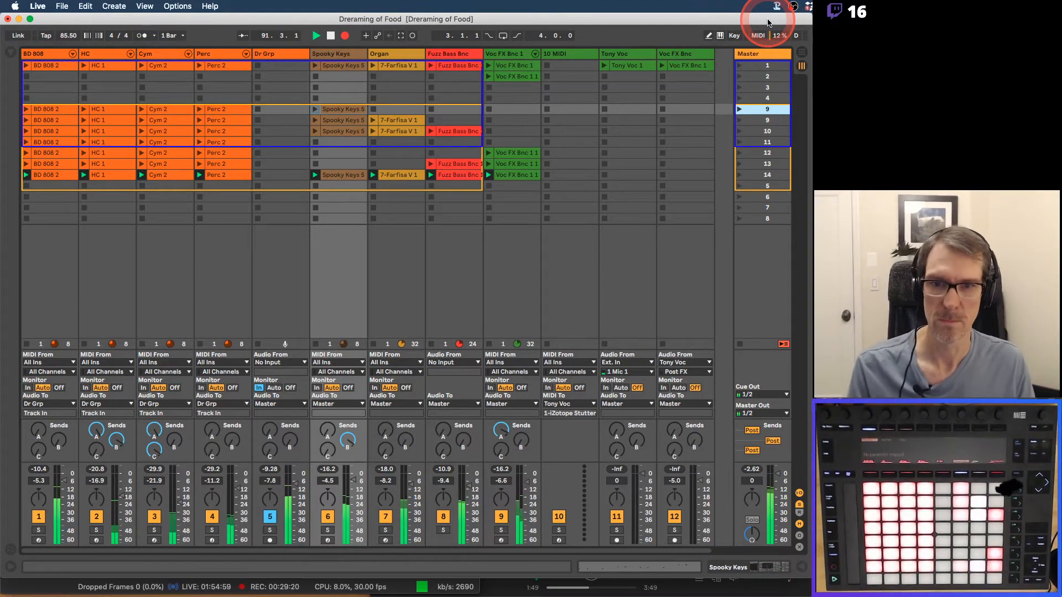
{"action": "key", "text": "space"}
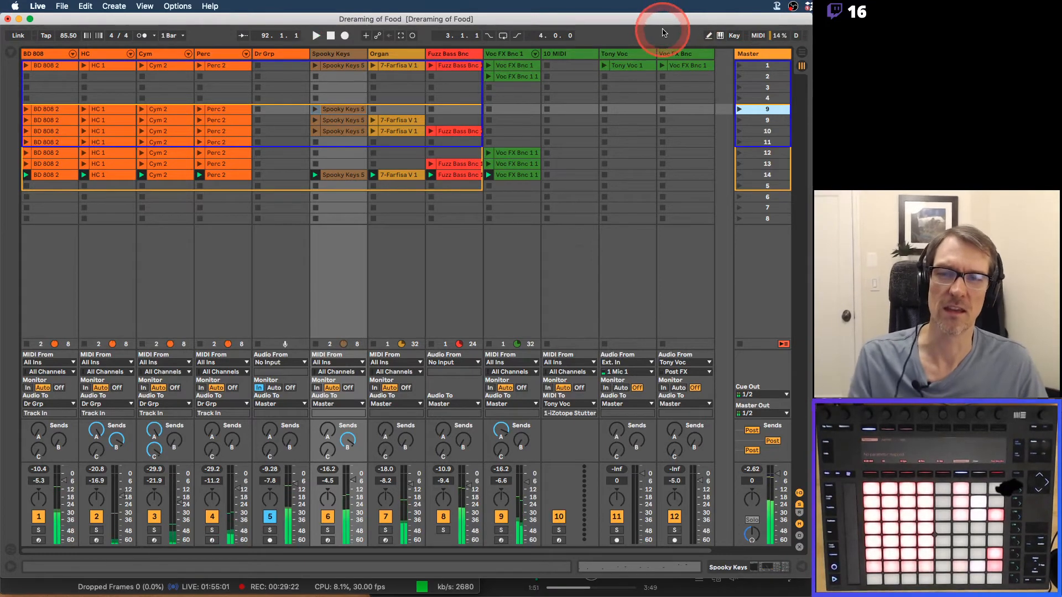
Switch to Arrangement View and return playback of all tracks to the recorded arrangement.
{"action": "key", "text": "Tab"}
{"action": "left_click_drag", "start_coordinate": [552, 76], "coordinate": [552, 65]}
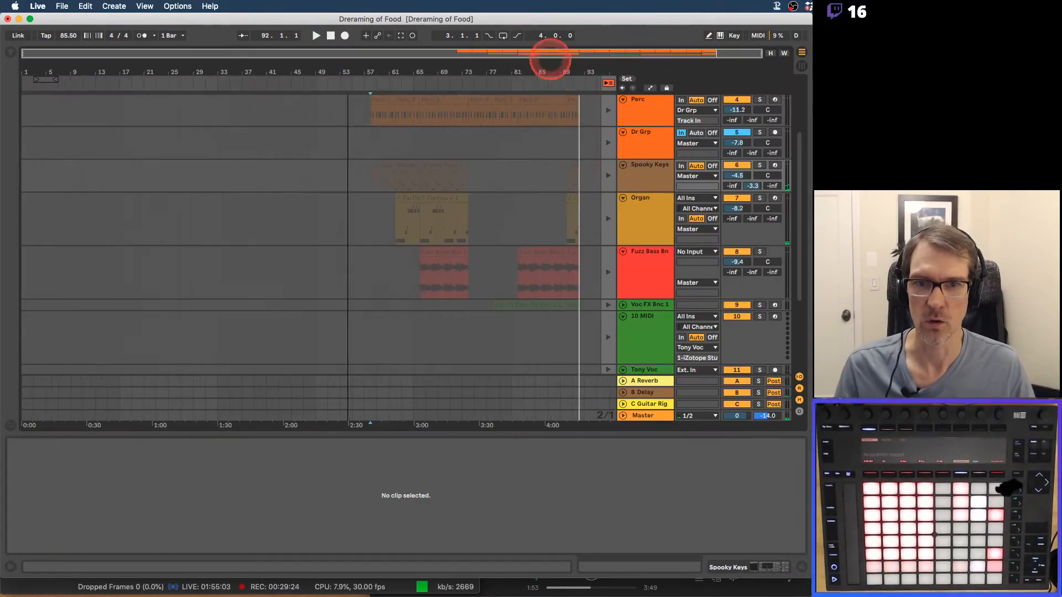
{"action": "scroll", "coordinate": [354, 139], "scroll_direction": "up", "scroll_amount": 5}
{"action": "scroll", "coordinate": [354, 138], "scroll_direction": "down", "scroll_amount": 5}
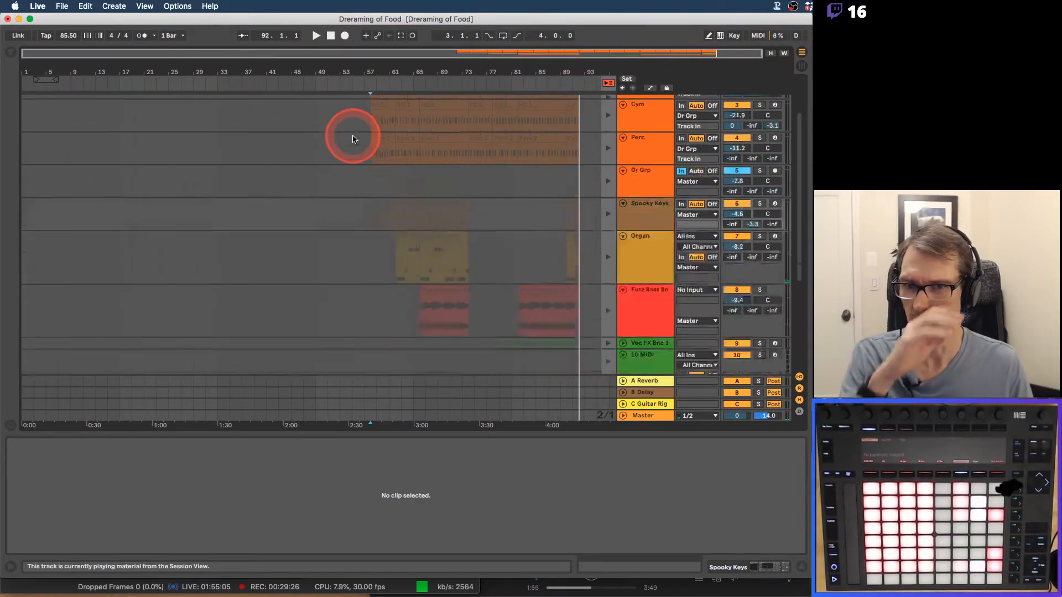
{"action": "scroll", "coordinate": [354, 138], "scroll_direction": "up", "scroll_amount": 5}
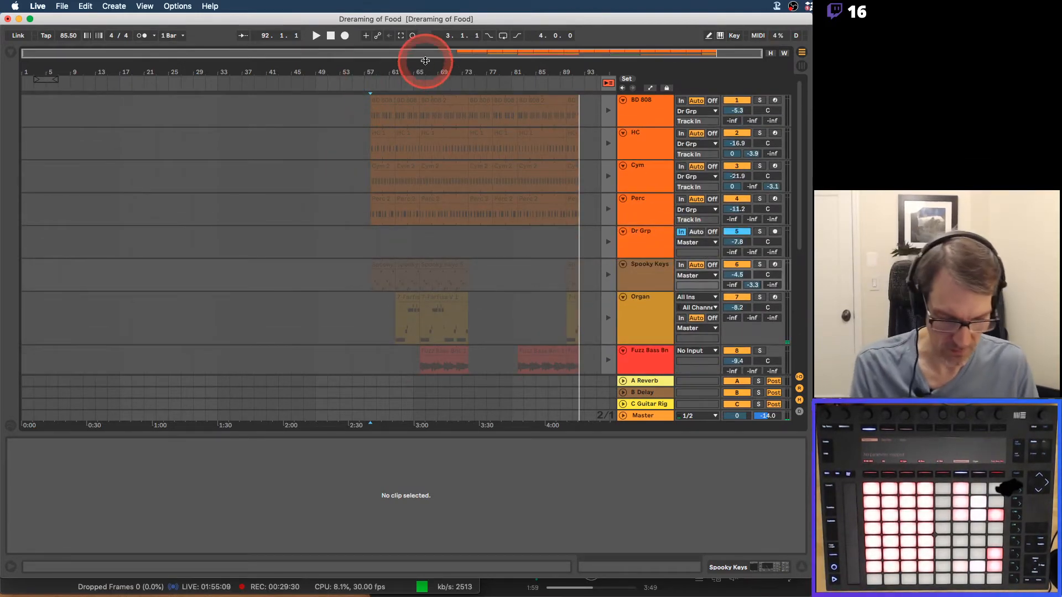
{"action": "key", "text": "F10"}
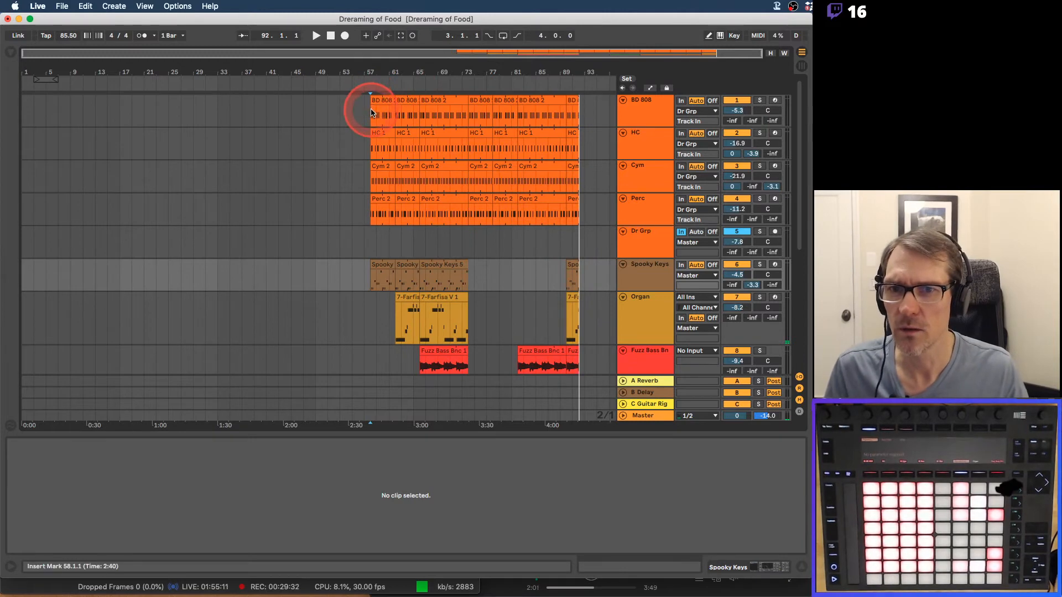
Delete the empty time between bar 33 and the first recorded clips so the arrangement starts at bar 33.
{"action": "left_click_drag", "start_coordinate": [371, 113], "coordinate": [218, 98]}
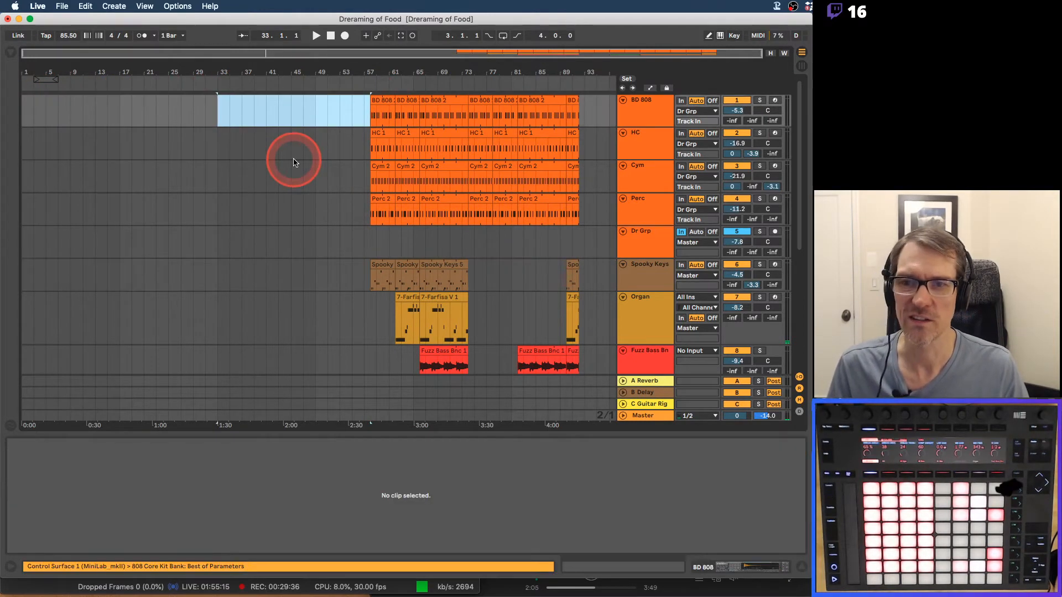
{"action": "left_click", "coordinate": [267, 112]}
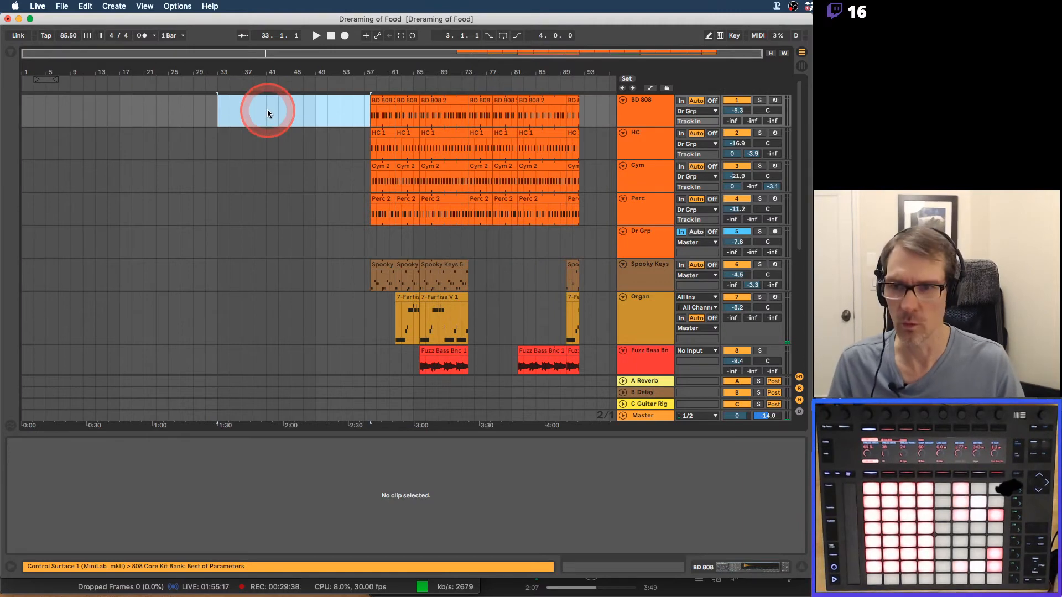
{"action": "key", "text": "super+shift+BackSpace"}
{"action": "left_click", "coordinate": [218, 77]}
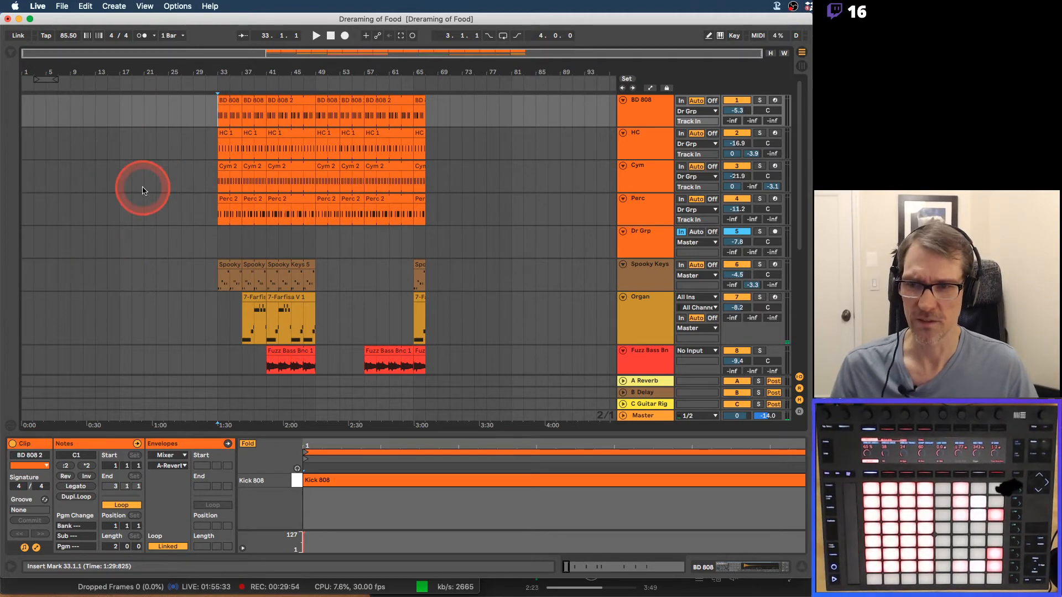
Fold all arrangement tracks and add a locator named "Top" at bar 33, where the clips start.
{"action": "scroll", "coordinate": [154, 203], "scroll_direction": "down", "scroll_amount": 3}
{"action": "scroll", "coordinate": [154, 202], "scroll_direction": "down", "scroll_amount": 3}
{"action": "scroll", "coordinate": [152, 201], "scroll_direction": "up", "scroll_amount": 6}
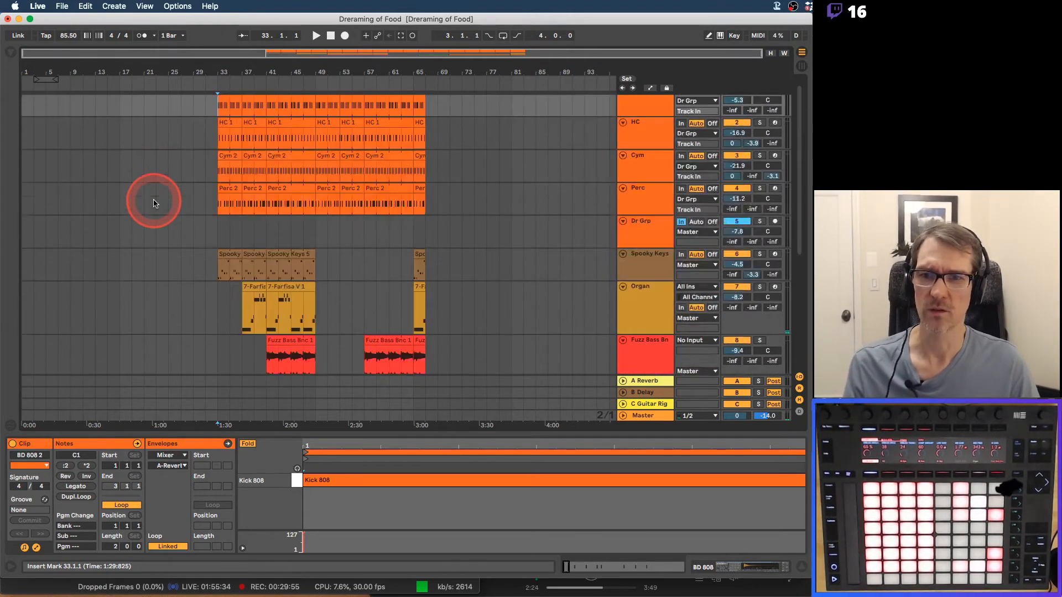
{"action": "left_click", "coordinate": [623, 256], "text": "alt"}
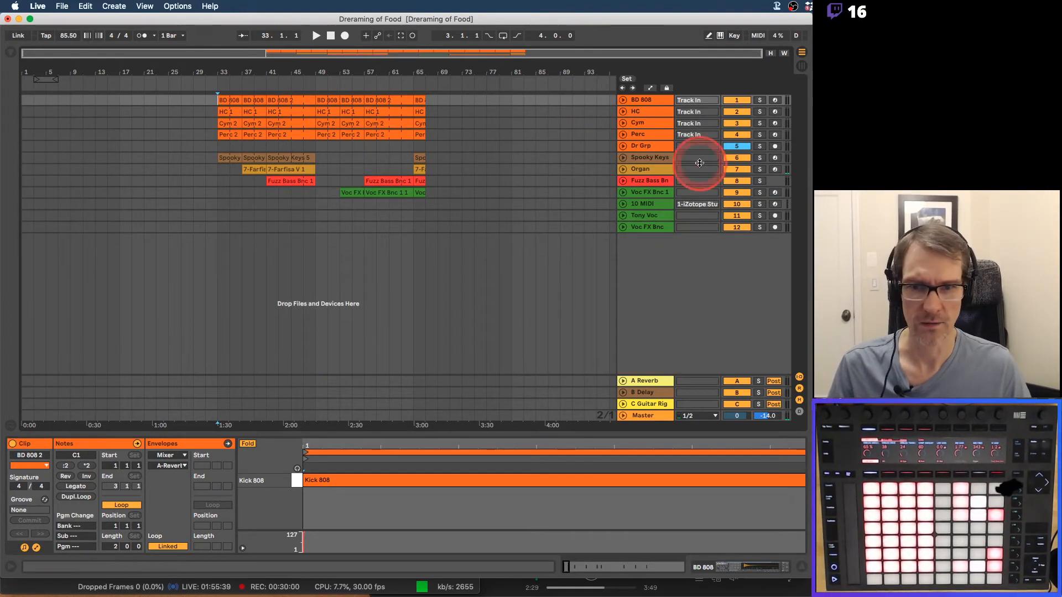
{"action": "right_click", "coordinate": [218, 88]}
{"action": "left_click", "coordinate": [236, 119]}
{"action": "type", "text": "Top"}
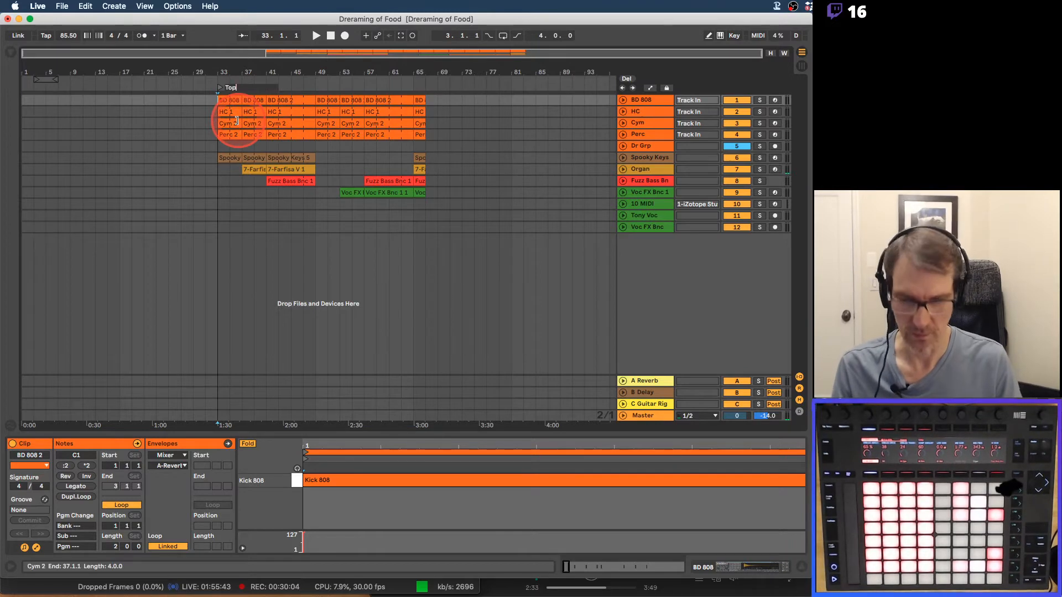
{"action": "key", "text": "Return"}
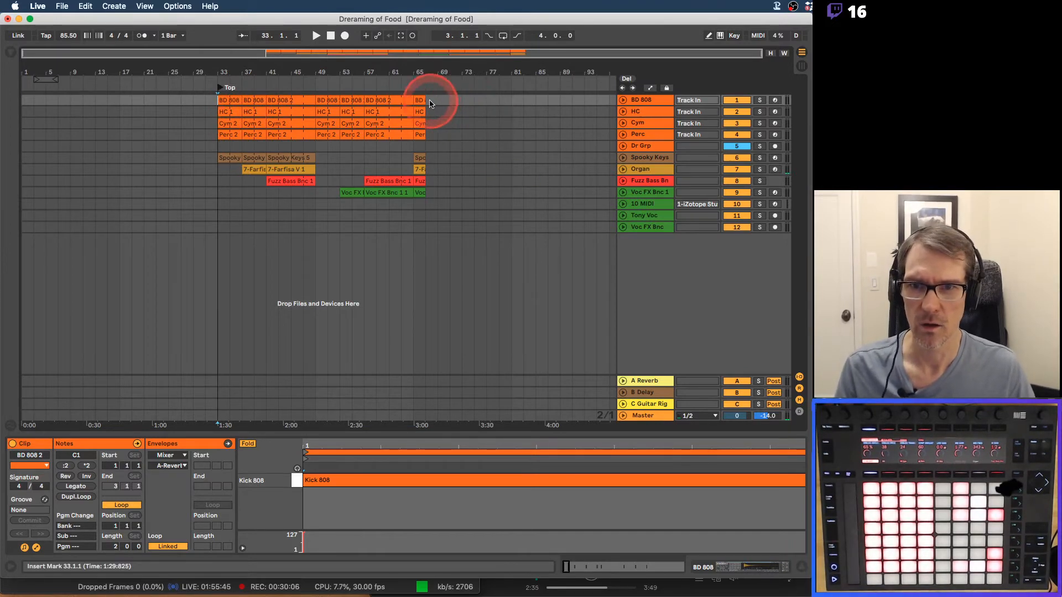
Extend the final section's clips to bar 73 on the drum, keys, organ, bass and Voc FX Bnc 1 tracks.
{"action": "left_click_drag", "start_coordinate": [430, 104], "coordinate": [429, 189]}
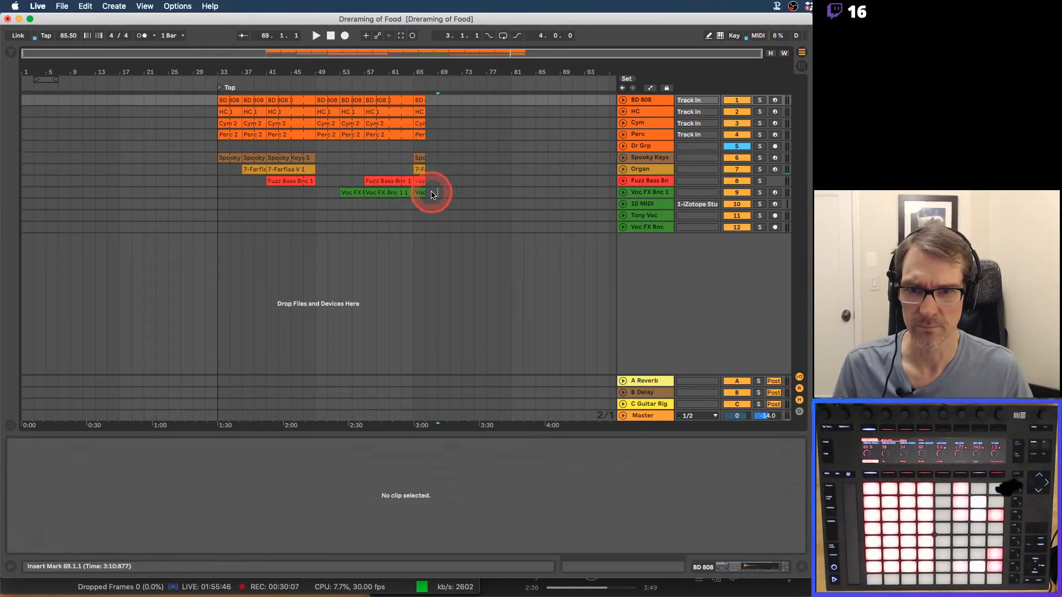
{"action": "left_click", "coordinate": [415, 101], "text": "shift"}
{"action": "left_click_drag", "start_coordinate": [425, 101], "coordinate": [521, 93]}
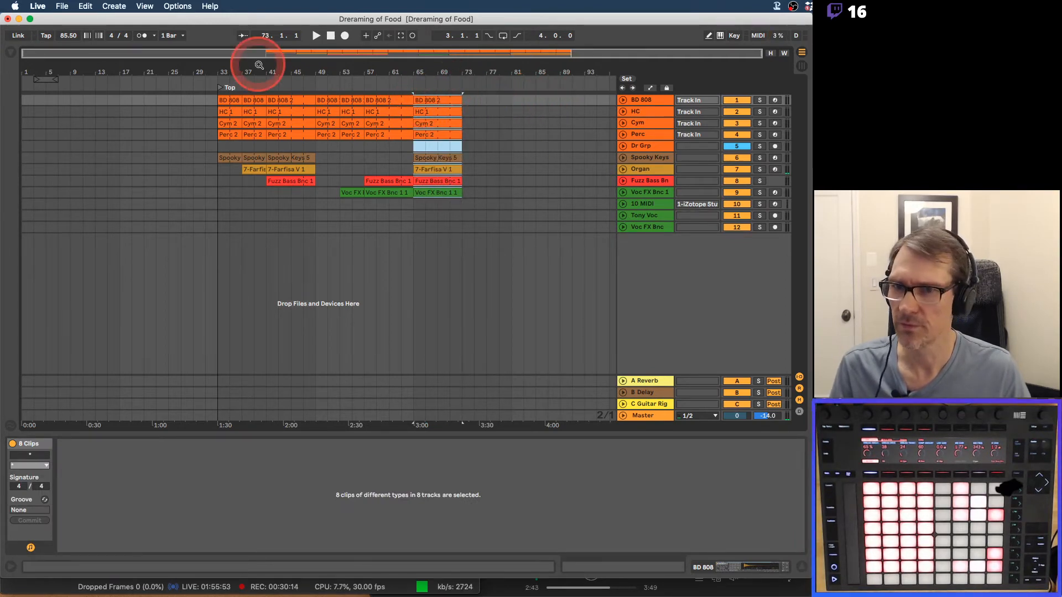
Unfold all tracks and clear BD 808, HC, Cym and Perc from 48.3.3 to 49.1.1 while playing from bar 47.
{"action": "left_click", "coordinate": [623, 100], "text": "alt"}
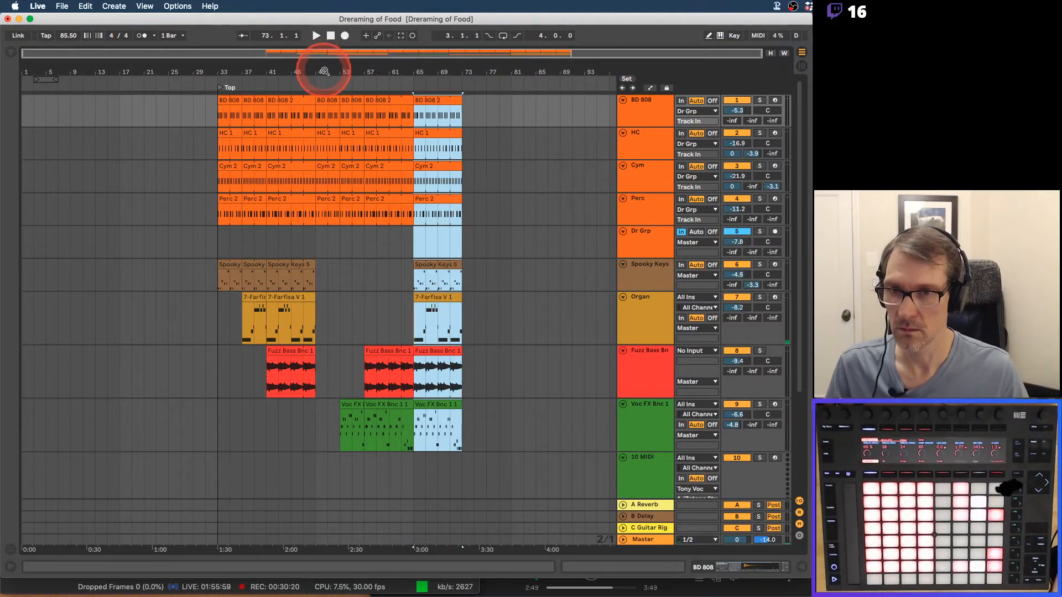
{"action": "mouse_move", "coordinate": [337, 75]}
{"action": "left_mouse_down"}
{"action": "mouse_move", "coordinate": [396, 71]}
{"action": "mouse_move", "coordinate": [336, 74]}
{"action": "mouse_move", "coordinate": [350, 67]}
{"action": "left_mouse_up"}
{"action": "left_click", "coordinate": [287, 115]}
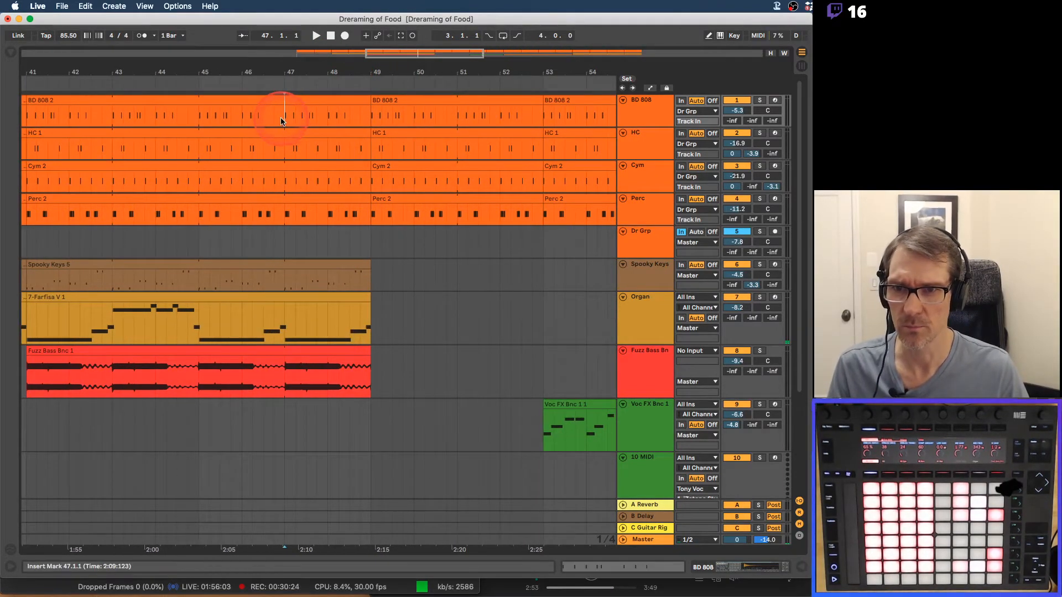
{"action": "key", "text": "space"}
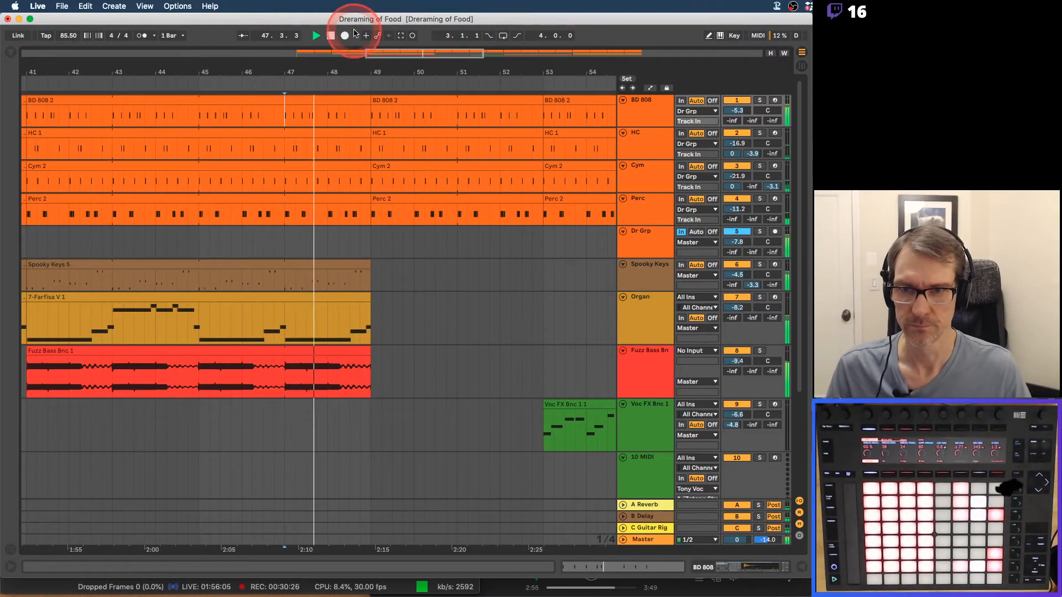
{"action": "left_click_drag", "start_coordinate": [355, 72], "coordinate": [360, 82]}
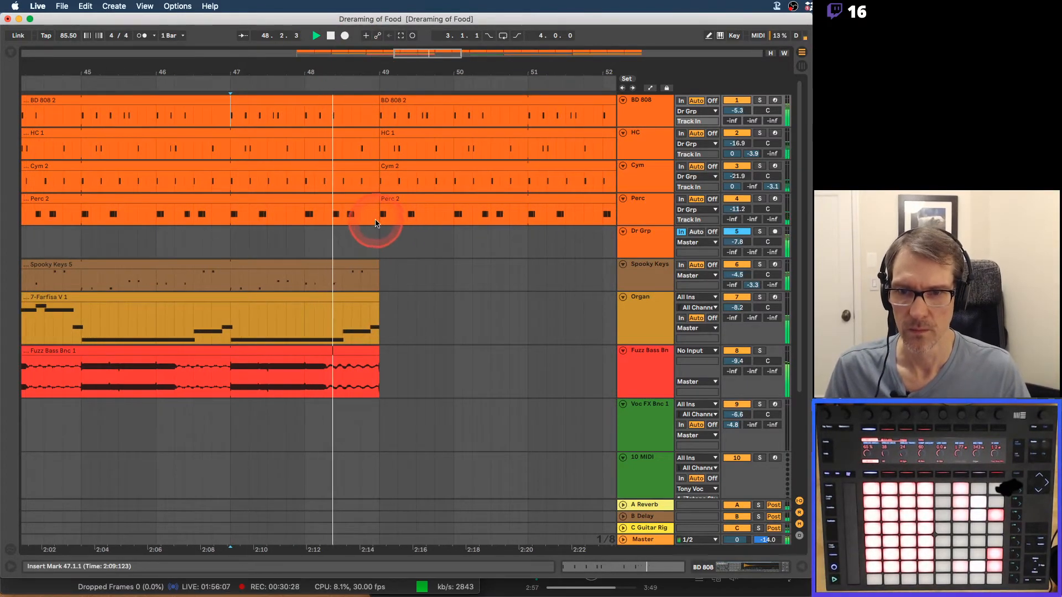
{"action": "left_click_drag", "start_coordinate": [378, 214], "coordinate": [351, 109]}
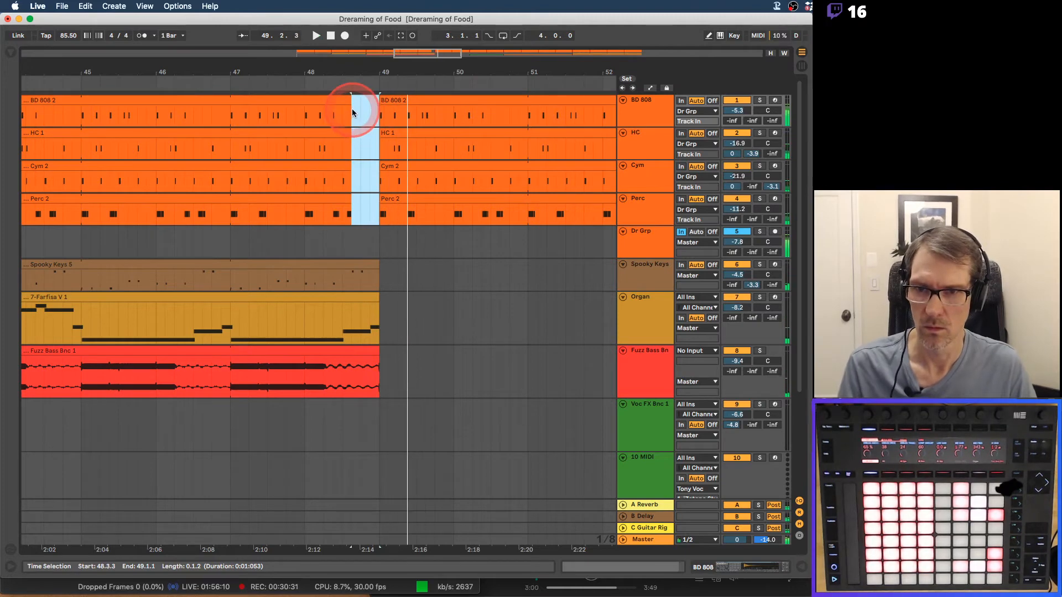
Loop bar 48 during playback, and trim the Spooky Keys clip end to 48.3.3 and the Organ clip end to 48.3.1.
{"action": "left_click", "coordinate": [306, 115]}
{"action": "key", "text": "space"}
{"action": "left_click_drag", "start_coordinate": [303, 119], "coordinate": [364, 118]}
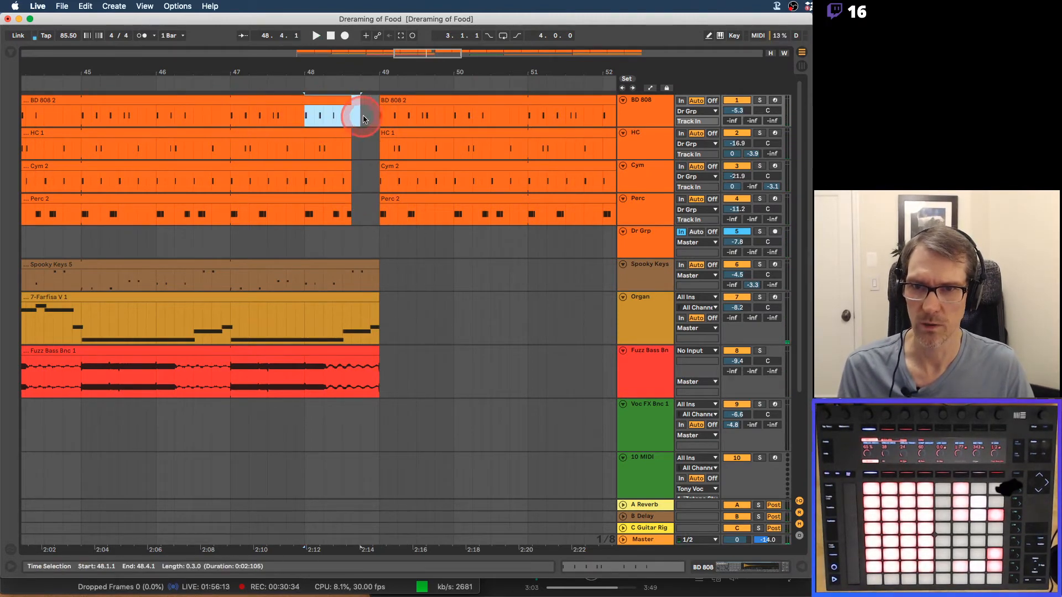
{"action": "key", "text": "super+l"}
{"action": "key", "text": "space"}
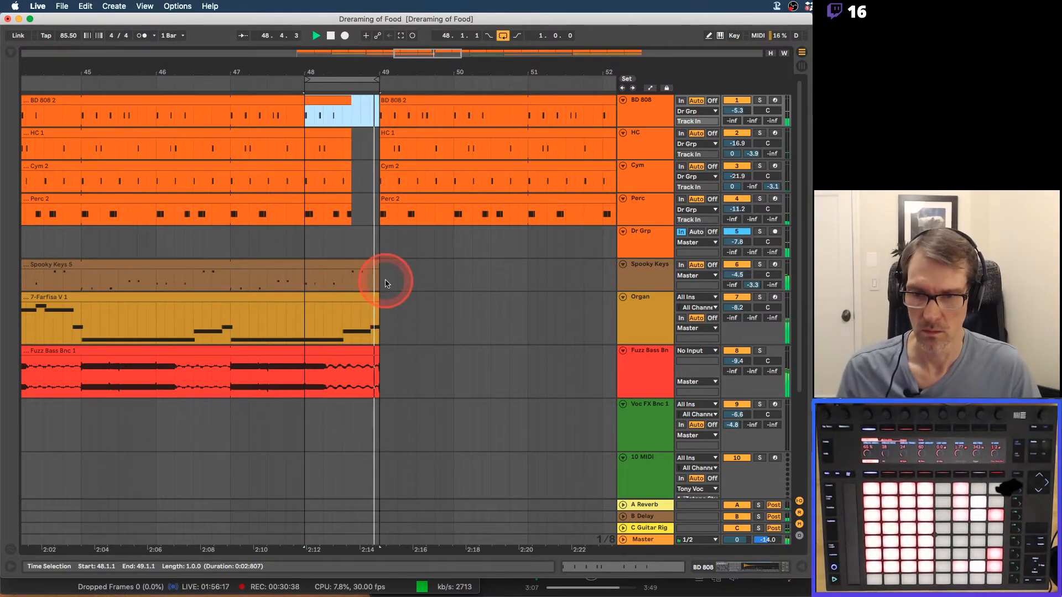
{"action": "left_click_drag", "start_coordinate": [379, 267], "coordinate": [336, 301]}
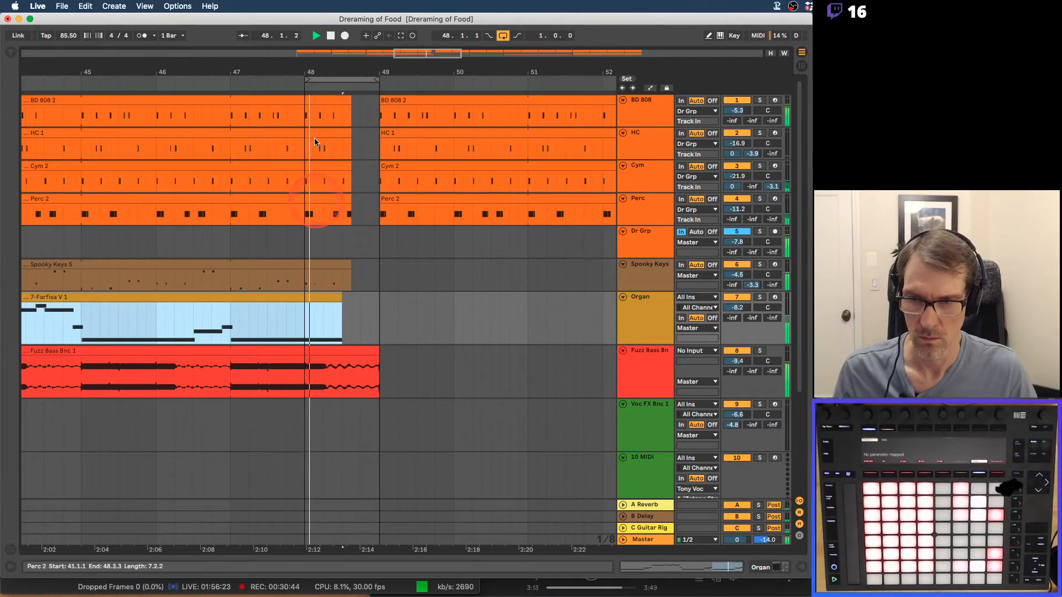
Turn off the arrangement loop and play the trimmed transition from bar 47.
{"action": "key", "text": "space"}
{"action": "left_click", "coordinate": [230, 111]}
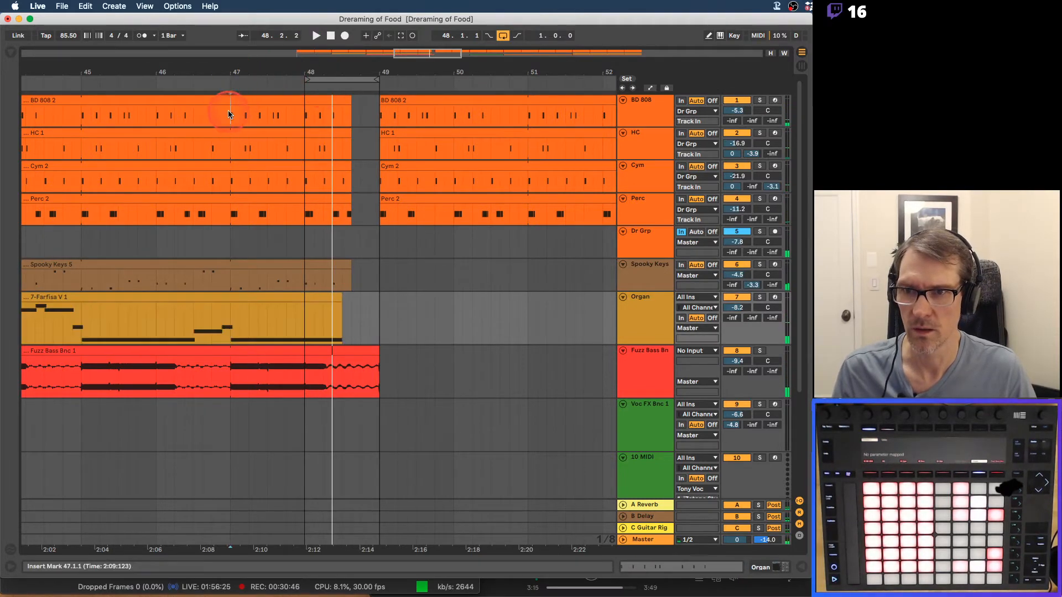
{"action": "key", "text": "space"}
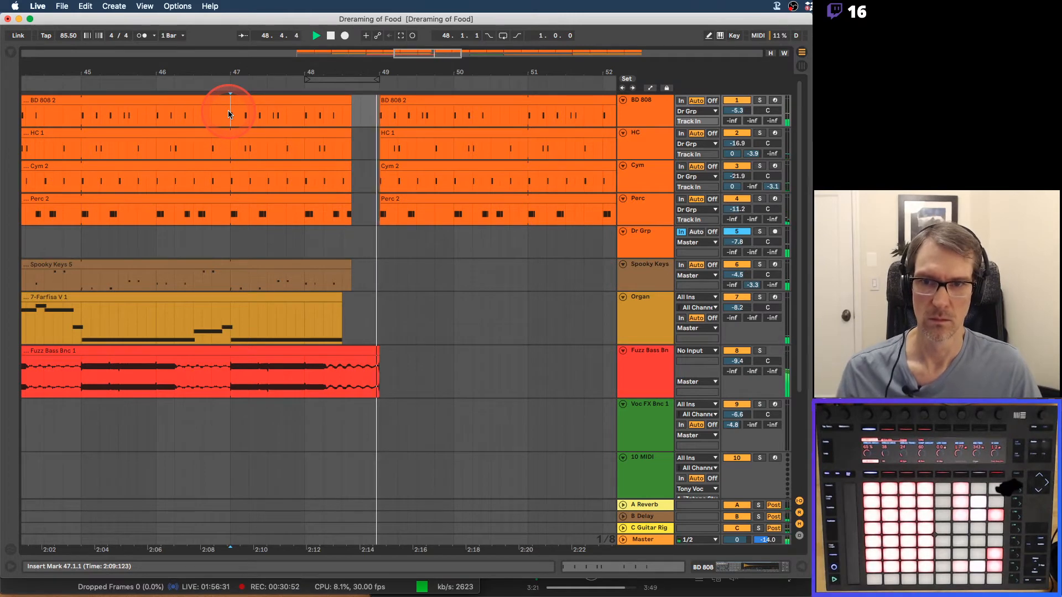
Clear the four drum tracks from 56.2.1 to 57.1.1, and cut BD 808, HC and Cym back further to 56.1.3.
{"action": "left_click_drag", "start_coordinate": [413, 74], "coordinate": [438, 67]}
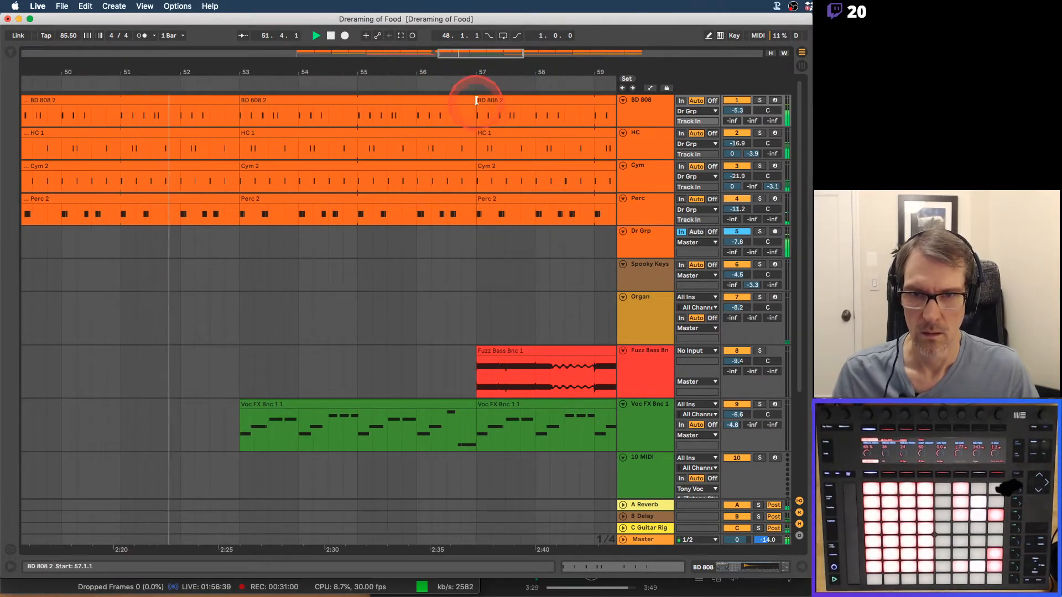
{"action": "left_click_drag", "start_coordinate": [476, 100], "coordinate": [427, 205]}
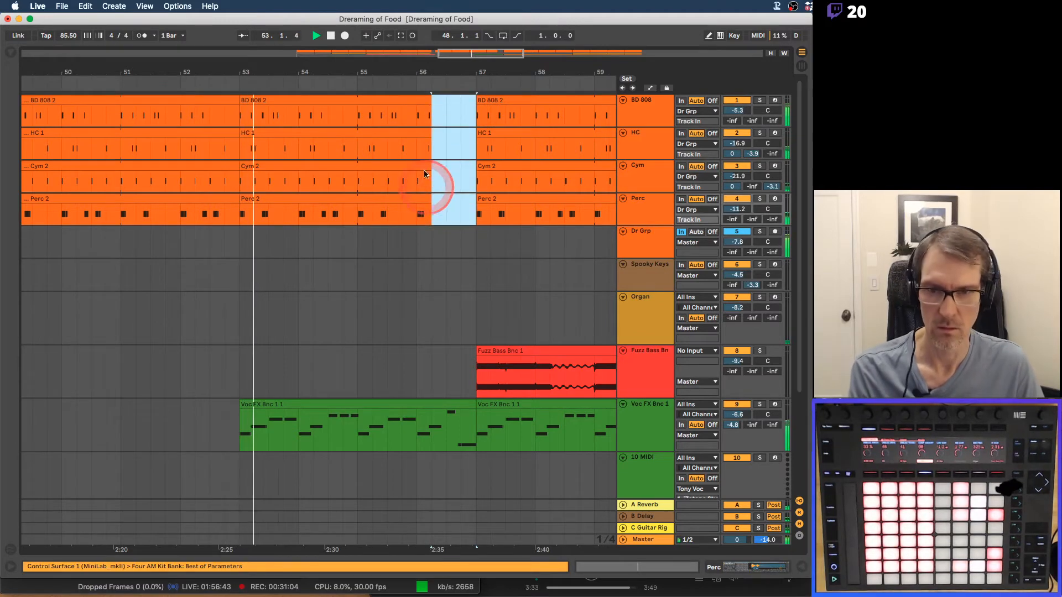
{"action": "left_click_drag", "start_coordinate": [431, 71], "coordinate": [422, 172]}
{"action": "key", "text": "Delete"}
{"action": "left_click_drag", "start_coordinate": [433, 74], "coordinate": [281, 81]}
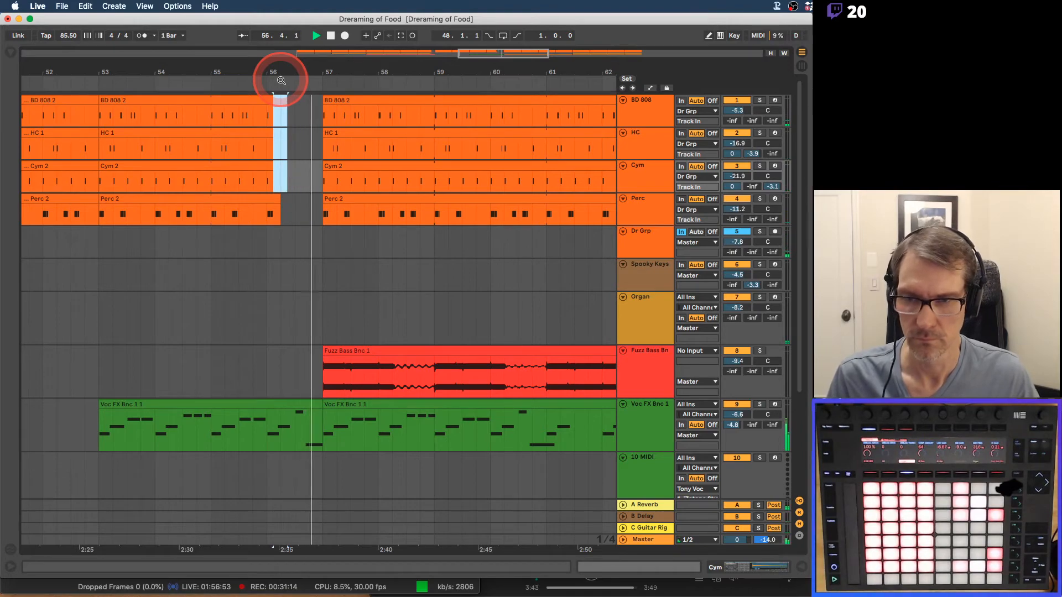
Fold all tracks, stop playback and insert a new MIDI track directly after Voc FX Bnc 1.
{"action": "left_click_drag", "start_coordinate": [281, 81], "coordinate": [658, 105]}
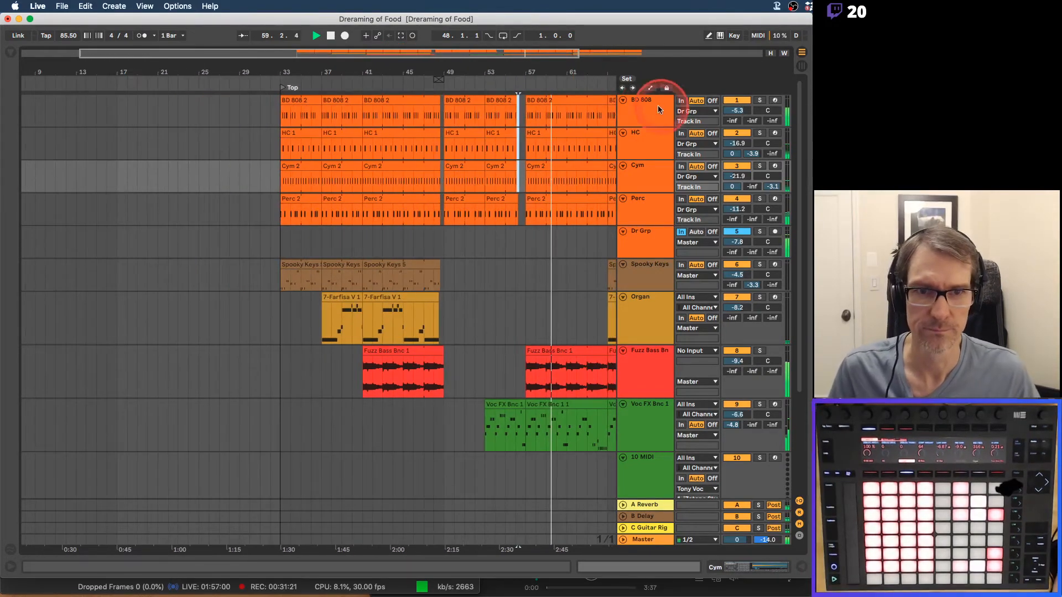
{"action": "left_click", "coordinate": [622, 100], "text": "alt"}
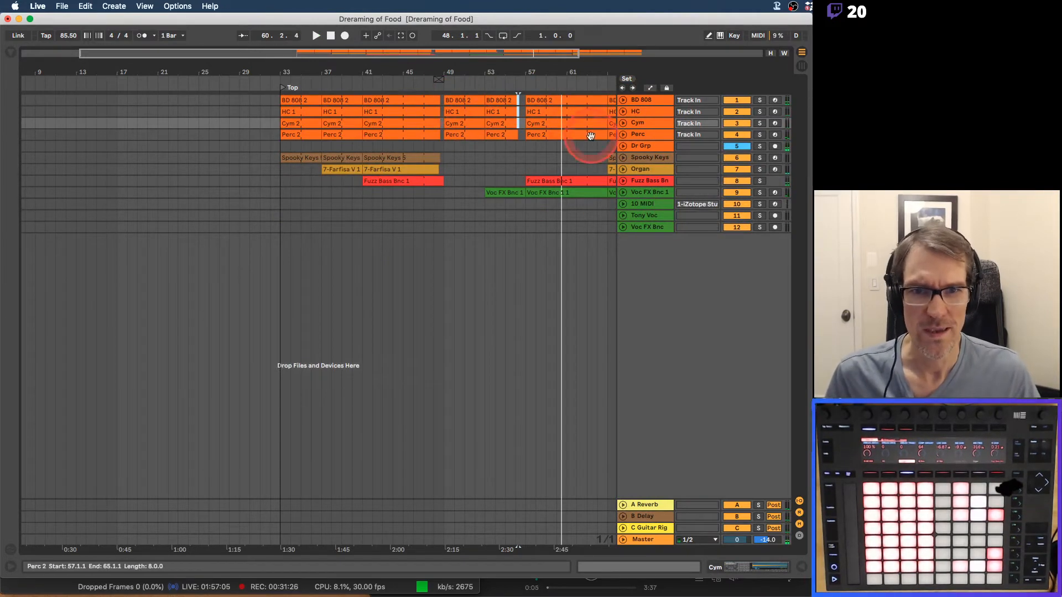
{"action": "left_click", "coordinate": [639, 194]}
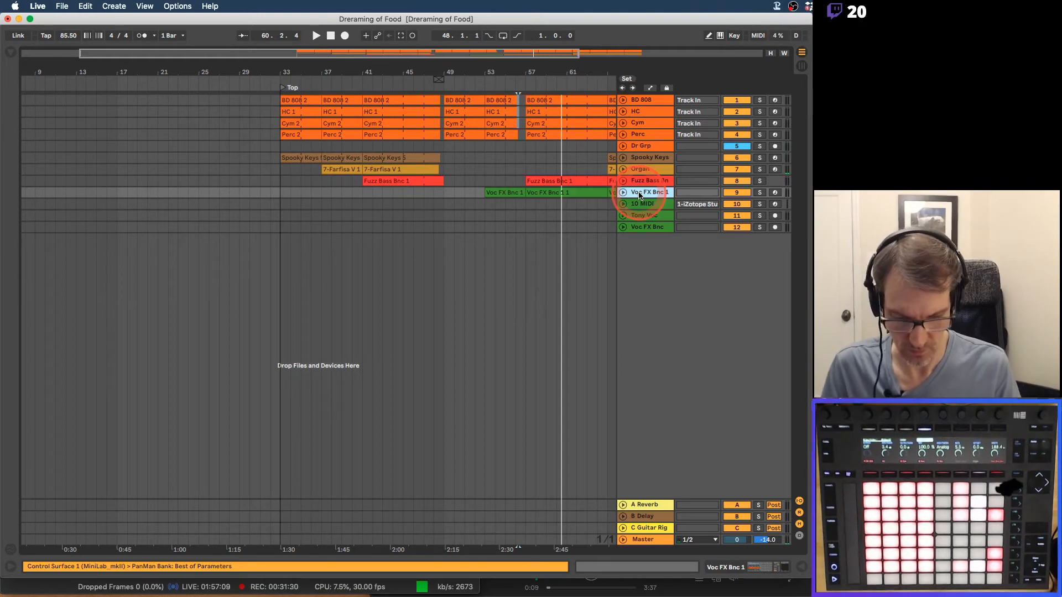
{"action": "key", "text": "super+shift+t"}
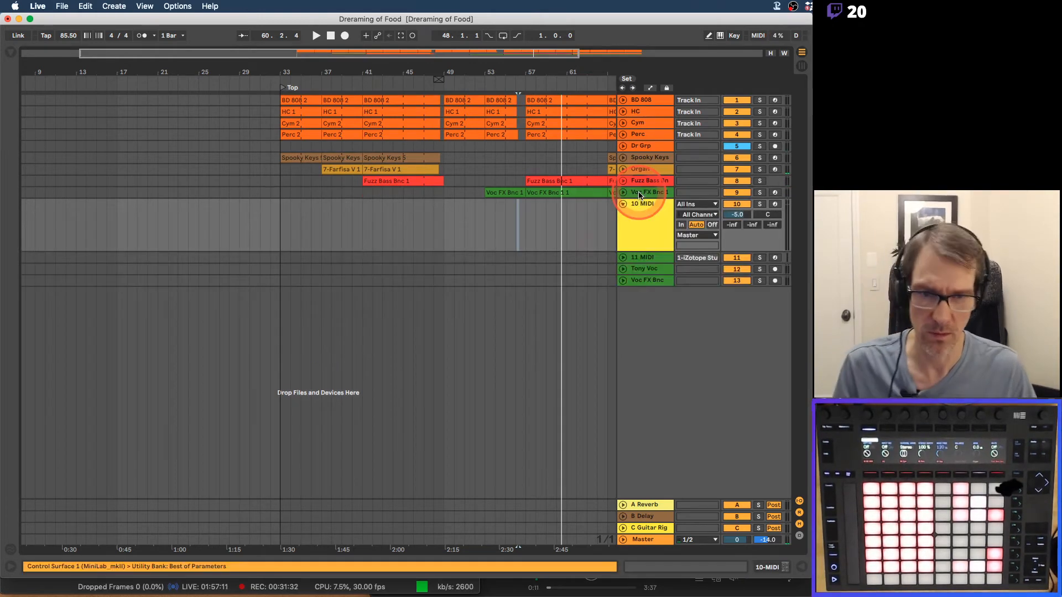
Find Kontakt in the browser's 1 Insts collection and load it on the new MIDI track.
{"action": "key", "text": "super+alt+b"}
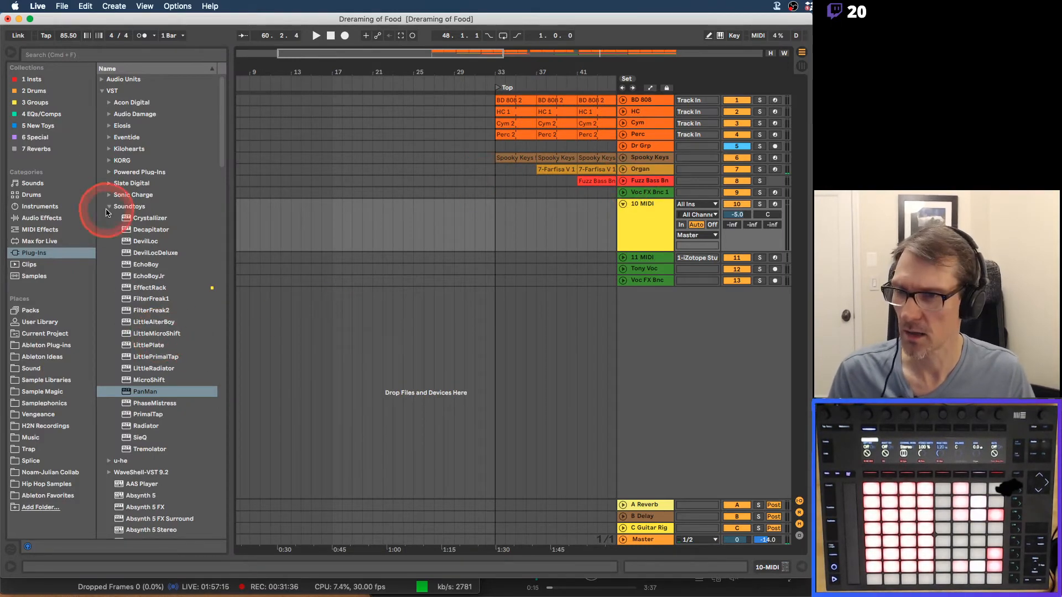
{"action": "left_click", "coordinate": [95, 58]}
{"action": "type", "text": "kont"}
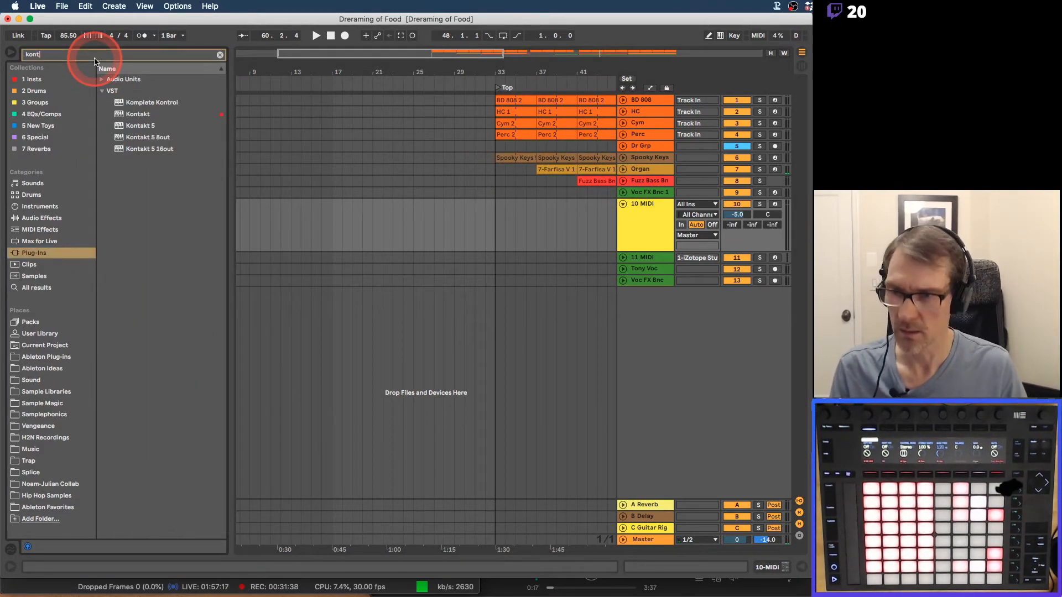
{"action": "left_click", "coordinate": [11, 79]}
{"action": "left_click", "coordinate": [133, 103]}
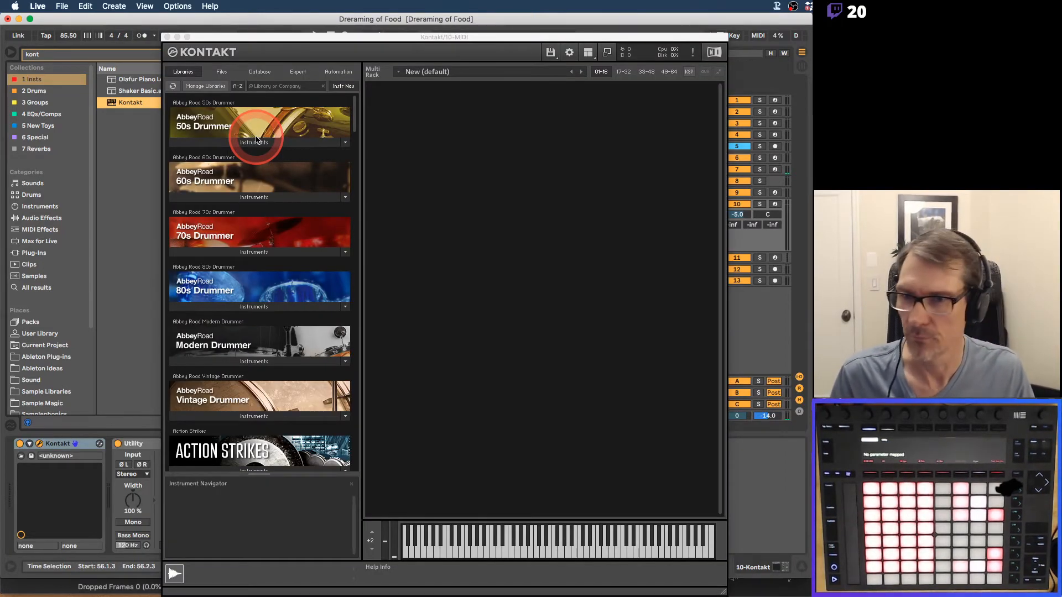
Find the Rise and Hit library in Kontakt and show its top-level instrument folders.
{"action": "left_click_drag", "start_coordinate": [356, 123], "coordinate": [363, 215]}
{"action": "scroll", "coordinate": [321, 265], "scroll_direction": "down", "scroll_amount": 6}
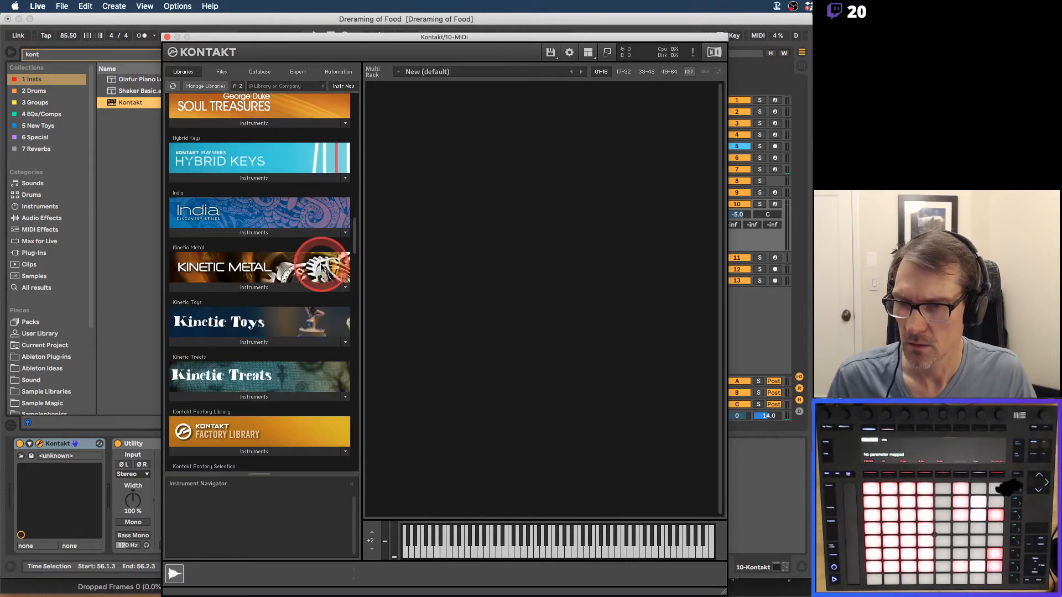
{"action": "scroll", "coordinate": [321, 267], "scroll_direction": "down", "scroll_amount": 5}
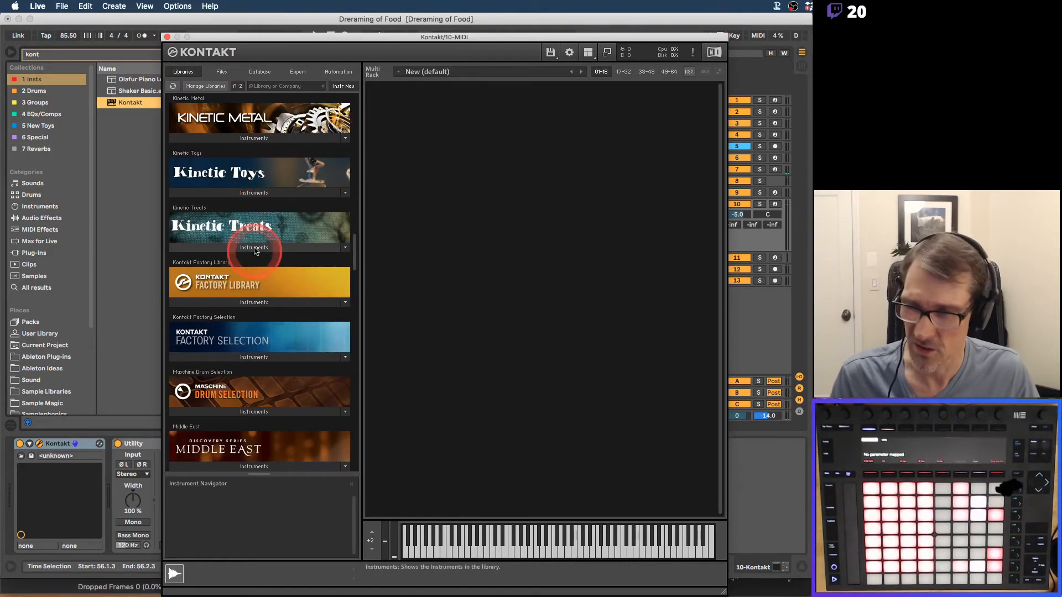
{"action": "scroll", "coordinate": [285, 254], "scroll_direction": "down", "scroll_amount": 8}
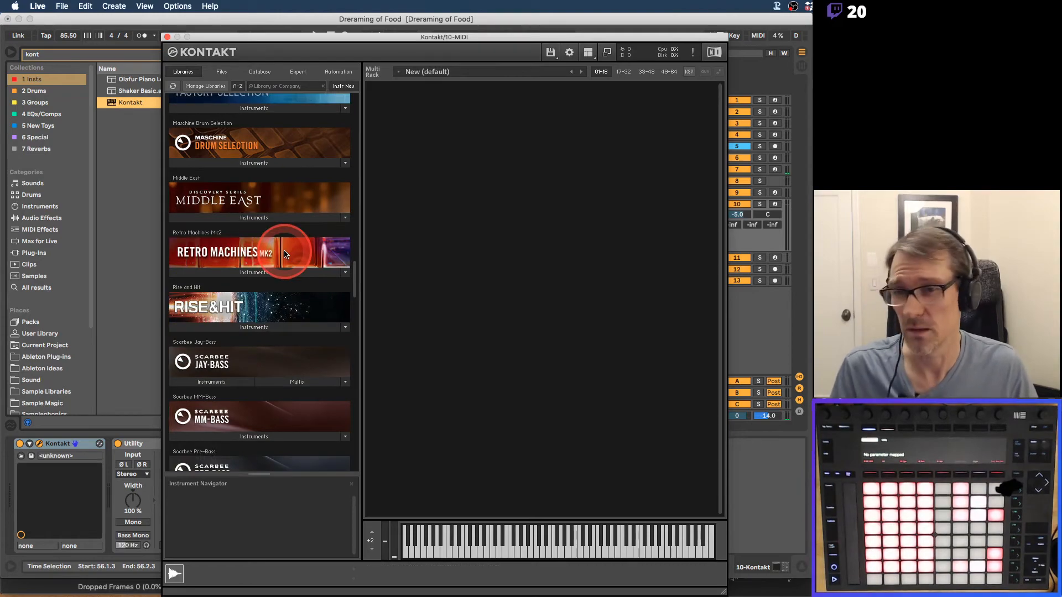
{"action": "scroll", "coordinate": [285, 254], "scroll_direction": "down", "scroll_amount": 8}
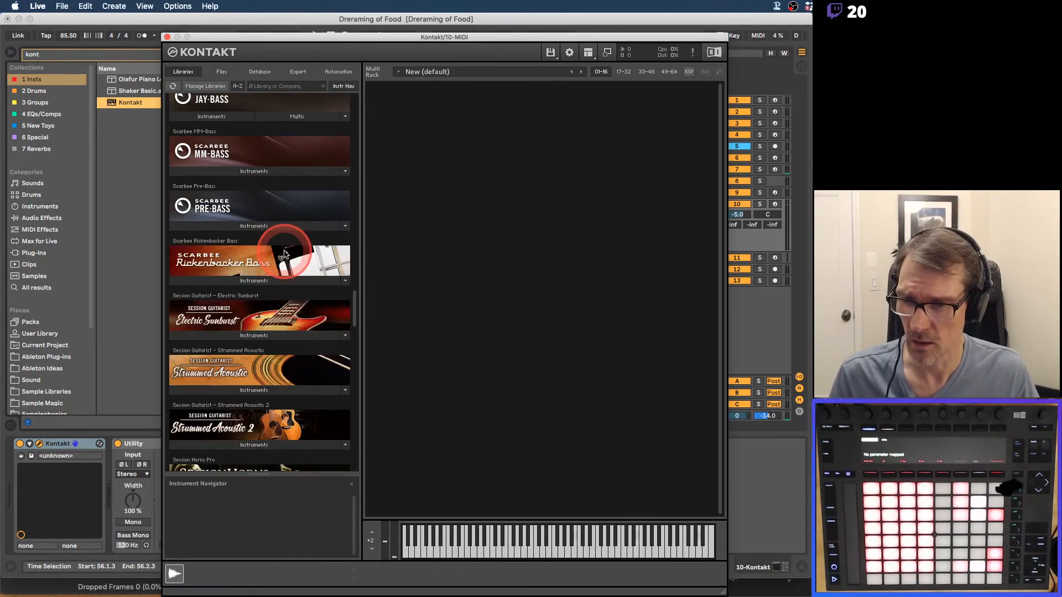
{"action": "scroll", "coordinate": [285, 254], "scroll_direction": "down", "scroll_amount": 10}
{"action": "scroll", "coordinate": [285, 254], "scroll_direction": "up", "scroll_amount": 6}
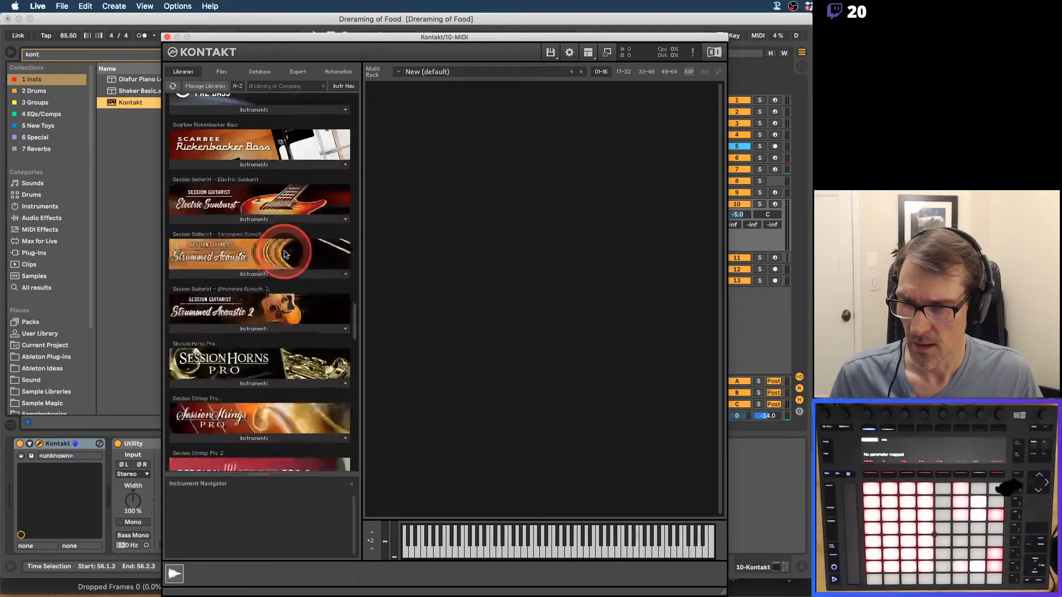
{"action": "scroll", "coordinate": [285, 254], "scroll_direction": "up", "scroll_amount": 12}
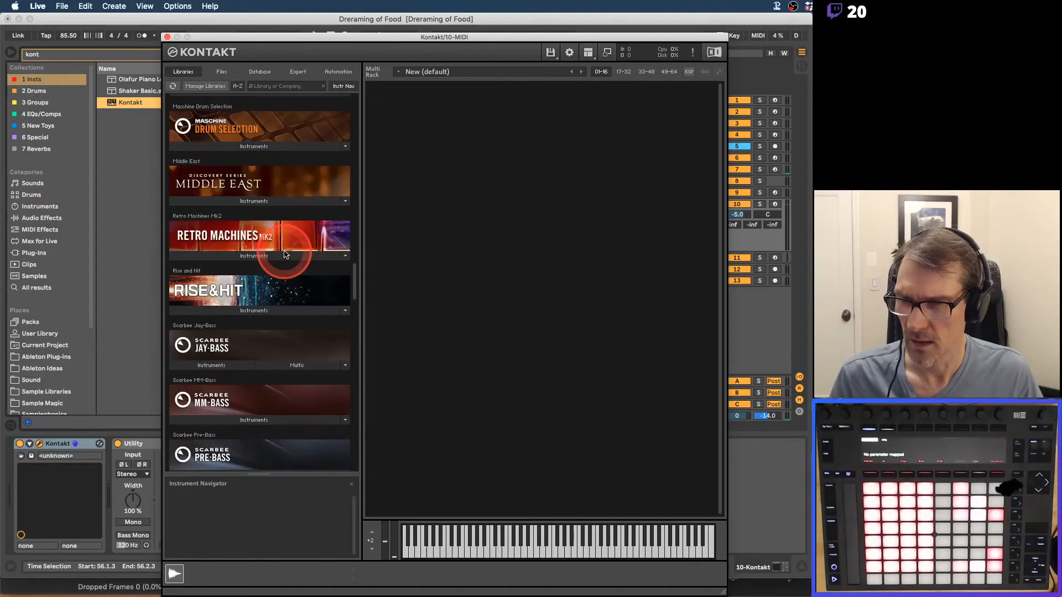
{"action": "left_click", "coordinate": [255, 310]}
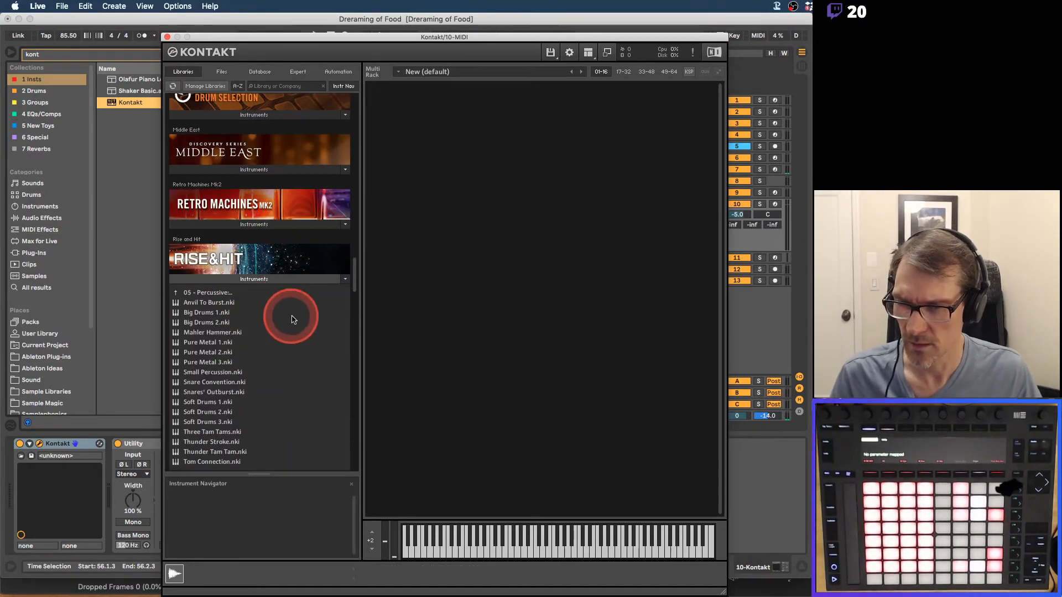
{"action": "left_click", "coordinate": [177, 295]}
{"action": "left_click", "coordinate": [176, 294]}
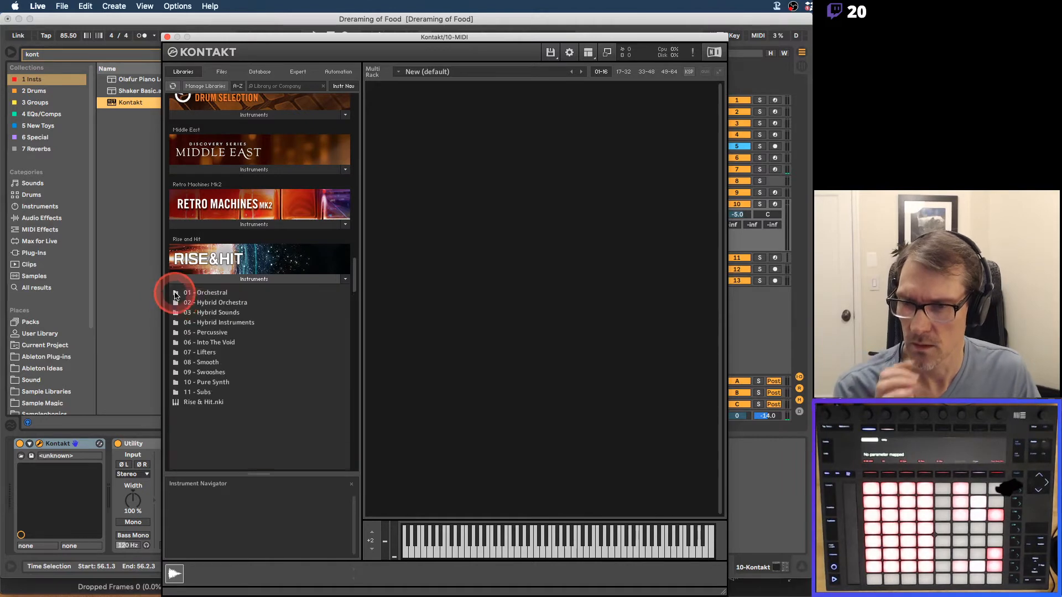
Load Minatory Bells.nki from Rise and Hit's 01 - Orchestral folder and close the Kontakt window.
{"action": "left_click", "coordinate": [268, 327]}
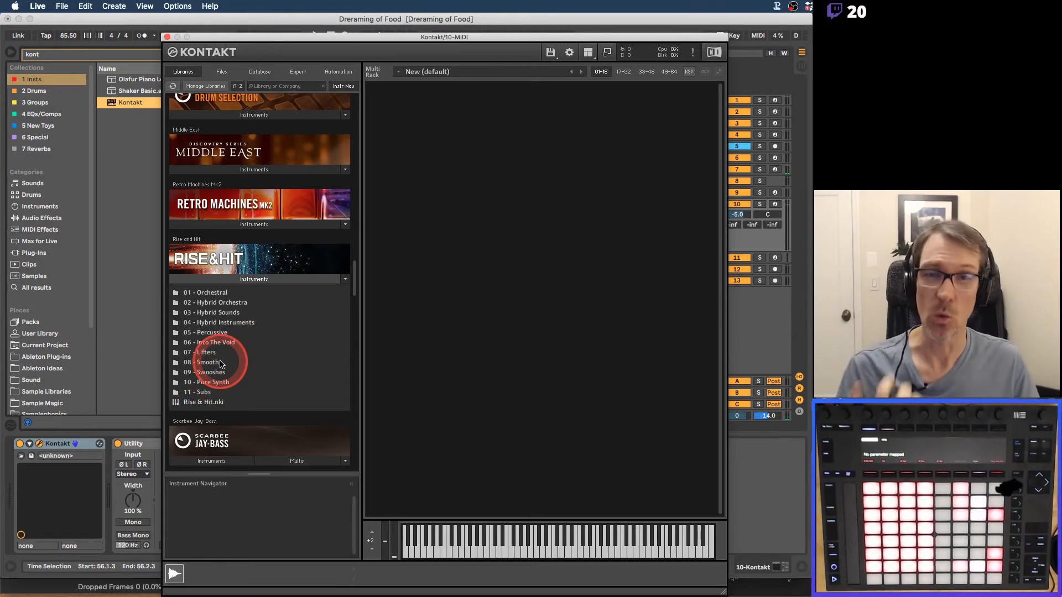
{"action": "left_click", "coordinate": [176, 293]}
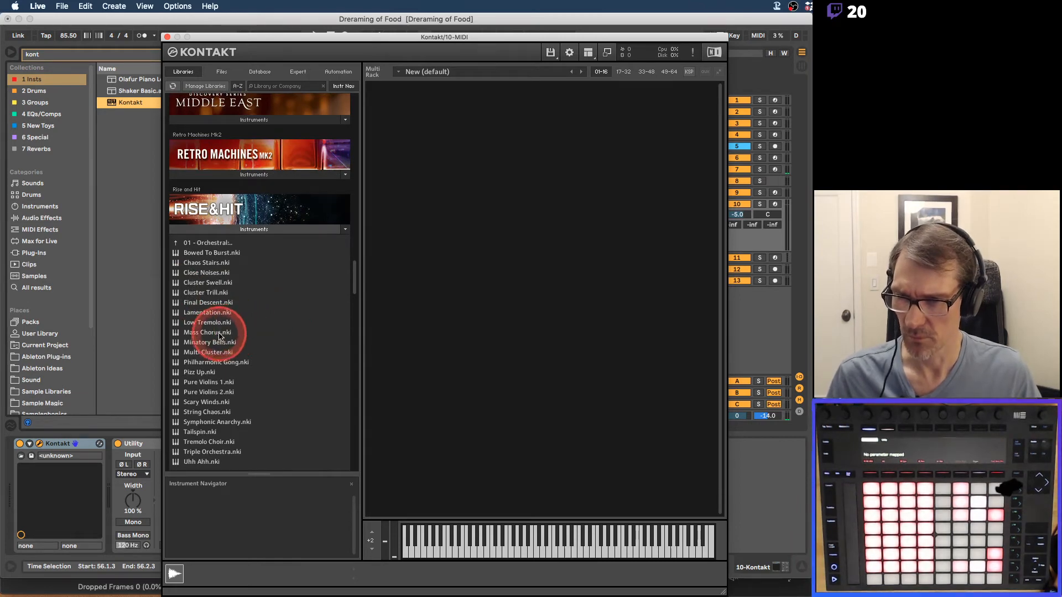
{"action": "left_click_drag", "start_coordinate": [197, 345], "coordinate": [406, 248]}
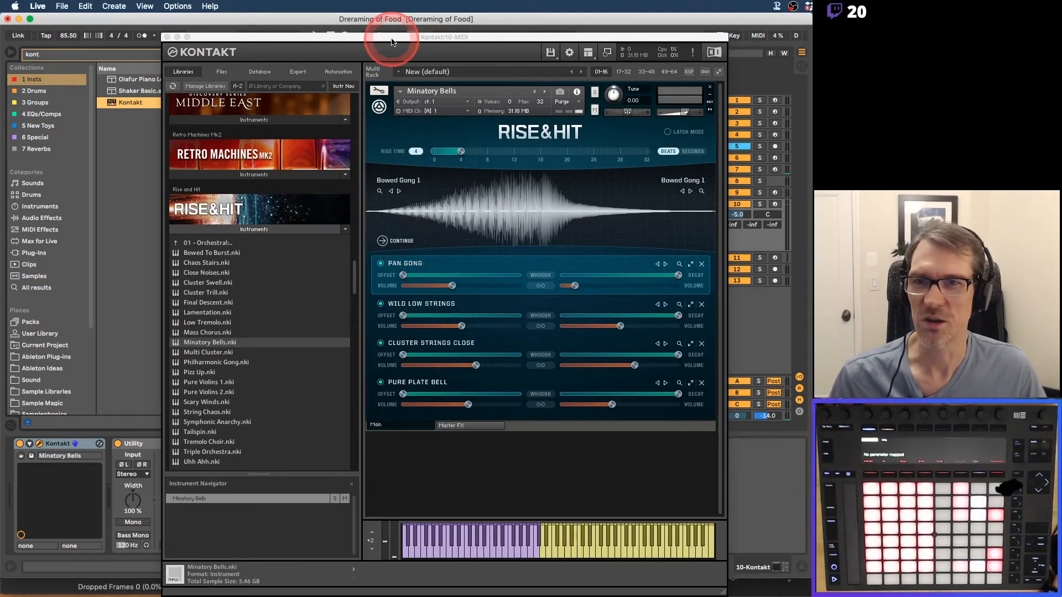
{"action": "left_click", "coordinate": [168, 36]}
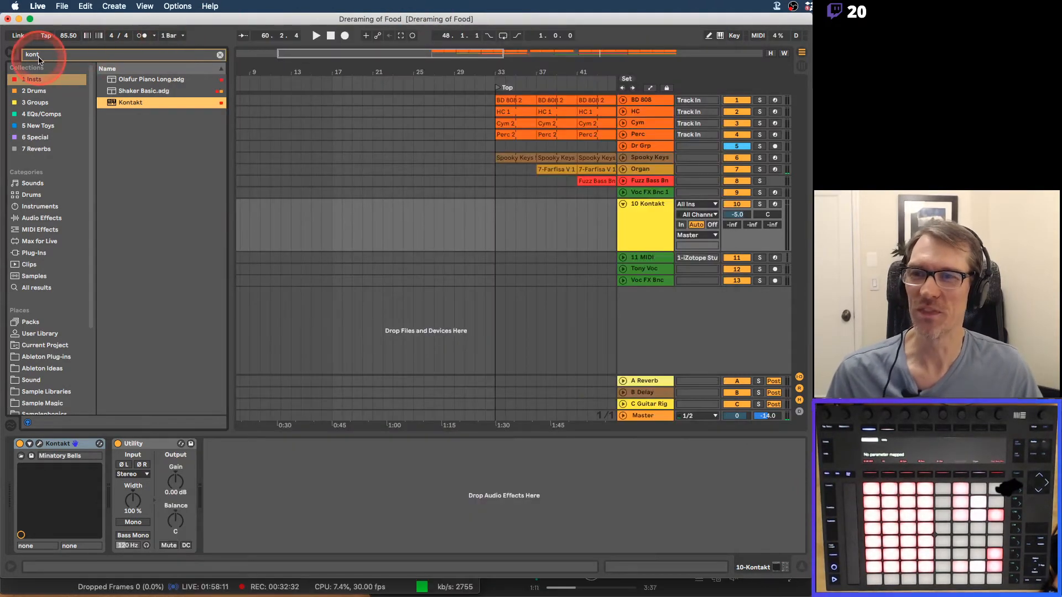
Place the insert marker at 33.1.1 and try a song tempo of 130 BPM.
{"action": "left_click", "coordinate": [494, 127]}
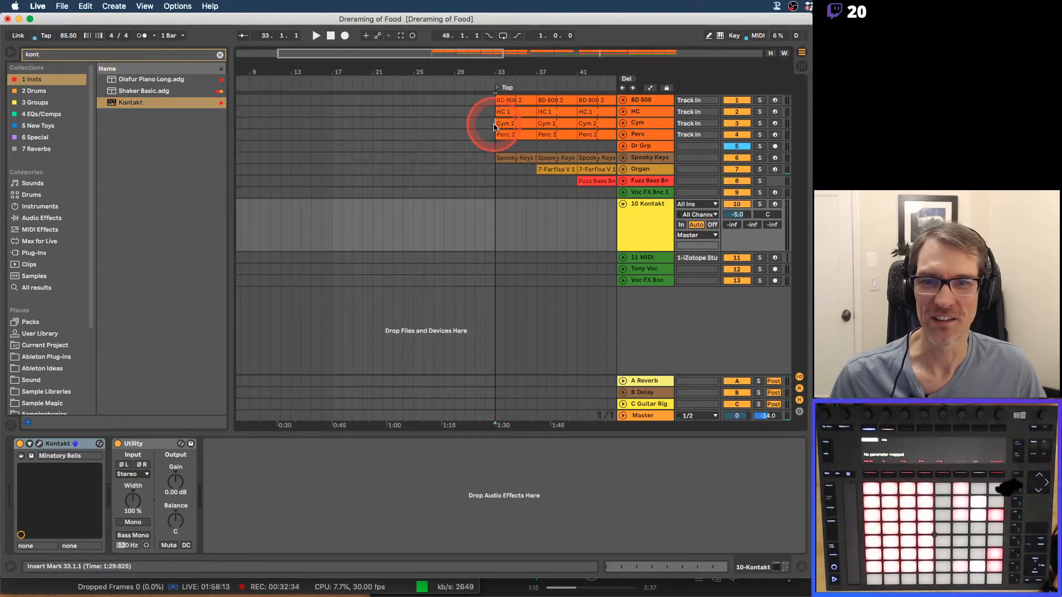
{"action": "left_click", "coordinate": [70, 39]}
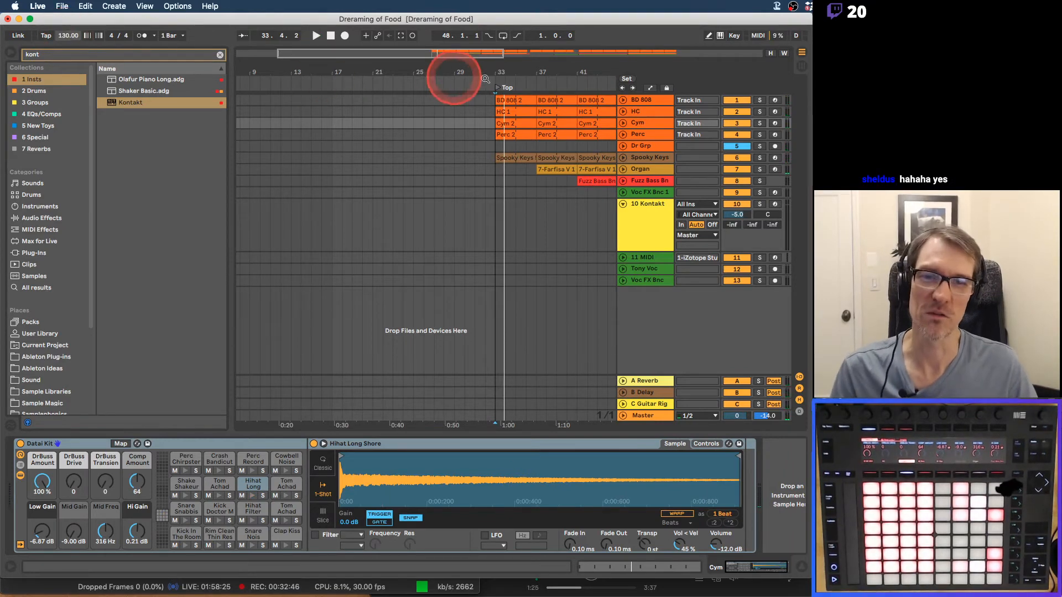
{"action": "left_click_drag", "start_coordinate": [541, 66], "coordinate": [393, 59]}
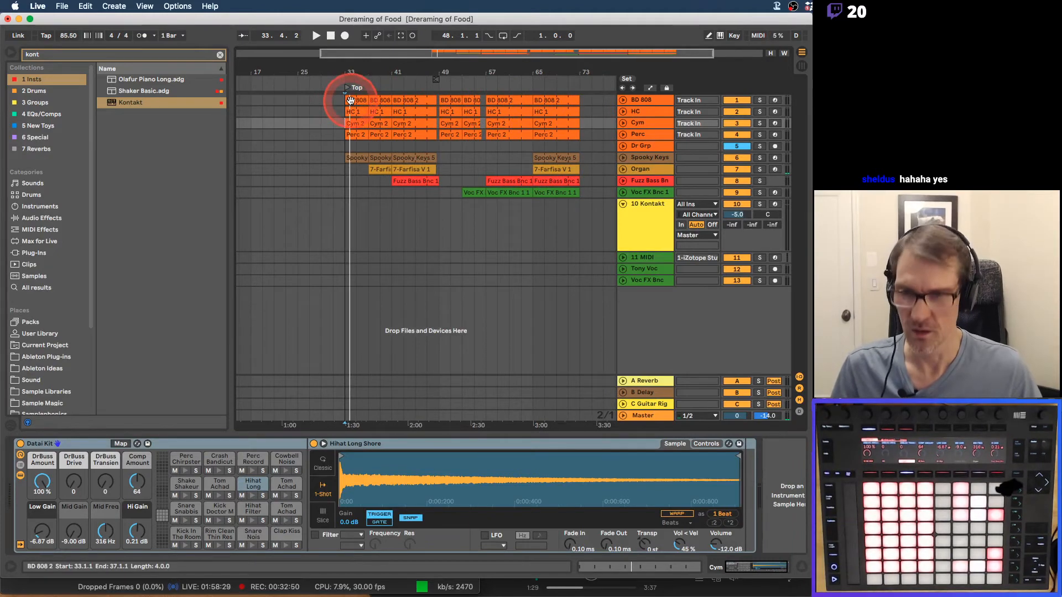
Play the arrangement from the first BD 808 clip while raising the tempo in stages to 170.50 BPM.
{"action": "left_click", "coordinate": [351, 101]}
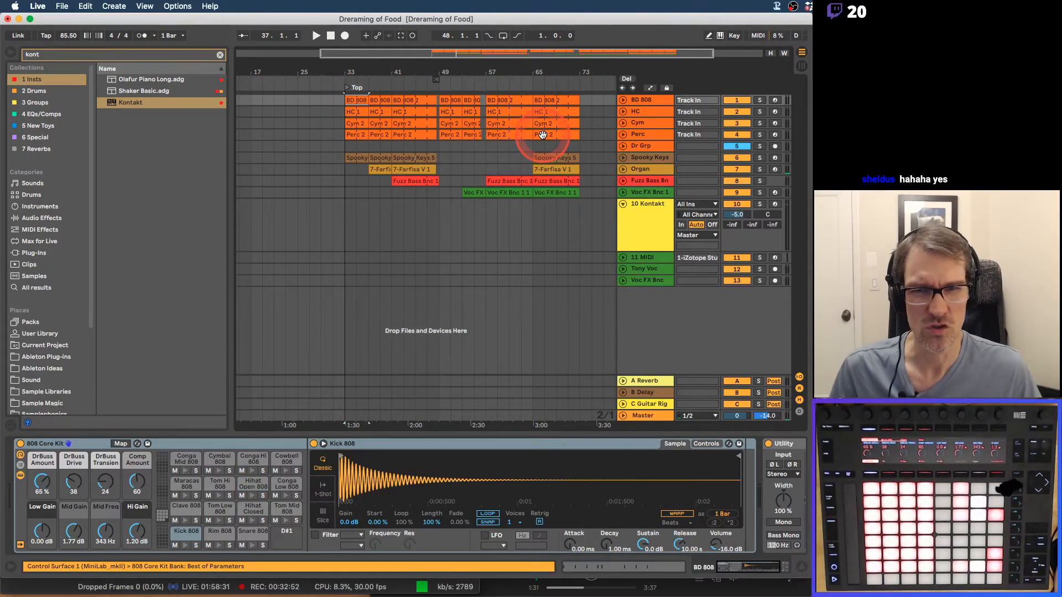
{"action": "left_click", "coordinate": [68, 36]}
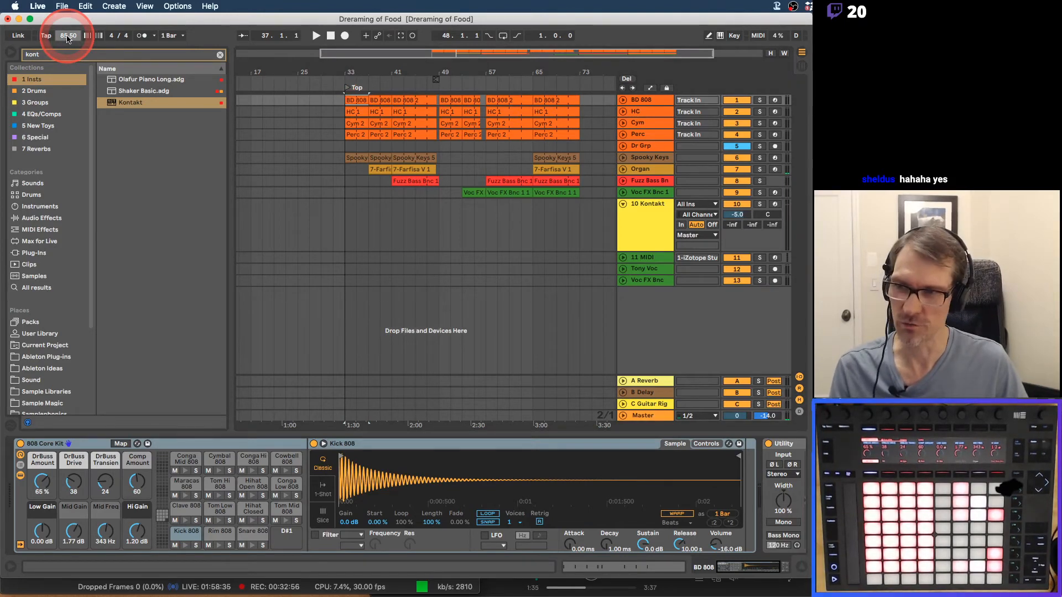
{"action": "left_click_drag", "start_coordinate": [67, 39], "coordinate": [67, 38]}
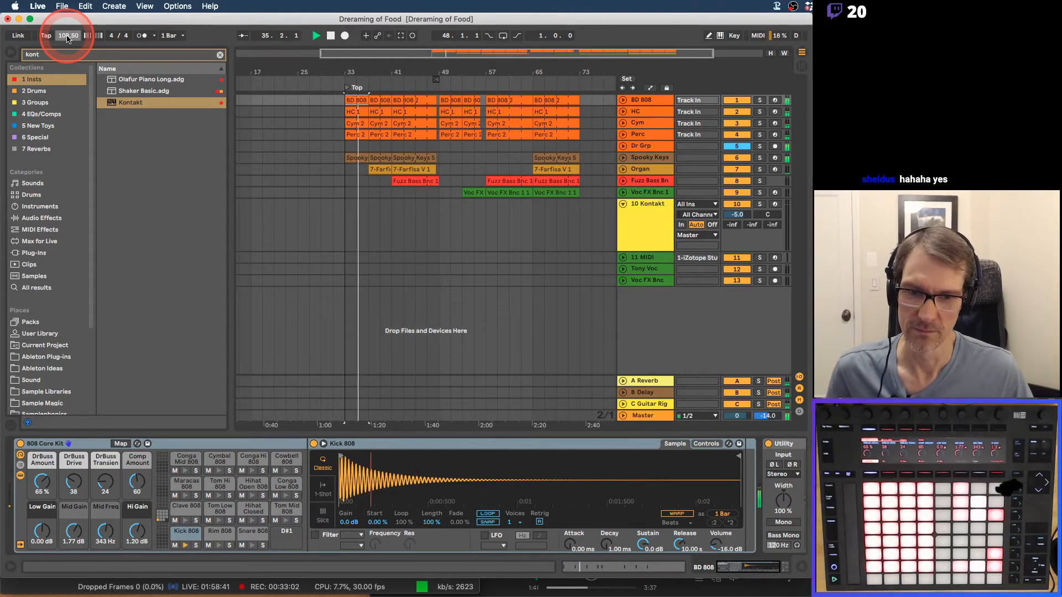
{"action": "left_click_drag", "start_coordinate": [67, 39], "coordinate": [67, 39]}
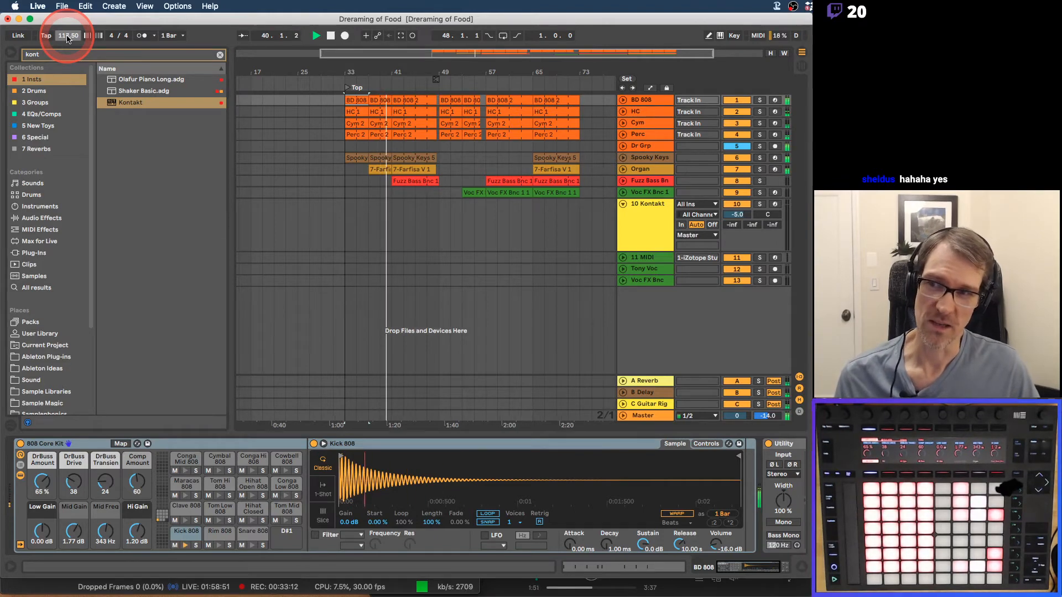
{"action": "left_click_drag", "start_coordinate": [67, 39], "coordinate": [67, 39]}
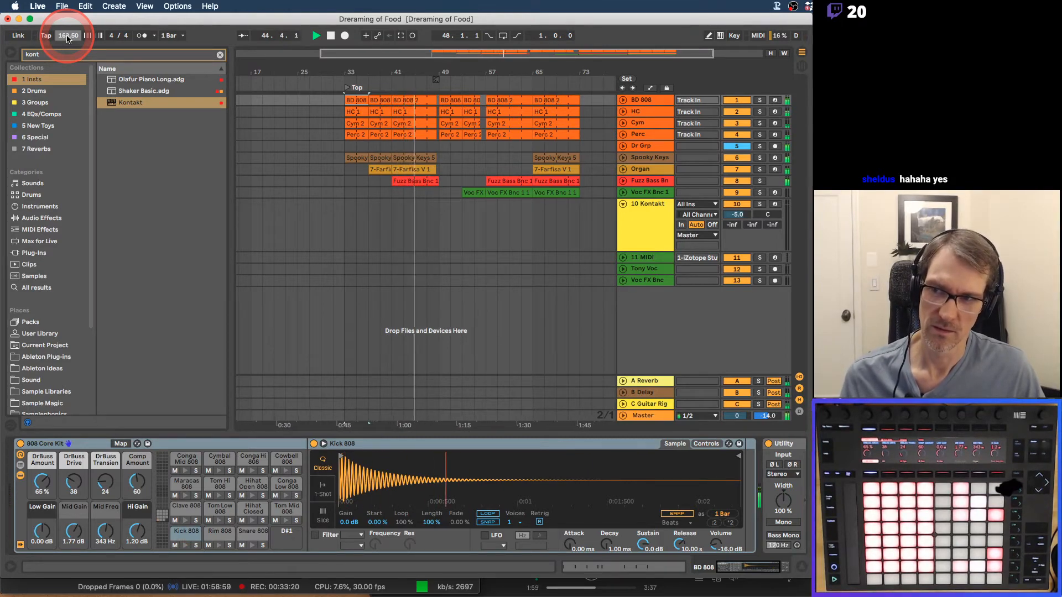
{"action": "left_click_drag", "start_coordinate": [67, 39], "coordinate": [67, 39]}
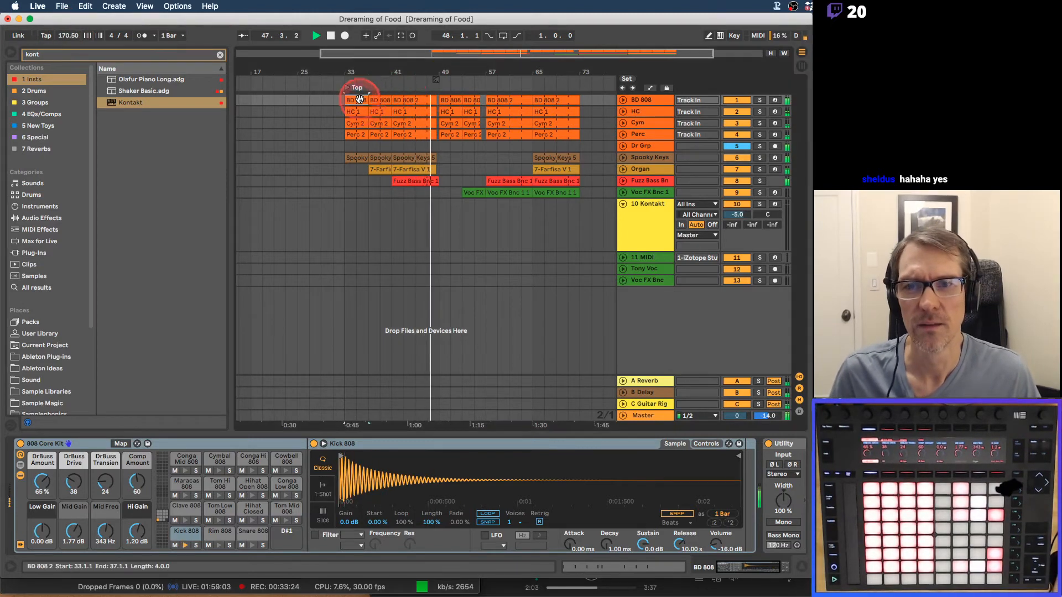
Try stretching the kick notes of the BD 808 clip at bar 41 to double length, play it and undo the stretch.
{"action": "left_click", "coordinate": [552, 101], "text": "shift"}
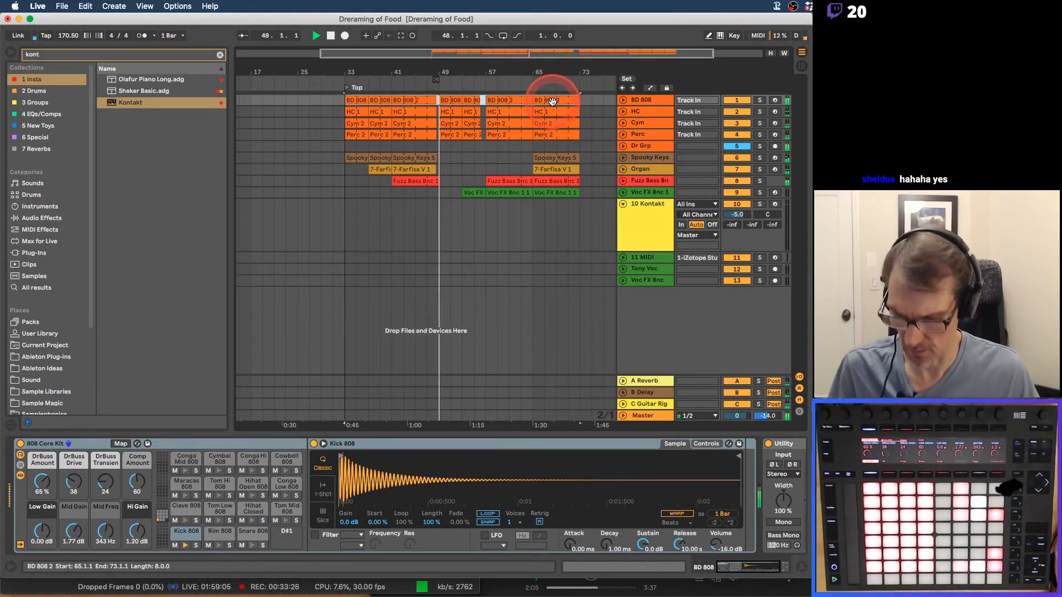
{"action": "key", "text": "shift+Tab"}
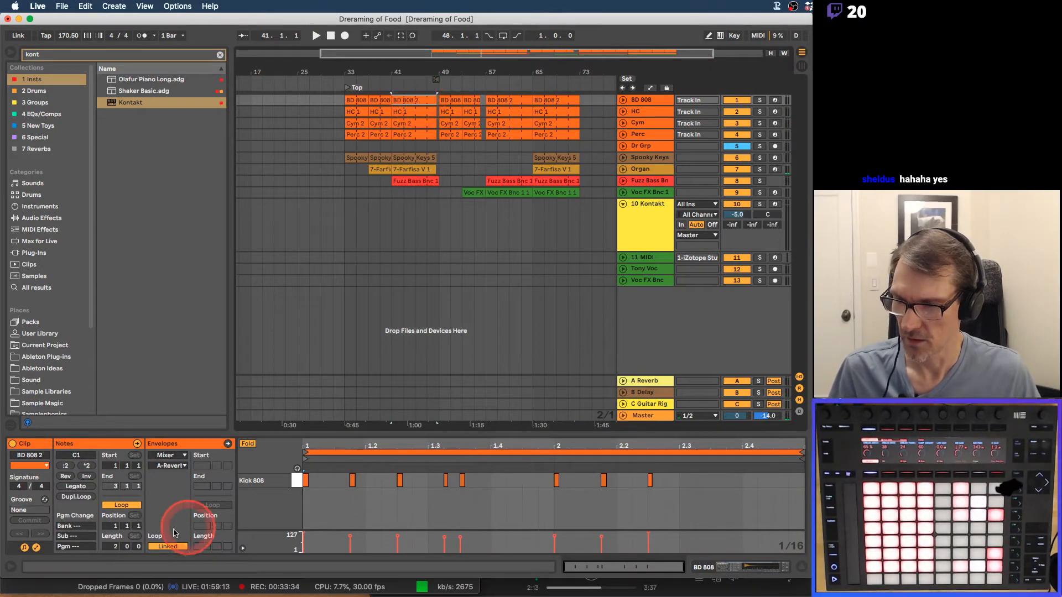
{"action": "left_click", "coordinate": [86, 468]}
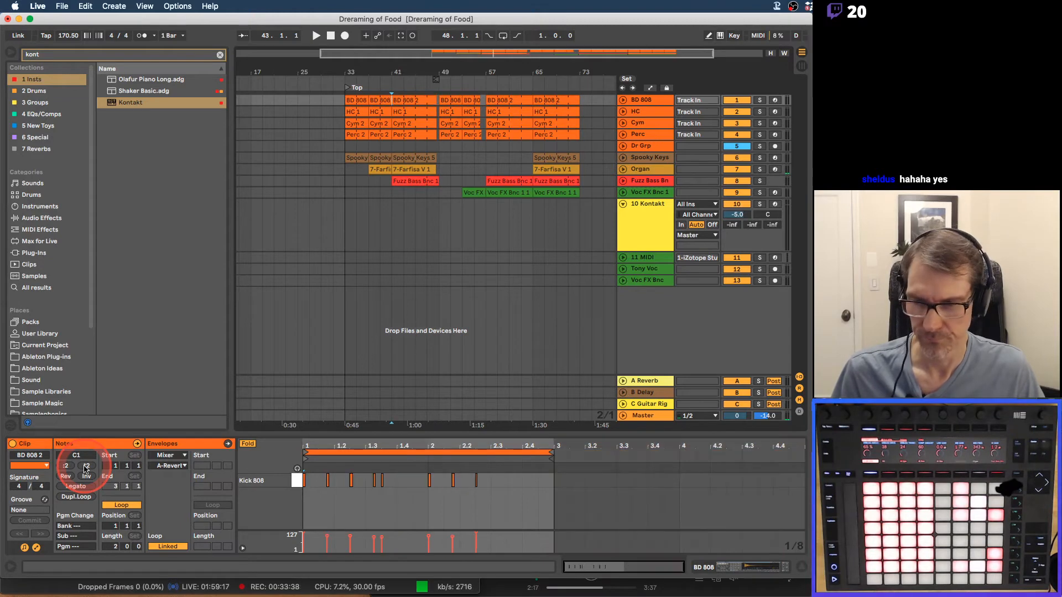
{"action": "left_click", "coordinate": [86, 468]}
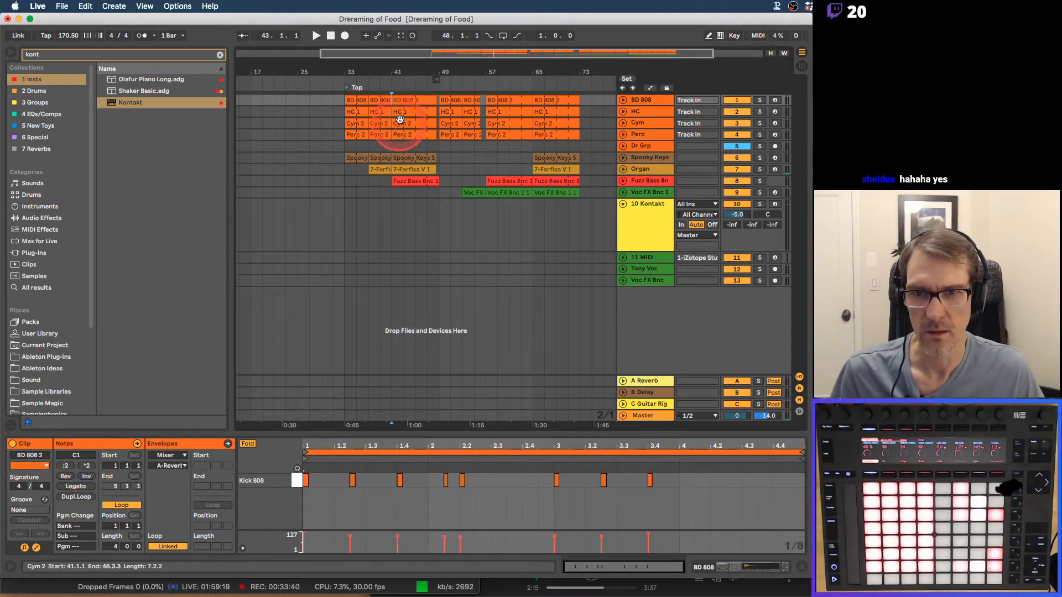
{"action": "key", "text": "space"}
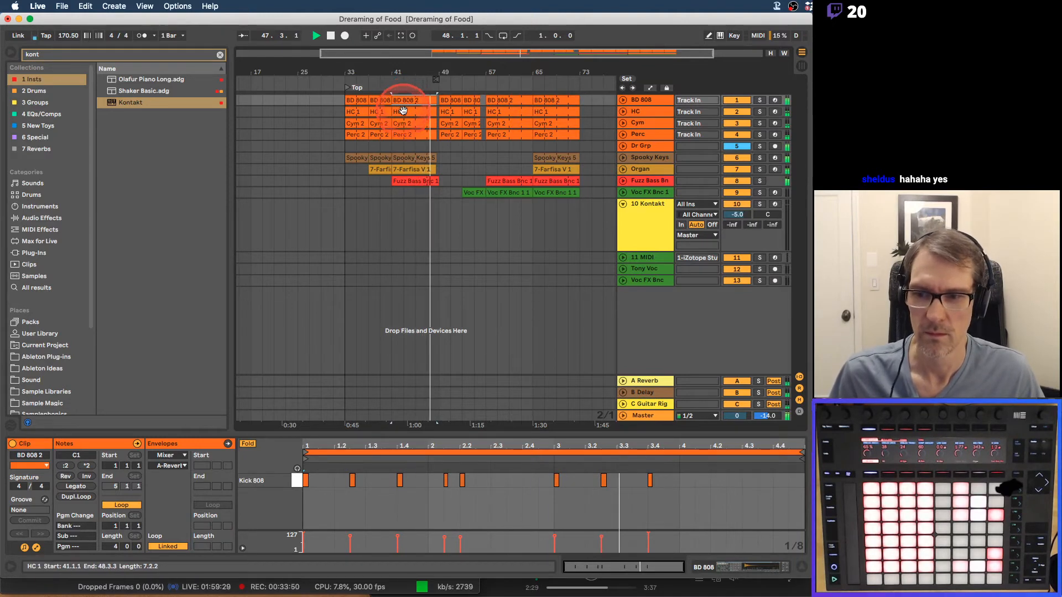
{"action": "key", "text": "space"}
{"action": "key", "text": "super+z"}
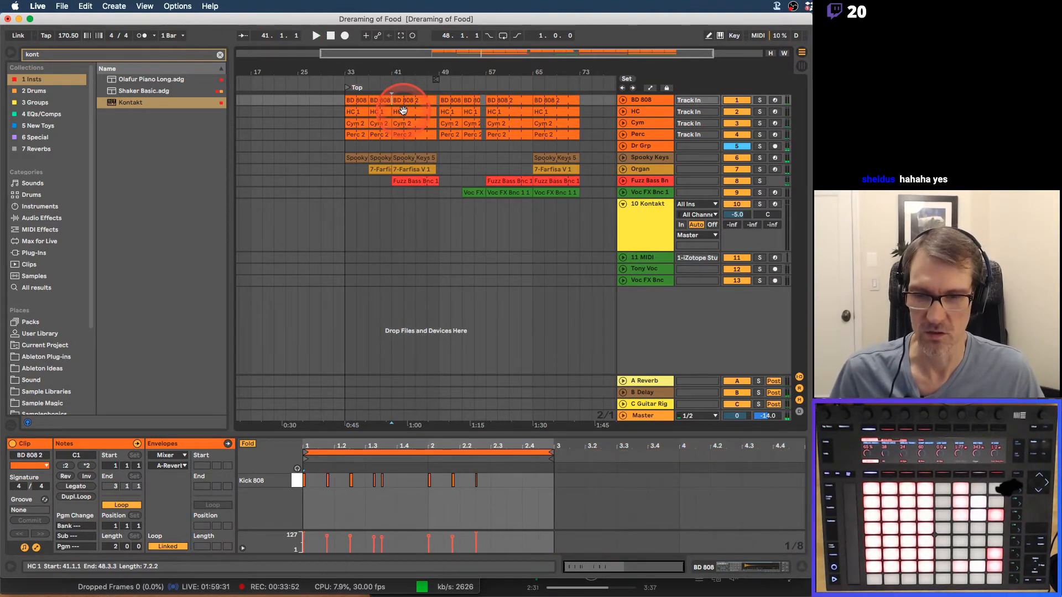
Set the song tempo to 85.5 BPM and return the insert marker to the Top locator.
{"action": "left_click", "coordinate": [66, 37]}
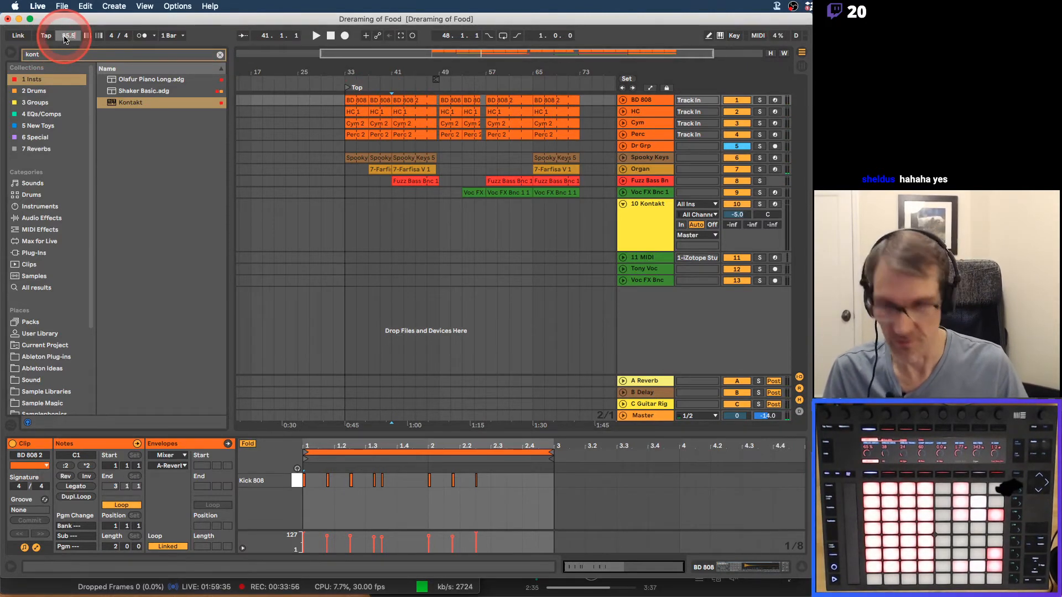
{"action": "left_click", "coordinate": [351, 89]}
Clear the browser search and select the Kontakt track.
{"action": "left_click", "coordinate": [219, 55]}
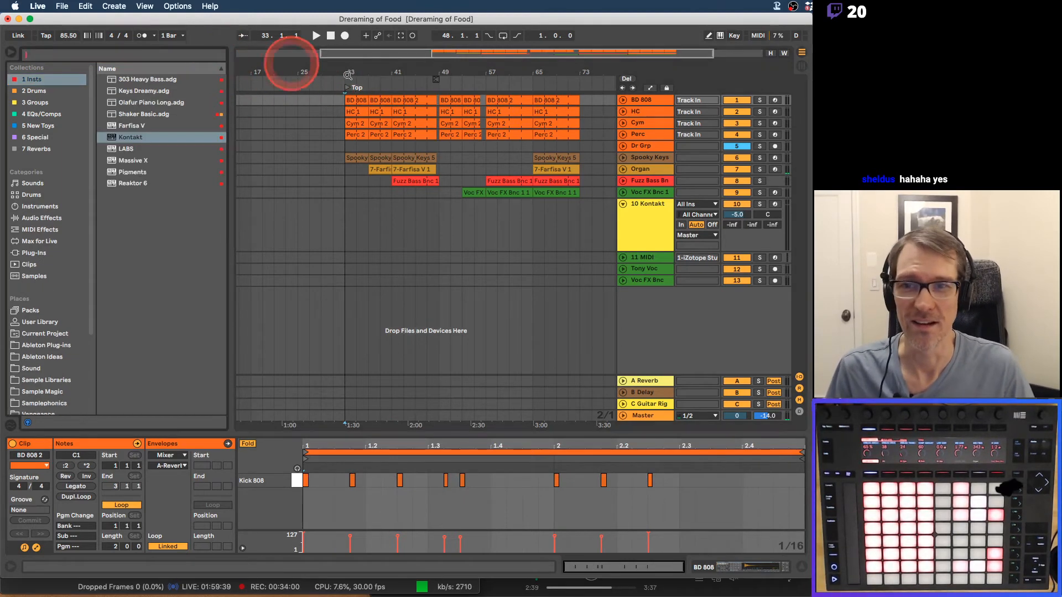
{"action": "left_click", "coordinate": [379, 77]}
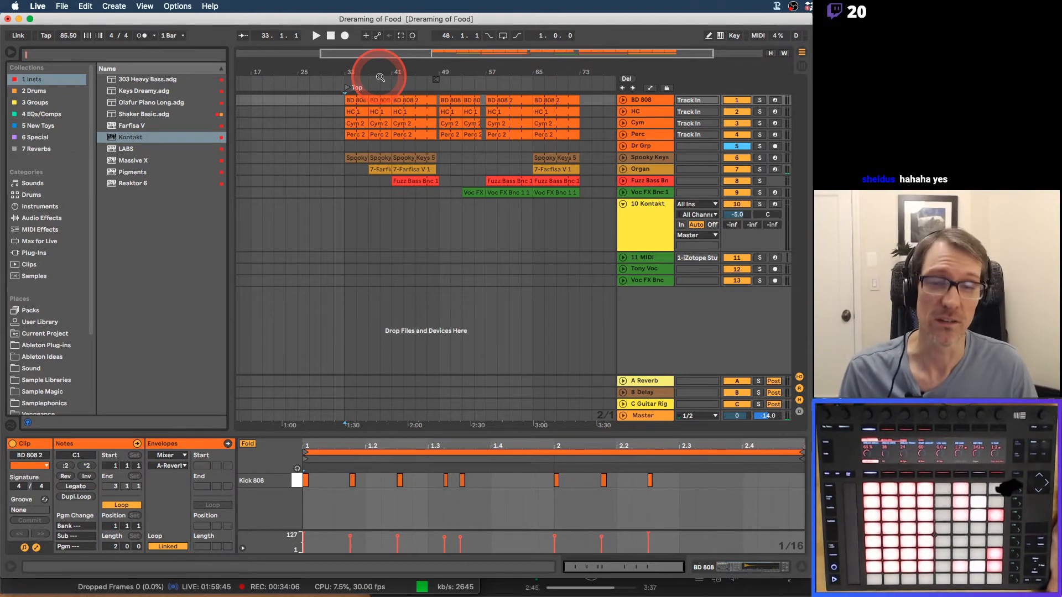
{"action": "left_click", "coordinate": [634, 217]}
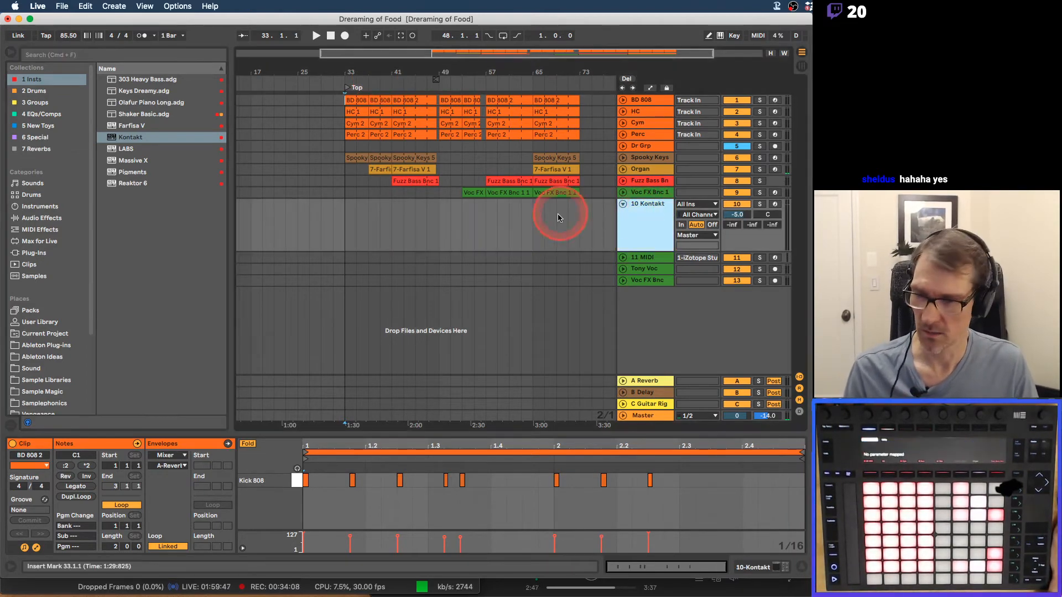
Insert an audio track directly after the Kontakt track and name it Rize Bnc.
{"action": "left_click", "coordinate": [660, 208]}
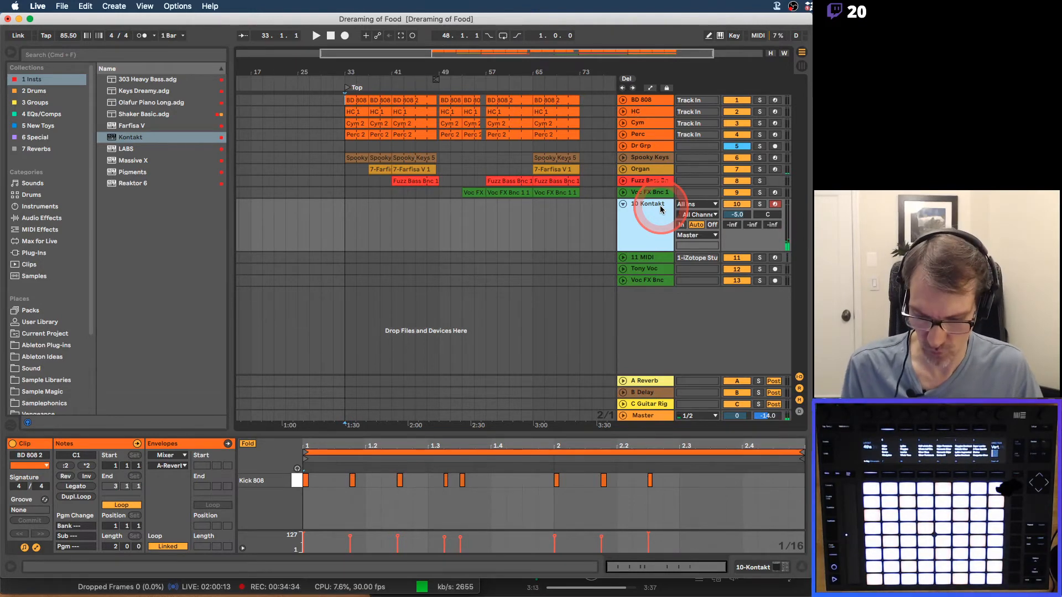
{"action": "key", "text": "super+t"}
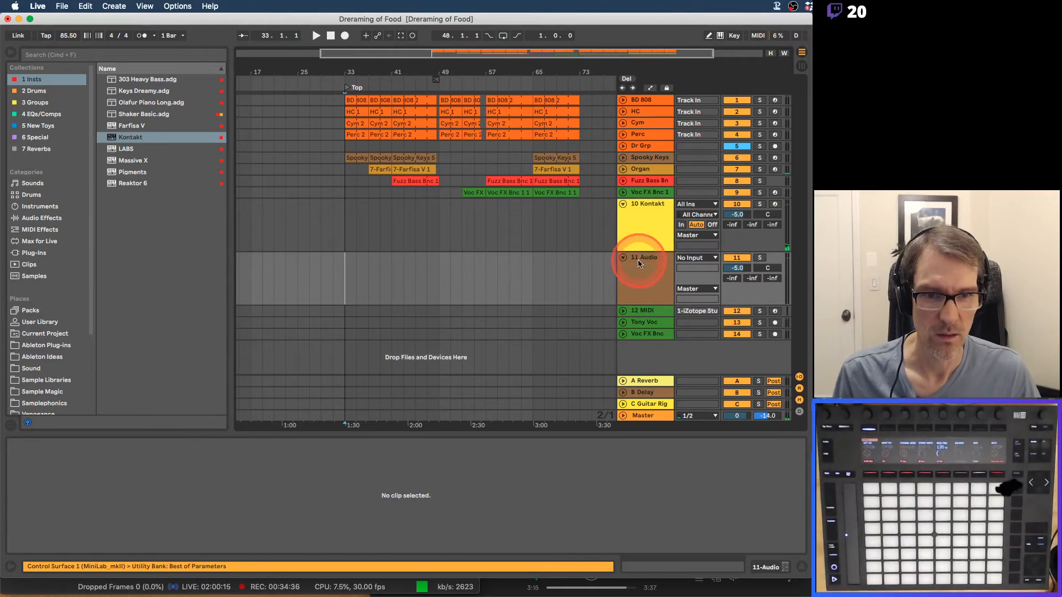
{"action": "left_click", "coordinate": [638, 261]}
{"action": "type", "text": "R"}
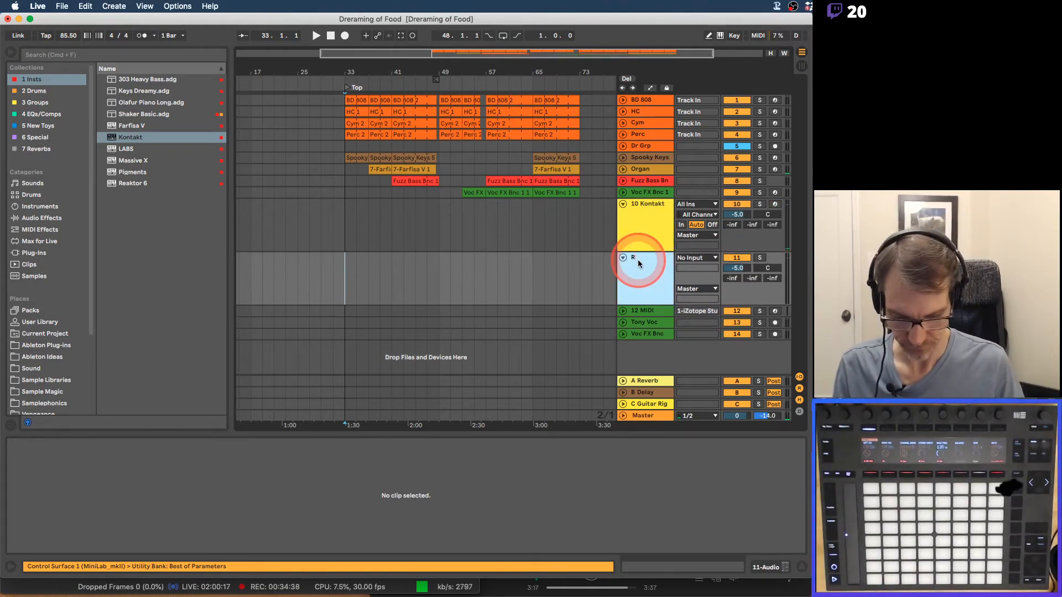
{"action": "type", "text": "ize Bnc"}
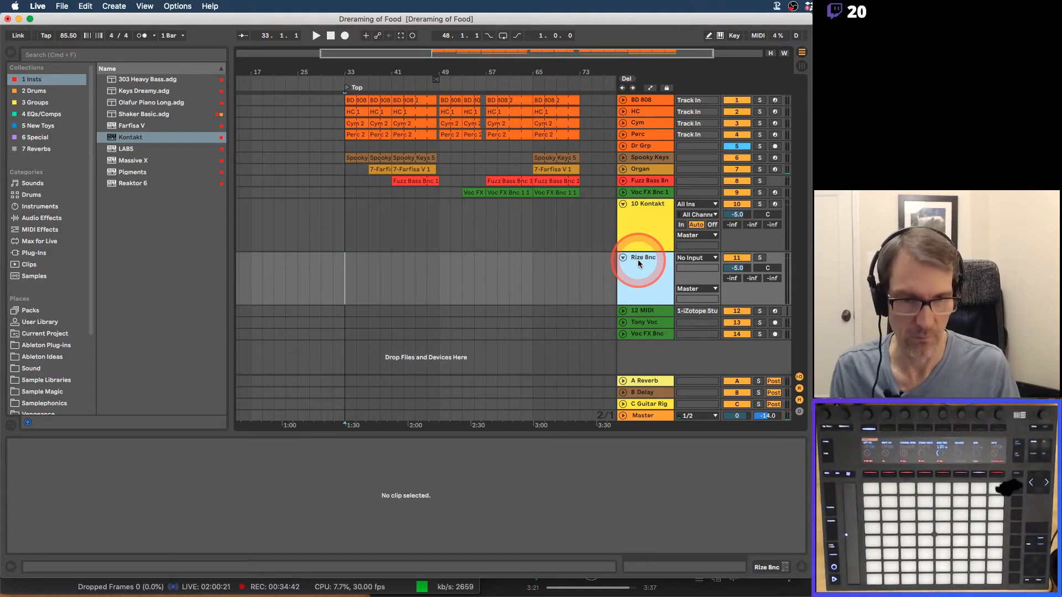
Rename the Kontakt track as Rize and set the Rize Bnc track's input to Rize, Post FX.
{"action": "left_click", "coordinate": [650, 212]}
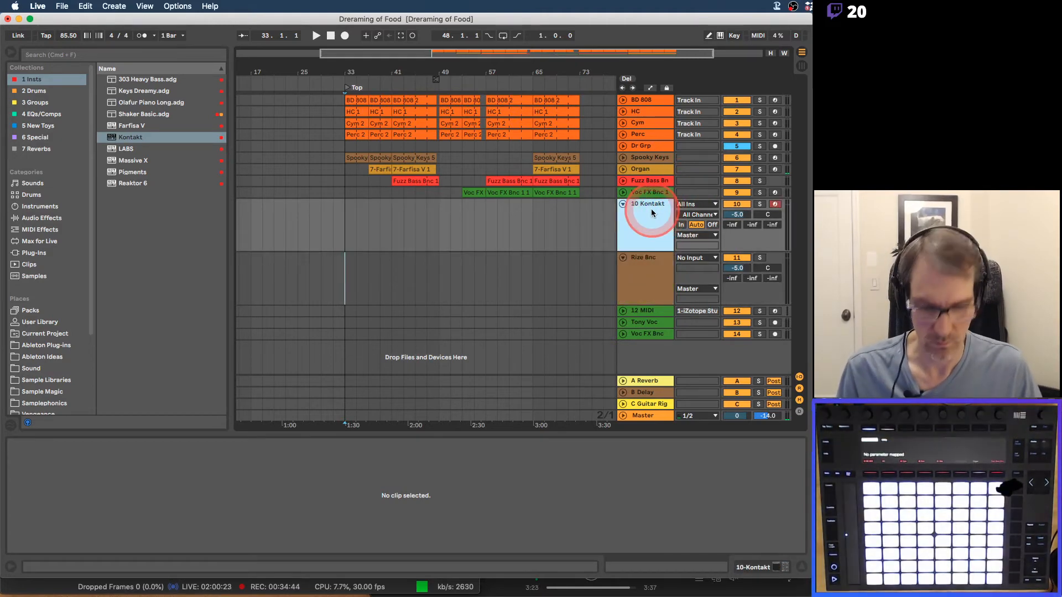
{"action": "key", "text": "super+r"}
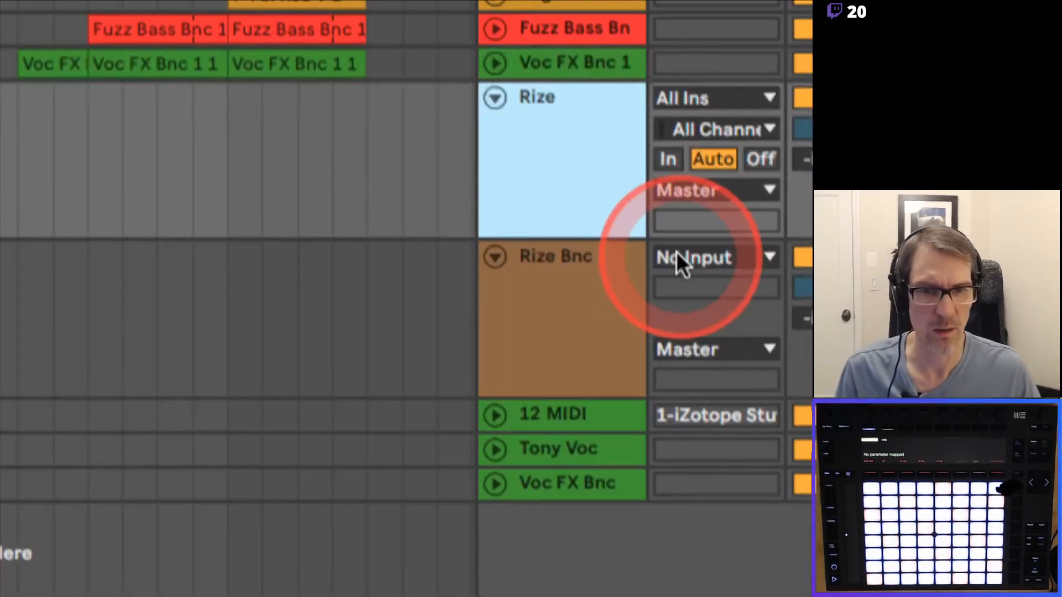
{"action": "left_click", "coordinate": [676, 256]}
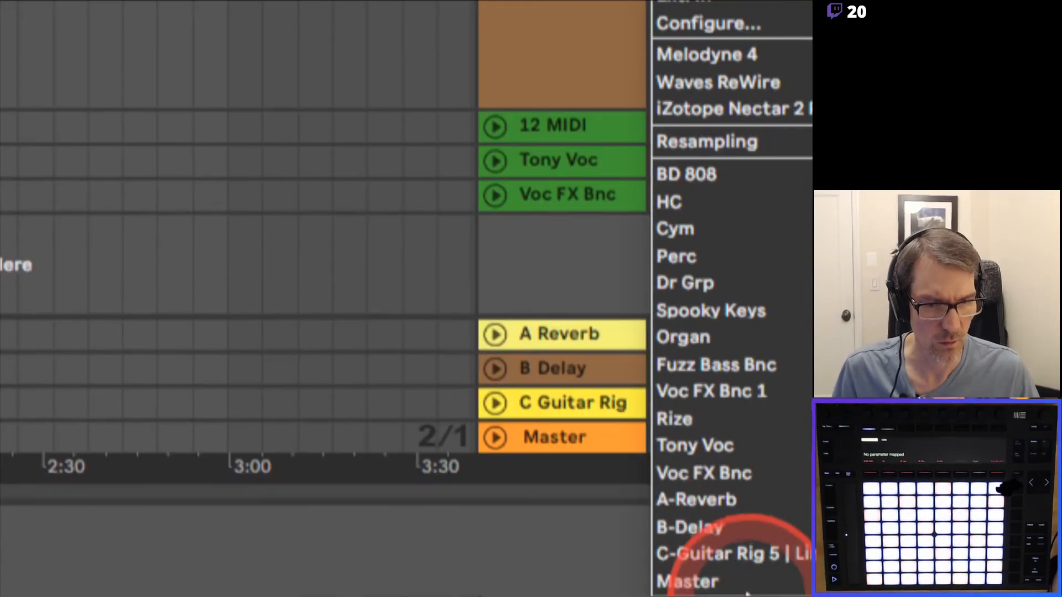
{"action": "left_click", "coordinate": [718, 410]}
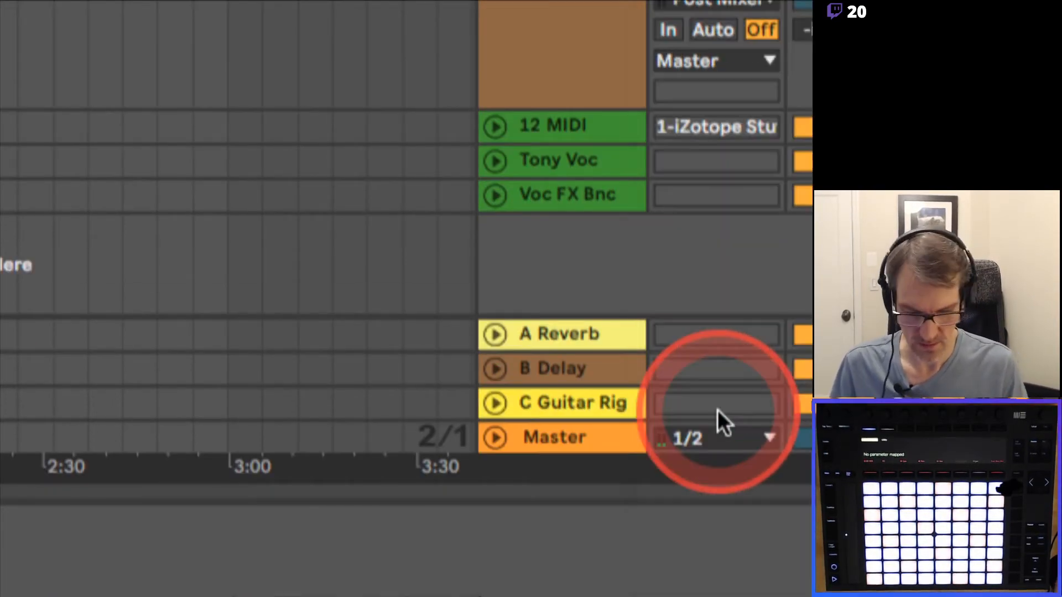
{"action": "left_click", "coordinate": [691, 267]}
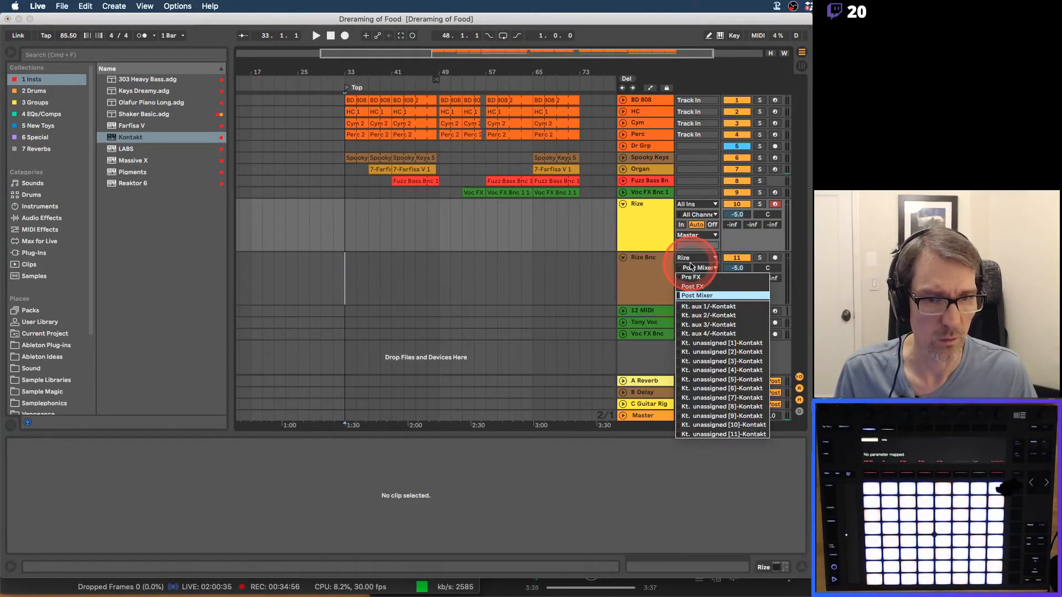
{"action": "left_click", "coordinate": [691, 286]}
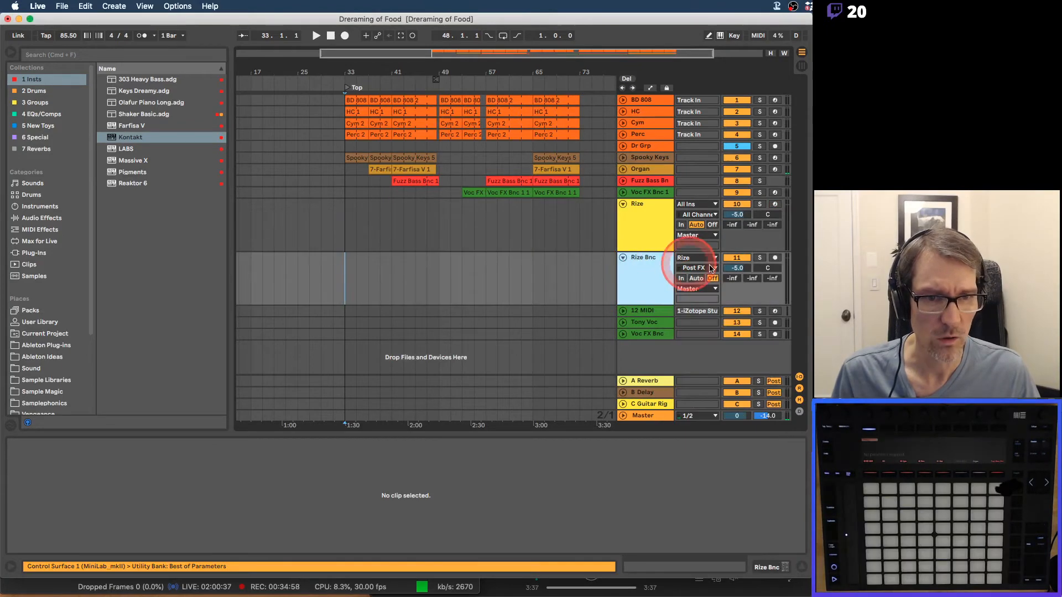
Arm the Rize Bnc and Rize tracks and record both into the arrangement, starting from bar 33.
{"action": "left_click", "coordinate": [347, 279]}
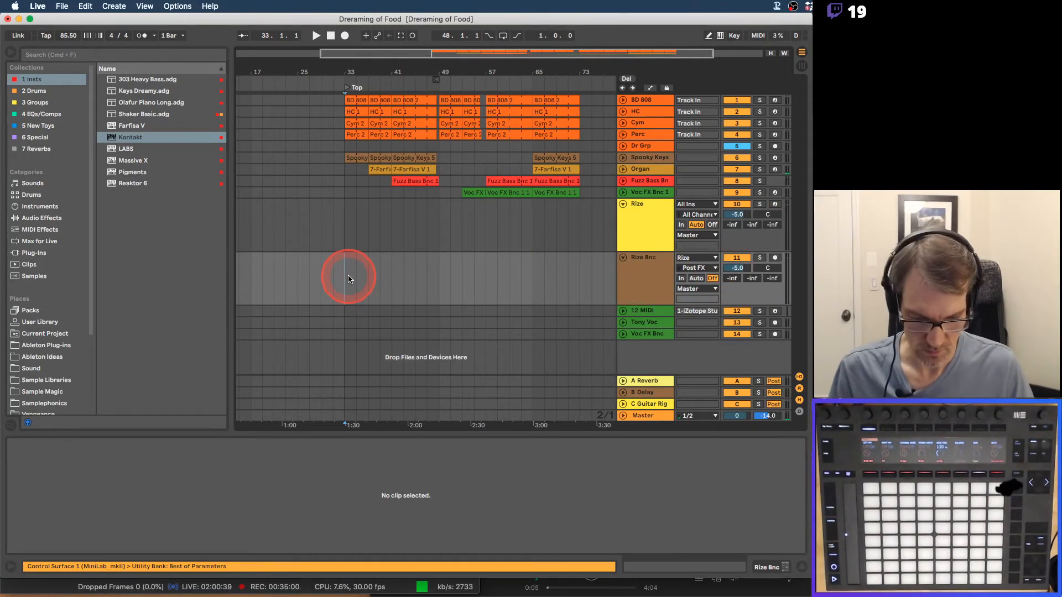
{"action": "key", "text": "F9"}
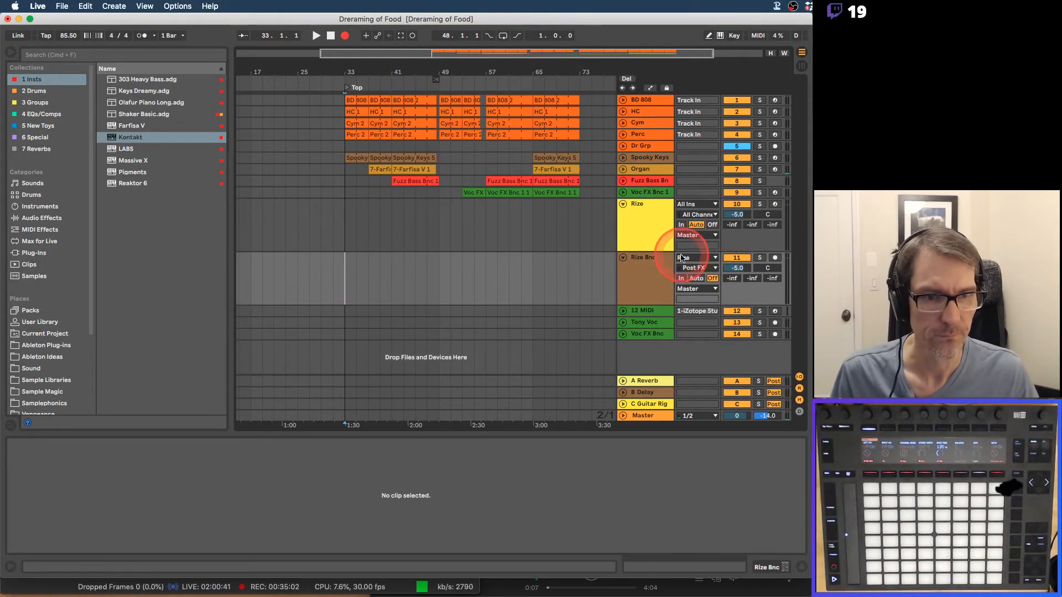
{"action": "left_click", "coordinate": [775, 257]}
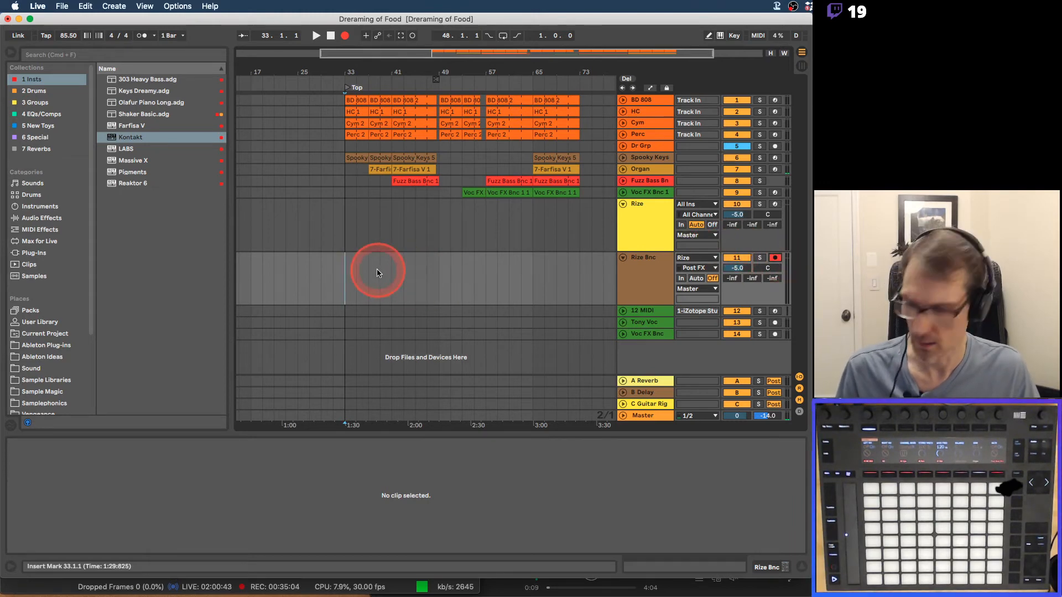
{"action": "key", "text": "space"}
{"action": "left_click", "coordinate": [658, 218]}
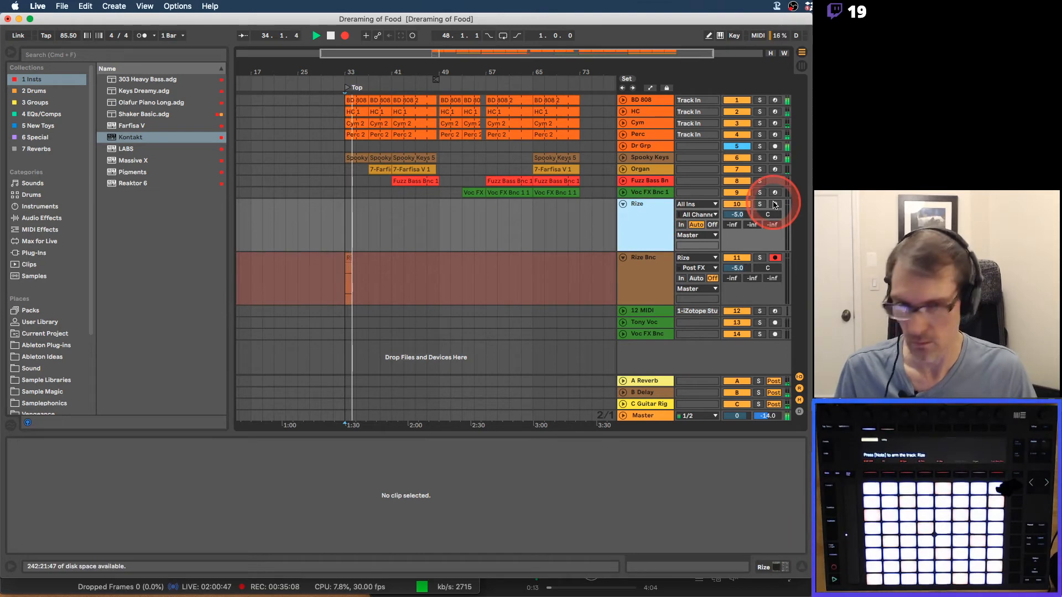
{"action": "left_click", "coordinate": [775, 258]}
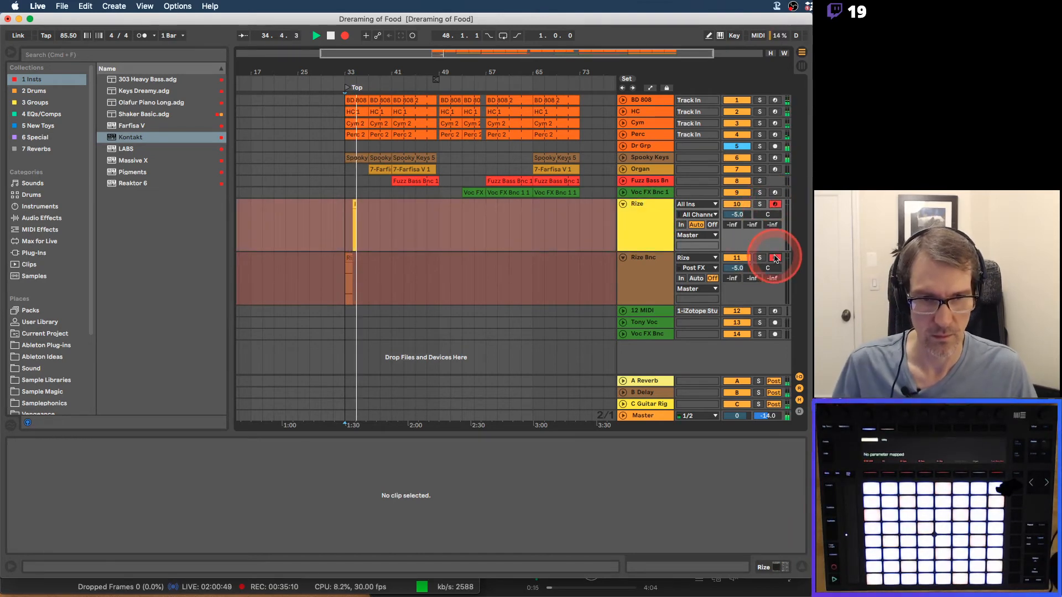
{"action": "left_click", "coordinate": [592, 230]}
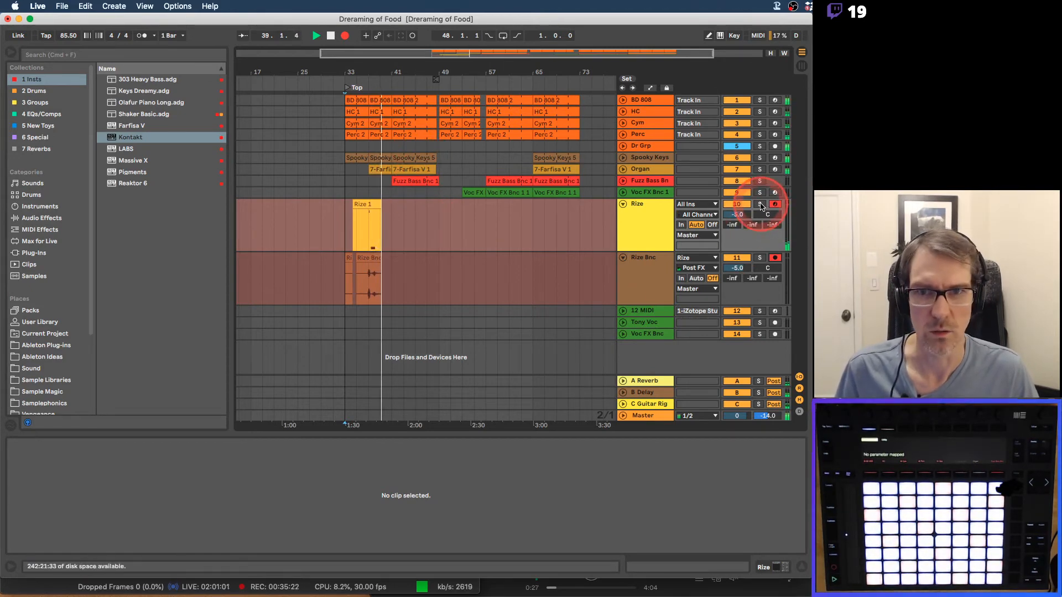
Solo the Rize track while recording the played riser sounds, and stop the recording just before bar 49.
{"action": "left_click", "coordinate": [760, 204]}
{"action": "left_click", "coordinate": [760, 258]}
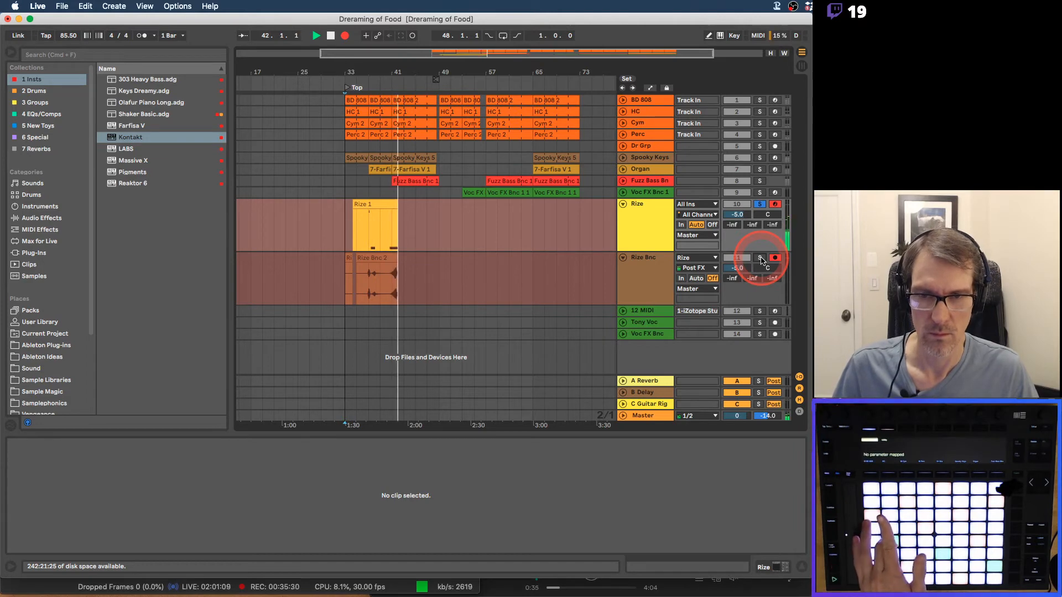
{"action": "left_click_drag", "start_coordinate": [423, 73], "coordinate": [400, 72]}
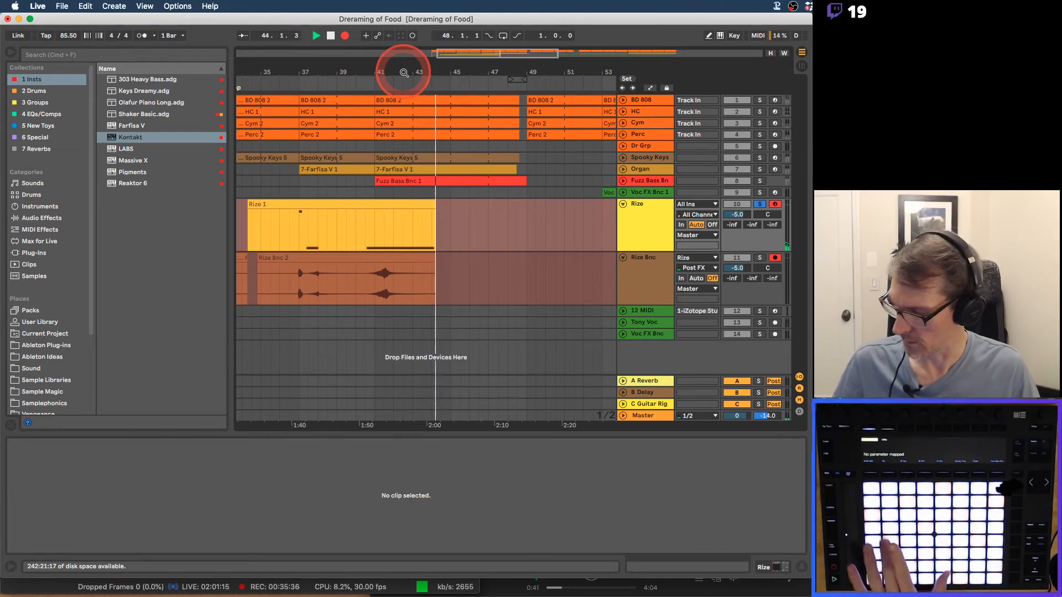
{"action": "left_click", "coordinate": [142, 37]}
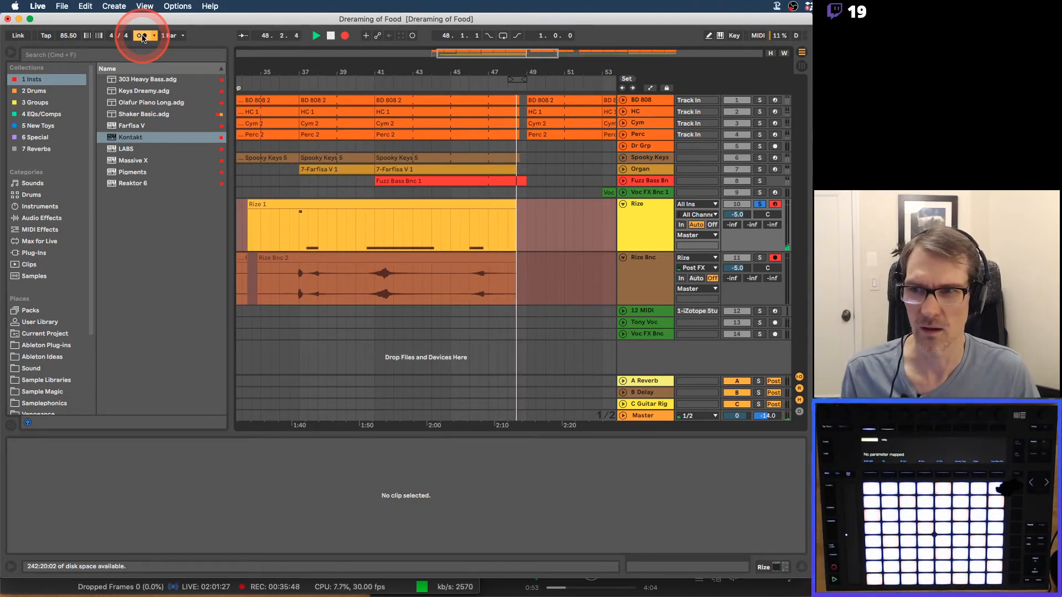
{"action": "key", "text": "space"}
{"action": "left_click", "coordinate": [142, 37]}
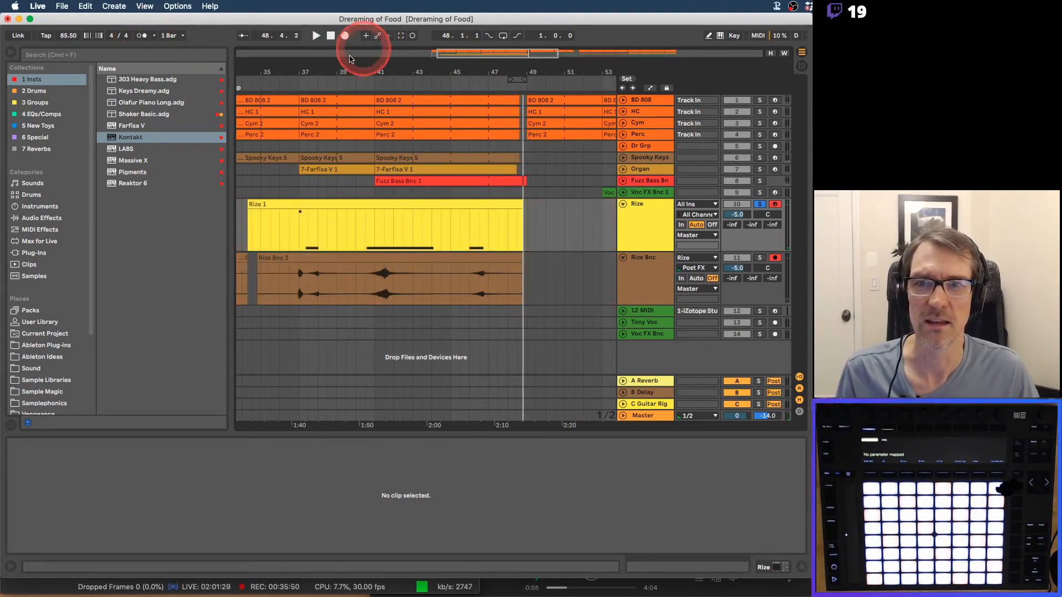
Hide the browser and split the longer Rize Bnc recording at 40.3.1 and 44.2.1.
{"action": "left_click_drag", "start_coordinate": [338, 71], "coordinate": [449, 76]}
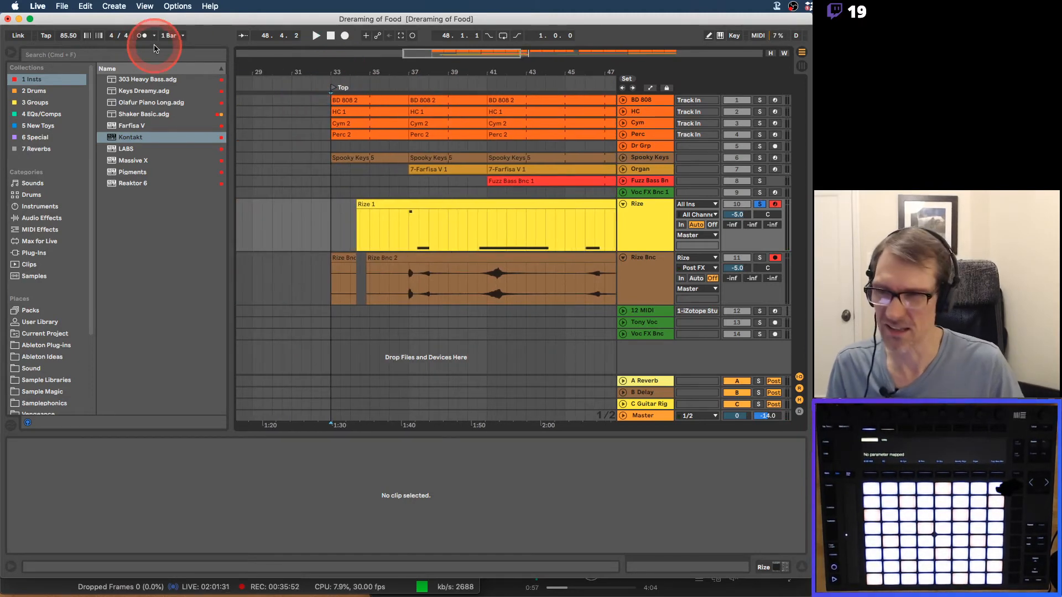
{"action": "key", "text": "super+alt+b"}
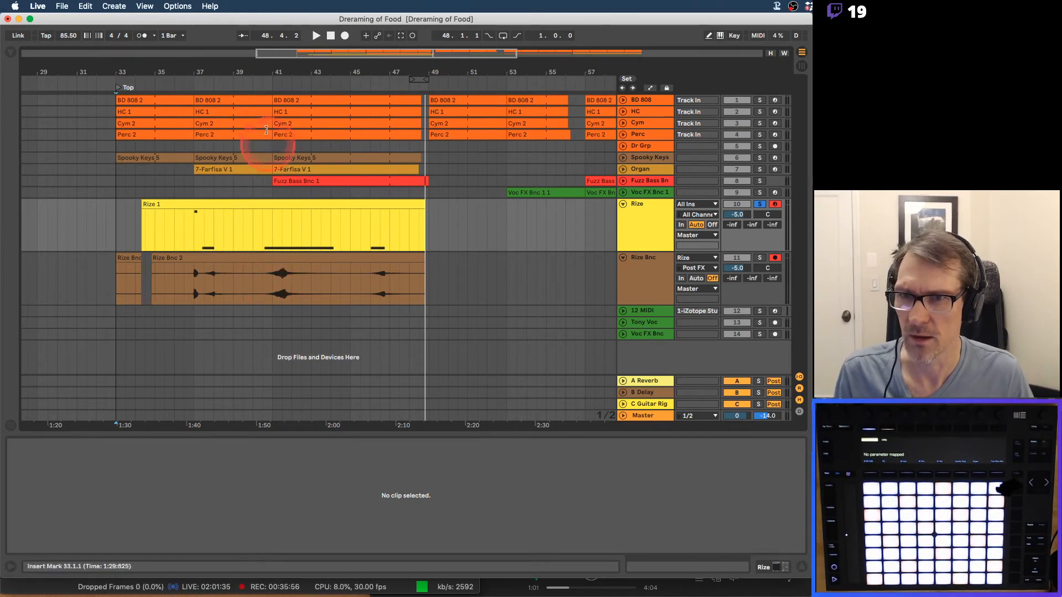
{"action": "left_click_drag", "start_coordinate": [273, 64], "coordinate": [275, 69]}
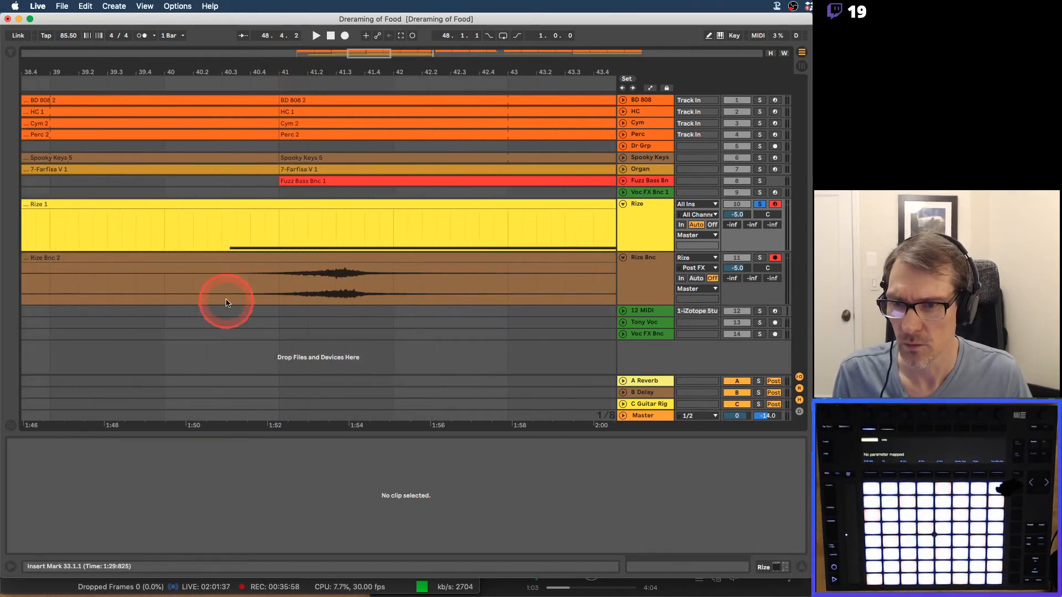
{"action": "left_click", "coordinate": [221, 275]}
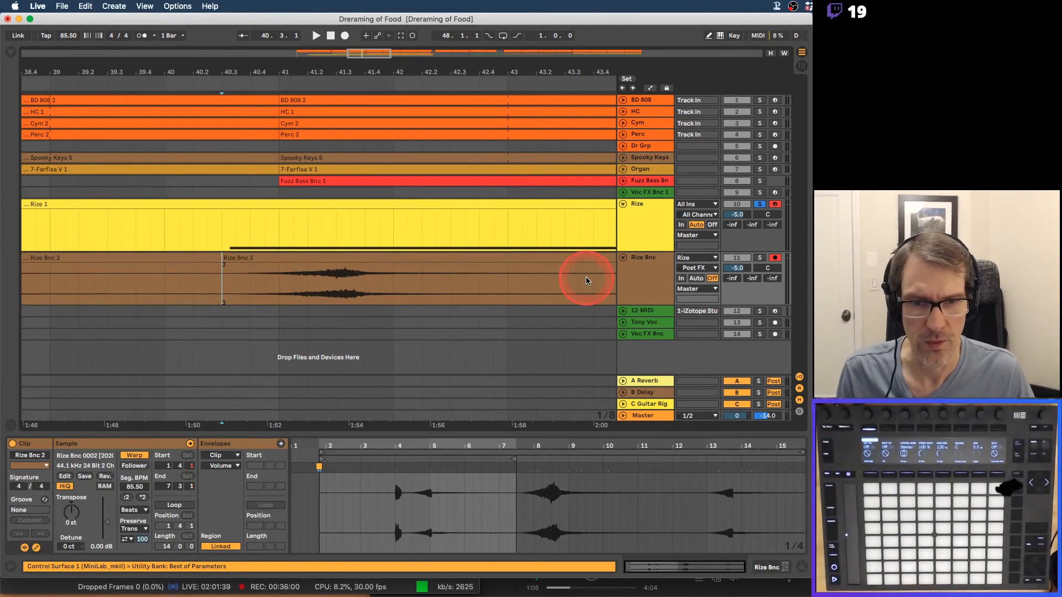
{"action": "left_click_drag", "start_coordinate": [550, 78], "coordinate": [500, 76]}
{"action": "left_click", "coordinate": [549, 285]}
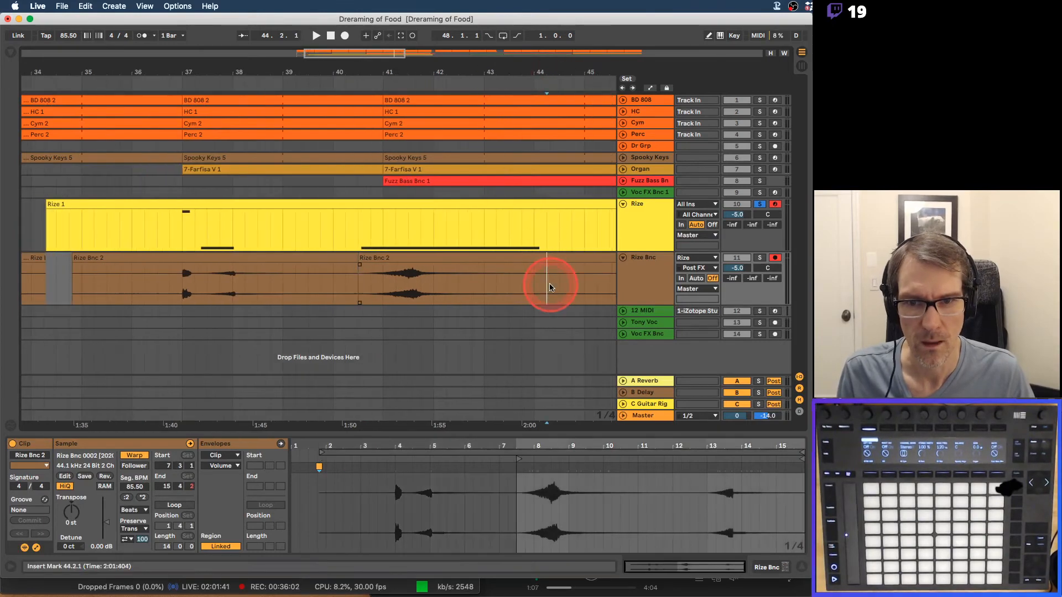
{"action": "key", "text": "super+e"}
Split the first part of the longer Rize Bnc recording at 37.1.1 and 37.2.1, and delete the silence before bar 37.
{"action": "left_click", "coordinate": [231, 259]}
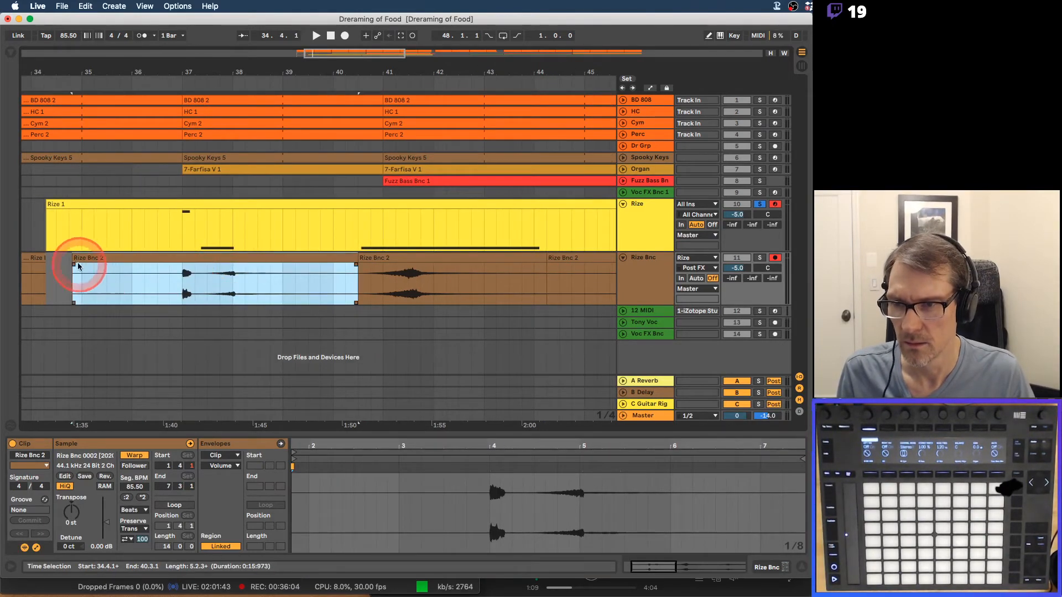
{"action": "left_click", "coordinate": [181, 280]}
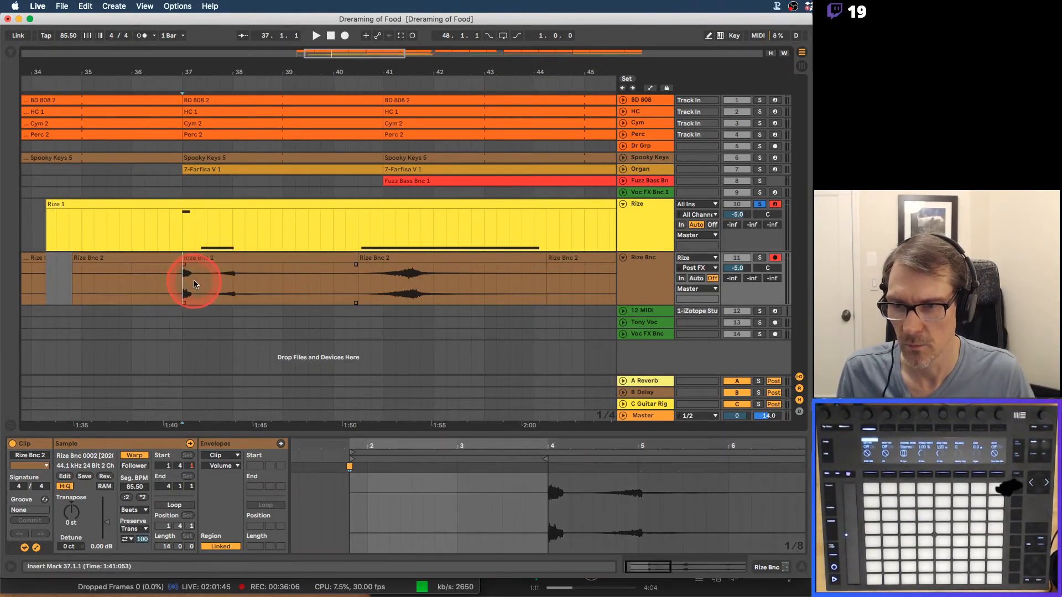
{"action": "left_click", "coordinate": [151, 261]}
{"action": "key", "text": "Delete"}
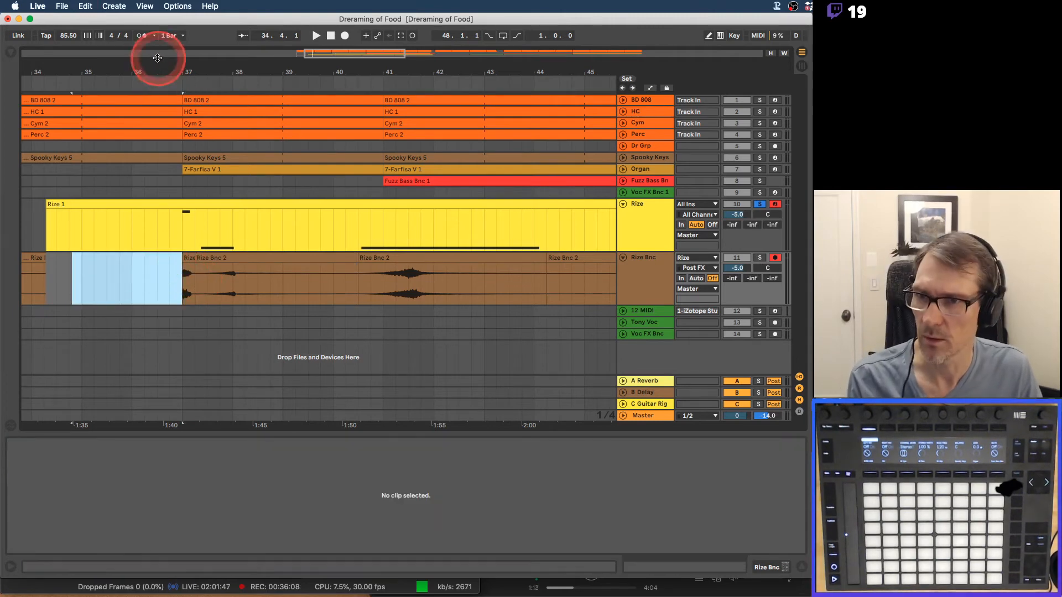
Delete the short Rize Bnc clip at bar 33 and the recorded MIDI clip on the Rize track.
{"action": "left_click_drag", "start_coordinate": [157, 71], "coordinate": [285, 72]}
{"action": "left_click", "coordinate": [201, 258]}
{"action": "key", "text": "Delete"}
{"action": "left_click", "coordinate": [250, 222]}
{"action": "key", "text": "Delete"}
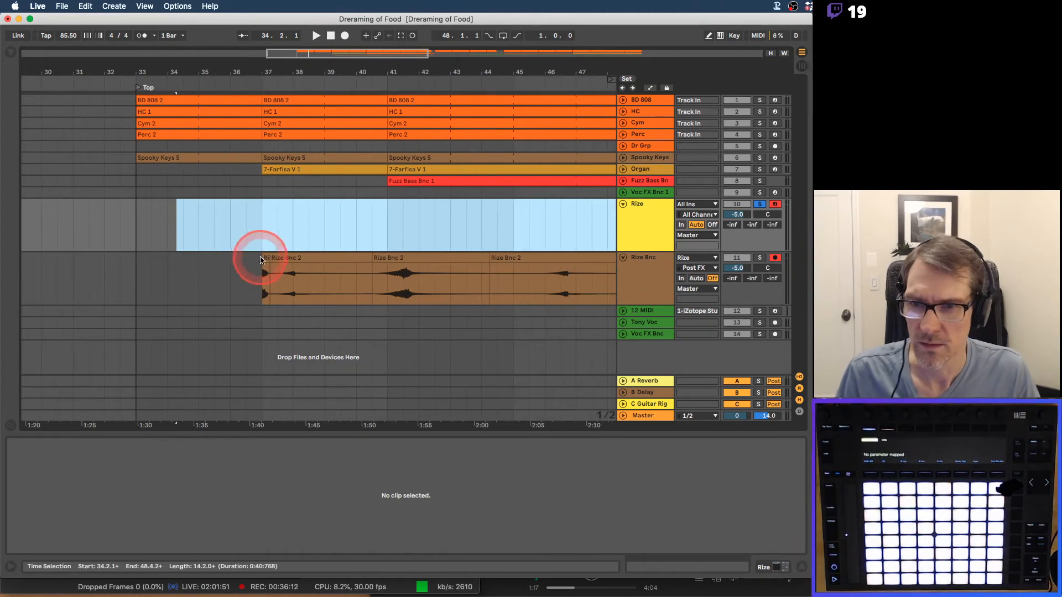
Move the short hit clip from bar 37 to bar 33, unsolo the Rize track and play it with the song.
{"action": "left_click_drag", "start_coordinate": [260, 260], "coordinate": [140, 266]}
{"action": "key", "text": "space"}
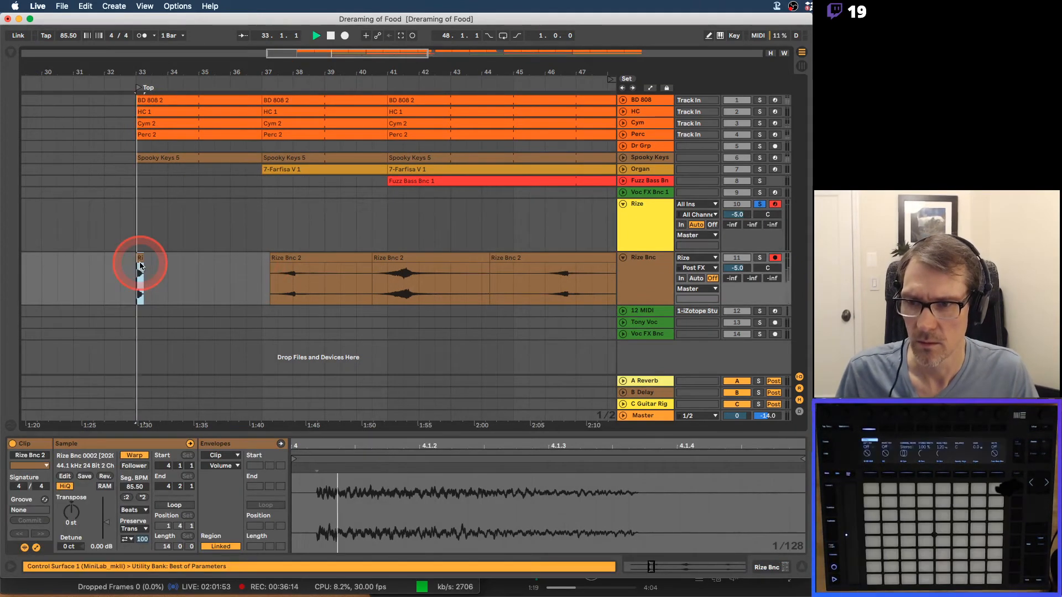
{"action": "left_click", "coordinate": [760, 205]}
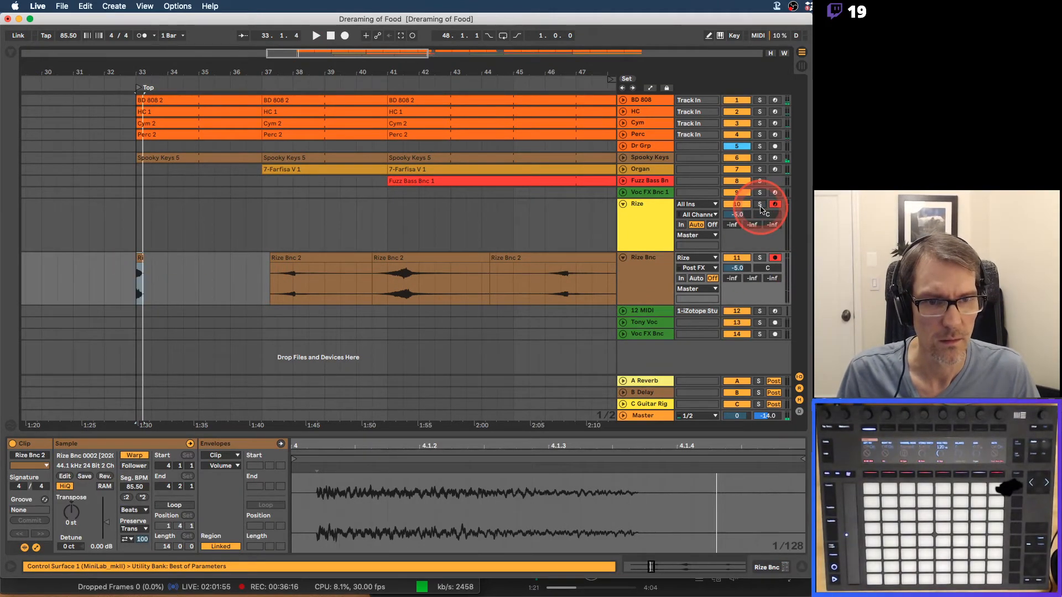
{"action": "left_click", "coordinate": [186, 246]}
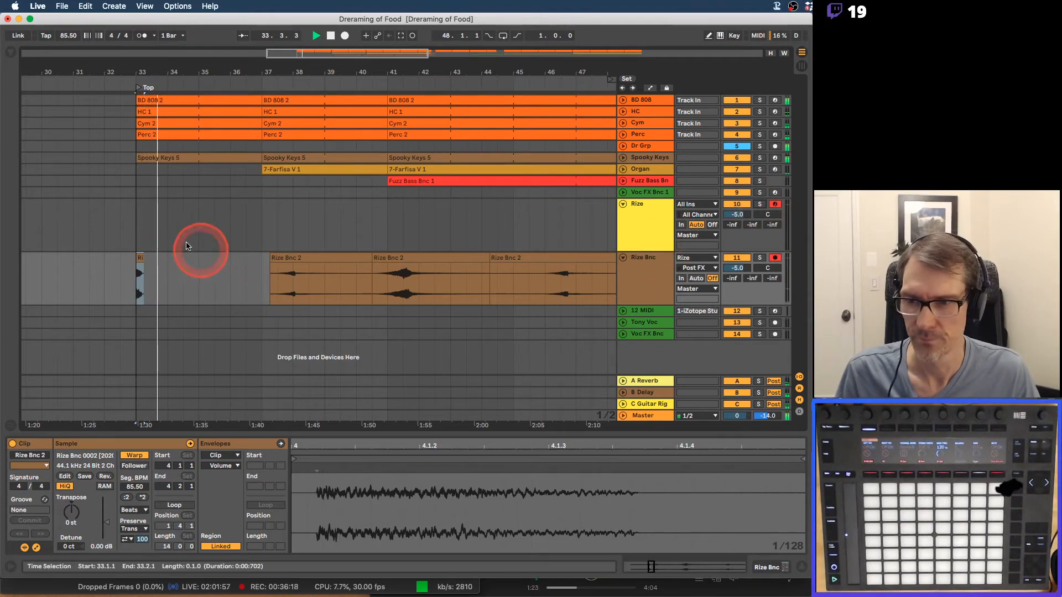
{"action": "key", "text": "space"}
Delete the short hit clip at bar 33 and the Rize Bnc clip that starts at 37.2.1.
{"action": "left_click", "coordinate": [138, 257]}
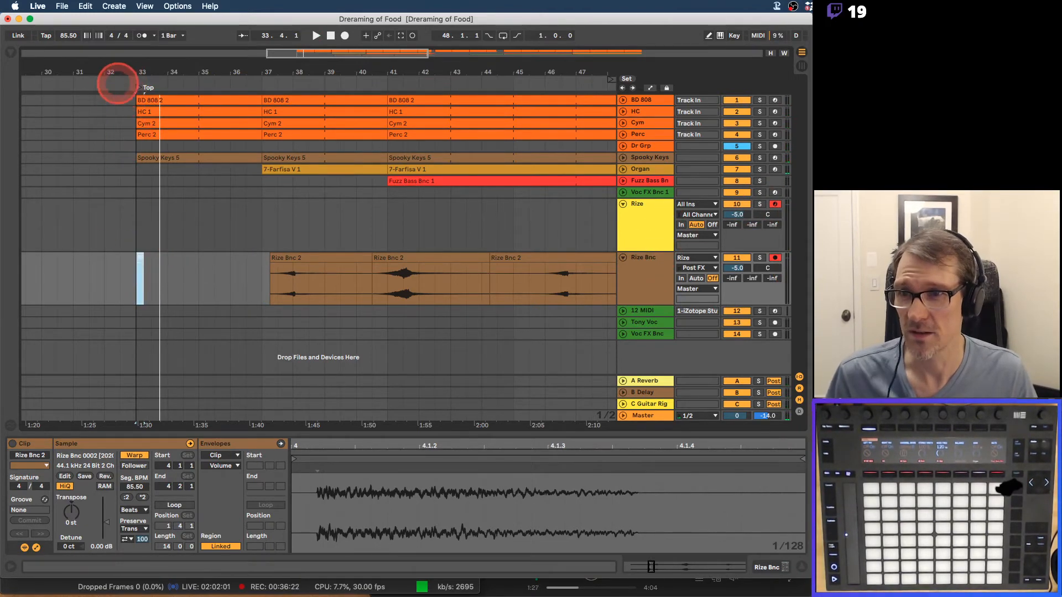
{"action": "left_click_drag", "start_coordinate": [118, 82], "coordinate": [451, 82]}
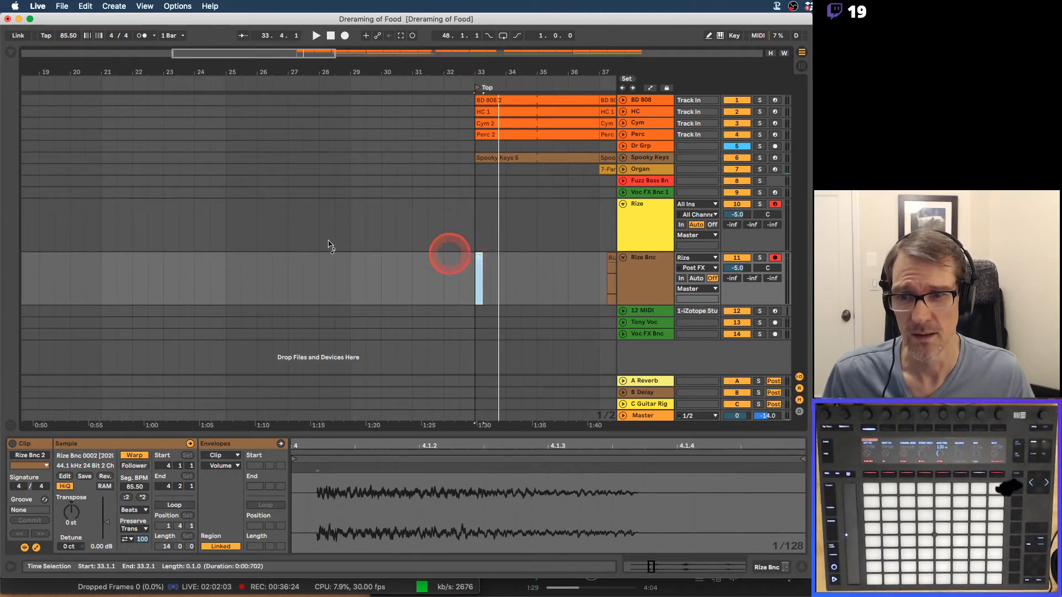
{"action": "left_click_drag", "start_coordinate": [331, 245], "coordinate": [49, 270]}
{"action": "left_click_drag", "start_coordinate": [549, 72], "coordinate": [157, 72]}
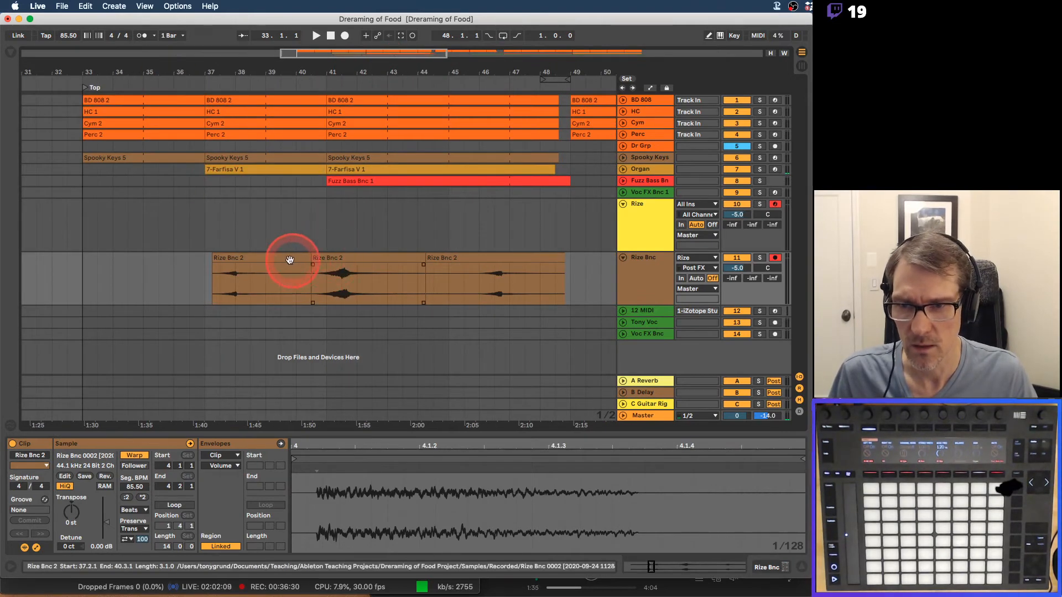
{"action": "left_click", "coordinate": [287, 257]}
{"action": "left_click_drag", "start_coordinate": [310, 258], "coordinate": [265, 260]}
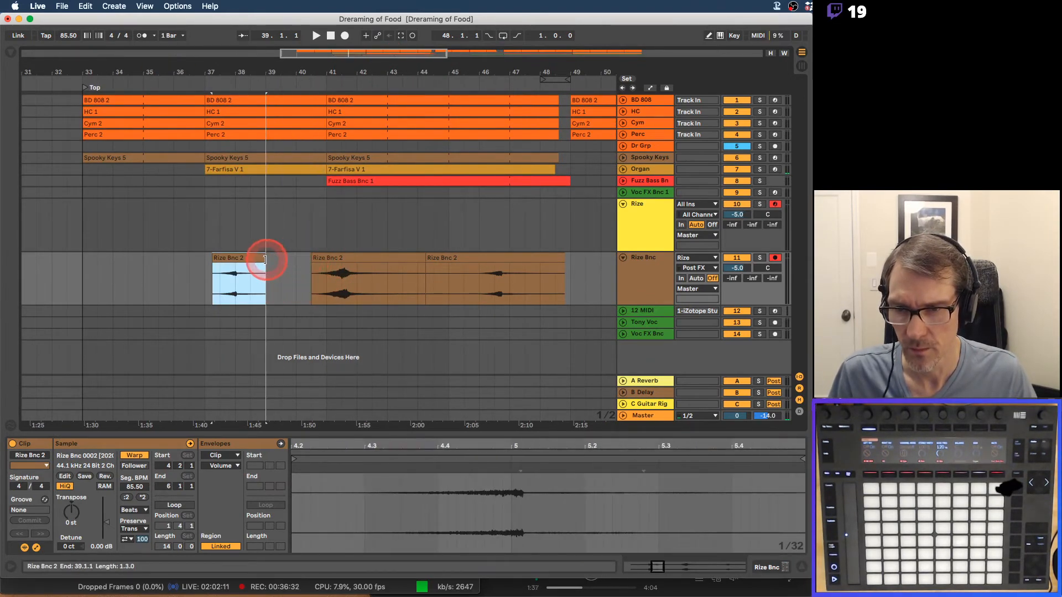
{"action": "key", "text": "Delete"}
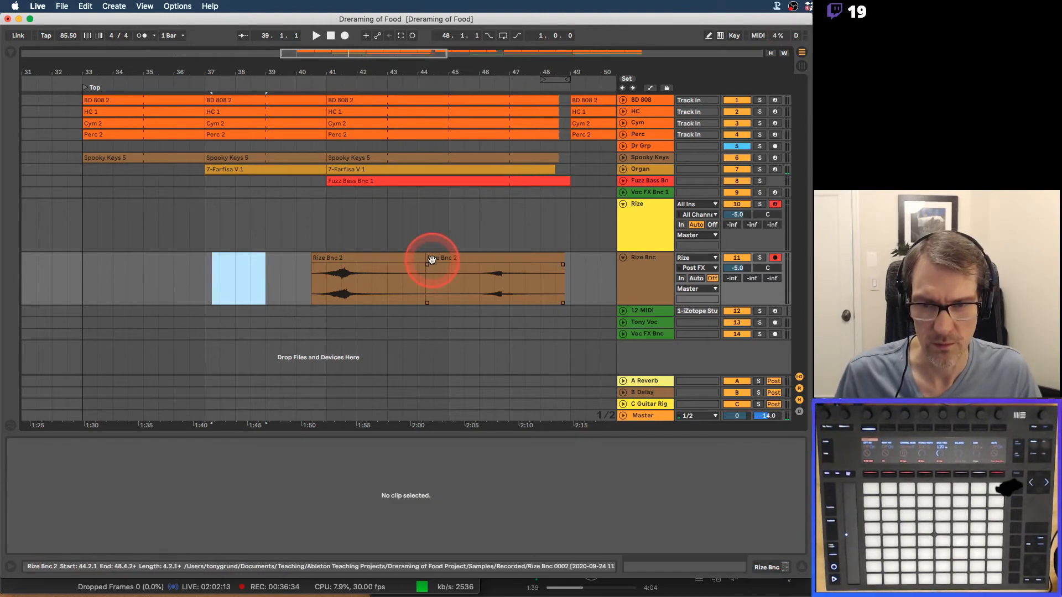
Trim the start of the last Rize Bnc clip to 46.1.1 and split it at 46.4.1, where the riser ends.
{"action": "key", "text": "super+e"}
{"action": "left_click_drag", "start_coordinate": [427, 258], "coordinate": [476, 258]}
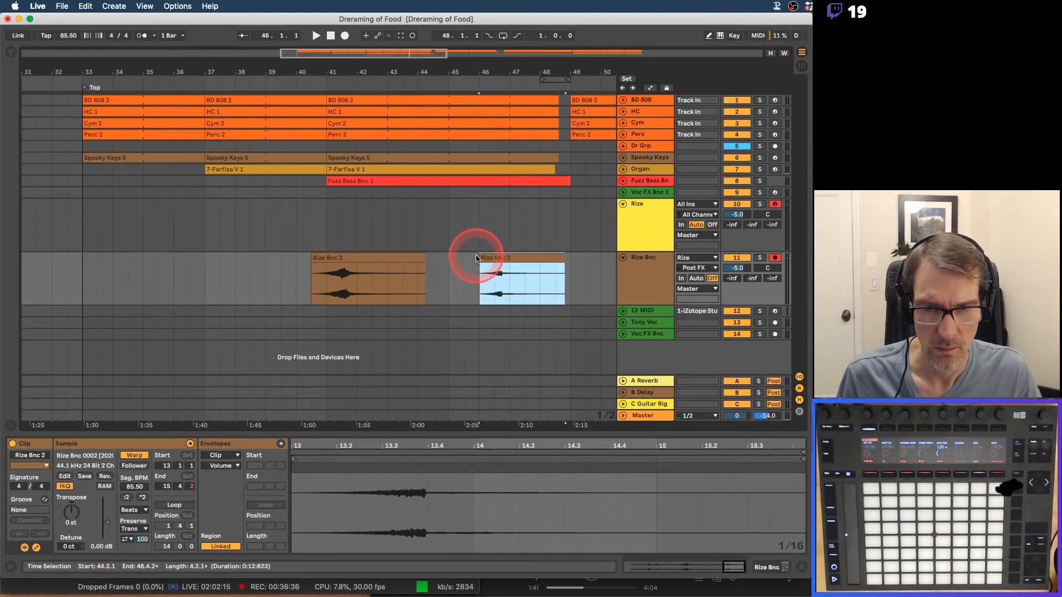
{"action": "left_click_drag", "start_coordinate": [518, 73], "coordinate": [518, 76]}
{"action": "left_click", "coordinate": [460, 276]}
{"action": "key", "text": "super+e"}
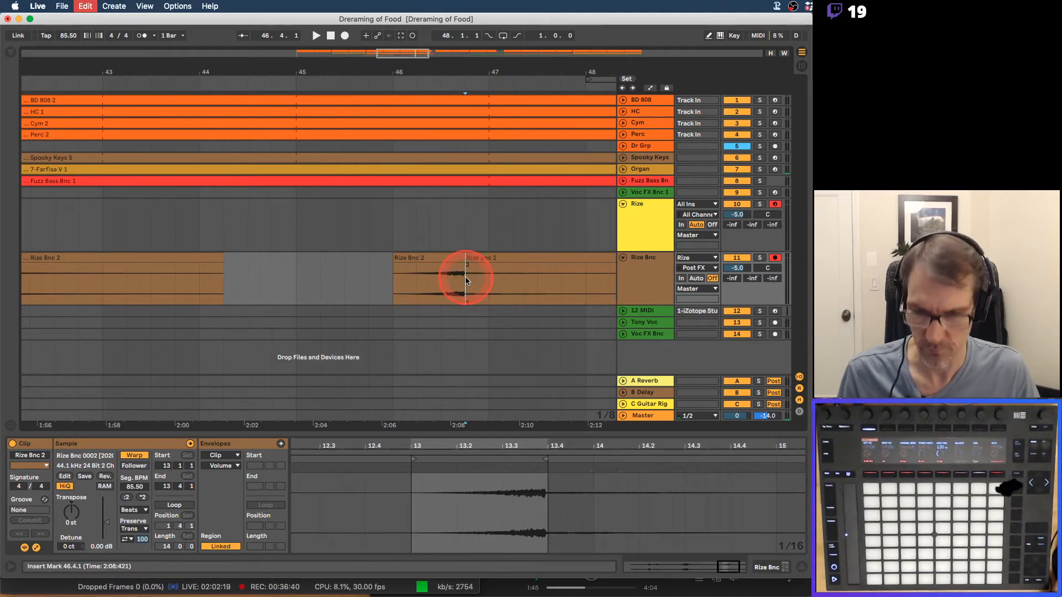
Move the riser clip between 46.1.1 and 46.4.1 to 22.1.1, and the remaining tail clip to 33.1.1 on Rize Bnc.
{"action": "left_click", "coordinate": [455, 260]}
{"action": "key", "text": "Delete"}
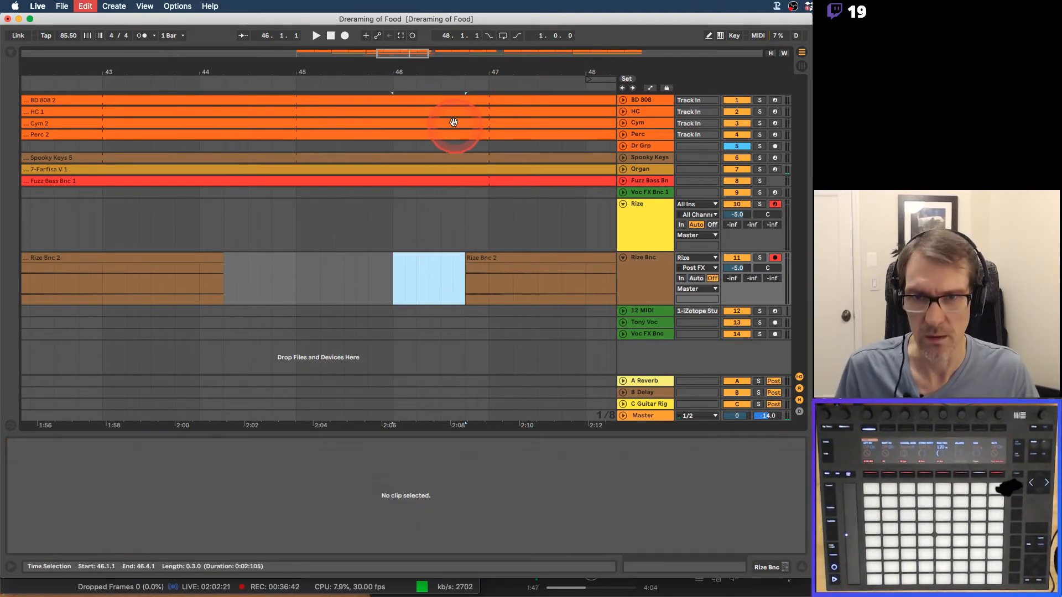
{"action": "left_click_drag", "start_coordinate": [445, 81], "coordinate": [445, 77]}
{"action": "left_click", "coordinate": [188, 277]}
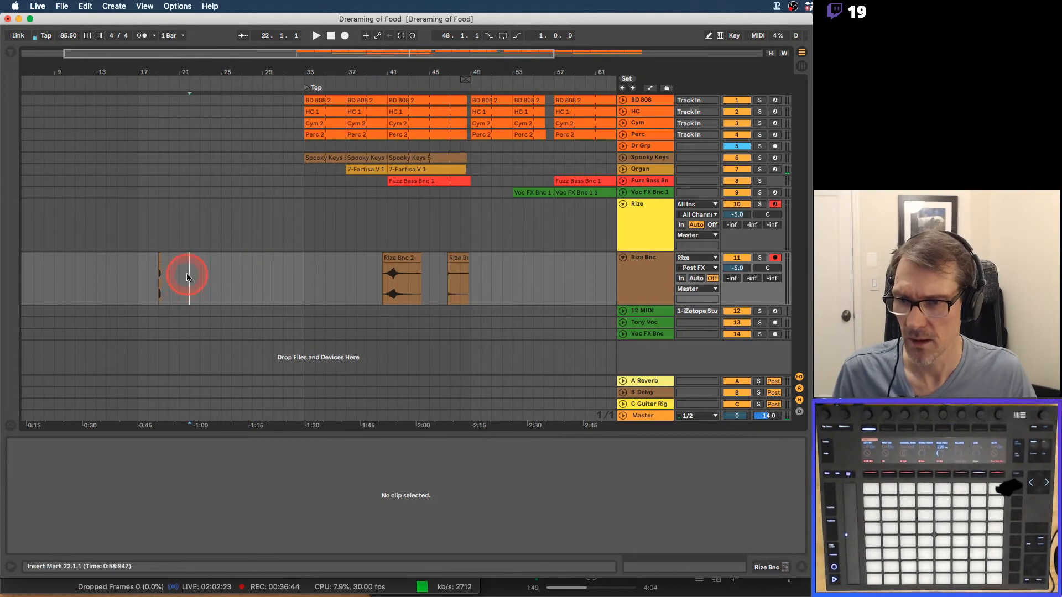
{"action": "key", "text": "super+v"}
{"action": "left_click_drag", "start_coordinate": [460, 260], "coordinate": [309, 270]}
Shift the Rize Bnc swell clip at 40.3.1 to start at about 40.4.3 and play it with the song.
{"action": "left_click", "coordinate": [395, 258]}
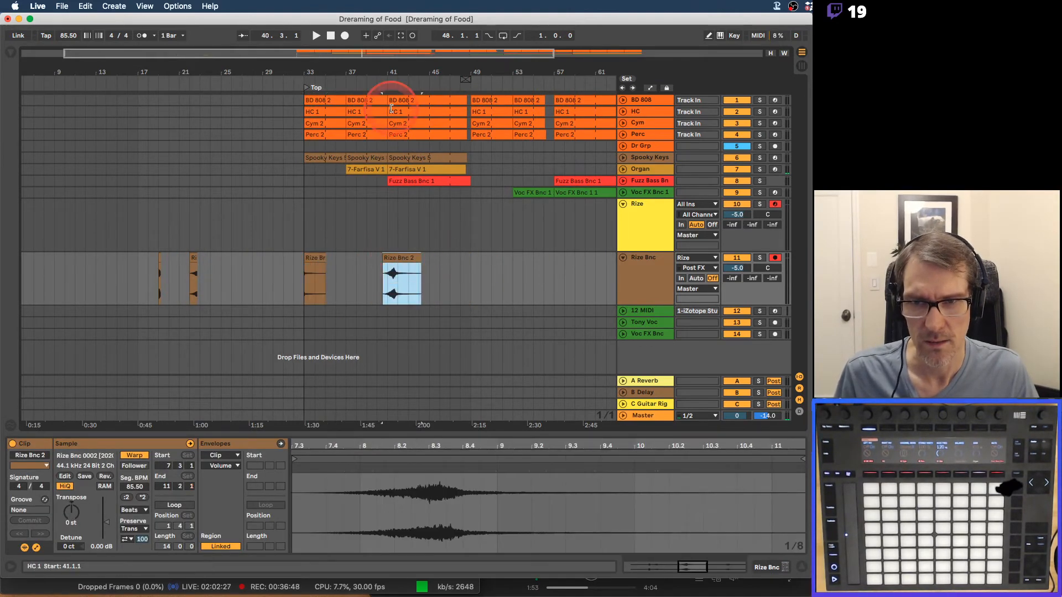
{"action": "left_click_drag", "start_coordinate": [392, 73], "coordinate": [365, 220]}
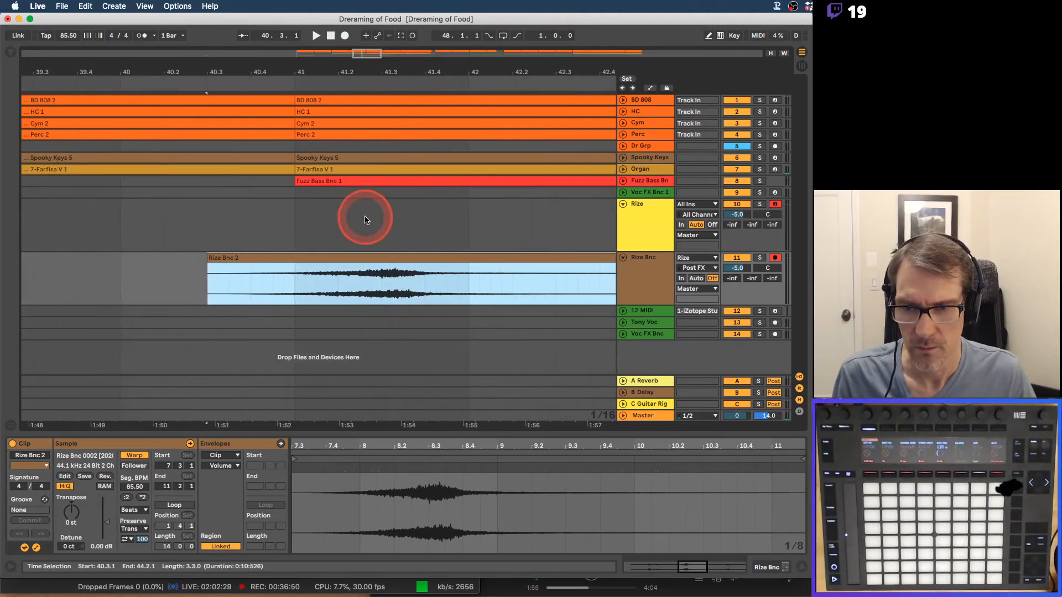
{"action": "mouse_move", "coordinate": [320, 256]}
{"action": "left_mouse_down"}
{"action": "mouse_move", "coordinate": [403, 273]}
{"action": "mouse_move", "coordinate": [403, 257]}
{"action": "mouse_move", "coordinate": [393, 266]}
{"action": "left_mouse_up"}
{"action": "key", "text": "space"}
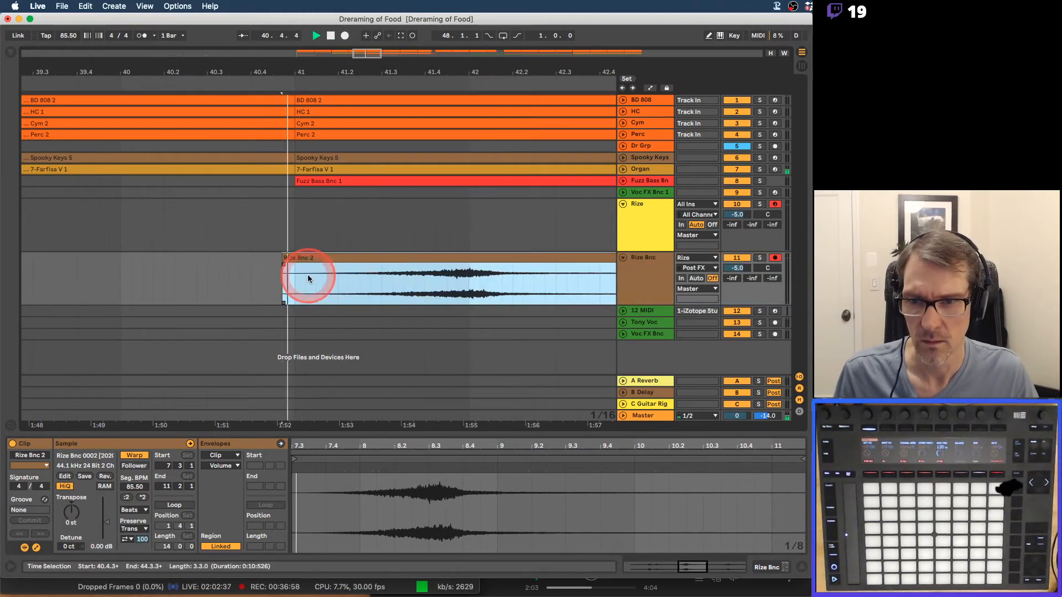
Shorten the swell clip around bar 41 to end at 42.1.1 and play it back with the song.
{"action": "left_click_drag", "start_coordinate": [376, 76], "coordinate": [316, 75]}
{"action": "left_click_drag", "start_coordinate": [473, 258], "coordinate": [312, 259]}
{"action": "key", "text": "space"}
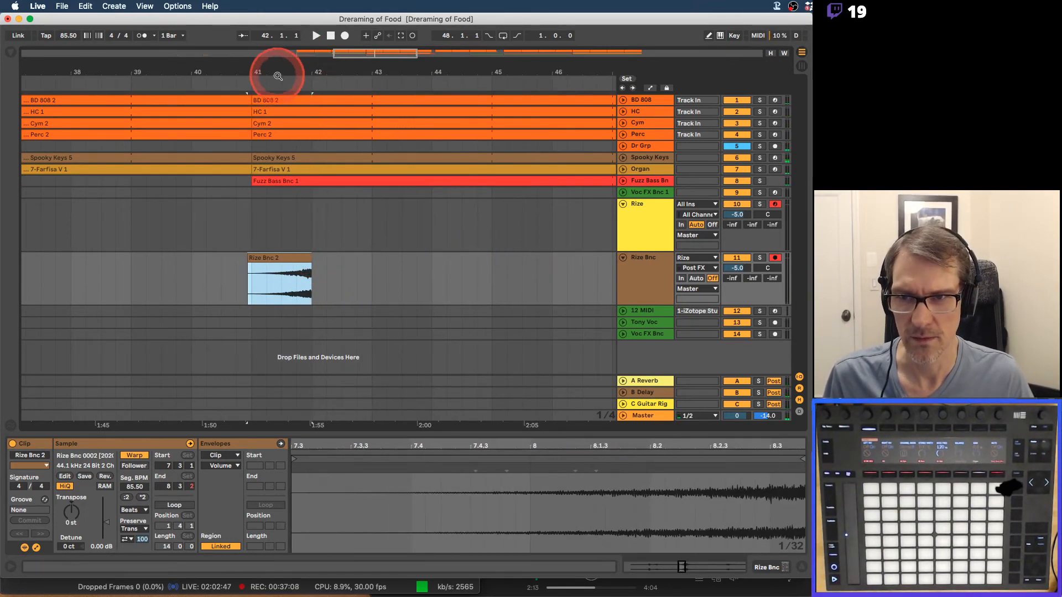
{"action": "key", "text": "space"}
{"action": "left_click_drag", "start_coordinate": [277, 73], "coordinate": [277, 74]}
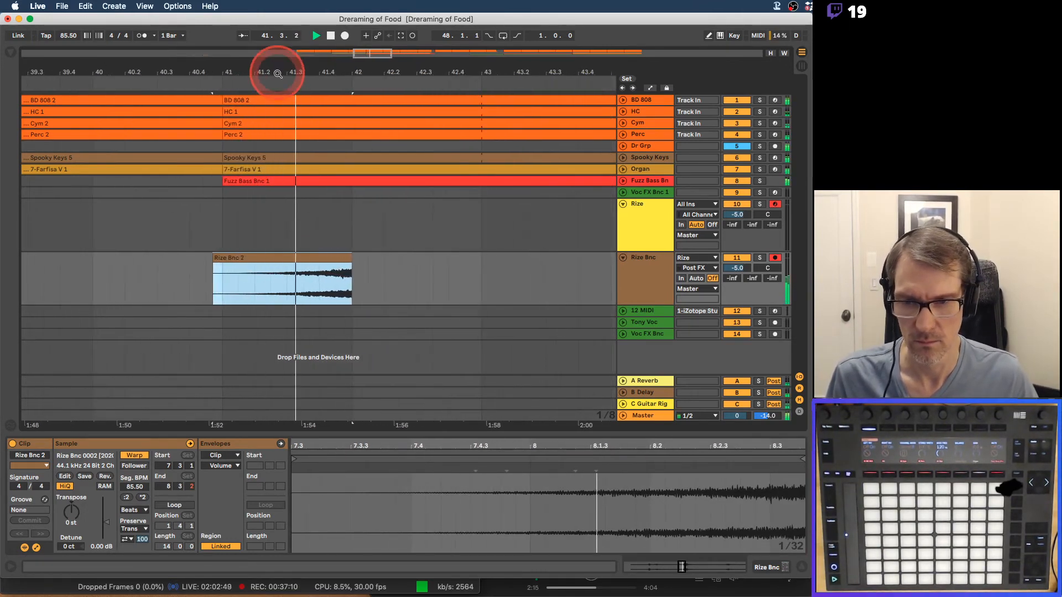
{"action": "left_click_drag", "start_coordinate": [278, 74], "coordinate": [277, 73]}
{"action": "key", "text": "space"}
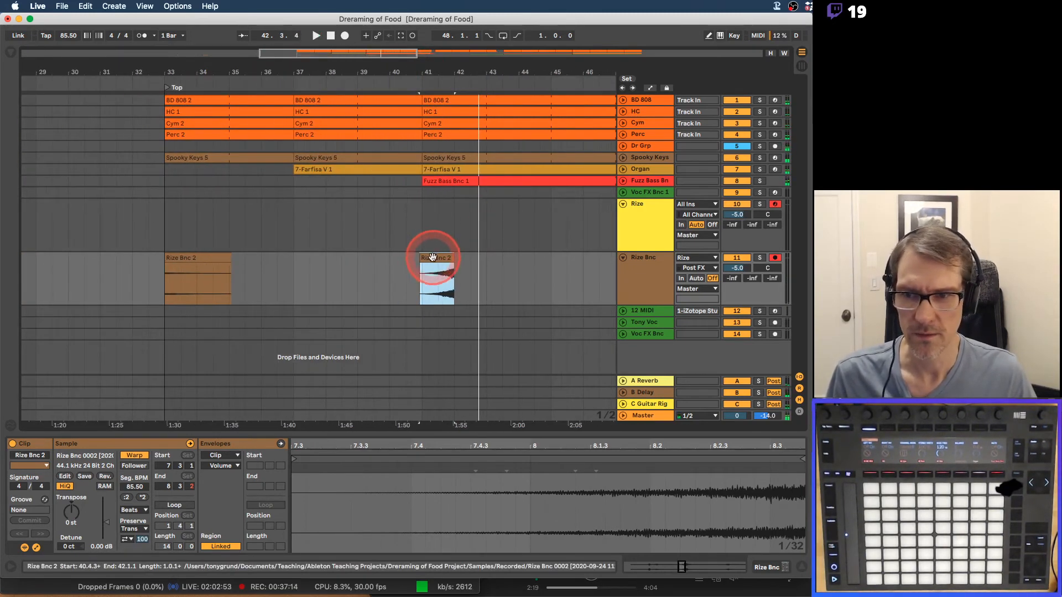
{"action": "left_click_drag", "start_coordinate": [432, 257], "coordinate": [433, 257]}
Duplicate the Rize Bnc track and rename the upper one Rize Lp.
{"action": "left_click", "coordinate": [642, 263]}
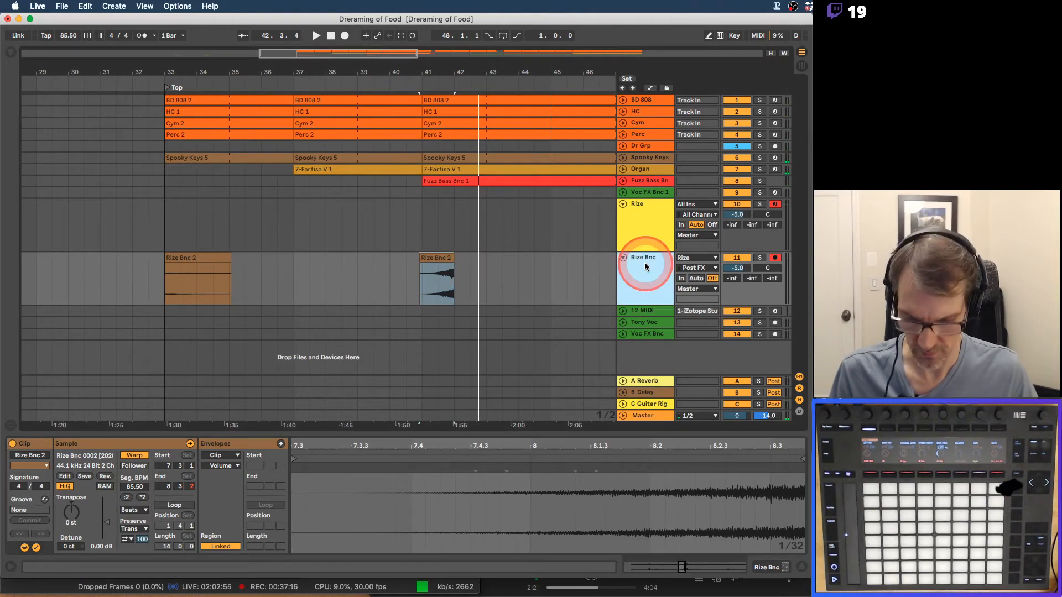
{"action": "key", "text": "super+d"}
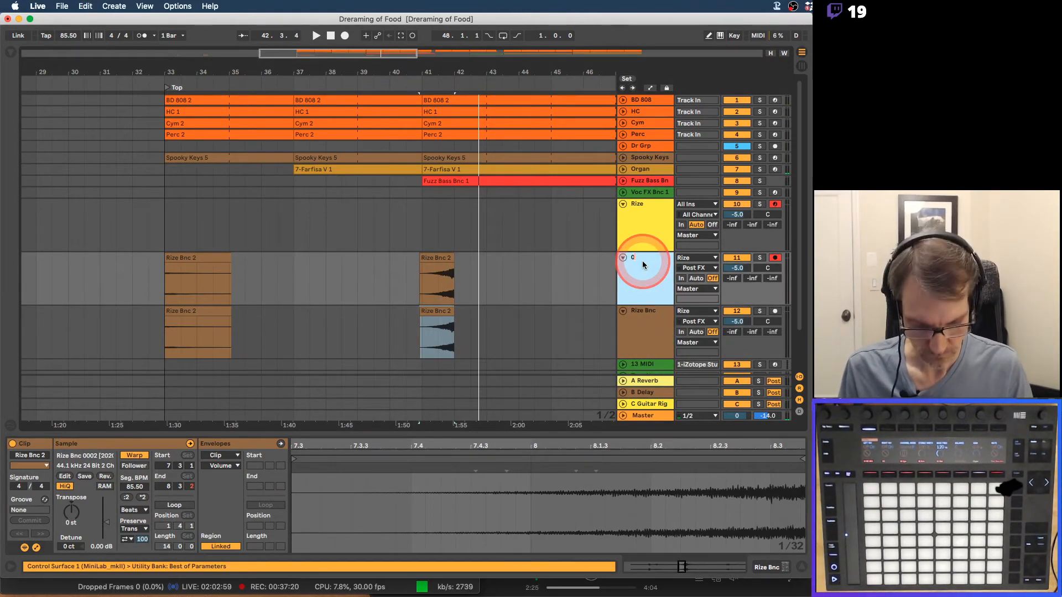
{"action": "left_click", "coordinate": [644, 265]}
{"action": "type", "text": "Rize Lp"}
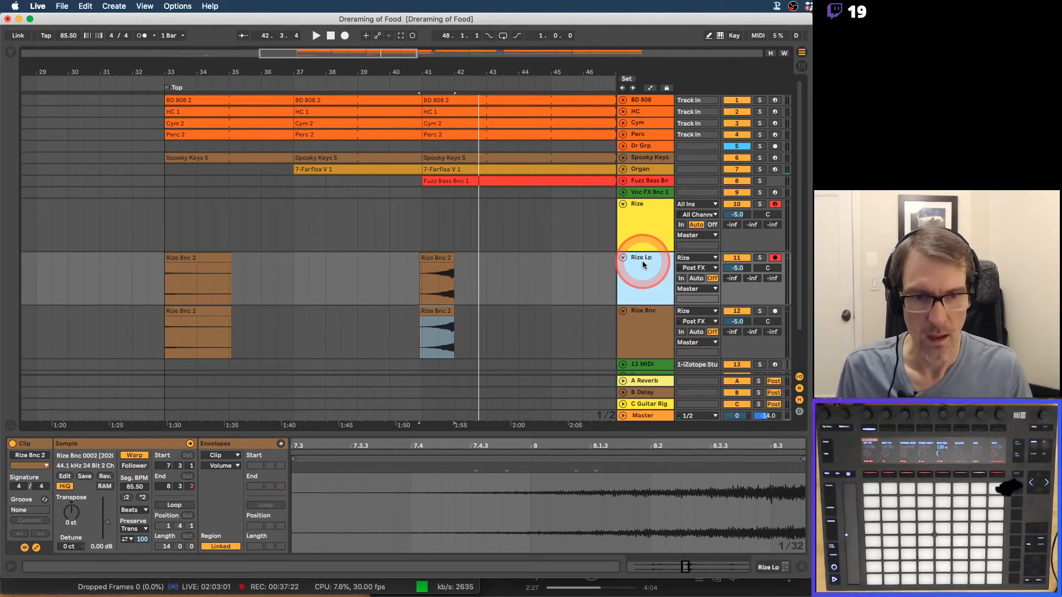
Delete the swell clip near bar 41 from Rize Lp and mute the Rize Bnc track.
{"action": "left_click", "coordinate": [439, 258]}
{"action": "key", "text": "Delete"}
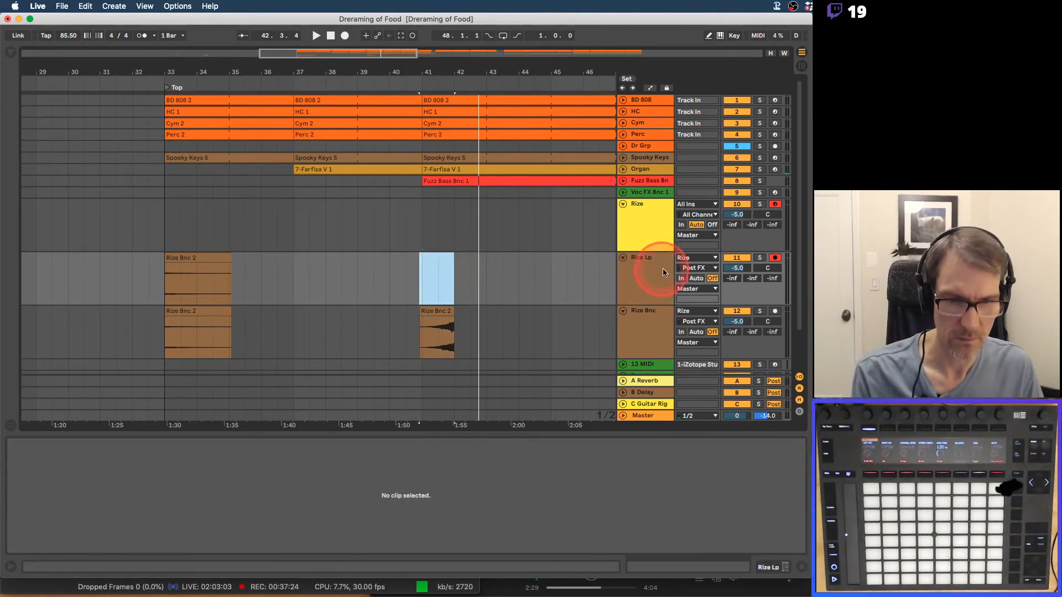
{"action": "left_click", "coordinate": [736, 312]}
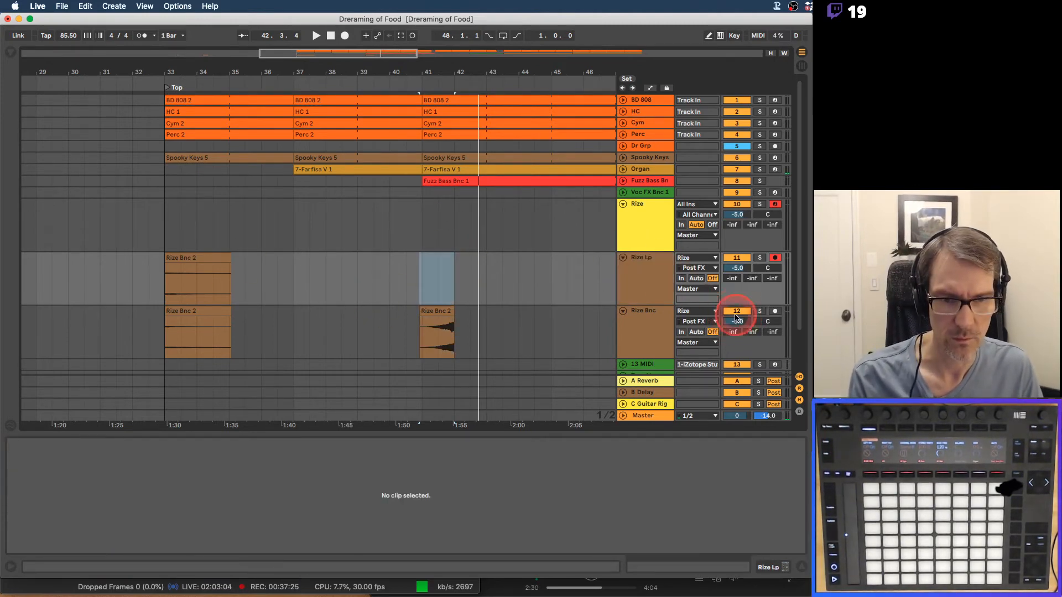
Trim the Rize Lp clip at bar 33 to end at 34.1.1 and duplicate it to bar 34.
{"action": "left_click", "coordinate": [202, 257]}
{"action": "left_click_drag", "start_coordinate": [180, 76], "coordinate": [189, 76]}
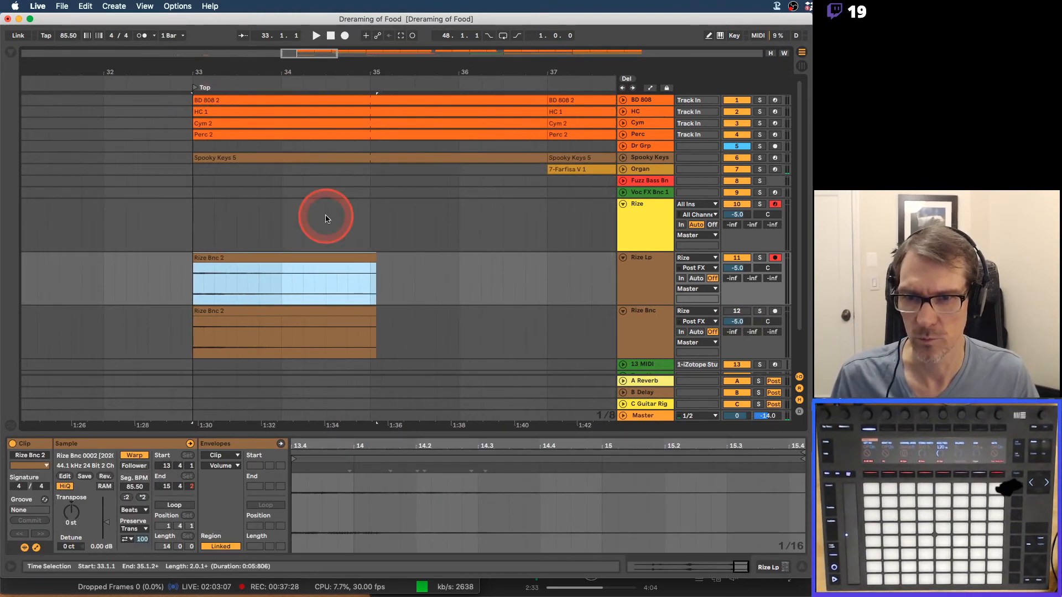
{"action": "left_click_drag", "start_coordinate": [372, 255], "coordinate": [257, 266]}
{"action": "left_click", "coordinate": [248, 262]}
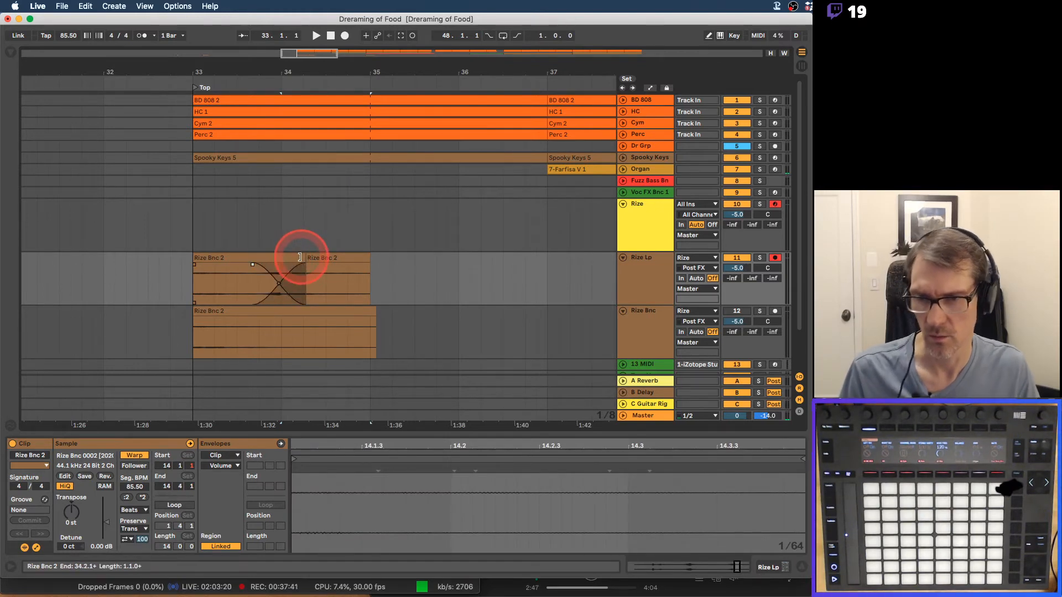
Reverse the copied clip at bar 34 on Rize Lp and crossfade it with the clip before it, reaching about 34.1.3.
{"action": "left_click", "coordinate": [318, 257]}
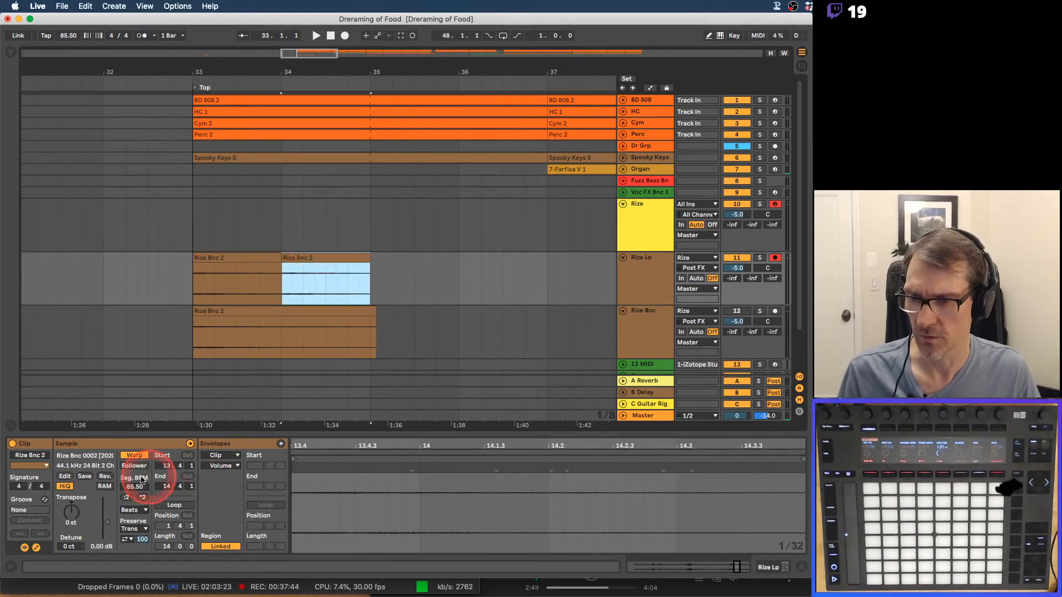
{"action": "left_click", "coordinate": [107, 478]}
{"action": "left_click", "coordinate": [260, 257]}
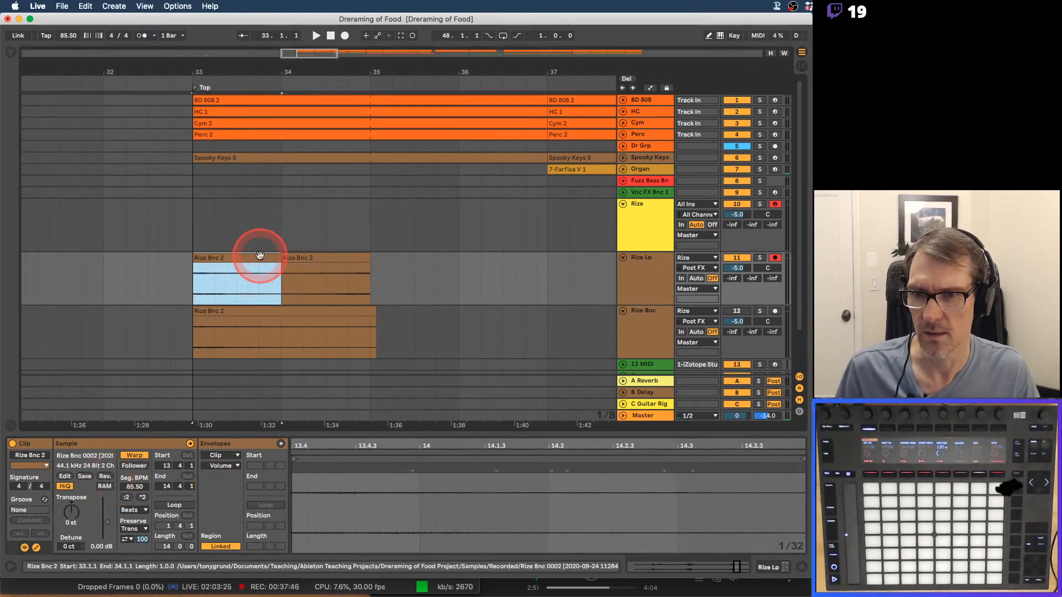
{"action": "left_click", "coordinate": [294, 258], "text": "shift"}
{"action": "left_click", "coordinate": [285, 267]}
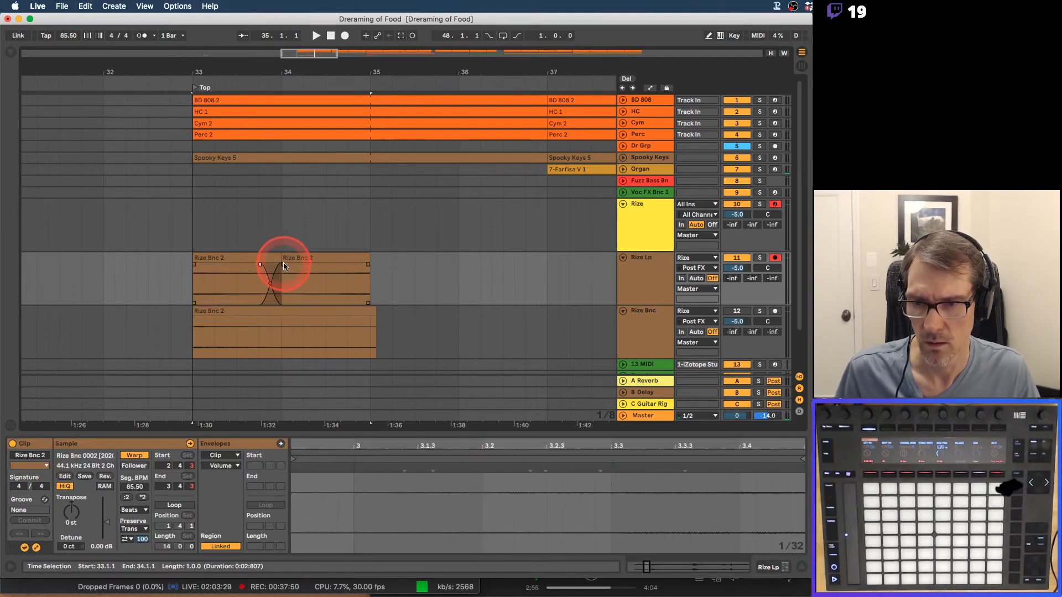
{"action": "left_click_drag", "start_coordinate": [284, 268], "coordinate": [296, 269]}
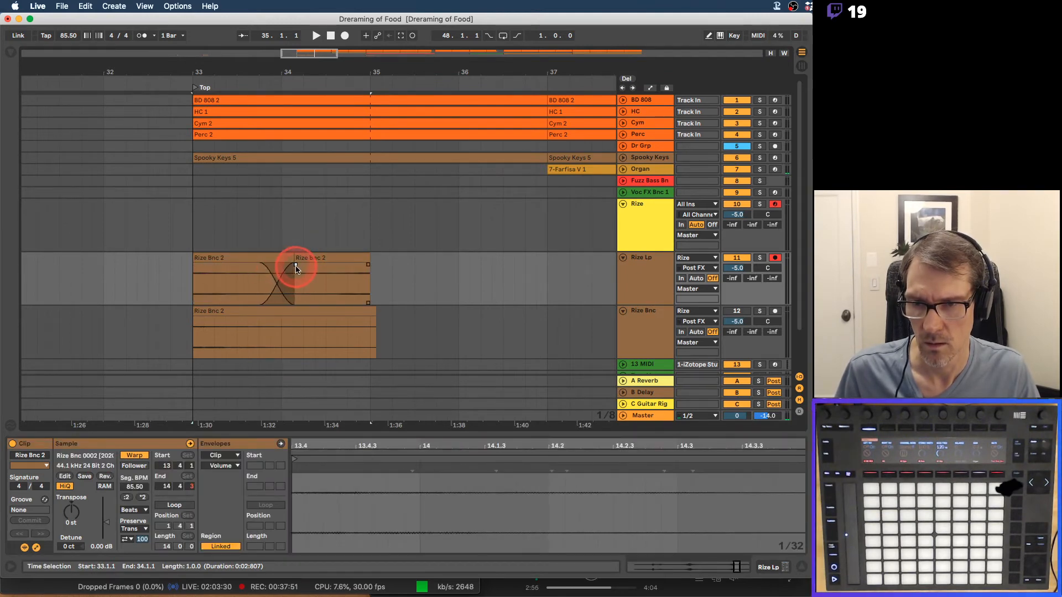
Solo the Rize Lp track and play its two crossfaded clips from bar 33.
{"action": "left_click", "coordinate": [237, 253]}
{"action": "left_click", "coordinate": [323, 258], "text": "shift"}
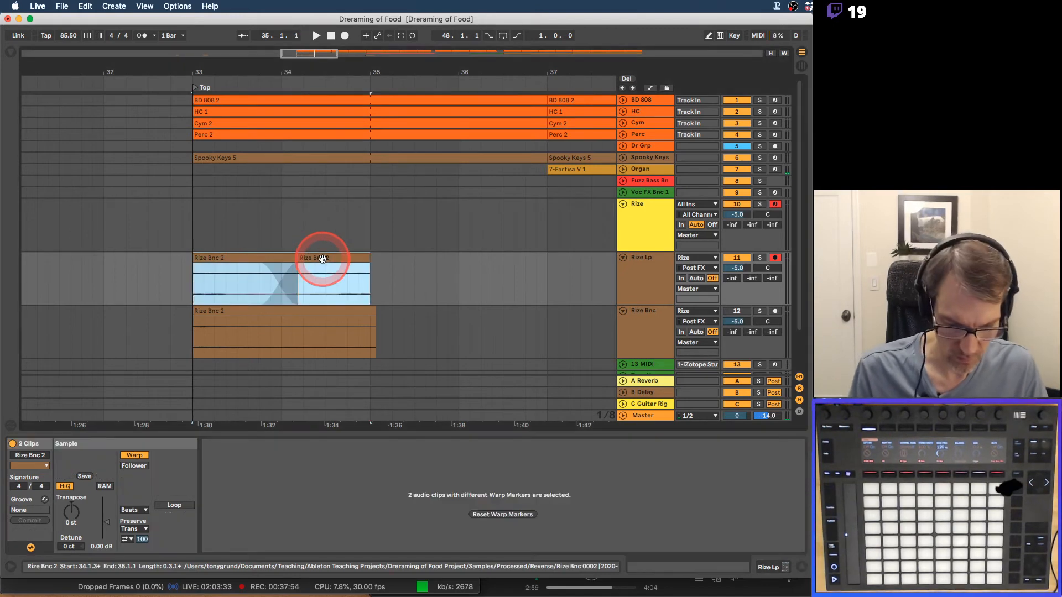
{"action": "key", "text": "super+alt+l"}
{"action": "key", "text": "space"}
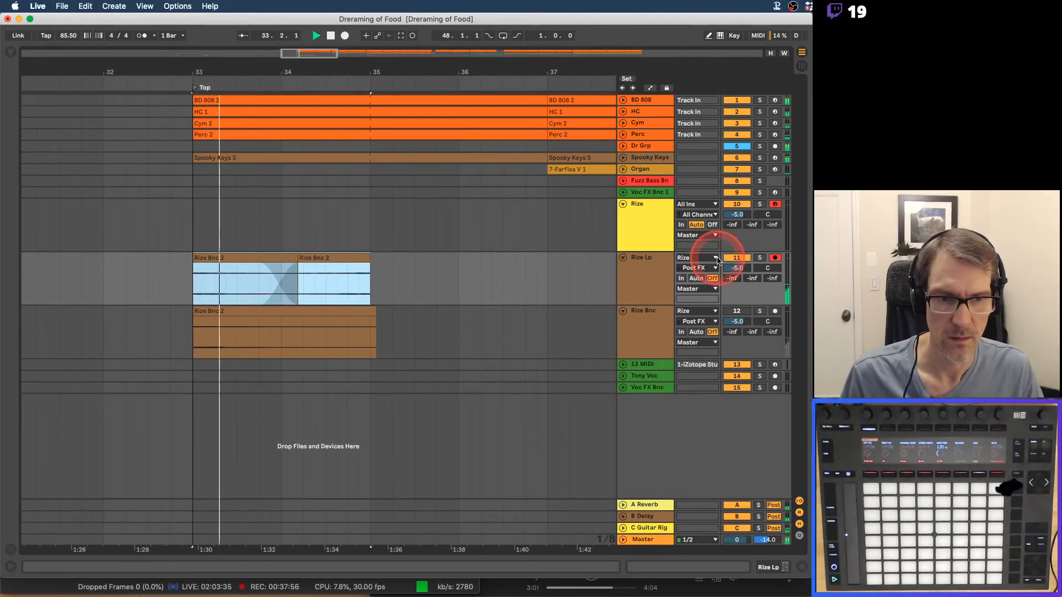
{"action": "left_click", "coordinate": [760, 259]}
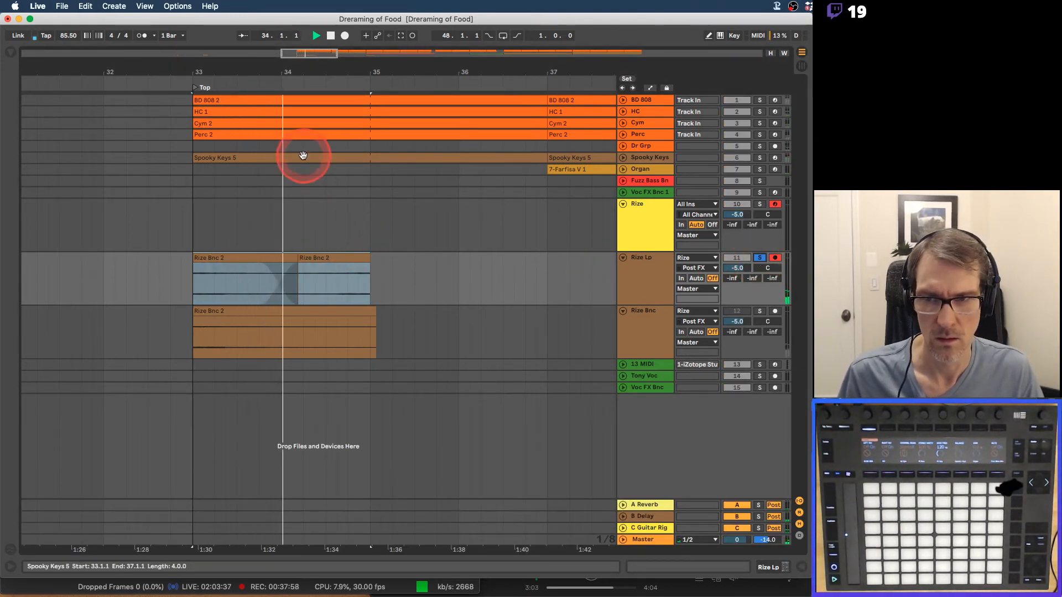
{"action": "left_click_drag", "start_coordinate": [291, 84], "coordinate": [284, 74]}
{"action": "left_click", "coordinate": [308, 112]}
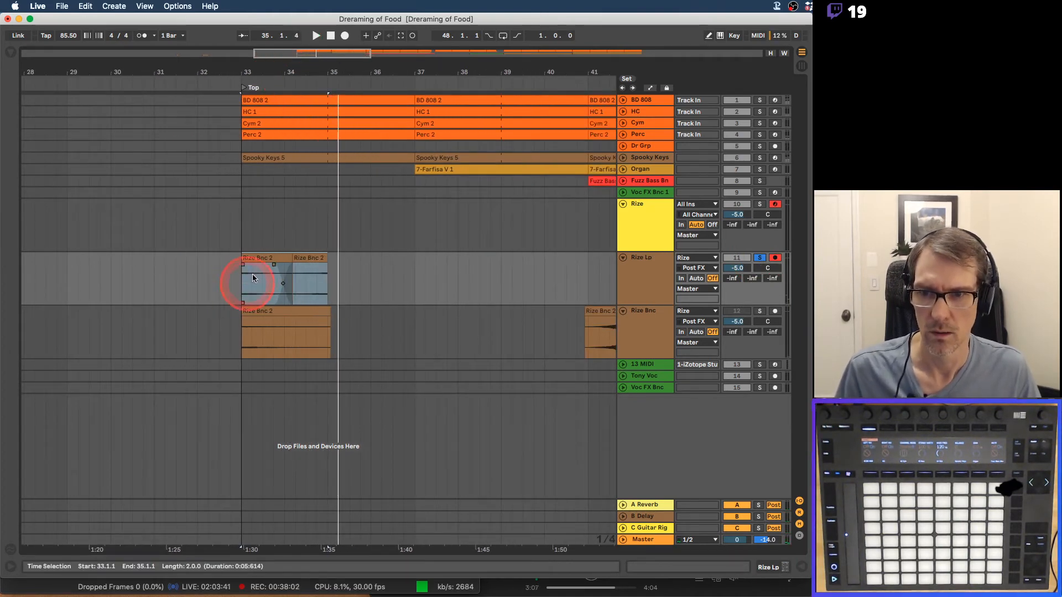
Duplicate the pair of crossfaded Rize Lp clips to bar 35 and play all four from bar 33.
{"action": "left_click", "coordinate": [260, 258]}
{"action": "left_click", "coordinate": [321, 257], "text": "shift"}
{"action": "key", "text": "super+d"}
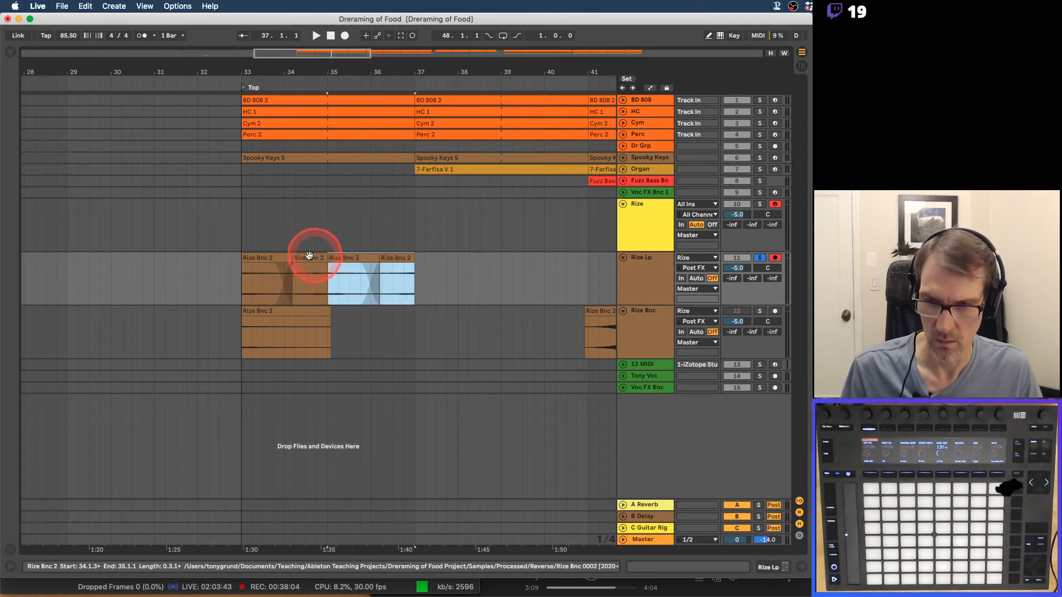
{"action": "left_click", "coordinate": [271, 257]}
{"action": "key", "text": "space"}
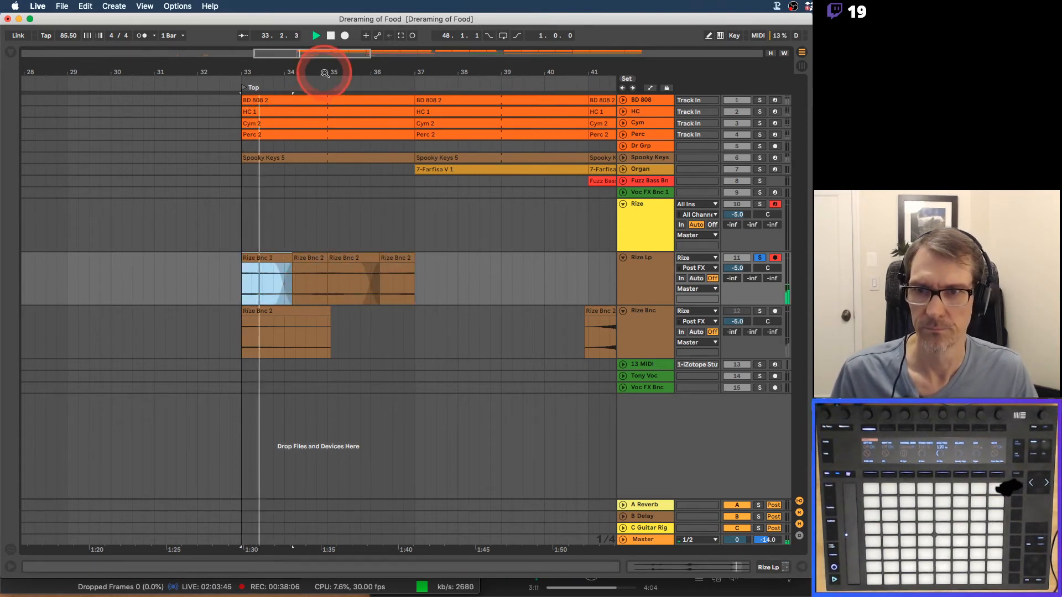
{"action": "left_click_drag", "start_coordinate": [325, 73], "coordinate": [325, 73]}
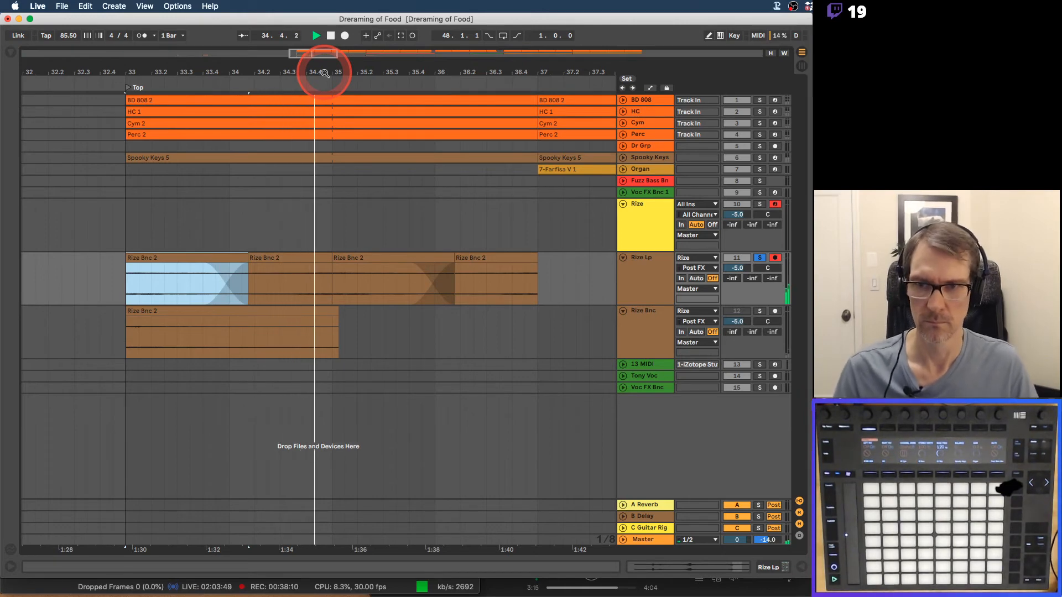
{"action": "left_click_drag", "start_coordinate": [324, 74], "coordinate": [346, 70]}
{"action": "key", "text": "space"}
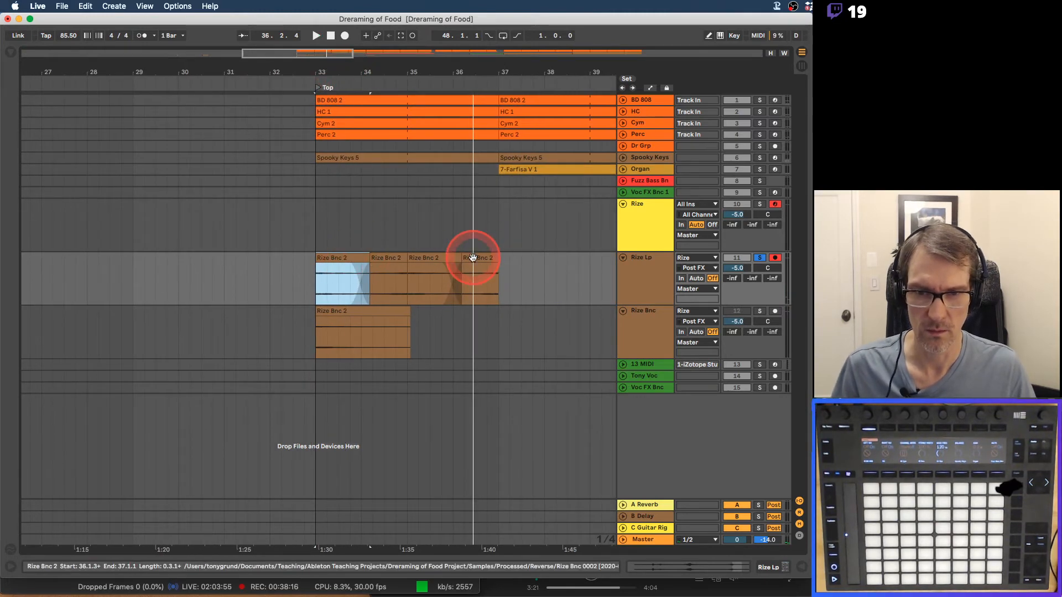
Add a very short crossfade at the bar 35 seam between the Rize Lp clips and play across it.
{"action": "left_click", "coordinate": [405, 77]}
{"action": "left_click_drag", "start_coordinate": [405, 78], "coordinate": [404, 73]}
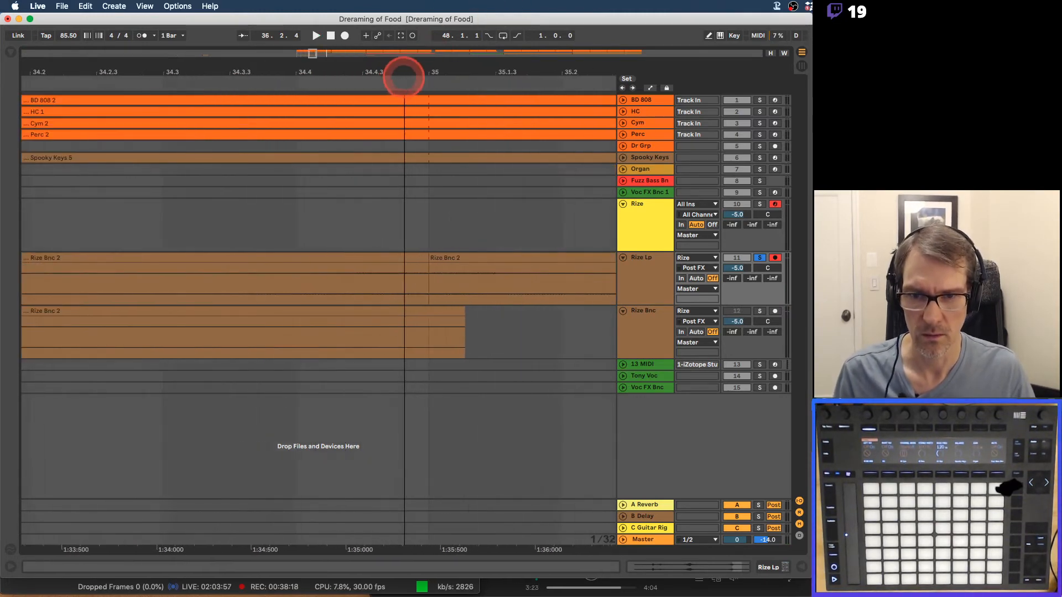
{"action": "left_click", "coordinate": [419, 277]}
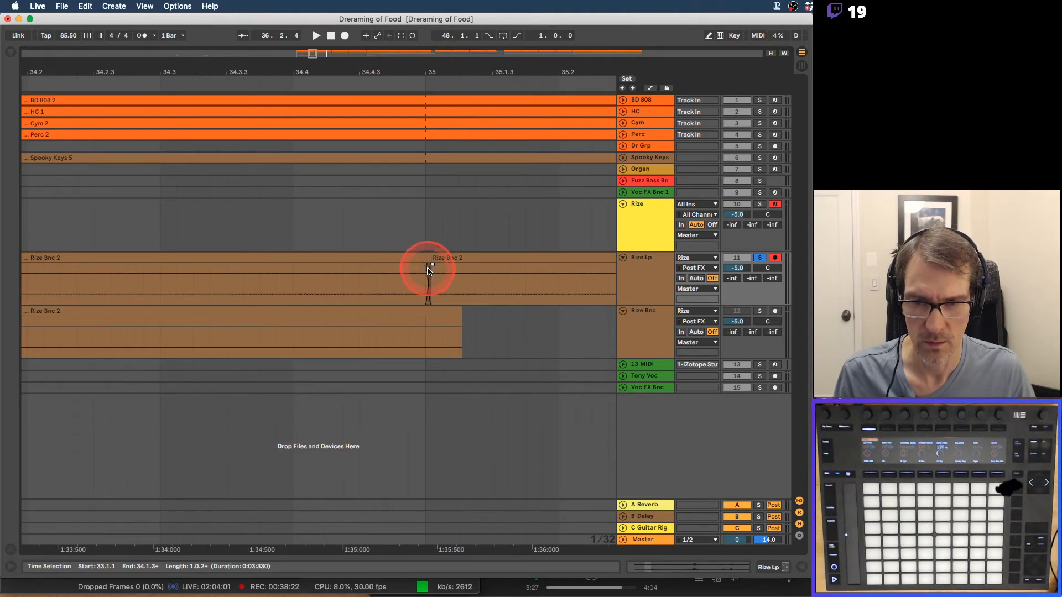
{"action": "key", "text": "space"}
{"action": "mouse_move", "coordinate": [417, 70]}
{"action": "left_mouse_down"}
{"action": "mouse_move", "coordinate": [381, 83]}
{"action": "mouse_move", "coordinate": [320, 78]}
{"action": "left_mouse_up"}
Consolidate the four Rize Lp clips from 33.1.1 to 37.1.1 into one clip.
{"action": "left_click", "coordinate": [276, 264]}
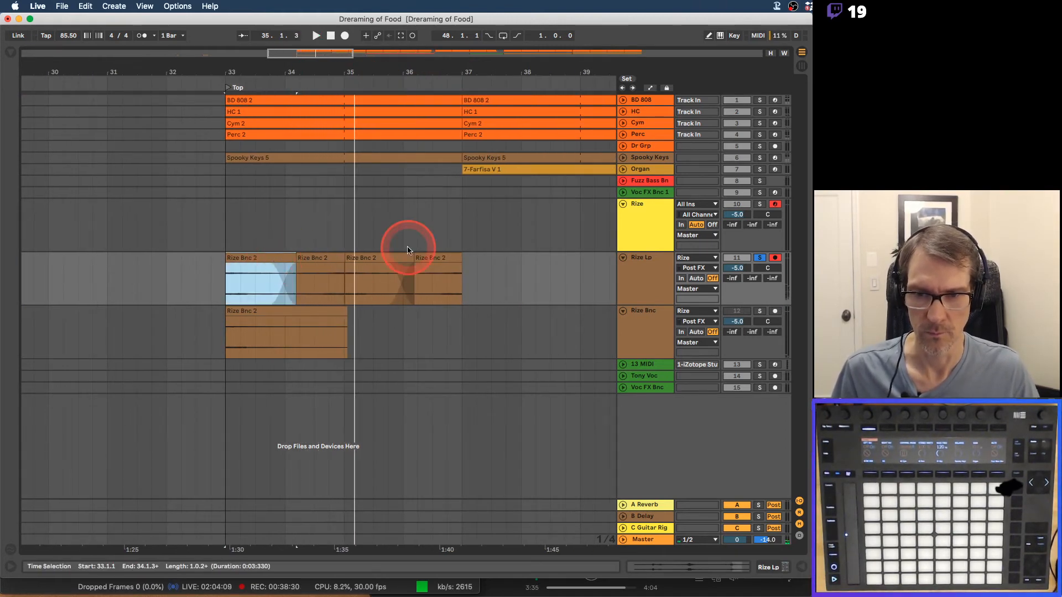
{"action": "left_click", "coordinate": [436, 255], "text": "shift"}
{"action": "key", "text": "super+j"}
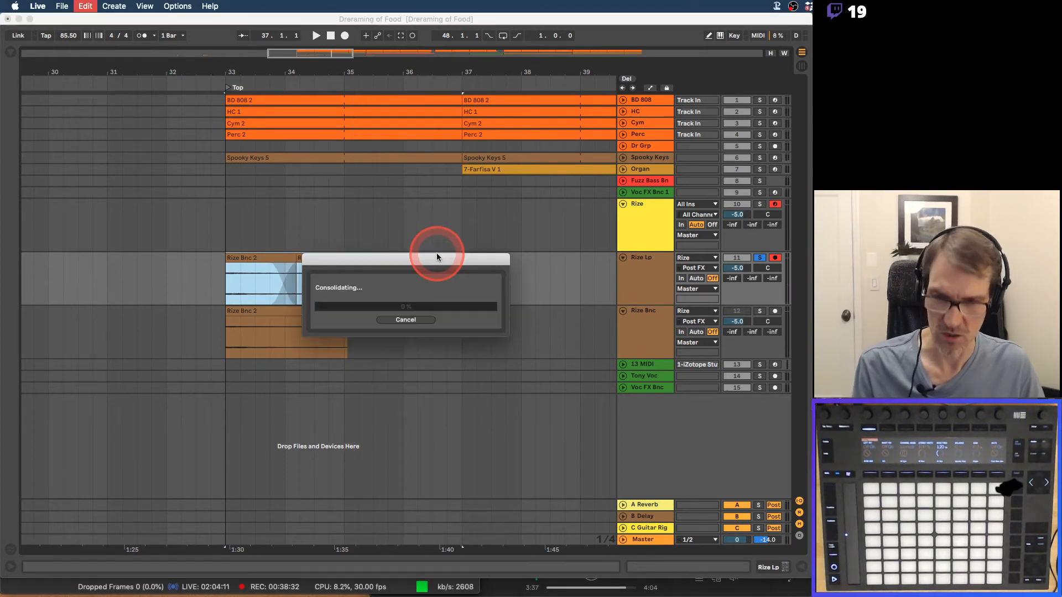
{"action": "left_click", "coordinate": [333, 229]}
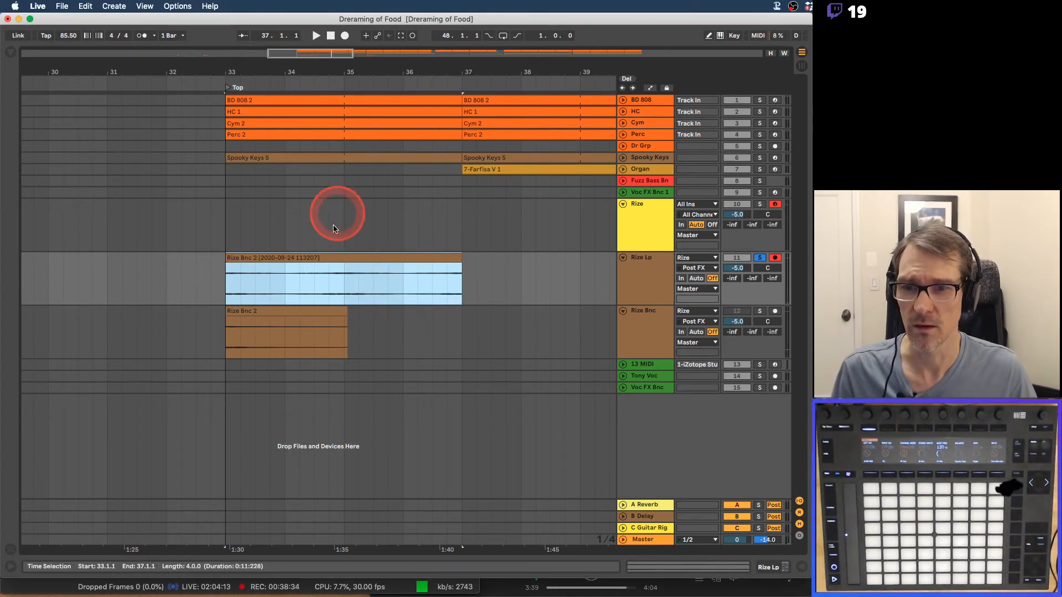
Loop the middle two bars, 2.1.1 to 4.1.1, of the consolidated Rize Lp clip.
{"action": "left_click_drag", "start_coordinate": [357, 82], "coordinate": [311, 83]}
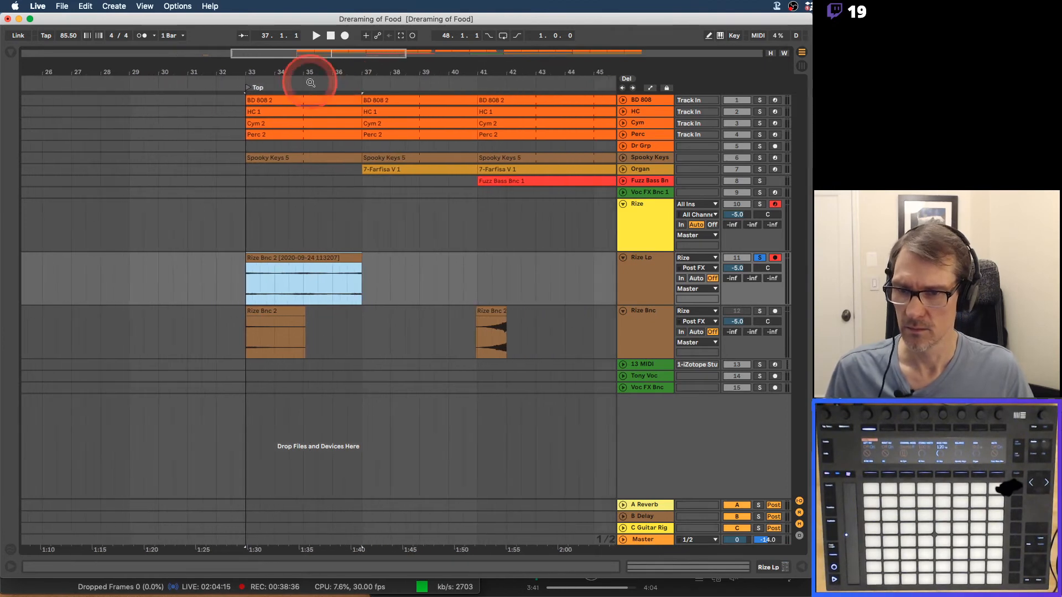
{"action": "left_click_drag", "start_coordinate": [271, 290], "coordinate": [330, 291]}
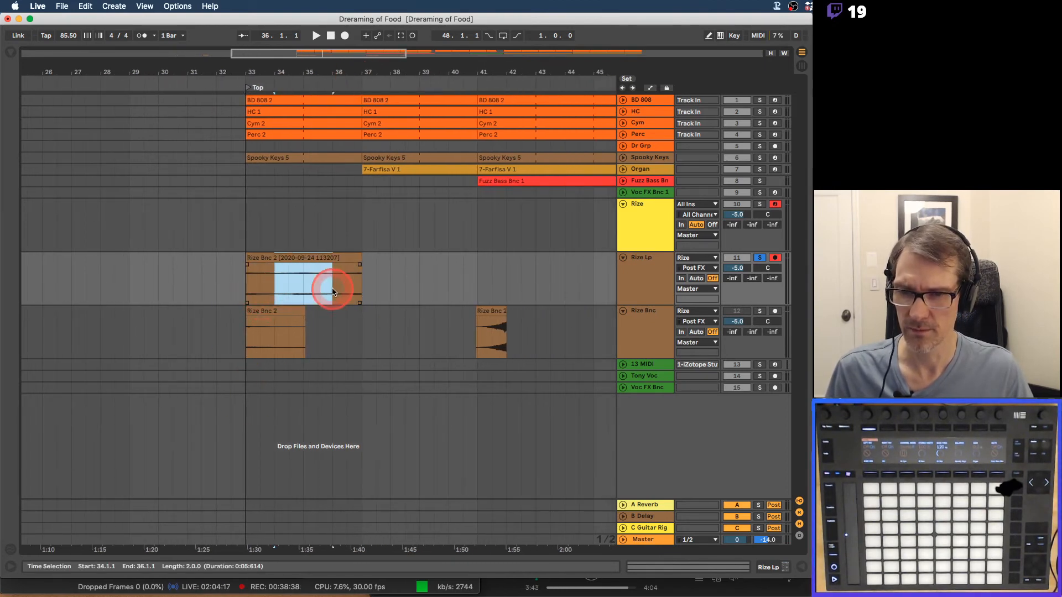
{"action": "left_click", "coordinate": [315, 255]}
{"action": "double_click", "coordinate": [314, 257]}
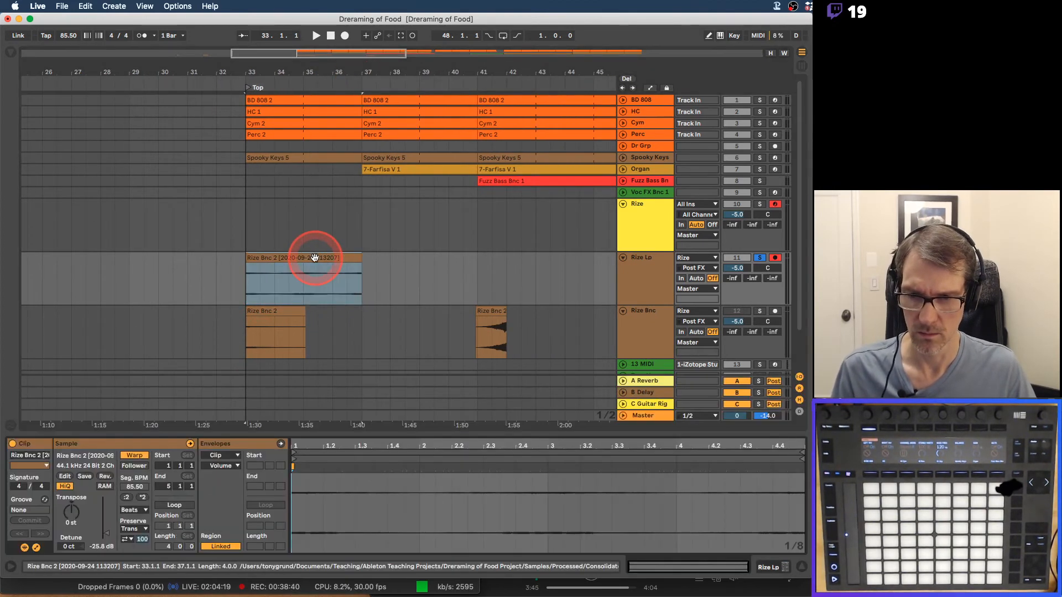
{"action": "left_click", "coordinate": [266, 296]}
{"action": "left_click_drag", "start_coordinate": [267, 296], "coordinate": [332, 291]}
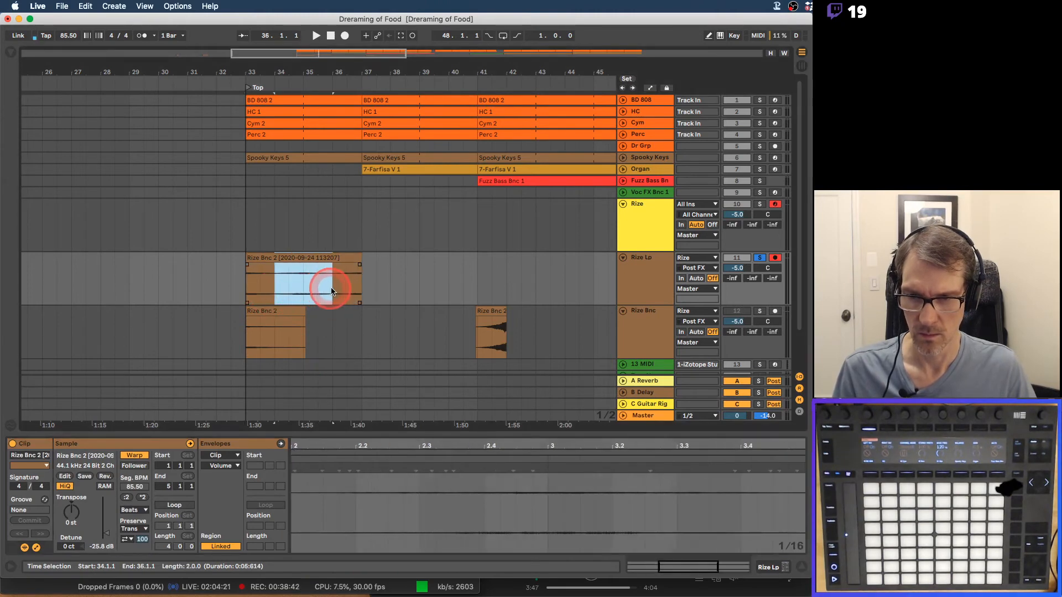
{"action": "double_click", "coordinate": [472, 446]}
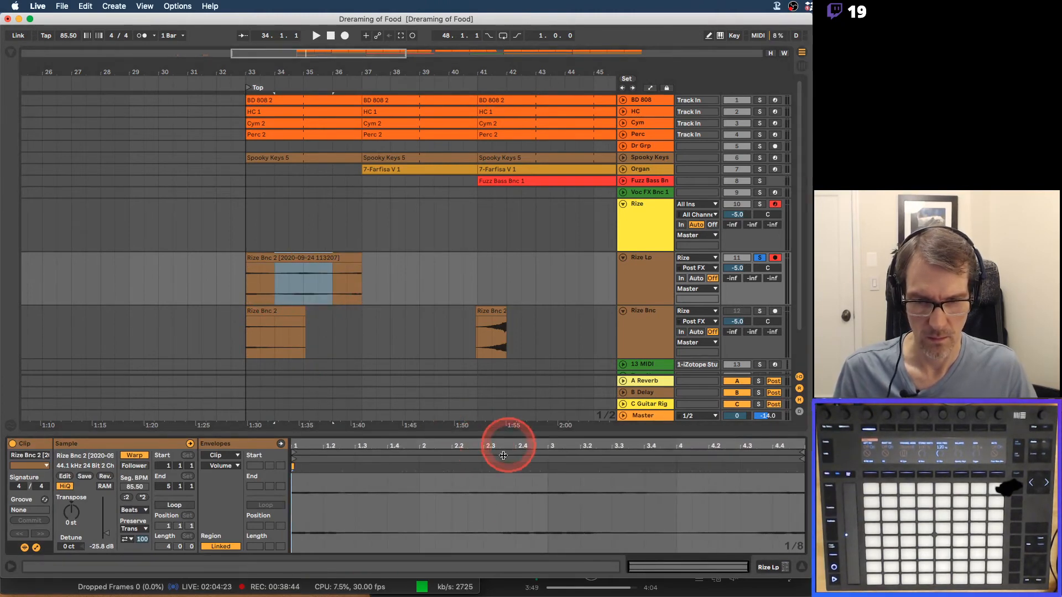
{"action": "left_click_drag", "start_coordinate": [421, 509], "coordinate": [673, 507]}
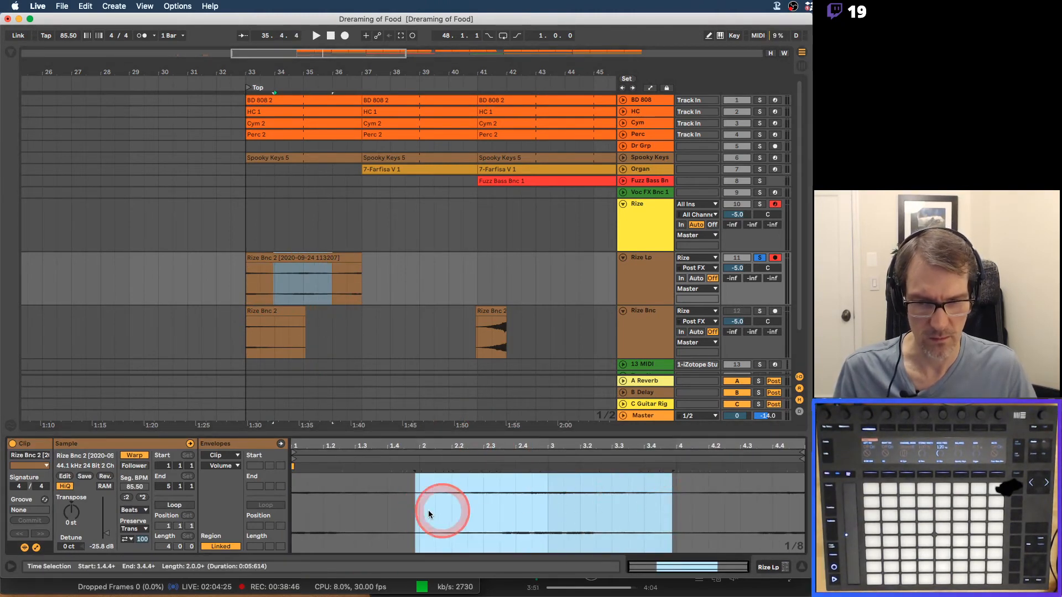
{"action": "left_click_drag", "start_coordinate": [428, 510], "coordinate": [676, 505]}
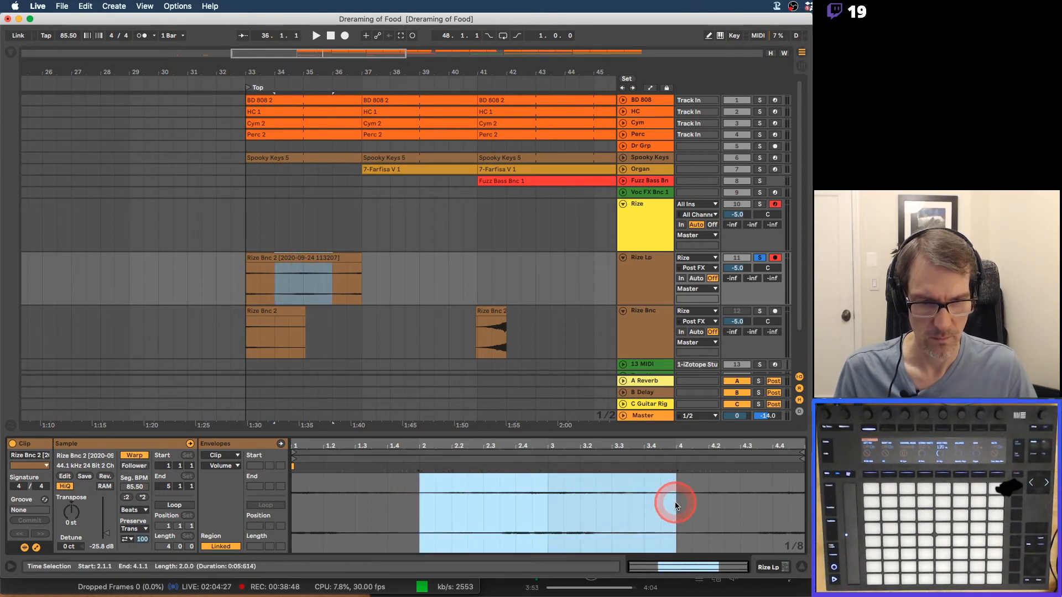
{"action": "key", "text": "super+l"}
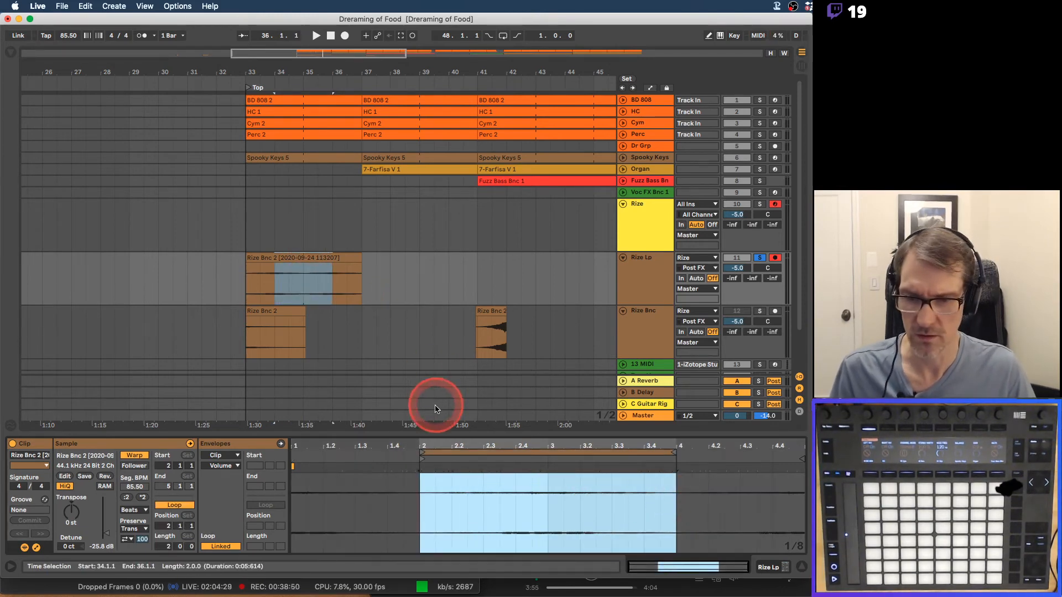
Play the looped Rize Lp clip from bar 33 and extend its end to bar 73.
{"action": "left_click", "coordinate": [287, 258]}
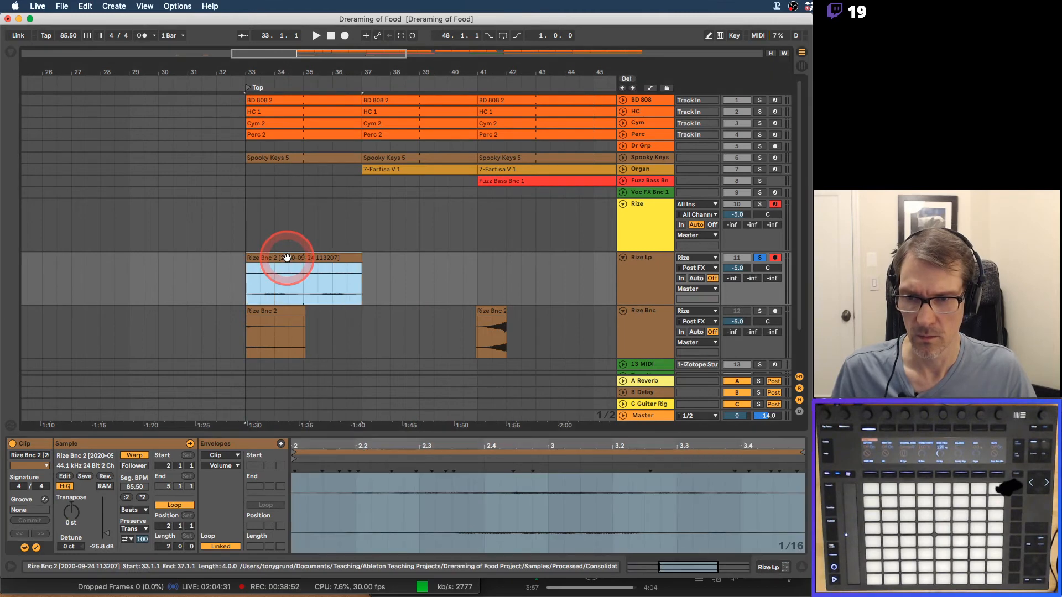
{"action": "left_click_drag", "start_coordinate": [305, 72], "coordinate": [303, 62]}
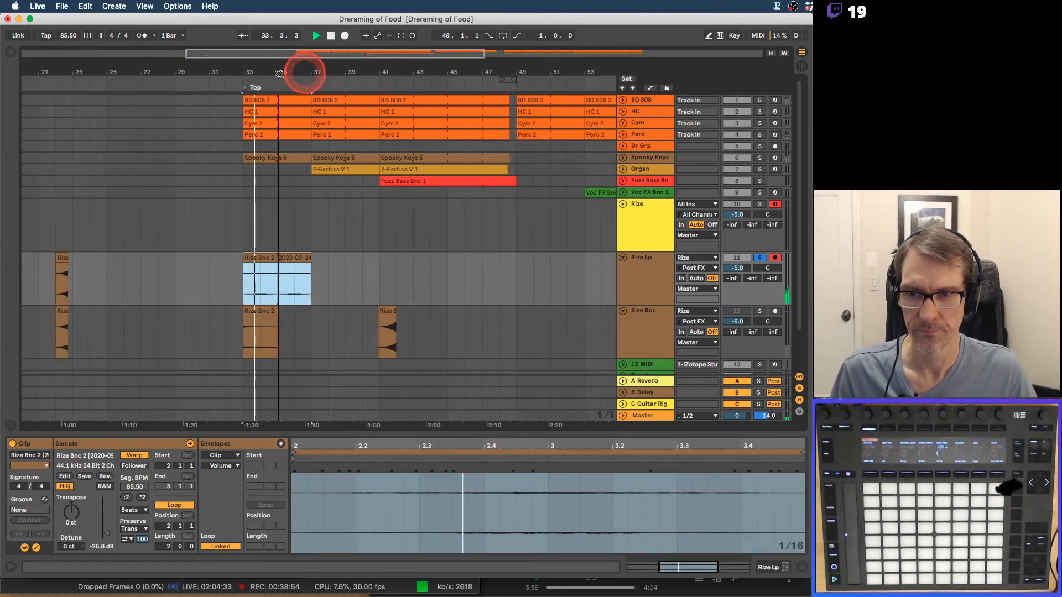
{"action": "left_click_drag", "start_coordinate": [308, 258], "coordinate": [516, 260]}
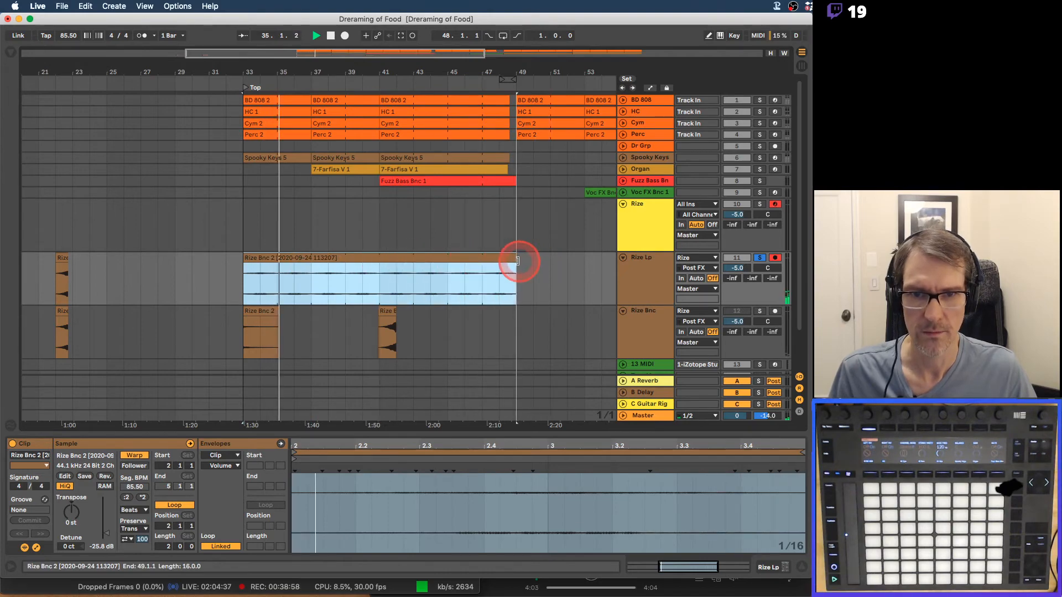
{"action": "left_click_drag", "start_coordinate": [478, 73], "coordinate": [476, 68]}
{"action": "left_click_drag", "start_coordinate": [354, 256], "coordinate": [519, 260]}
Balance Rize Lp in the full mix, with its Reverb send at 0 dB and track volume at -8.2 dB.
{"action": "left_click", "coordinate": [759, 258]}
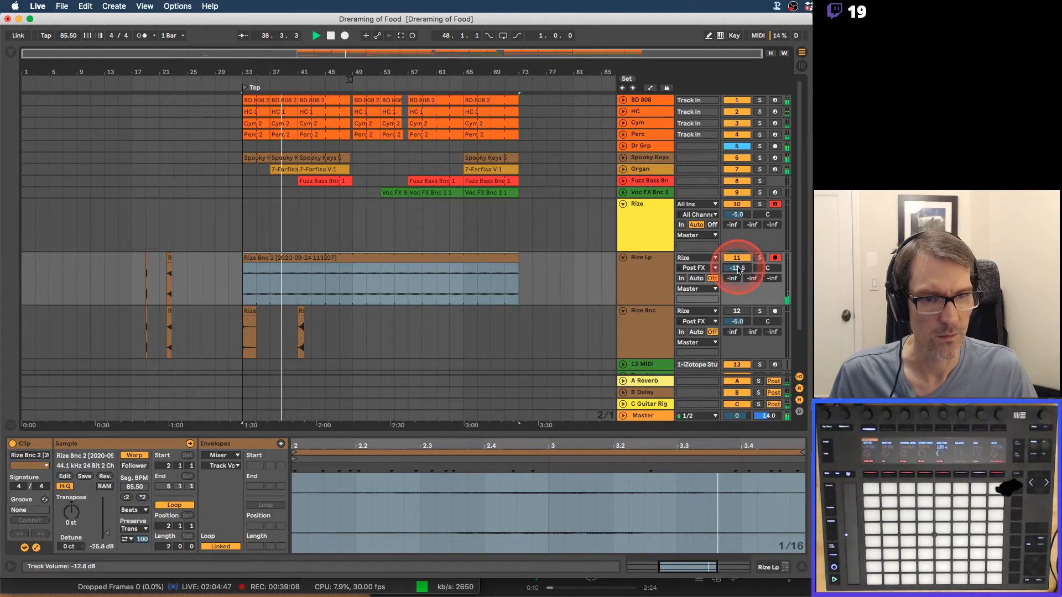
{"action": "left_click_drag", "start_coordinate": [732, 278], "coordinate": [733, 273]}
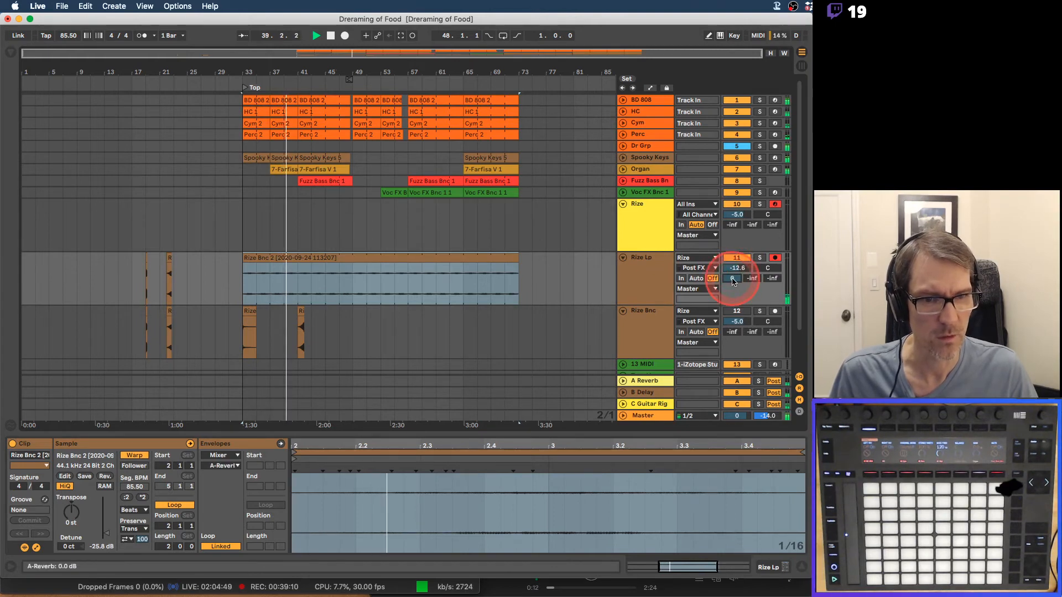
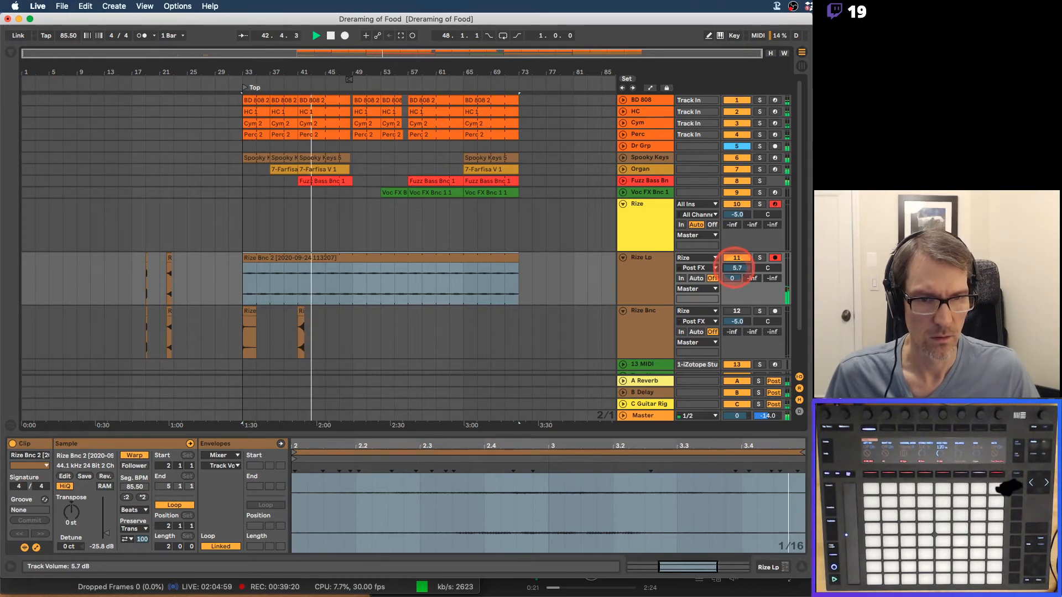
{"action": "left_click", "coordinate": [760, 258]}
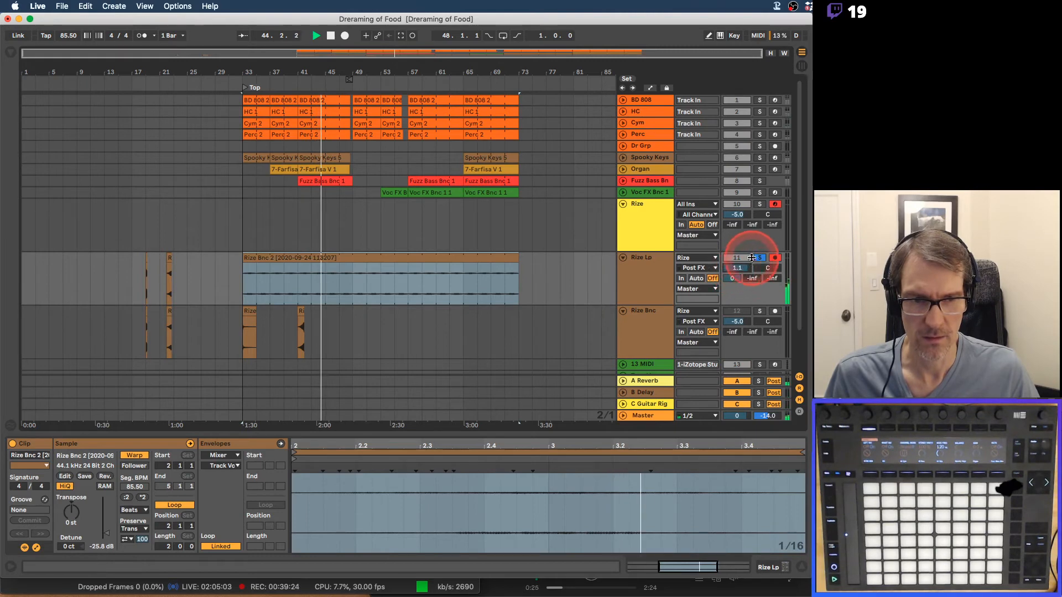
{"action": "left_click", "coordinate": [759, 258]}
{"action": "left_click_drag", "start_coordinate": [734, 268], "coordinate": [735, 270]}
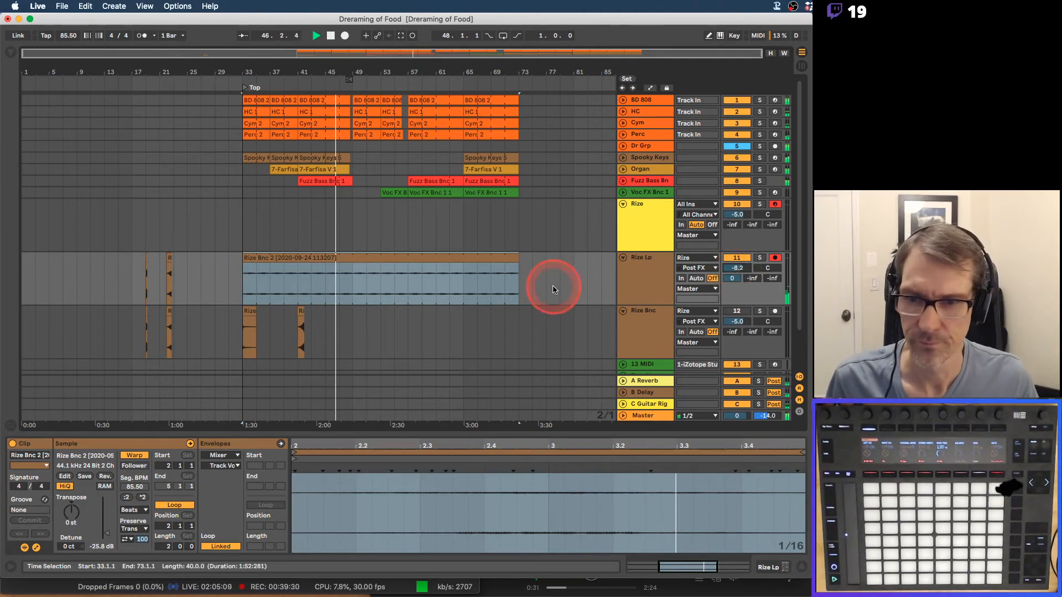
Stop playback and move the Rize Bnc riser clip from bar 41 to start at 47.4.1, before the bar 49 section.
{"action": "left_click_drag", "start_coordinate": [288, 72], "coordinate": [257, 72]}
{"action": "key", "text": "space"}
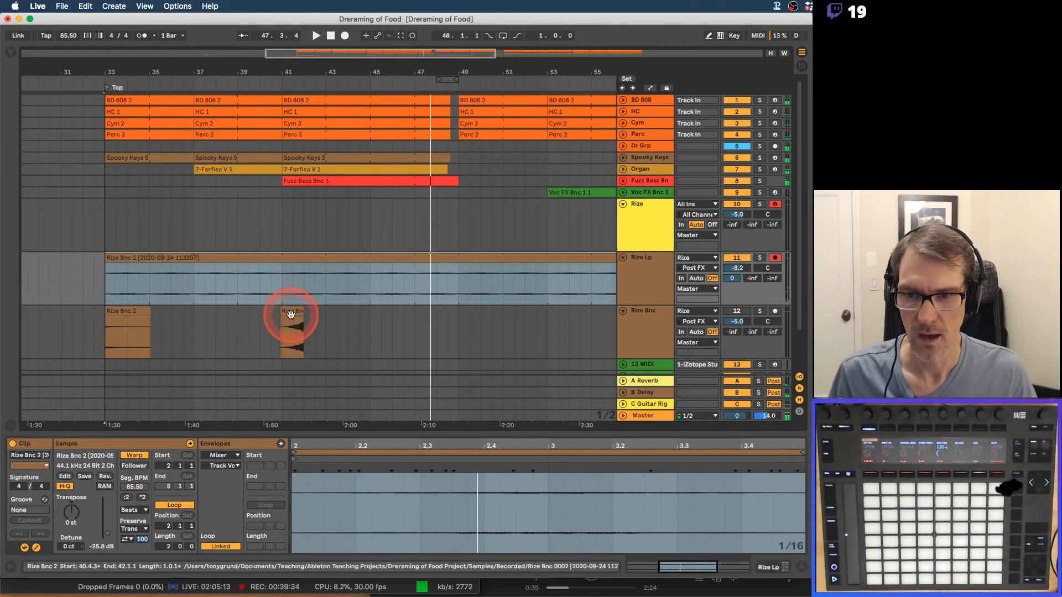
{"action": "left_click_drag", "start_coordinate": [291, 313], "coordinate": [439, 321]}
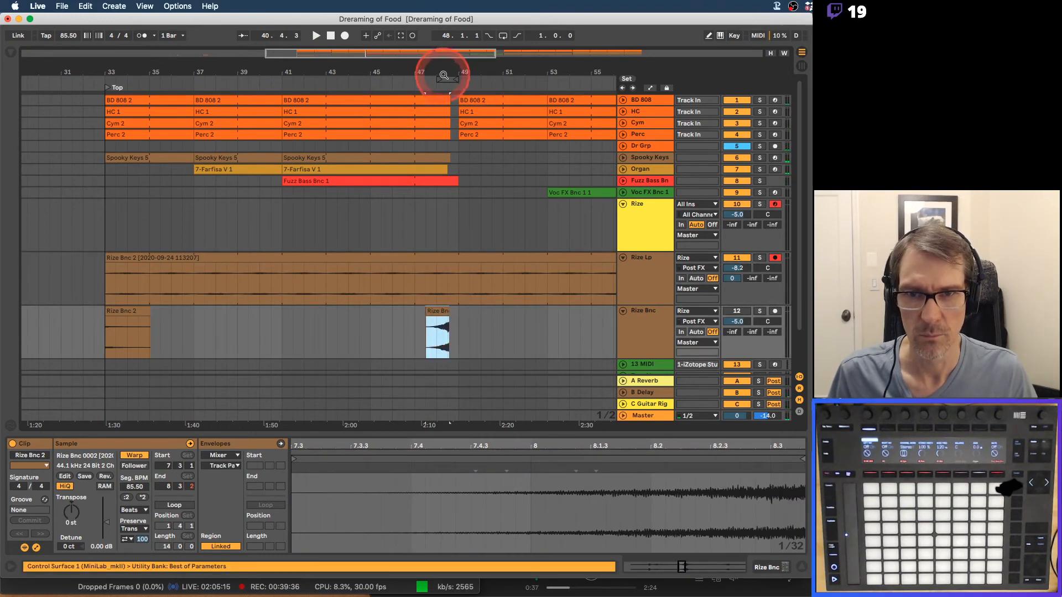
{"action": "left_click_drag", "start_coordinate": [444, 75], "coordinate": [443, 68]}
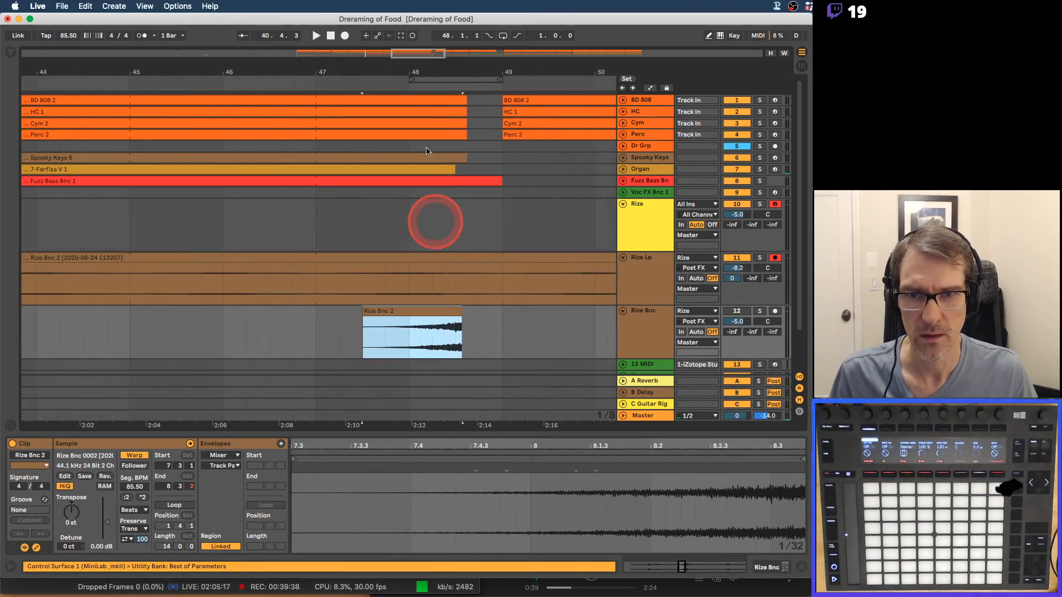
{"action": "left_click_drag", "start_coordinate": [441, 311], "coordinate": [470, 315]}
{"action": "left_click_drag", "start_coordinate": [467, 316], "coordinate": [424, 315]}
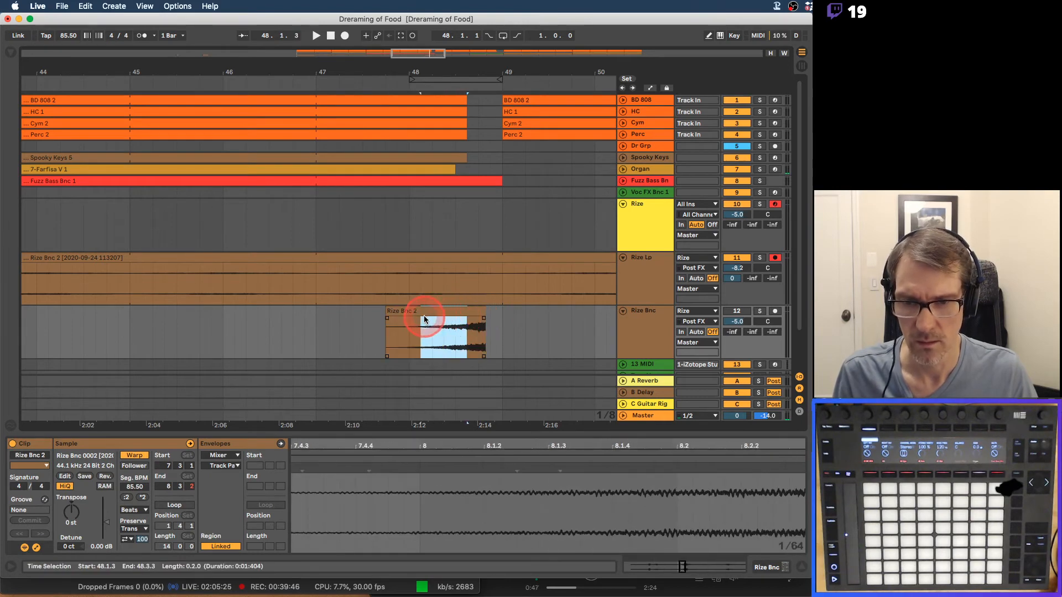
{"action": "key", "text": "super+e"}
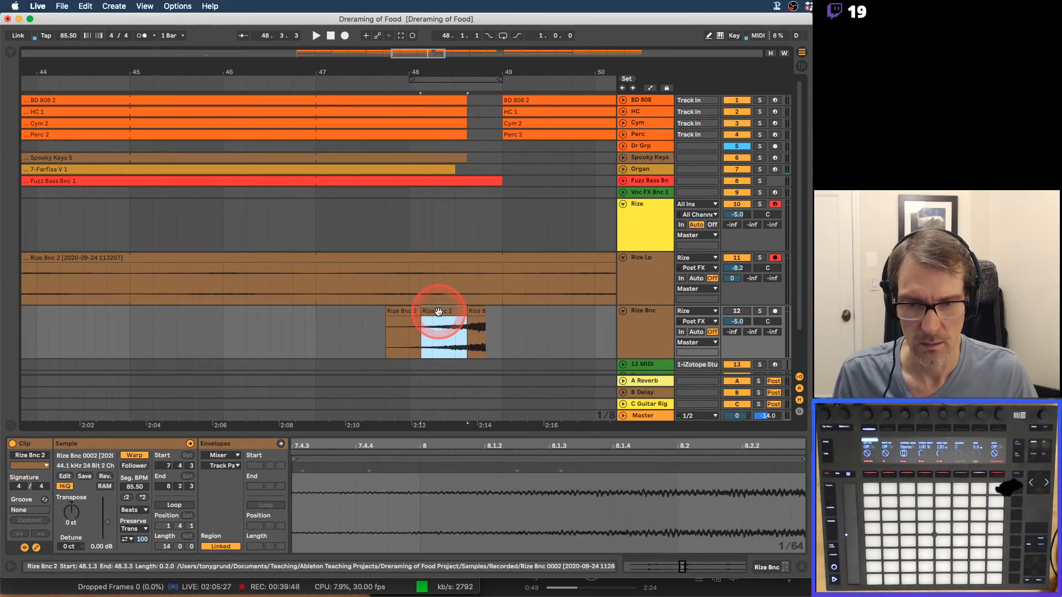
{"action": "key", "text": "super+z"}
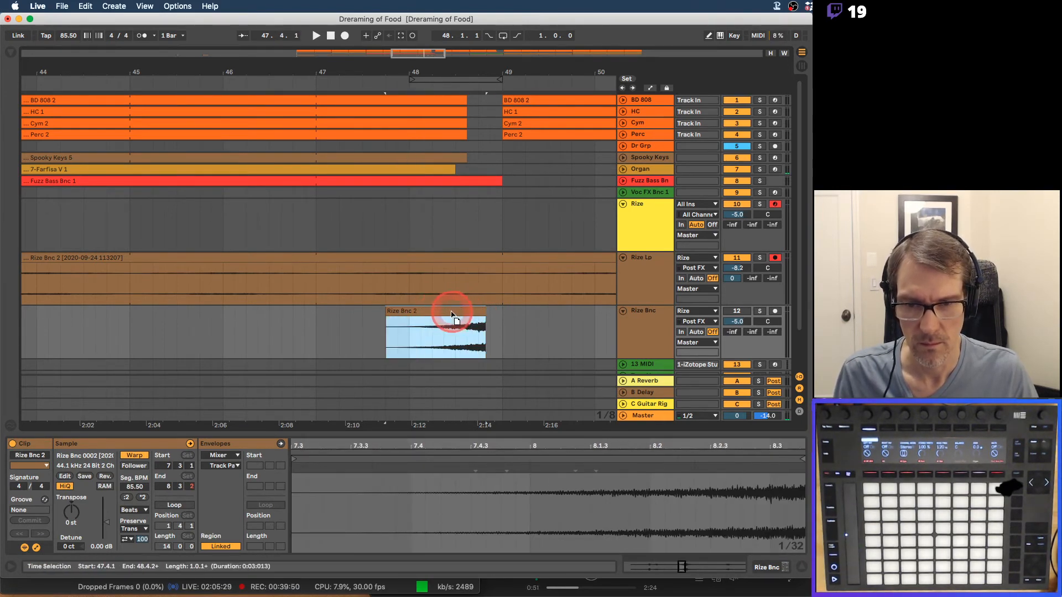
Shift the riser clip slightly earlier, trim its start to 48.1.1 and add a long curved fade-in.
{"action": "left_click_drag", "start_coordinate": [452, 315], "coordinate": [446, 317]}
{"action": "left_click", "coordinate": [386, 321]}
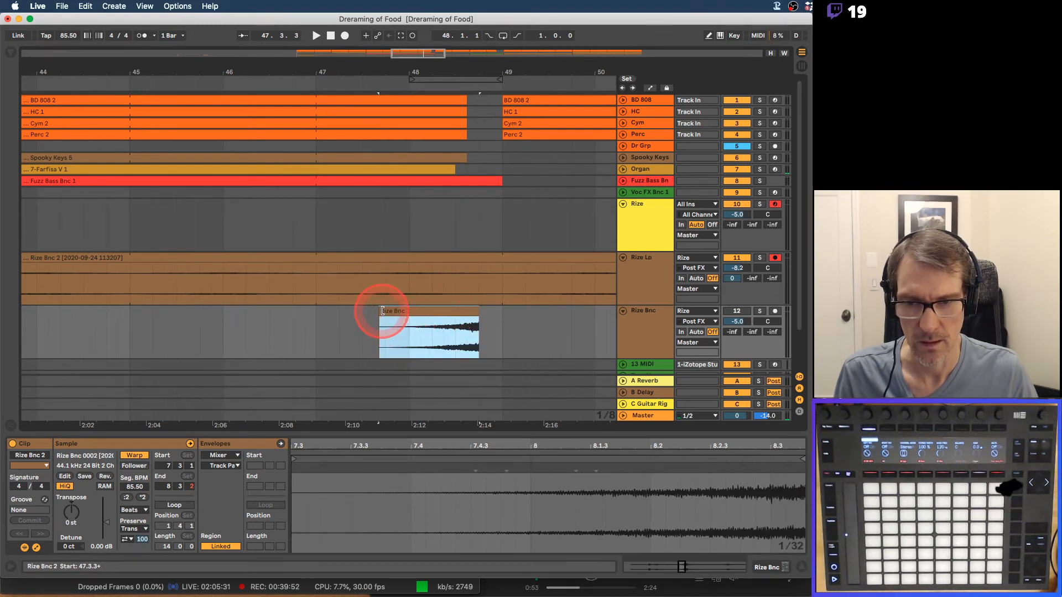
{"action": "left_click_drag", "start_coordinate": [383, 312], "coordinate": [422, 321]}
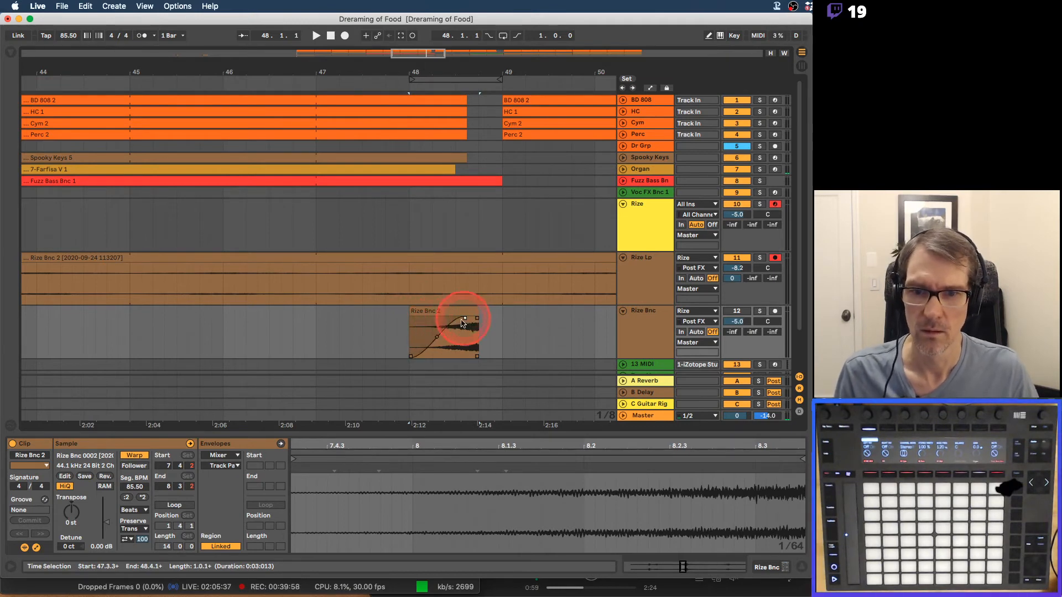
Set the Rize Bnc track volume to -13.5 dB and play the transition from 47.1.1.
{"action": "left_click", "coordinate": [318, 336]}
{"action": "left_click", "coordinate": [725, 303]}
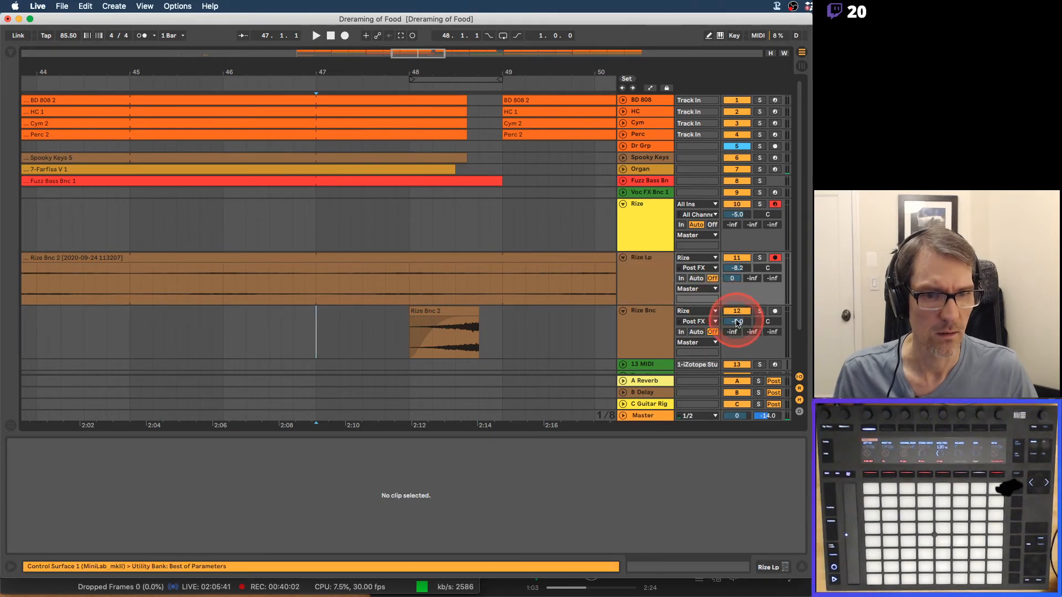
{"action": "key", "text": "space"}
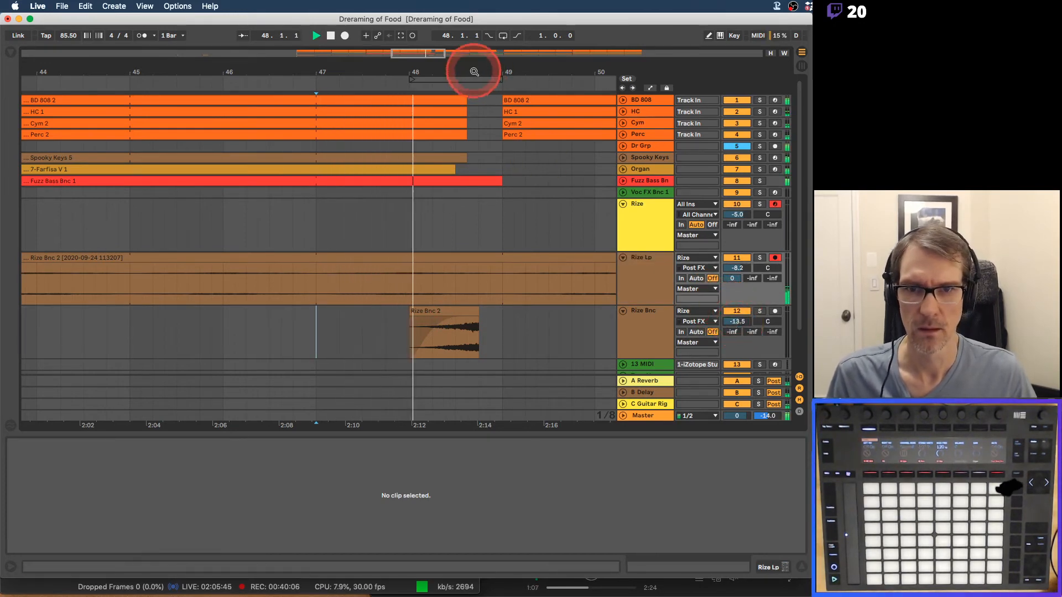
{"action": "mouse_move", "coordinate": [467, 66]}
{"action": "left_mouse_down"}
{"action": "mouse_move", "coordinate": [473, 71]}
{"action": "mouse_move", "coordinate": [458, 64]}
{"action": "left_mouse_up"}
{"action": "left_click_drag", "start_coordinate": [458, 68], "coordinate": [458, 70]}
Set the Rize Lp track volume to -10.0 dB and replay the transition from 48.1.1.
{"action": "left_click_drag", "start_coordinate": [736, 272], "coordinate": [737, 283]}
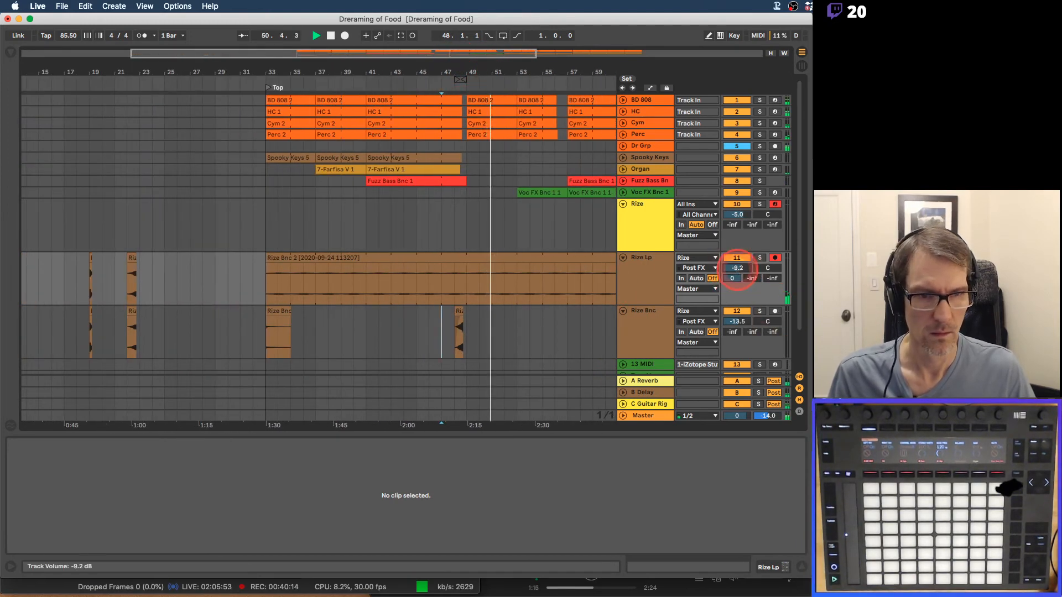
{"action": "left_click_drag", "start_coordinate": [504, 75], "coordinate": [500, 77]}
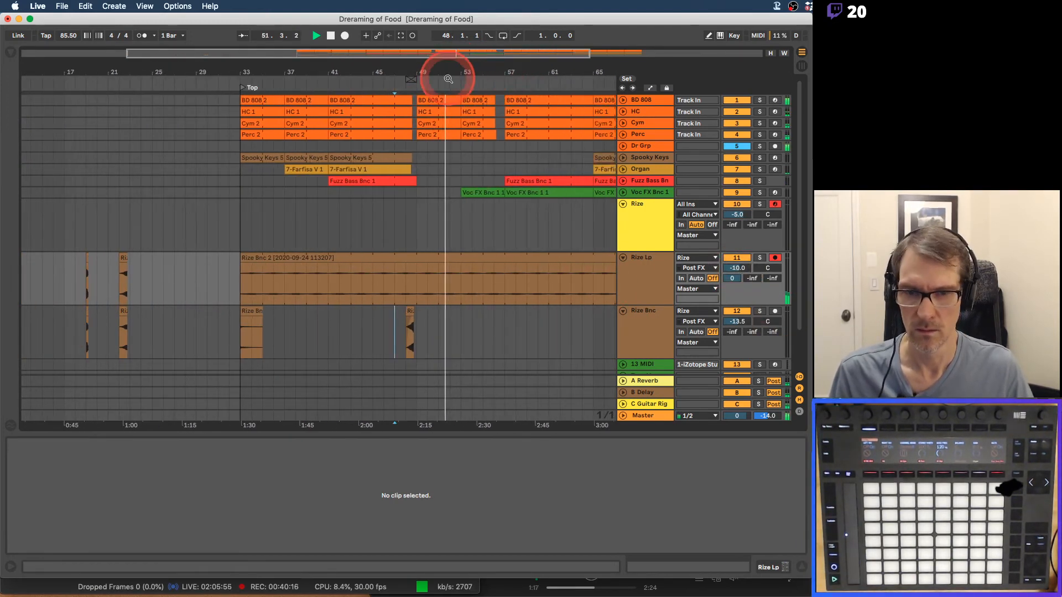
{"action": "left_click_drag", "start_coordinate": [408, 67], "coordinate": [403, 68]}
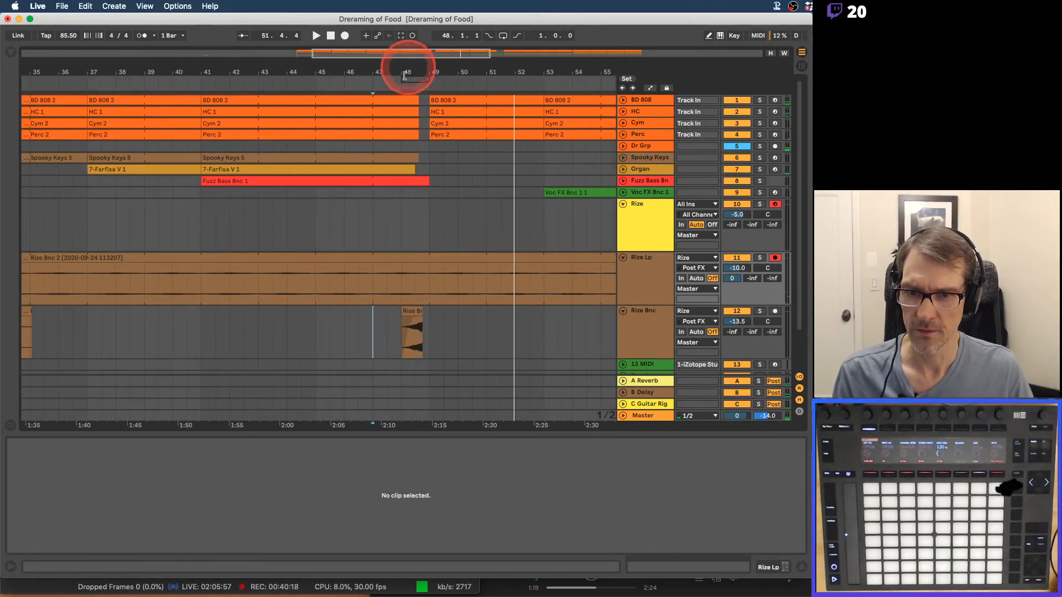
{"action": "left_click", "coordinate": [402, 326]}
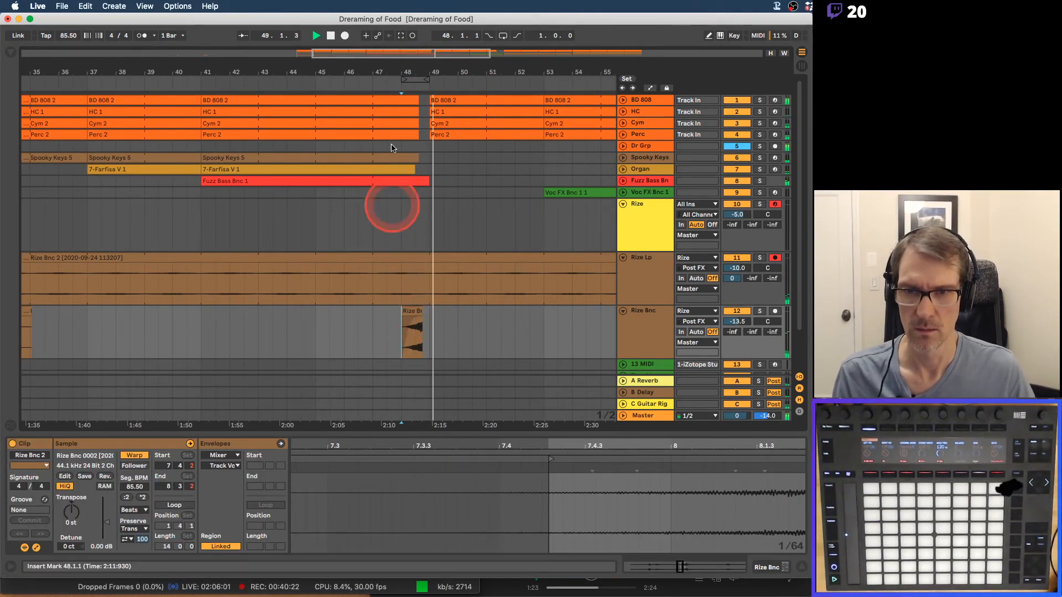
{"action": "left_click_drag", "start_coordinate": [400, 67], "coordinate": [446, 67]}
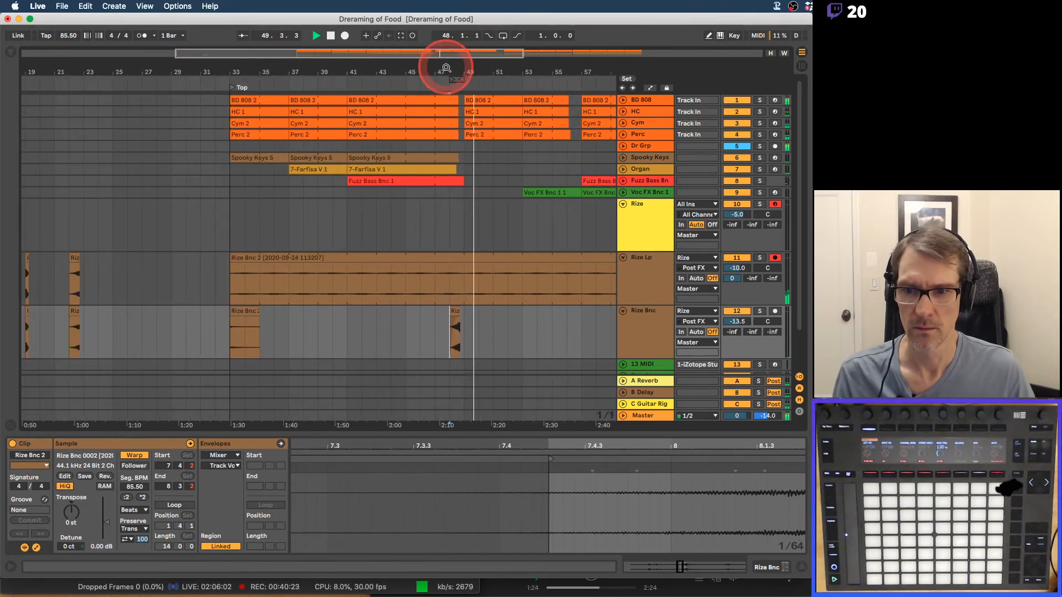
Play the Rize Bnc clip at bar 33 with the full mix, then stop.
{"action": "left_click", "coordinate": [245, 313]}
{"action": "key", "text": "space"}
{"action": "key", "text": "space"}
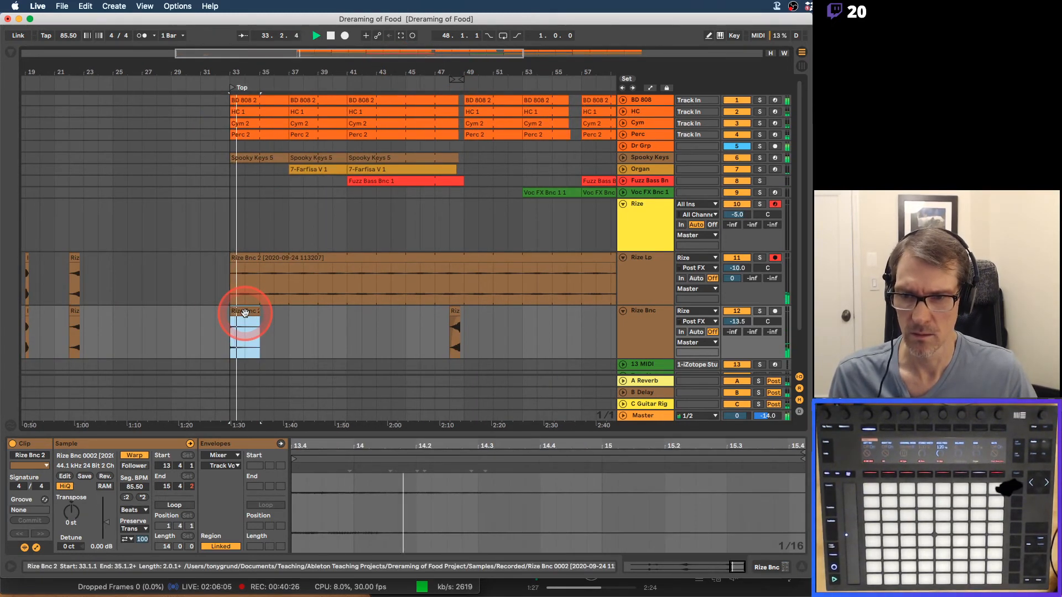
{"action": "key", "text": "space"}
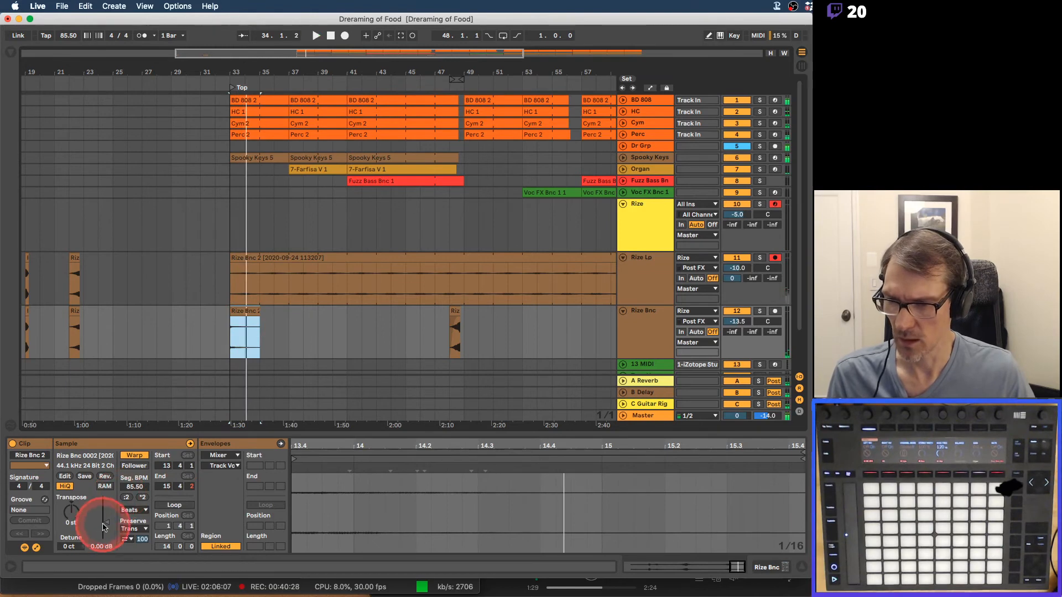
Raise the bar 33 Rize Bnc clip's gain to 7.13 dB and set its warp mode to Tones.
{"action": "left_click_drag", "start_coordinate": [94, 526], "coordinate": [93, 524]}
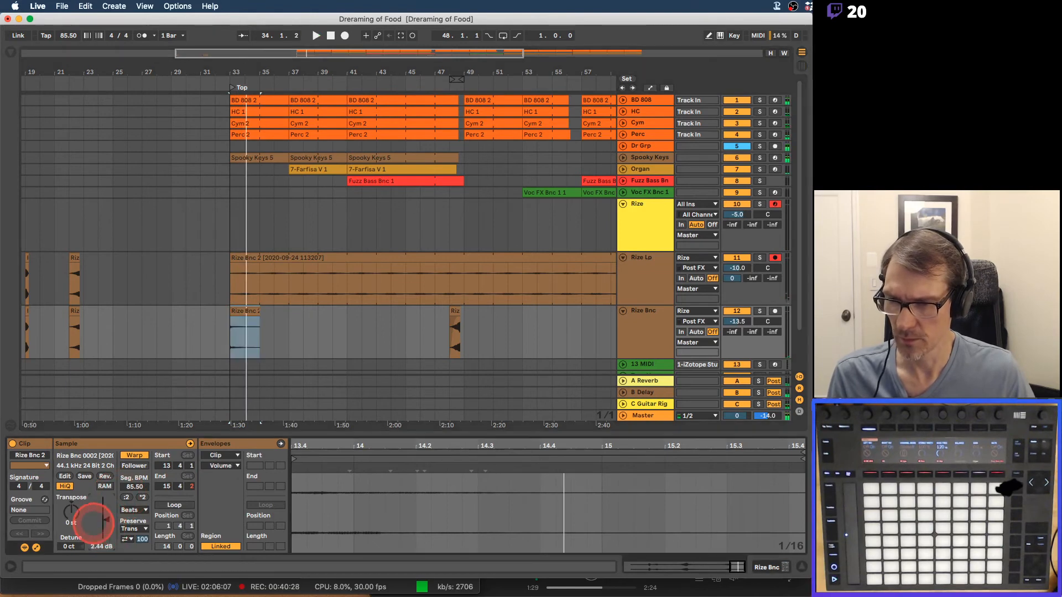
{"action": "left_click", "coordinate": [136, 510]}
{"action": "left_click", "coordinate": [133, 520]}
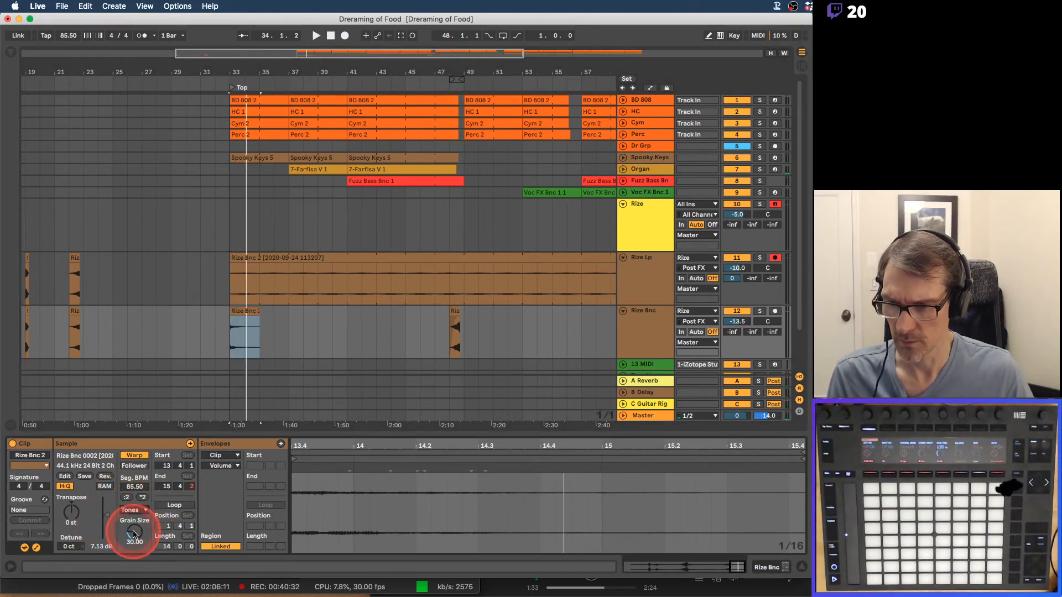
Transpose the bar 33 Rize Bnc clip up 12 st and set its Tones grain size to 65.78 during playback.
{"action": "left_click", "coordinate": [66, 514]}
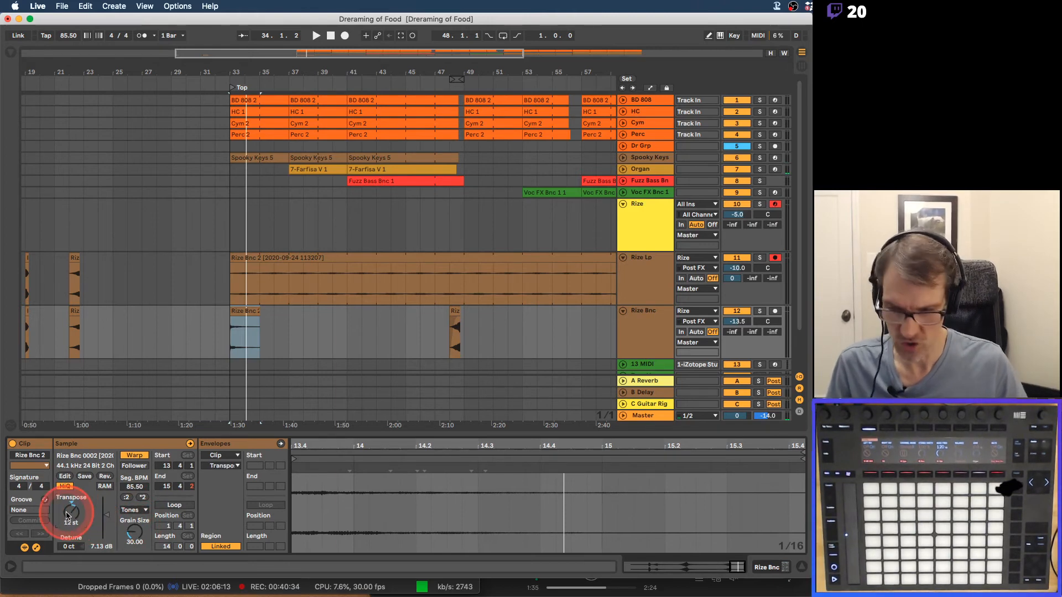
{"action": "key", "text": "space"}
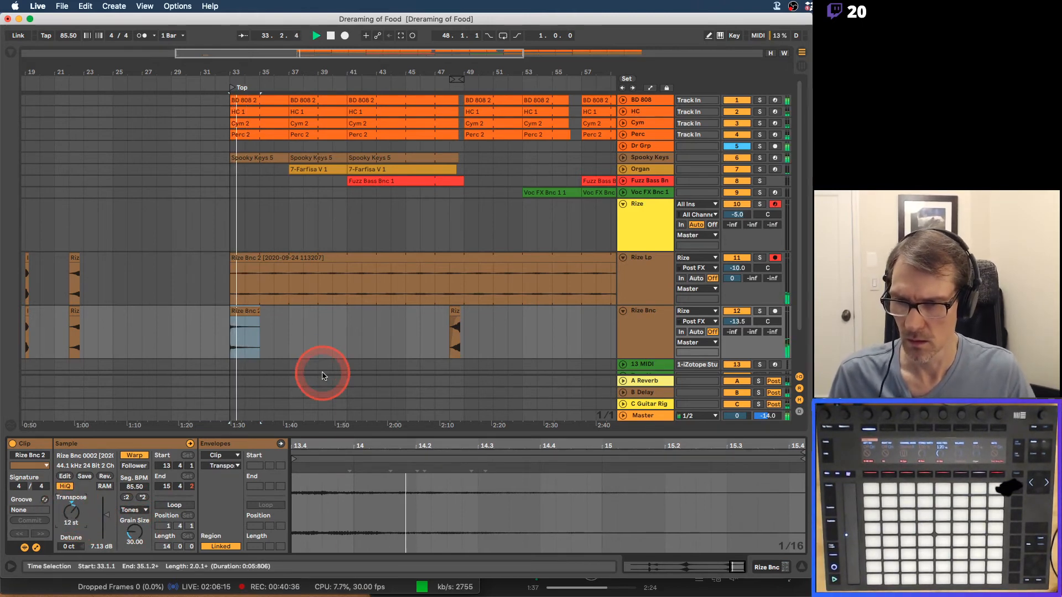
{"action": "left_click", "coordinate": [134, 532]}
{"action": "left_click_drag", "start_coordinate": [134, 532], "coordinate": [137, 532]}
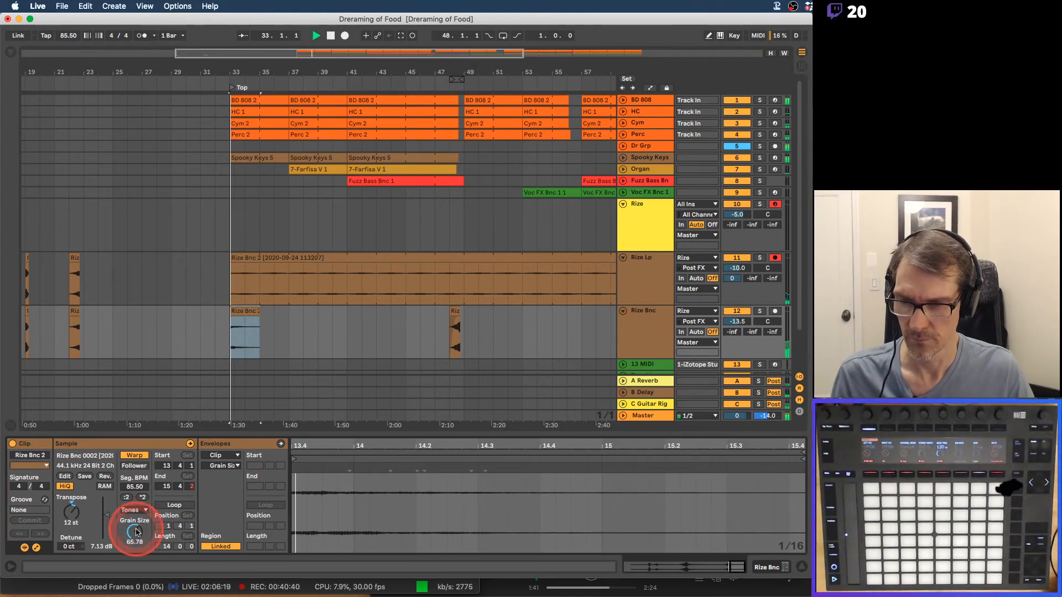
Solo the Rize Bnc track and set the bar 33 clip's warp mode to Texture with grain size 218.14 and flux 93.75.
{"action": "left_click", "coordinate": [761, 312]}
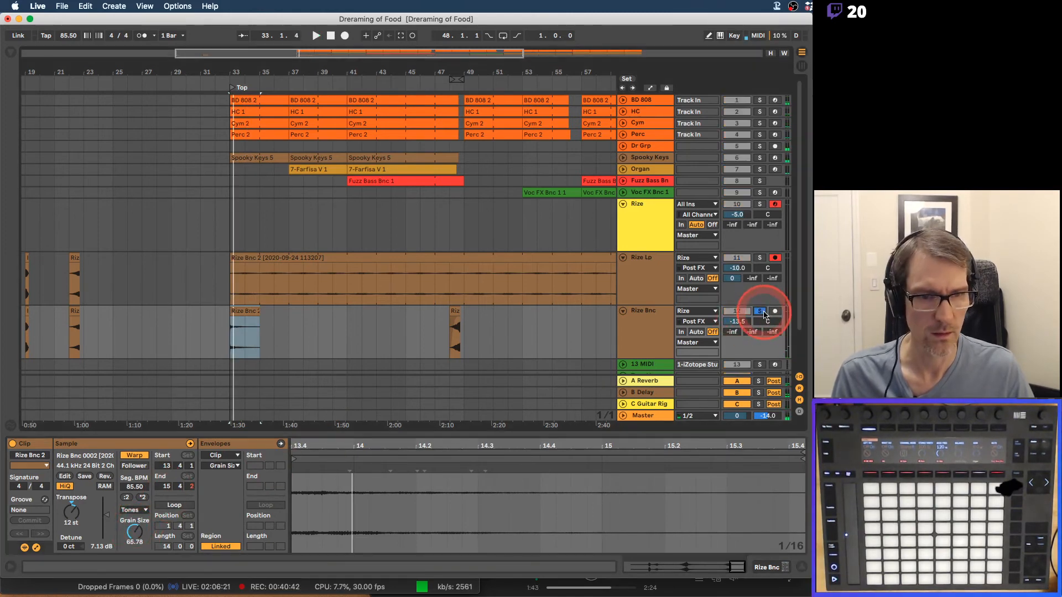
{"action": "left_click", "coordinate": [135, 510]}
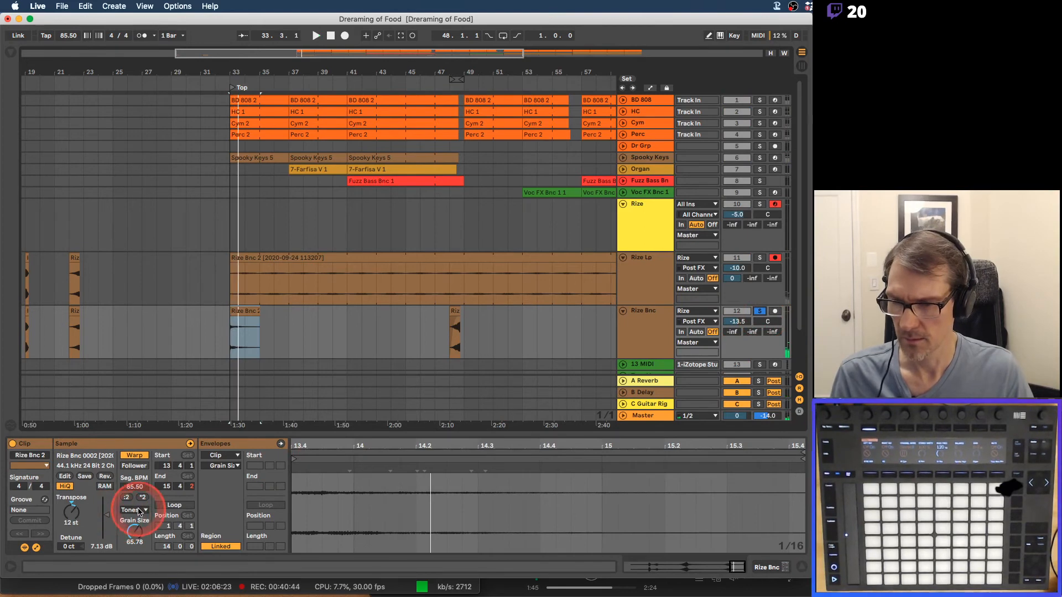
{"action": "left_click", "coordinate": [135, 518]}
{"action": "key", "text": "space"}
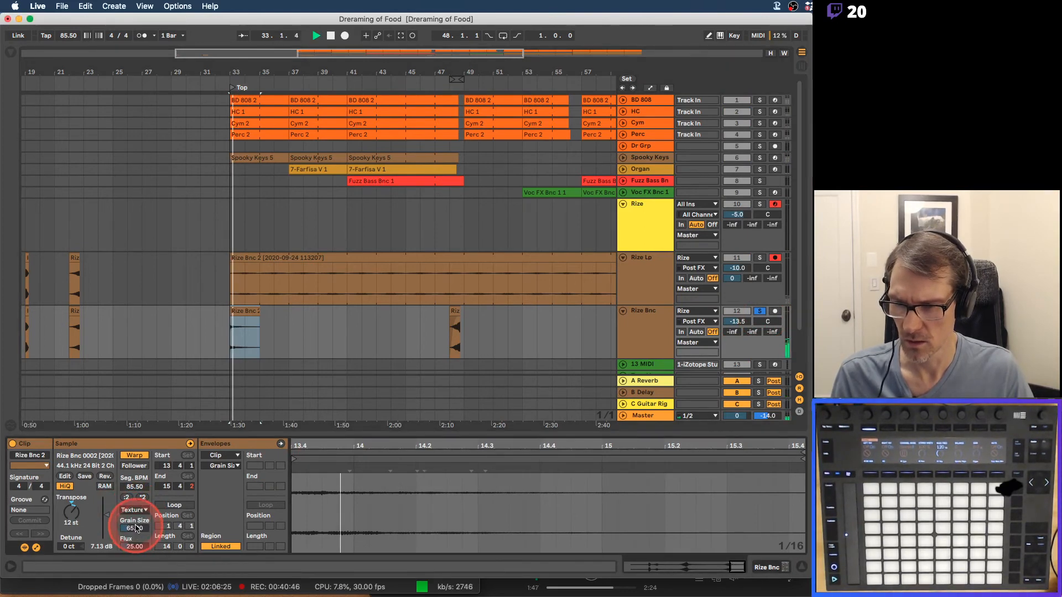
{"action": "left_click", "coordinate": [134, 547]}
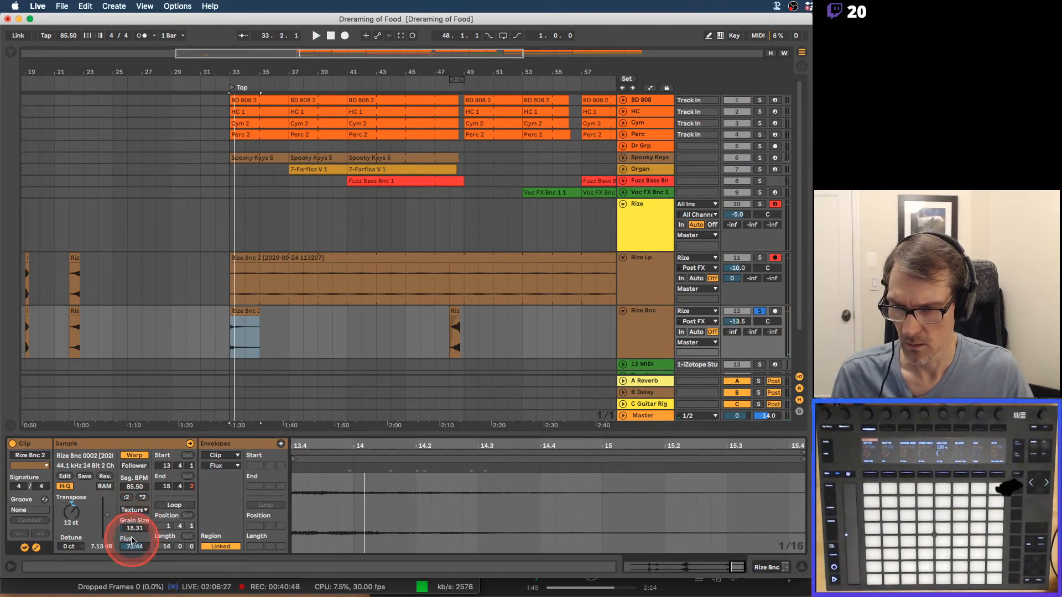
{"action": "left_click_drag", "start_coordinate": [135, 528], "coordinate": [161, 482]}
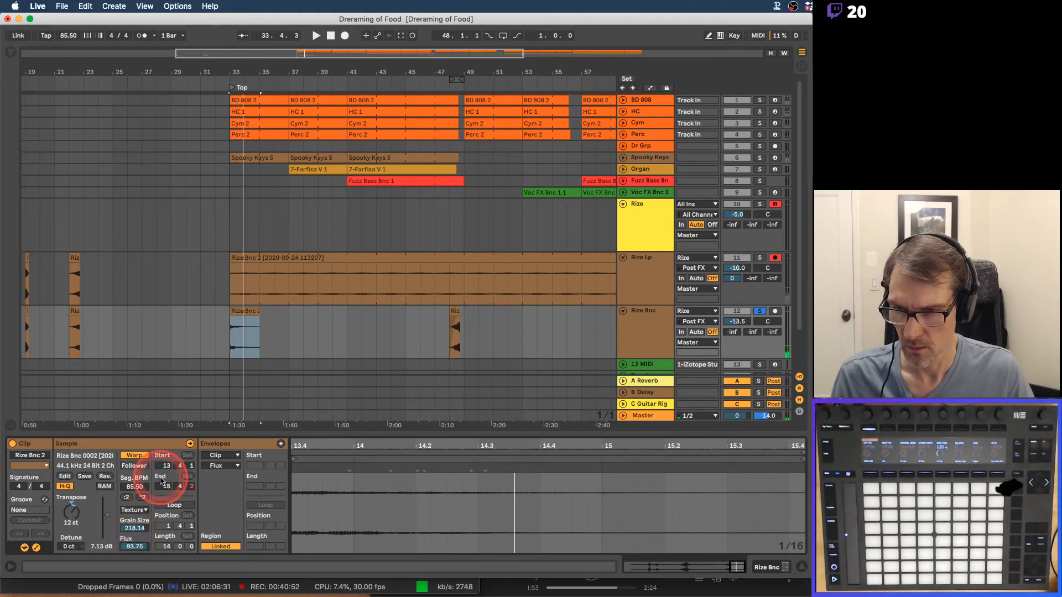
Duplicate the Rize Bnc track, then delete the bar 33 clip from the original and the bar 48 clip from the duplicate.
{"action": "left_click", "coordinate": [643, 314]}
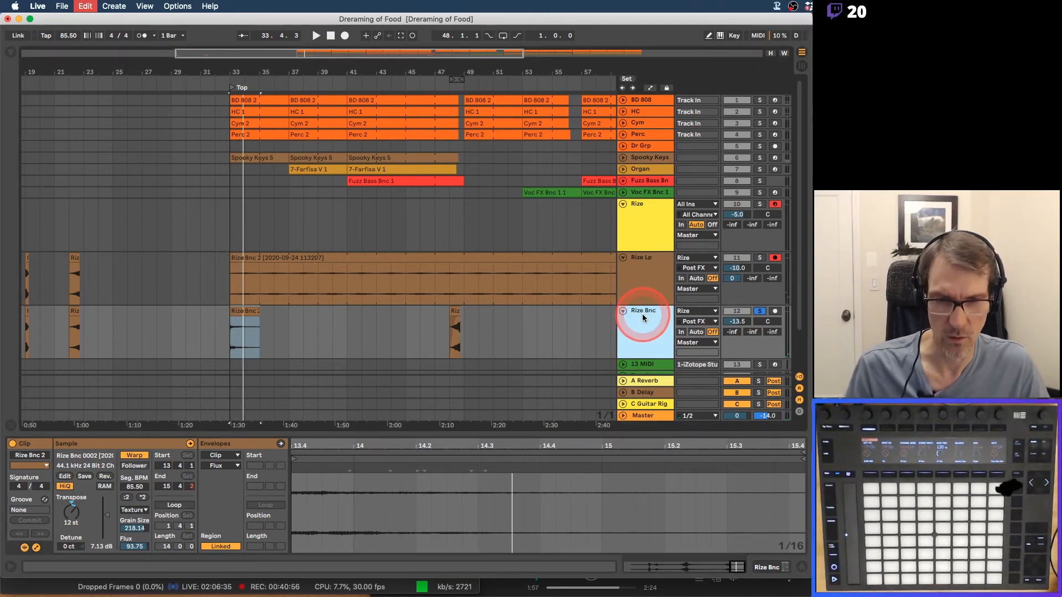
{"action": "key", "text": "super+d"}
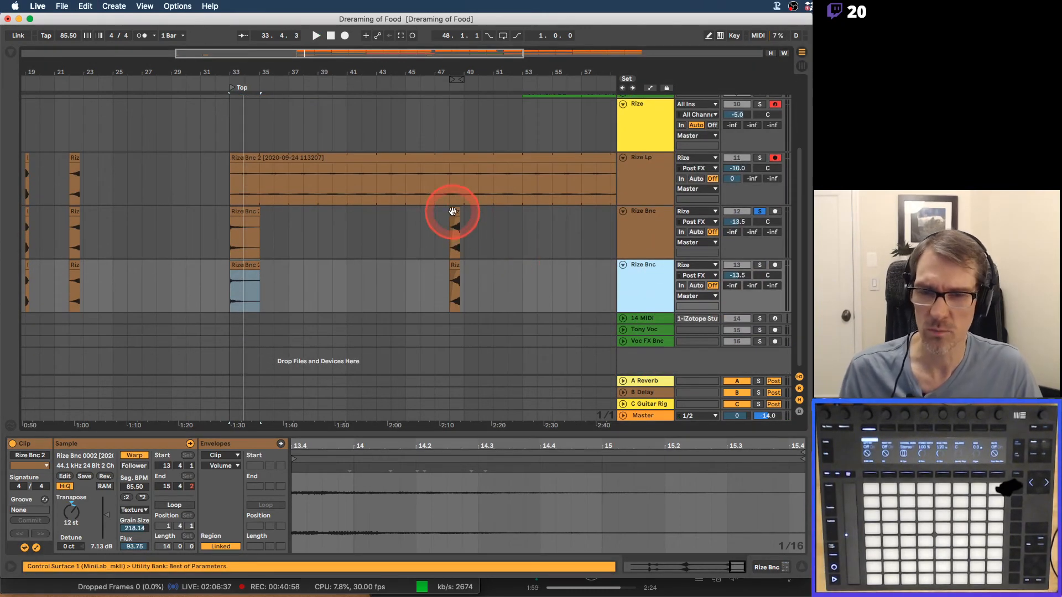
{"action": "left_click", "coordinate": [302, 243]}
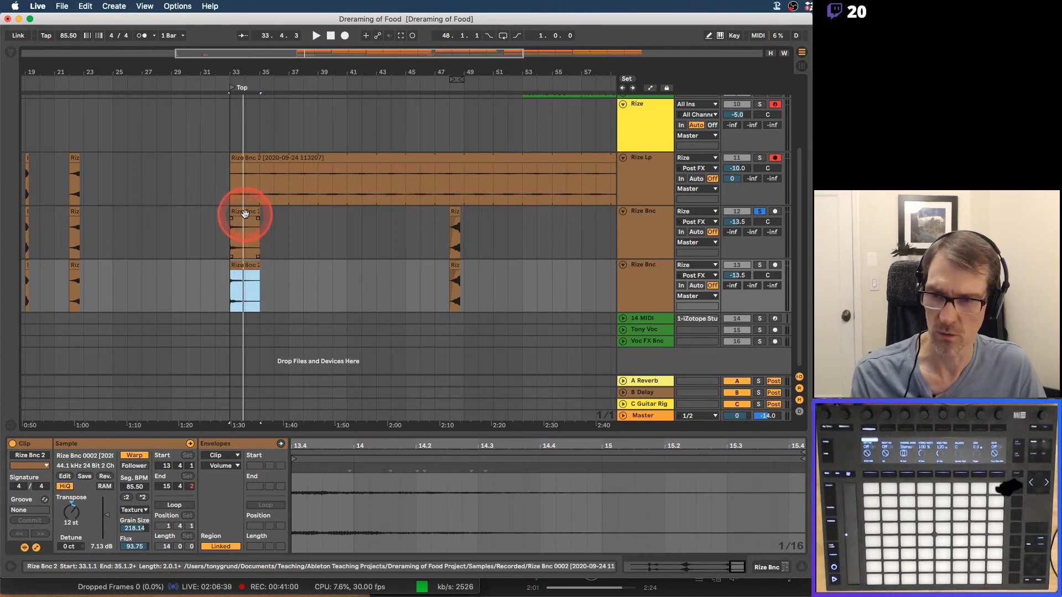
{"action": "left_click", "coordinate": [247, 211]}
{"action": "key", "text": "Delete"}
{"action": "left_click", "coordinate": [454, 211]}
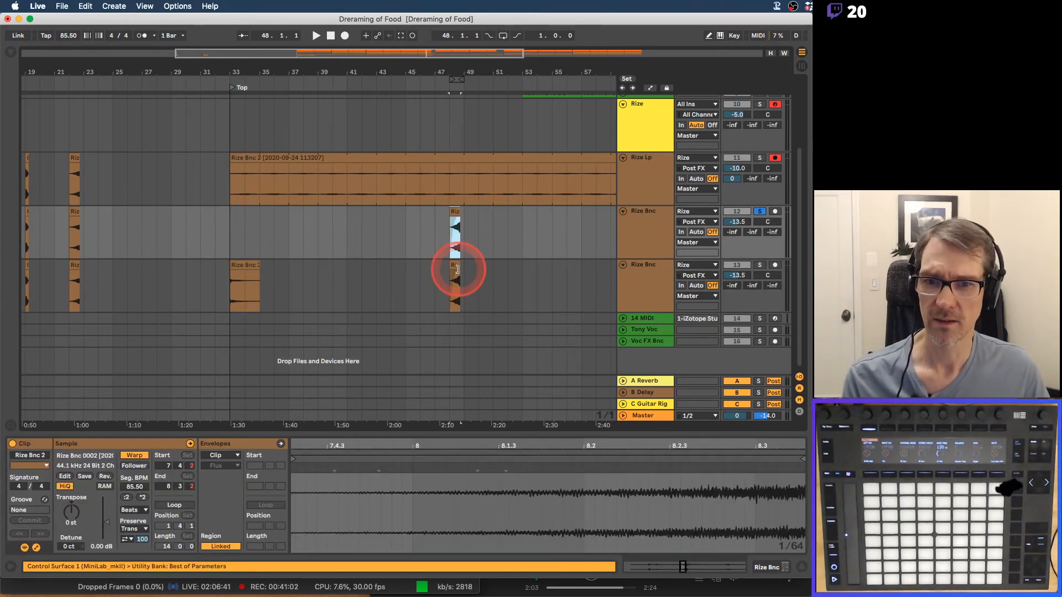
{"action": "left_click", "coordinate": [457, 270]}
{"action": "key", "text": "Delete"}
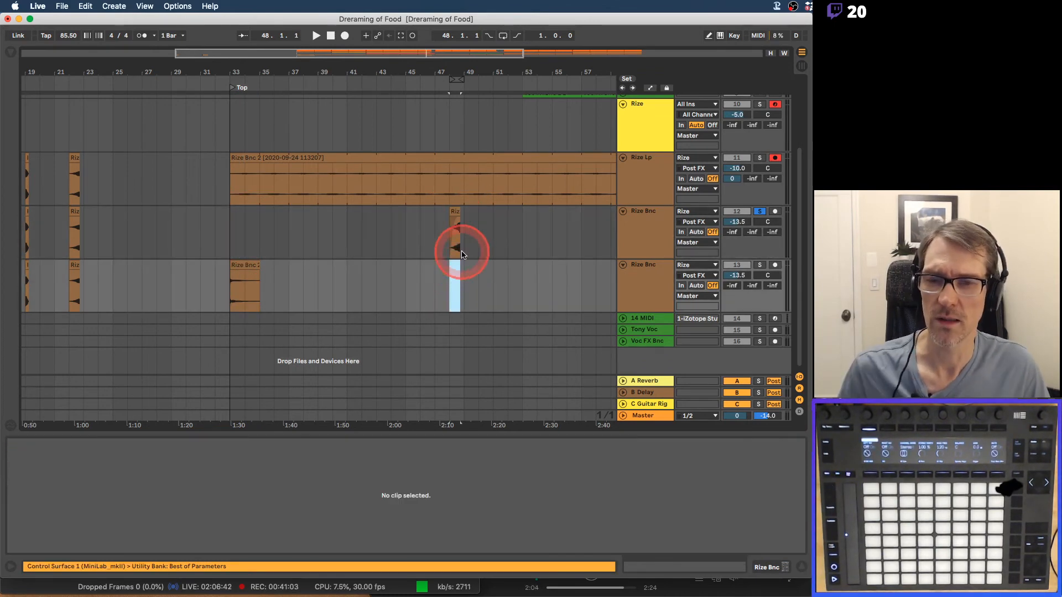
Play the full mix from bar 33, setting the duplicate Rize Bnc track's A Reverb send to 0 and adding a long fade-out to its bar 33 clip.
{"action": "left_click", "coordinate": [230, 222]}
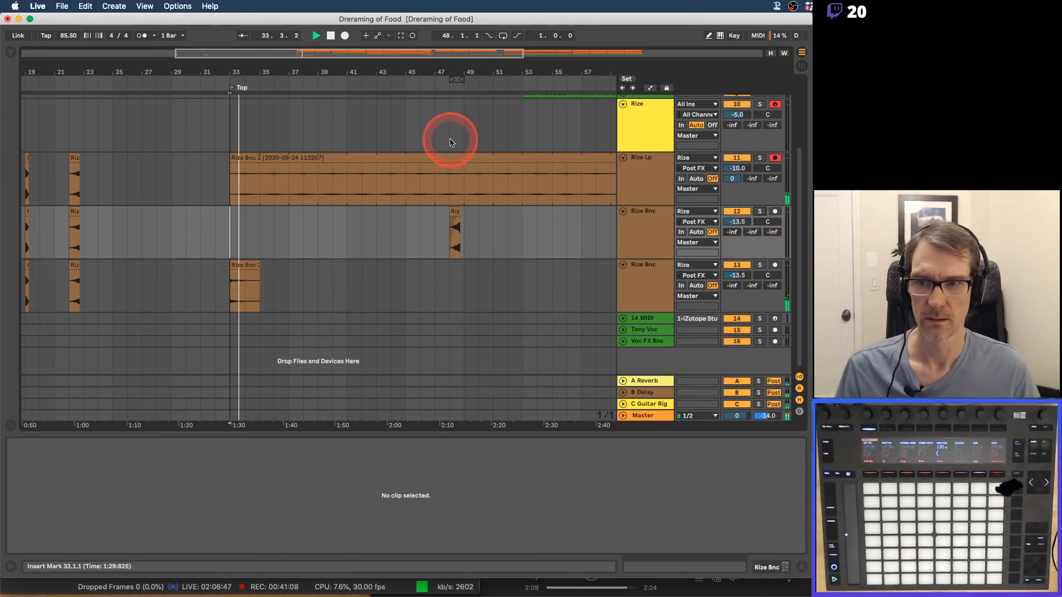
{"action": "left_click_drag", "start_coordinate": [268, 78], "coordinate": [268, 75]}
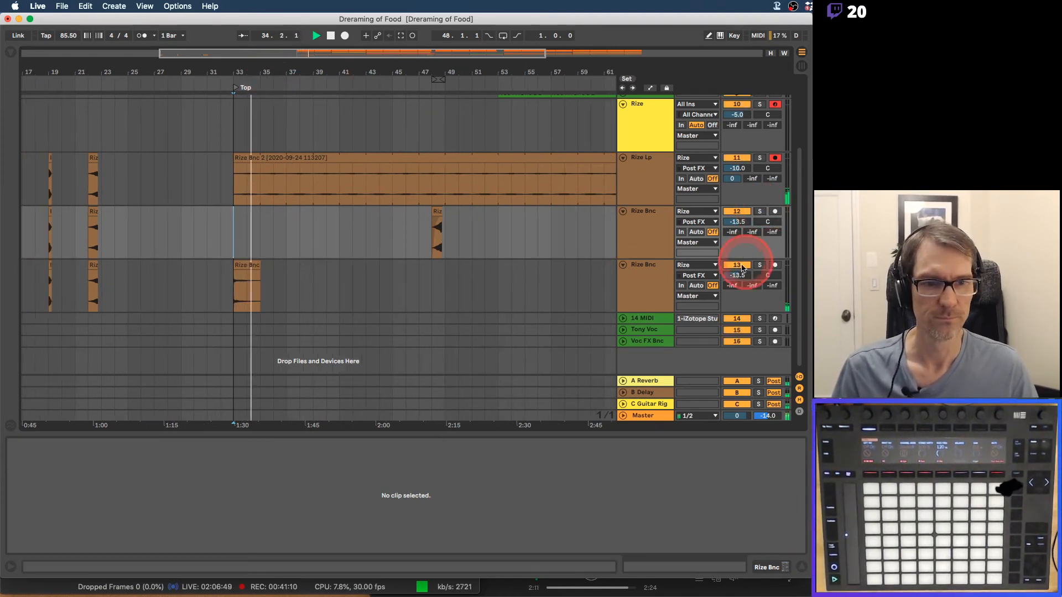
{"action": "left_click_drag", "start_coordinate": [732, 287], "coordinate": [731, 280]}
{"action": "left_click", "coordinate": [256, 281]}
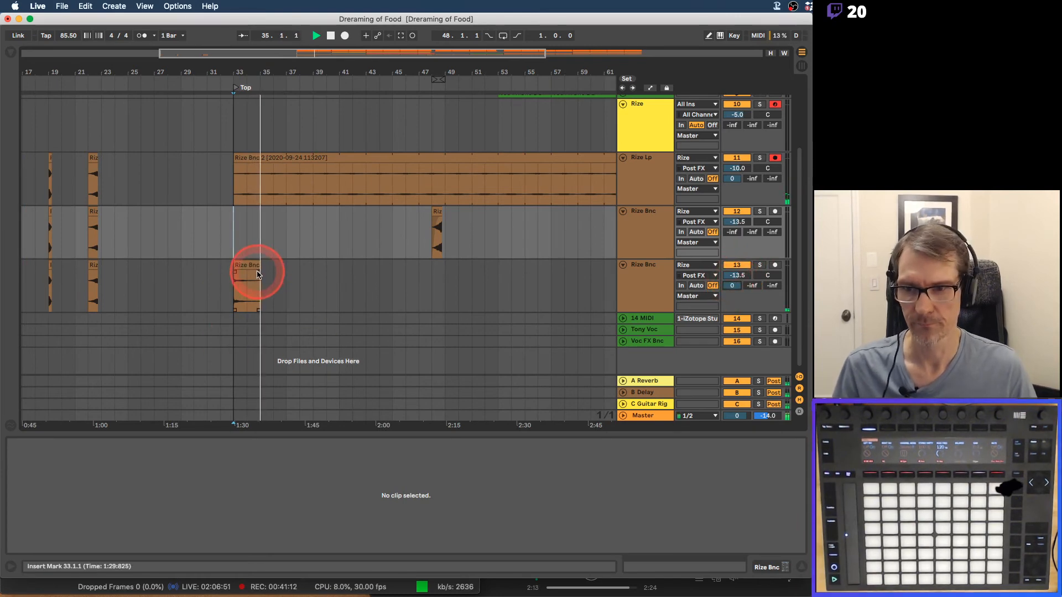
{"action": "left_click_drag", "start_coordinate": [257, 275], "coordinate": [249, 275]}
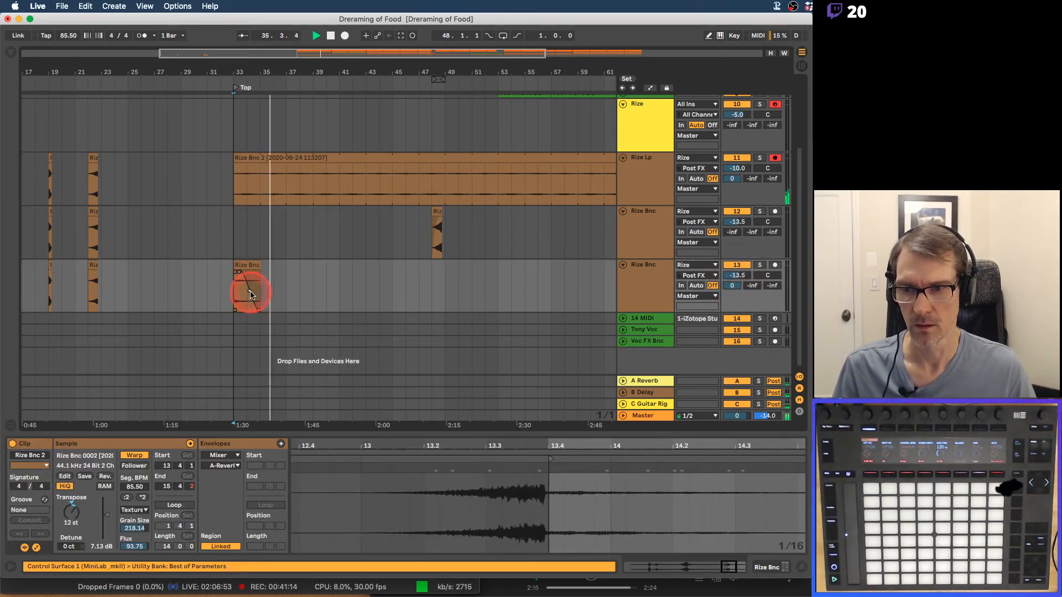
Copy the faded bar 33 clip to bars 41 and 49 on the duplicate Rize Bnc track.
{"action": "left_click_drag", "start_coordinate": [279, 85], "coordinate": [194, 173]}
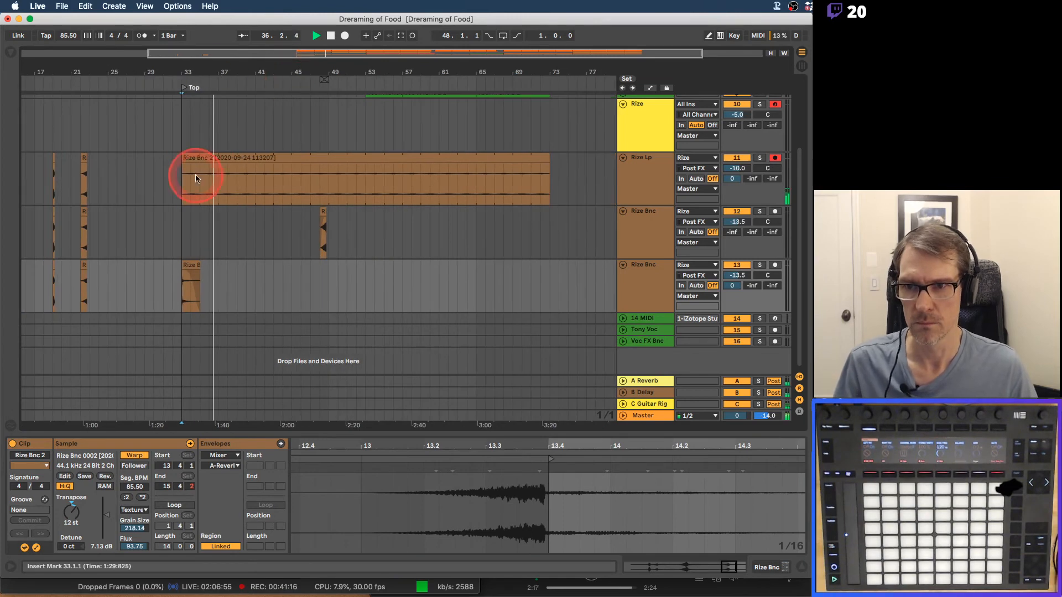
{"action": "left_click", "coordinate": [189, 266]}
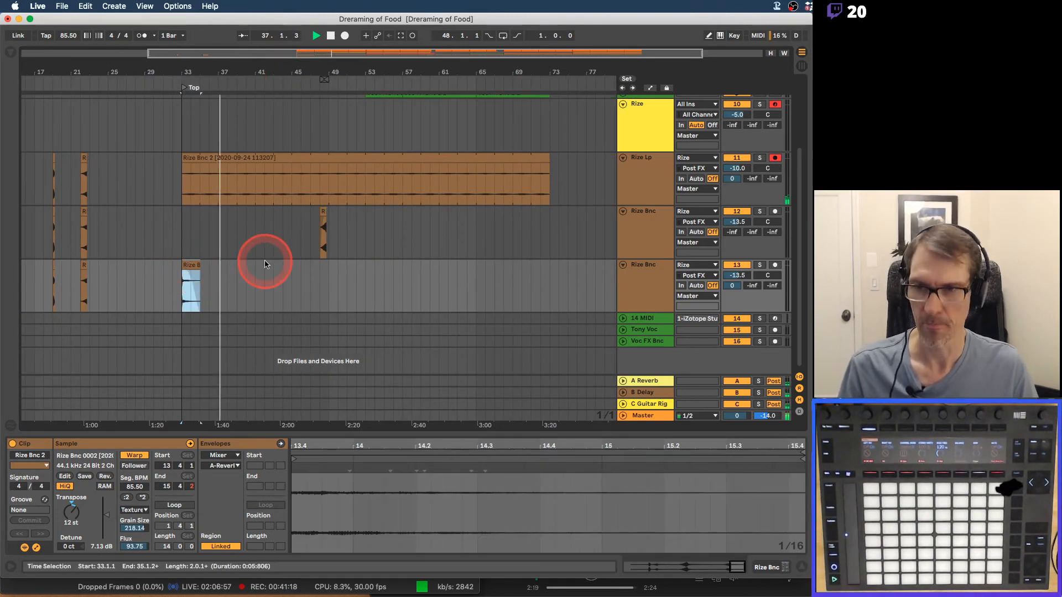
{"action": "scroll", "coordinate": [326, 252], "scroll_direction": "up", "scroll_amount": 5}
{"action": "scroll", "coordinate": [329, 254], "scroll_direction": "down", "scroll_amount": 5}
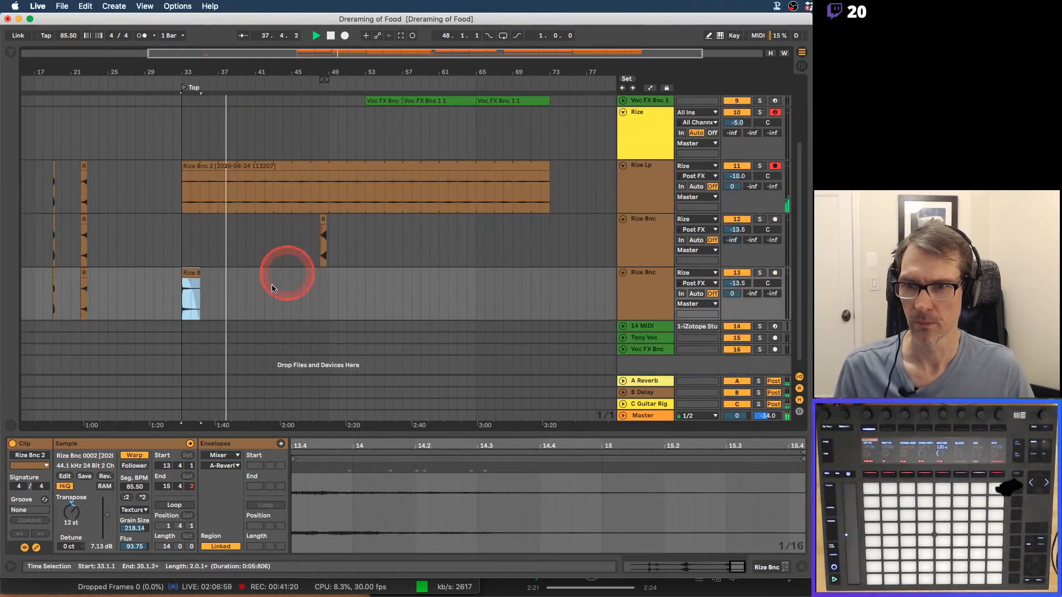
{"action": "left_click", "coordinate": [254, 293]}
{"action": "key", "text": "super+v"}
{"action": "scroll", "coordinate": [333, 275], "scroll_direction": "up", "scroll_amount": 3}
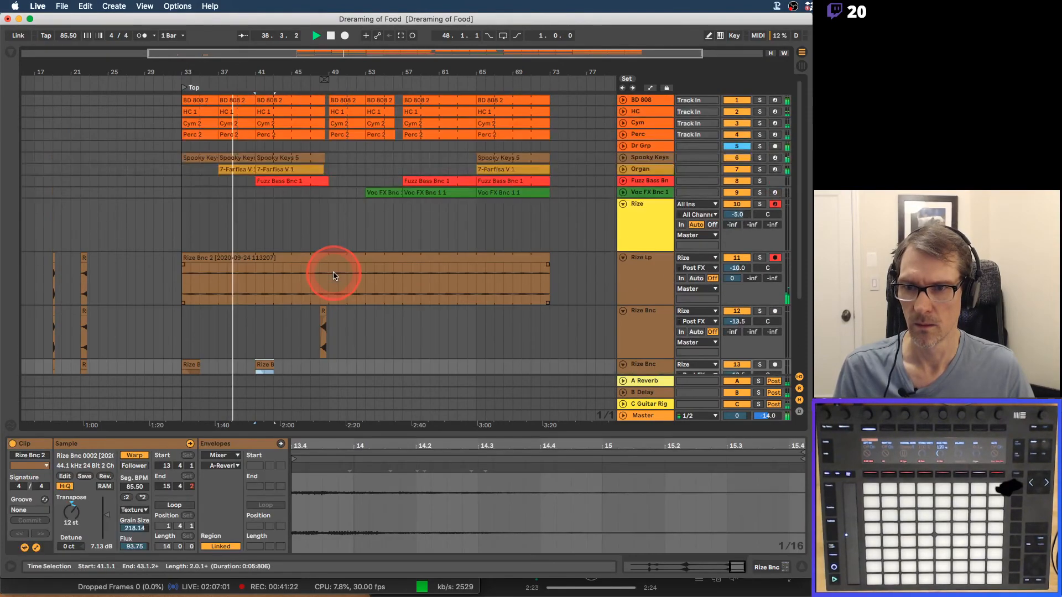
{"action": "scroll", "coordinate": [333, 274], "scroll_direction": "down", "scroll_amount": 3}
{"action": "left_click", "coordinate": [328, 304]}
{"action": "key", "text": "super+v"}
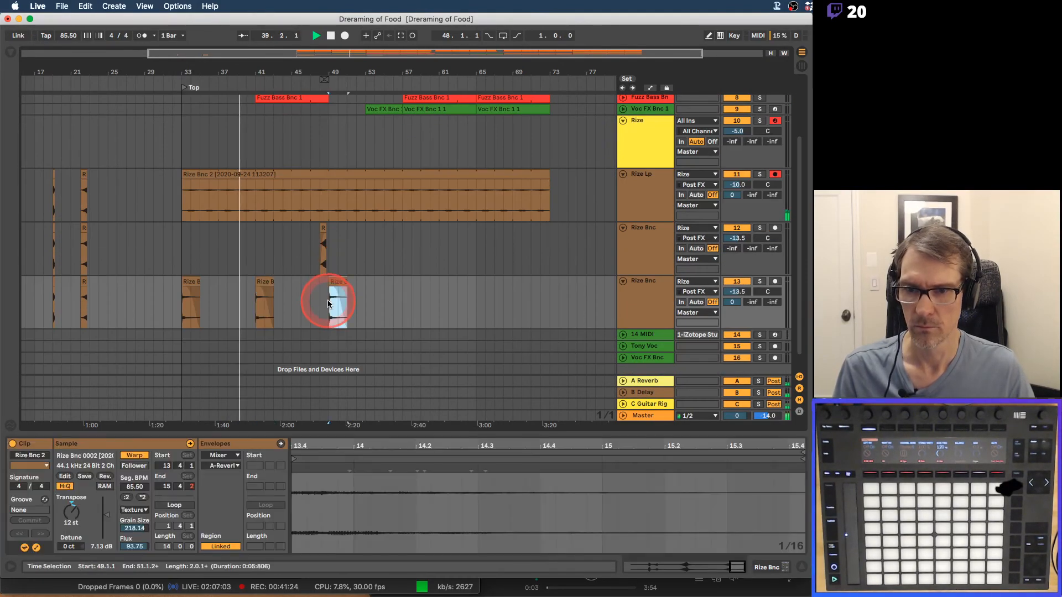
Paste further copies of the faded clip at bars 57 and 65 on the same track.
{"action": "scroll", "coordinate": [376, 293], "scroll_direction": "up", "scroll_amount": 3}
{"action": "scroll", "coordinate": [379, 289], "scroll_direction": "down", "scroll_amount": 2}
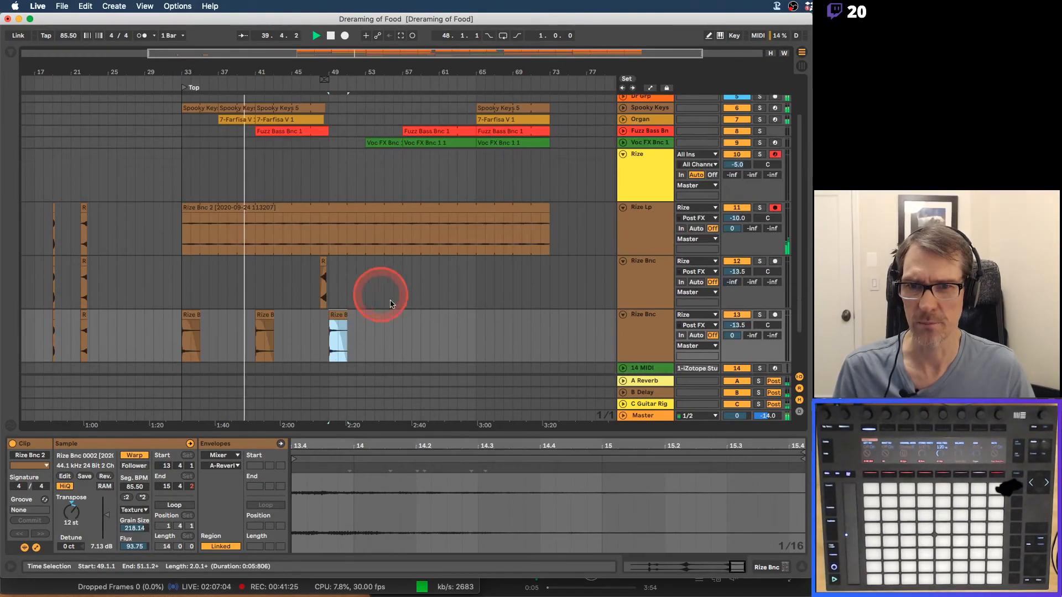
{"action": "left_click", "coordinate": [403, 331]}
{"action": "key", "text": "super+v"}
{"action": "left_click", "coordinate": [477, 331]}
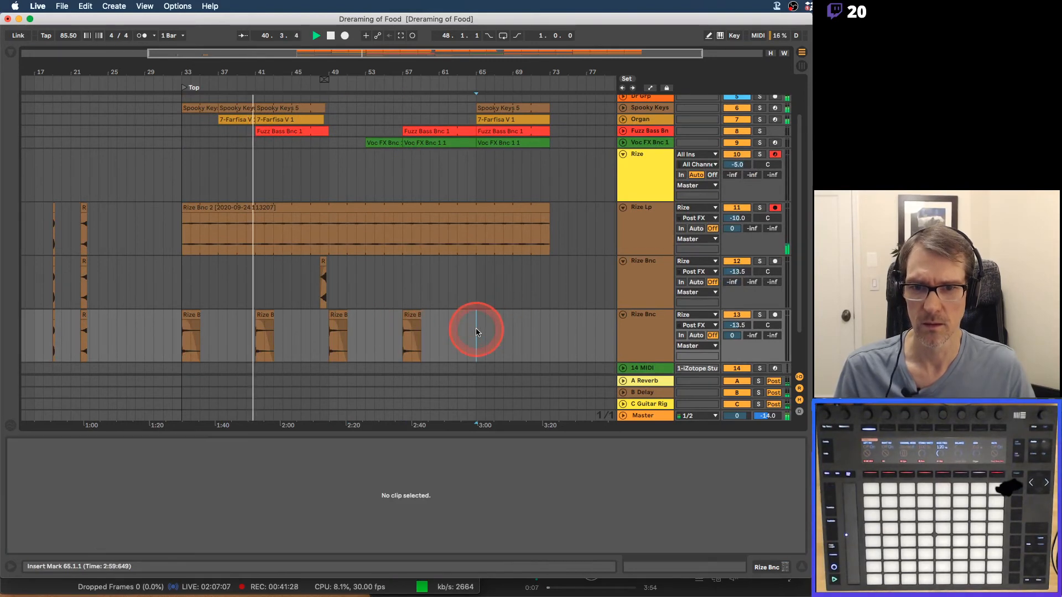
{"action": "key", "text": "super+v"}
{"action": "scroll", "coordinate": [435, 209], "scroll_direction": "up", "scroll_amount": 3}
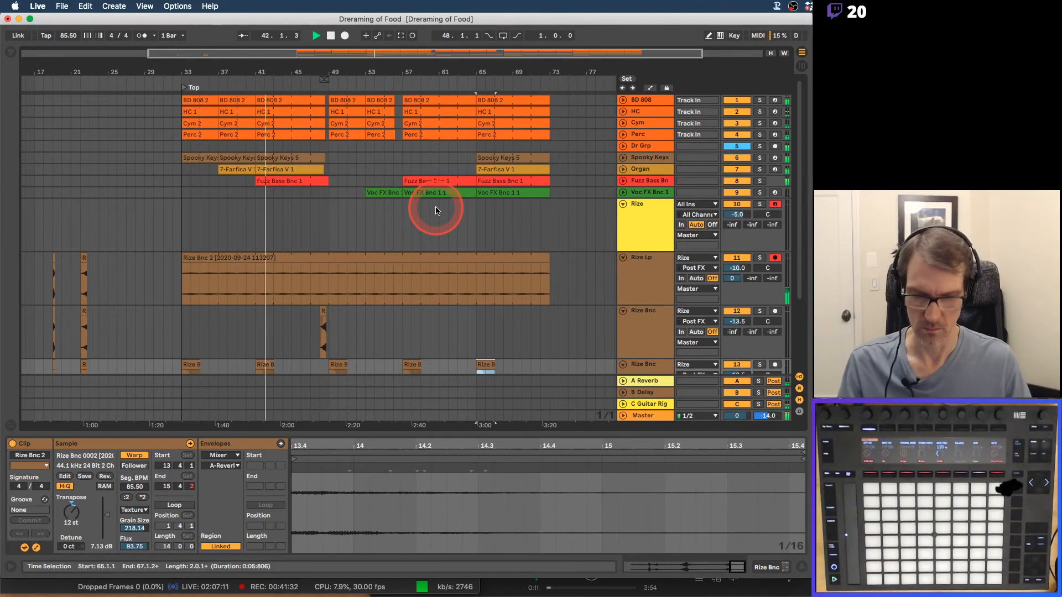
{"action": "scroll", "coordinate": [425, 211], "scroll_direction": "down", "scroll_amount": 3}
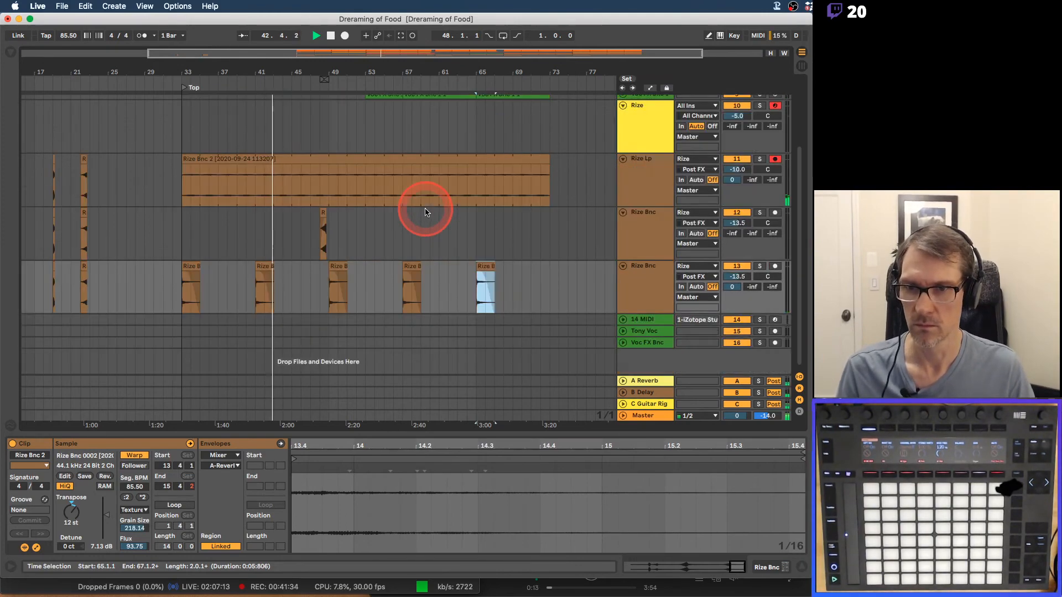
Copy the bar 48 riser clip to 55.2.1 on the original Rize Bnc track and extend its start back to bar 55.
{"action": "scroll", "coordinate": [426, 212], "scroll_direction": "up", "scroll_amount": 3}
{"action": "left_click_drag", "start_coordinate": [329, 71], "coordinate": [329, 68]}
{"action": "left_click", "coordinate": [303, 311]}
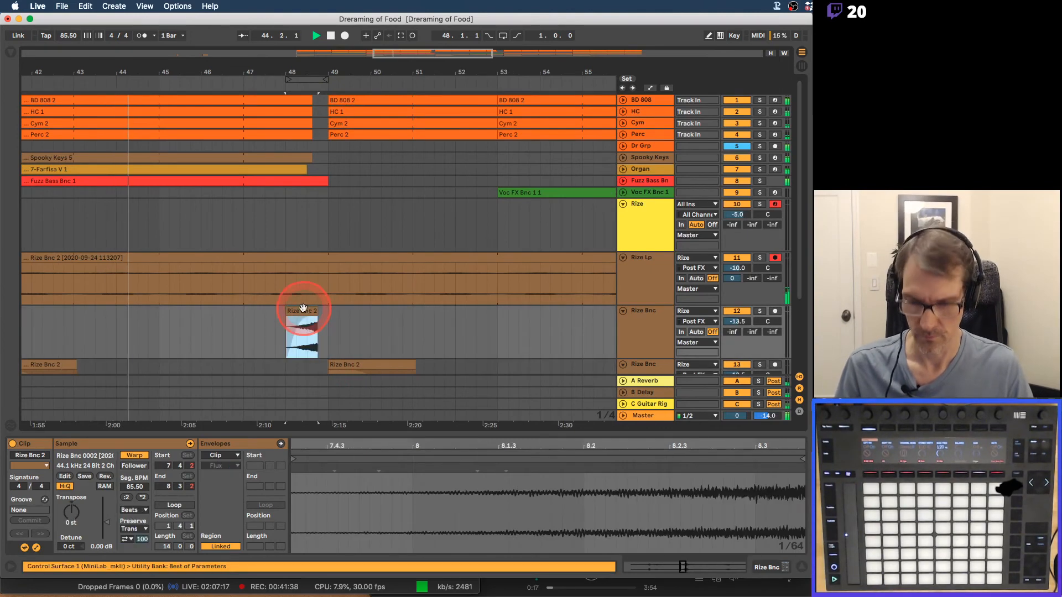
{"action": "scroll", "coordinate": [429, 299], "scroll_direction": "right", "scroll_amount": 3}
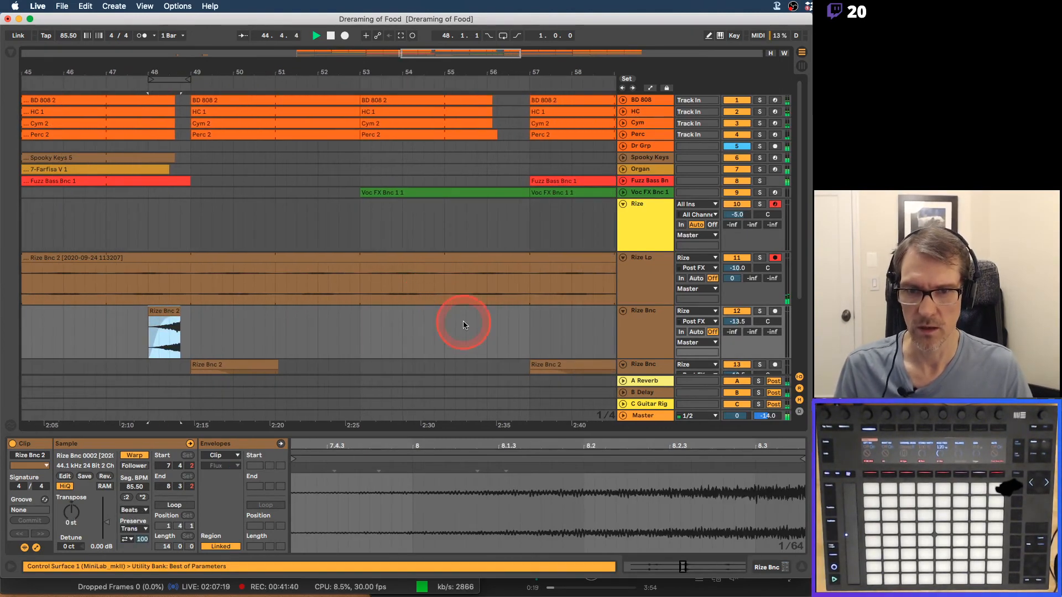
{"action": "left_click", "coordinate": [455, 334]}
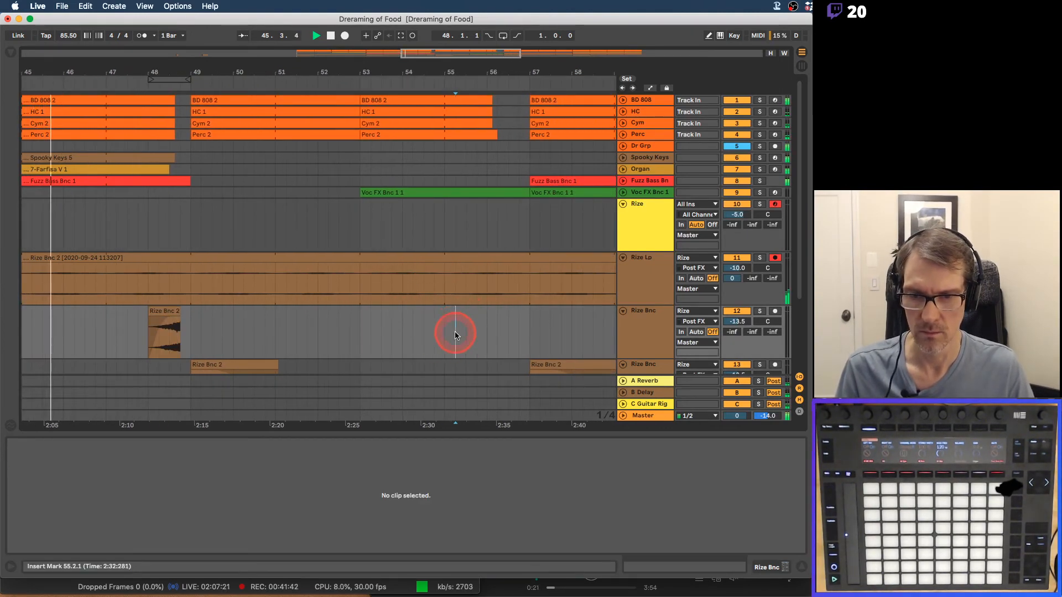
{"action": "key", "text": "super+v"}
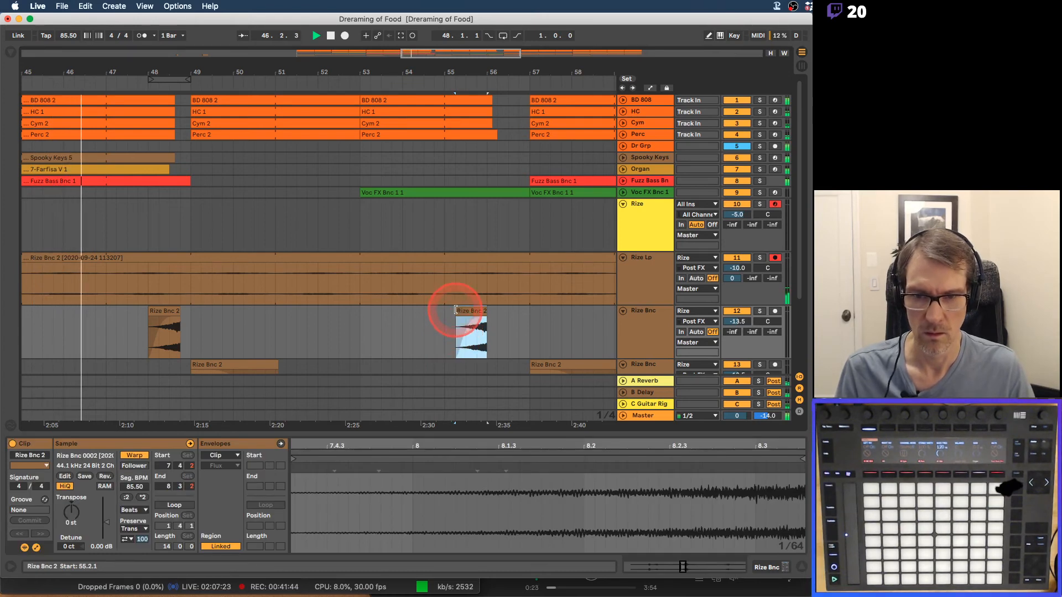
{"action": "left_click_drag", "start_coordinate": [457, 311], "coordinate": [448, 312]}
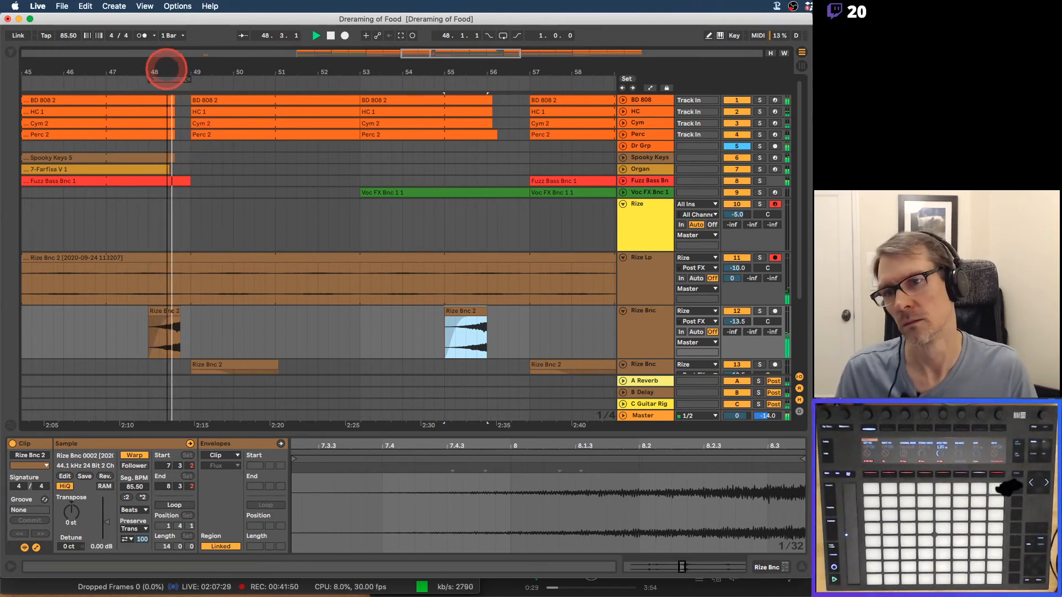
Fold the Rize Lp track and both Rize Bnc tracks in the arrangement.
{"action": "left_click_drag", "start_coordinate": [166, 64], "coordinate": [218, 69]}
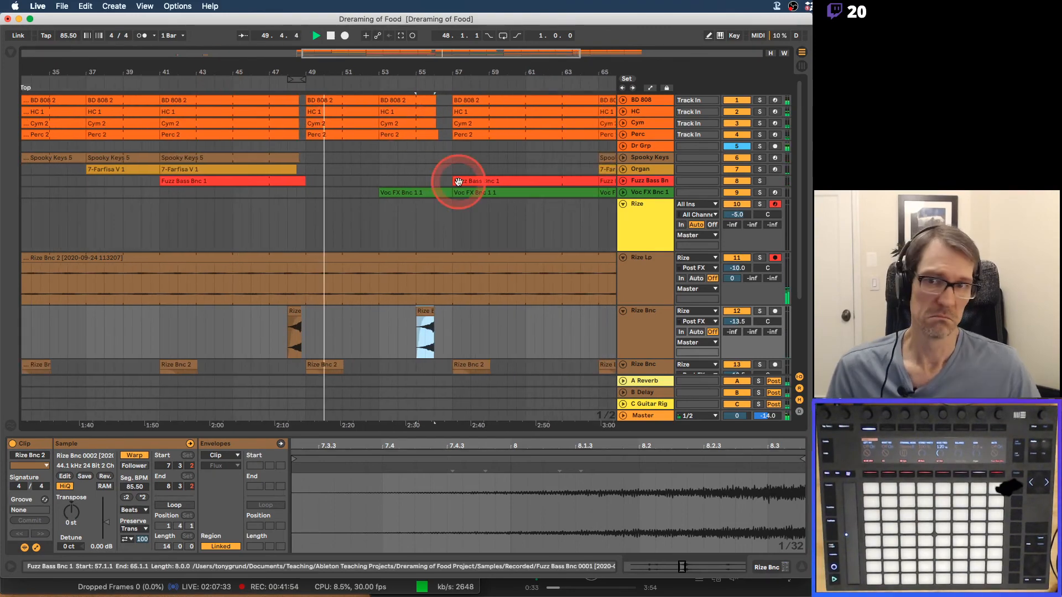
{"action": "scroll", "coordinate": [458, 185], "scroll_direction": "down", "scroll_amount": 3}
{"action": "left_click", "coordinate": [623, 187]}
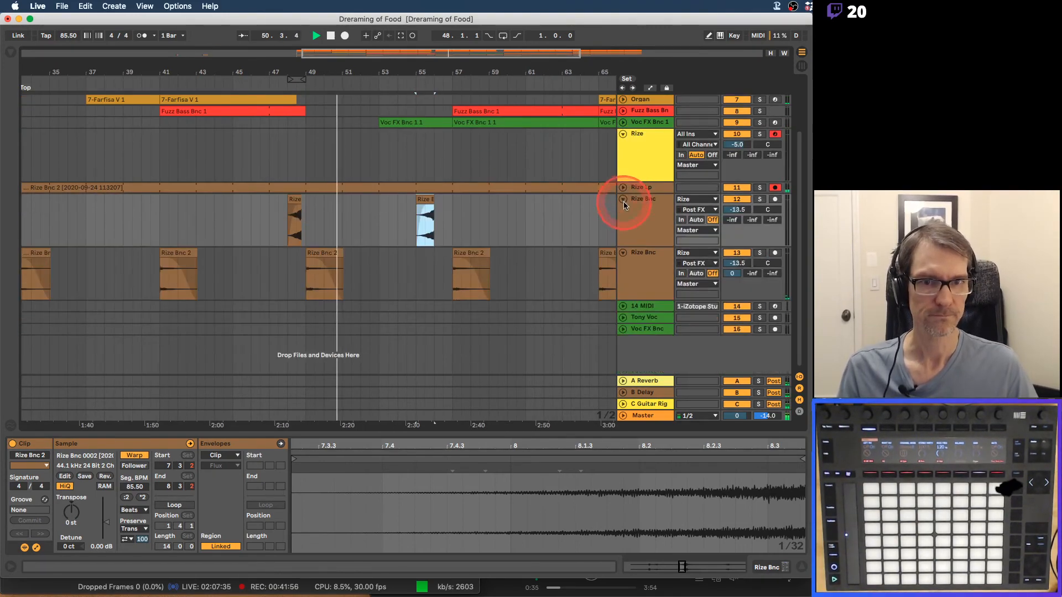
{"action": "left_click", "coordinate": [624, 200]}
{"action": "left_click", "coordinate": [623, 207]}
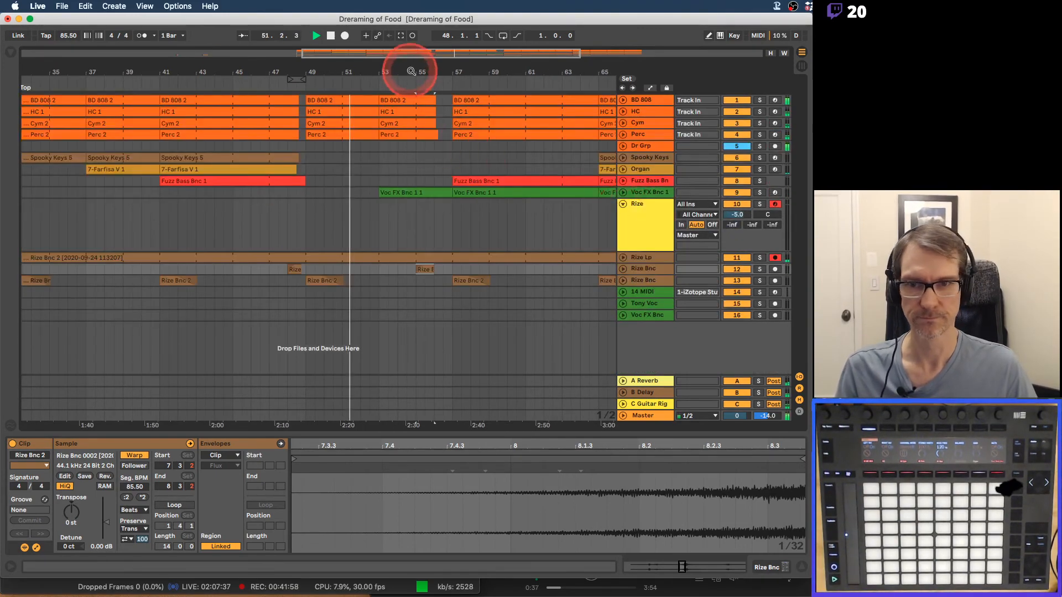
{"action": "left_click_drag", "start_coordinate": [408, 66], "coordinate": [489, 72]}
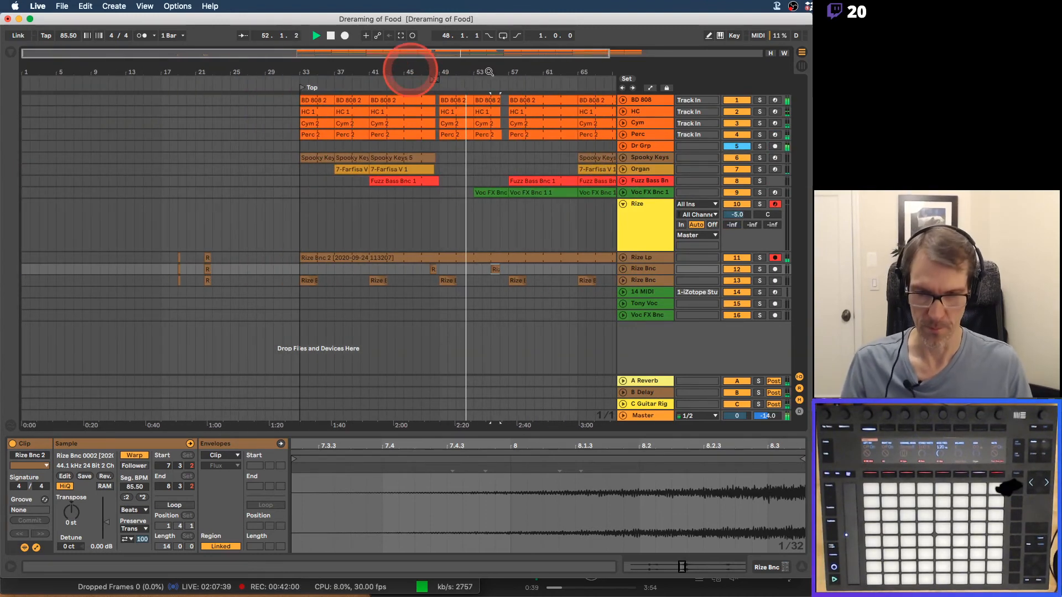
Unfold the Voc FX Bnc 1 track and open the notes of its clip at bar 53.
{"action": "left_click", "coordinate": [489, 187]}
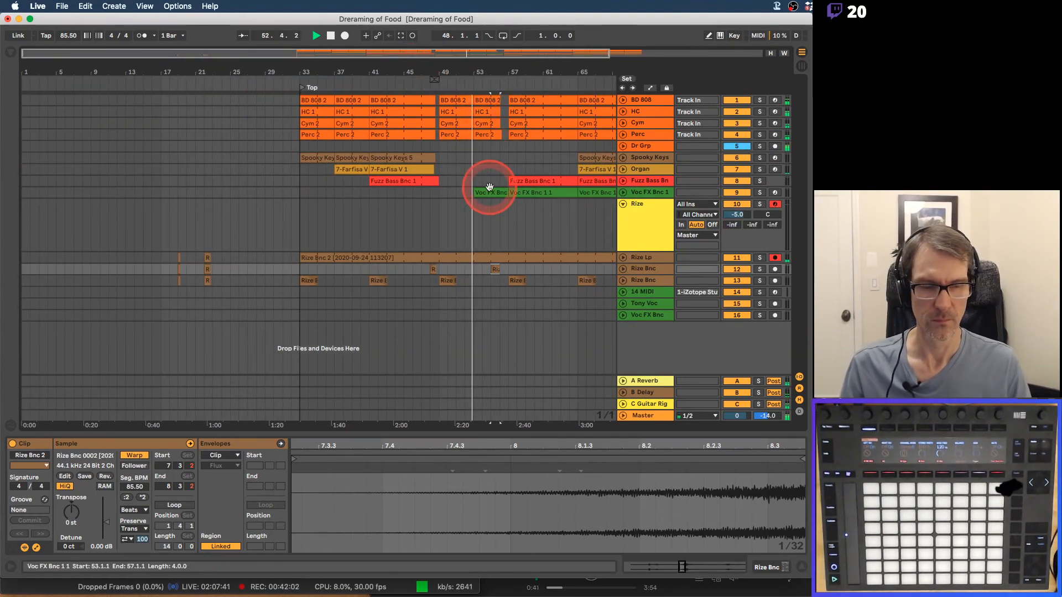
{"action": "left_click", "coordinate": [516, 218]}
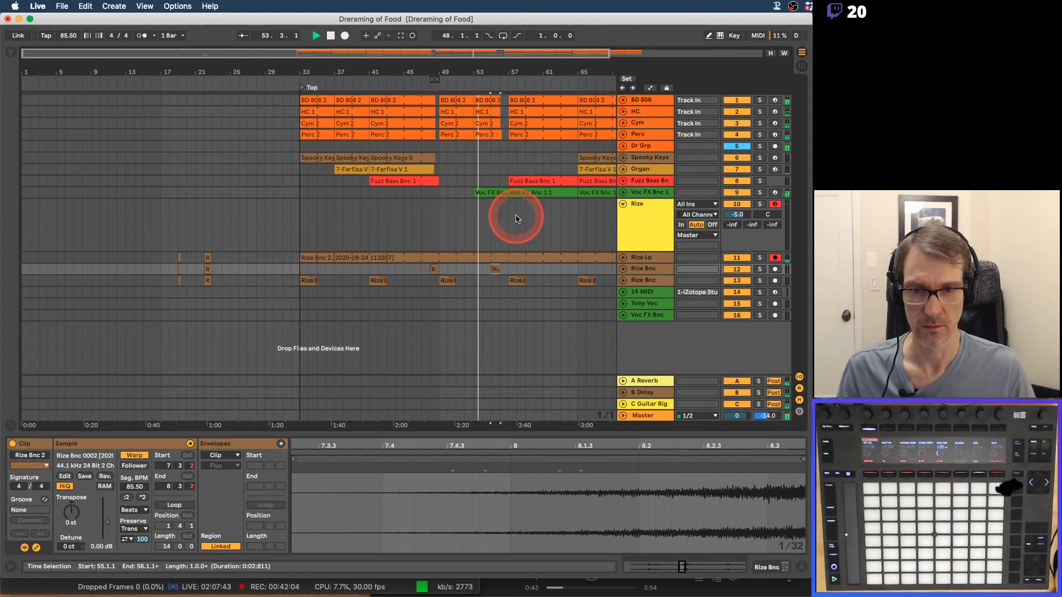
{"action": "left_click", "coordinate": [625, 194]}
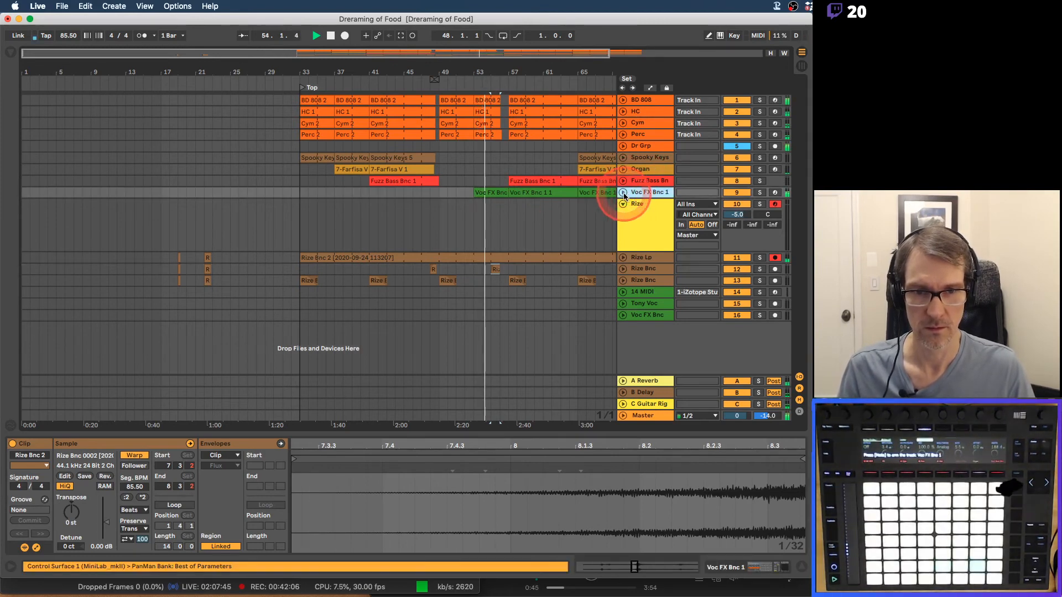
{"action": "left_click", "coordinate": [623, 192]}
{"action": "left_click", "coordinate": [497, 79]}
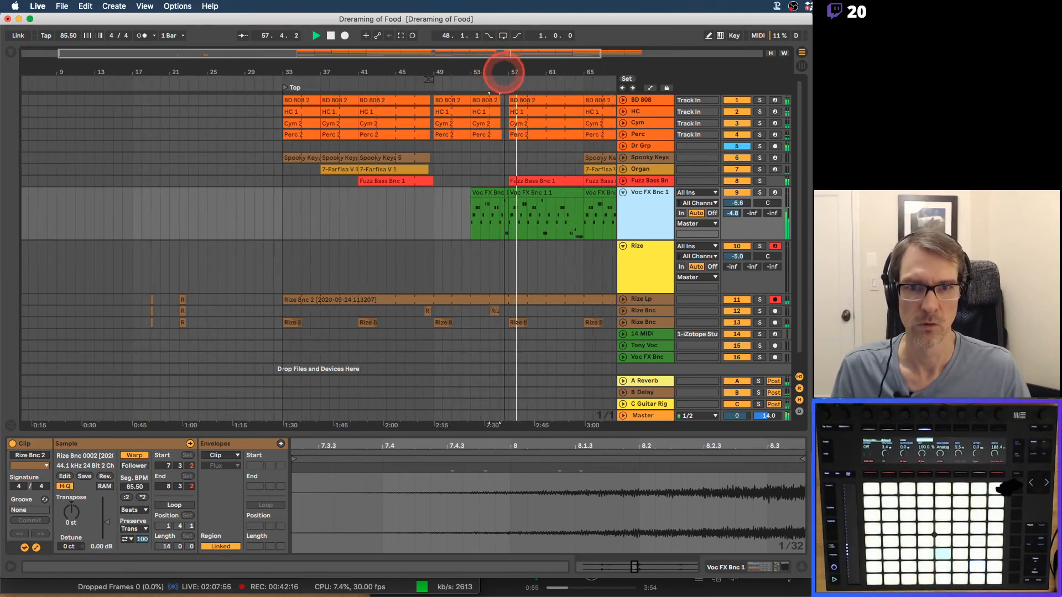
{"action": "left_click_drag", "start_coordinate": [502, 67], "coordinate": [490, 173]}
{"action": "left_click", "coordinate": [499, 191]}
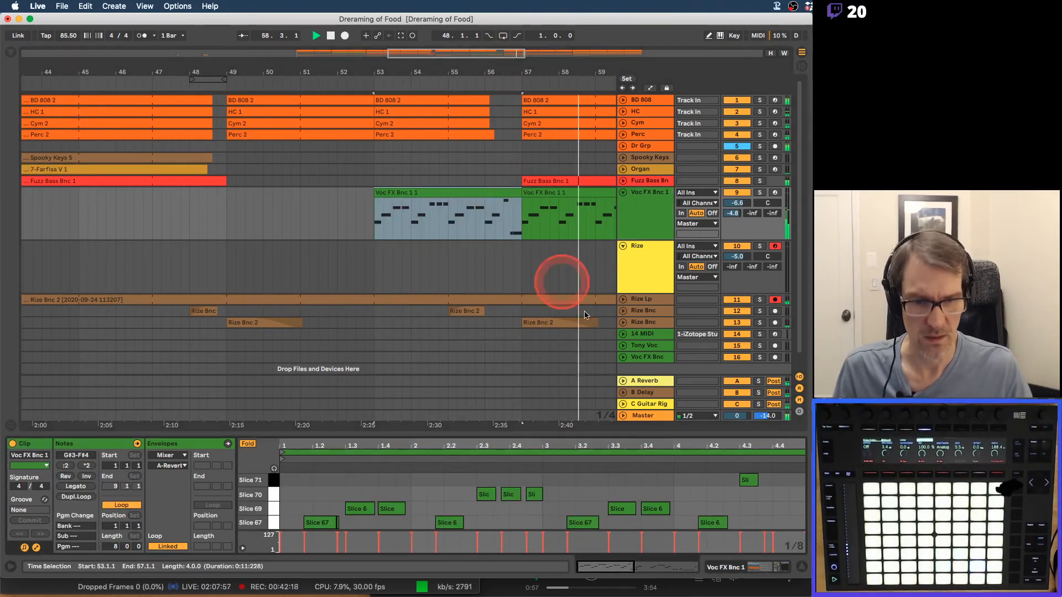
Extend the start of the long Slice 62 note before bar 5 back to 4.3.4, replacing the short note before it.
{"action": "left_click_drag", "start_coordinate": [680, 447], "coordinate": [680, 444]}
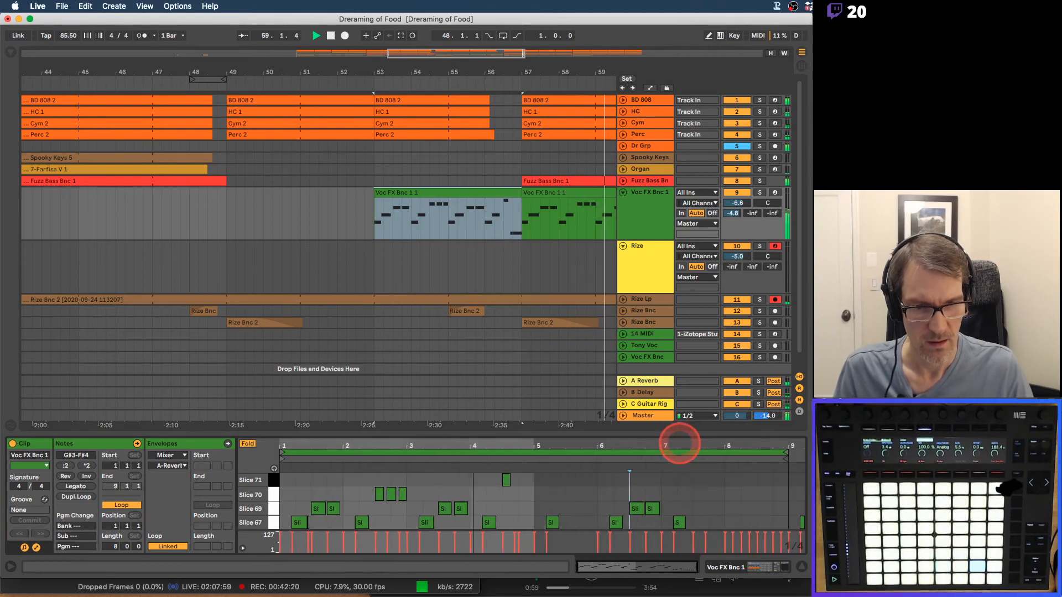
{"action": "scroll", "coordinate": [642, 491], "scroll_direction": "down", "scroll_amount": 4}
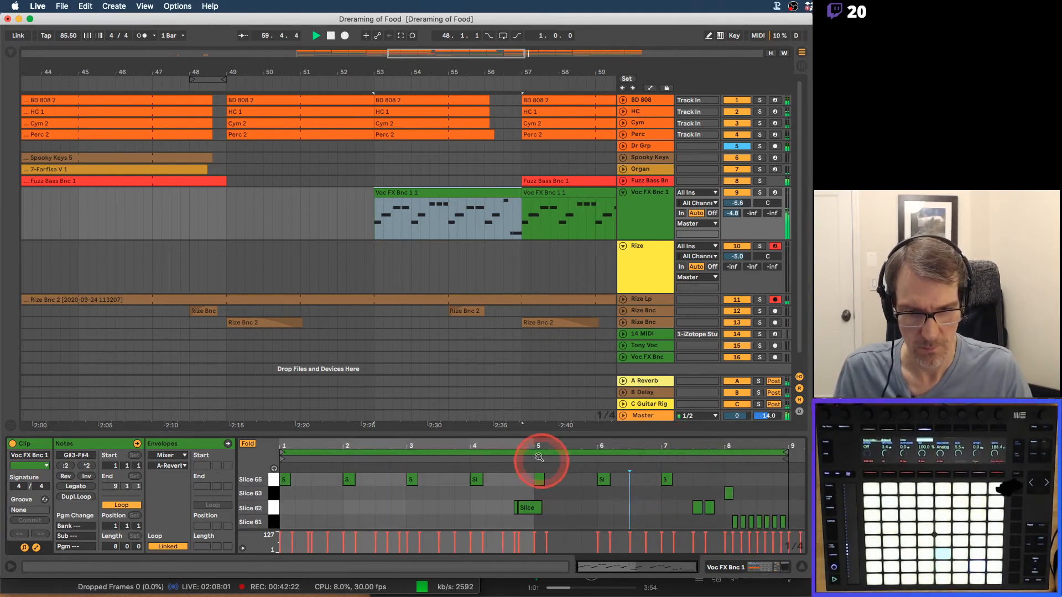
{"action": "left_click_drag", "start_coordinate": [522, 446], "coordinate": [522, 444]}
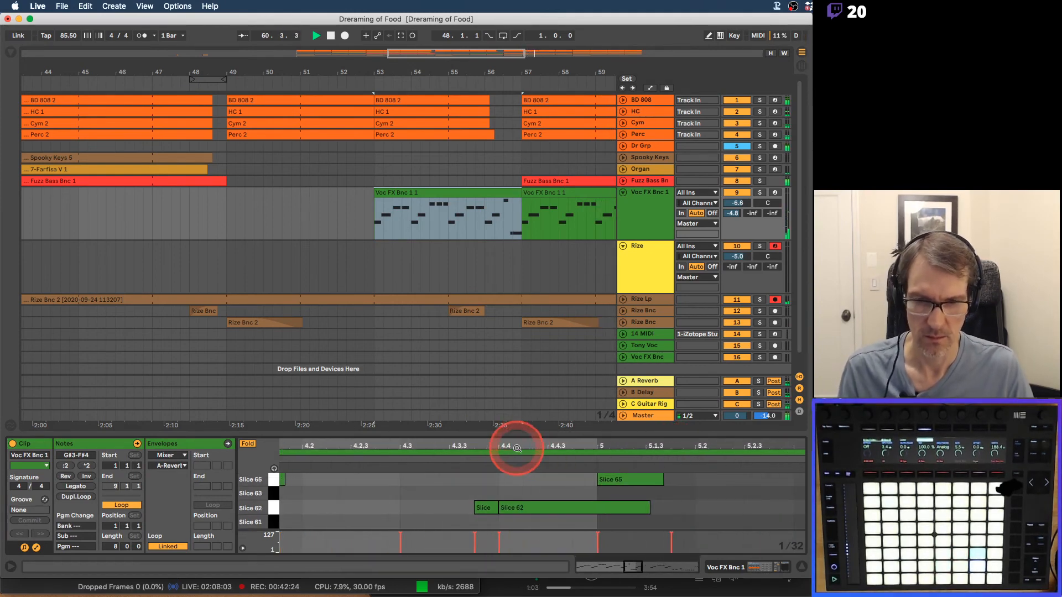
{"action": "left_click_drag", "start_coordinate": [501, 506], "coordinate": [467, 505]}
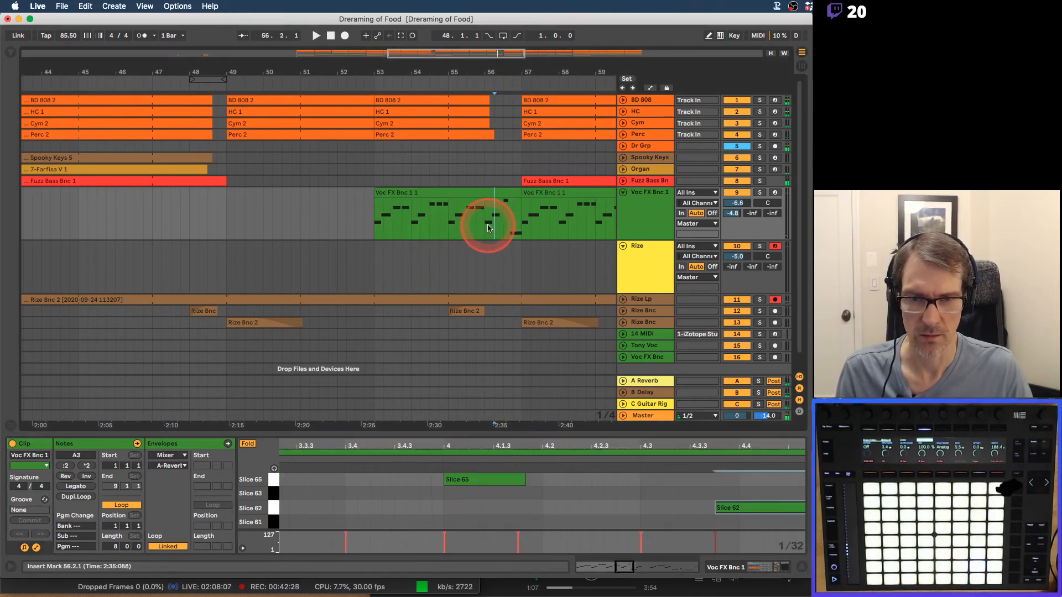
Audition from 56.1.1 with the metronome on and extend the end of the Slice 65 note at 4.1.1 slightly past 4.1.4.
{"action": "left_click", "coordinate": [484, 228]}
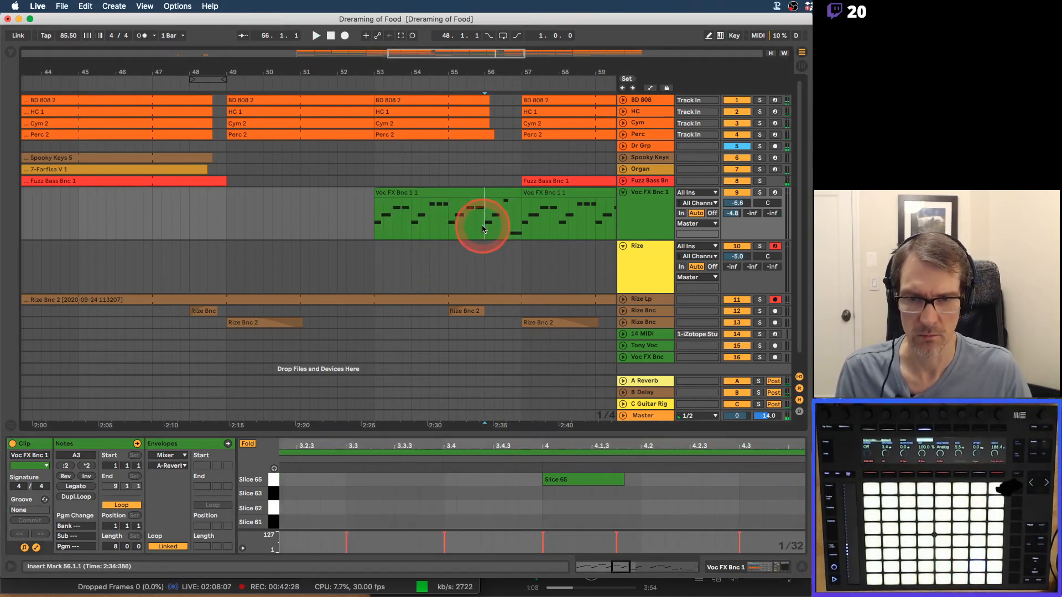
{"action": "left_click", "coordinate": [142, 35]}
{"action": "key", "text": "space"}
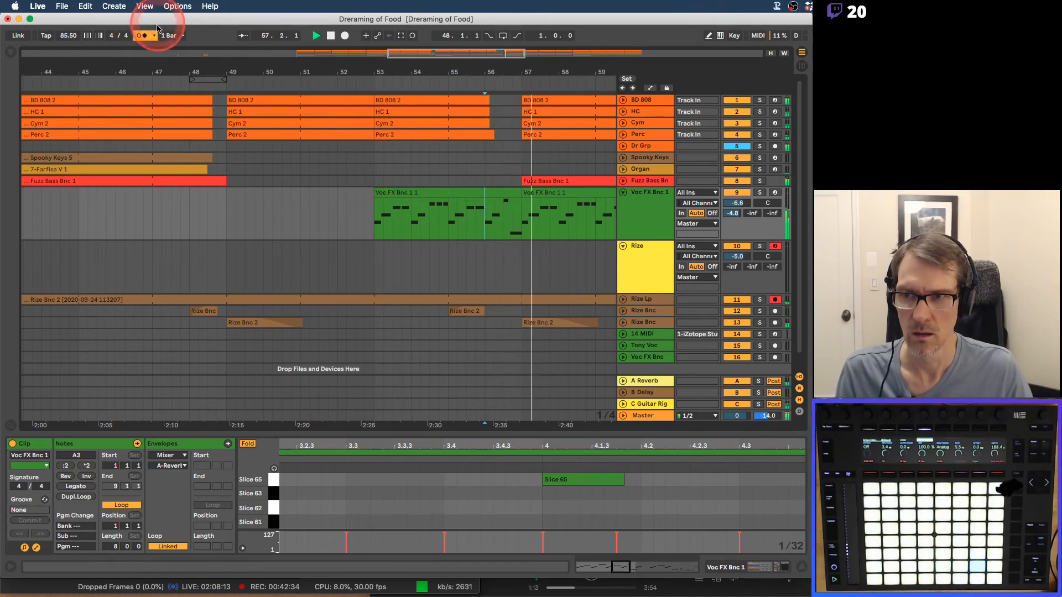
{"action": "key", "text": "space"}
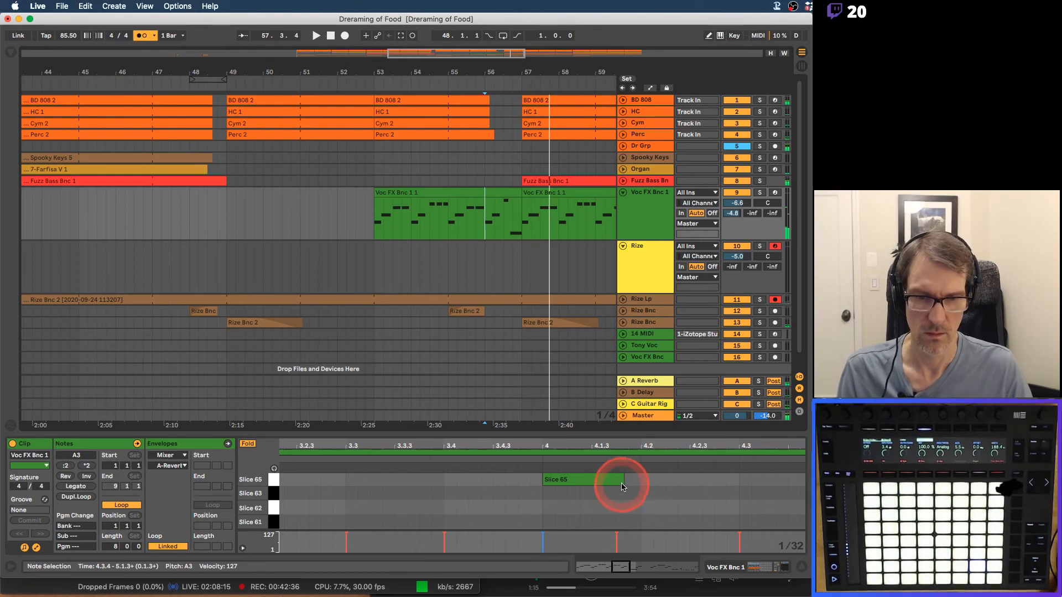
{"action": "key", "text": "space"}
{"action": "key", "text": "space"}
{"action": "left_click_drag", "start_coordinate": [624, 480], "coordinate": [627, 480]}
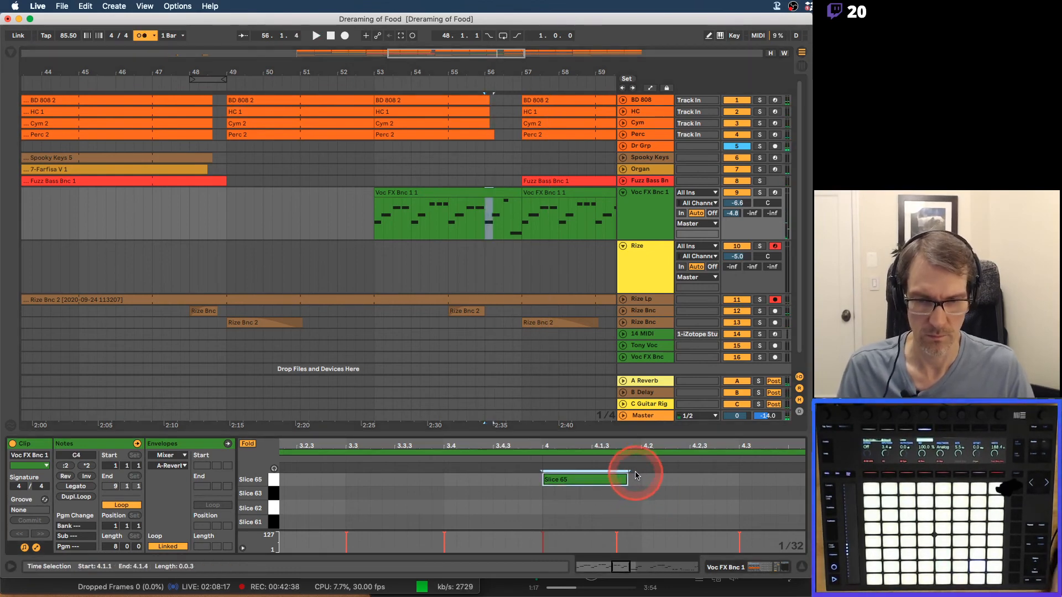
Shorten the Slice 62 note, place a copy at 4.4.3, and trim the copy to end at bar 5.
{"action": "key", "text": "space"}
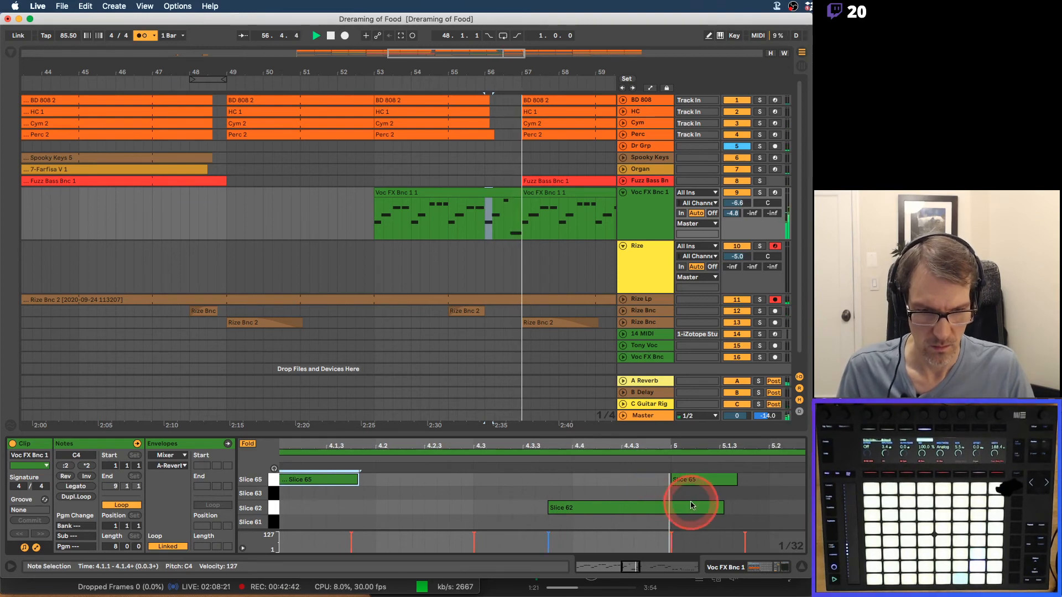
{"action": "key", "text": "space"}
{"action": "left_click_drag", "start_coordinate": [722, 505], "coordinate": [664, 509]}
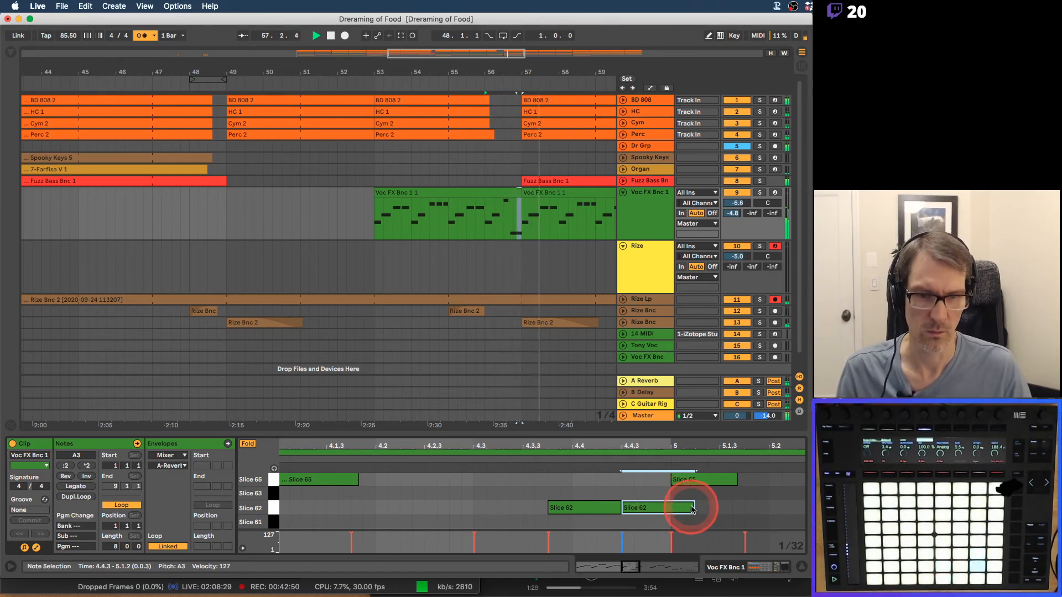
{"action": "left_click_drag", "start_coordinate": [693, 508], "coordinate": [669, 508]}
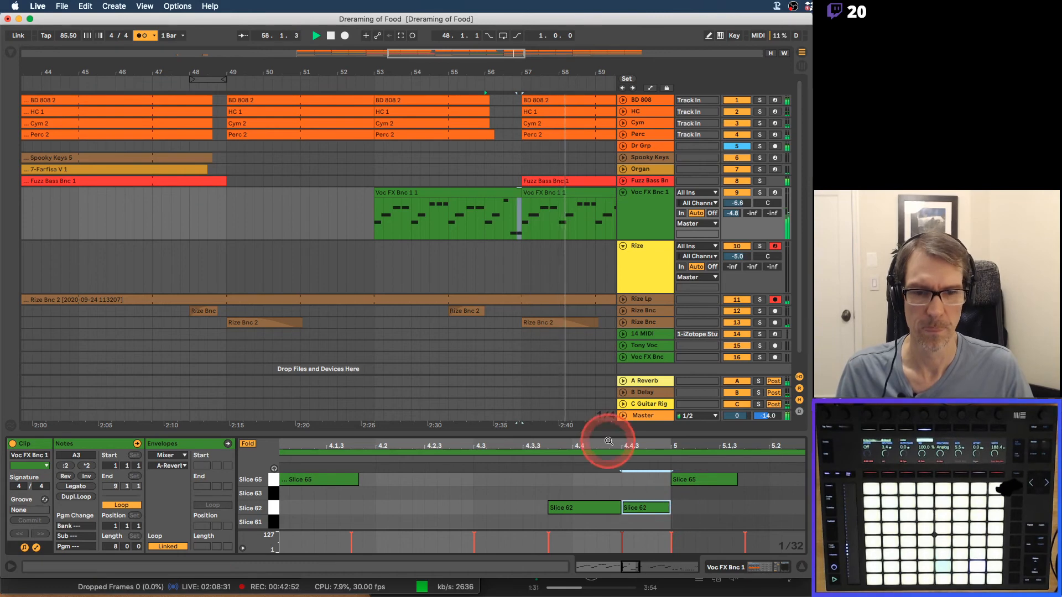
Turn off the metronome.
{"action": "left_click_drag", "start_coordinate": [493, 52], "coordinate": [406, 81]}
{"action": "left_click", "coordinate": [138, 37]}
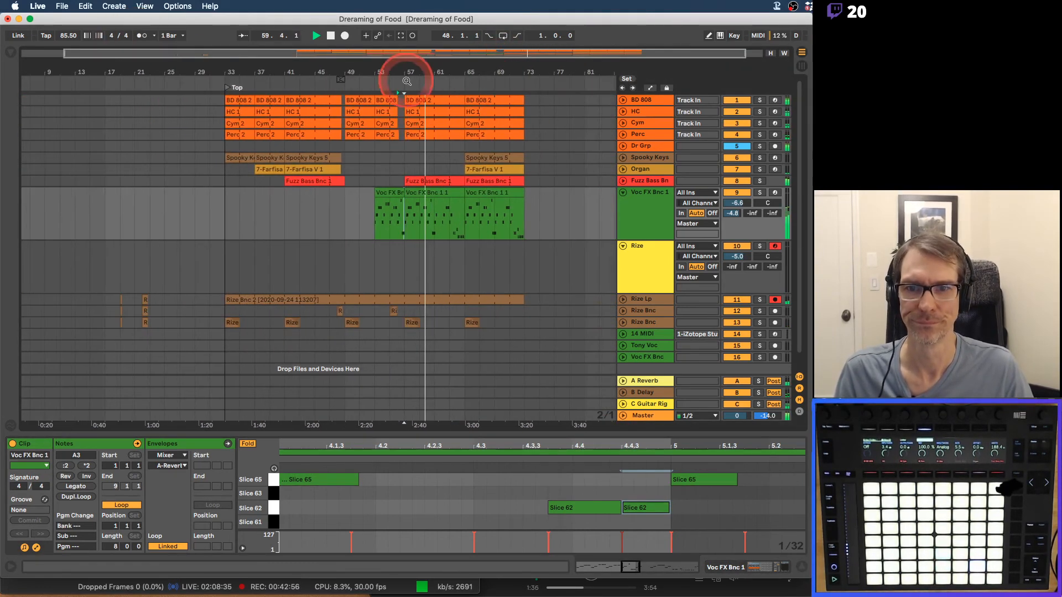
{"action": "left_click", "coordinate": [624, 193]}
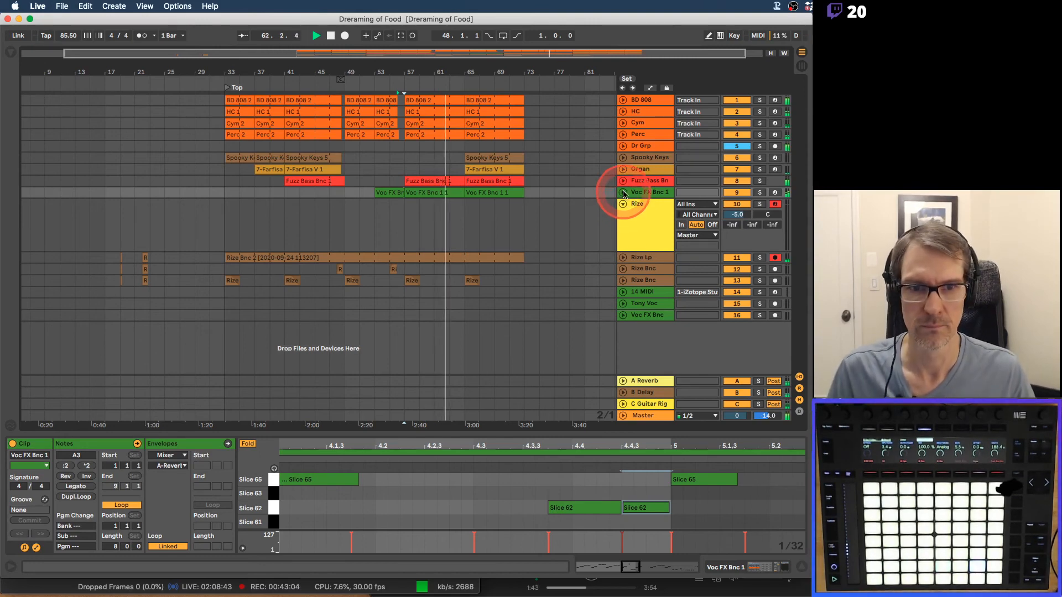
{"action": "left_click", "coordinate": [624, 193]}
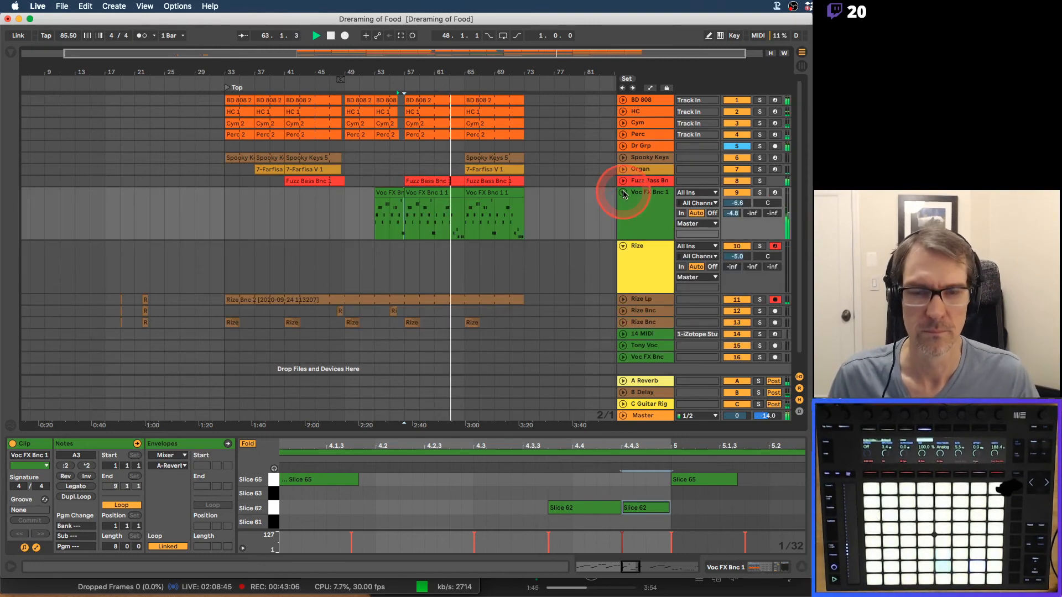
Unfold the original Rize Bnc track and copy the bar 55 riser clip to span 64.1.1 to 65.1.1.
{"action": "scroll", "coordinate": [591, 175], "scroll_direction": "down", "scroll_amount": 1}
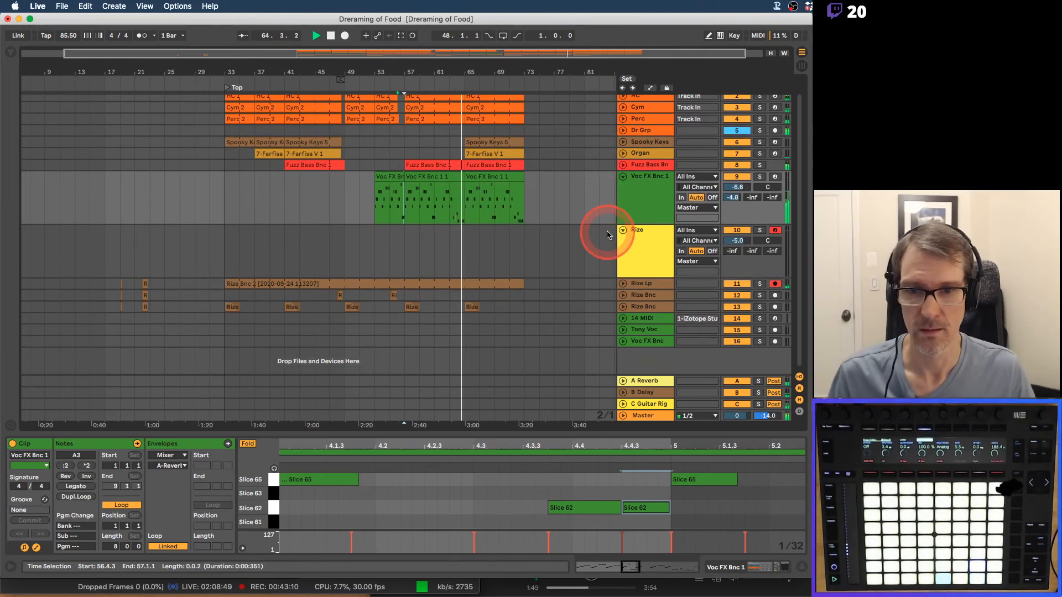
{"action": "left_click", "coordinate": [624, 298]}
{"action": "left_click", "coordinate": [391, 291]}
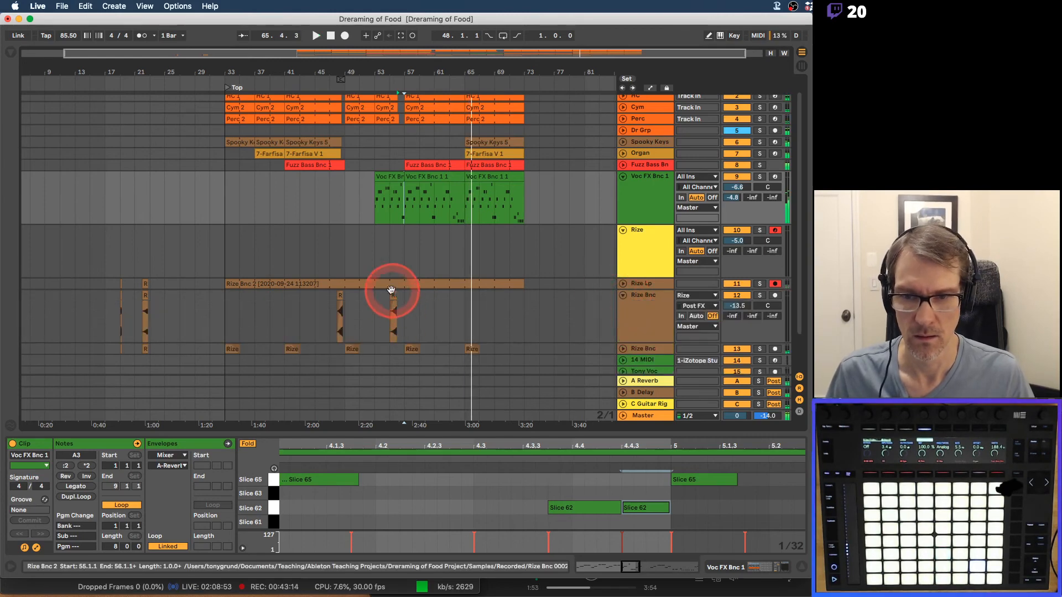
{"action": "left_click", "coordinate": [391, 296]}
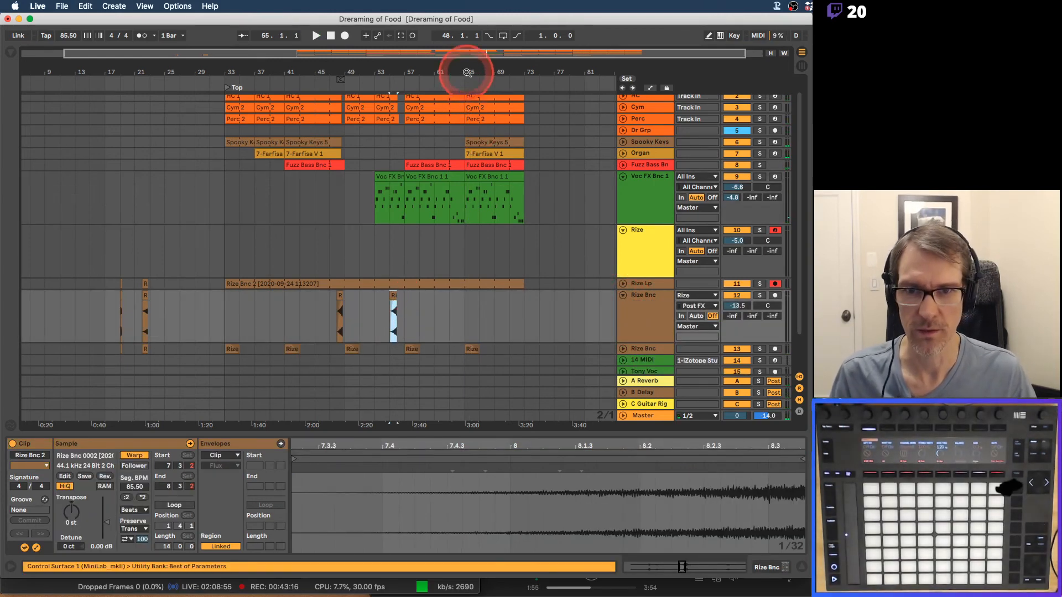
{"action": "left_click_drag", "start_coordinate": [467, 72], "coordinate": [443, 323]}
{"action": "left_click", "coordinate": [382, 317]}
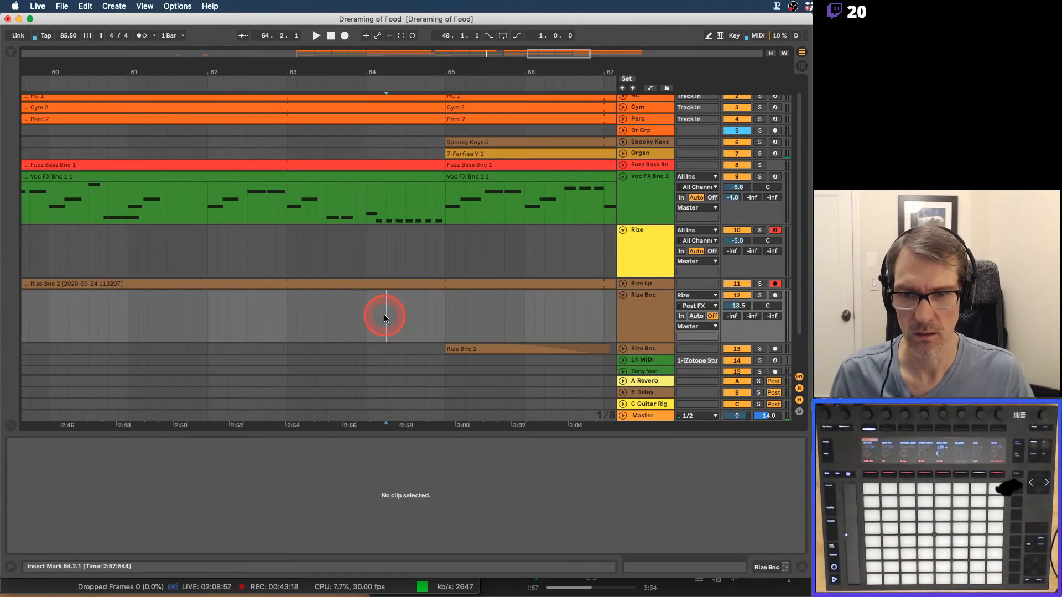
{"action": "key", "text": "super+v"}
{"action": "left_click_drag", "start_coordinate": [430, 291], "coordinate": [406, 292]}
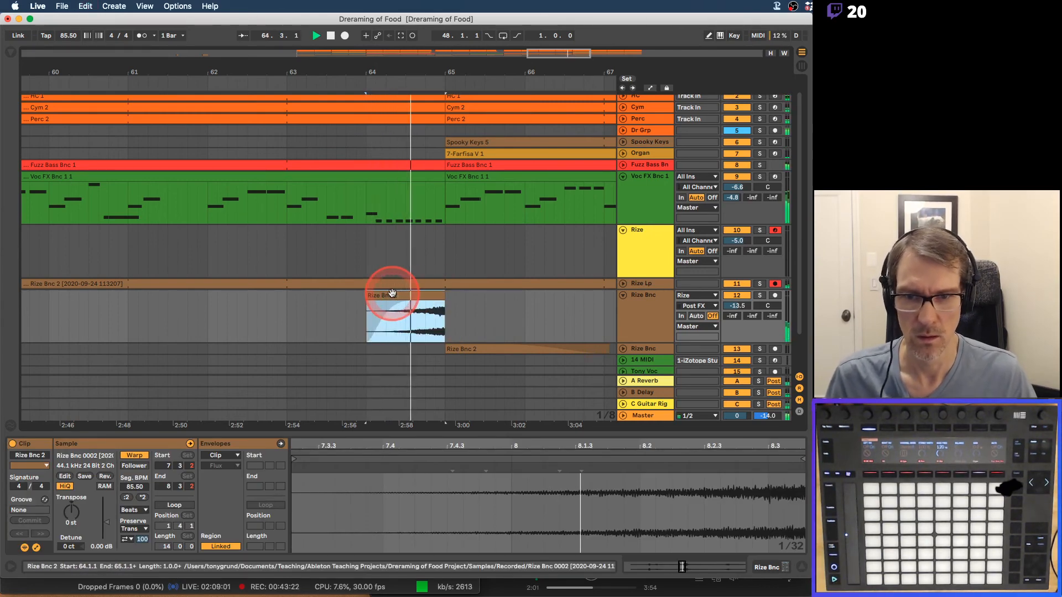
Stop playback and fold the Voc FX Bnc 1 and original Rize Bnc tracks.
{"action": "left_click_drag", "start_coordinate": [378, 81], "coordinate": [379, 77]}
{"action": "key", "text": "space"}
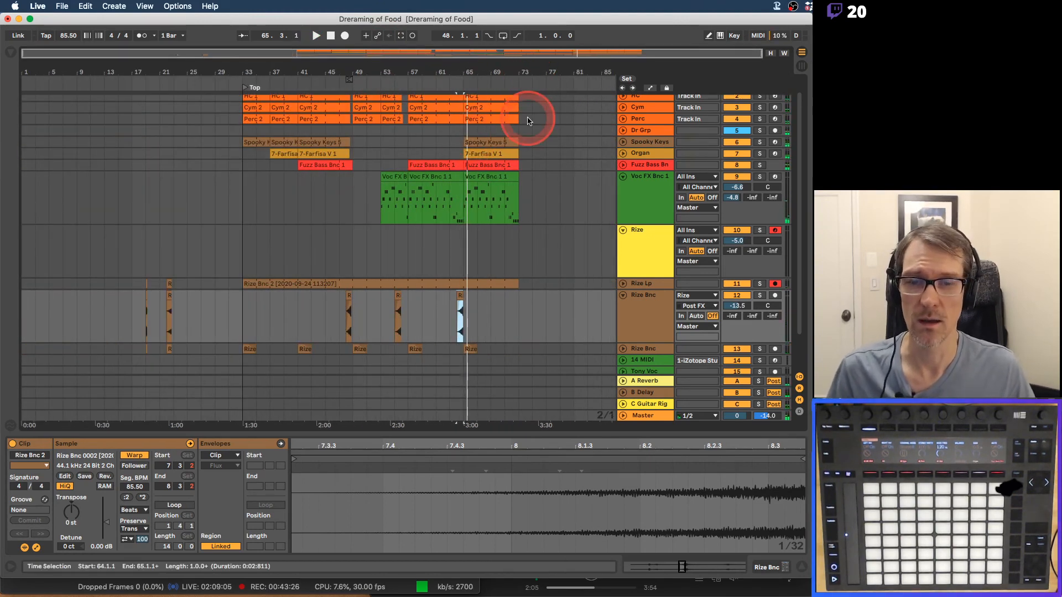
{"action": "scroll", "coordinate": [534, 117], "scroll_direction": "up", "scroll_amount": 2}
{"action": "left_click", "coordinate": [623, 193]}
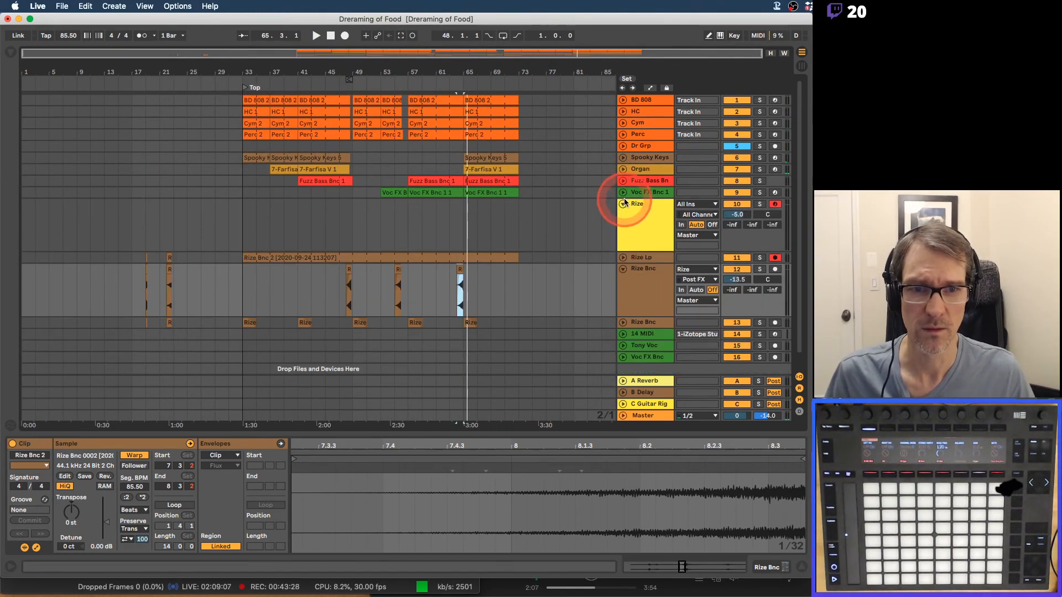
{"action": "left_click", "coordinate": [623, 269]}
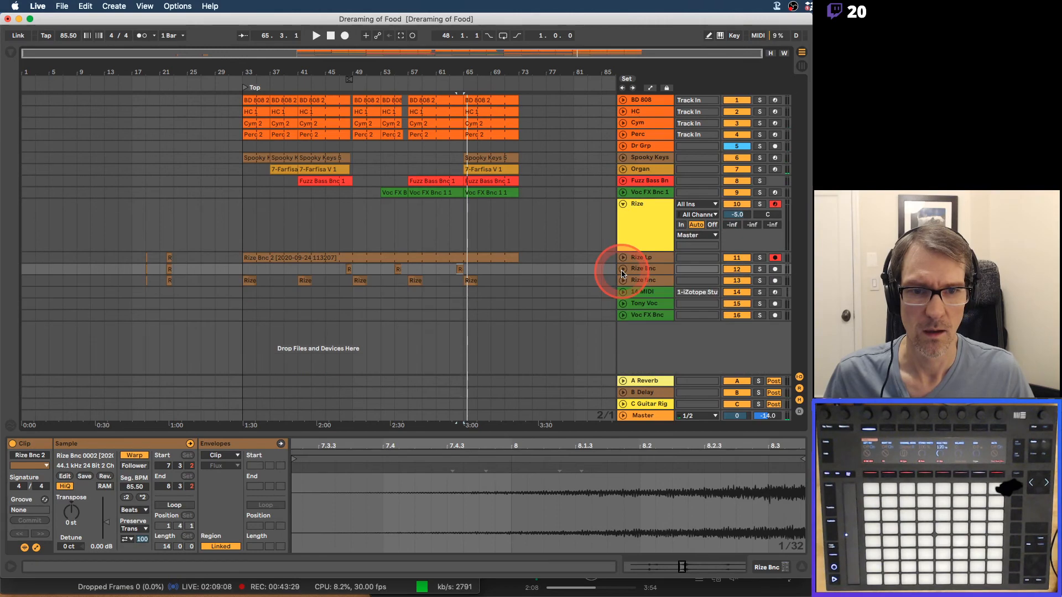
Swap the LPC-Live 2 OSD device on the Master track for the Master Ableton rack and lower the Master volume to -19.7 dB.
{"action": "left_click", "coordinate": [644, 416]}
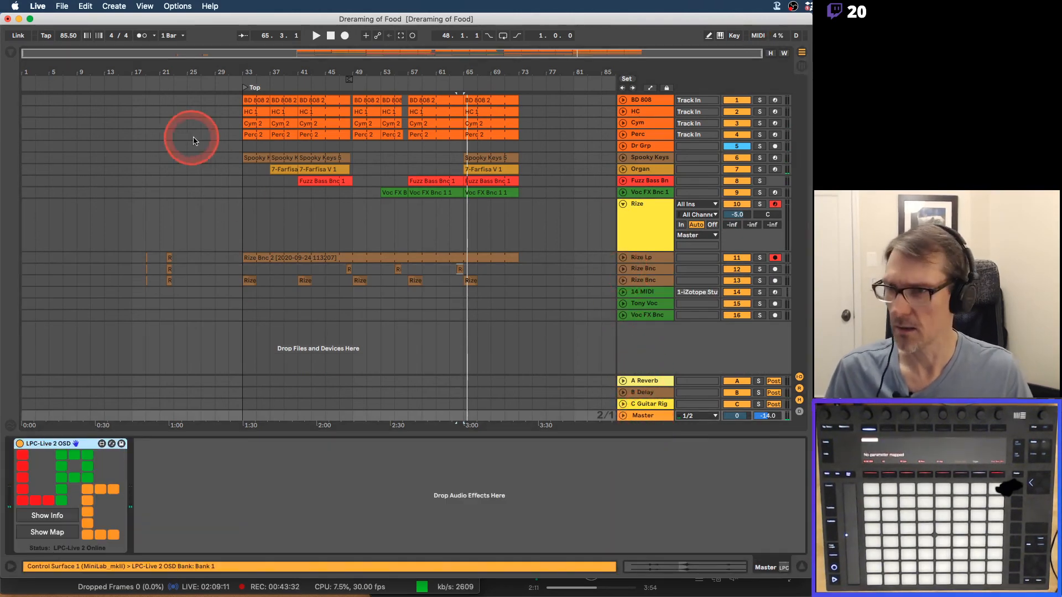
{"action": "key", "text": "super+alt+b"}
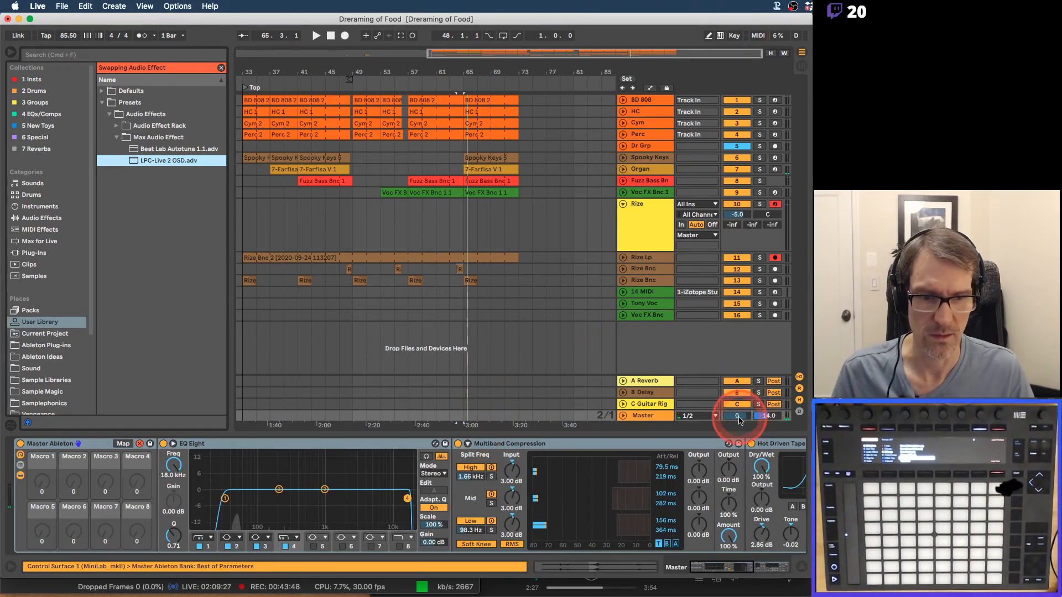
{"action": "mouse_move", "coordinate": [740, 421]}
{"action": "left_mouse_down"}
{"action": "mouse_move", "coordinate": [739, 448]}
{"action": "mouse_move", "coordinate": [739, 416]}
{"action": "left_mouse_up"}
During playback, set Drive to 0.95 dB on Hot Driven Tape and 1.14 dB on A Bit Warmer, and the Limiter Gain to 0.00 dB.
{"action": "key", "text": "space"}
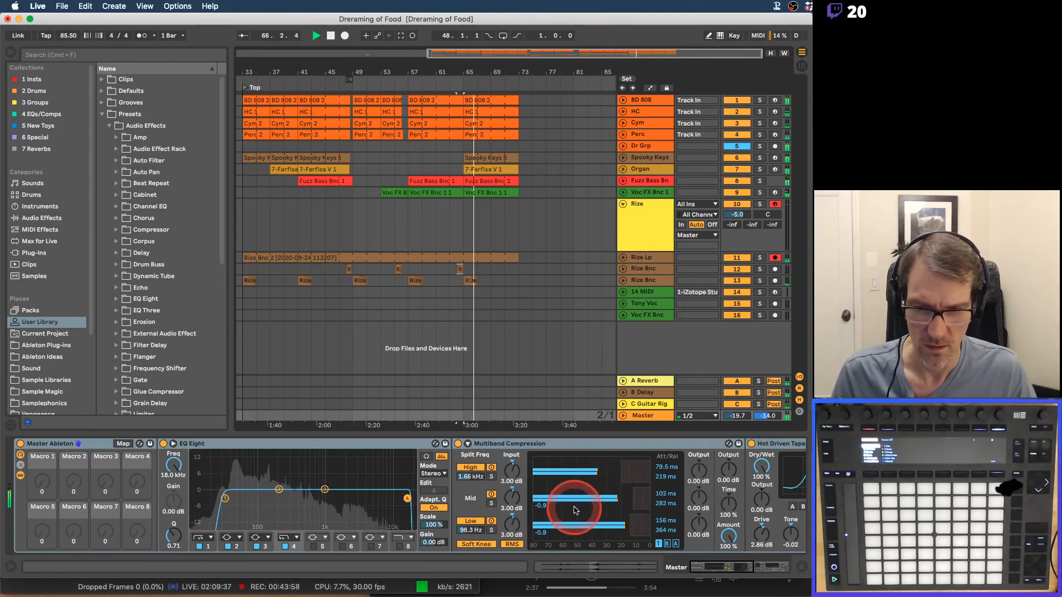
{"action": "scroll", "coordinate": [575, 510], "scroll_direction": "right", "scroll_amount": 3}
{"action": "scroll", "coordinate": [575, 510], "scroll_direction": "right", "scroll_amount": 8}
{"action": "scroll", "coordinate": [575, 510], "scroll_direction": "right", "scroll_amount": 3}
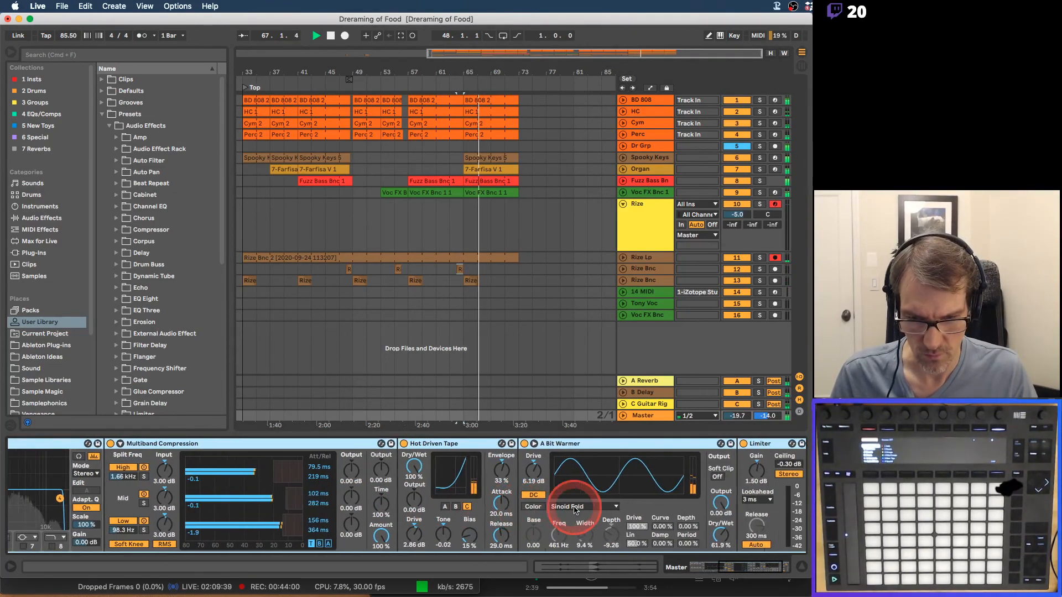
{"action": "left_click_drag", "start_coordinate": [333, 532], "coordinate": [333, 553]}
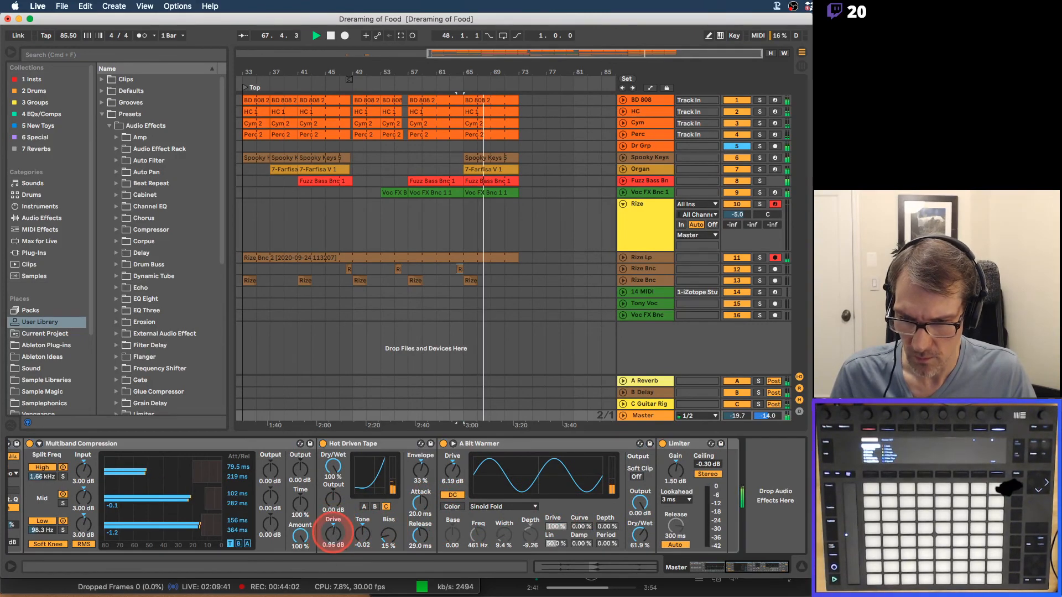
{"action": "left_click_drag", "start_coordinate": [454, 463], "coordinate": [454, 497]}
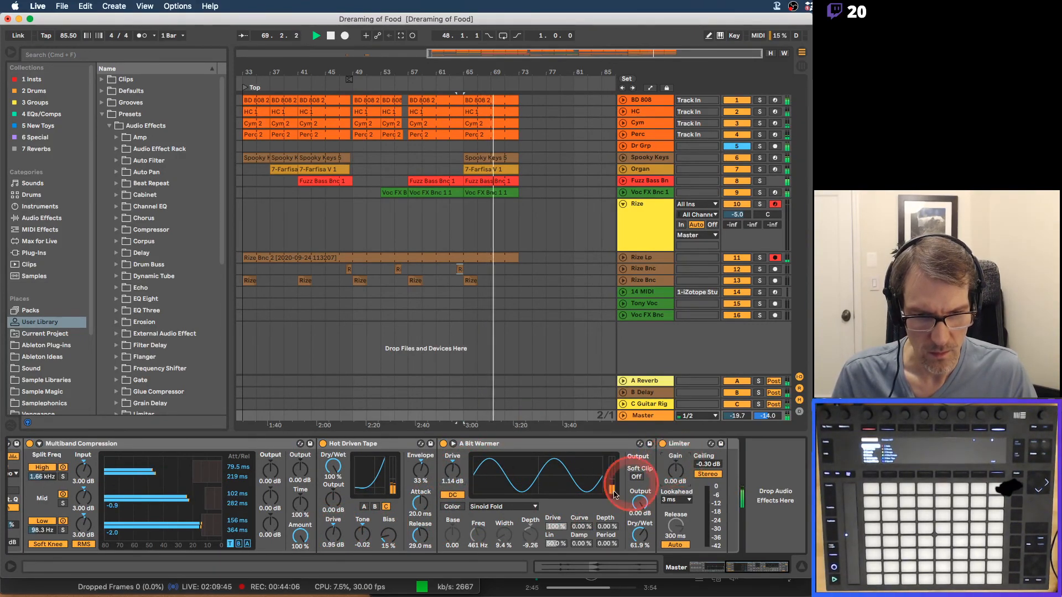
Raise the Master volume to -6.0 dB and show the Session View mixer.
{"action": "scroll", "coordinate": [608, 494], "scroll_direction": "left", "scroll_amount": 4}
{"action": "scroll", "coordinate": [608, 494], "scroll_direction": "right", "scroll_amount": 3}
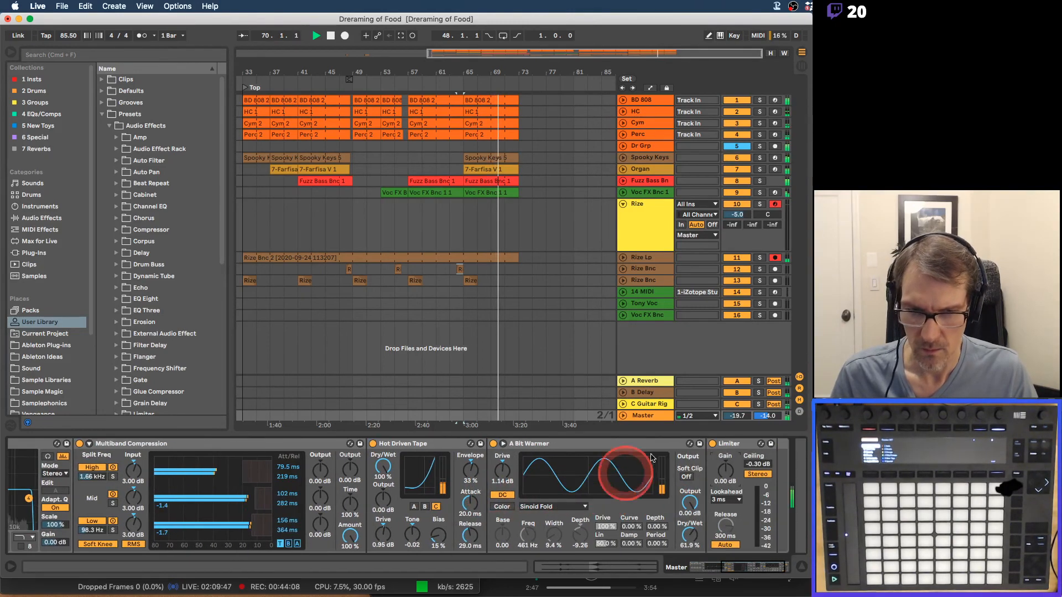
{"action": "left_click_drag", "start_coordinate": [735, 419], "coordinate": [734, 400]}
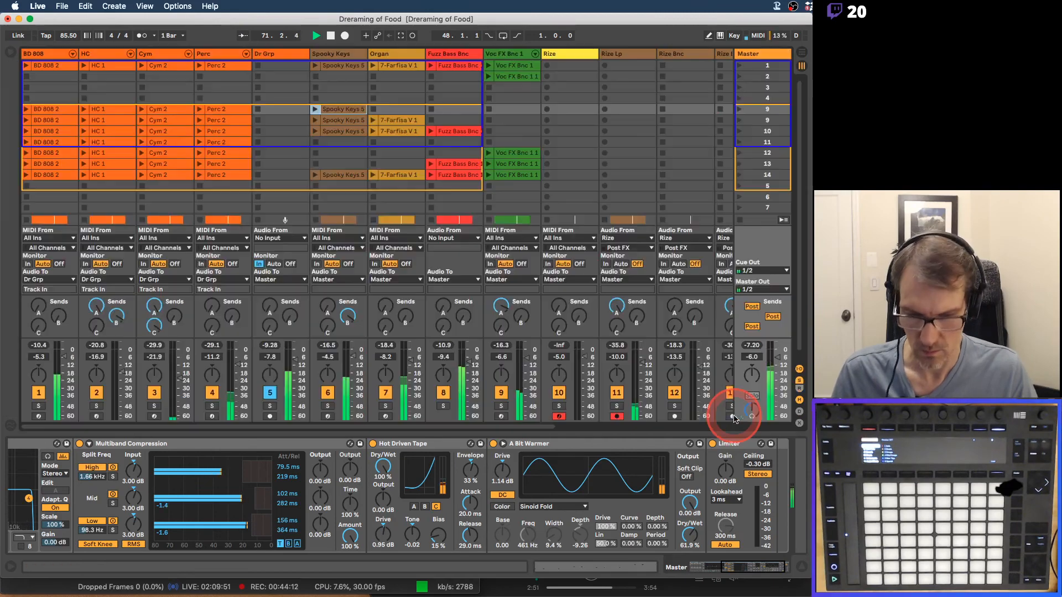
Raise the Master volume to 0 dB during playback, and stop playback.
{"action": "key", "text": "Tab"}
{"action": "left_click", "coordinate": [775, 362]}
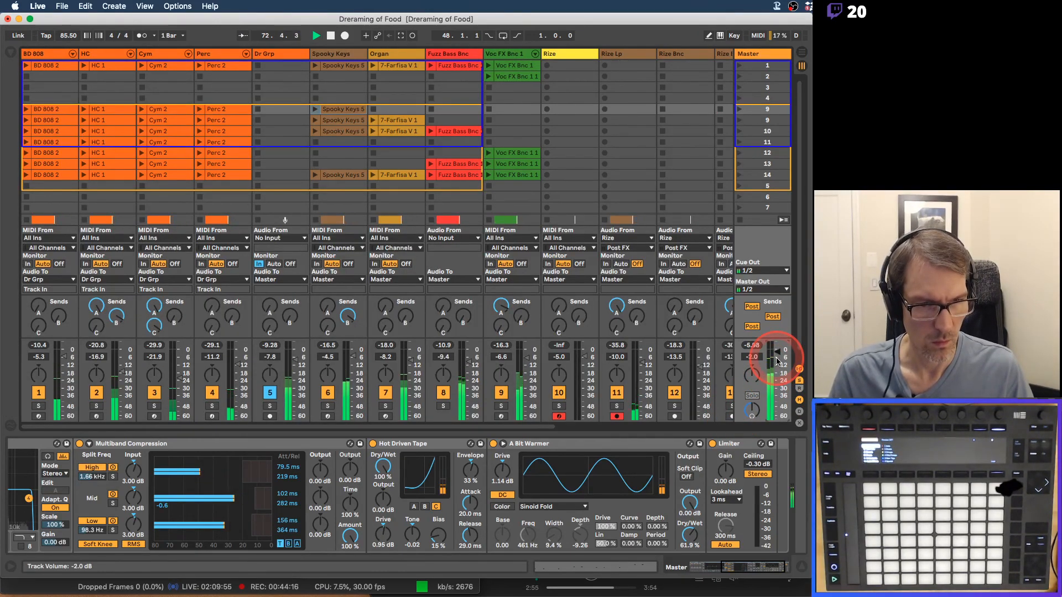
{"action": "left_click_drag", "start_coordinate": [776, 358], "coordinate": [782, 359]}
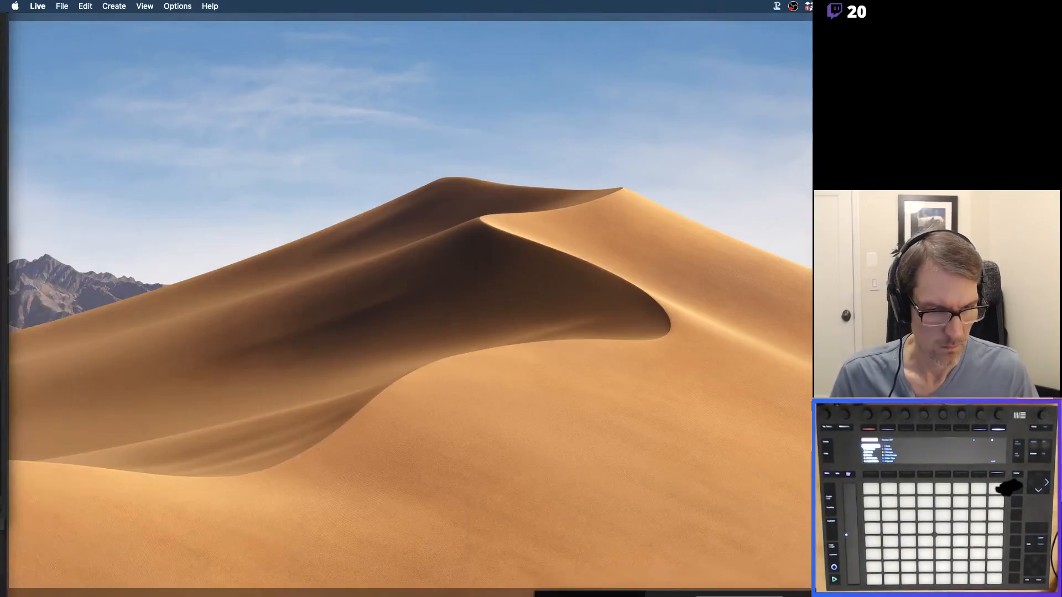
{"action": "key", "text": "space"}
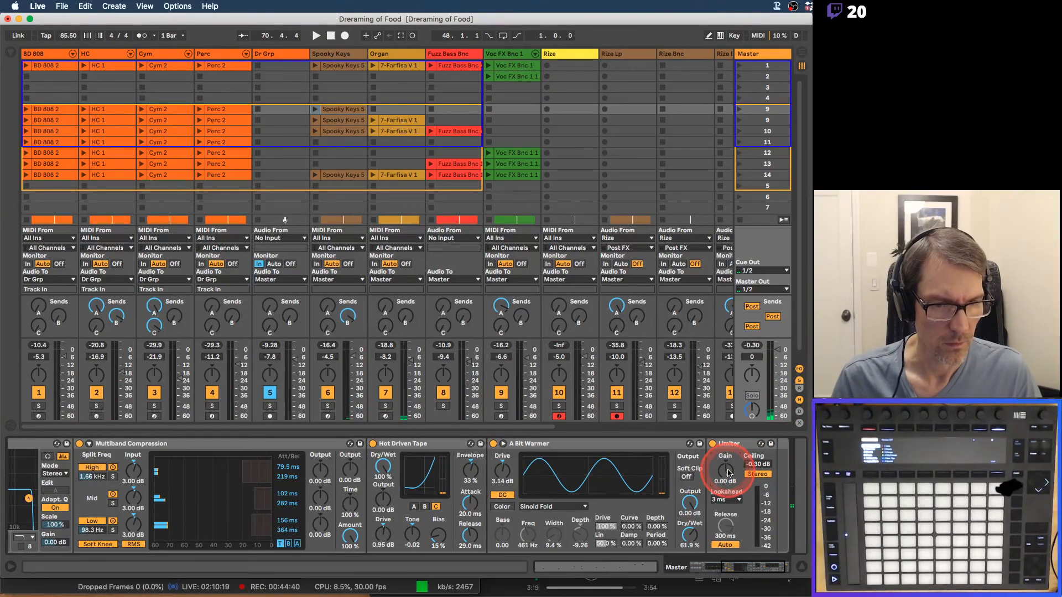
Set the Limiter Gain on the Master track to 4.50 dB.
{"action": "left_click_drag", "start_coordinate": [728, 471], "coordinate": [727, 465]}
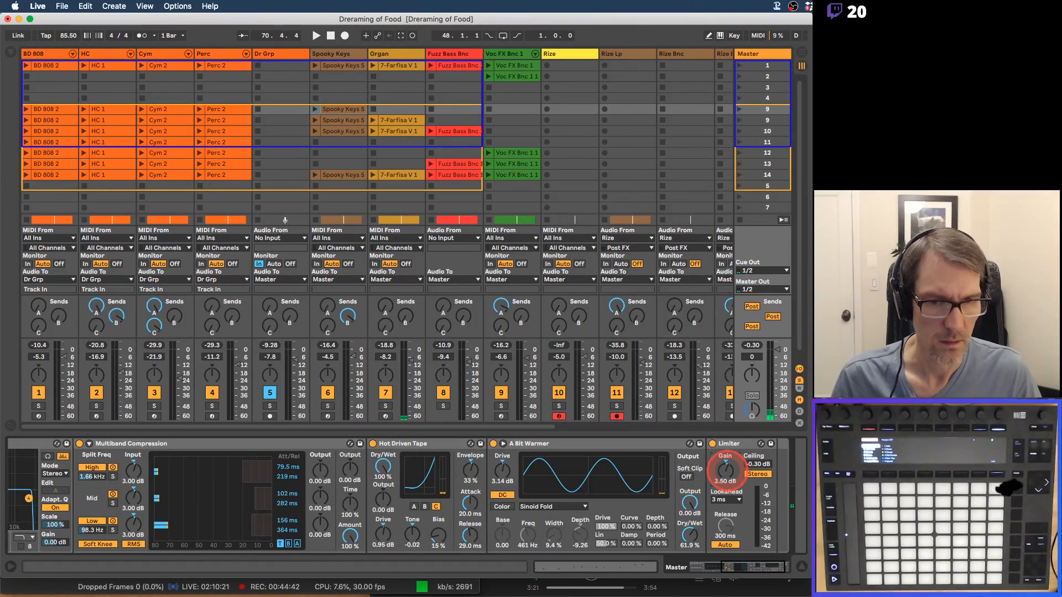
{"action": "scroll", "coordinate": [664, 182], "scroll_direction": "right", "scroll_amount": 3}
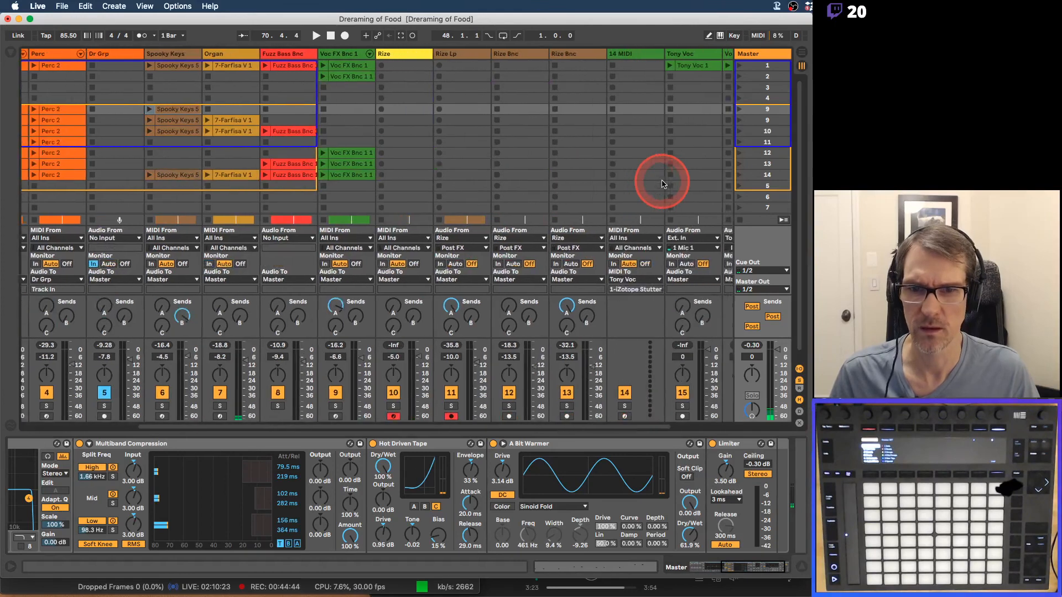
{"action": "scroll", "coordinate": [664, 184], "scroll_direction": "left", "scroll_amount": 3}
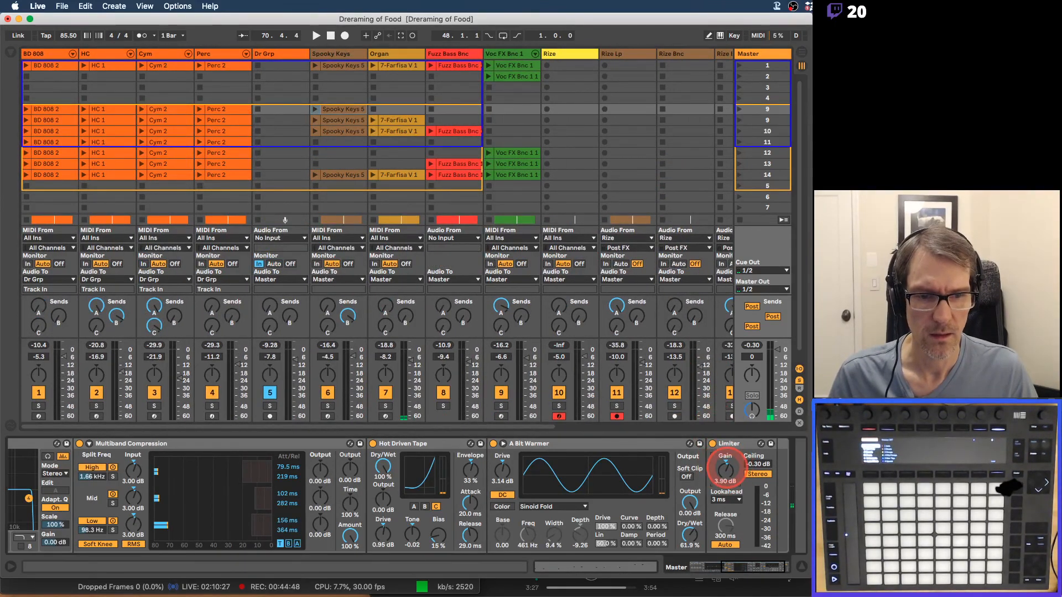
{"action": "left_click_drag", "start_coordinate": [724, 470], "coordinate": [729, 456]}
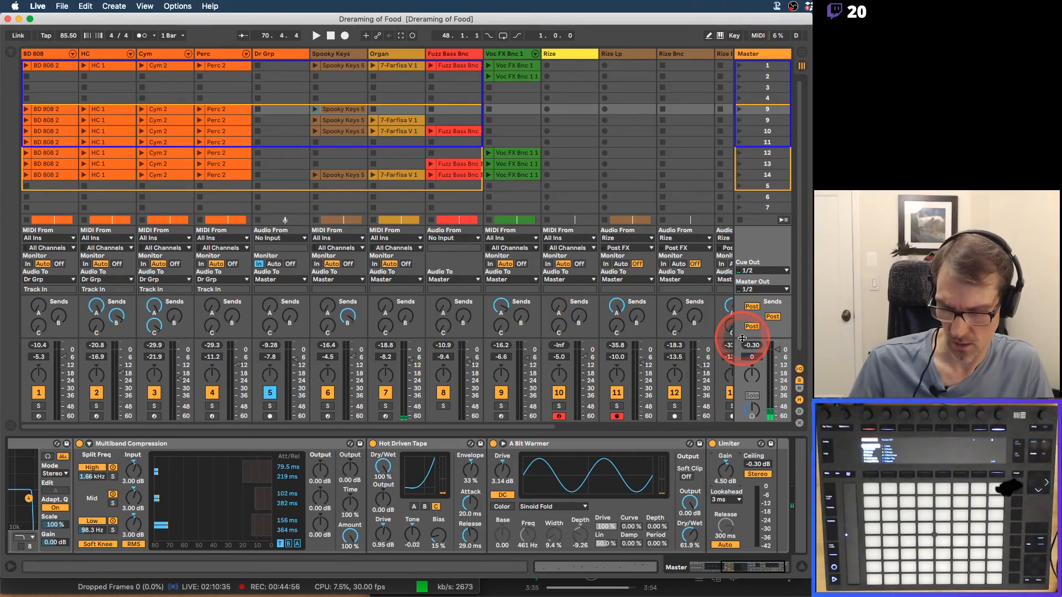
Add a locator named End at bar 74 in the Arrangement View and show the whole arrangement.
{"action": "key", "text": "Tab"}
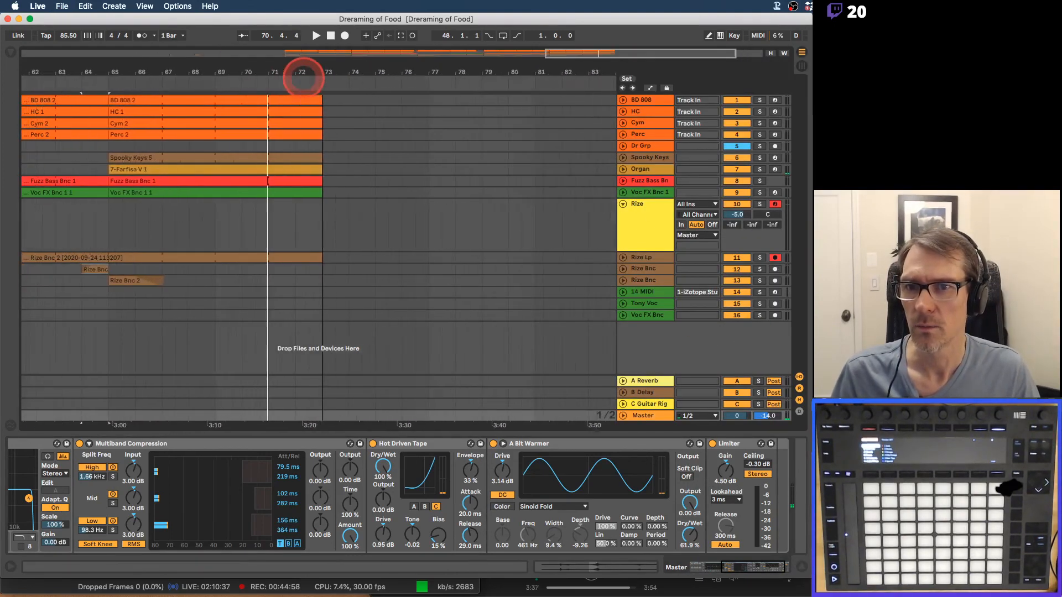
{"action": "left_click_drag", "start_coordinate": [304, 77], "coordinate": [386, 74]}
{"action": "left_click", "coordinate": [429, 101]}
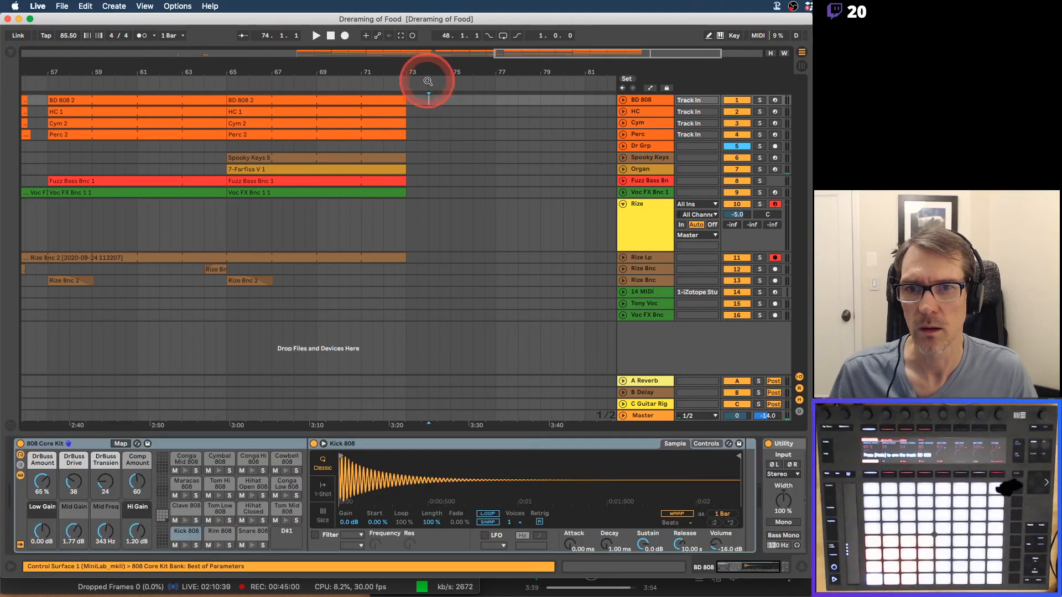
{"action": "right_click", "coordinate": [428, 81]}
{"action": "left_click", "coordinate": [441, 114]}
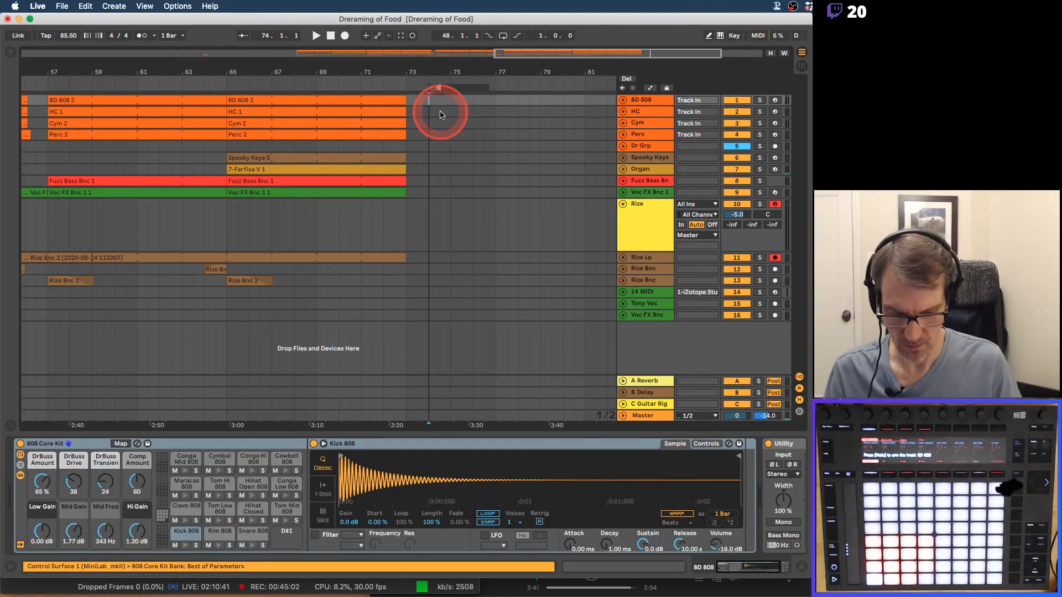
{"action": "key", "text": "w"}
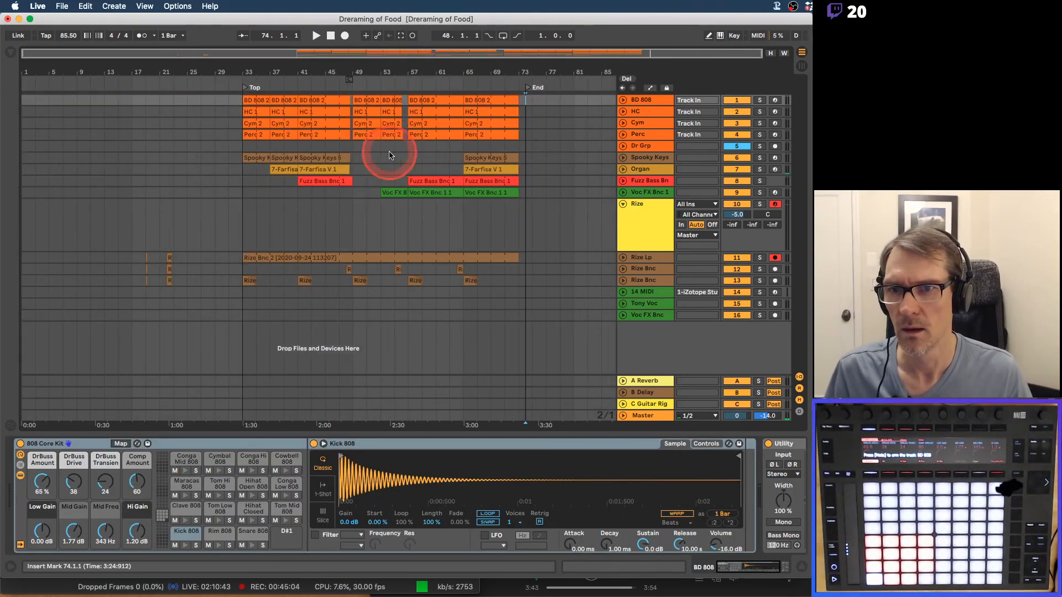
Loop the arrangement from the Top locator at bar 33 to the End locator at bar 74 and select that range.
{"action": "left_click_drag", "start_coordinate": [249, 221], "coordinate": [527, 224]}
{"action": "key", "text": "super+l"}
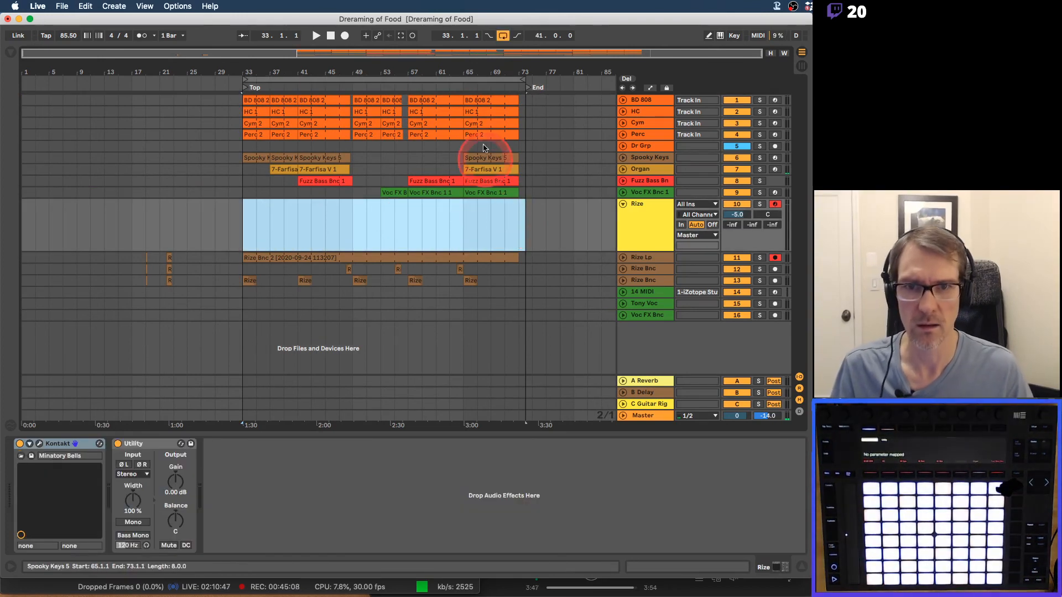
{"action": "left_click", "coordinate": [435, 77]}
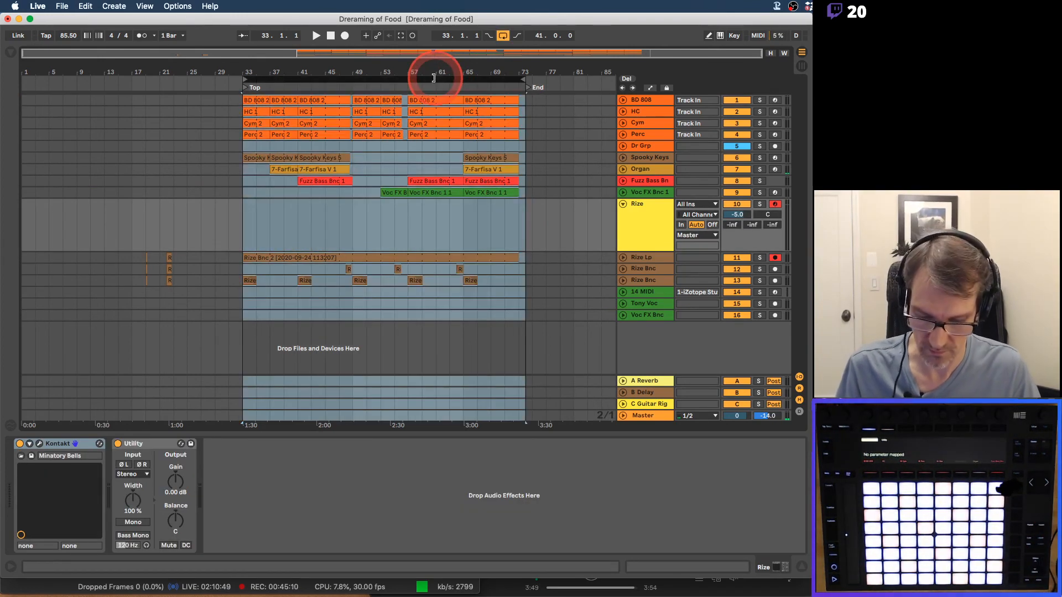
Export the Master as 24-bit WAV plus MP3, choosing the Dreraming of Food Project folder inside Ableton Teaching Projects as destination.
{"action": "key", "text": "super+shift+r"}
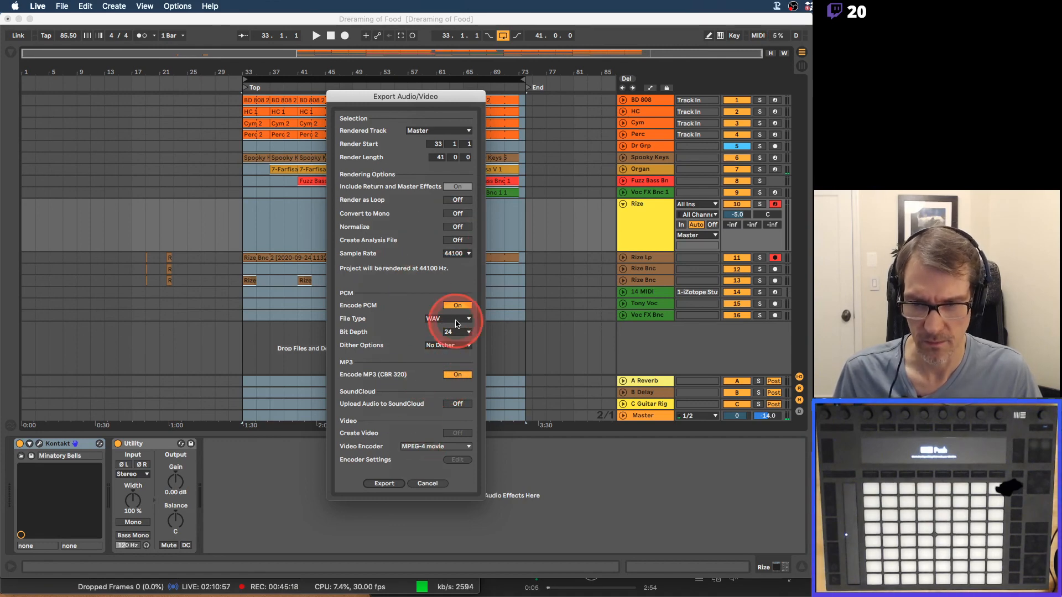
{"action": "left_click", "coordinate": [384, 483]}
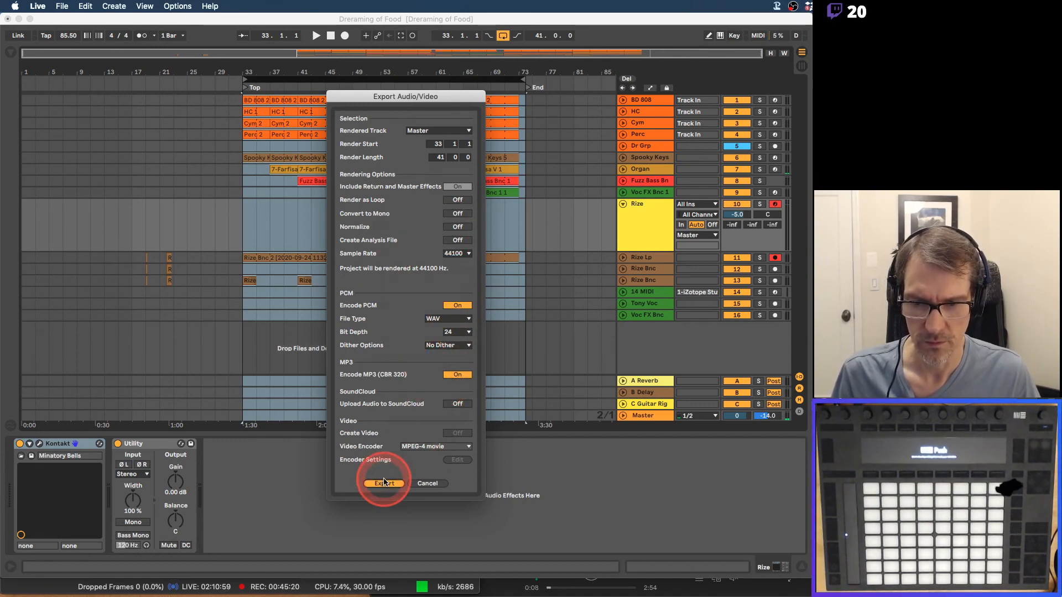
{"action": "left_click", "coordinate": [545, 158]}
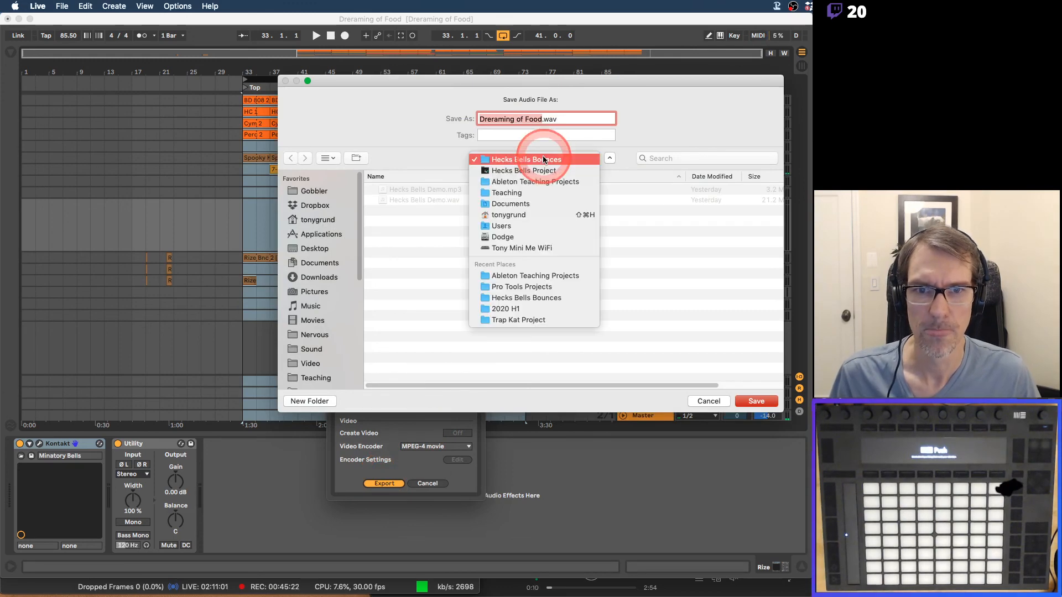
{"action": "left_click", "coordinate": [531, 275]}
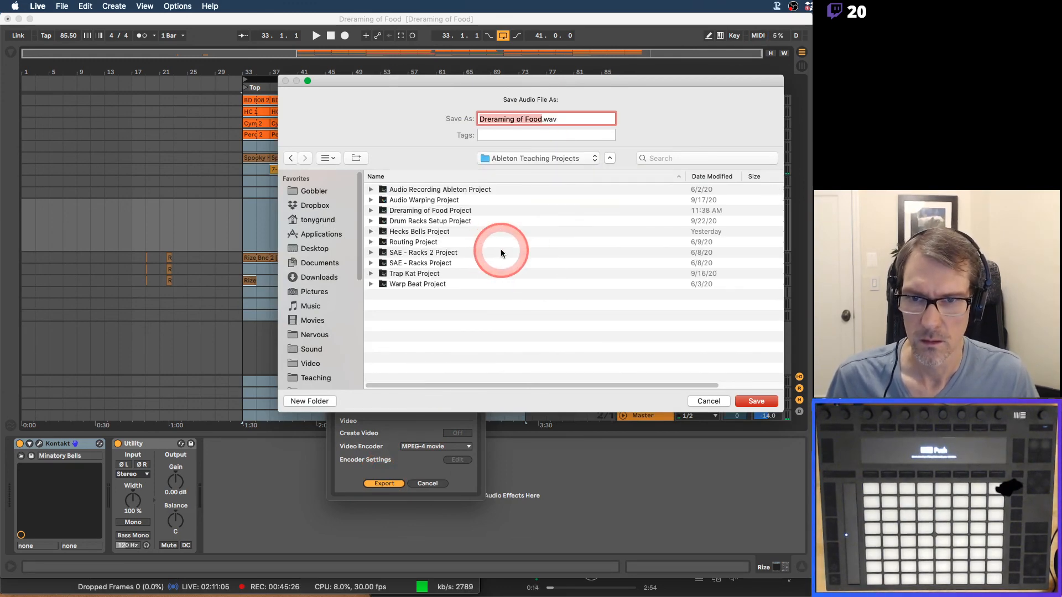
{"action": "double_click", "coordinate": [439, 211]}
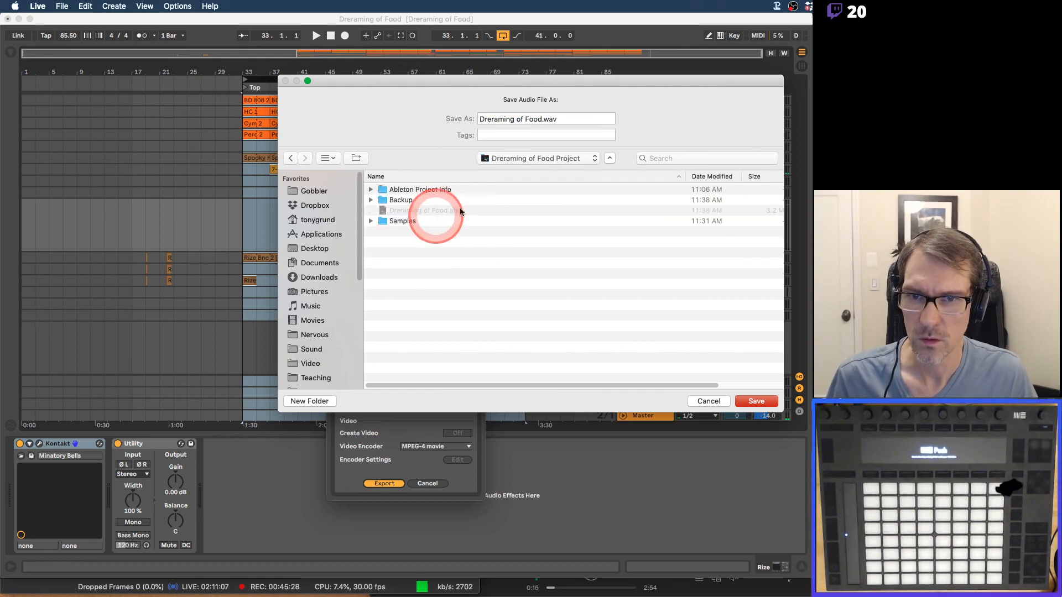
Create a Bounce folder inside the project folder and save the export there as Dreraming of Food Demo.wav.
{"action": "left_click", "coordinate": [320, 401]}
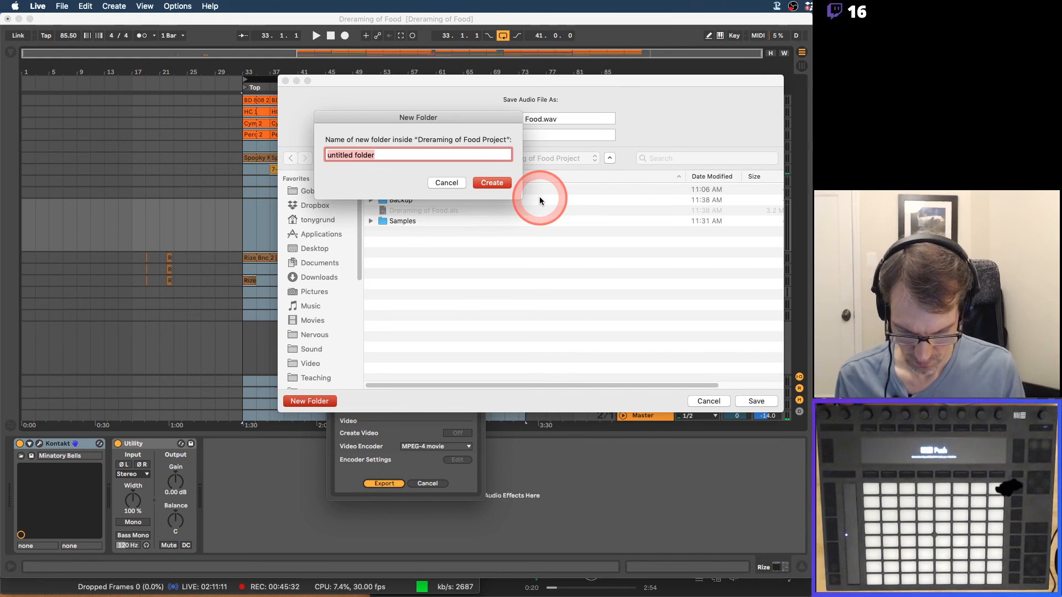
{"action": "key", "text": "Return"}
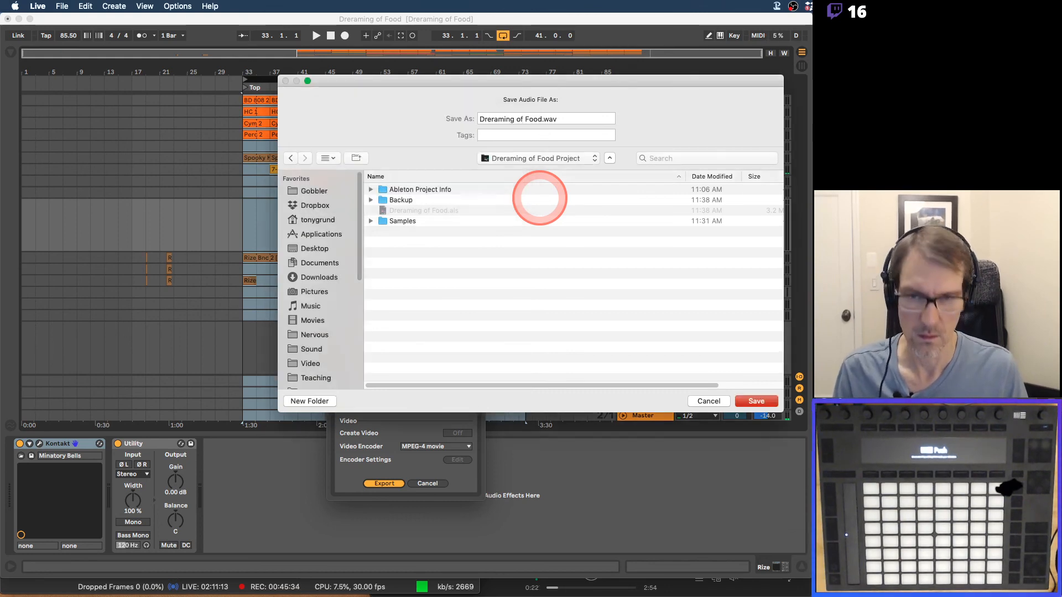
{"action": "left_click", "coordinate": [544, 120]}
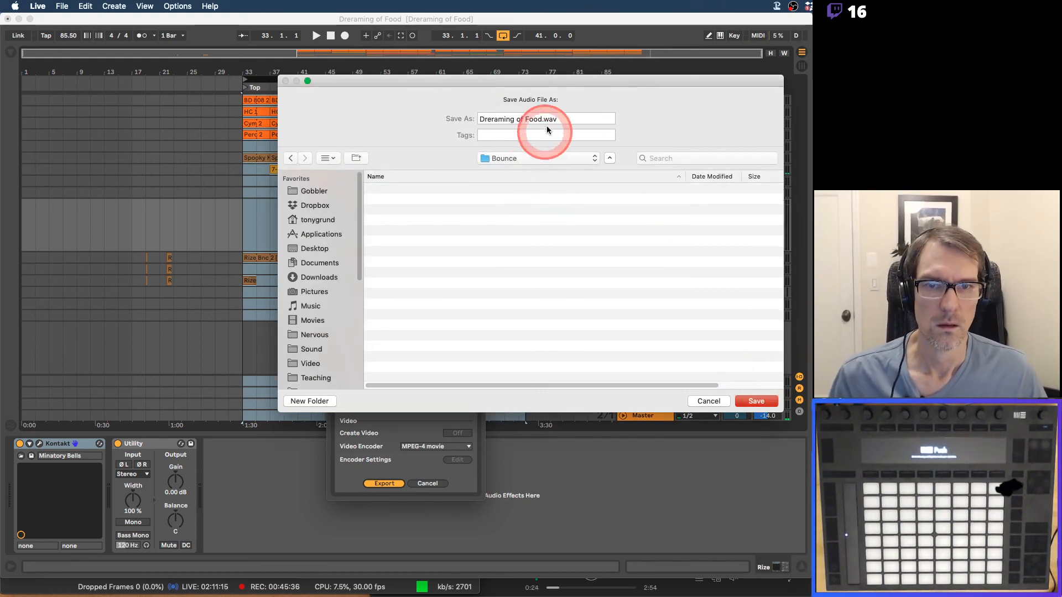
{"action": "left_click", "coordinate": [607, 122]}
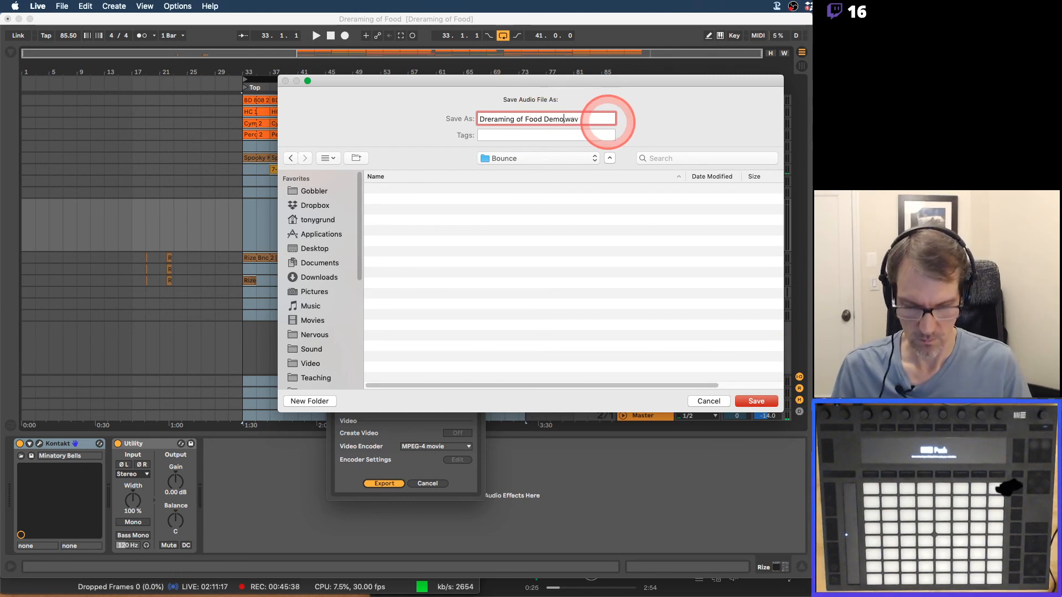
{"action": "type", "text": "Demo"}
{"action": "key", "text": "Return"}
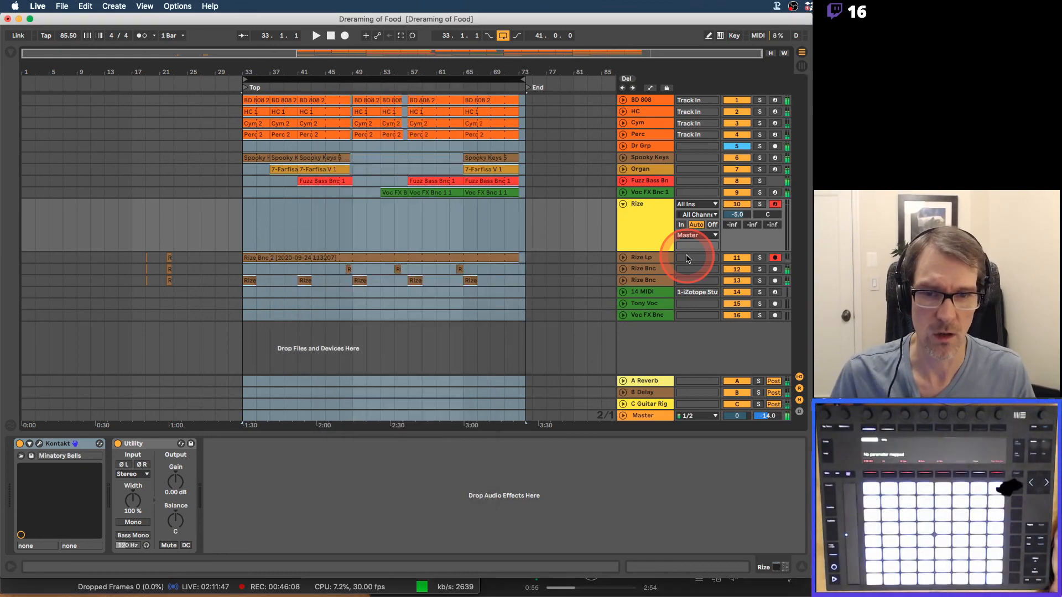
Select the Master track to show its devices and save the Live Set.
{"action": "left_click", "coordinate": [657, 415]}
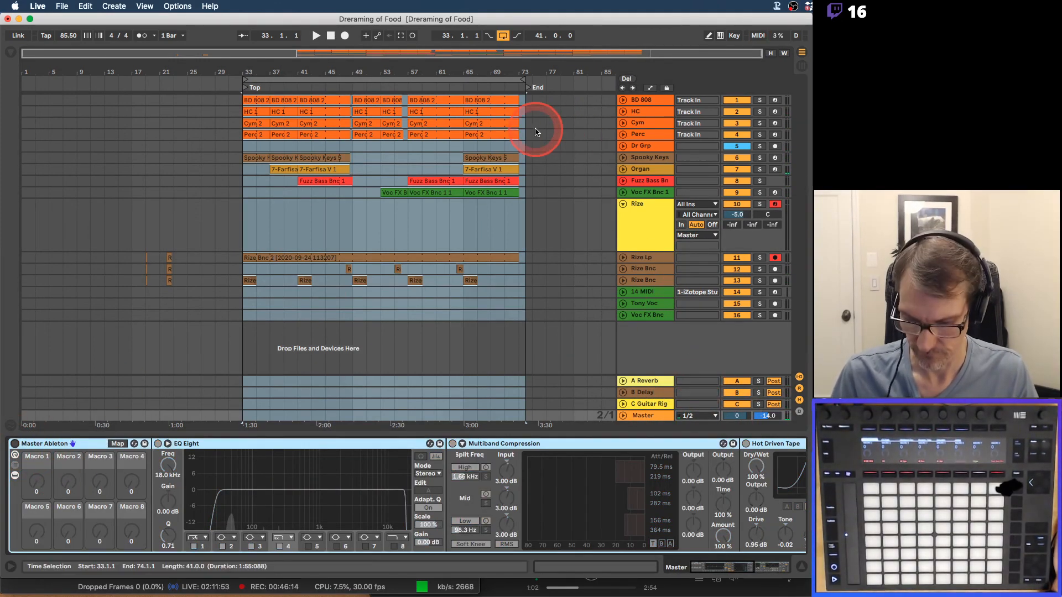
{"action": "key", "text": "super+s"}
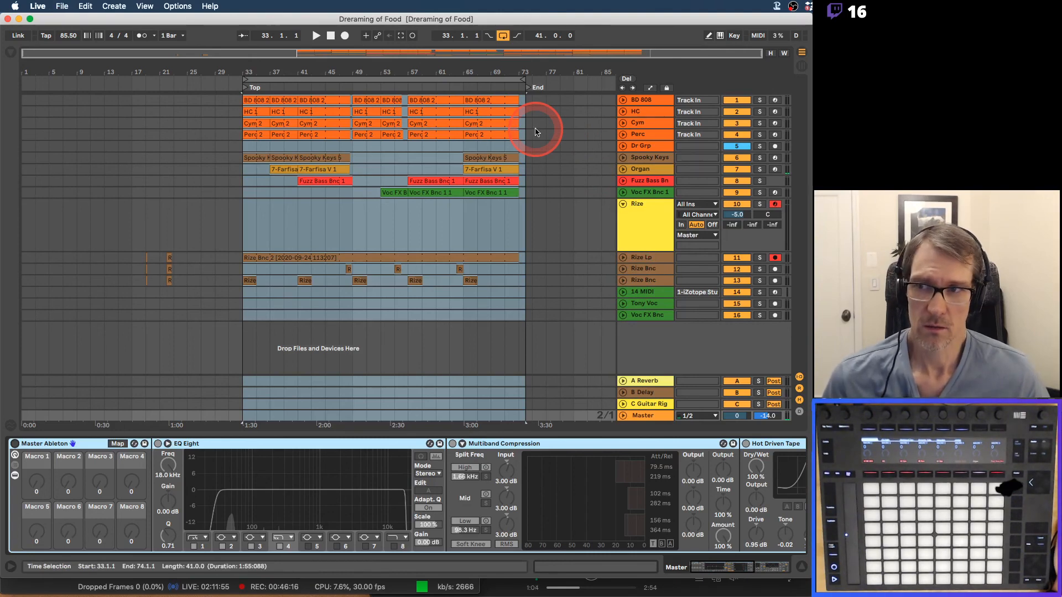
Switch to Finder and open the Bounce folder of the Dreraming of Food Project in Ableton Teaching Projects.
{"action": "key", "text": "super+Tab"}
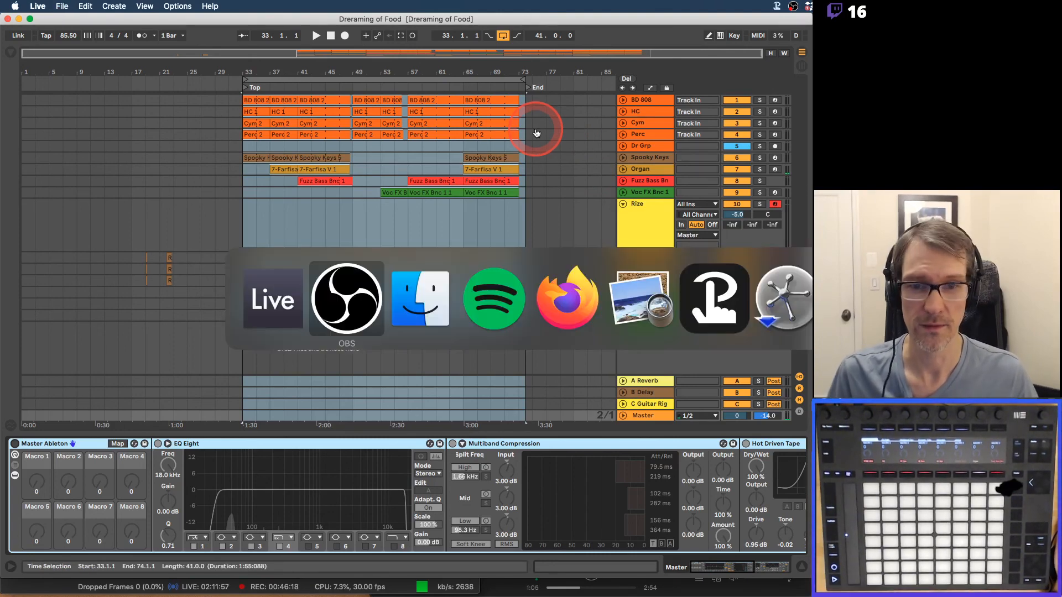
{"action": "key", "text": "super+Tab"}
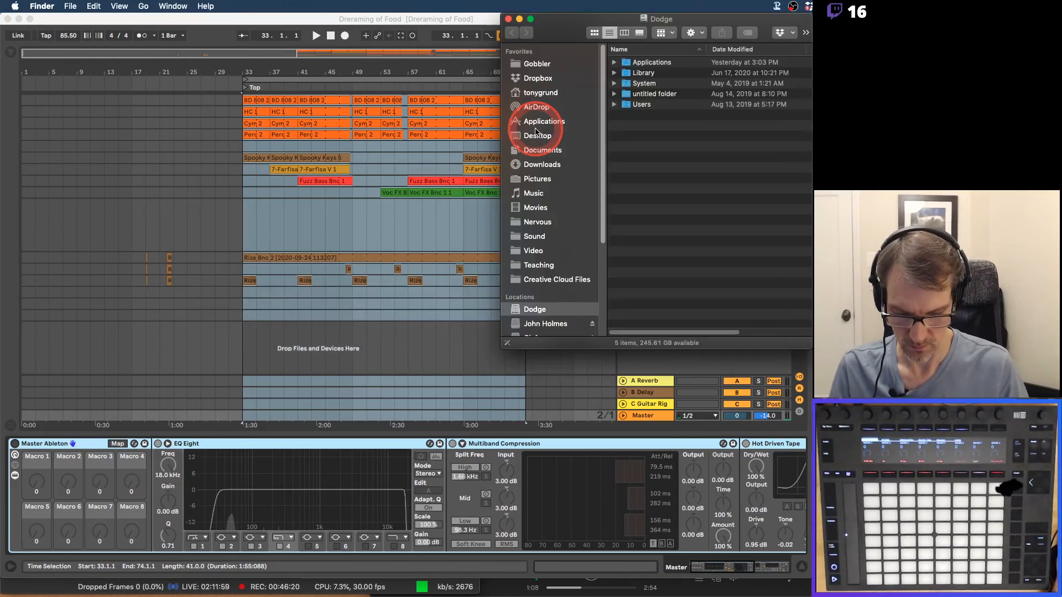
{"action": "left_click", "coordinate": [540, 265]}
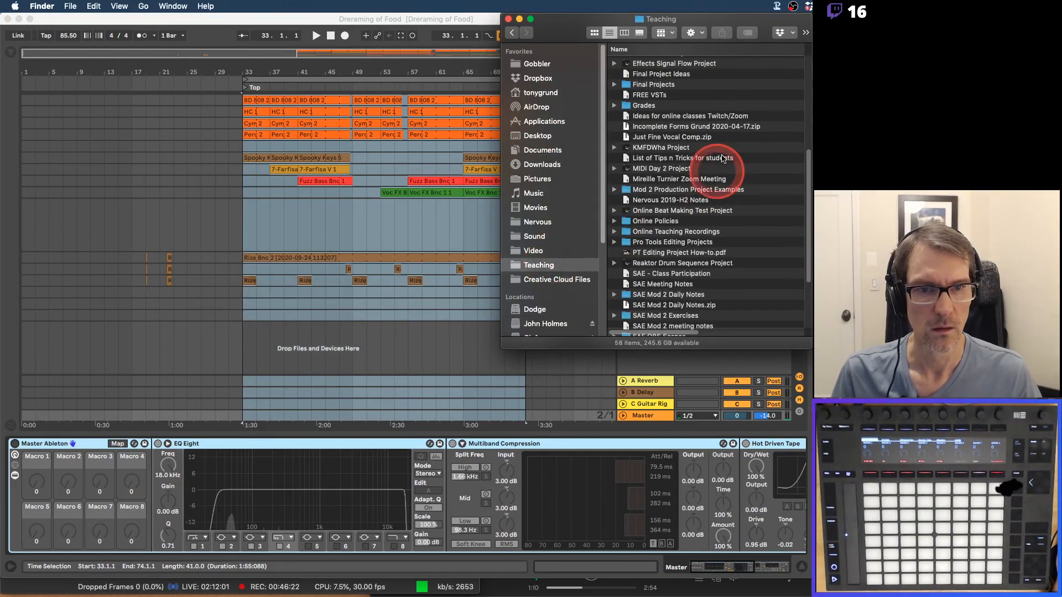
{"action": "double_click", "coordinate": [658, 147]}
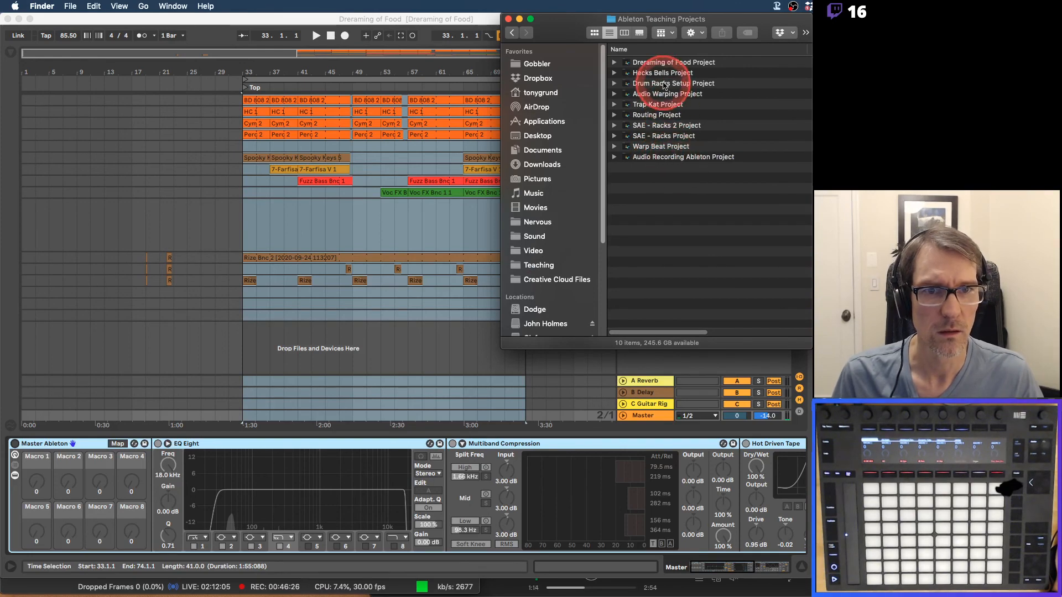
{"action": "double_click", "coordinate": [658, 62]}
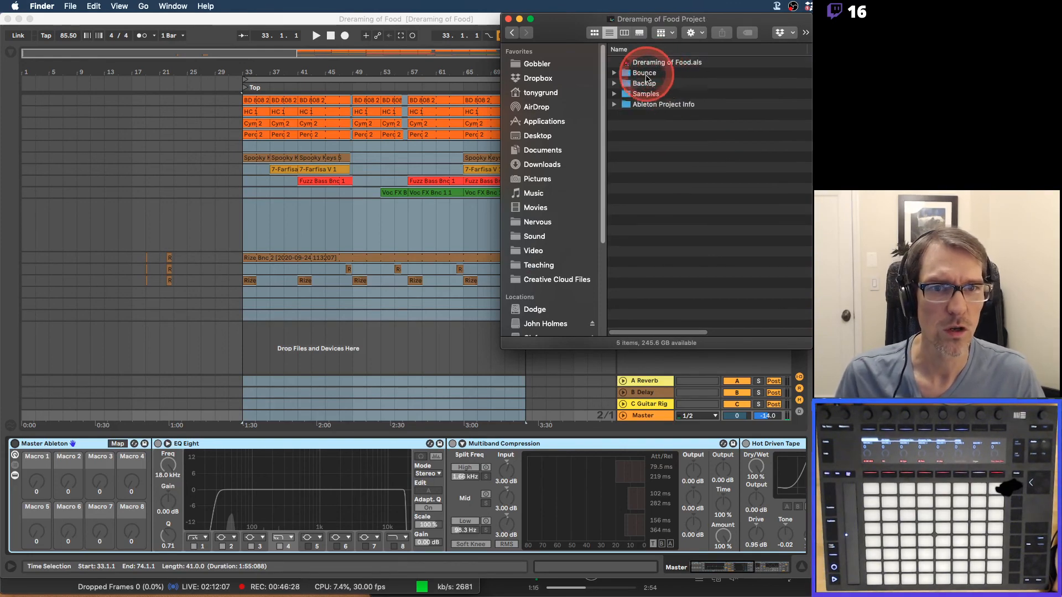
{"action": "left_click", "coordinate": [645, 74]}
{"action": "double_click", "coordinate": [644, 75]}
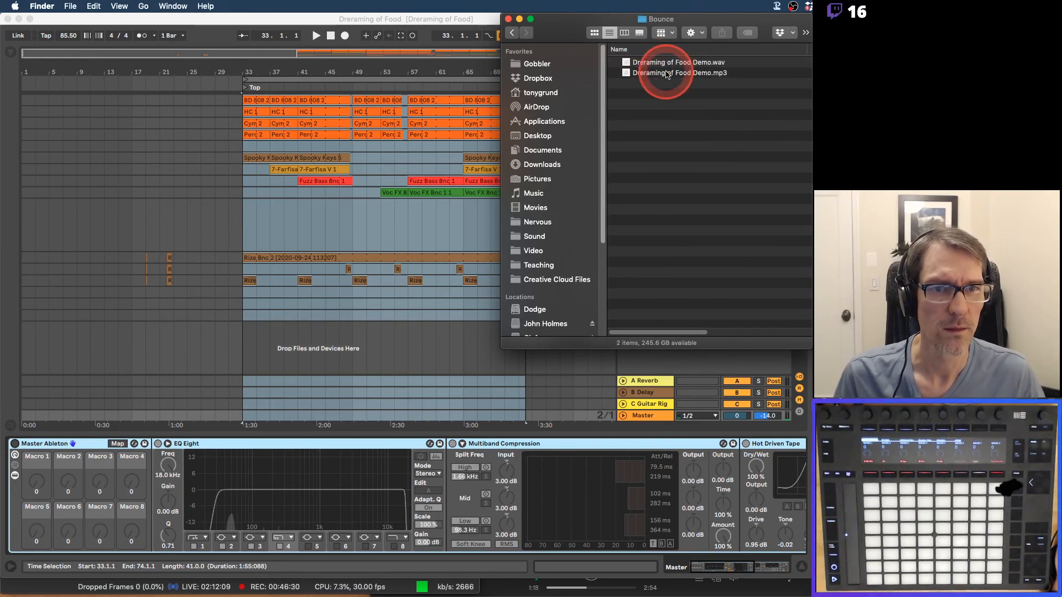
Examine the exported Dreraming of Food Demo WAV and MP3 files, comparing their size, kind and date added.
{"action": "left_click", "coordinate": [664, 71]}
{"action": "left_click", "coordinate": [663, 63]}
{"action": "left_click", "coordinate": [662, 95]}
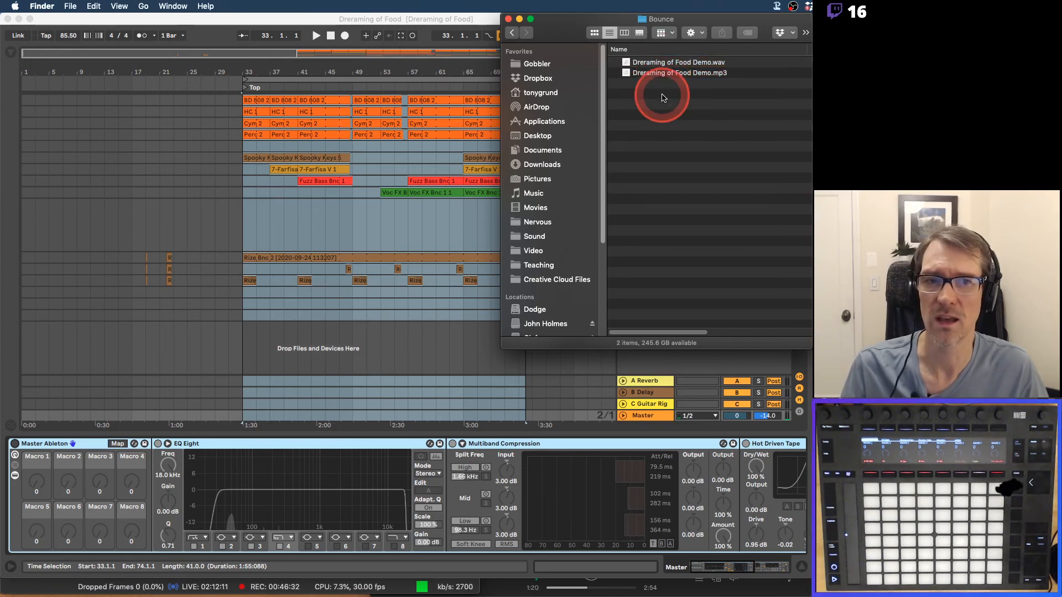
{"action": "scroll", "coordinate": [663, 98], "scroll_direction": "right", "scroll_amount": 5}
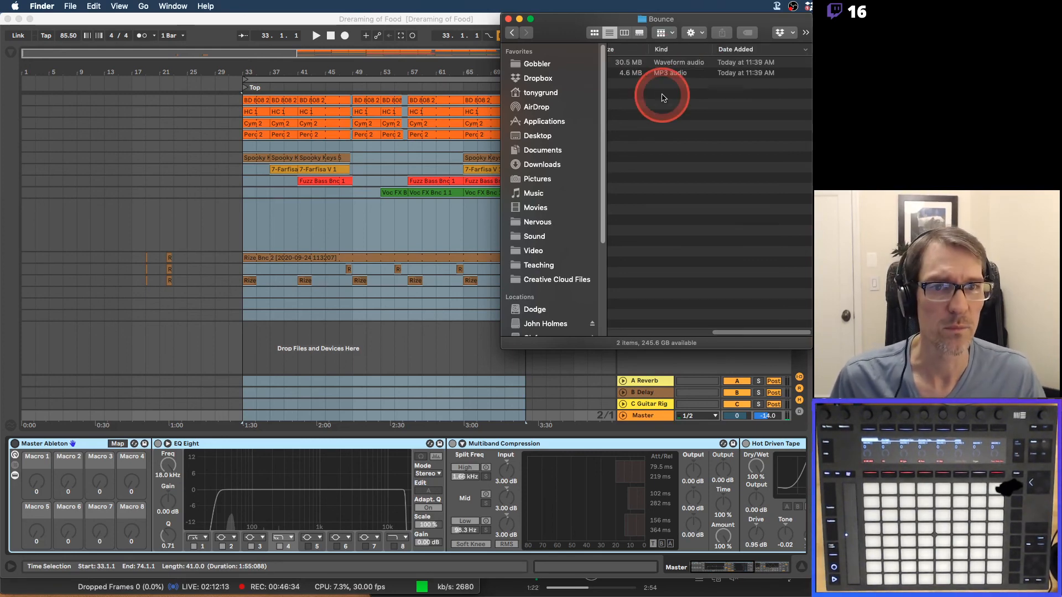
{"action": "scroll", "coordinate": [662, 96], "scroll_direction": "left", "scroll_amount": 5}
{"action": "scroll", "coordinate": [662, 96], "scroll_direction": "right", "scroll_amount": 5}
{"action": "scroll", "coordinate": [662, 95], "scroll_direction": "left", "scroll_amount": 5}
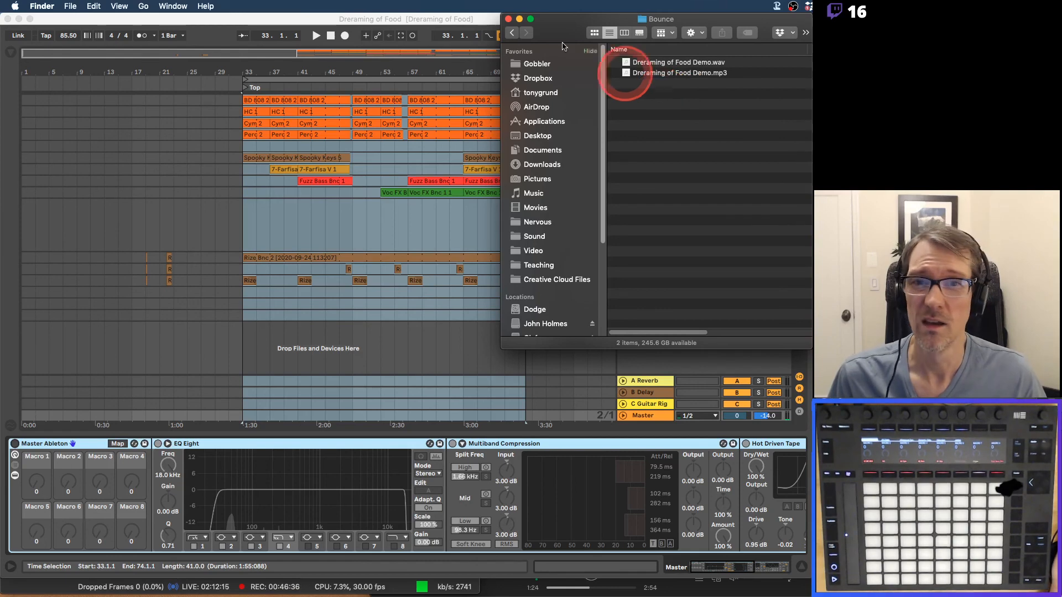
Switch back to the Ableton Live arrangement.
{"action": "left_click", "coordinate": [490, 19]}
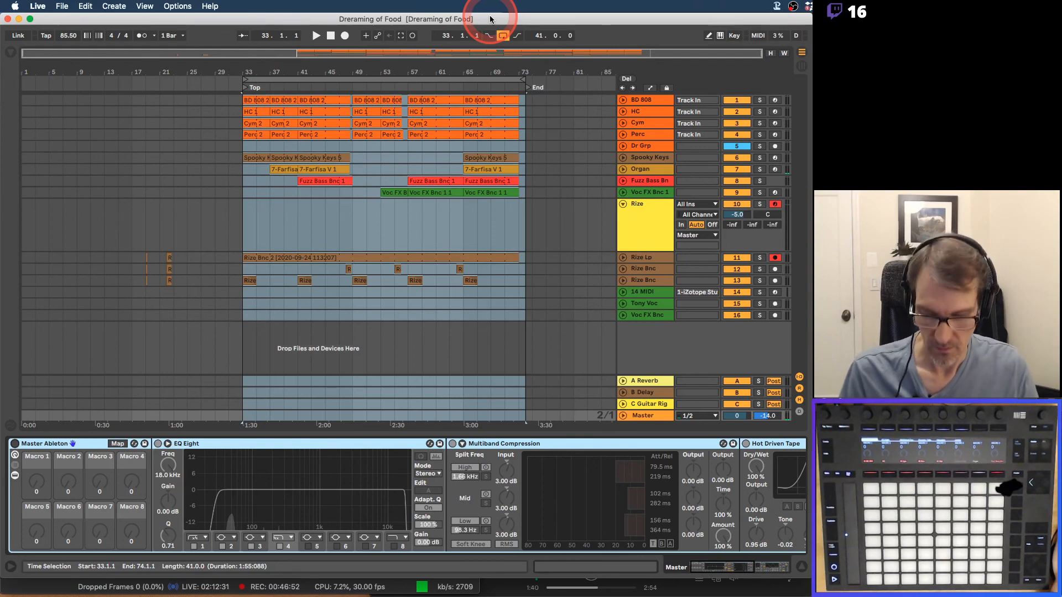
{"action": "key", "text": "super+Tab"}
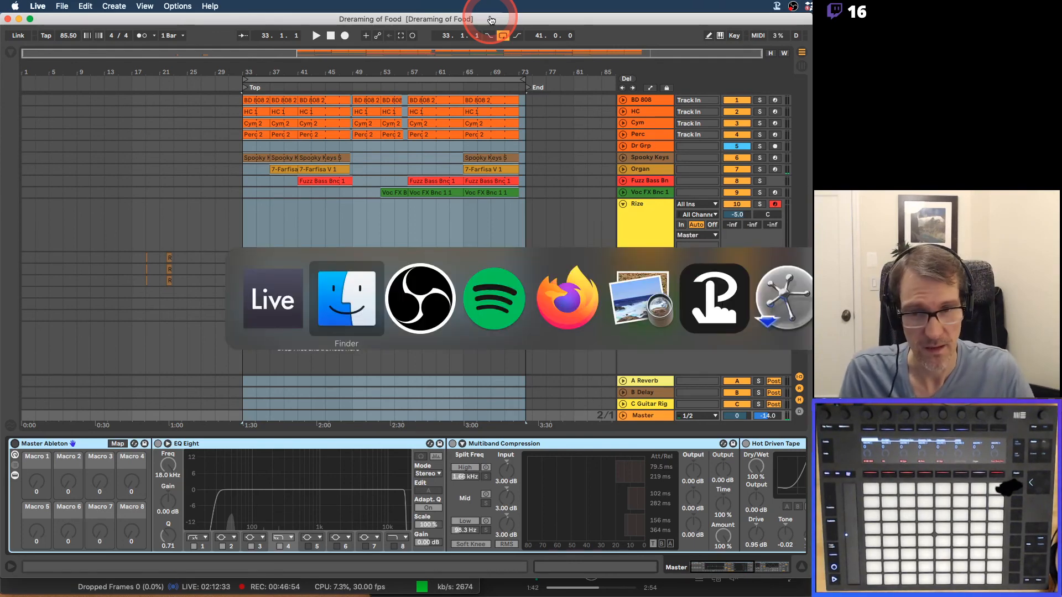
{"action": "key", "text": "super+Tab"}
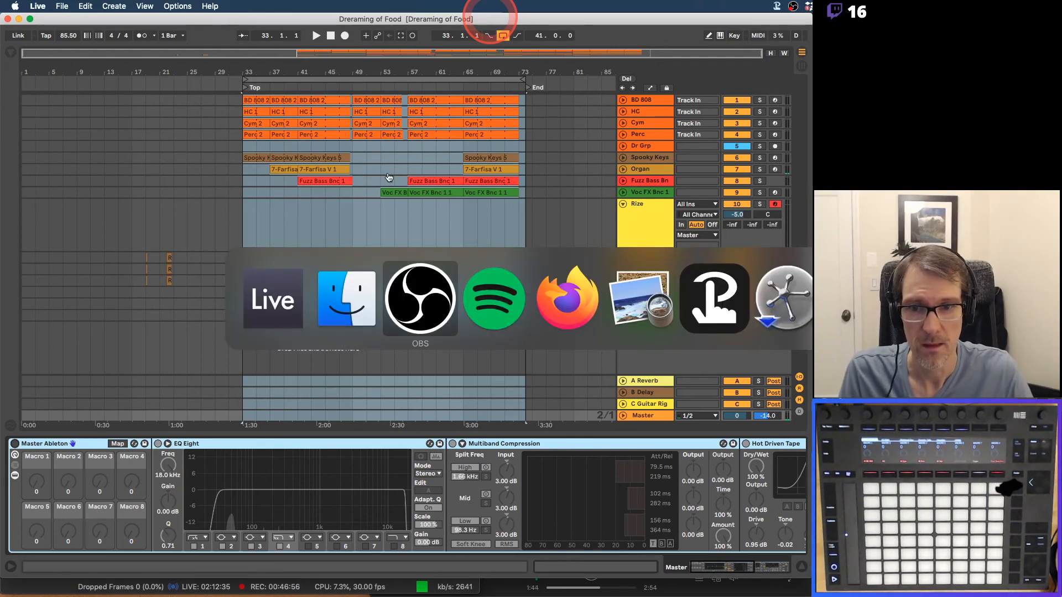
{"action": "left_click", "coordinate": [263, 308]}
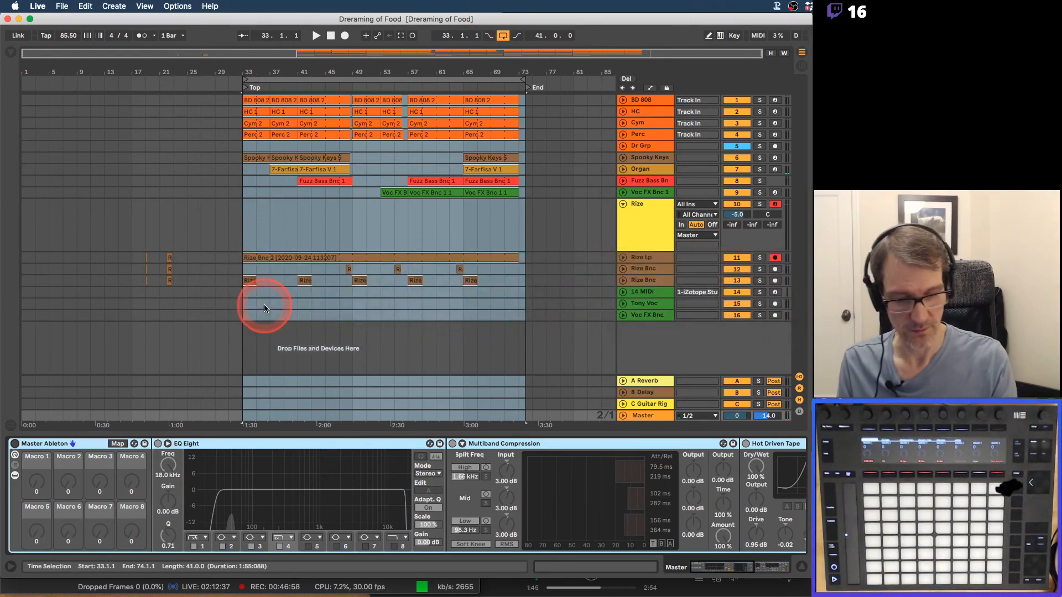